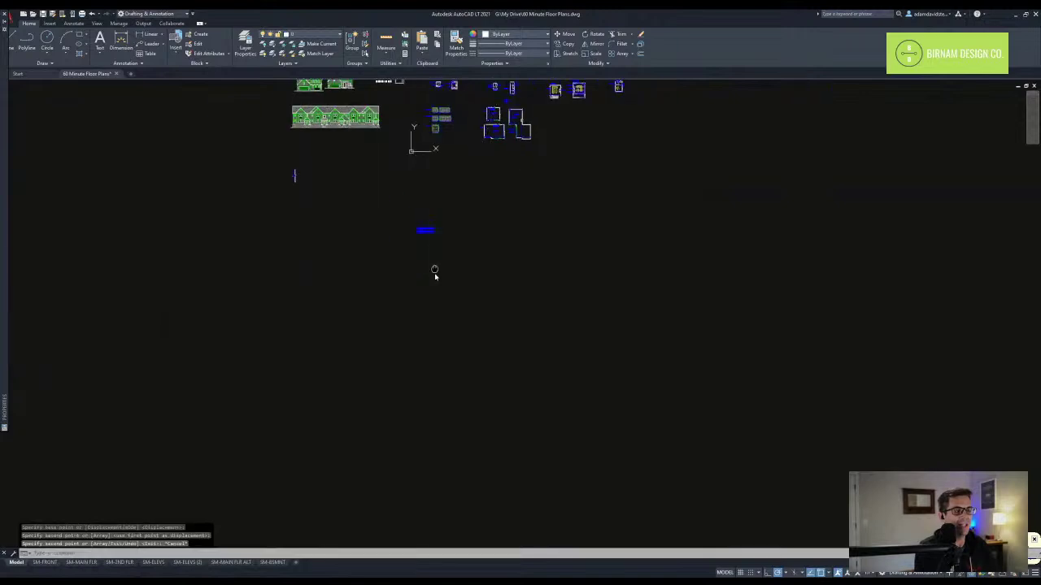
pyautogui.moveTo(436, 236); pyautogui.dragTo(420, 186)
pyautogui.press('Escape')
pyautogui.doubleClick(417, 201)
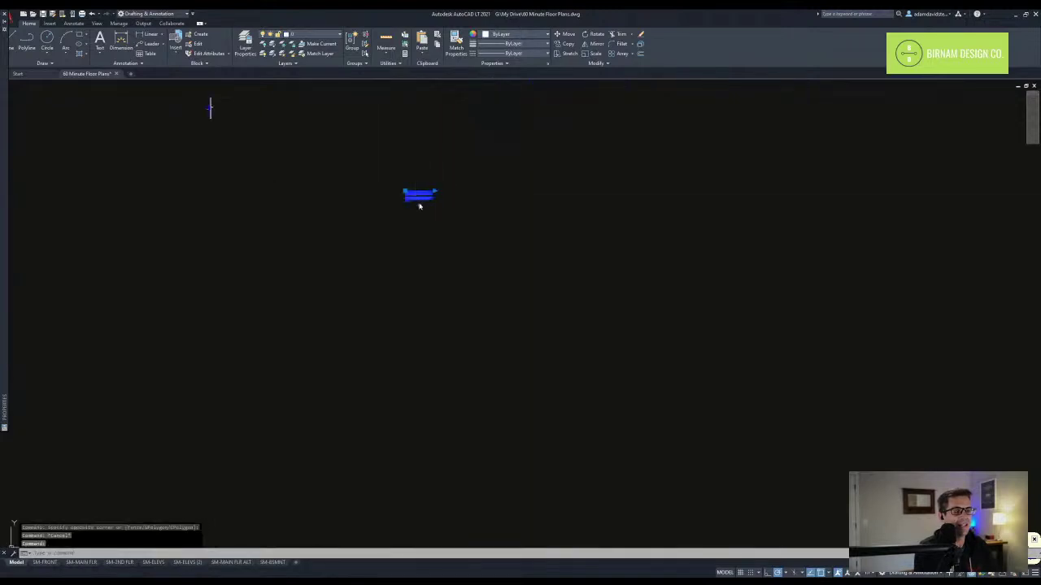
pyautogui.press('Delete')
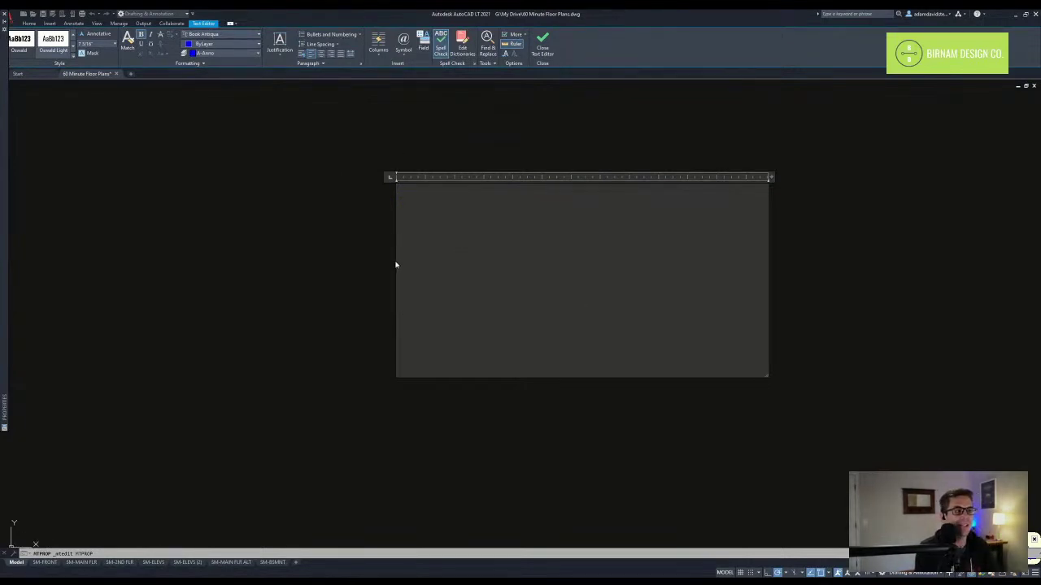
pyautogui.press('Escape')
pyautogui.click(568, 298)
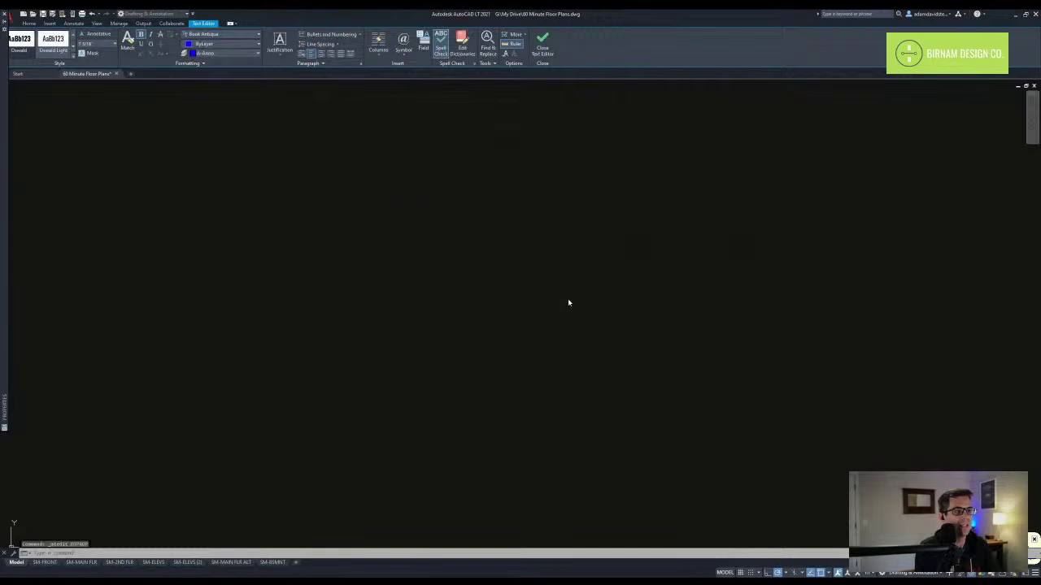
pyautogui.click(445, 241)
pyautogui.press('Escape')
pyautogui.press('Escape')
# - Match the properties of the blue congratulations text block to those of a white object on layer 0
pyautogui.scroll(-8, 398, 260)
pyautogui.scroll(8, 398, 246)
pyautogui.write('w')
pyautogui.press('space')
pyautogui.click(348, 129)
pyautogui.moveTo(374, 320); pyautogui.dragTo(376, 138, button='middle')
pyautogui.click(453, 346)
pyautogui.click(379, 311)
pyautogui.press('Escape')
pyautogui.press('Escape')
pyautogui.scroll(3, 436, 335)
# - Open the congratulations text block for editing and clear its entire content
pyautogui.doubleClick(427, 335)
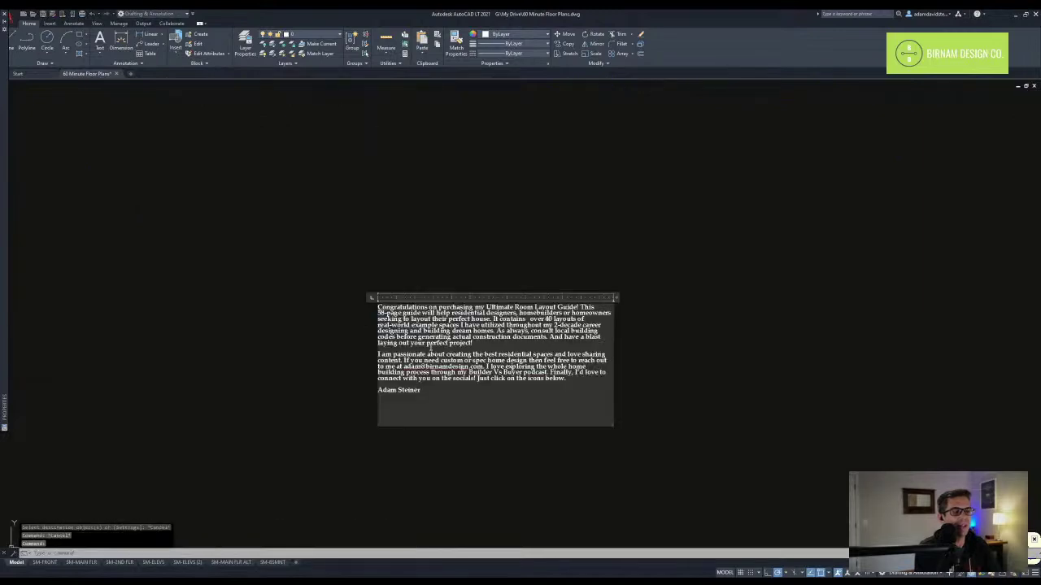
pyautogui.hotkey('ctrl', 'a')
pyautogui.press('Delete')
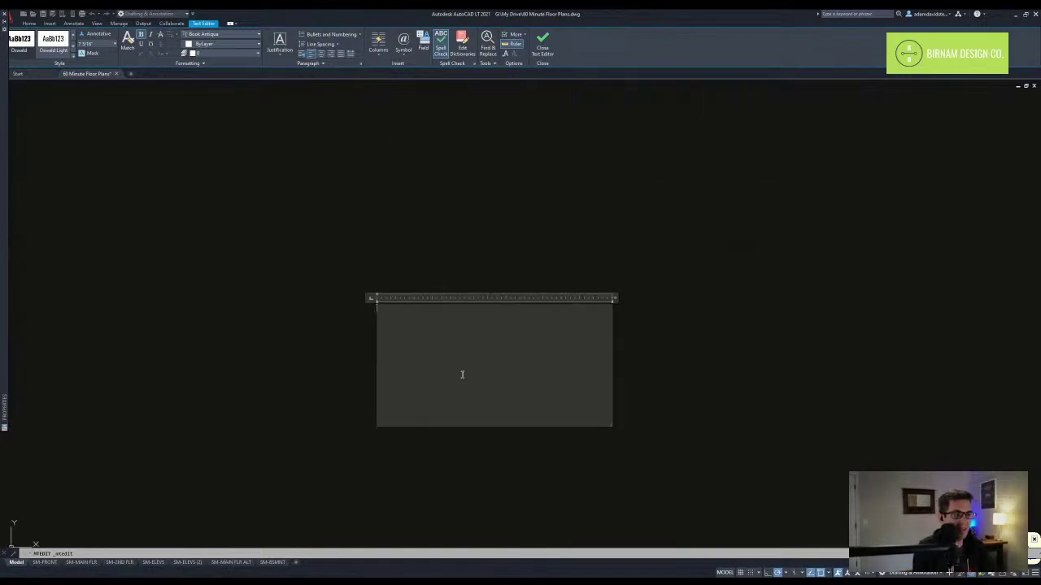
# - Enter "Scandinavian Inspired" and "Drive Under Garage" as the first two lines of the text block
pyautogui.scroll(4, 464, 374)
pyautogui.write('Scand')
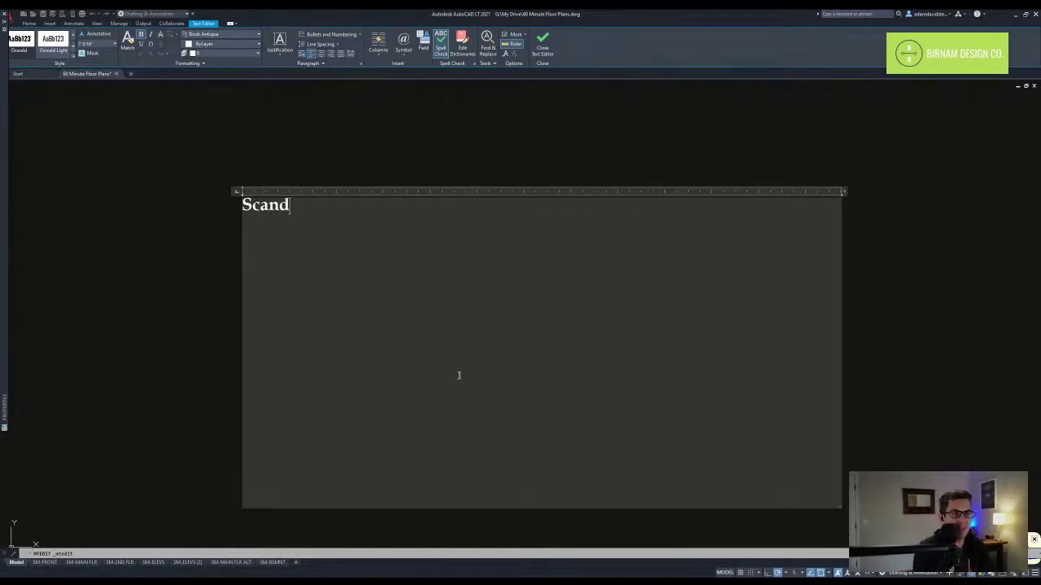
pyautogui.write('inavian INn')
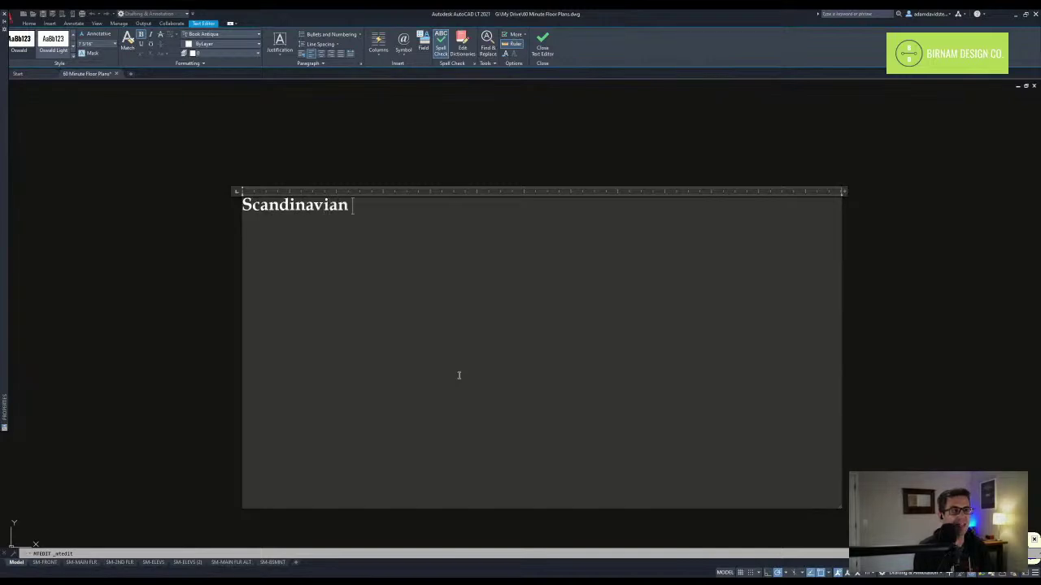
pyautogui.press('BackSpace')
pyautogui.press('BackSpace')
pyautogui.write('ns')
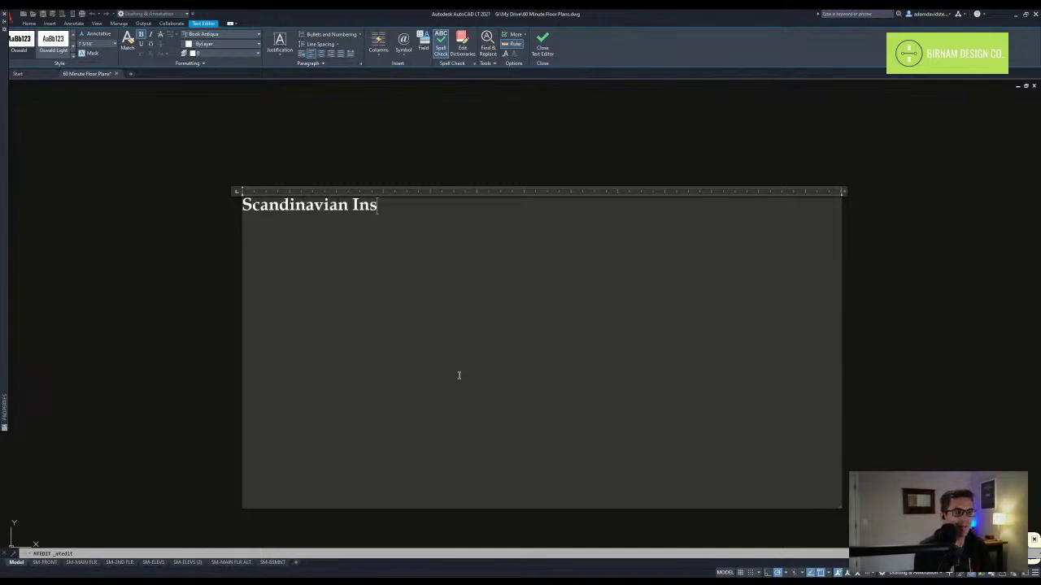
pyautogui.write('pired')
pyautogui.press('Return')
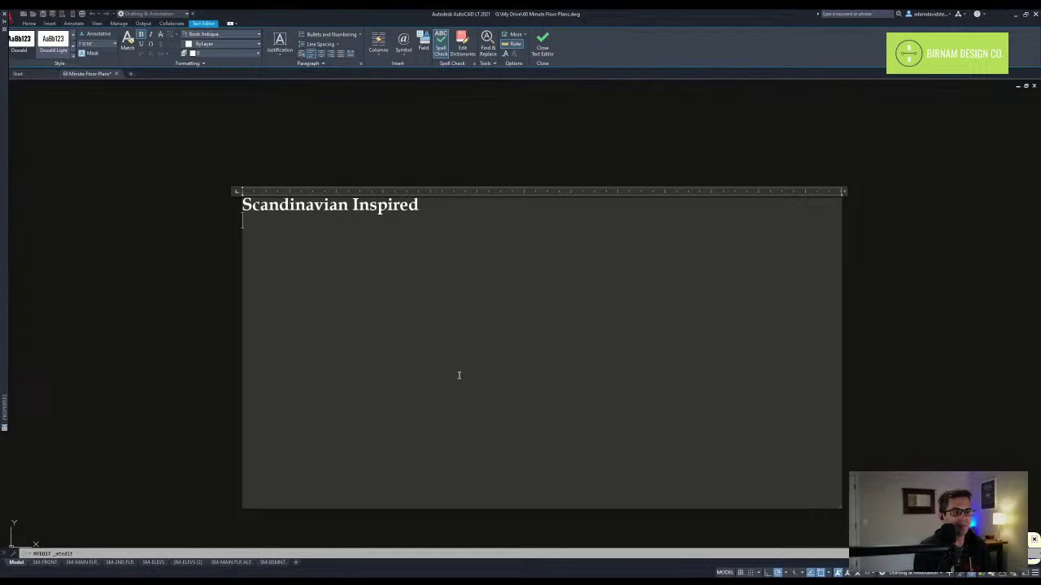
pyautogui.write('Dr')
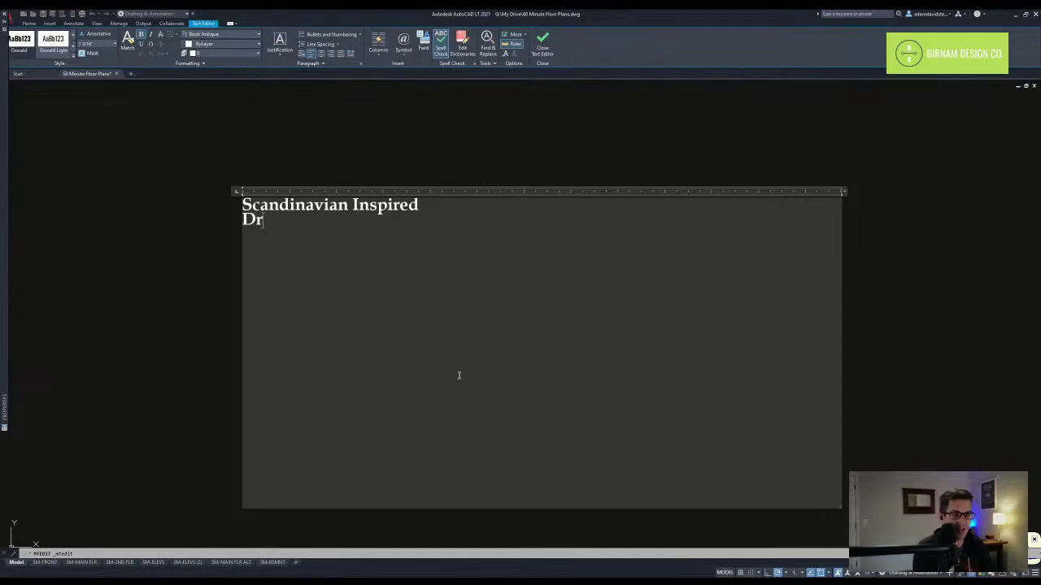
pyautogui.write('ive Under')
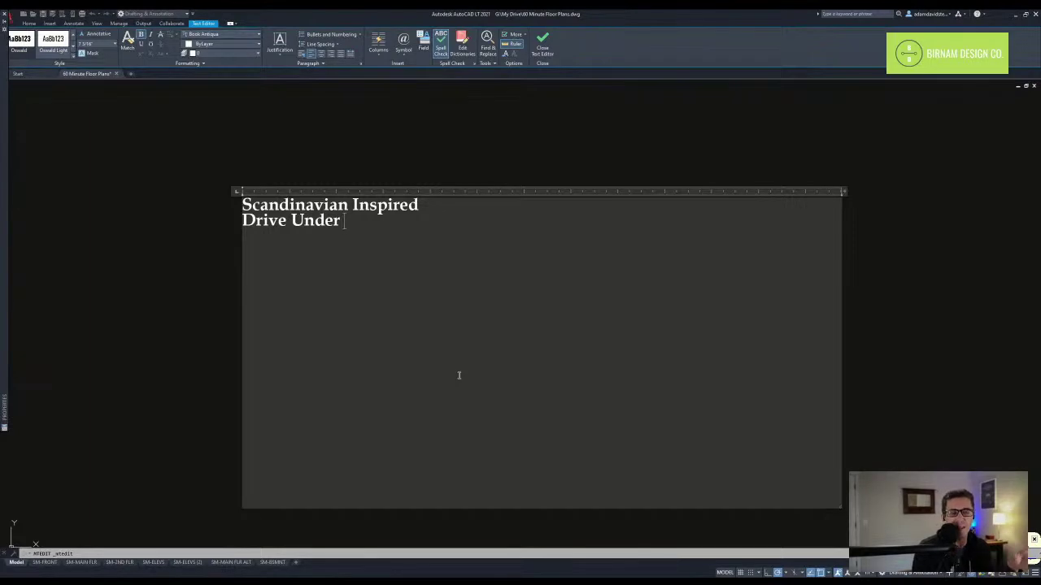
pyautogui.write('Garage')
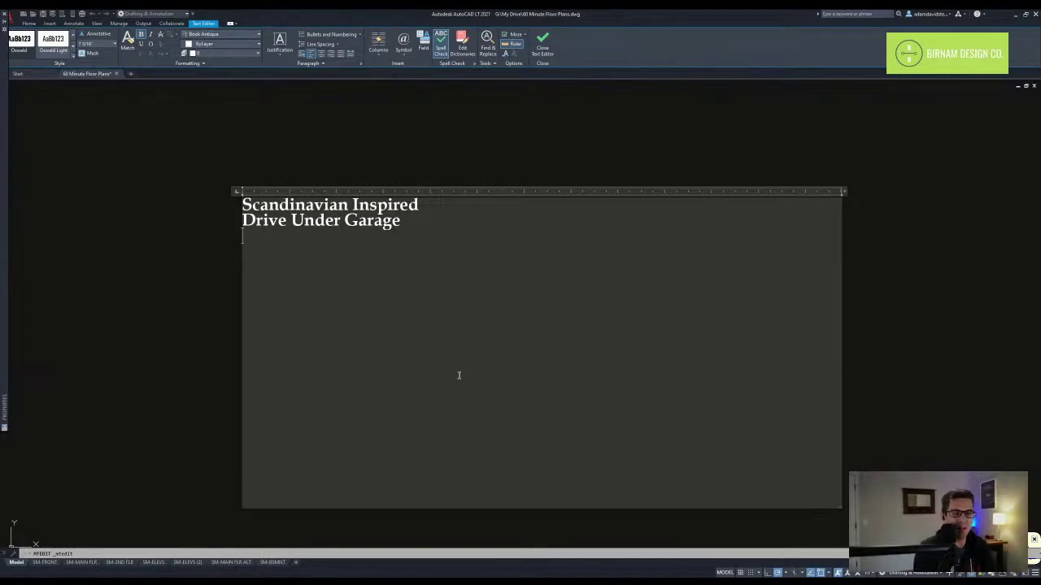
# - Add the line "One bedroom downstairs" below the garage line in the notes
pyautogui.write('One bedrooom')
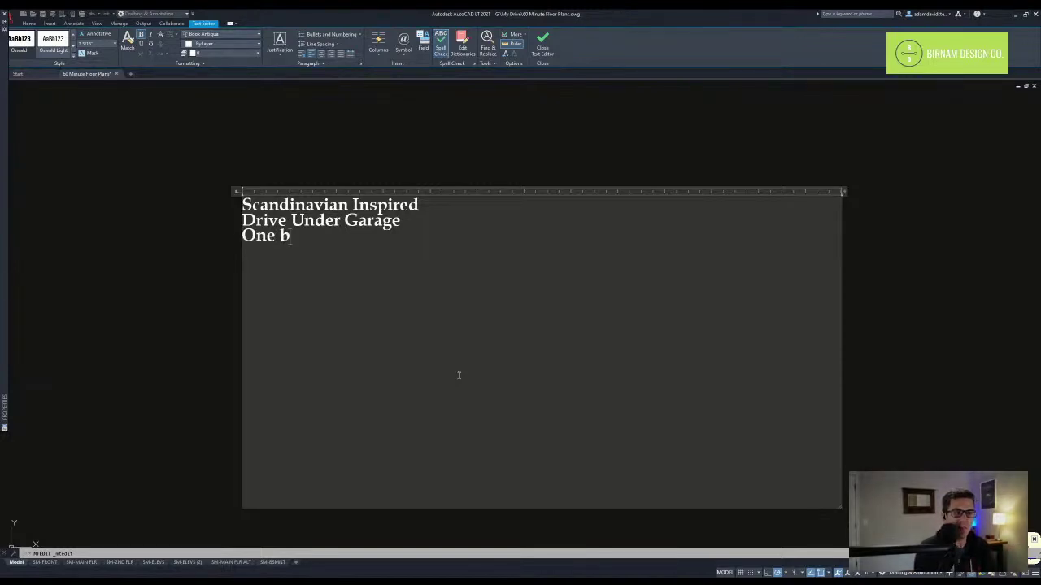
pyautogui.press('BackSpace')
pyautogui.press('BackSpace')
pyautogui.press('BackSpace')
pyautogui.write('om')
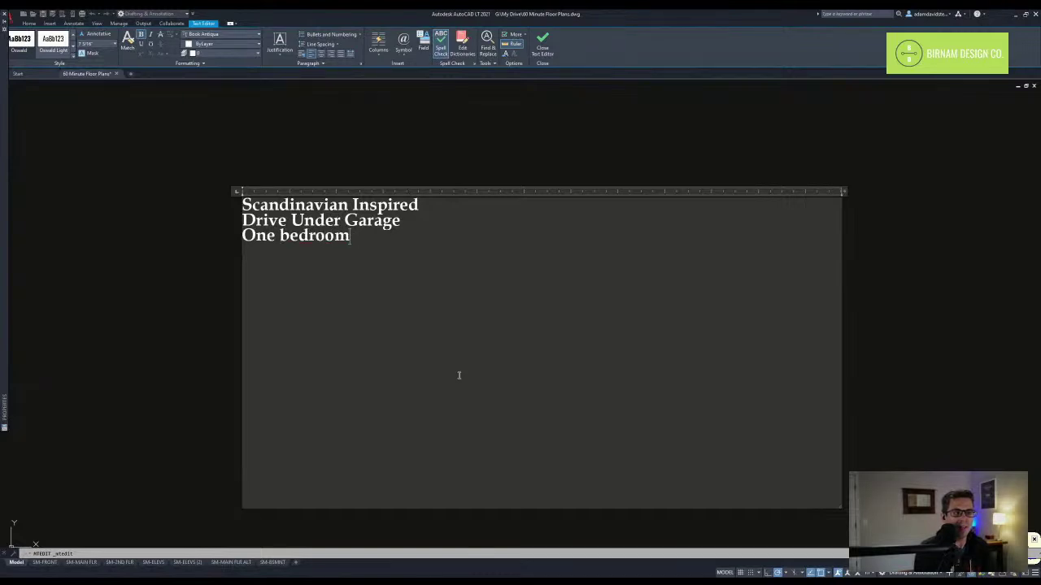
pyautogui.write(' downstiar')
pyautogui.press('BackSpace')
pyautogui.press('BackSpace')
pyautogui.press('BackSpace')
pyautogui.write('air')
pyautogui.press('Return')
pyautogui.write('Sno')
pyautogui.press('BackSpace')
pyautogui.press('BackSpace')
pyautogui.press('BackSpace')
pyautogui.press('BackSpace')
pyautogui.write('s')
pyautogui.press('Return')
# - Add the lines "Another bedroom upstairs" and "Main living area" to the notes
pyautogui.write('Another bedroo')
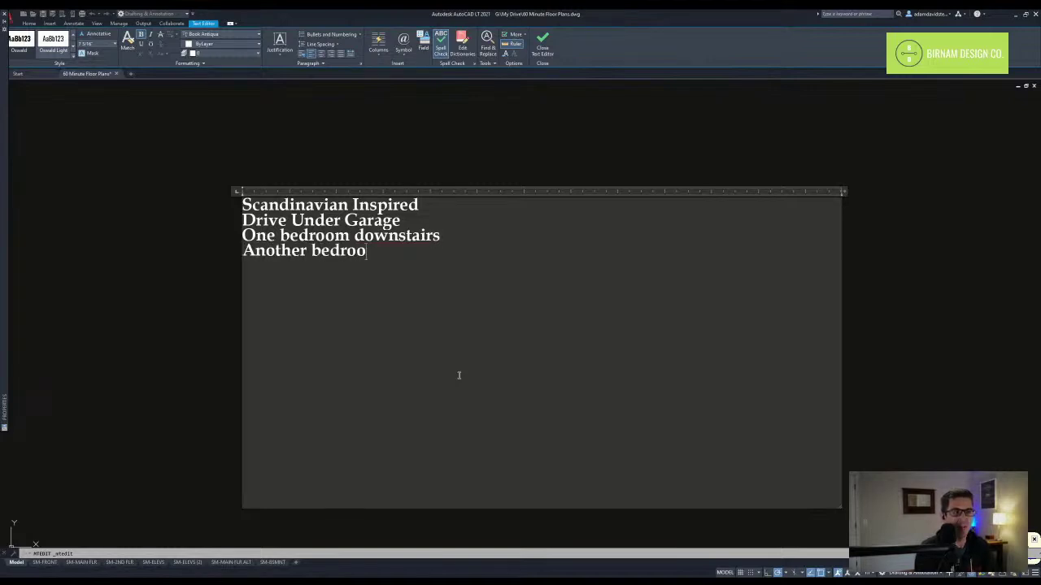
pyautogui.write('m upstairs')
pyautogui.press('Return')
pyautogui.write('Main l')
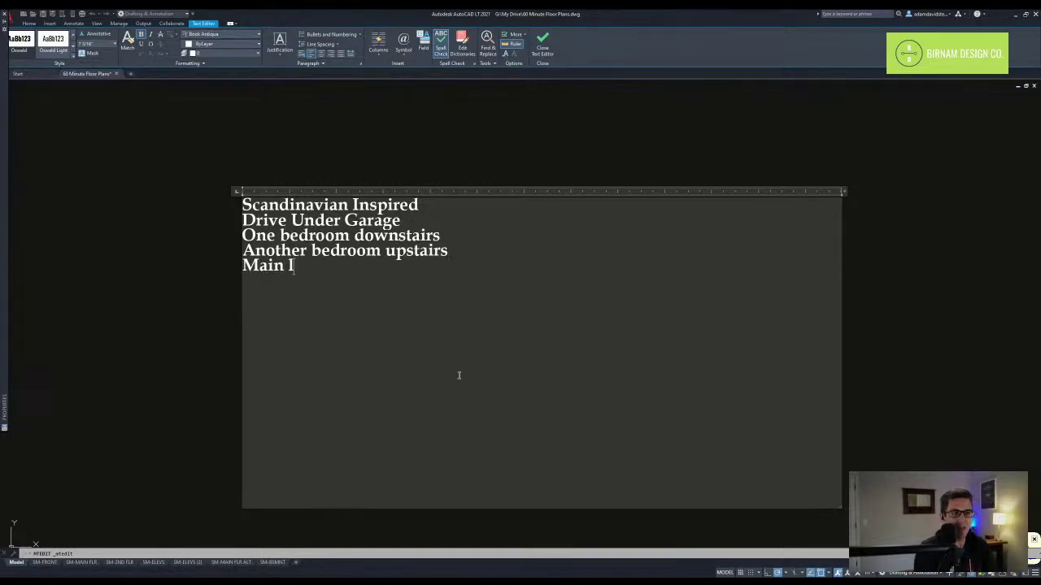
pyautogui.write('iving area')
pyautogui.press('Return')
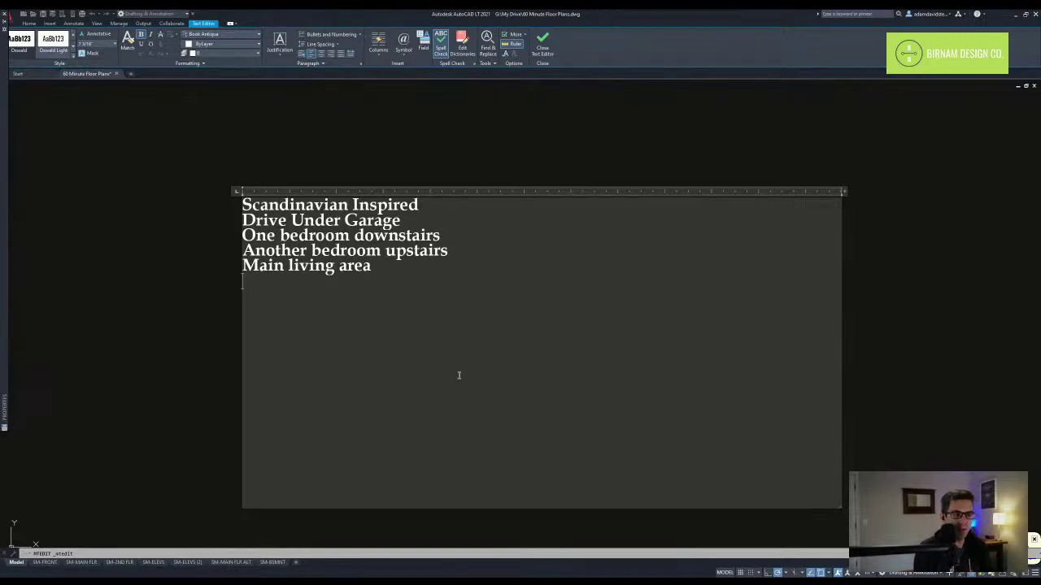
# - Add the line "Very simple - cost effective - 24' wide" below the living area line
pyautogui.write('S')
pyautogui.press('BackSpace')
pyautogui.press('BackSpace')
pyautogui.write('Very simple ')
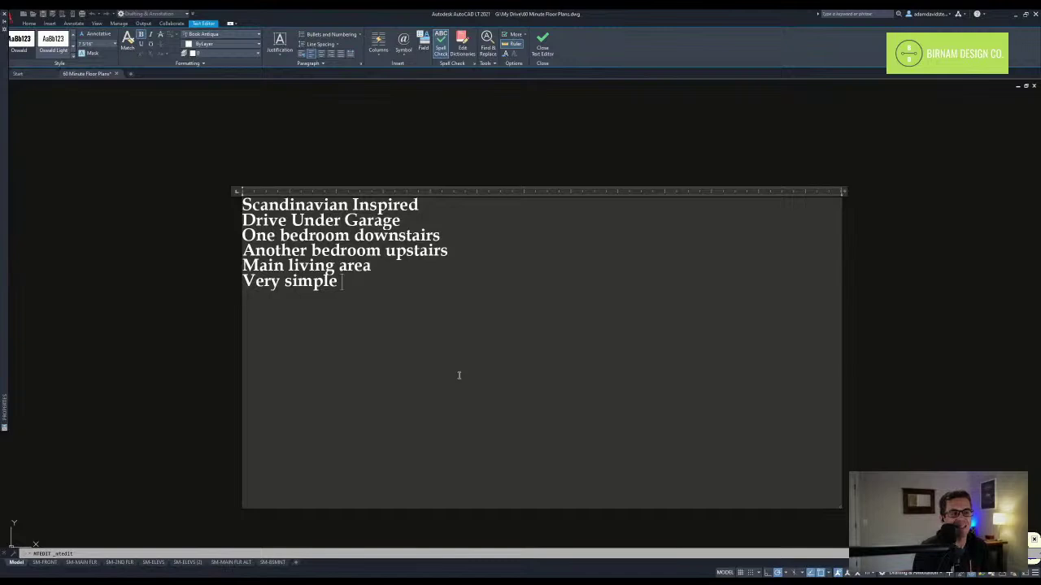
pyautogui.write('- ')
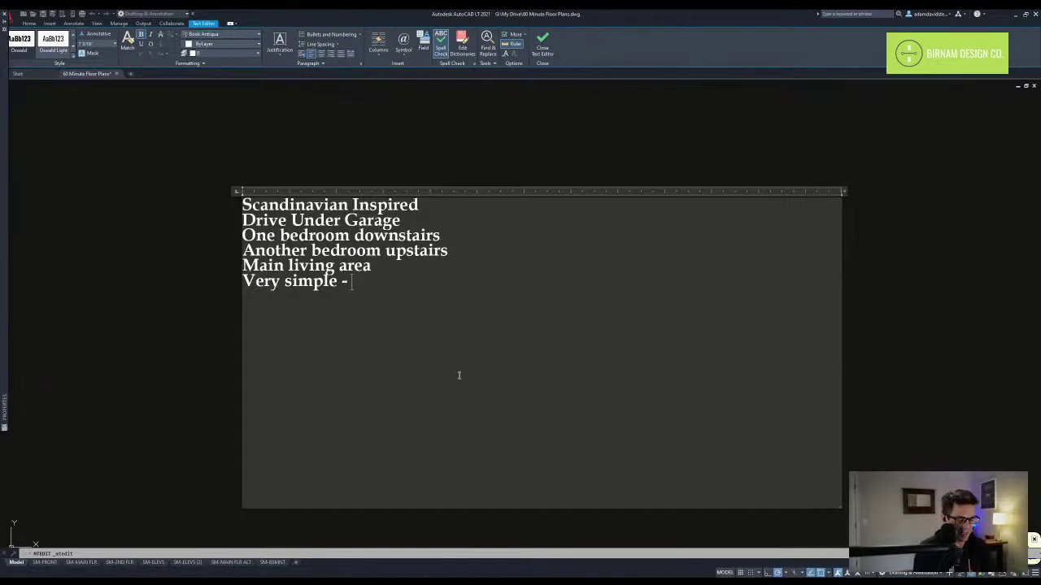
pyautogui.write('cost effective')
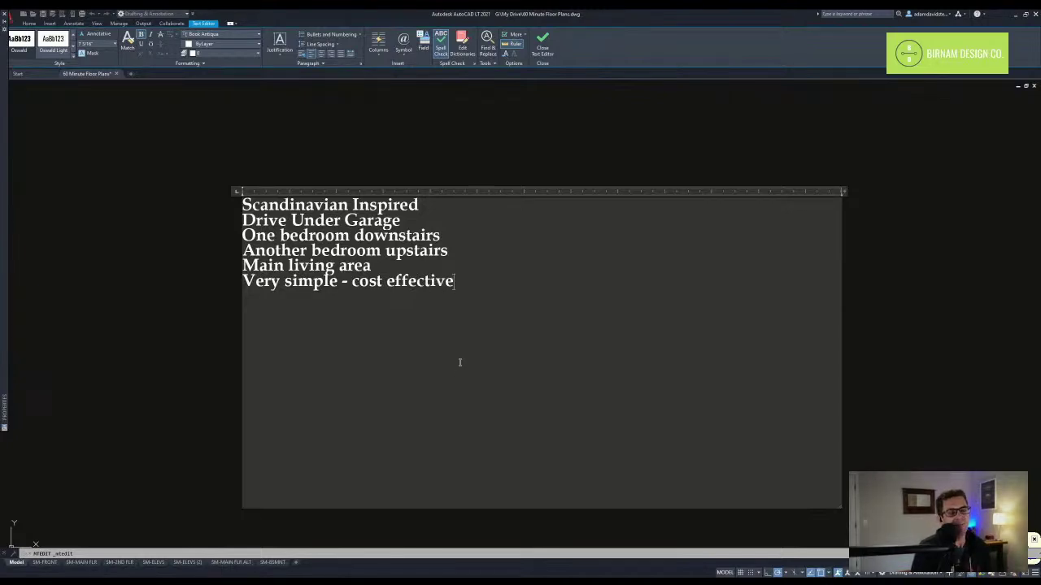
pyautogui.write("- 24' wide")
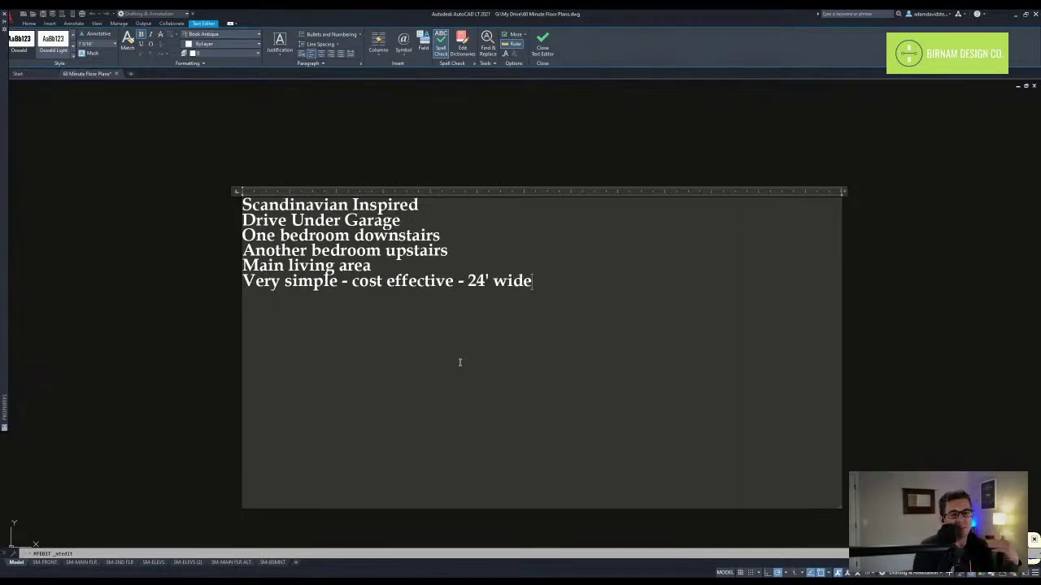
# - Append "- look out the front" to the "Another bedroom upstairs" line
pyautogui.press('Up')
pyautogui.press('Up')
pyautogui.press('Right')
pyautogui.press('Right')
pyautogui.press('Right')
pyautogui.press('Right')
pyautogui.press('Right')
pyautogui.press('Right')
pyautogui.press('Right')
pyautogui.press('Right')
pyautogui.press('Right')
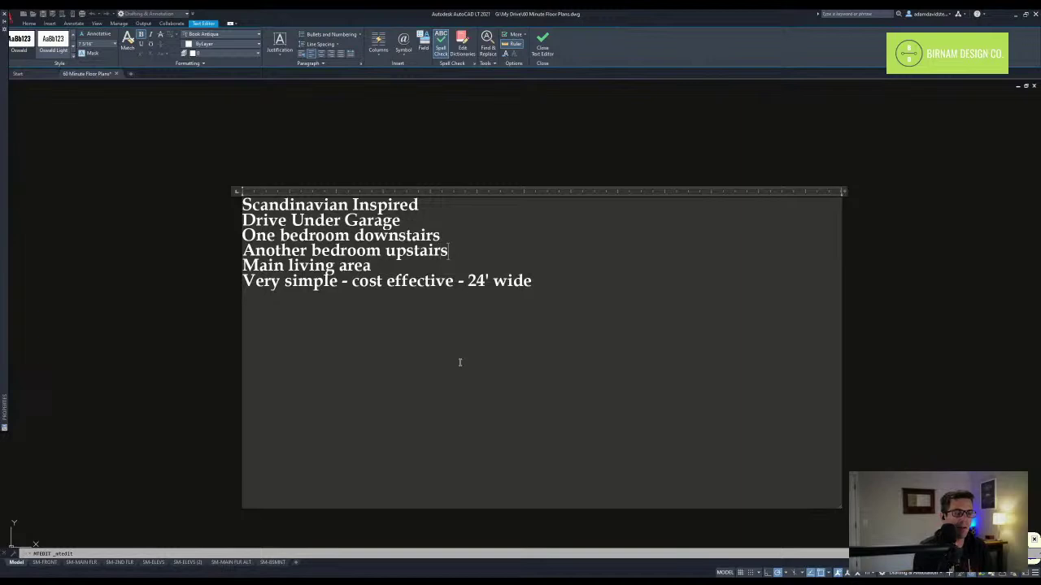
pyautogui.write('- look out the front')
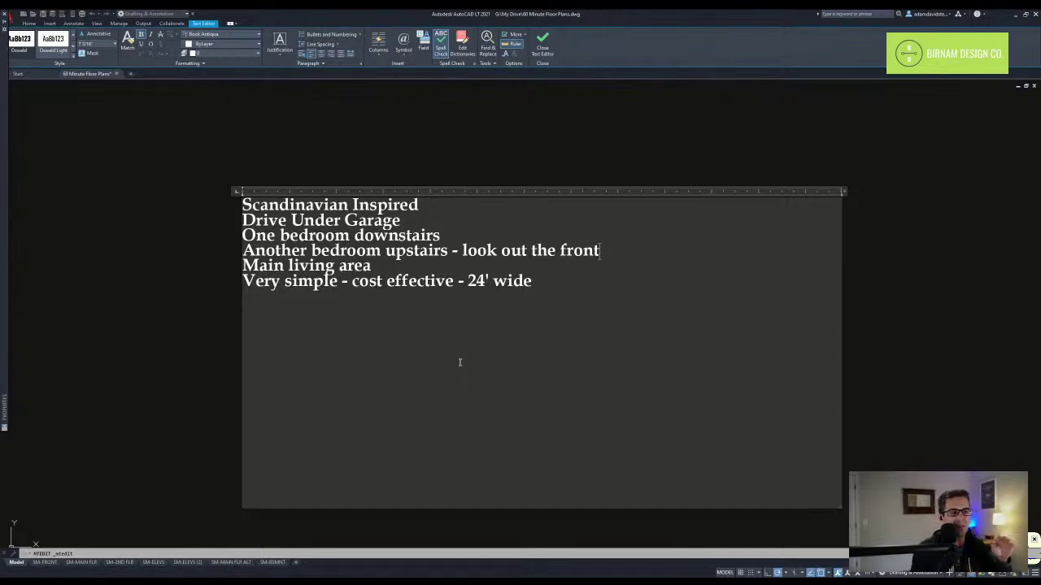
# - Add "Play with maybe a loft?" after a blank line at the end of the notes and finish editing the text
pyautogui.press('Down')
pyautogui.press('Down')
pyautogui.press('Right')
pyautogui.press('Right')
pyautogui.press('Right')
pyautogui.press('Right')
pyautogui.press('Right')
pyautogui.press('Right')
pyautogui.press('Right')
pyautogui.press('Right')
pyautogui.press('Right')
pyautogui.press('Right')
pyautogui.press('Right')
pyautogui.press('Right')
pyautogui.press('Right')
pyautogui.press('Right')
pyautogui.press('Right')
pyautogui.press('Right')
pyautogui.press('Right')
pyautogui.press('Right')
pyautogui.press('Right')
pyautogui.press('Right')
pyautogui.press('Right')
pyautogui.press('Return')
pyautogui.press('Return')
pyautogui.write('Play with ')
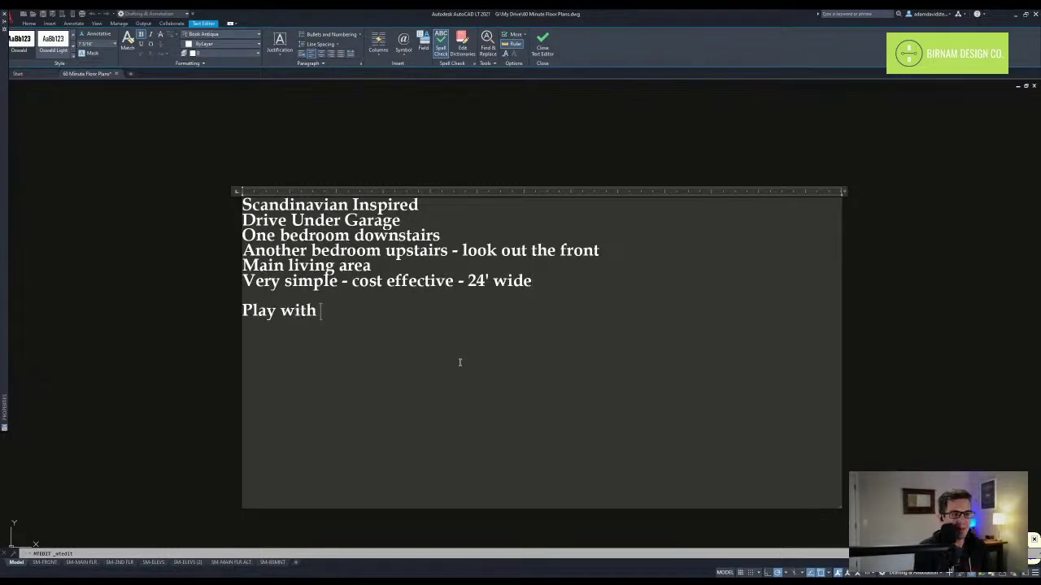
pyautogui.write('maybe a')
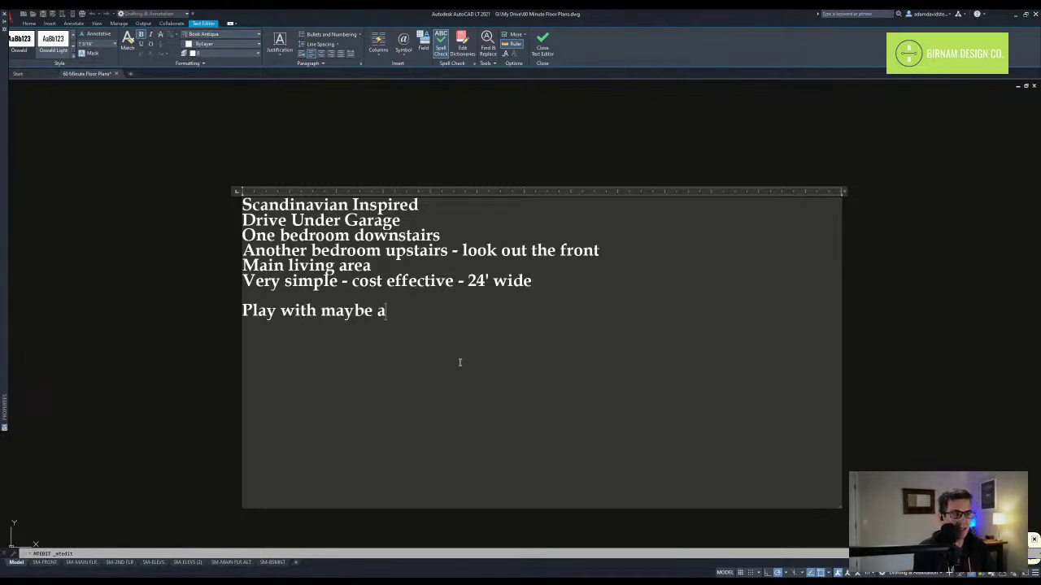
pyautogui.write(' lotf?')
pyautogui.press('Return')
pyautogui.click(147, 416)
pyautogui.press('Escape')
pyautogui.press('Escape')
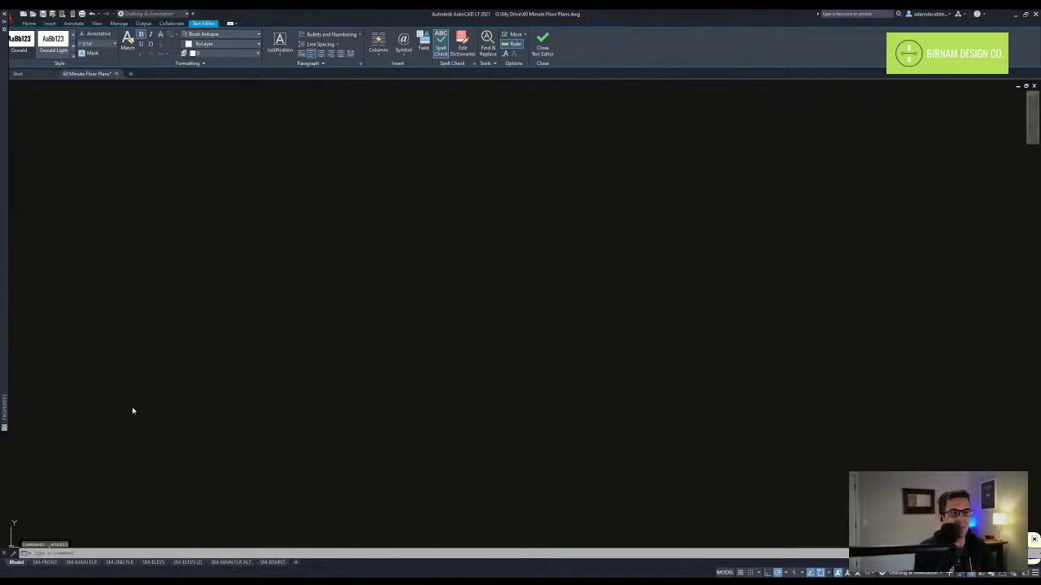
# - Draw a vertical line in the empty area below and to the right of the notes as the first side wall
pyautogui.scroll(6, 248, 232)
pyautogui.scroll(-2, 218, 281)
pyautogui.scroll(2, 240, 265)
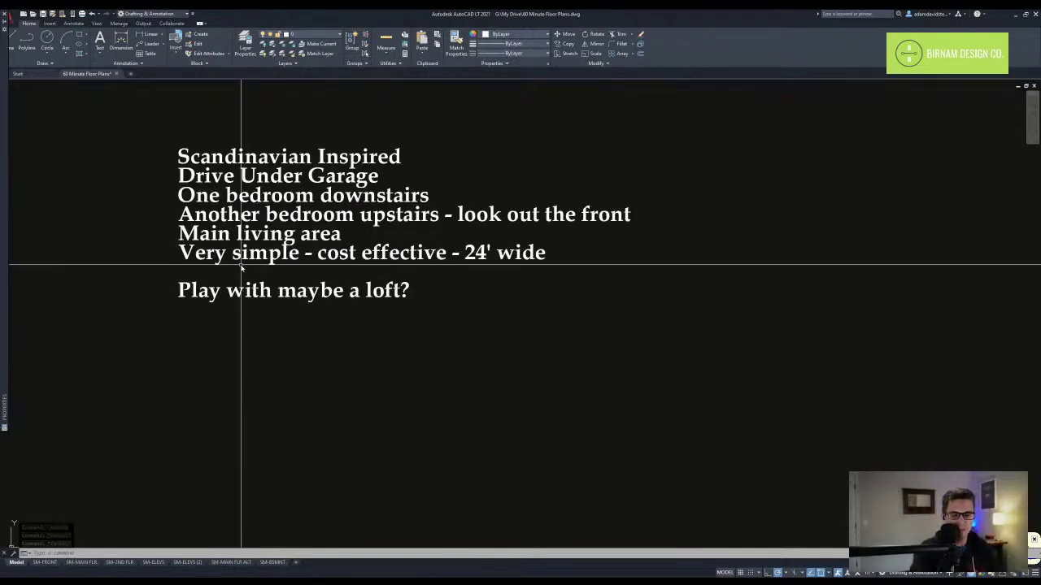
pyautogui.scroll(-6, 349, 248)
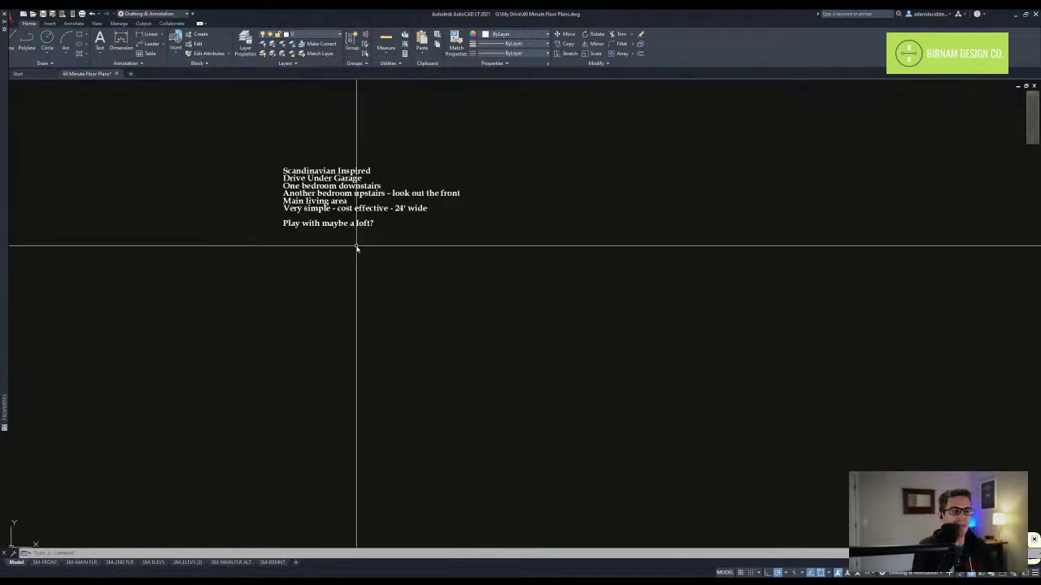
pyautogui.moveTo(341, 249); pyautogui.dragTo(288, 253, button='middle')
pyautogui.moveTo(347, 311); pyautogui.dragTo(283, 283, button='middle')
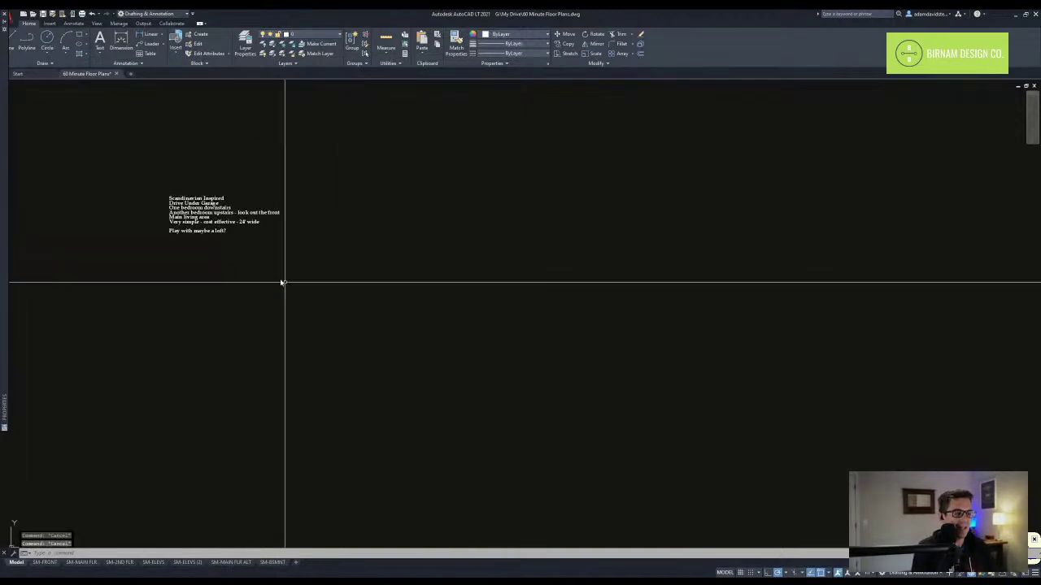
pyautogui.moveTo(388, 338); pyautogui.dragTo(305, 303, button='middle')
pyautogui.scroll(-2, 424, 398)
pyautogui.moveTo(424, 399)
pyautogui.mouseDown(button='middle')
pyautogui.moveTo(432, 352)
pyautogui.moveTo(465, 327)
pyautogui.mouseUp(button='middle')
pyautogui.press('Escape')
pyautogui.write('l')
pyautogui.press('Return')
pyautogui.click(442, 315)
pyautogui.click(442, 433)
pyautogui.press('Escape')
pyautogui.press('Escape')
# - Offset the vertical line 24' to its right to form the opposite side wall
pyautogui.write('o')
pyautogui.press('Return')
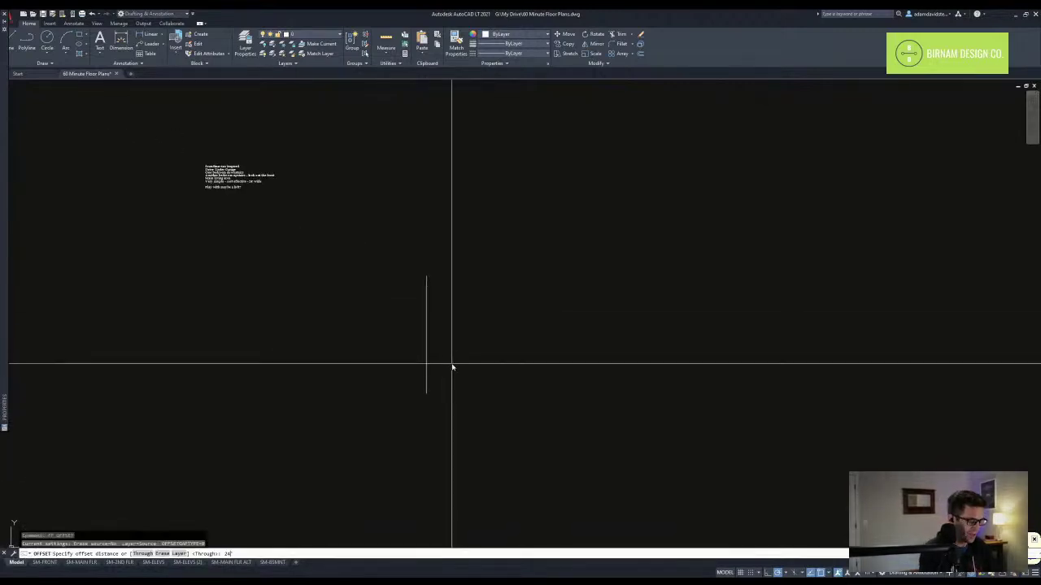
pyautogui.write('24')
pyautogui.press('Return')
pyautogui.click(425, 317)
pyautogui.click(502, 325)
pyautogui.press('Escape')
# - Draw a horizontal line joining the lower ends of the two vertical wall lines
pyautogui.write('l')
pyautogui.press('Return')
pyautogui.click(426, 393)
pyautogui.click(516, 392)
pyautogui.press('Escape')
pyautogui.press('Escape')
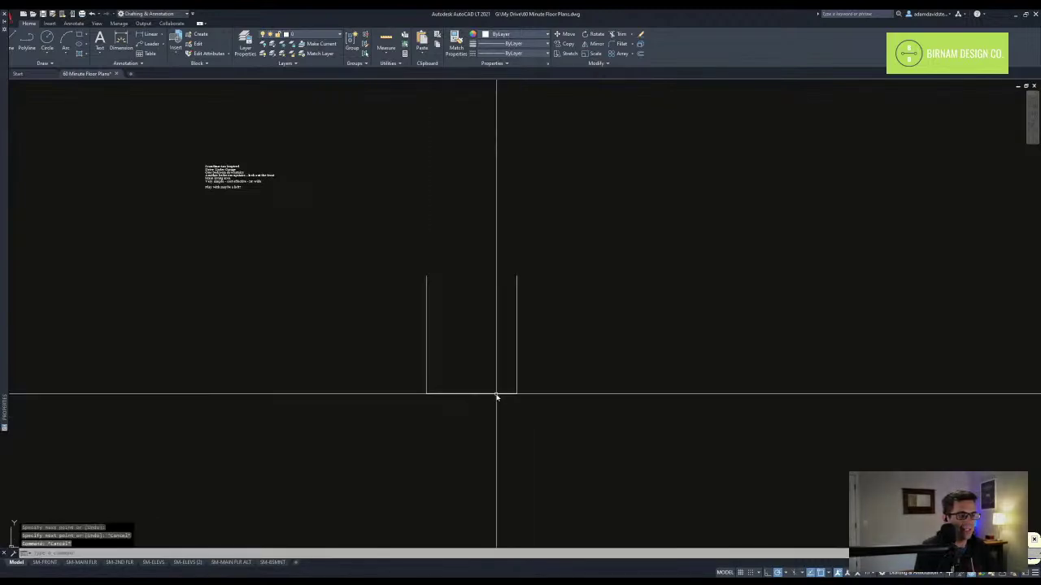
# - Add the line 8" exterior walls to the notes after a blank line below the loft question
pyautogui.moveTo(323, 241); pyautogui.dragTo(342, 272, button='middle')
pyautogui.scroll(8, 348, 277)
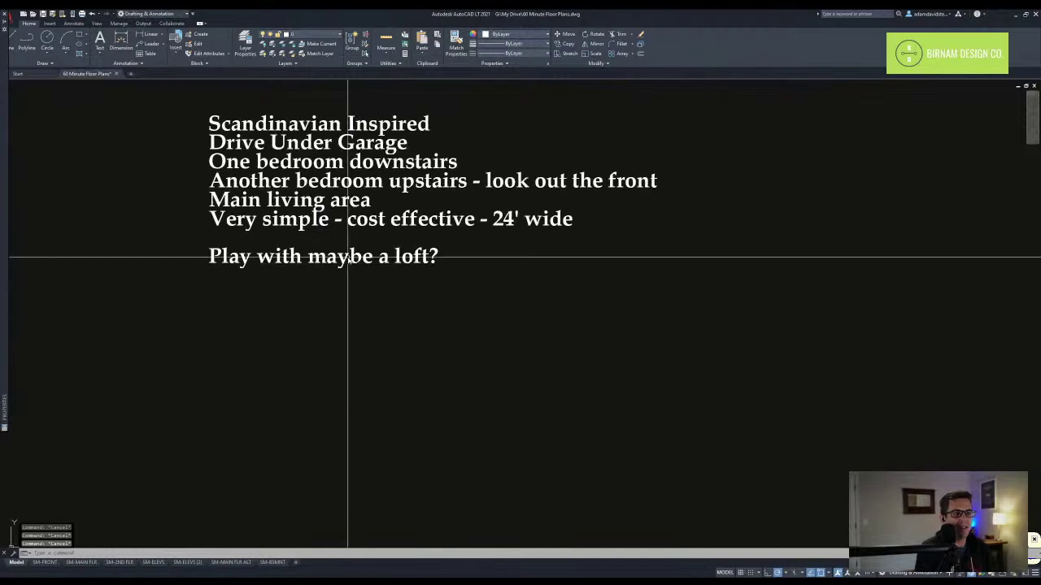
pyautogui.doubleClick(350, 257)
pyautogui.press('Return')
pyautogui.press('Return')
pyautogui.write('8" exteriow')
pyautogui.press('BackSpace')
pyautogui.press('BackSpace')
pyautogui.write('r walls')
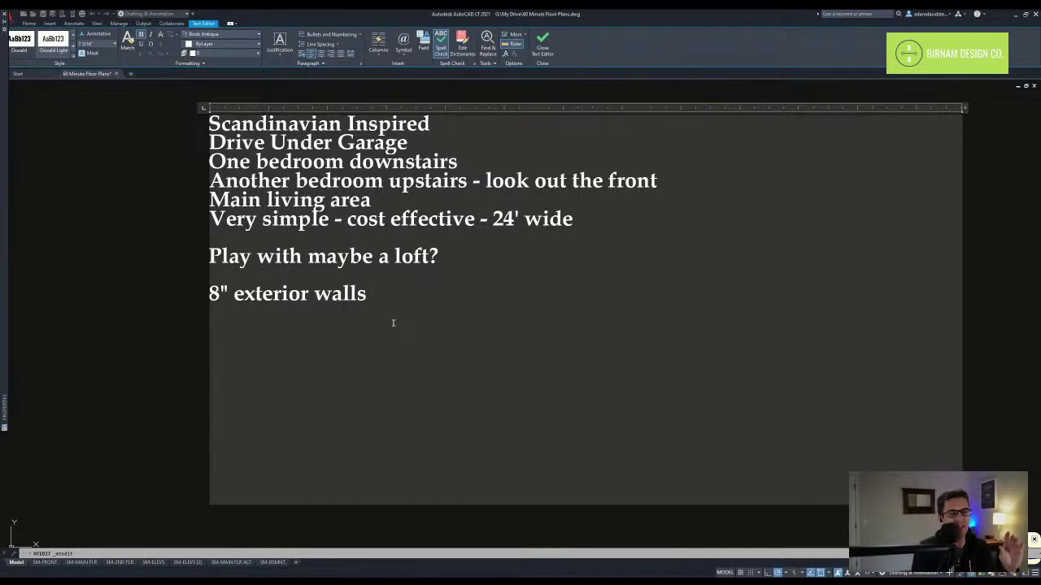
pyautogui.press('Escape')
pyautogui.press('Escape')
# - Offset the front wall line and both side wall lines 8" inward to give the exterior walls their thickness
pyautogui.scroll(-4, 325, 395)
pyautogui.scroll(4, 339, 441)
pyautogui.press('Return')
pyautogui.press('Return')
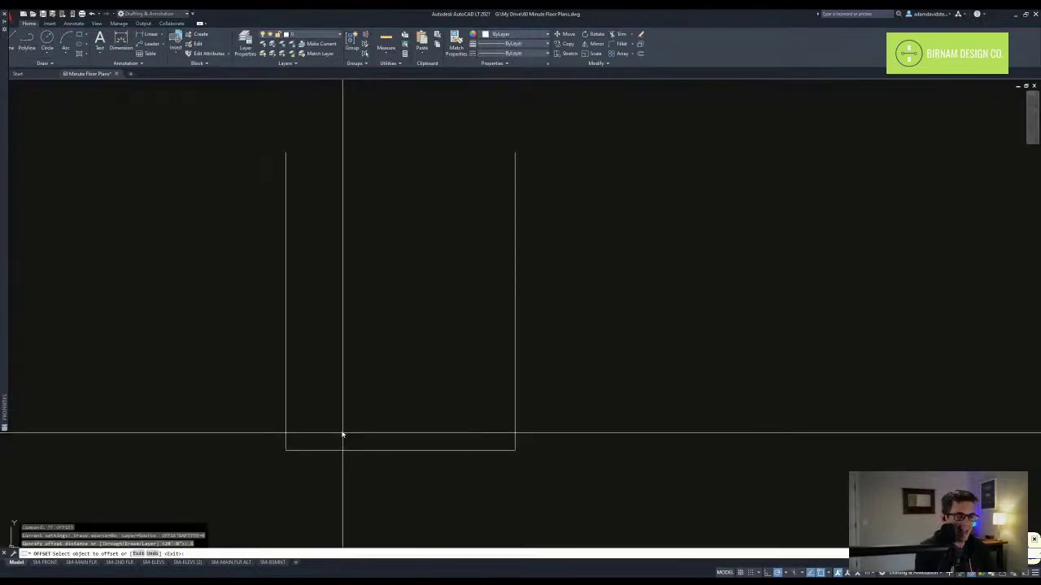
pyautogui.click(332, 449)
pyautogui.click(341, 427)
pyautogui.moveTo(389, 403); pyautogui.dragTo(416, 392, button='middle')
pyautogui.press('Return')
pyautogui.press('Return')
pyautogui.press('Return')
pyautogui.click(501, 388)
pyautogui.click(444, 389)
pyautogui.press('Escape')
pyautogui.press('Escape')
# - Fillet the inner wall lines into clean corners at both ends of the front wall
pyautogui.write('f')
pyautogui.press('Return')
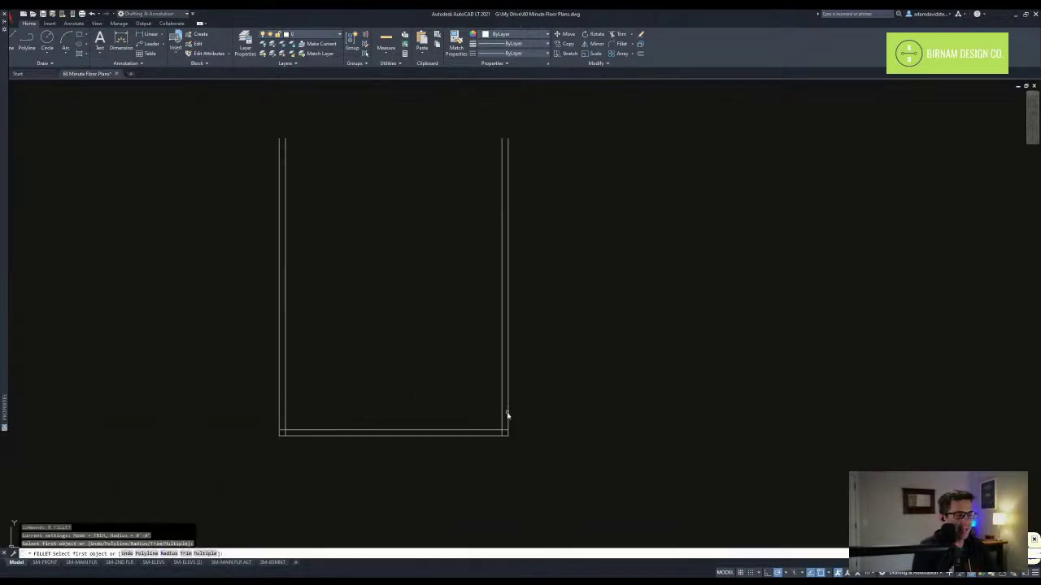
pyautogui.click(488, 430)
pyautogui.press('Return')
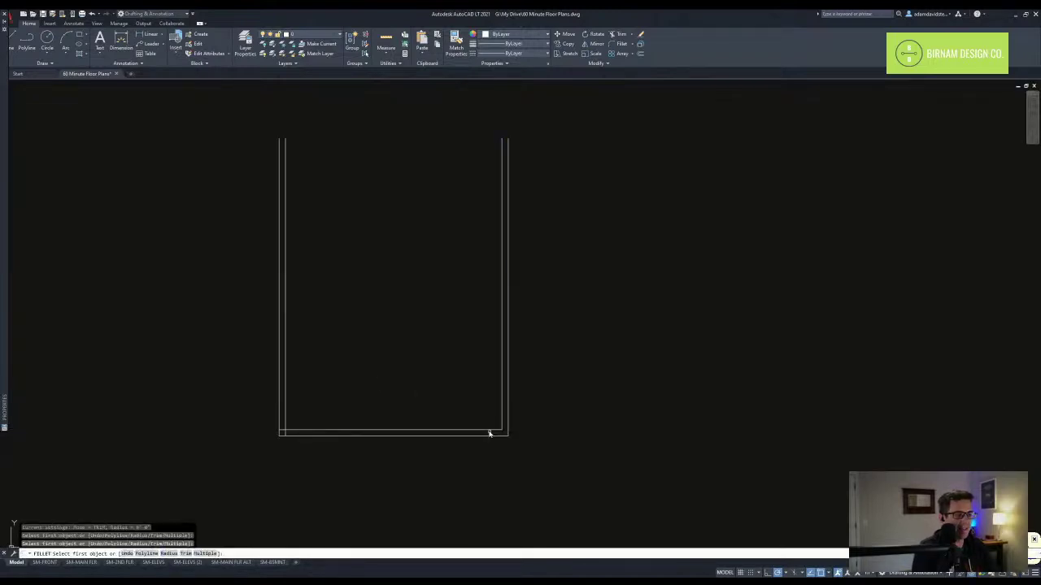
pyautogui.click(285, 399)
# - Draw a short line across the thickness of the front wall at its midpoint
pyautogui.write('l')
pyautogui.press('Return')
pyautogui.click(392, 425)
pyautogui.click(393, 432)
pyautogui.press('Return')
# - Copy the short midpoint line 9' to each side along the front wall as the garage door jambs
pyautogui.click(386, 439)
pyautogui.click(413, 390)
pyautogui.write('co')
pyautogui.press('Return')
pyautogui.click(403, 388)
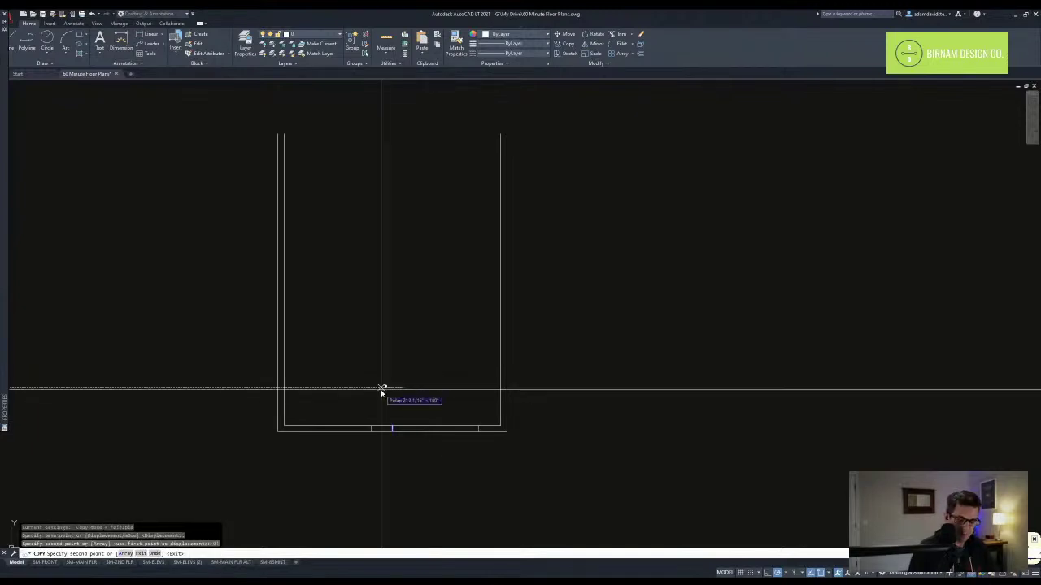
pyautogui.press('Return')
pyautogui.press('Escape')
# - Erase the short center line in the front wall between the two jamb lines
pyautogui.write('e')
pyautogui.press('Return')
pyautogui.press('Escape')
pyautogui.press('Escape')
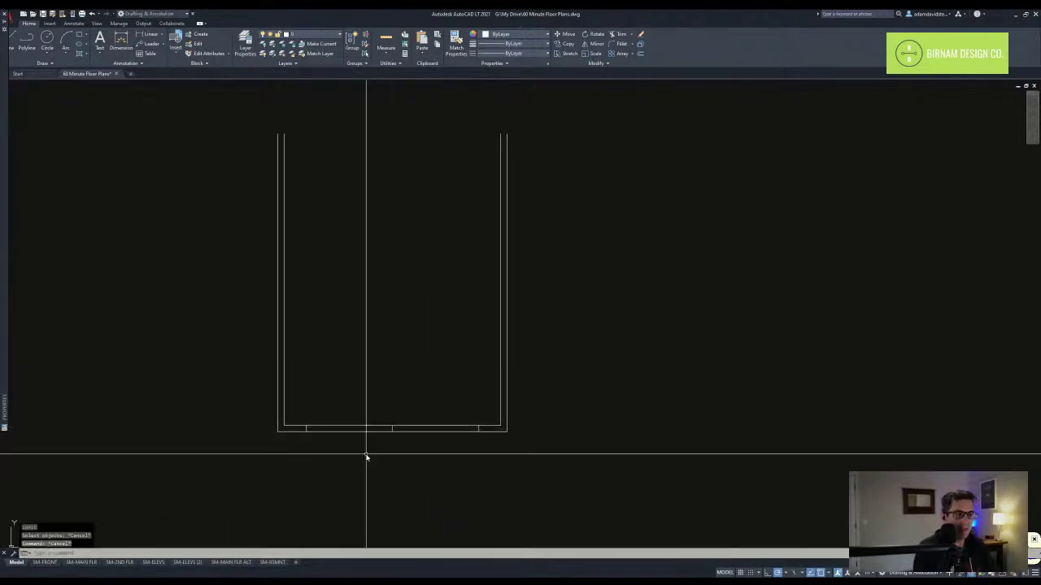
pyautogui.click(366, 454)
pyautogui.write('e')
pyautogui.click(446, 421)
pyautogui.write('e')
pyautogui.press('Return')
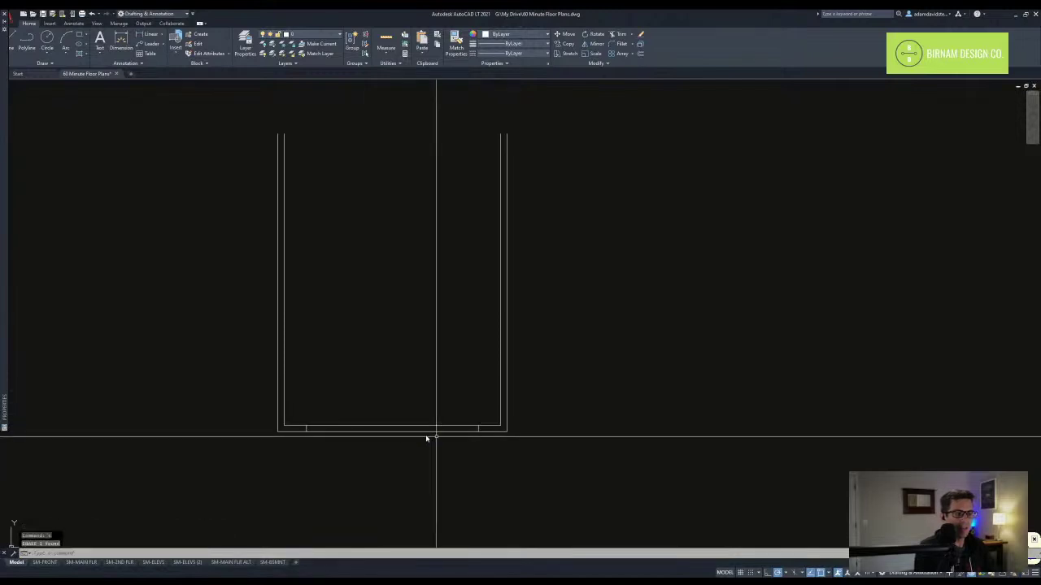
# - Trim the front wall's inner and outer lines between the two jambs to open the garage door opening
pyautogui.write('tr')
pyautogui.press('Return')
pyautogui.click(534, 446)
pyautogui.click(297, 404)
pyautogui.press('Return')
pyautogui.click(347, 442)
pyautogui.click(334, 405)
pyautogui.press('Return')
# - Draw a line across the garage door opening between the inner corners of the two jambs
pyautogui.write('l')
pyautogui.press('Return')
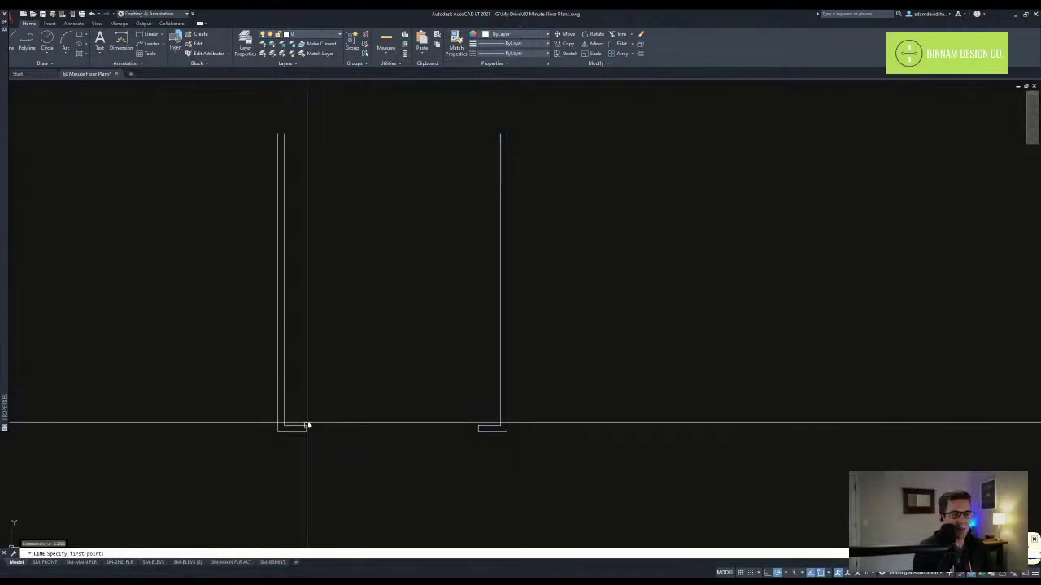
pyautogui.click(307, 426)
pyautogui.click(476, 425)
pyautogui.press('Escape')
pyautogui.press('Escape')
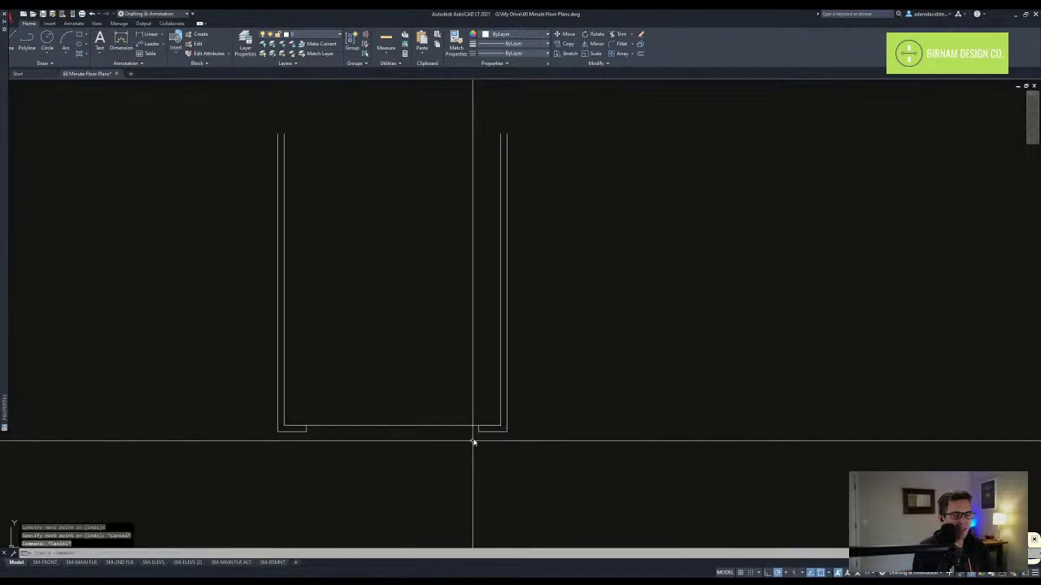
# - Offset the garage door line 2" into the garage to give the door its thickness
pyautogui.press('Return')
pyautogui.write('2')
pyautogui.press('Return')
pyautogui.click(434, 426)
pyautogui.click(432, 420)
pyautogui.press('Escape')
pyautogui.press('Escape')
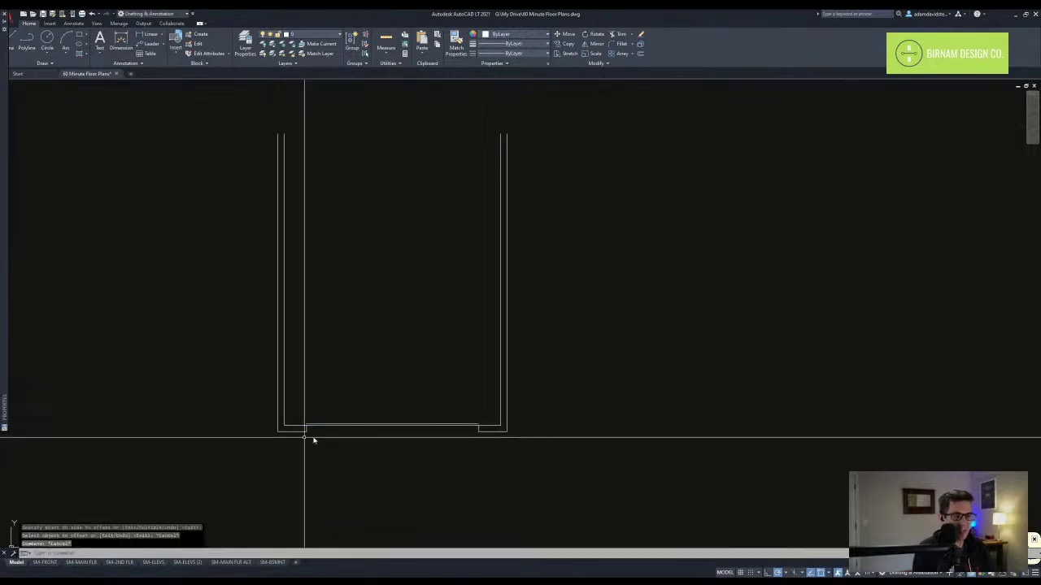
# - Add a linear dimension below the front wall between its two outer corners
pyautogui.write('d')
pyautogui.press('Return')
pyautogui.click(280, 433)
pyautogui.click(507, 431)
pyautogui.click(473, 451)
pyautogui.press('Escape')
pyautogui.press('Escape')
# - Match the properties of the green garage door in the 1994 sq. ft. main floor plan onto the new garage door lines
pyautogui.scroll(4, 401, 472)
pyautogui.scroll(-2, 464, 359)
pyautogui.scroll(-10, 454, 374)
pyautogui.scroll(4, 434, 356)
pyautogui.scroll(-5, 491, 274)
pyautogui.scroll(8, 561, 398)
pyautogui.write('ma')
pyautogui.press('space')
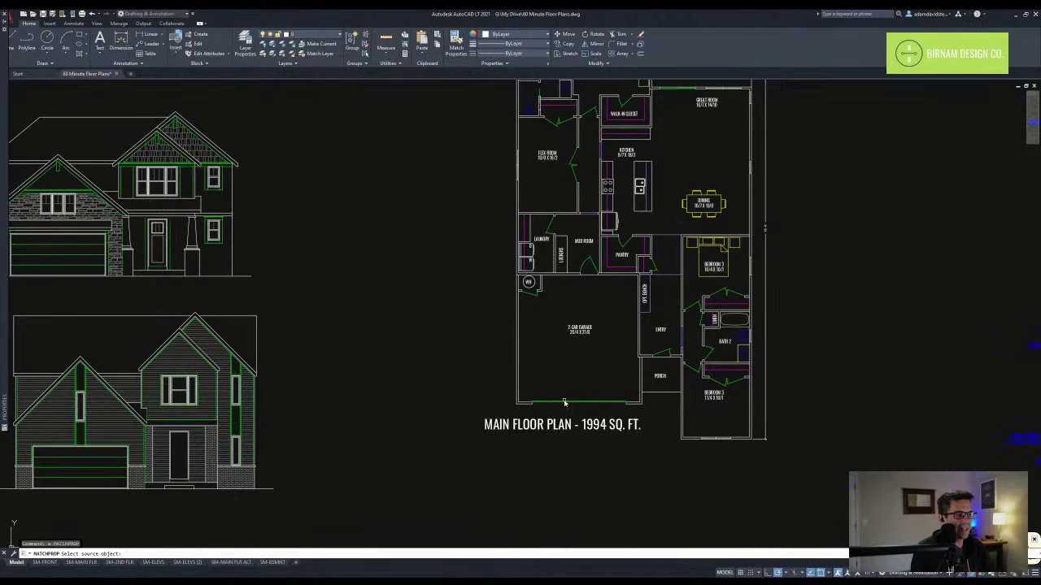
pyautogui.click(565, 404)
pyautogui.moveTo(565, 404); pyautogui.dragTo(374, 210, button='middle')
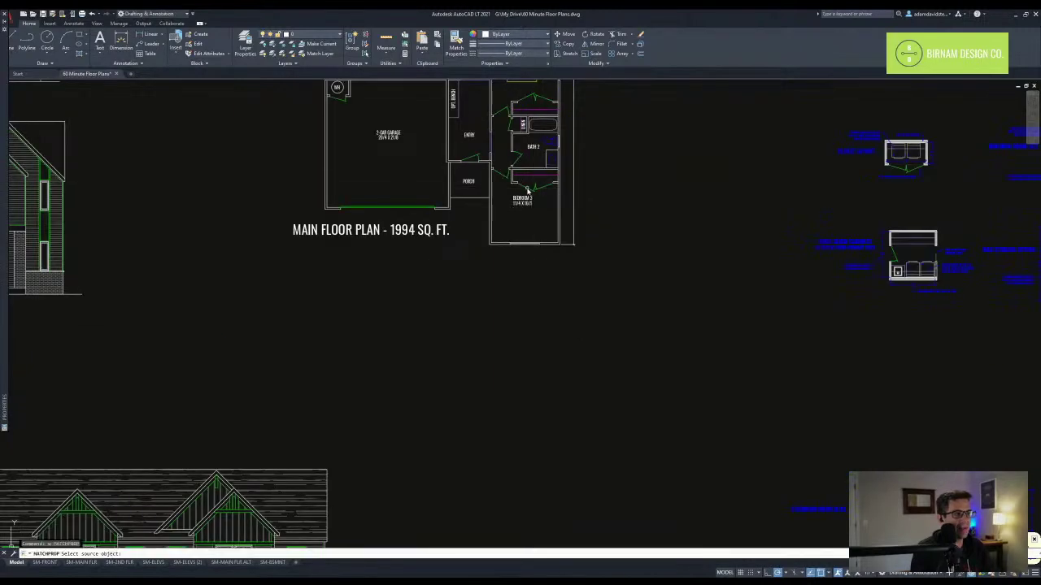
pyautogui.scroll(-6, 534, 344)
pyautogui.scroll(9, 581, 230)
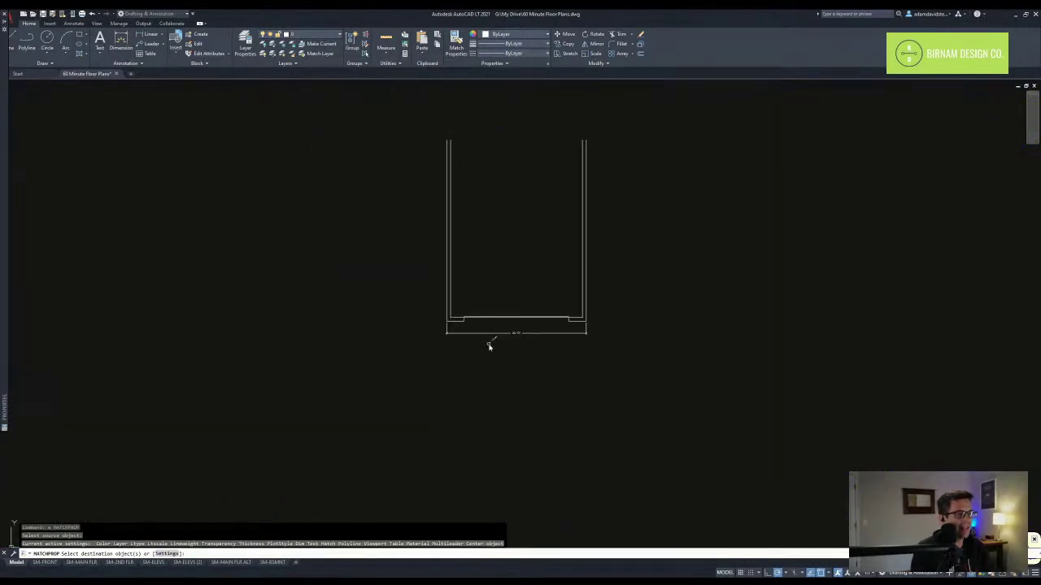
pyautogui.click(517, 308)
pyautogui.click(486, 356)
pyautogui.press('space')
# - Offset the outer line of the front wall segment beside the garage door 24' toward the back of the house
pyautogui.moveTo(488, 333); pyautogui.dragTo(469, 341, button='middle')
pyautogui.write('ff')
pyautogui.press('space')
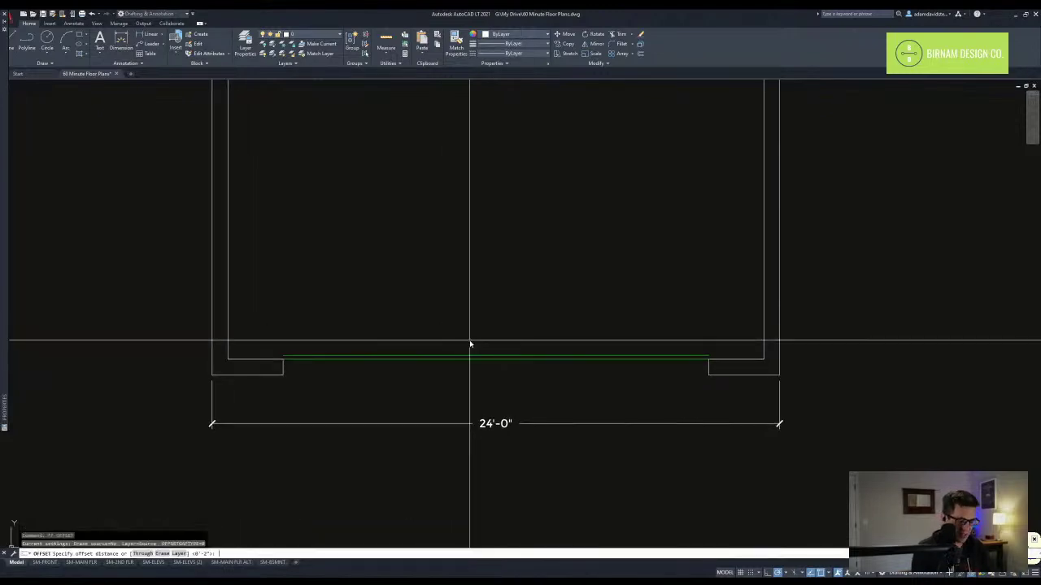
pyautogui.press('space')
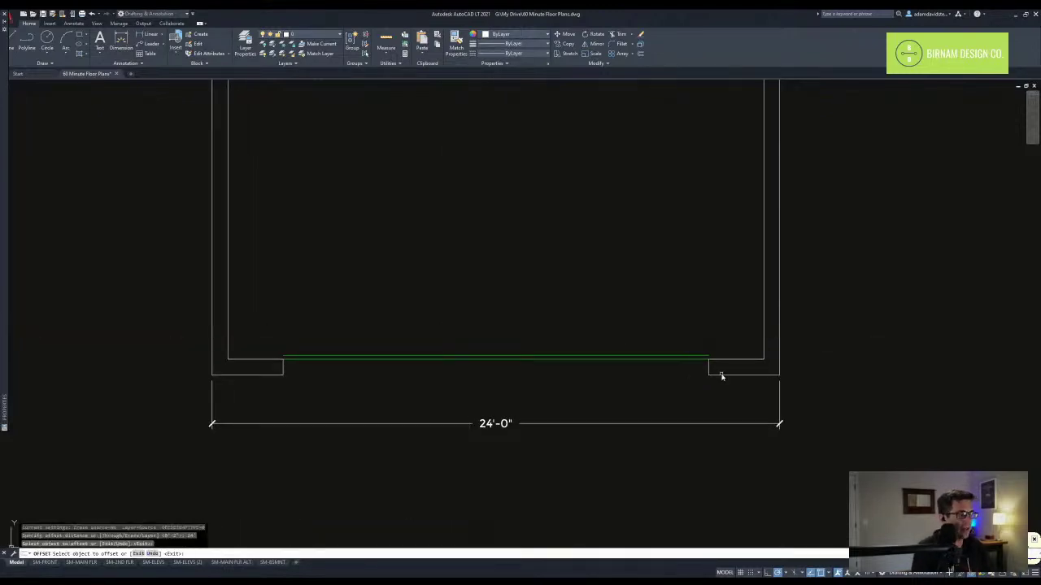
pyautogui.click(659, 265)
pyautogui.moveTo(650, 262); pyautogui.dragTo(526, 443, button='middle')
pyautogui.scroll(-4, 521, 447)
pyautogui.press('Escape')
pyautogui.press('Escape')
# - Offset the new garage back wall line 8" farther toward the rear
pyautogui.write('ff')
pyautogui.press('space')
pyautogui.write('8')
pyautogui.press('space')
pyautogui.click(554, 260)
pyautogui.press('Escape')
pyautogui.press('Escape')
# - Trim the inner side wall line where it crosses between the two garage back wall lines
pyautogui.scroll(4, 574, 283)
pyautogui.write('tr')
pyautogui.press('space')
pyautogui.click(580, 273)
pyautogui.click(532, 221)
pyautogui.press('space')
pyautogui.scroll(2, 542, 248)
pyautogui.click(552, 248)
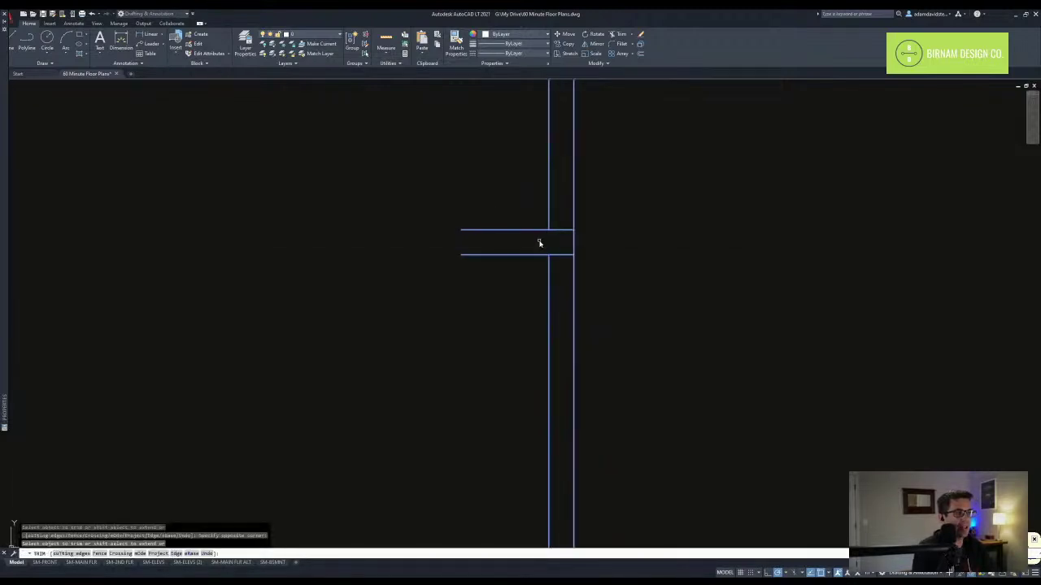
pyautogui.press('Escape')
pyautogui.press('Escape')
# - Fillet the garage back wall's rear line to the opposite inner side wall line and extend its front line to the outer side wall line
pyautogui.scroll(-4, 572, 338)
pyautogui.write('f')
pyautogui.press('space')
pyautogui.click(537, 298)
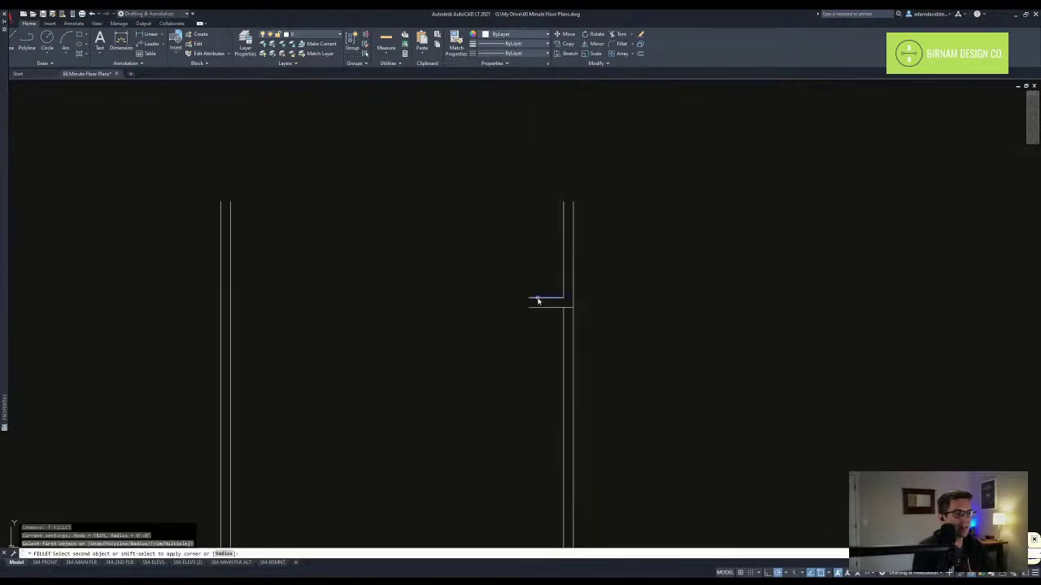
pyautogui.click(231, 262)
pyautogui.write('ex')
pyautogui.press('space')
pyautogui.click(223, 274)
pyautogui.click(219, 316)
pyautogui.click(553, 308)
pyautogui.press('Escape')
# - Mirror the garage's inner side wall line to the opposite side about the back wall's midpoint, keeping the original
pyautogui.click(563, 341)
pyautogui.write('mi')
pyautogui.press('space')
pyautogui.click(397, 299)
pyautogui.click(399, 281)
pyautogui.press('Return')
pyautogui.scroll(-2, 396, 290)
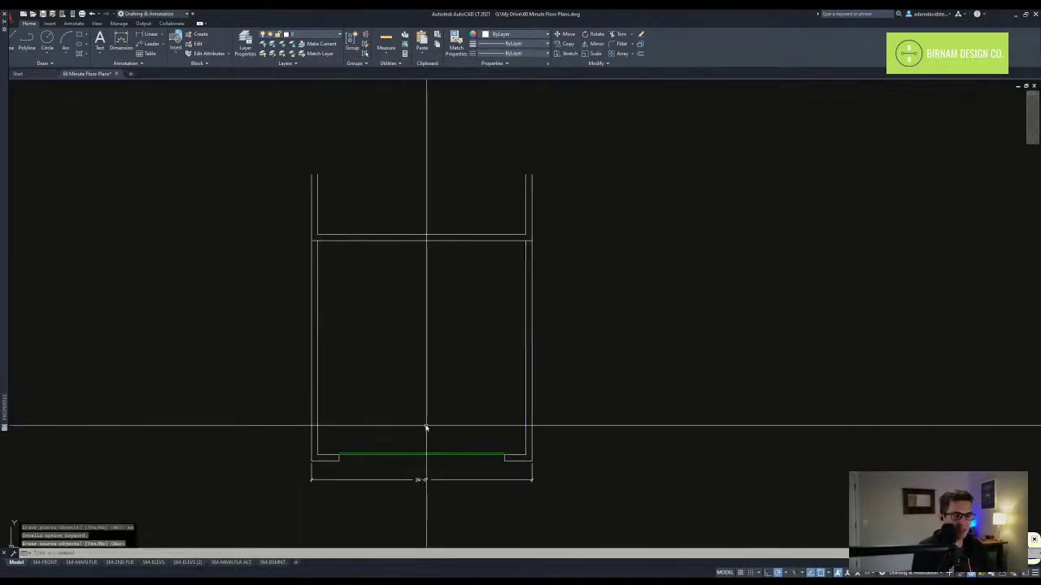
pyautogui.press('Escape')
pyautogui.press('Escape')
pyautogui.press('Escape')
# - Offset the outer line of the front wall segment 48' toward the back to set the rear wall
pyautogui.moveTo(383, 304); pyautogui.dragTo(388, 336, button='middle')
pyautogui.moveTo(452, 193); pyautogui.dragTo(458, 306, button='middle')
pyautogui.scroll(-2, 504, 337)
pyautogui.scroll(2, 490, 328)
pyautogui.scroll(-2, 488, 326)
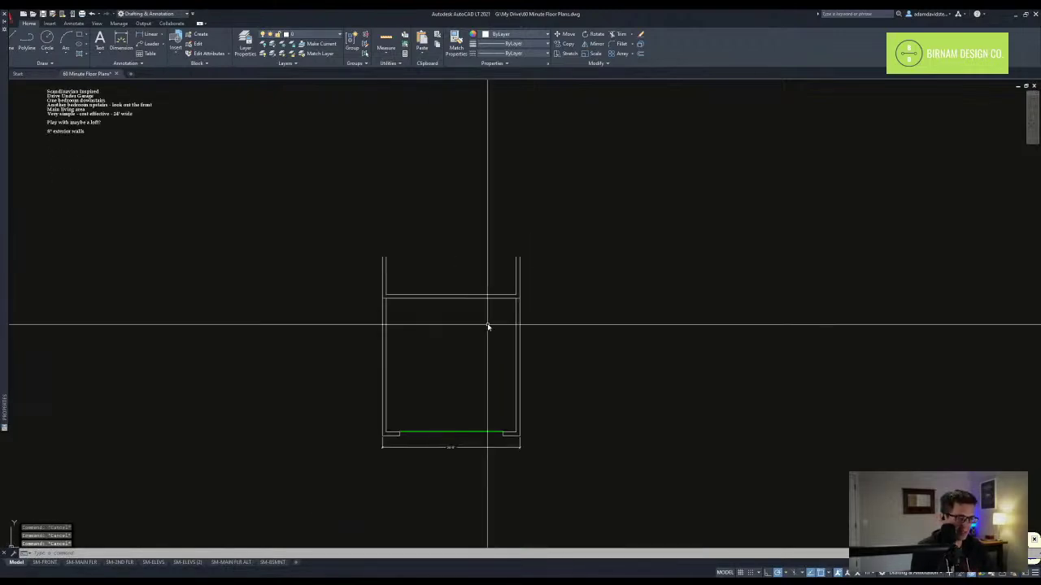
pyautogui.write('f')
pyautogui.press('Return')
pyautogui.scroll(2, 499, 453)
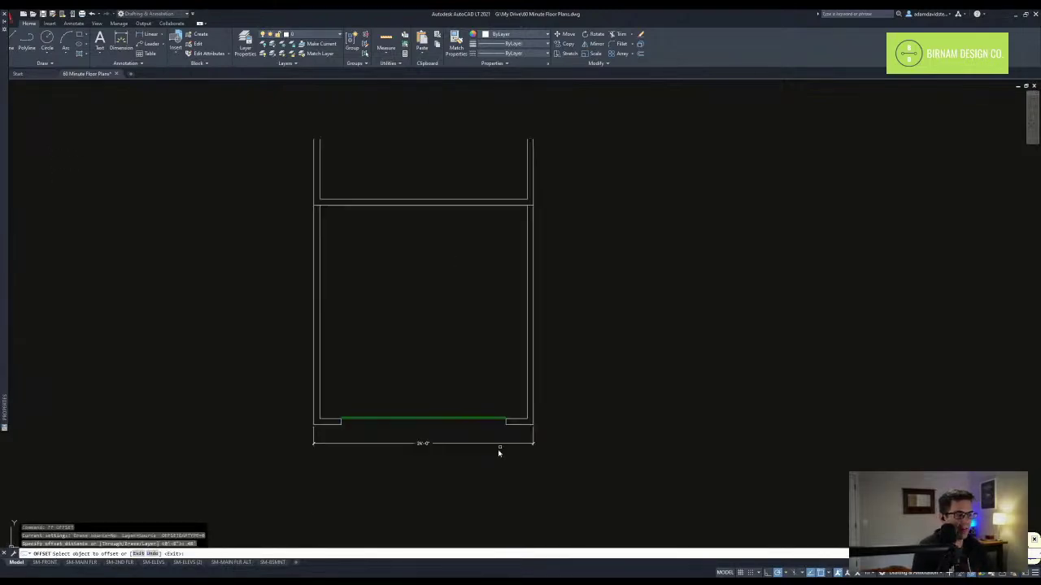
pyautogui.press('Escape')
pyautogui.press('Escape')
# - Offset the rear wall line 8" inward to give the rear wall its thickness
pyautogui.scroll(-2, 488, 284)
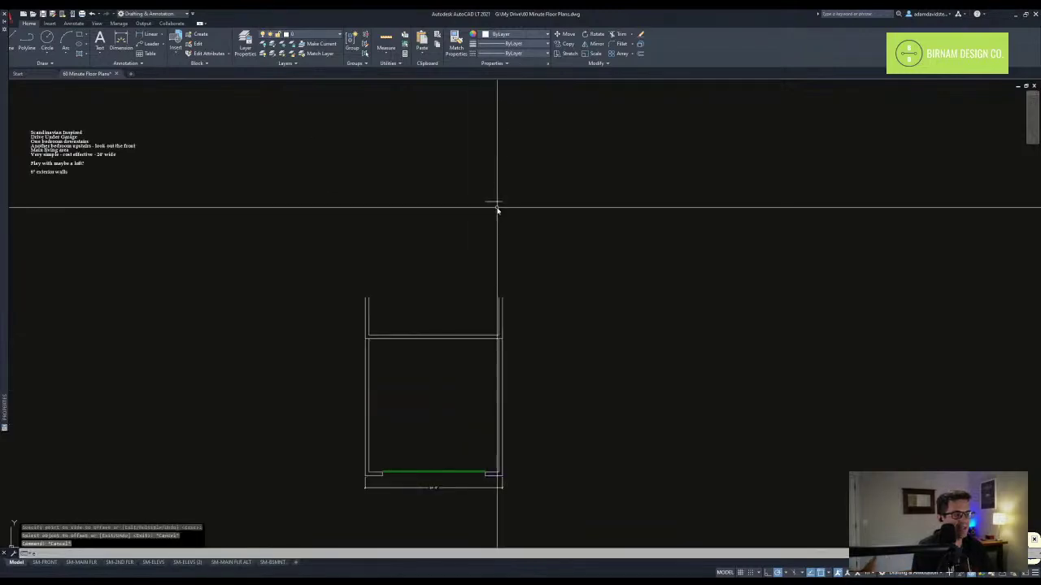
pyautogui.press('Return')
pyautogui.press('Return')
pyautogui.press('Escape')
# - Fillet the inner and outer rear wall lines to the matching side wall lines at both back corners
pyautogui.write('f')
pyautogui.press('Return')
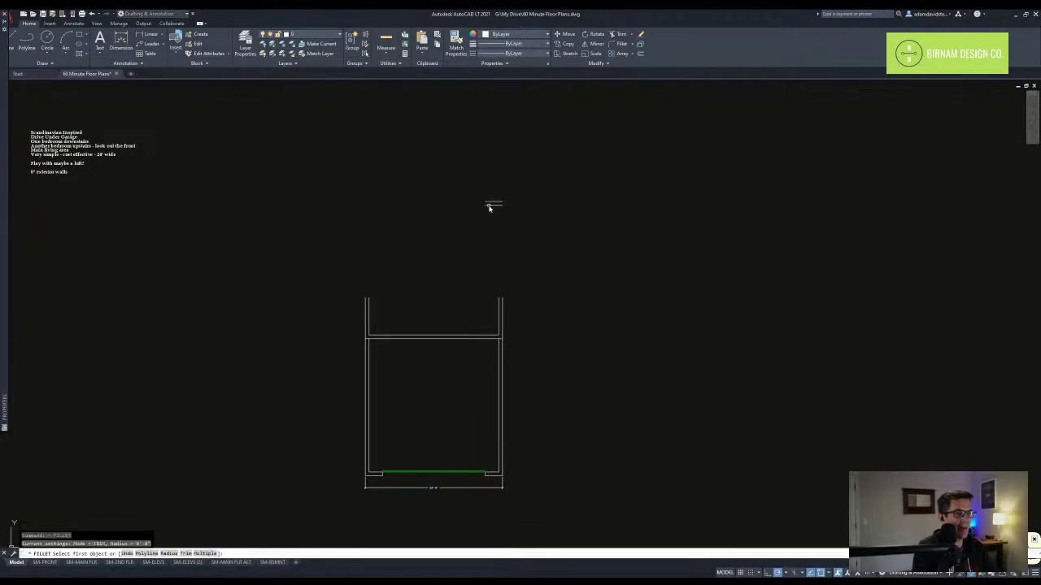
pyautogui.click(499, 305)
pyautogui.press('Return')
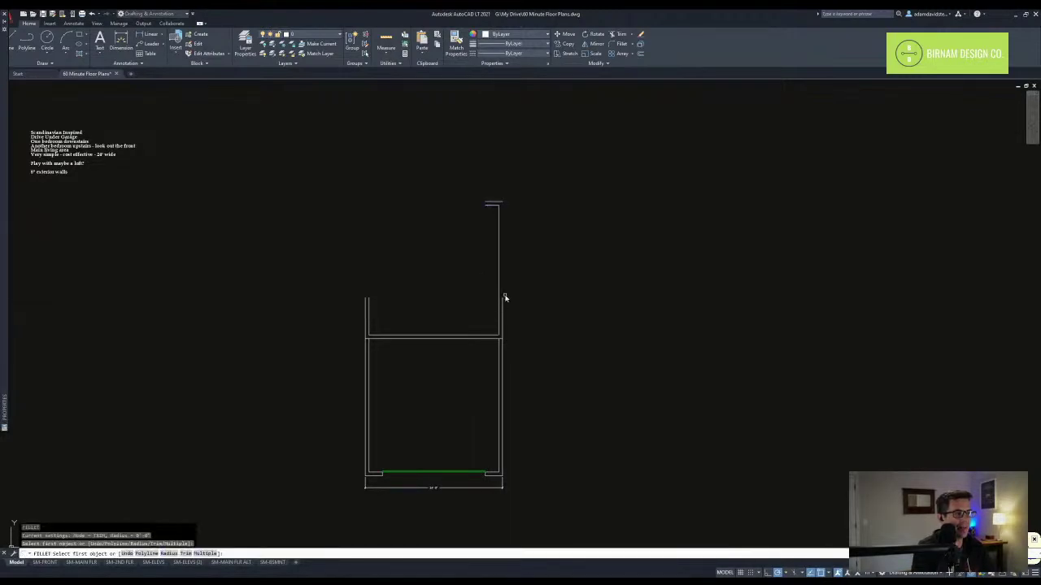
pyautogui.click(492, 206)
pyautogui.press('Return')
pyautogui.click(368, 306)
pyautogui.press('Return')
pyautogui.click(482, 203)
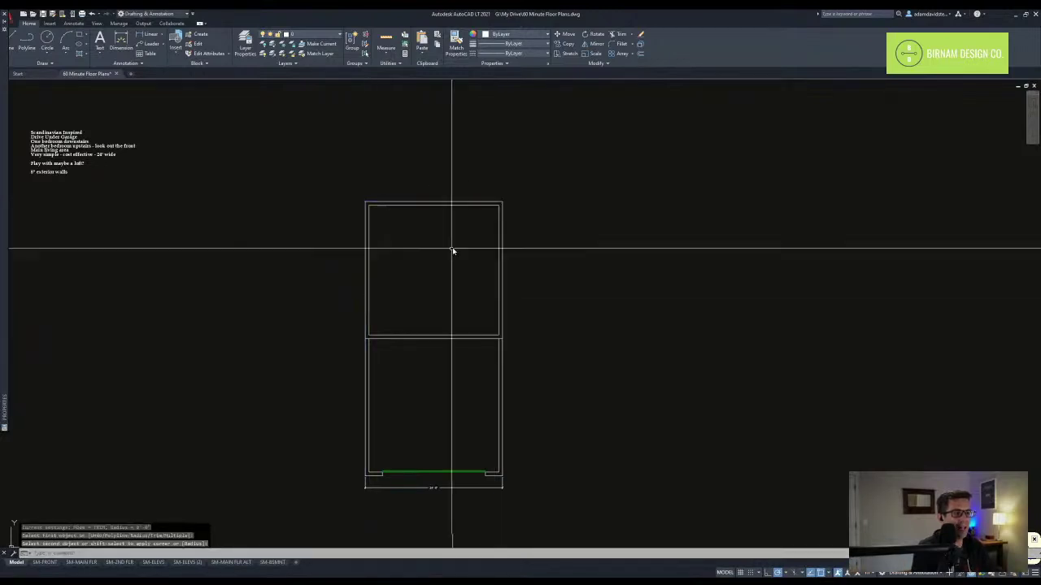
pyautogui.press('Escape')
pyautogui.press('Escape')
# - Add a vertical linear dimension along the side wall for the overall depth from front corner to rear corner
pyautogui.moveTo(443, 351); pyautogui.dragTo(428, 330, button='middle')
pyautogui.write('d')
pyautogui.press('Return')
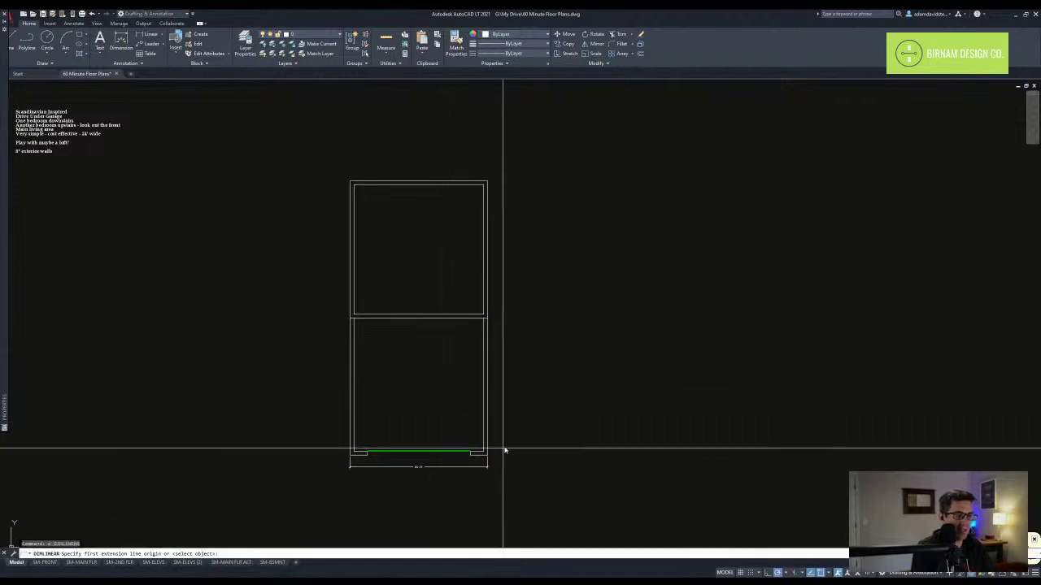
pyautogui.scroll(4, 491, 454)
pyautogui.click(482, 456)
pyautogui.scroll(-2, 508, 298)
pyautogui.moveTo(508, 297)
pyautogui.mouseDown(button='middle')
pyautogui.moveTo(490, 443)
pyautogui.moveTo(497, 402)
pyautogui.mouseUp(button='middle')
pyautogui.scroll(-2, 489, 443)
pyautogui.click(474, 295)
pyautogui.scroll(2, 480, 395)
pyautogui.click(481, 406)
pyautogui.press('Escape')
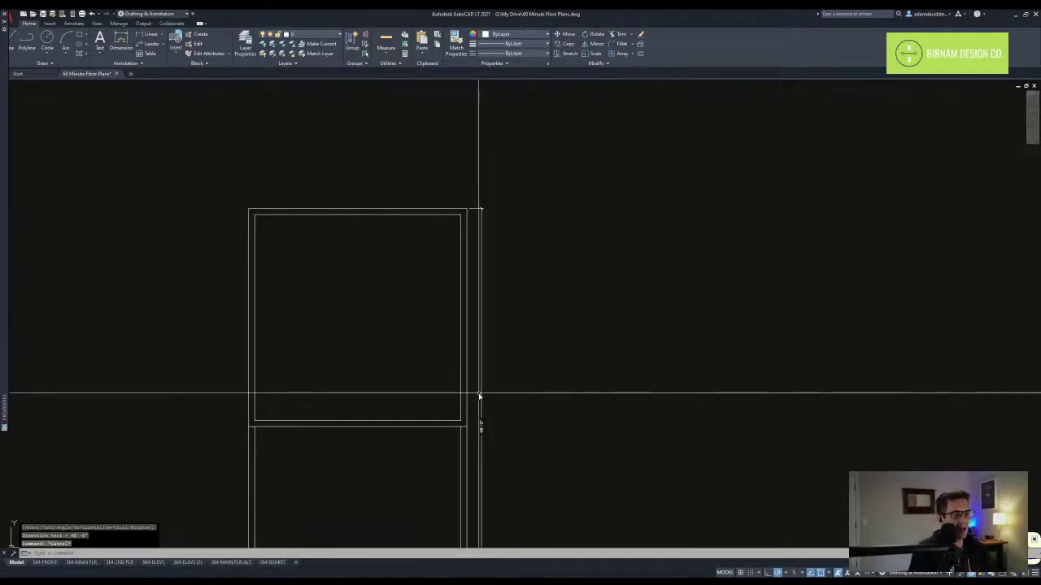
pyautogui.moveTo(458, 413); pyautogui.dragTo(474, 384, button='middle')
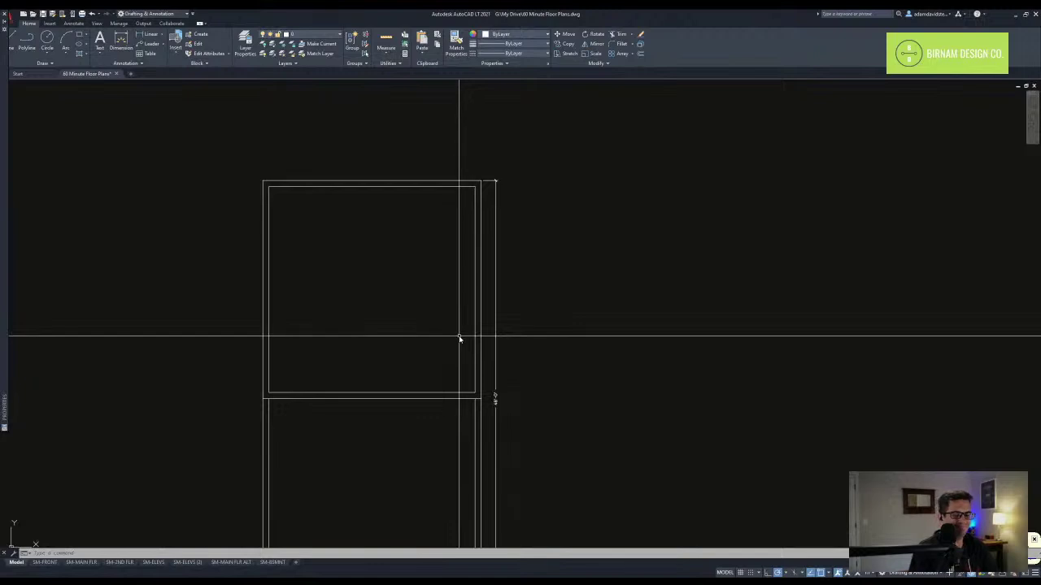
# - Measure the garage depth along the outer side wall from the front corner to the outer line of the garage's back wall
pyautogui.moveTo(457, 339); pyautogui.dragTo(461, 331, button='middle')
pyautogui.moveTo(448, 437); pyautogui.dragTo(465, 340, button='middle')
pyautogui.scroll(-2, 465, 340)
pyautogui.press('Escape')
pyautogui.press('Escape')
pyautogui.write('dd')
pyautogui.press('space')
pyautogui.scroll(4, 488, 448)
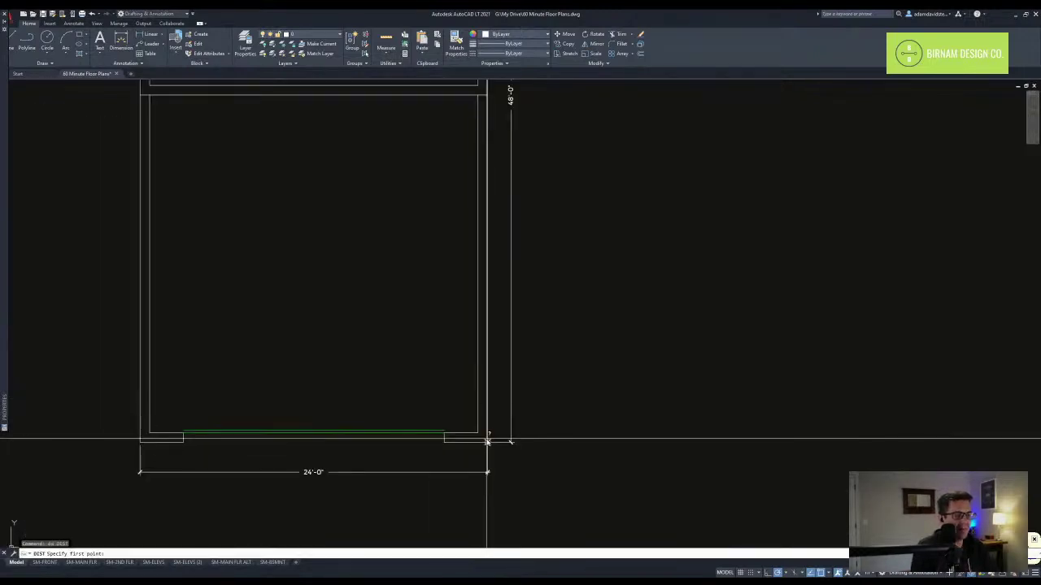
pyautogui.click(487, 443)
pyautogui.moveTo(489, 122); pyautogui.dragTo(475, 222, button='middle')
pyautogui.click(475, 196)
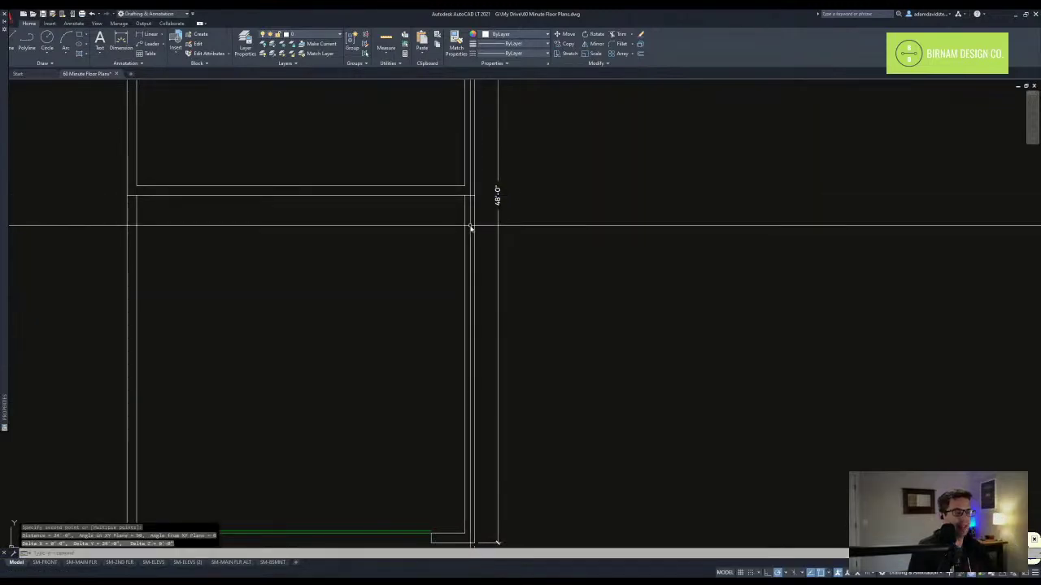
pyautogui.scroll(-3, 444, 349)
pyautogui.press('Escape')
pyautogui.press('Escape')
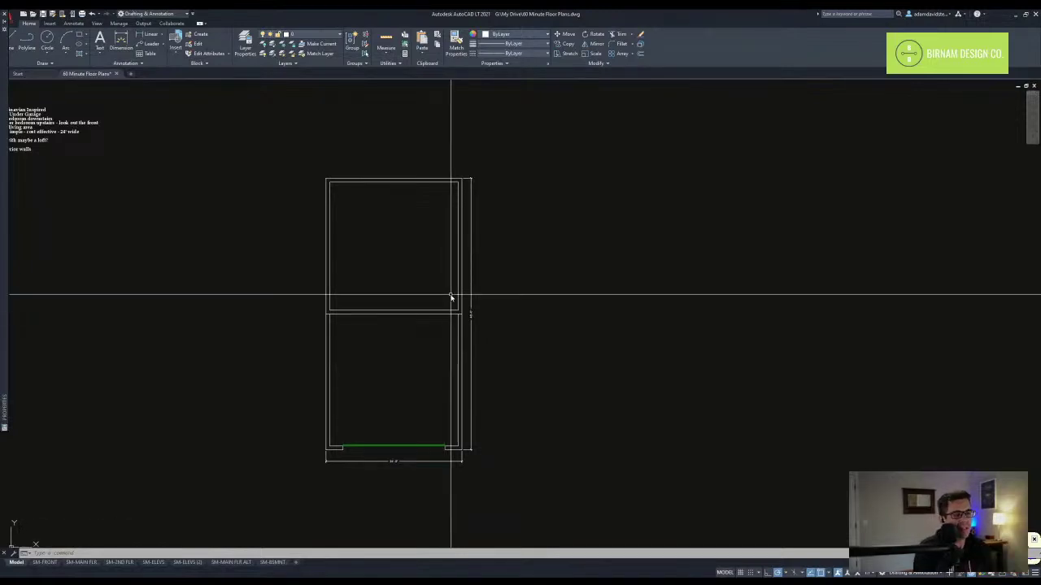
pyautogui.press('Escape')
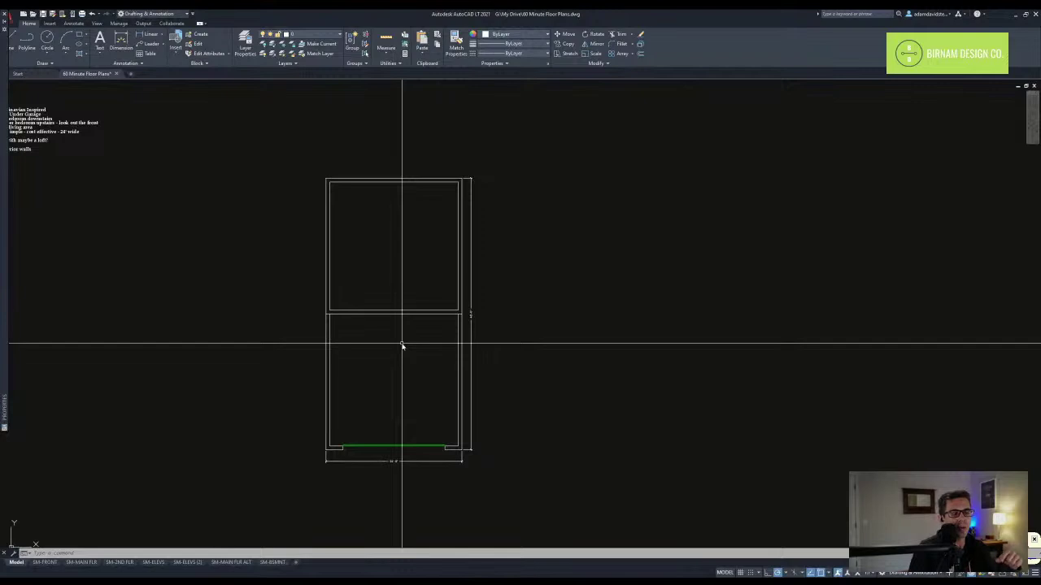
pyautogui.press('Escape')
pyautogui.press('Escape')
pyautogui.press('Escape')
pyautogui.scroll(4, 334, 330)
pyautogui.moveTo(334, 328); pyautogui.dragTo(344, 435, button='middle')
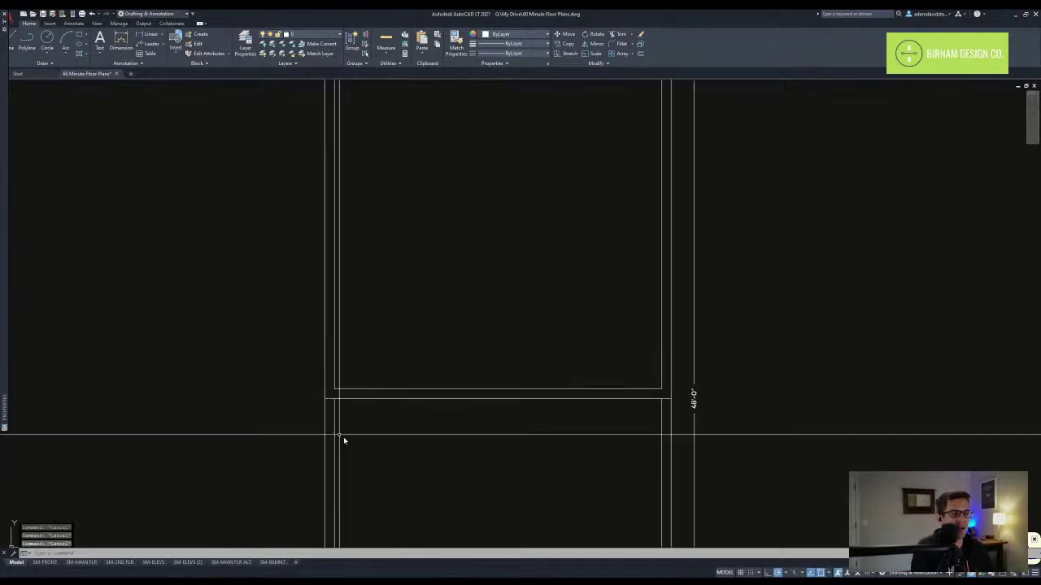
pyautogui.click(283, 432)
pyautogui.moveTo(685, 200); pyautogui.dragTo(428, 362, button='middle')
pyautogui.scroll(-2, 437, 353)
pyautogui.click(439, 261)
pyautogui.moveTo(441, 236); pyautogui.dragTo(457, 200, button='middle')
pyautogui.press('Escape')
pyautogui.press('Escape')
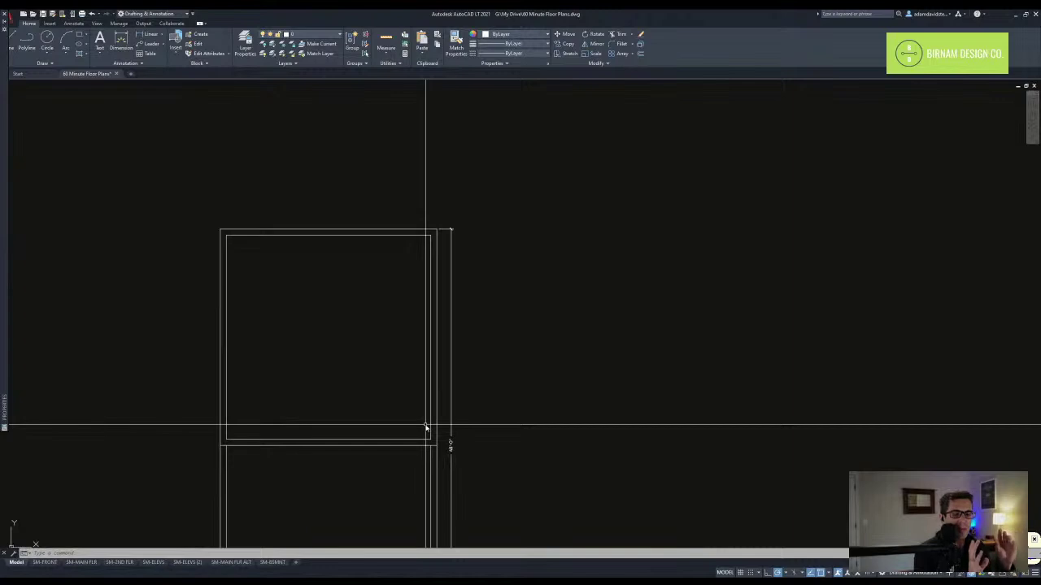
pyautogui.scroll(-2, 363, 434)
pyautogui.moveTo(321, 545); pyautogui.dragTo(362, 395, button='middle')
pyautogui.scroll(2, 355, 407)
pyautogui.click(271, 452)
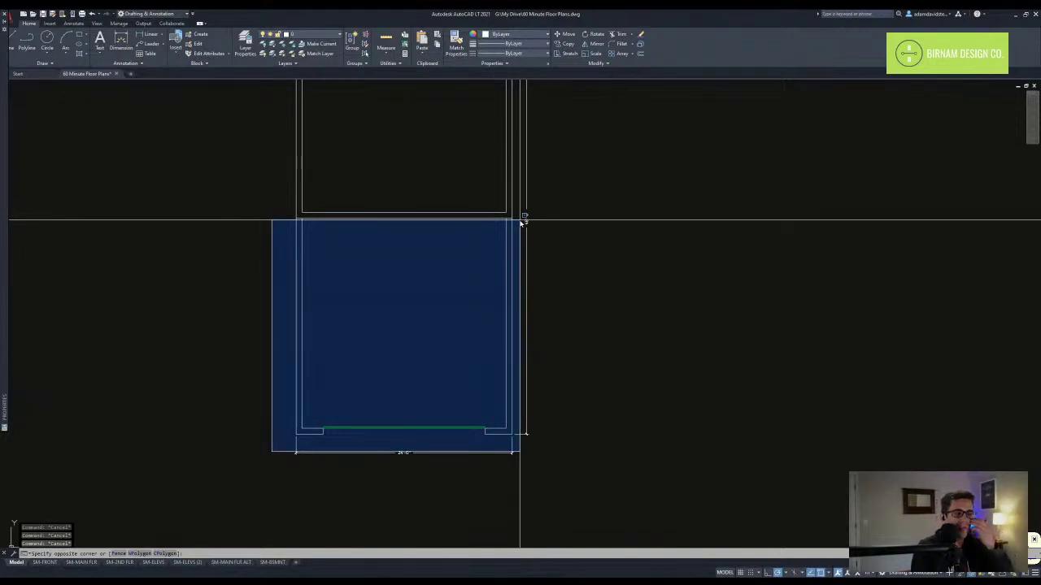
pyautogui.press('Escape')
pyautogui.moveTo(431, 220); pyautogui.dragTo(396, 338, button='middle')
pyautogui.moveTo(360, 299)
pyautogui.mouseDown(button='middle')
pyautogui.moveTo(354, 348)
pyautogui.moveTo(352, 318)
pyautogui.mouseUp(button='middle')
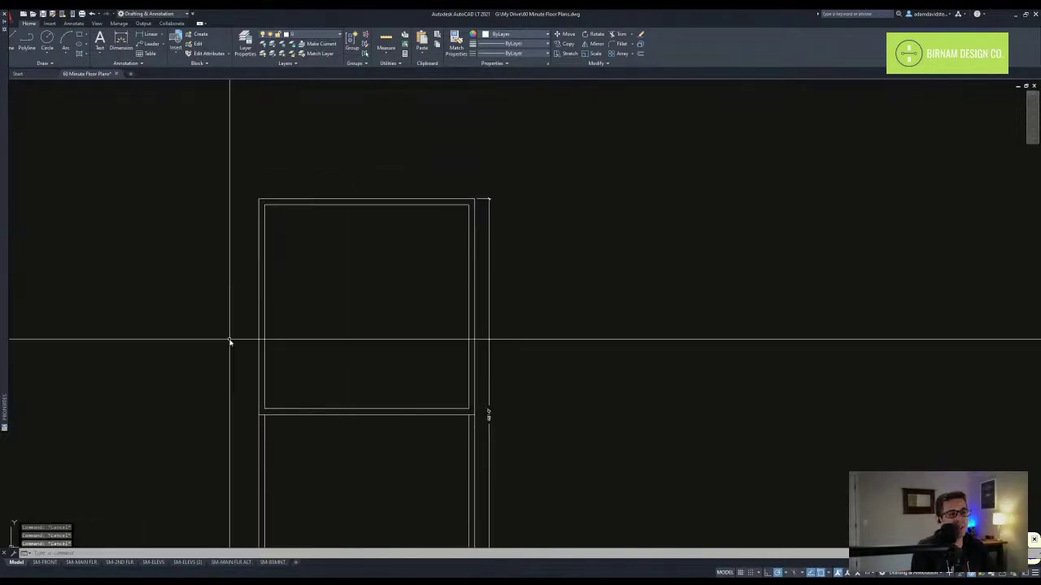
pyautogui.scroll(-2, 375, 305)
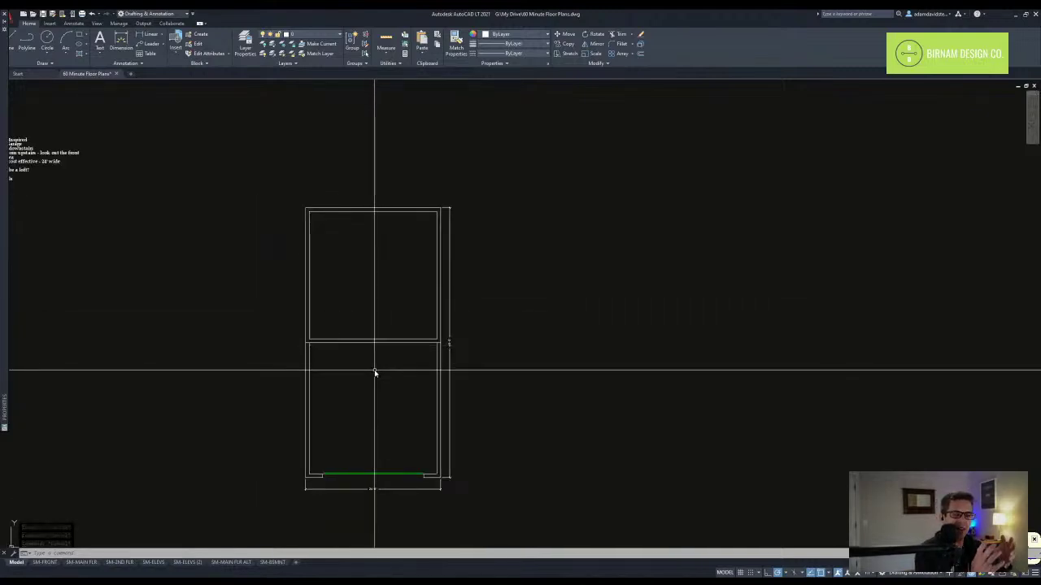
pyautogui.press('Escape')
# - Copy the whole plan with its depth dimension, without the width dimension, straight up to a clear area behind the original
pyautogui.click(291, 485)
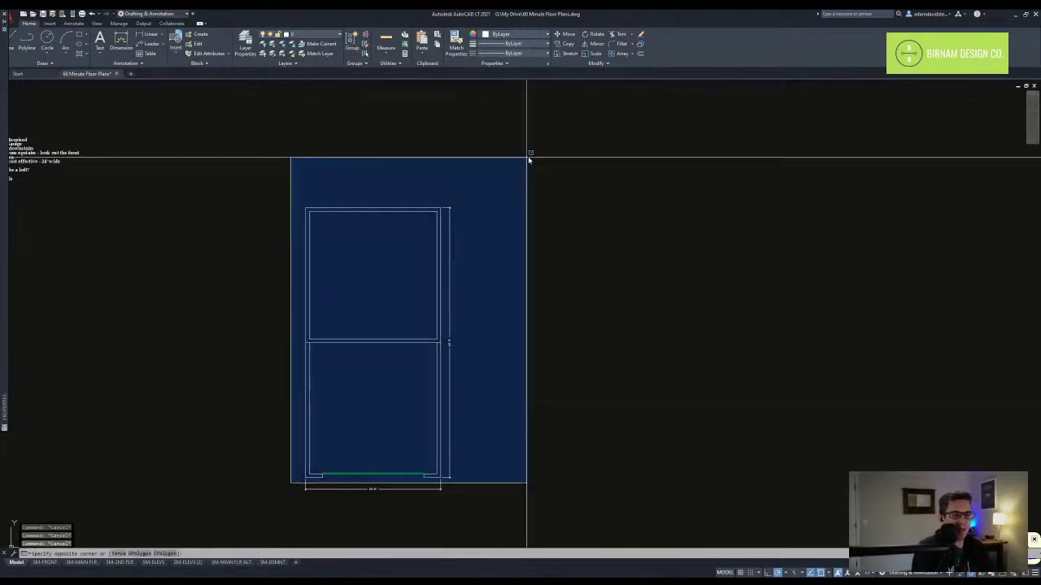
pyautogui.click(494, 165)
pyautogui.write('co')
pyautogui.press('Return')
pyautogui.click(374, 310)
pyautogui.moveTo(430, 102); pyautogui.dragTo(406, 368, button='middle')
pyautogui.scroll(-2, 407, 369)
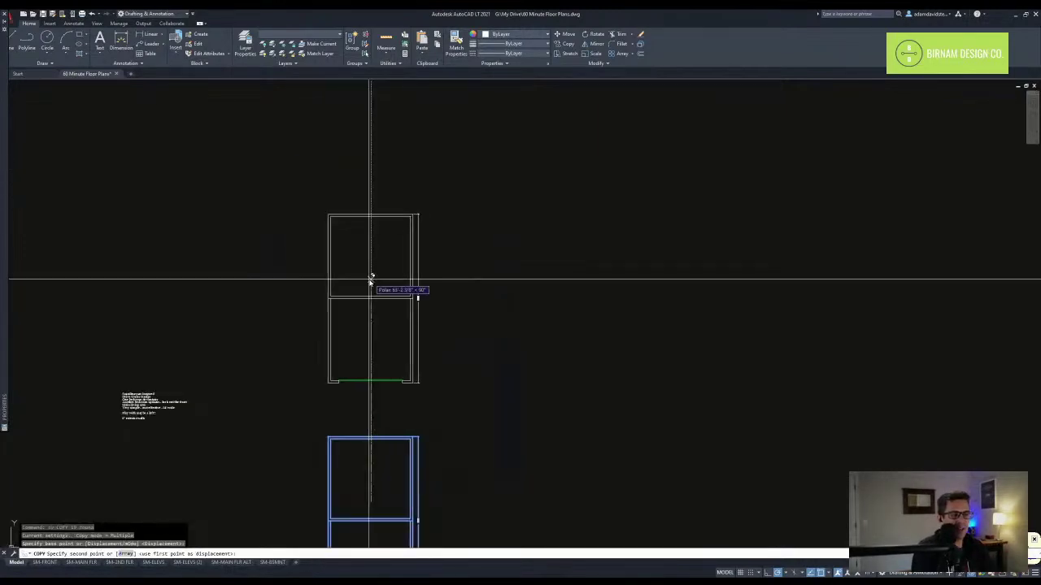
pyautogui.click(369, 281)
pyautogui.press('Escape')
pyautogui.press('Escape')
# - Try to erase the garage door and the front wall pieces around it in the copied plan
pyautogui.scroll(4, 361, 398)
pyautogui.click(235, 382)
pyautogui.click(611, 315)
pyautogui.write('e')
pyautogui.press('Return')
pyautogui.press('Escape')
pyautogui.press('Escape')
pyautogui.hotkey('ctrl', 'z')
pyautogui.press('Escape')
# - Delete the garage door and its surrounding opening lines from the front wall of the copied plan
pyautogui.click(295, 380)
pyautogui.click(626, 295)
pyautogui.press('Delete')
# - Extend the remaining inner and outer front wall lines across the former garage door opening in the copied plan
pyautogui.write('ex')
pyautogui.press('Return')
pyautogui.click(302, 356)
pyautogui.press('Escape')
pyautogui.press('Escape')
pyautogui.moveTo(435, 285); pyautogui.dragTo(430, 307, button='middle')
pyautogui.write('ex')
pyautogui.press('Return')
pyautogui.click(504, 394)
pyautogui.click(455, 352)
pyautogui.press('Return')
pyautogui.scroll(4, 302, 370)
pyautogui.click(297, 372)
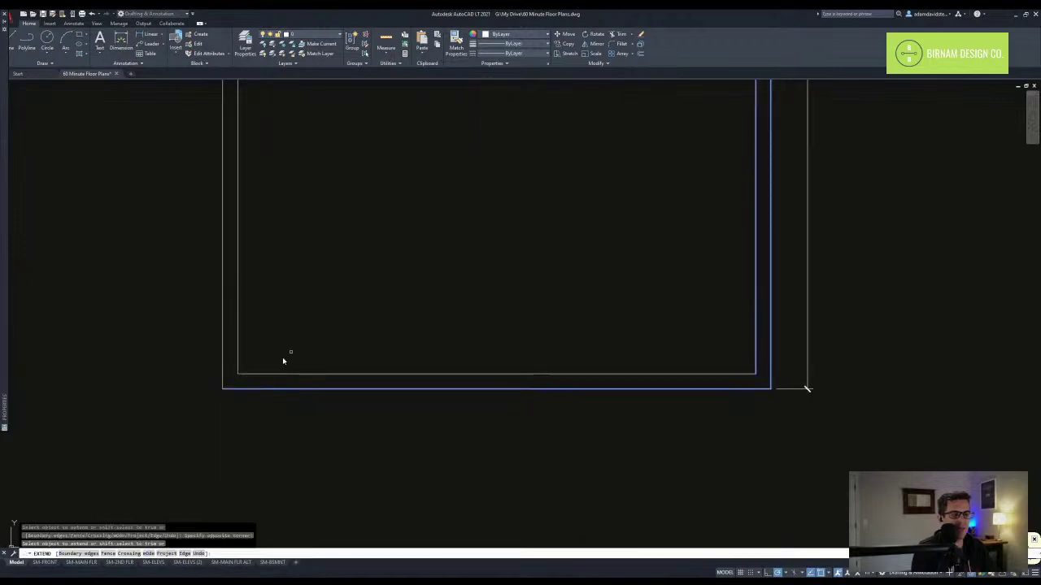
pyautogui.press('Escape')
# - Delete the rear-facing line of the middle cross wall in the copied plan
pyautogui.scroll(-4, 458, 309)
pyautogui.click(496, 280)
pyautogui.press('Delete')
pyautogui.scroll(2, 495, 283)
pyautogui.scroll(-2, 509, 221)
pyautogui.moveTo(509, 220); pyautogui.dragTo(494, 313, button='middle')
pyautogui.press('Escape')
pyautogui.moveTo(513, 275); pyautogui.dragTo(467, 316, button='middle')
pyautogui.press('Escape')
pyautogui.press('Escape')
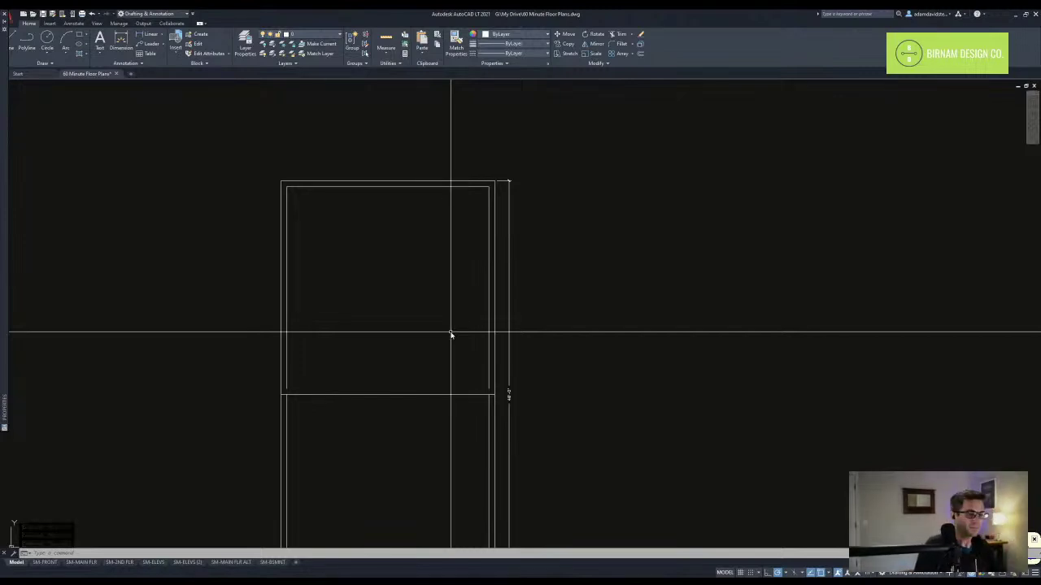
pyautogui.press('Escape')
pyautogui.press('Escape')
pyautogui.moveTo(422, 320)
pyautogui.mouseDown(button='middle')
pyautogui.moveTo(421, 283)
pyautogui.moveTo(428, 309)
pyautogui.moveTo(461, 301)
pyautogui.mouseUp(button='middle')
pyautogui.scroll(-2, 431, 320)
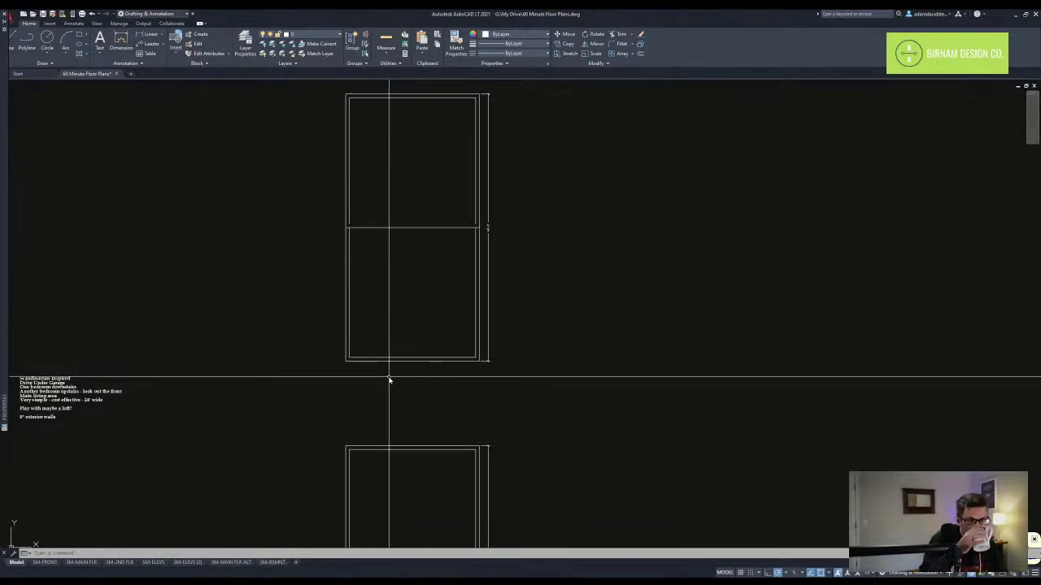
pyautogui.moveTo(444, 218); pyautogui.dragTo(436, 247, button='middle')
pyautogui.press('Escape')
pyautogui.press('Escape')
pyautogui.moveTo(450, 320); pyautogui.dragTo(431, 207, button='middle')
pyautogui.moveTo(444, 474); pyautogui.dragTo(448, 419, button='middle')
pyautogui.moveTo(457, 87); pyautogui.dragTo(453, 287, button='middle')
pyautogui.press('Escape')
pyautogui.moveTo(390, 183); pyautogui.dragTo(389, 206, button='middle')
pyautogui.write('o')
pyautogui.press('space')
pyautogui.press('Escape')
pyautogui.press('Escape')
pyautogui.press('Escape')
pyautogui.press('Escape')
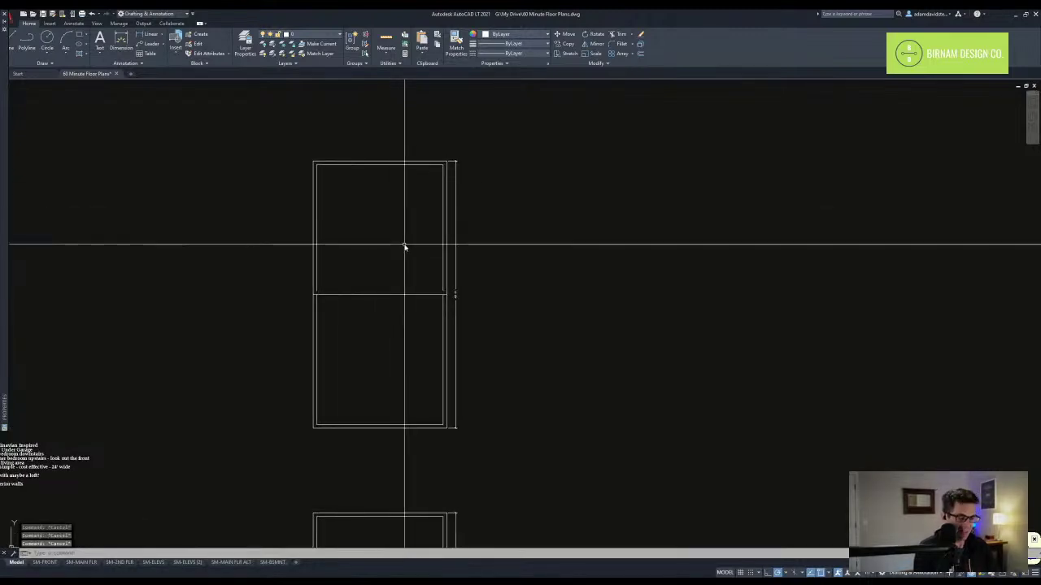
pyautogui.write('o')
pyautogui.press('space')
pyautogui.press('Escape')
pyautogui.press('Escape')
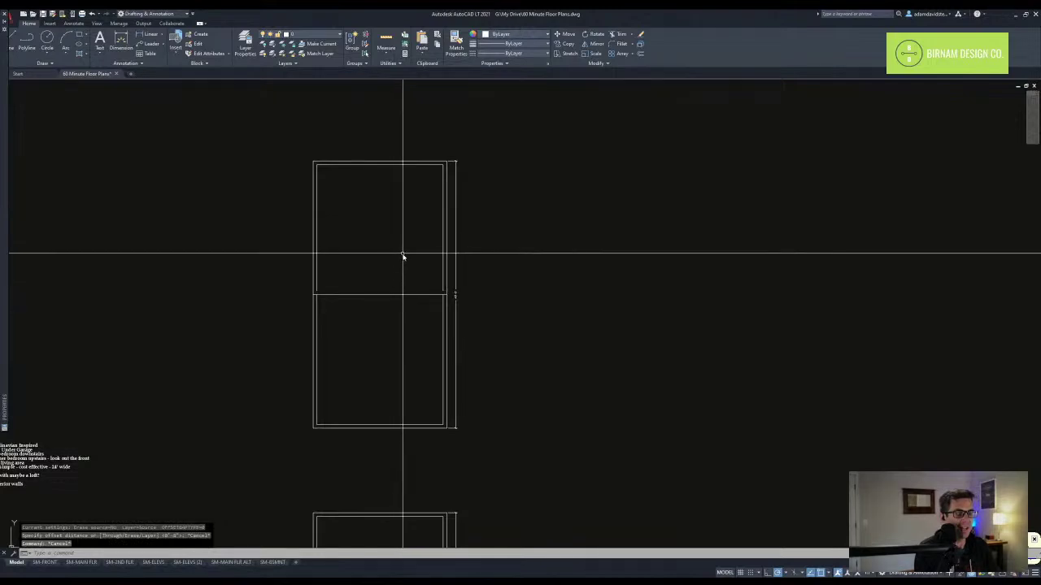
# - Offset the inner line of the copied plan's rear wall 13' toward the front to start a cross partition
pyautogui.moveTo(418, 227); pyautogui.dragTo(421, 244, button='middle')
pyautogui.write('o')
pyautogui.press('space')
pyautogui.write('1')
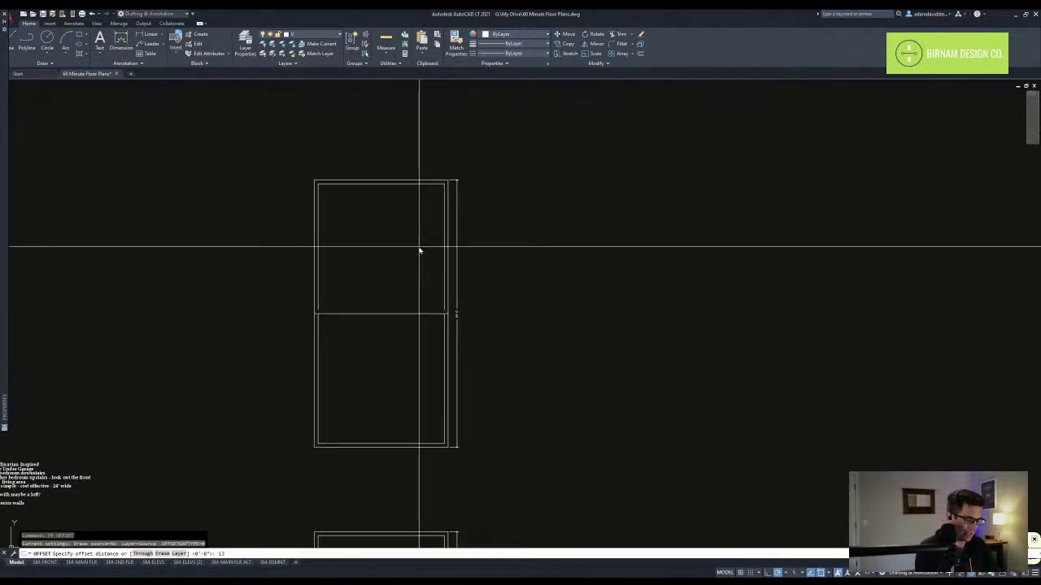
pyautogui.write('3')
pyautogui.press('space')
pyautogui.click(415, 185)
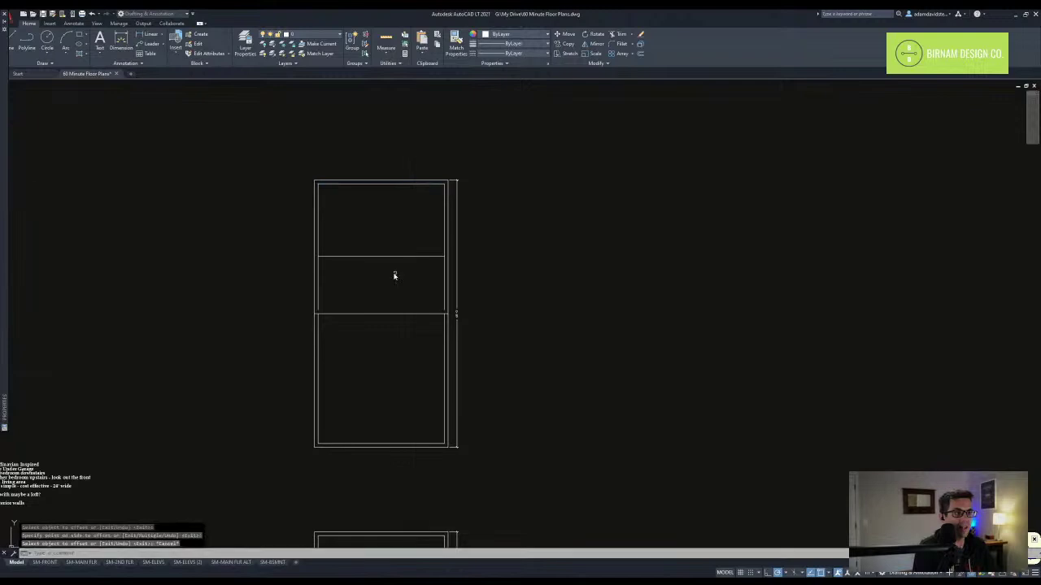
pyautogui.click(415, 188)
pyautogui.press('Escape')
pyautogui.press('Escape')
# - Offset the new partition line toward the front to give the partition its thickness
pyautogui.moveTo(415, 323); pyautogui.dragTo(420, 298, button='middle')
pyautogui.write('f')
pyautogui.press('Return')
pyautogui.click(405, 235)
pyautogui.click(408, 272)
pyautogui.press('Escape')
pyautogui.press('Escape')
# - Measure the distance between the new partition and the middle cross line along the side wall
pyautogui.scroll(3, 420, 279)
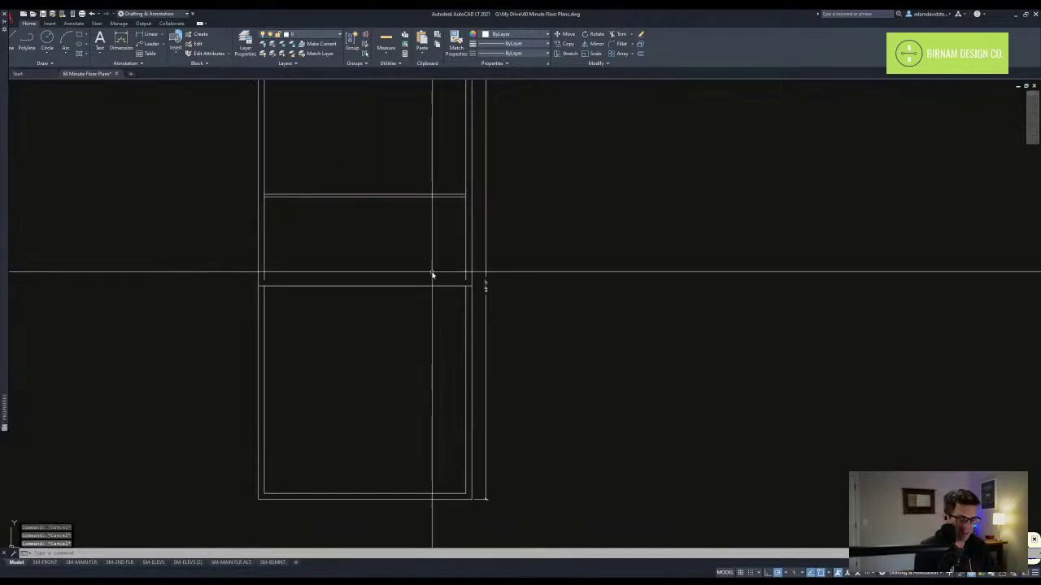
pyautogui.scroll(2, 439, 244)
pyautogui.write('di')
pyautogui.press('Return')
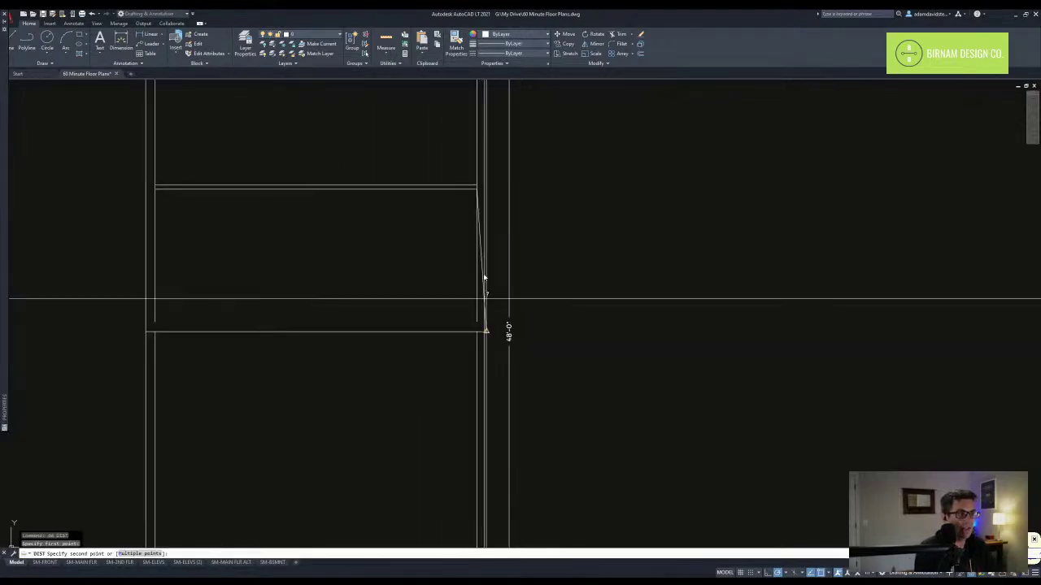
pyautogui.click(485, 331)
pyautogui.moveTo(477, 331); pyautogui.dragTo(473, 342, button='middle')
pyautogui.press('Escape')
pyautogui.scroll(-3, 422, 245)
# - Move both partition lines 24" toward the front
pyautogui.click(442, 288)
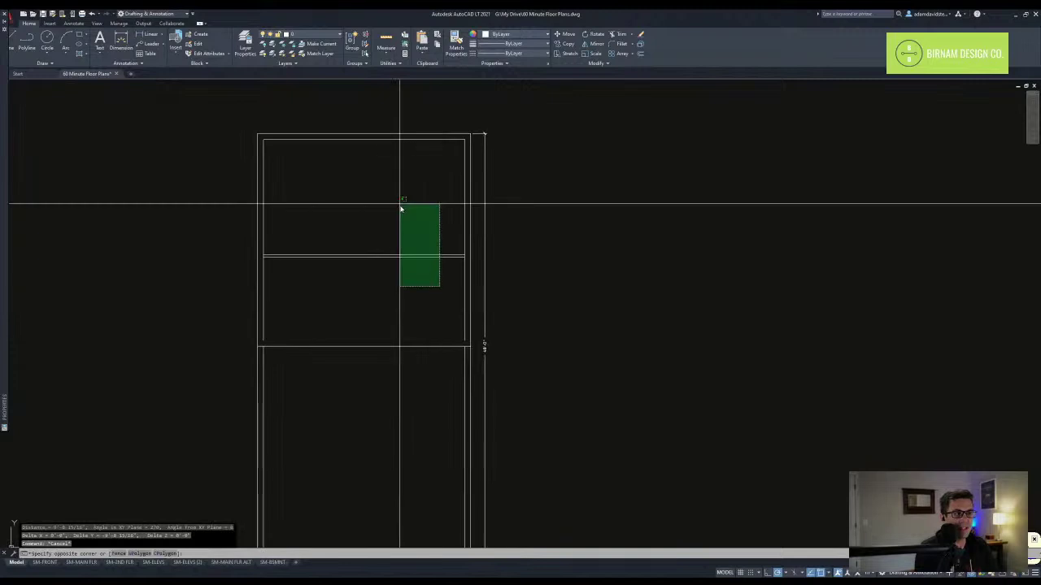
pyautogui.click(402, 204)
pyautogui.write('m')
pyautogui.press('Return')
pyautogui.click(413, 199)
pyautogui.write('24')
pyautogui.press('Return')
pyautogui.scroll(-1, 455, 300)
pyautogui.scroll(3, 464, 337)
pyautogui.scroll(-3, 452, 351)
pyautogui.scroll(3, 470, 311)
# - Draw a line about 9'-7" long from the side wall inward along the rear side of the middle cross wall
pyautogui.write('l')
pyautogui.press('Return')
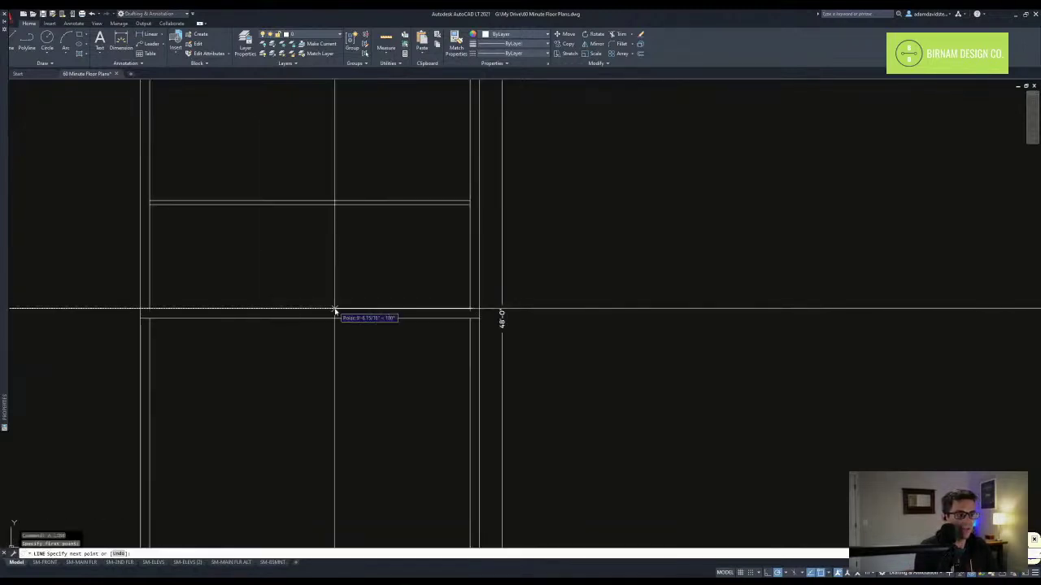
pyautogui.click(334, 310)
pyautogui.press('Return')
# - Try offsetting the short line toward the rear and the cross partition toward the front, each by 3'-6"
pyautogui.scroll(1, 455, 317)
pyautogui.write('o')
pyautogui.press('Return')
pyautogui.press('Return')
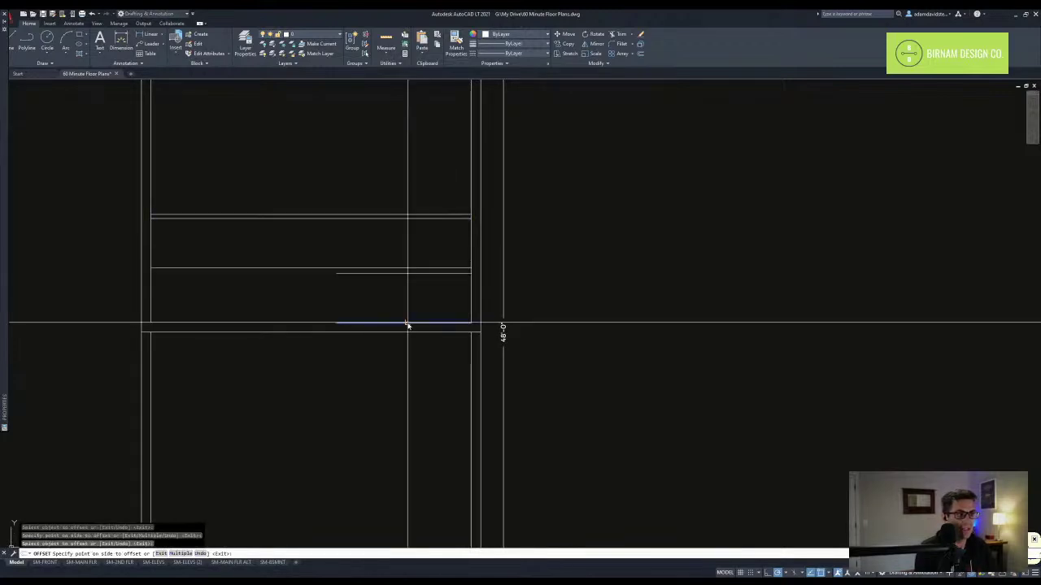
pyautogui.press('Escape')
# - Delete the cross partition lines and the trial offset lines, keeping only the short line at the middle cross wall
pyautogui.scroll(2, 423, 279)
pyautogui.click(485, 259)
pyautogui.click(466, 303)
pyautogui.press('Delete')
pyautogui.scroll(-1, 470, 322)
pyautogui.scroll(-2, 470, 323)
pyautogui.click(462, 260)
pyautogui.press('Delete')
# - Offset the short line 42" toward the rear for the first stair flight and offset the result 3.5" as the divider wall
pyautogui.write('o')
pyautogui.press('Return')
pyautogui.write('42')
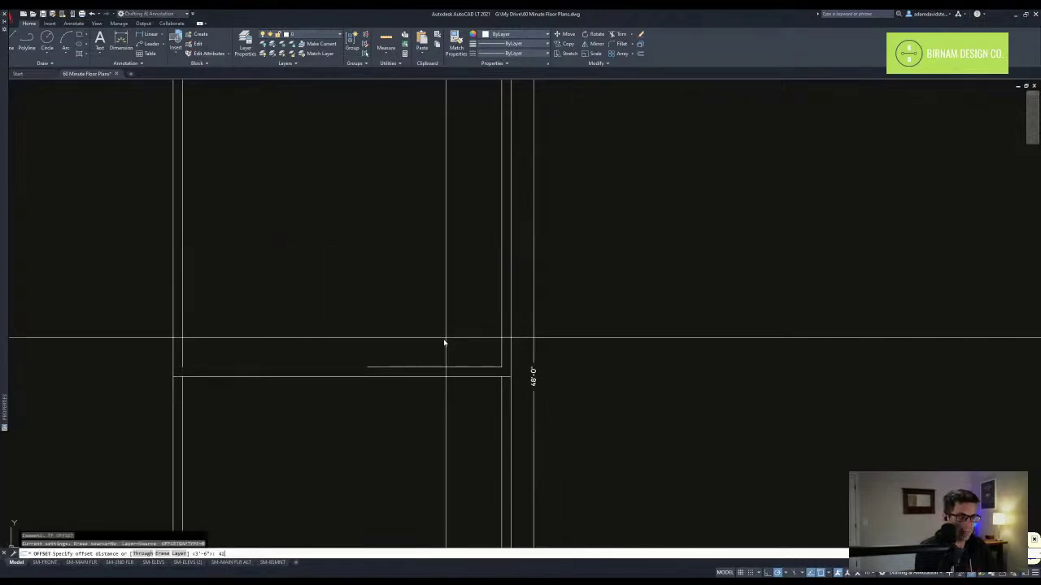
pyautogui.click(429, 326)
pyautogui.press('Escape')
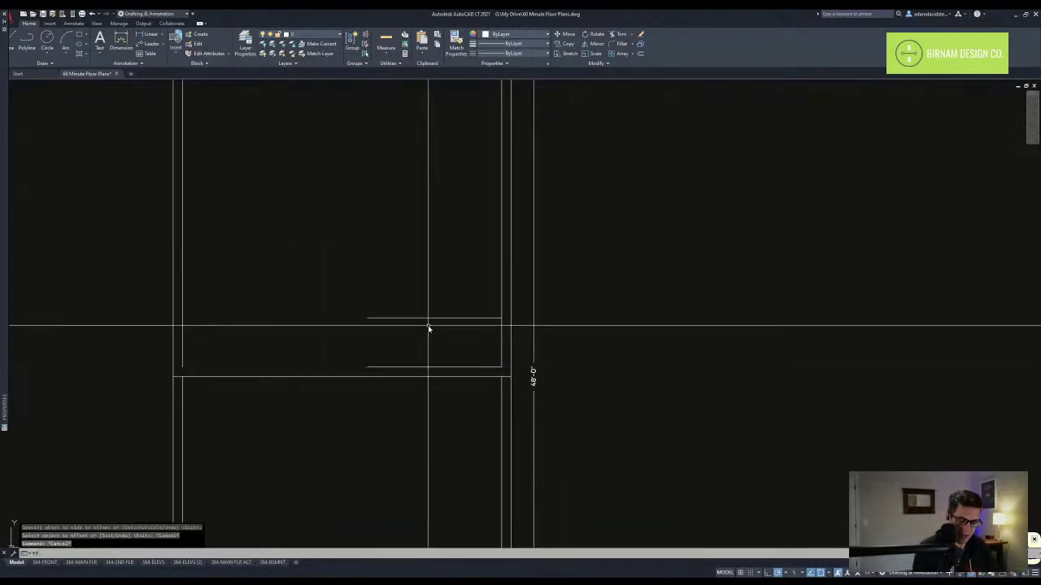
pyautogui.press('Escape')
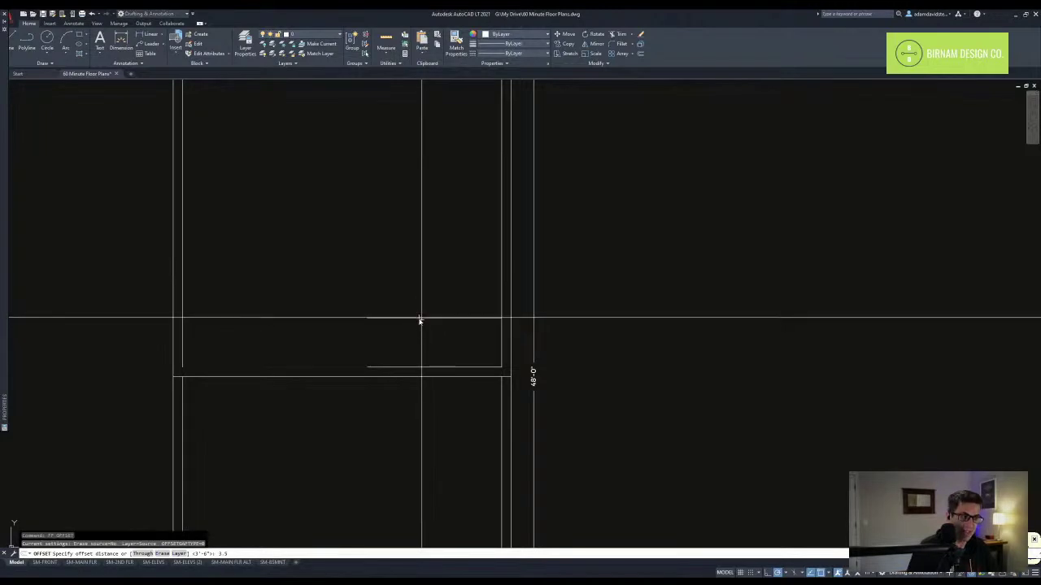
pyautogui.click(426, 319)
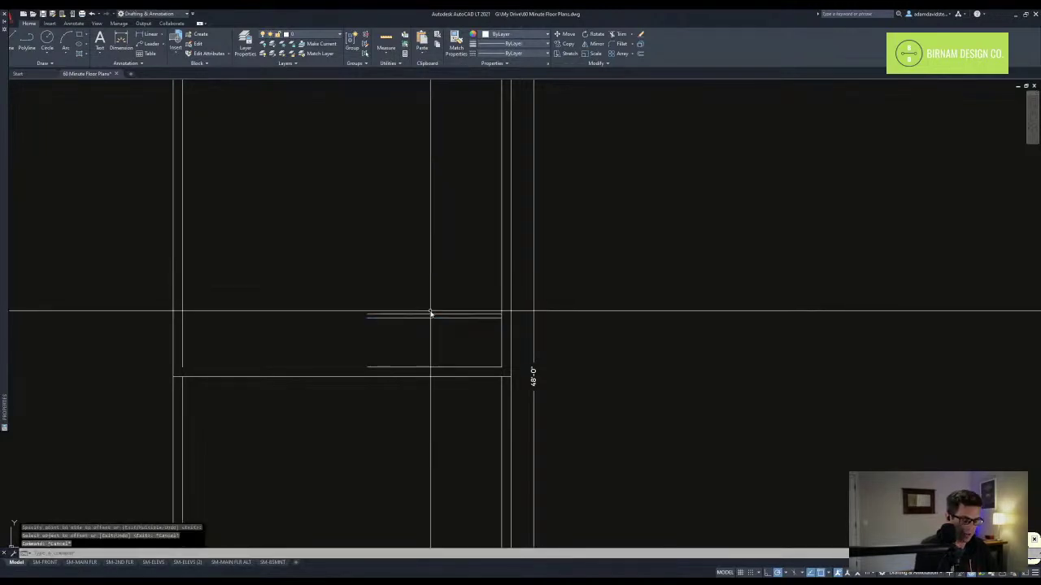
# - Offset the divider wall's rear line 42" toward the rear and the side wall's inner line 42" inward for the landing
pyautogui.click(427, 312)
pyautogui.click(429, 318)
pyautogui.click(430, 285)
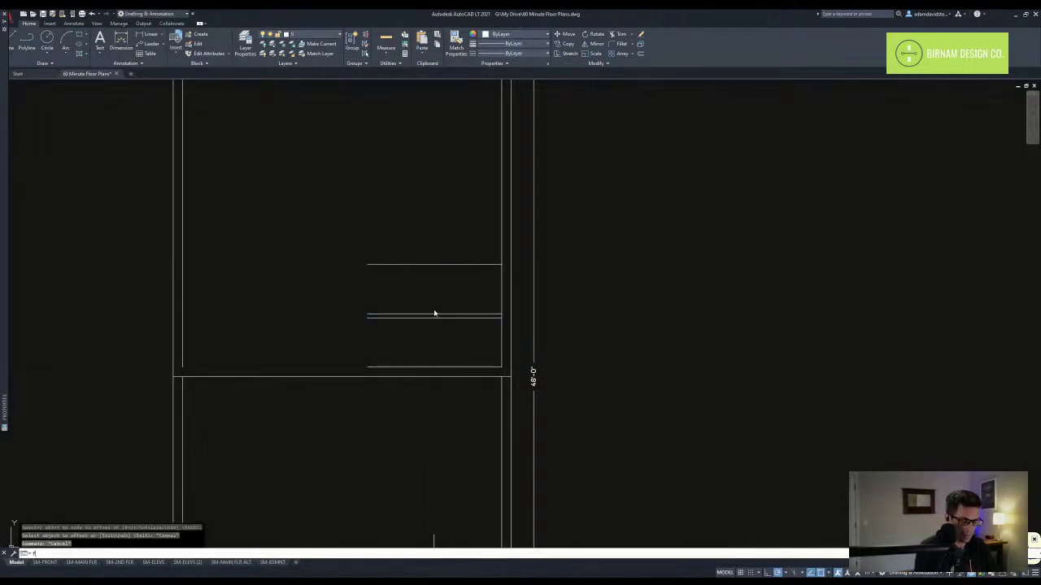
pyautogui.click(497, 285)
pyautogui.click(460, 341)
pyautogui.press('Escape')
# - Trim the landing edge to the width of the stairs and cut the divider wall back to the landing edge
pyautogui.write('tr')
pyautogui.press('Return')
pyautogui.click(460, 336)
pyautogui.click(431, 258)
pyautogui.press('Return')
pyautogui.click(454, 257)
pyautogui.press('Escape')
# - Offset the rear line of the stairs 3.5" toward the rear to give the stair wall its thickness
pyautogui.write('o')
pyautogui.press('Return')
pyautogui.write('3.5')
pyautogui.press('Return')
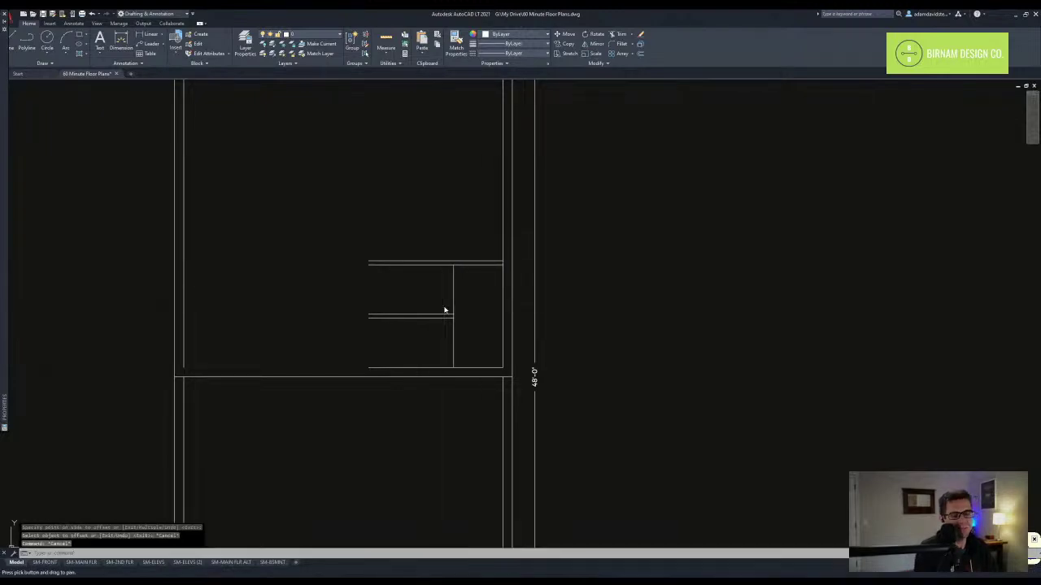
pyautogui.press('Escape')
pyautogui.press('Escape')
pyautogui.scroll(-2, 462, 303)
pyautogui.press('Escape')
pyautogui.scroll(2, 480, 317)
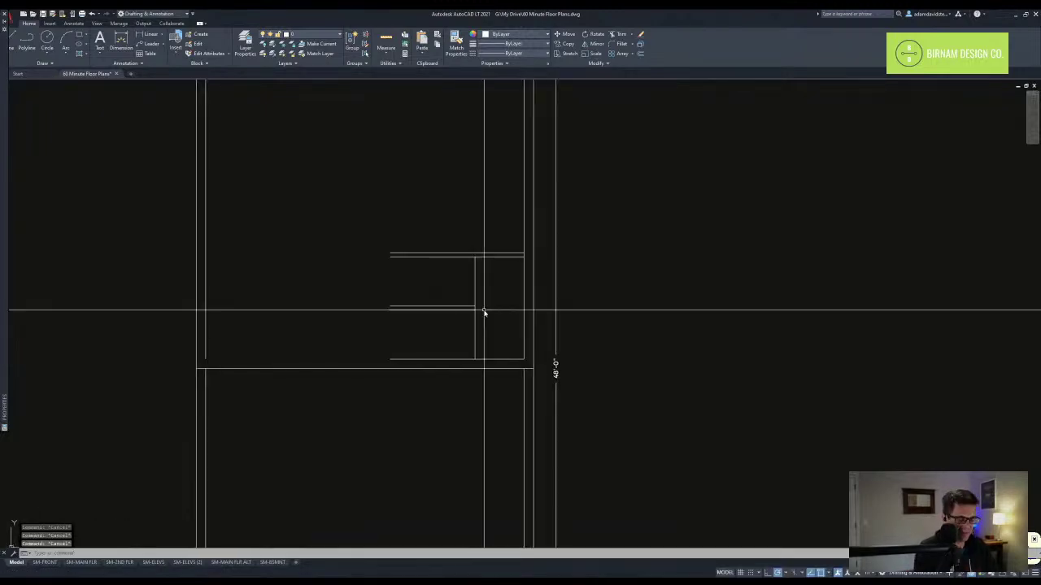
# - Offset the landing edge 10.5" toward the stair flights to create the first tread line
pyautogui.write('o')
pyautogui.press('Return')
pyautogui.write('10')
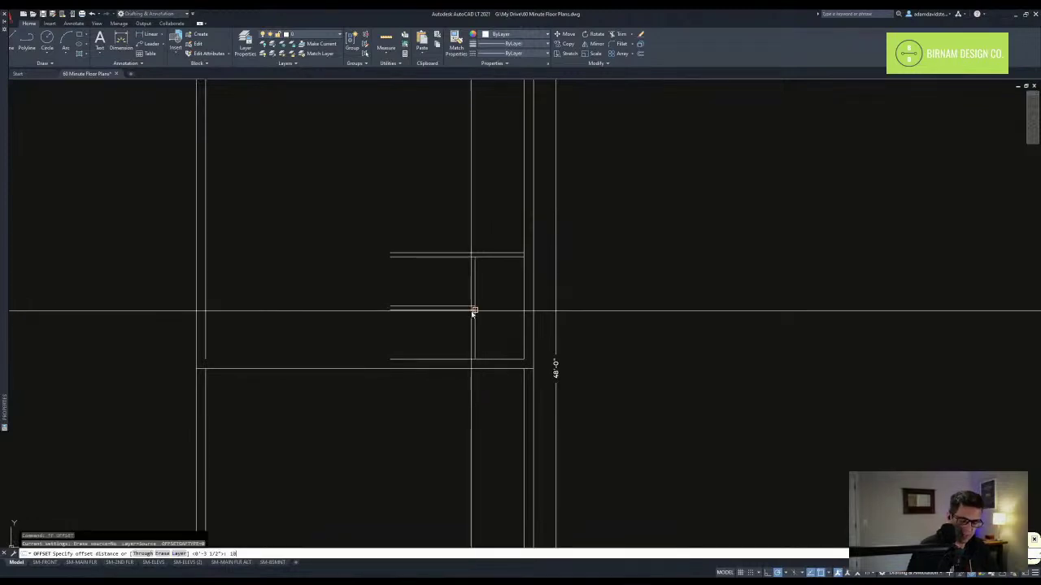
pyautogui.write('.5')
pyautogui.press('Return')
pyautogui.click(476, 287)
pyautogui.click(464, 309)
pyautogui.press('Escape')
pyautogui.press('Escape')
# - Trim the tread line where it crosses the divider wall between the two flights
pyautogui.scroll(2, 464, 318)
pyautogui.write('tr')
pyautogui.press('Return')
pyautogui.press('Return')
pyautogui.moveTo(465, 322); pyautogui.dragTo(422, 325)
pyautogui.click(457, 296)
pyautogui.press('Escape')
# - Copy the two tread lines repeatedly at one-tread spacing until both stair flights are filled to their open end
pyautogui.write('co')
pyautogui.press('Return')
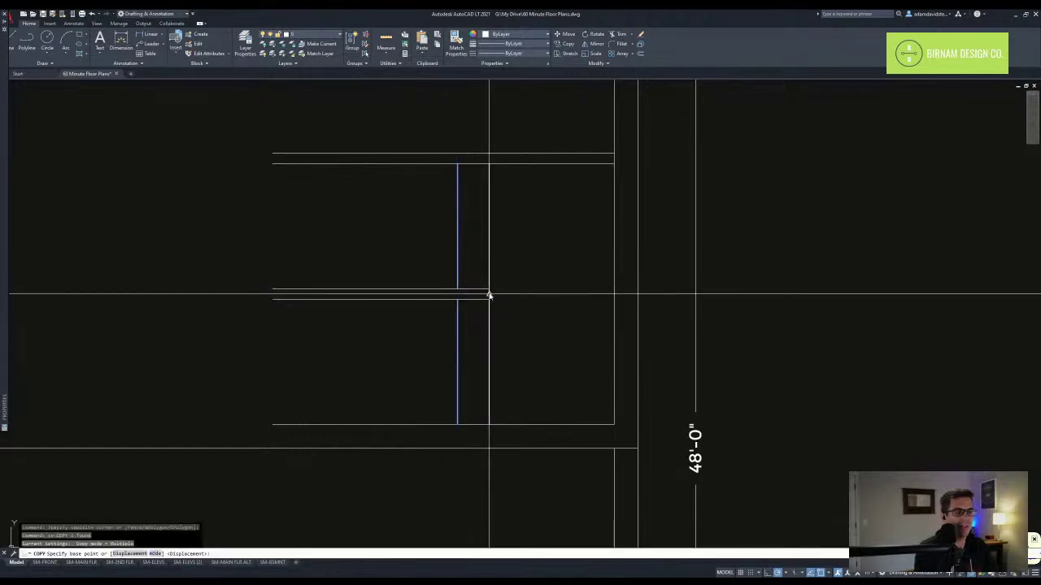
pyautogui.click(488, 289)
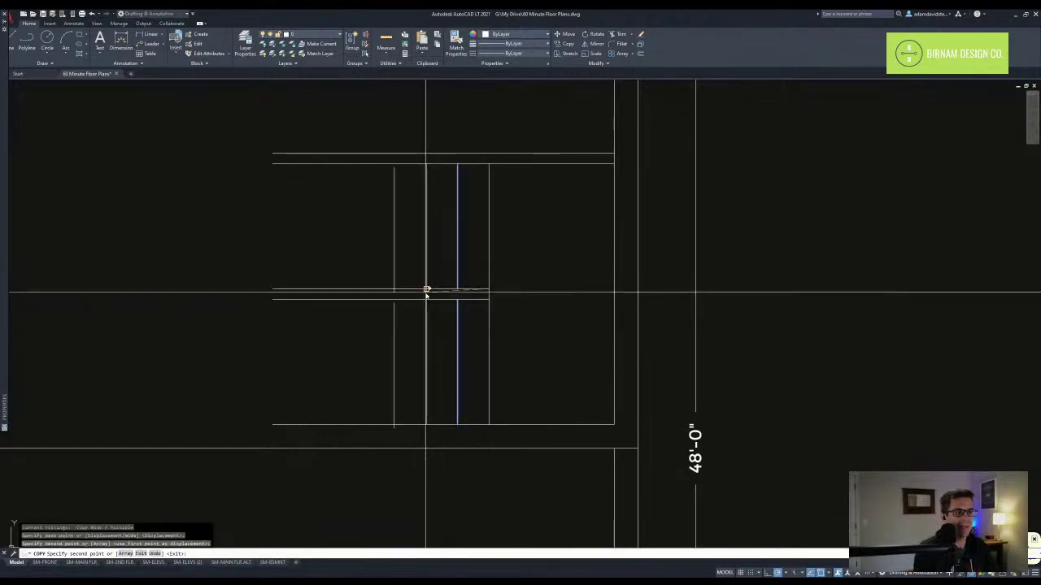
pyautogui.click(395, 290)
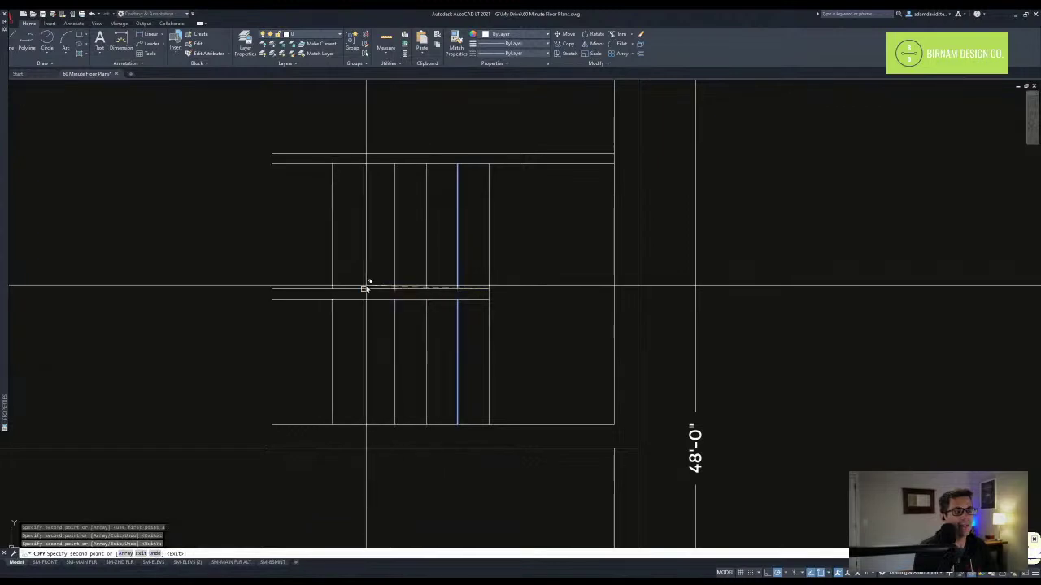
pyautogui.click(332, 289)
pyautogui.moveTo(301, 289); pyautogui.dragTo(396, 328, button='middle')
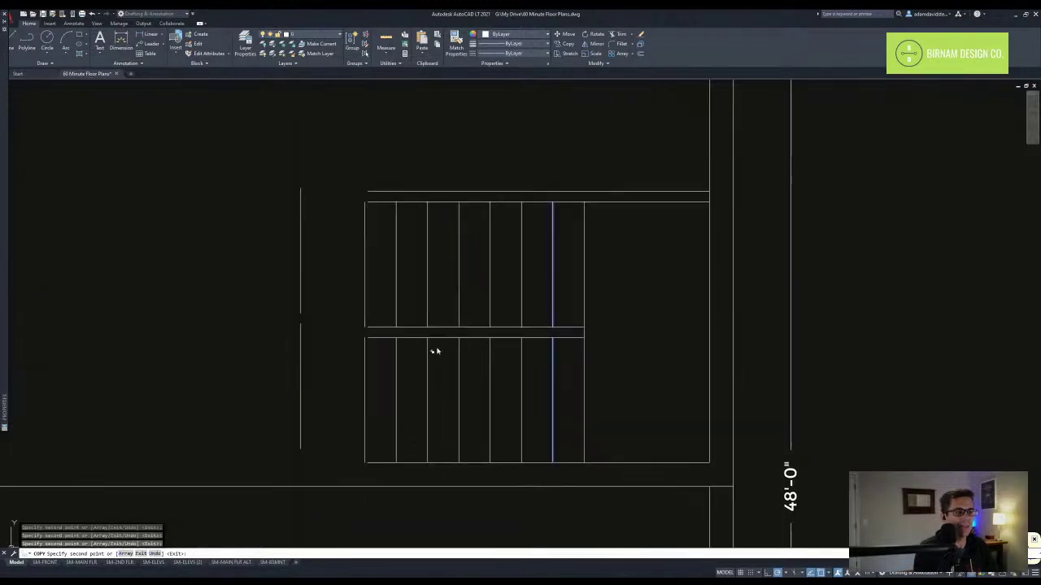
pyautogui.press('Escape')
pyautogui.press('Escape')
# - Examine the treads of the stair flights and the landing to check the stair layout
pyautogui.click(478, 276)
pyautogui.click(361, 233)
pyautogui.press('Escape')
pyautogui.press('Escape')
pyautogui.moveTo(627, 286); pyautogui.dragTo(573, 303, button='middle')
pyautogui.click(574, 305)
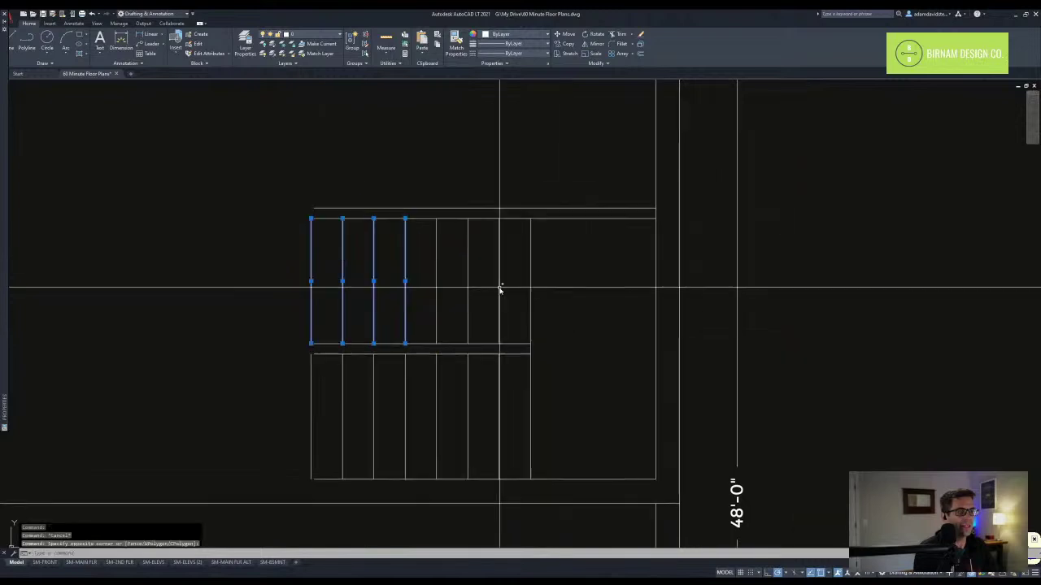
pyautogui.click(415, 263)
pyautogui.press('Escape')
pyautogui.scroll(-2, 505, 337)
pyautogui.moveTo(507, 338); pyautogui.dragTo(474, 342, button='middle')
pyautogui.scroll(-2, 511, 376)
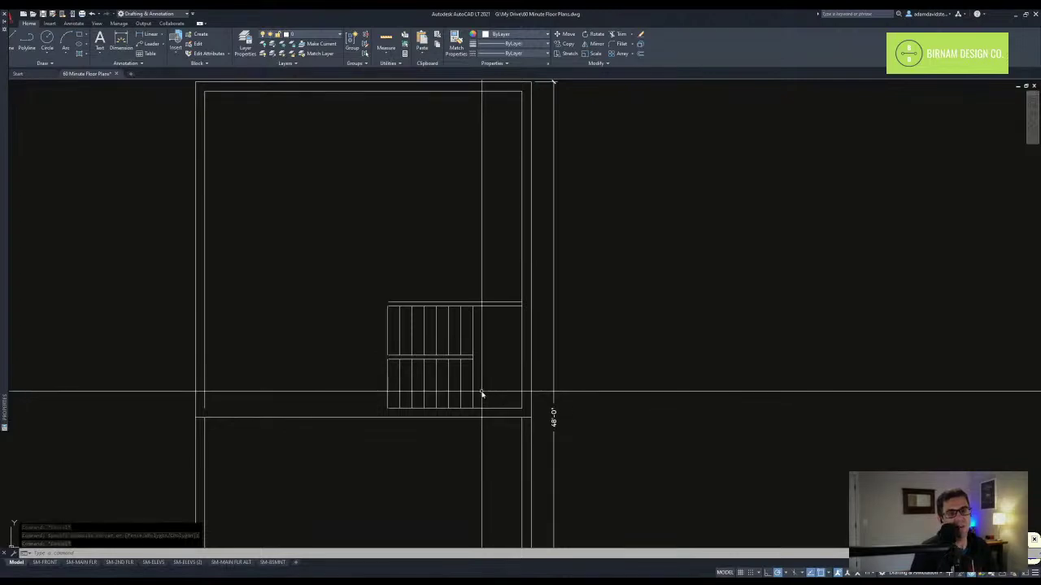
pyautogui.moveTo(480, 394); pyautogui.dragTo(470, 363, button='middle')
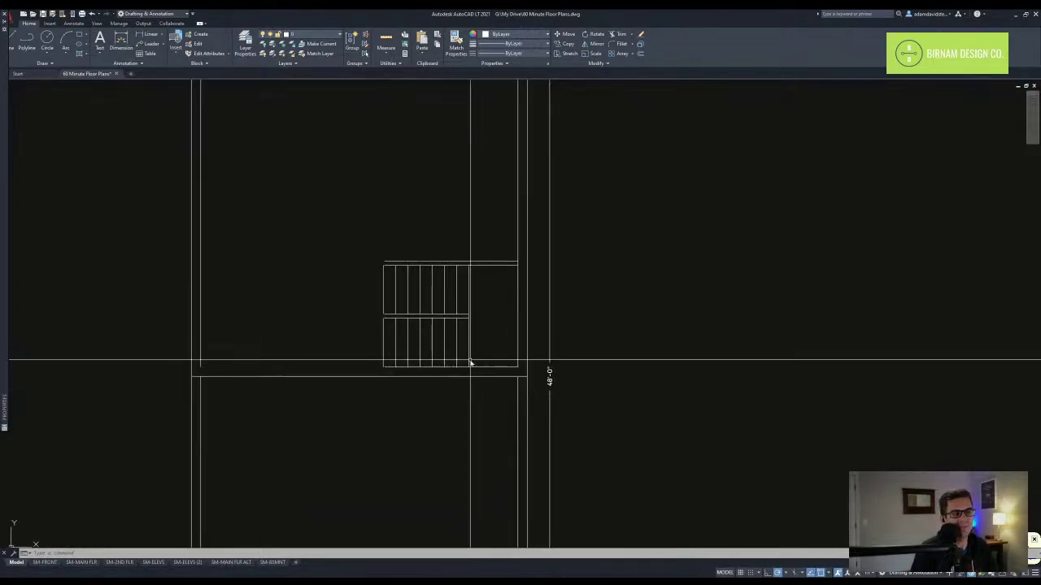
pyautogui.press('Escape')
pyautogui.press('Escape')
pyautogui.press('Escape')
pyautogui.moveTo(386, 343)
pyautogui.mouseDown(button='middle')
pyautogui.moveTo(395, 347)
pyautogui.moveTo(387, 356)
pyautogui.mouseUp(button='middle')
pyautogui.scroll(2, 396, 346)
pyautogui.click(401, 353)
pyautogui.click(383, 342)
# - Draw a trial line splitting the landing from the divider wall to the side wall, and erase it
pyautogui.write('l')
pyautogui.press('Return')
pyautogui.click(533, 316)
pyautogui.click(609, 318)
pyautogui.press('Escape')
pyautogui.press('Escape')
pyautogui.moveTo(602, 369); pyautogui.dragTo(596, 363, button='middle')
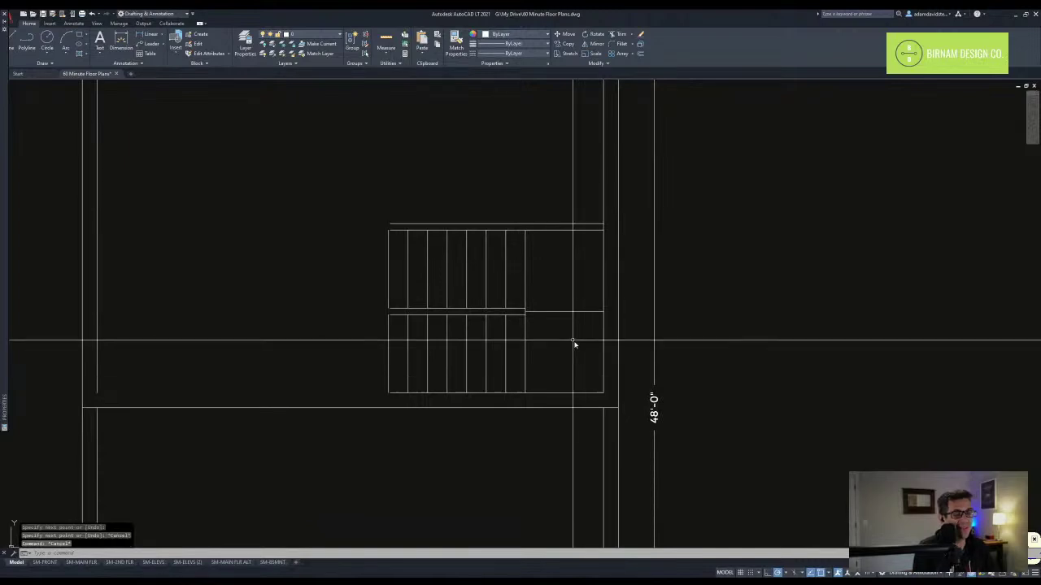
pyautogui.click(553, 311)
pyautogui.write('e')
pyautogui.press('Return')
# - Delete the middle cross line and the front segment of the inner wall line on the stair side
pyautogui.scroll(-4, 544, 377)
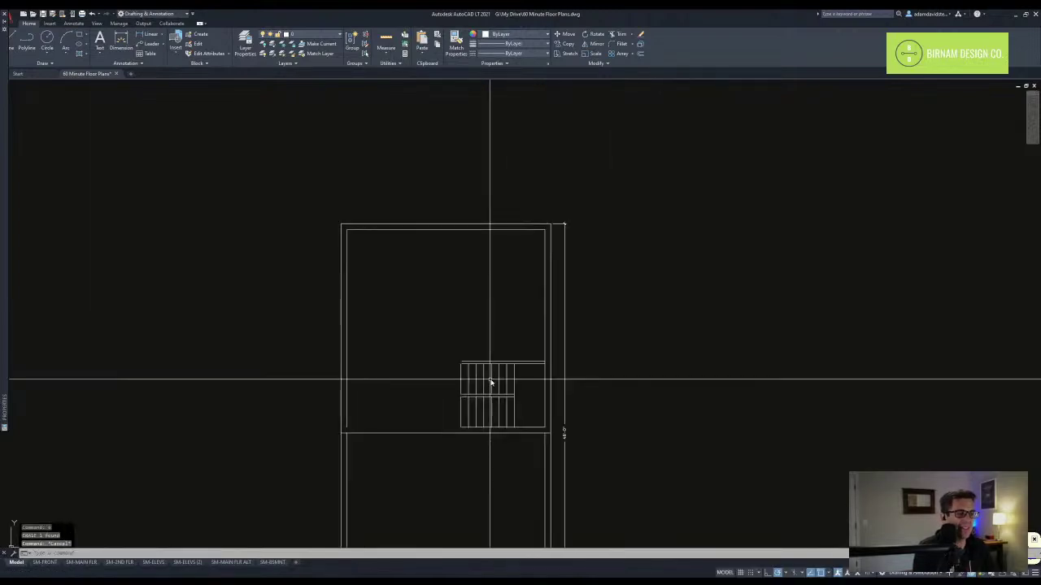
pyautogui.scroll(-6, 468, 334)
pyautogui.scroll(6, 479, 358)
pyautogui.moveTo(408, 290); pyautogui.dragTo(414, 341, button='middle')
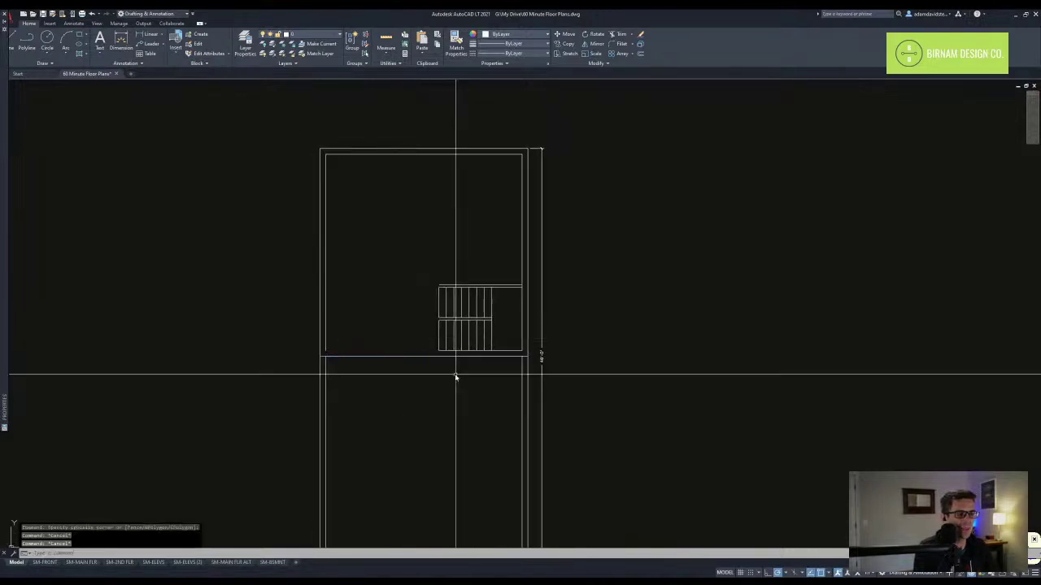
pyautogui.scroll(2, 457, 382)
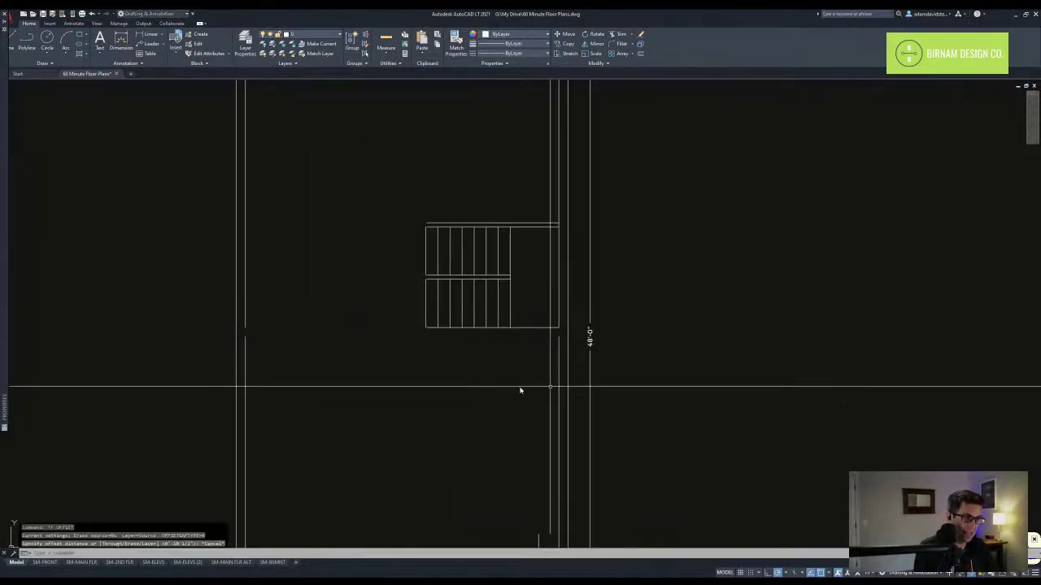
pyautogui.click(557, 364)
pyautogui.press('Delete')
# - Extend the stair-side wall's inner line forward to the front wall
pyautogui.moveTo(527, 402); pyautogui.dragTo(516, 317, button='middle')
pyautogui.scroll(-2, 515, 317)
pyautogui.write('ex')
pyautogui.press('Return')
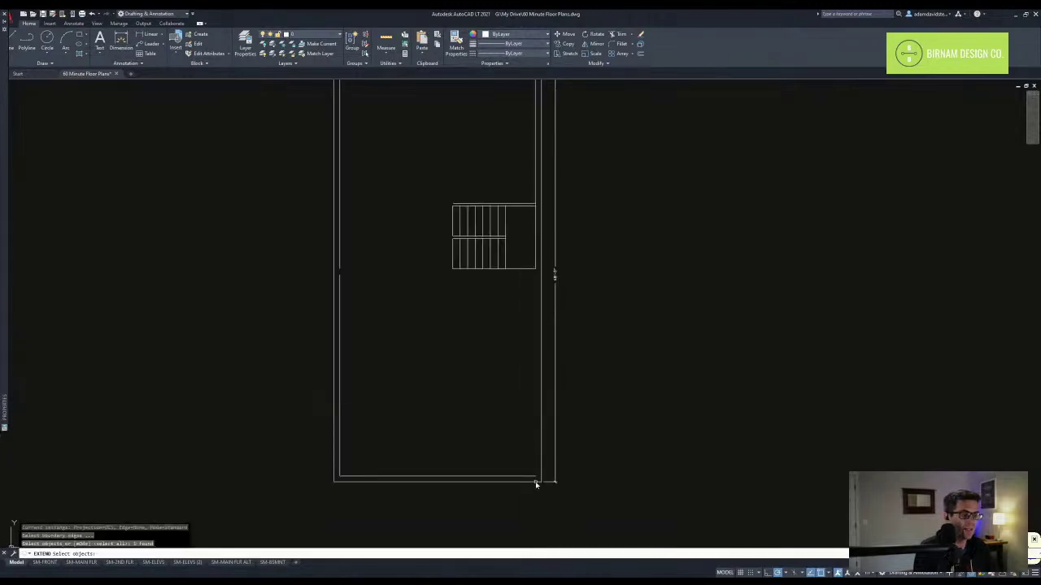
pyautogui.click(478, 490)
pyautogui.click(413, 428)
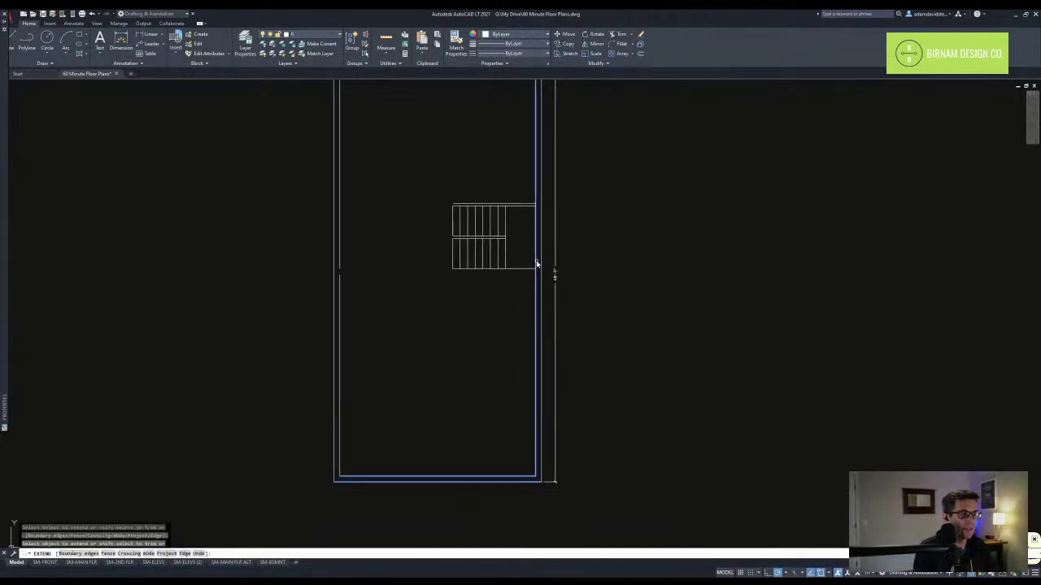
pyautogui.press('Escape')
# - Erase the front segment of the inner line on the side wall opposite the stairs
pyautogui.click(337, 312)
pyautogui.write('e')
pyautogui.press('Return')
pyautogui.press('Escape')
pyautogui.moveTo(388, 304); pyautogui.dragTo(392, 407, button='middle')
pyautogui.moveTo(415, 281)
pyautogui.mouseDown(button='middle')
pyautogui.moveTo(412, 309)
pyautogui.moveTo(413, 285)
pyautogui.mouseUp(button='middle')
pyautogui.click(368, 272)
pyautogui.moveTo(430, 348); pyautogui.dragTo(430, 297, button='middle')
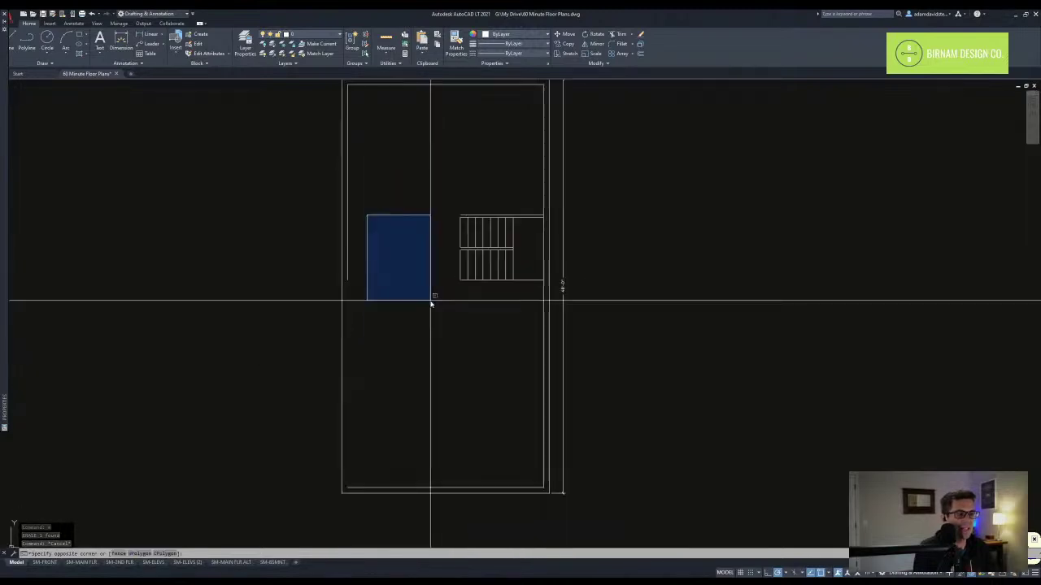
pyautogui.press('Escape')
# - Offset the front wall's inner line 13' toward the rear to start a front room partition
pyautogui.write('o')
pyautogui.press('Return')
pyautogui.write('13')
pyautogui.press('Return')
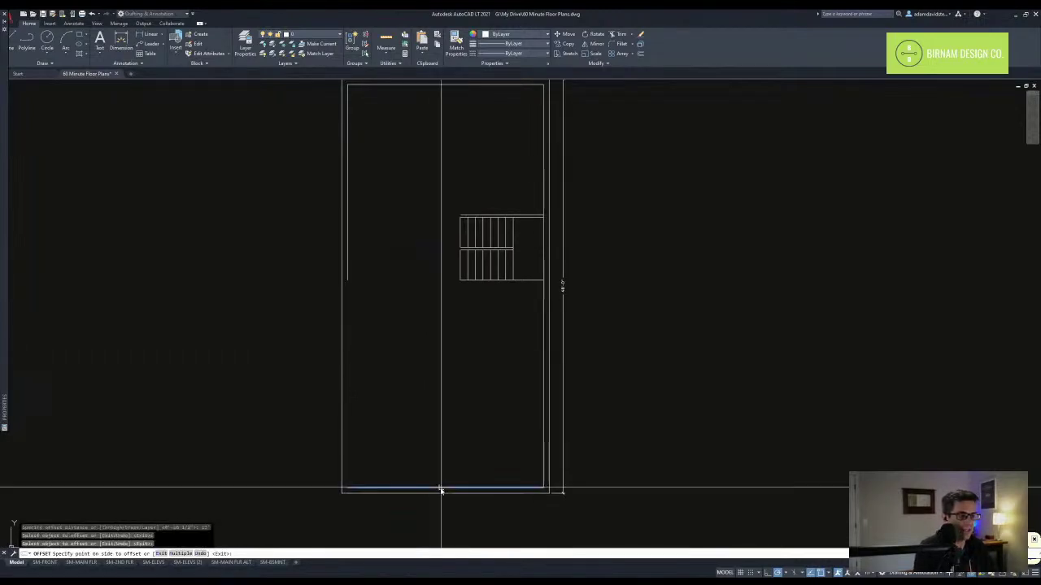
pyautogui.click(439, 439)
pyautogui.press('Escape')
# - Offset the front room partition line 3.5" toward the rear to give it thickness
pyautogui.write('o')
pyautogui.press('Return')
pyautogui.write('3.5')
pyautogui.press('Return')
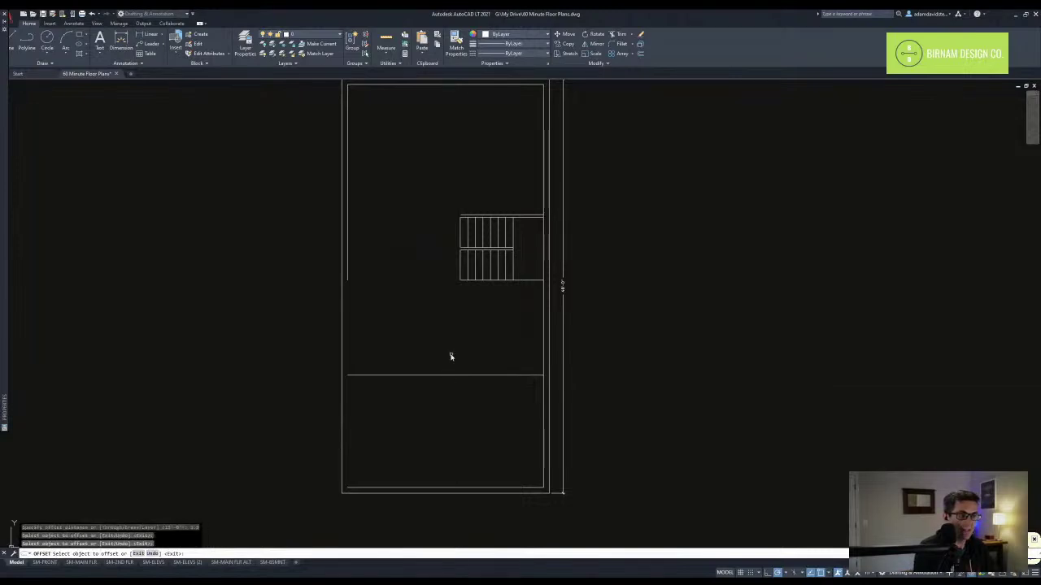
pyautogui.click(460, 330)
pyautogui.press('Escape')
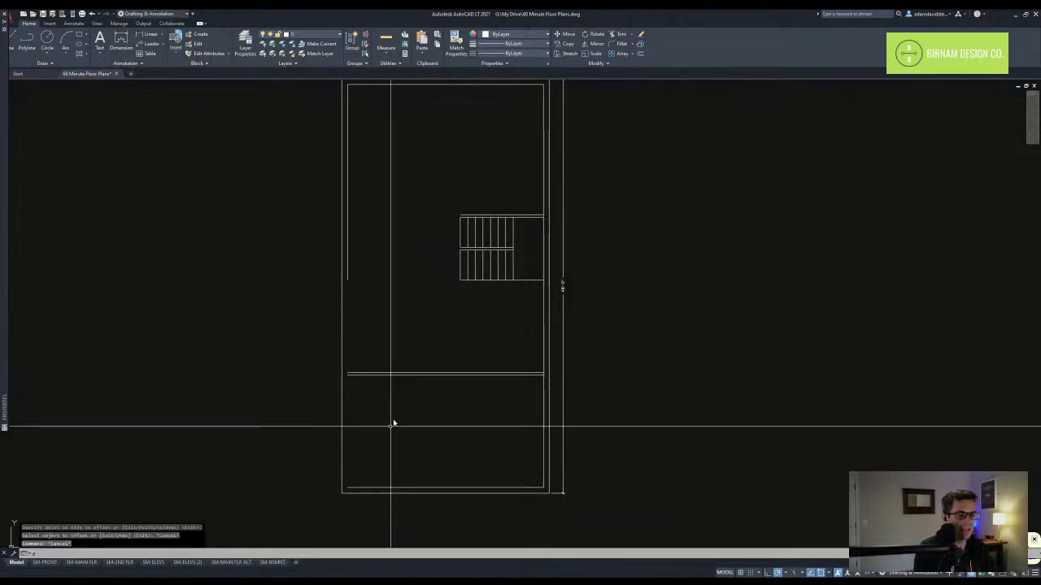
# - Extend the inner line of the side wall opposite the stairs to the front wall's inner line
pyautogui.write('ex')
pyautogui.press('Return')
pyautogui.click(368, 489)
pyautogui.click(350, 285)
pyautogui.press('Escape')
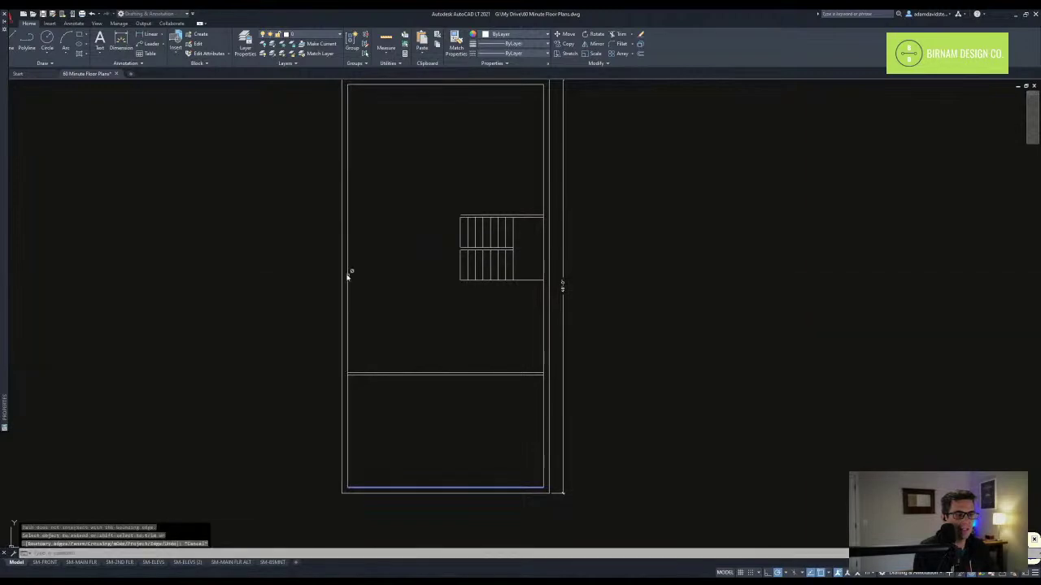
# - Offset the rear wall's inner line of the plan drawn below 13' toward the front
pyautogui.scroll(-4, 428, 353)
pyautogui.scroll(4, 441, 390)
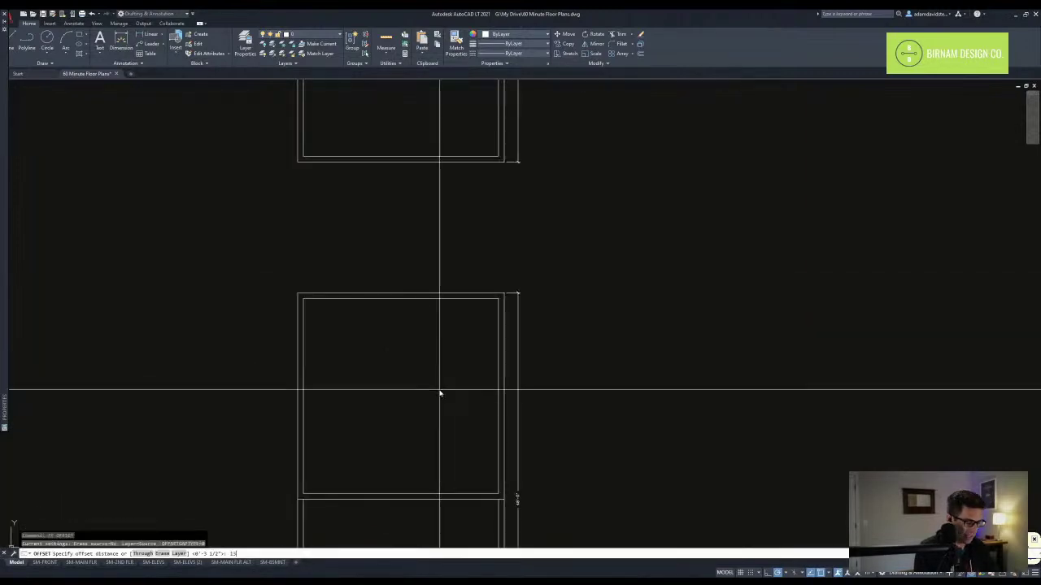
pyautogui.press('Return')
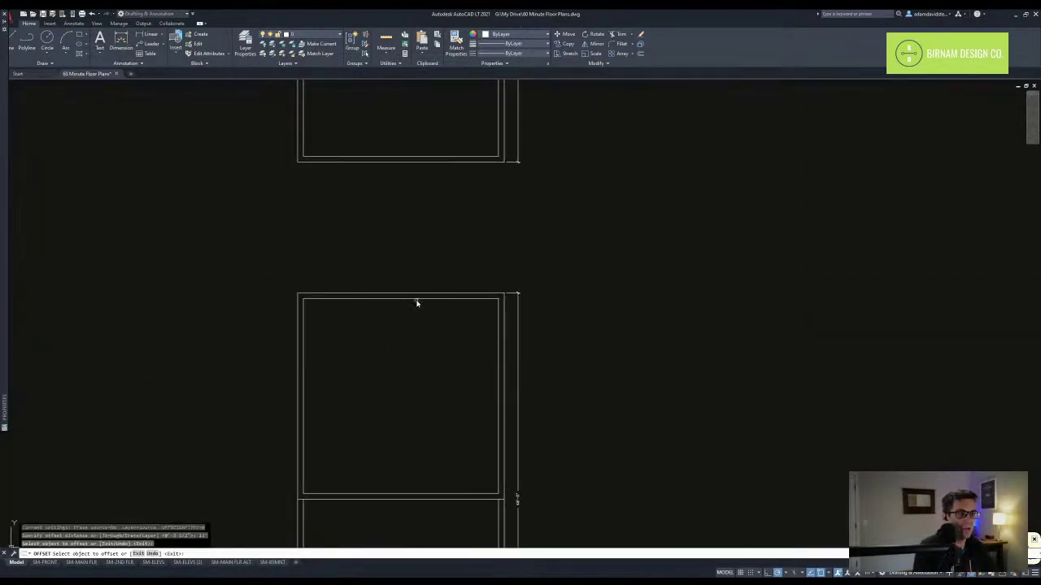
pyautogui.click(437, 416)
pyautogui.press('Escape')
# - Offset the partition line in the rear room of the garage-level plan 3.5" toward the rear to give it thickness
pyautogui.moveTo(439, 425); pyautogui.dragTo(444, 407, button='middle')
pyautogui.write('of')
pyautogui.press('Return')
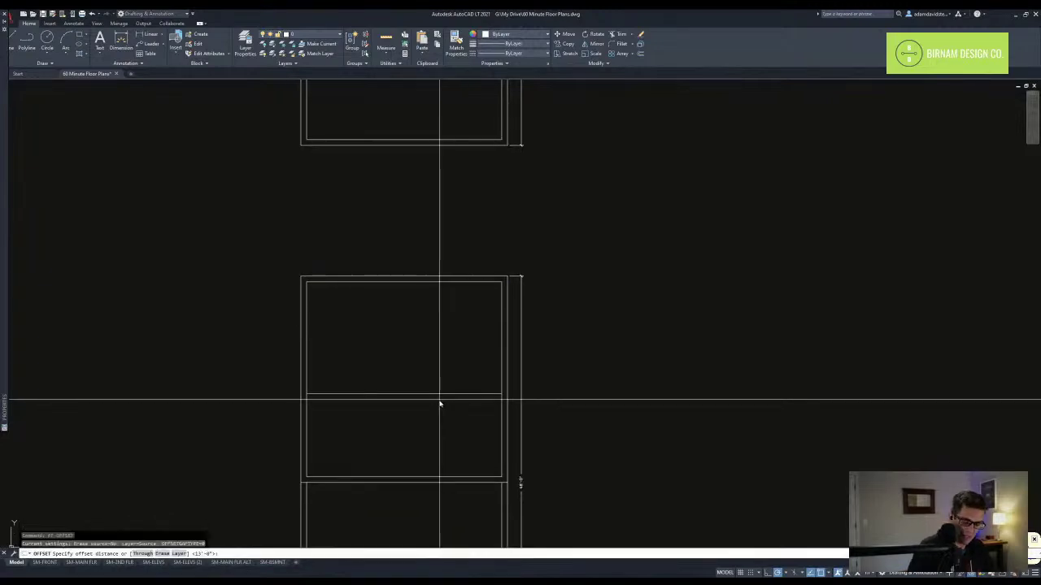
pyautogui.press('Return')
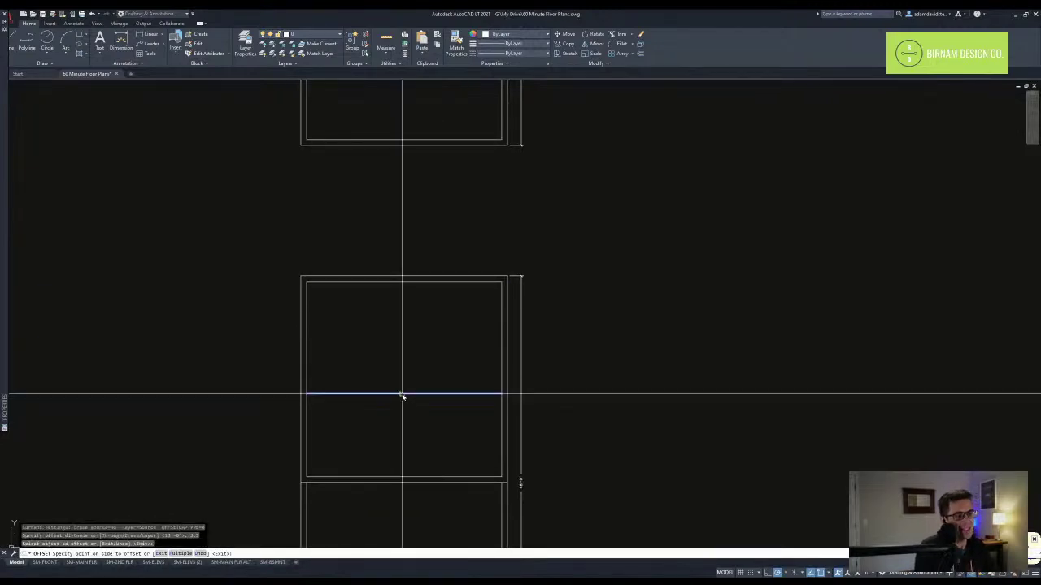
pyautogui.click(406, 380)
pyautogui.moveTo(413, 358); pyautogui.dragTo(407, 420, button='middle')
pyautogui.moveTo(446, 179); pyautogui.dragTo(426, 332, button='middle')
pyautogui.scroll(-3, 457, 361)
pyautogui.press('Escape')
pyautogui.press('Escape')
pyautogui.press('Escape')
# - Offset both side walls' inner lines 60" inward in the upper plan to start two side partitions in the front room
pyautogui.scroll(3, 429, 250)
pyautogui.moveTo(423, 241); pyautogui.dragTo(414, 346, button='middle')
pyautogui.press('Escape')
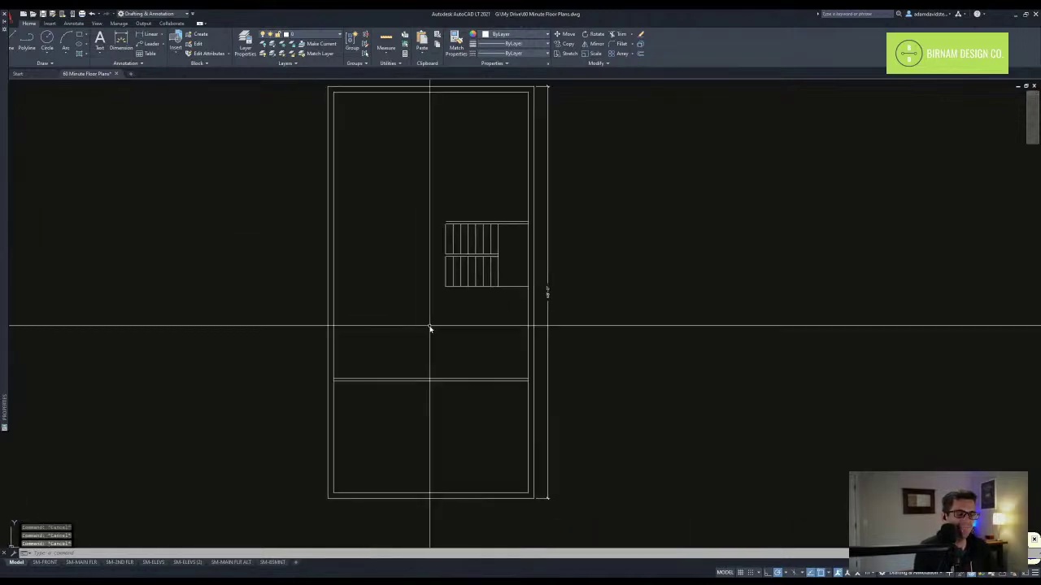
pyautogui.moveTo(441, 437); pyautogui.dragTo(444, 370, button='middle')
pyautogui.click(319, 453)
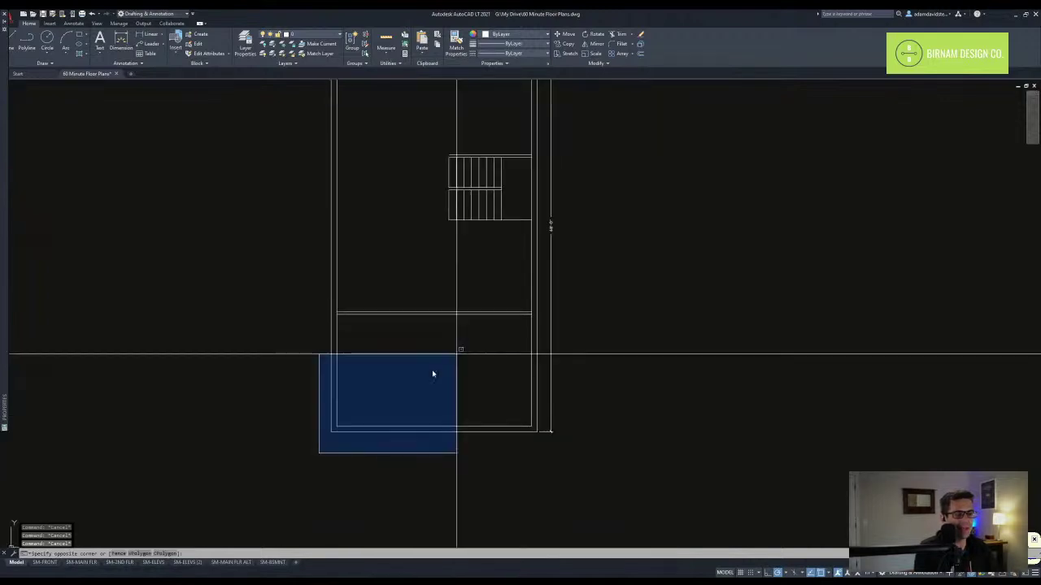
pyautogui.press('Escape')
pyautogui.press('Return')
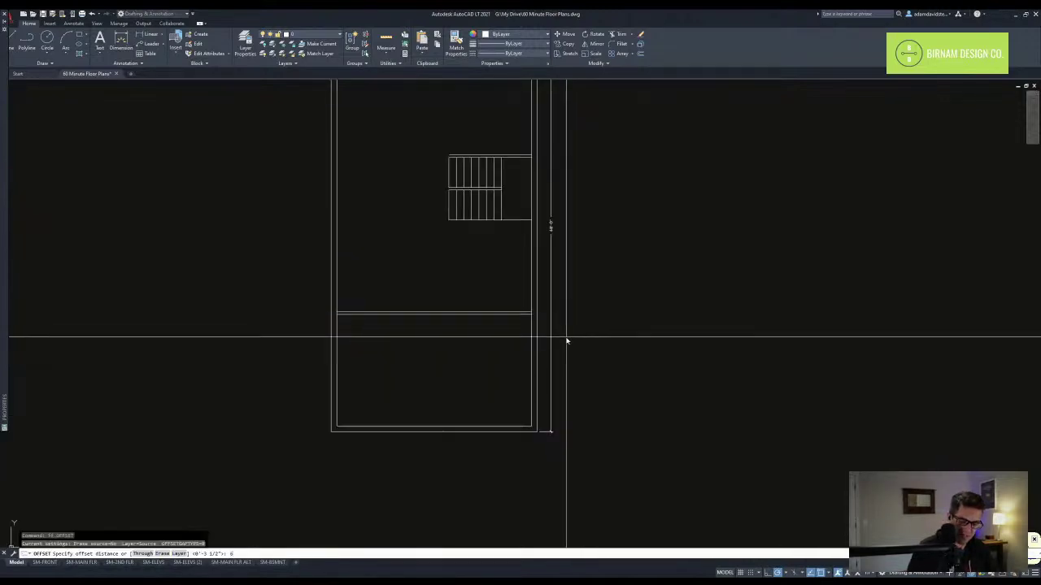
pyautogui.write('6')
pyautogui.press('Return')
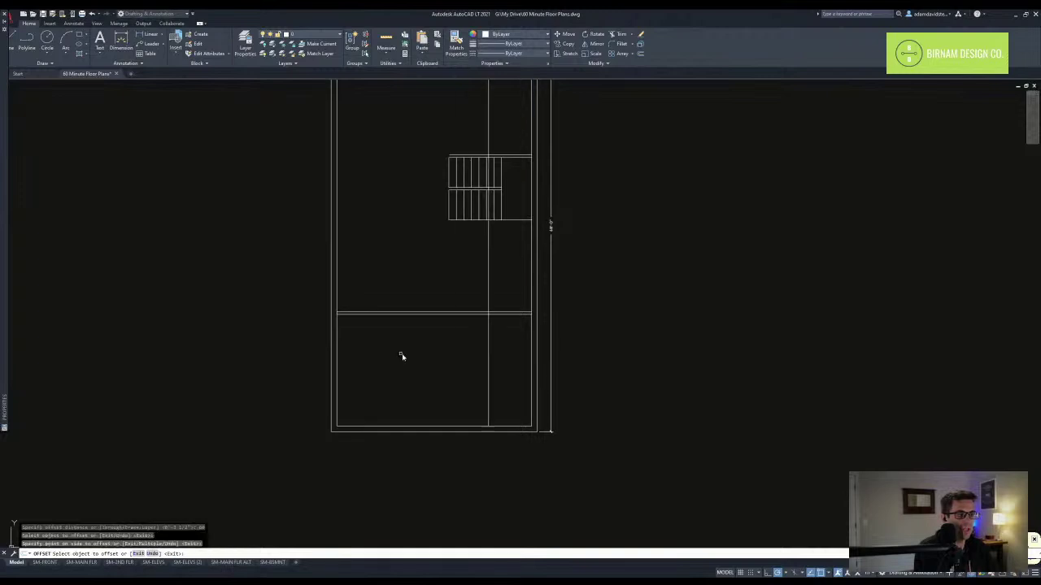
pyautogui.click(336, 321)
pyautogui.click(385, 314)
pyautogui.press('Escape')
pyautogui.scroll(3, 428, 309)
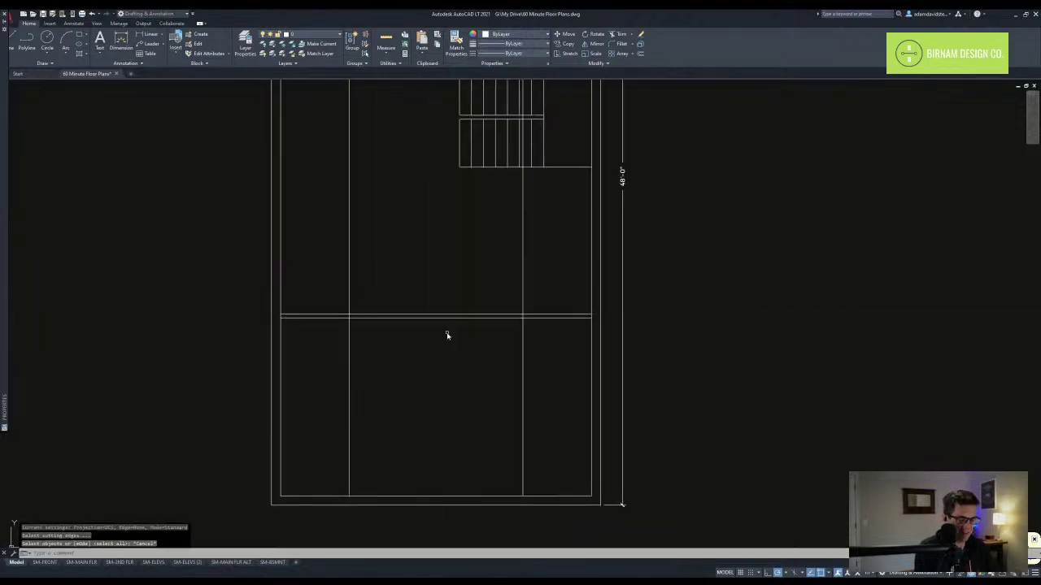
# - Offset both side partition lines toward the middle of the front room to give the partitions thickness
pyautogui.write('ff')
pyautogui.press('space')
pyautogui.press('Return')
pyautogui.click(349, 335)
pyautogui.click(514, 336)
pyautogui.click(522, 343)
pyautogui.click(490, 320)
pyautogui.press('Escape')
# - Trim the side partition lines back to the front face of the front room's cross partition
pyautogui.write('tr')
pyautogui.press('space')
pyautogui.click(509, 318)
pyautogui.click(329, 273)
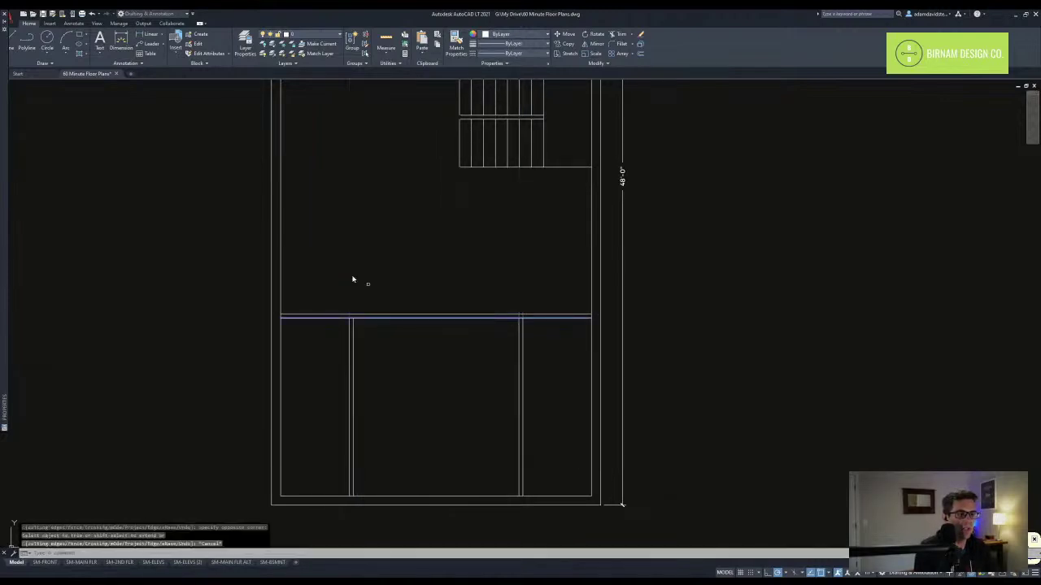
pyautogui.press('Escape')
pyautogui.moveTo(528, 404); pyautogui.dragTo(523, 388, button='middle')
pyautogui.click(508, 510)
pyautogui.click(605, 284)
pyautogui.press('Escape')
pyautogui.press('Escape')
pyautogui.click(508, 510)
pyautogui.click(673, 259)
pyautogui.press('Escape')
pyautogui.press('Escape')
pyautogui.click(226, 505)
pyautogui.click(360, 287)
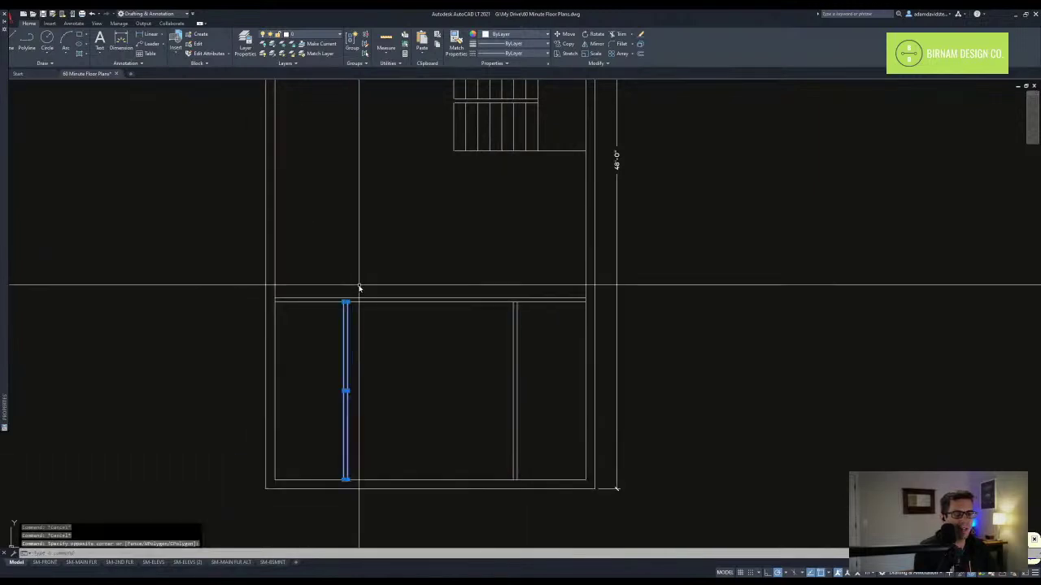
pyautogui.press('Escape')
# - Measure diagonally across the middle front room, between the inner faces of the two side partitions
pyautogui.scroll(-2, 370, 385)
pyautogui.moveTo(383, 390); pyautogui.dragTo(386, 379, button='middle')
pyautogui.write('dd')
pyautogui.press('space')
pyautogui.click(357, 434)
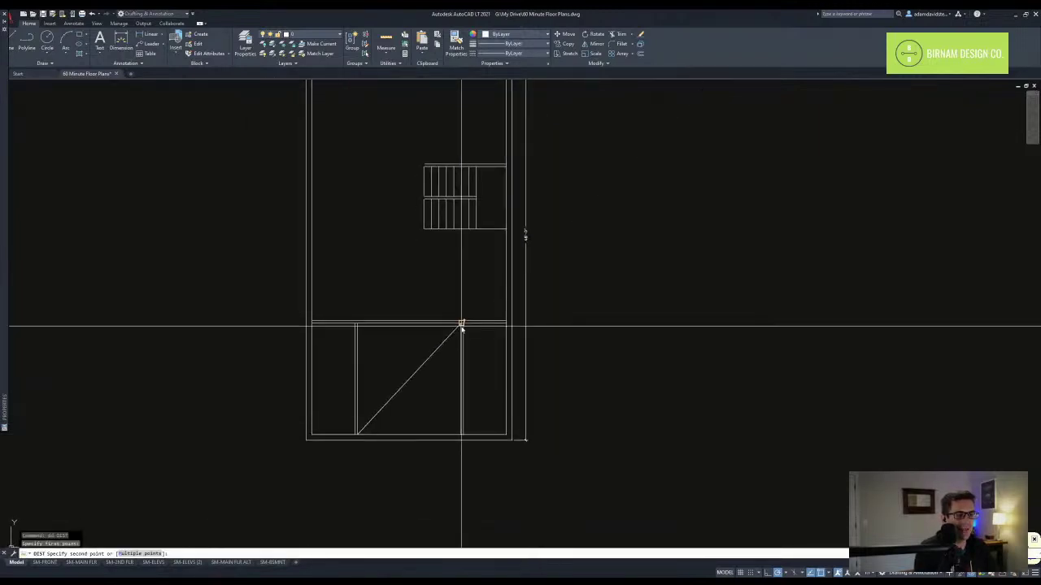
pyautogui.click(460, 331)
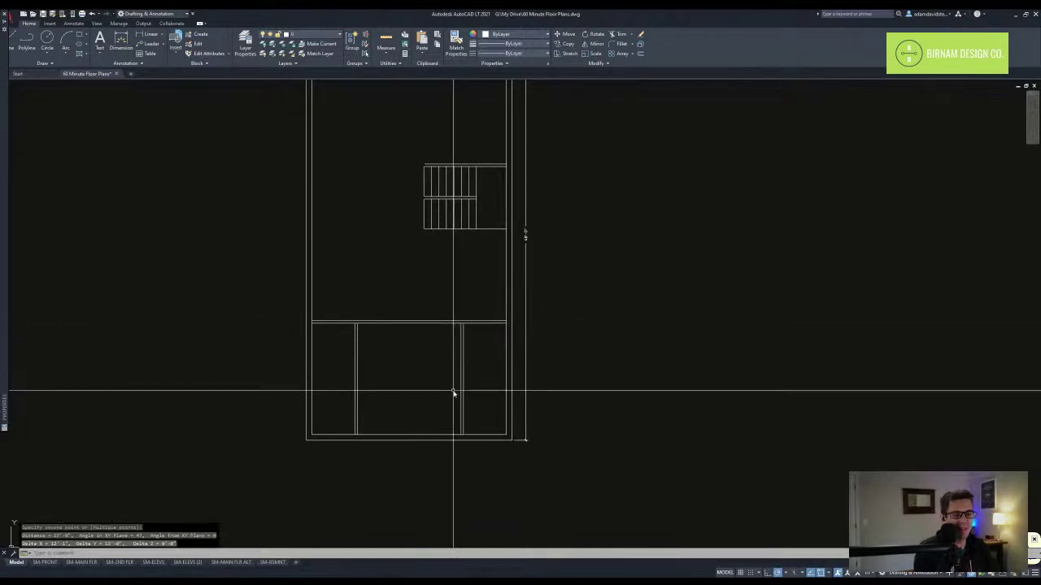
pyautogui.press('Escape')
# - Copy the switchback stair from the upper plan into the garage-level plan, aligning the rear outer corner on the stair side
pyautogui.moveTo(481, 284); pyautogui.dragTo(501, 336, button='middle')
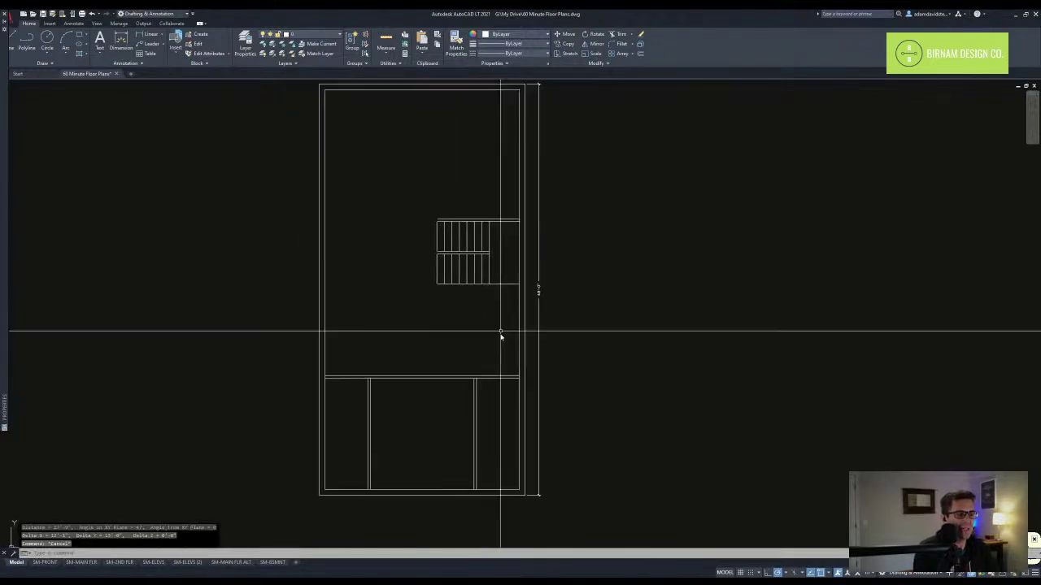
pyautogui.moveTo(425, 270); pyautogui.dragTo(426, 272, button='middle')
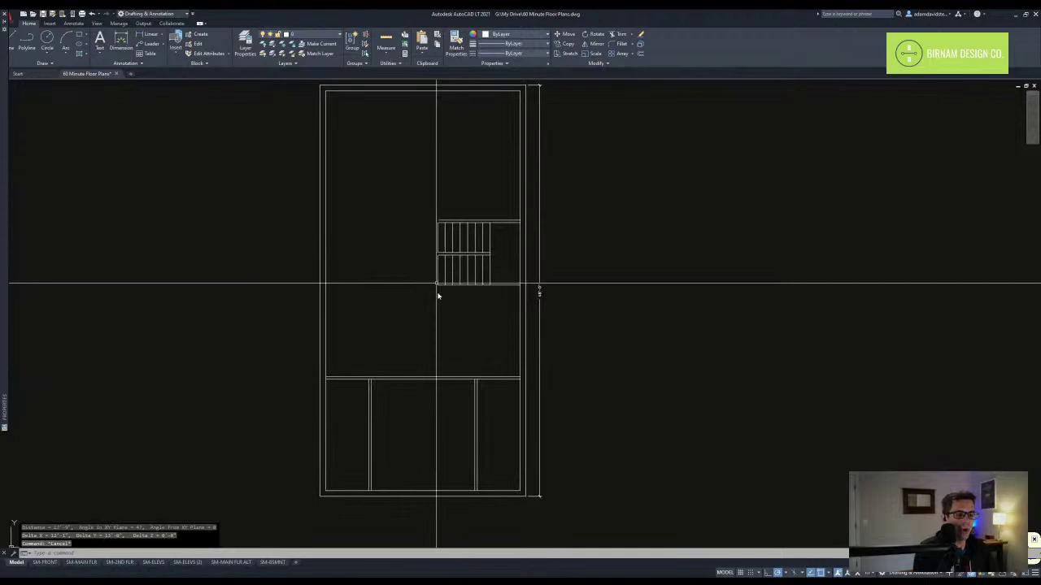
pyautogui.scroll(-2, 459, 268)
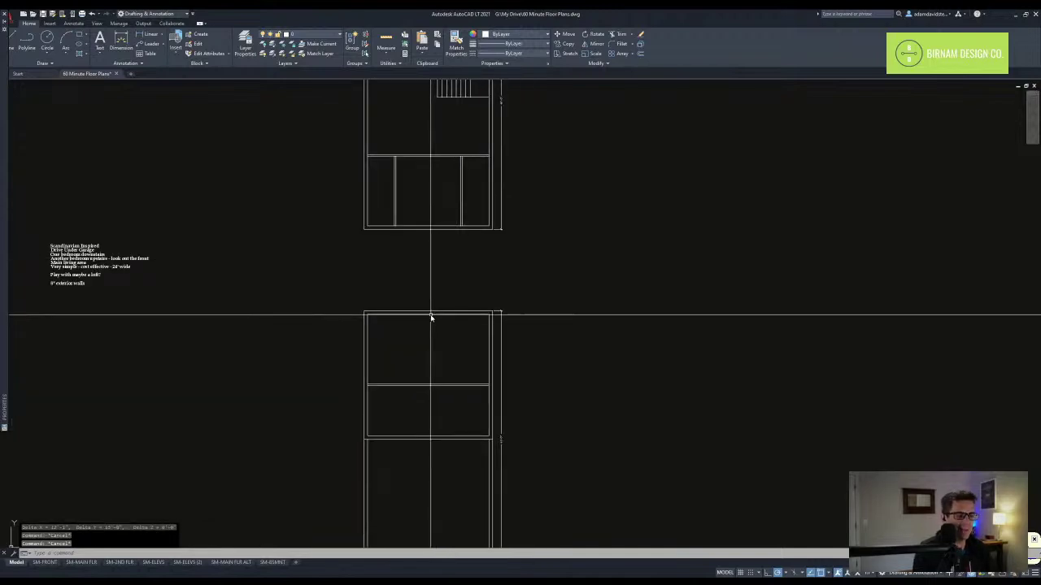
pyautogui.moveTo(464, 180); pyautogui.dragTo(408, 467, button='middle')
pyautogui.click(426, 416)
pyautogui.click(355, 322)
pyautogui.write('co')
pyautogui.press('space')
pyautogui.scroll(3, 440, 261)
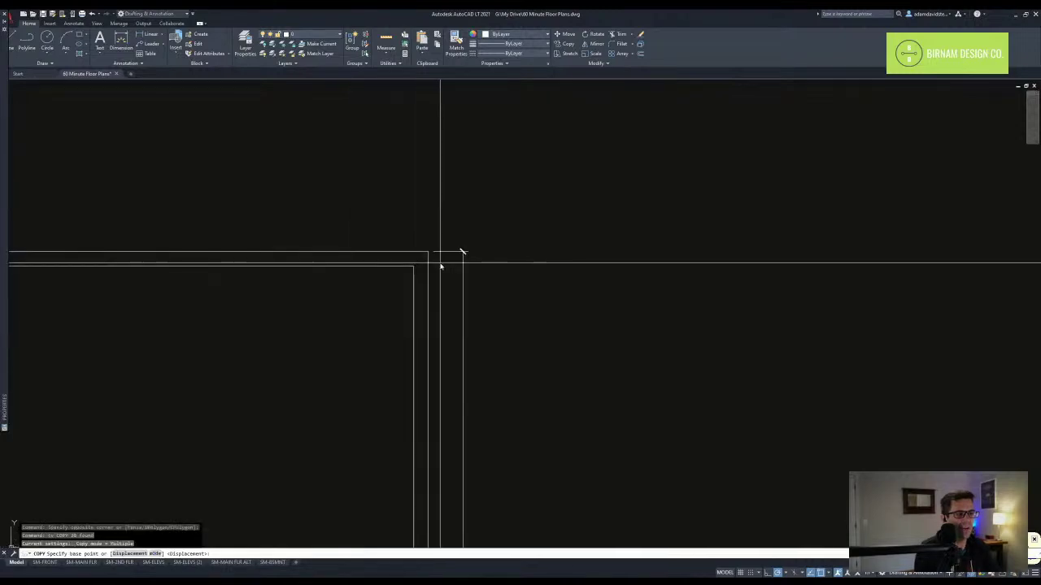
pyautogui.click(428, 253)
pyautogui.scroll(-1, 445, 415)
pyautogui.moveTo(445, 415); pyautogui.dragTo(409, 216, button='middle')
pyautogui.scroll(-2, 406, 235)
pyautogui.moveTo(396, 484); pyautogui.dragTo(388, 278, button='middle')
pyautogui.scroll(2, 397, 305)
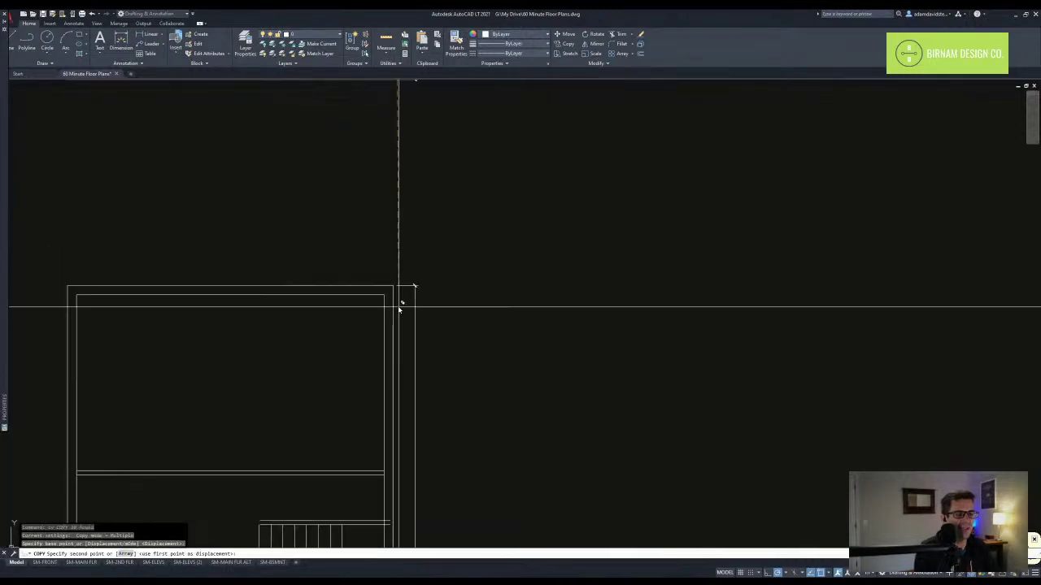
pyautogui.click(393, 285)
pyautogui.scroll(-1, 368, 235)
pyautogui.press('Escape')
pyautogui.moveTo(373, 455)
pyautogui.mouseDown(button='middle')
pyautogui.moveTo(367, 235)
pyautogui.moveTo(427, 202)
pyautogui.mouseUp(button='middle')
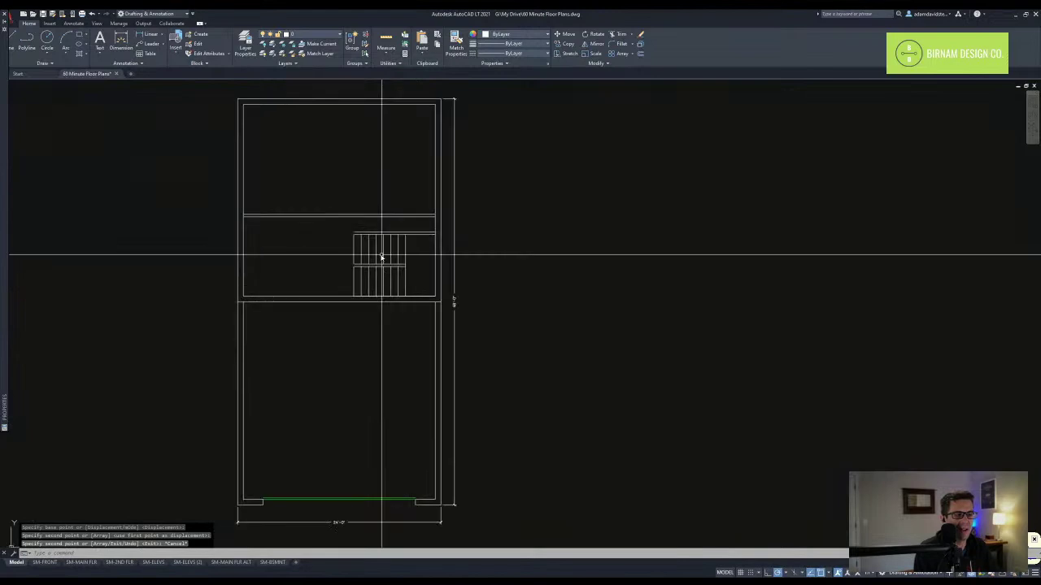
# - Erase the extra linework copied along with the stair in the garage-level plan
pyautogui.press('Escape')
pyautogui.press('Escape')
pyautogui.scroll(3, 352, 307)
pyautogui.click(352, 307)
pyautogui.click(681, 242)
pyautogui.write('e')
pyautogui.press('Return')
pyautogui.press('Escape')
pyautogui.moveTo(516, 386); pyautogui.dragTo(513, 390, button='middle')
pyautogui.scroll(-3, 510, 402)
pyautogui.moveTo(513, 326); pyautogui.dragTo(474, 386, button='middle')
pyautogui.press('Escape')
pyautogui.press('Escape')
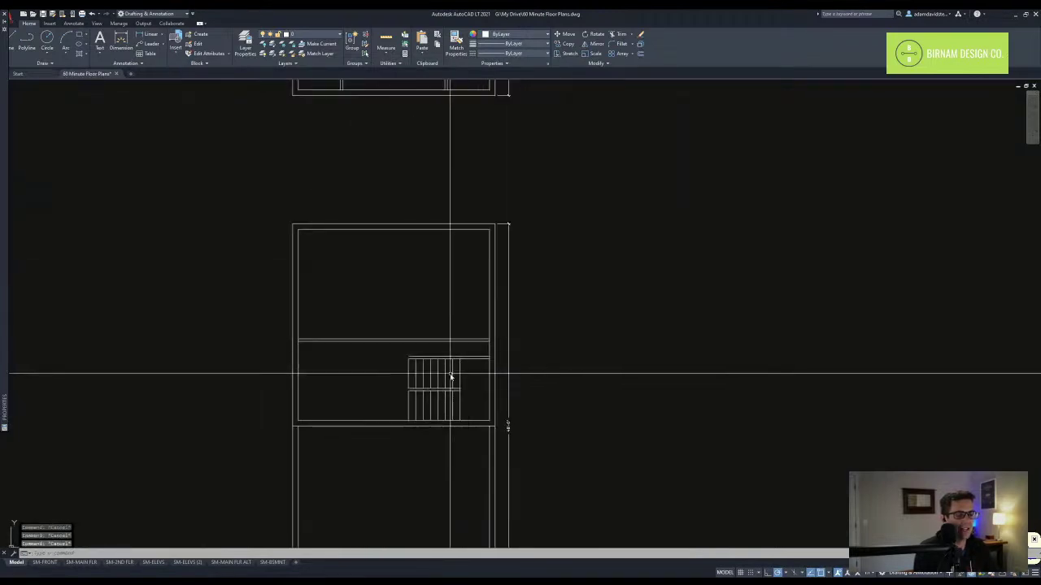
# - Replace the cross partition with one along the stair's open end, running from the rear wall to the garage wall
pyautogui.click(443, 339)
pyautogui.write('mi')
pyautogui.press('Return')
pyautogui.click(298, 231)
pyautogui.press('Escape')
pyautogui.press('Escape')
pyautogui.click(434, 306)
pyautogui.click(353, 294)
pyautogui.write('co')
pyautogui.press('Return')
pyautogui.press('Escape')
pyautogui.press('Escape')
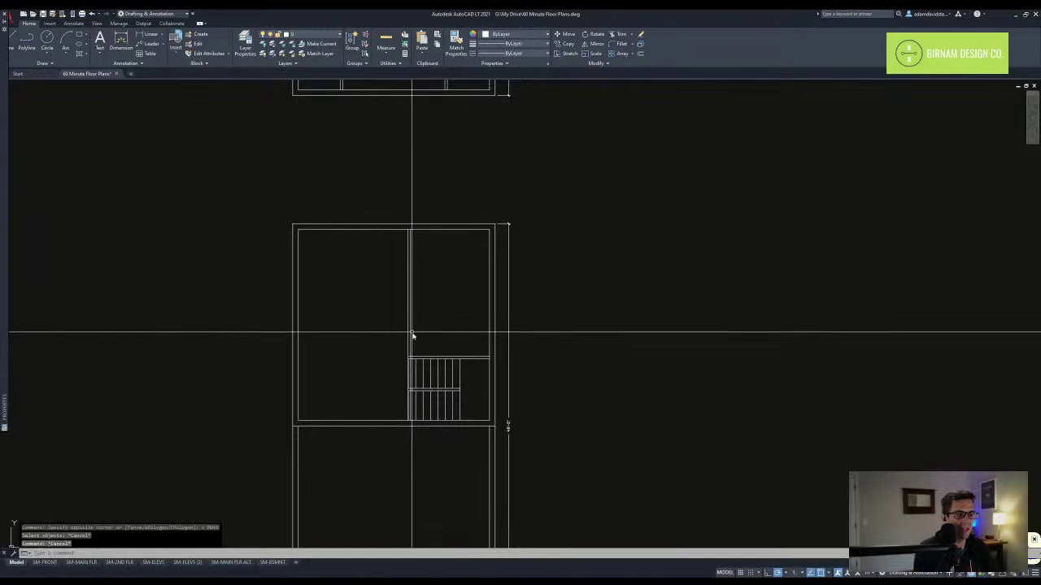
# - Offset the stair's rear wall line 42" toward the rear to start a hallway partition
pyautogui.write('l')
pyautogui.press('Return')
pyautogui.press('Escape')
pyautogui.press('Escape')
pyautogui.write('o')
pyautogui.press('Return')
pyautogui.write('42')
pyautogui.press('Return')
pyautogui.click(424, 358)
pyautogui.click(428, 351)
pyautogui.press('Escape')
pyautogui.click(434, 342)
pyautogui.click(419, 320)
pyautogui.write('m')
pyautogui.press('Return')
pyautogui.press('Escape')
pyautogui.click(446, 315)
pyautogui.press('Escape')
pyautogui.press('Escape')
# - Extend the hallway partition line to the inner line of the side wall opposite the stair
pyautogui.write('cx')
pyautogui.press('Return')
pyautogui.click(299, 324)
pyautogui.click(301, 324)
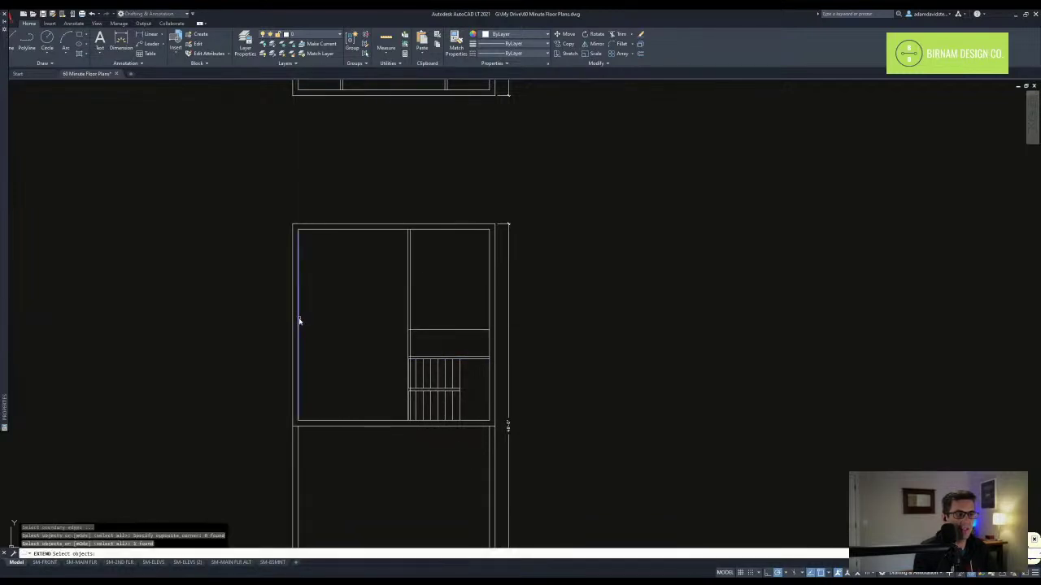
pyautogui.click(432, 330)
pyautogui.press('Escape')
# - Trim the crossing partition lines to leave an enclosed rear corner room on the side opposite the stair
pyautogui.write('tr')
pyautogui.press('Return')
pyautogui.click(431, 348)
pyautogui.click(389, 318)
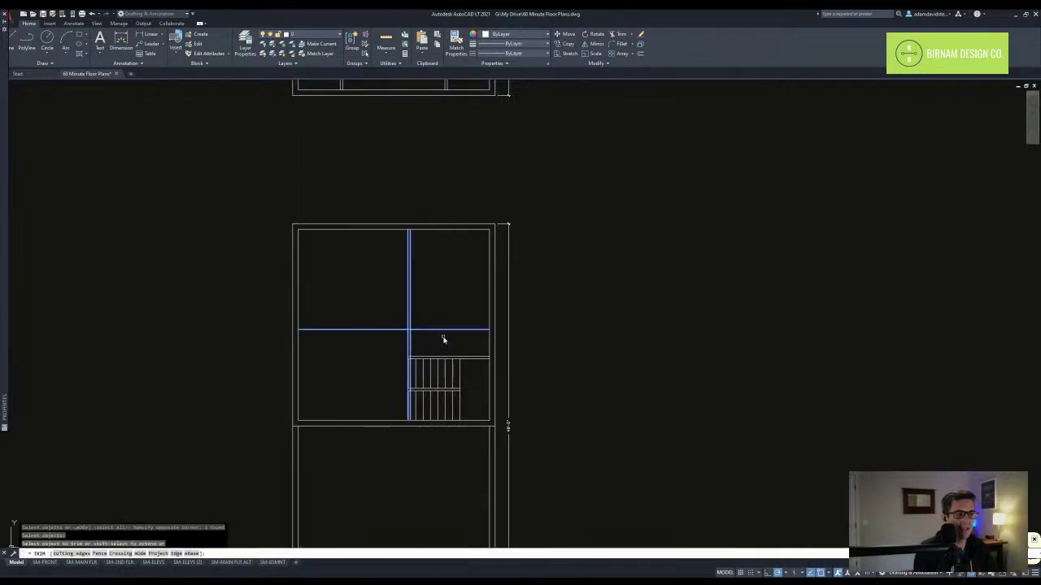
pyautogui.click(436, 325)
pyautogui.press('Escape')
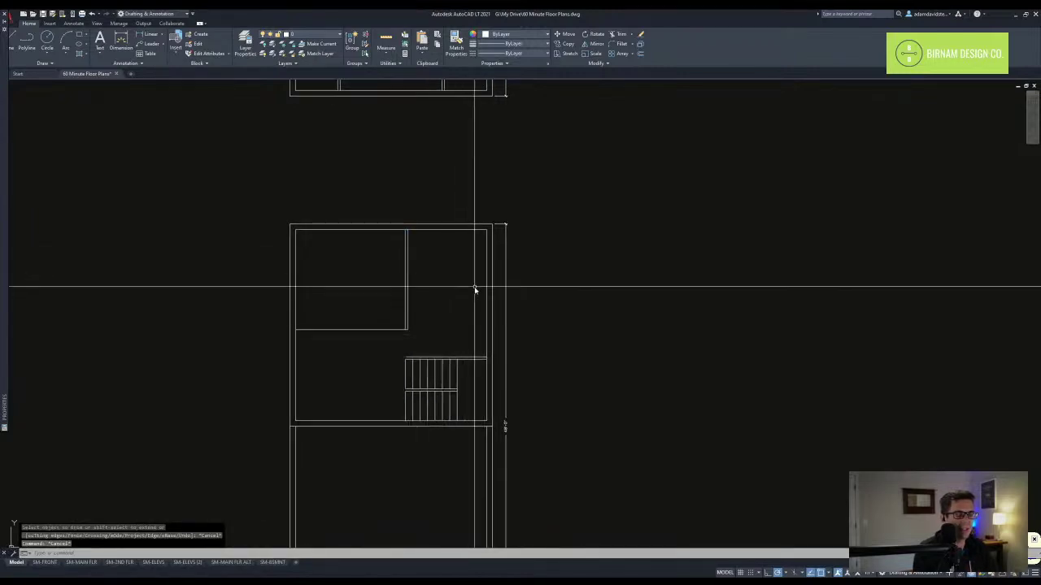
# - Erase the rear corner room's partition lines from the garage-level plan
pyautogui.scroll(-2, 452, 330)
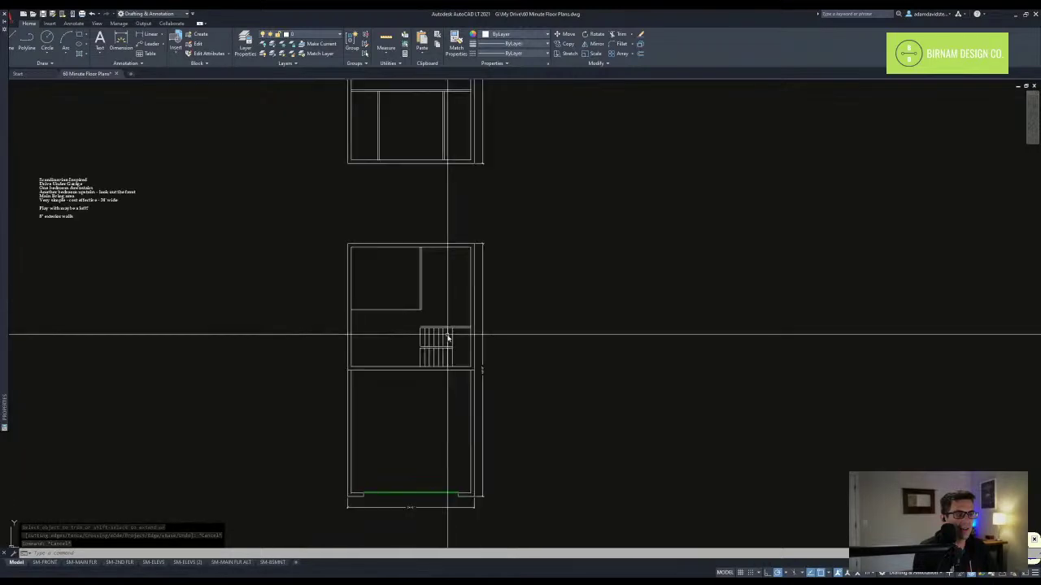
pyautogui.moveTo(424, 346)
pyautogui.mouseDown(button='middle')
pyautogui.moveTo(422, 406)
pyautogui.moveTo(460, 347)
pyautogui.mouseUp(button='middle')
pyautogui.scroll(2, 427, 379)
pyautogui.click(427, 379)
pyautogui.click(411, 360)
pyautogui.press('e')
pyautogui.press('Return')
pyautogui.press('Escape')
pyautogui.click(286, 447)
pyautogui.scroll(-2, 400, 323)
pyautogui.press('Escape')
pyautogui.moveTo(400, 326)
pyautogui.mouseDown(button='middle')
pyautogui.moveTo(405, 402)
pyautogui.moveTo(398, 364)
pyautogui.mouseUp(button='middle')
pyautogui.press('Escape')
pyautogui.press('Escape')
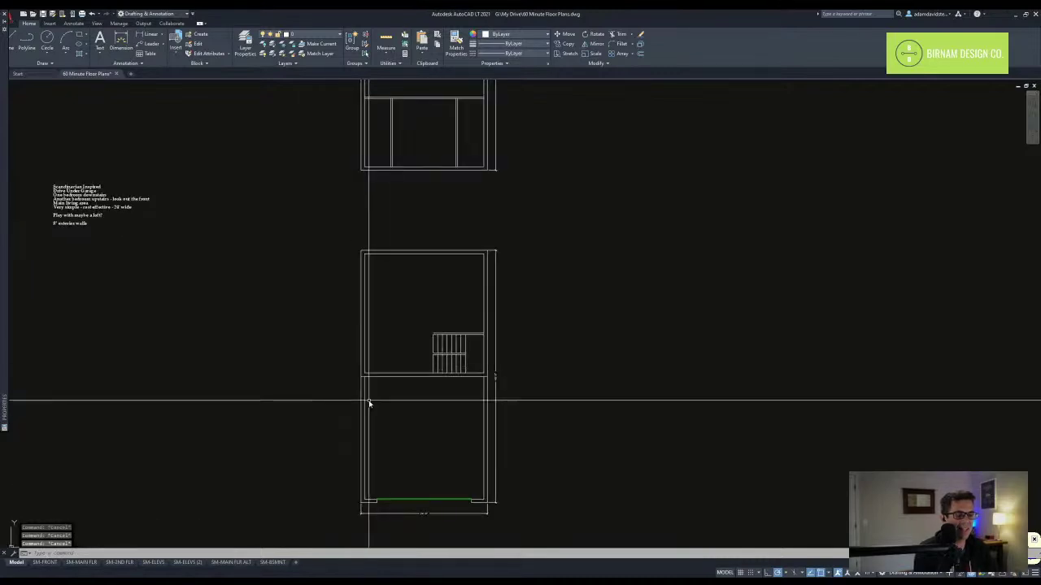
# - Offset the outer line of the side wall opposite the stair 60" outward in the garage-level plan
pyautogui.write('f60')
pyautogui.press('Return')
pyautogui.click(361, 362)
pyautogui.click(359, 361)
pyautogui.press('Escape')
pyautogui.moveTo(431, 419); pyautogui.dragTo(434, 398, button='middle')
pyautogui.scroll(-4, 354, 366)
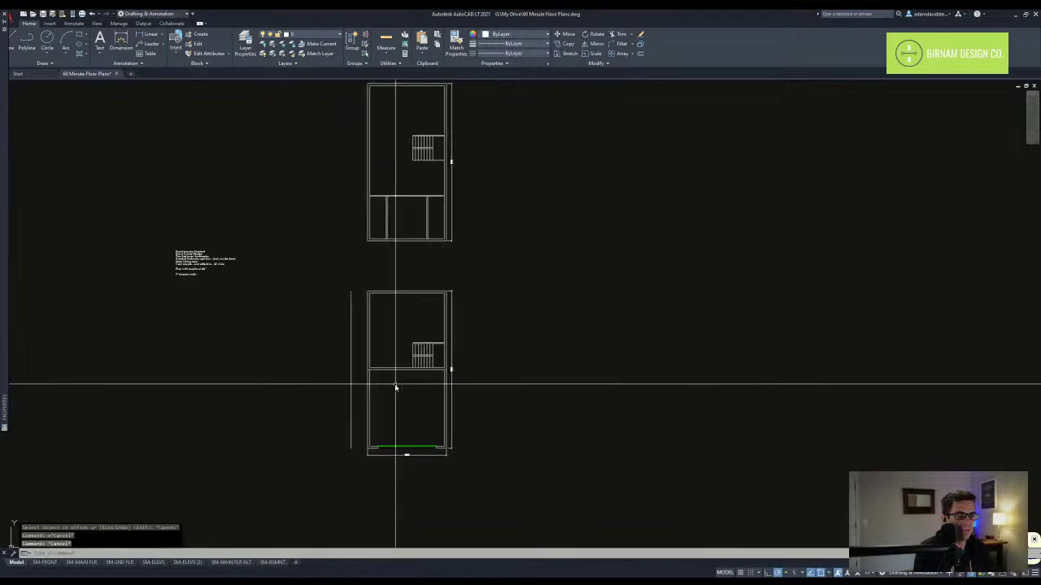
# - Offset the inner side wall line opposite the stair and the cross partition line 24" into the room in the plan above the garage level
pyautogui.scroll(6, 395, 333)
pyautogui.press('Escape')
pyautogui.press('Escape')
pyautogui.moveTo(461, 202); pyautogui.dragTo(383, 494, button='middle')
pyautogui.scroll(-3, 434, 337)
pyautogui.moveTo(454, 151); pyautogui.dragTo(444, 348, button='middle')
pyautogui.scroll(3, 412, 291)
pyautogui.moveTo(412, 291); pyautogui.dragTo(419, 322, button='middle')
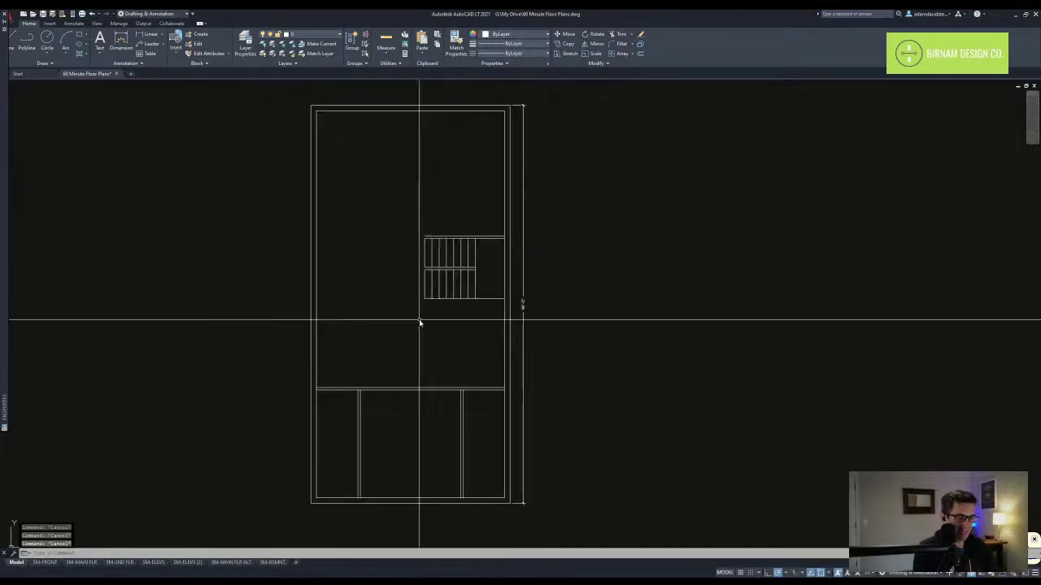
pyautogui.write('ff')
pyautogui.press('Return')
pyautogui.write('24')
pyautogui.press('Return')
pyautogui.click(319, 348)
pyautogui.scroll(2, 358, 398)
pyautogui.scroll(-4, 371, 392)
pyautogui.click(382, 377)
# - Draw a line from the stair's near corner to the cross partition and trim the 24" counter line beyond it on the stair side
pyautogui.moveTo(409, 368); pyautogui.dragTo(413, 360, button='middle')
pyautogui.scroll(2, 415, 358)
pyautogui.press('Escape')
pyautogui.write('a')
pyautogui.press('Return')
pyautogui.click(413, 410)
pyautogui.press('Escape')
pyautogui.press('Escape')
pyautogui.scroll(2, 416, 403)
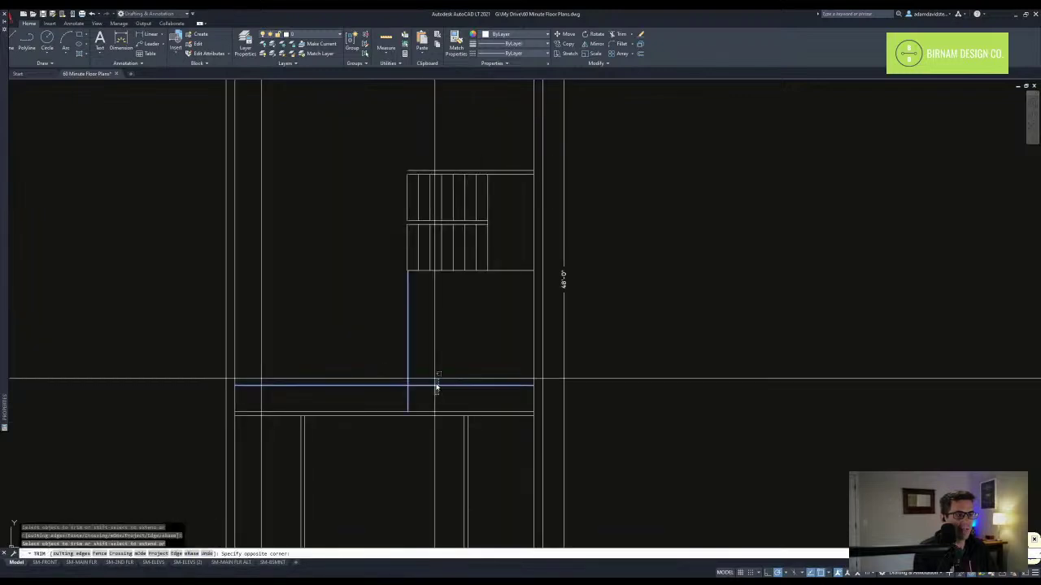
pyautogui.click(437, 387)
pyautogui.press('Escape')
pyautogui.scroll(-2, 398, 406)
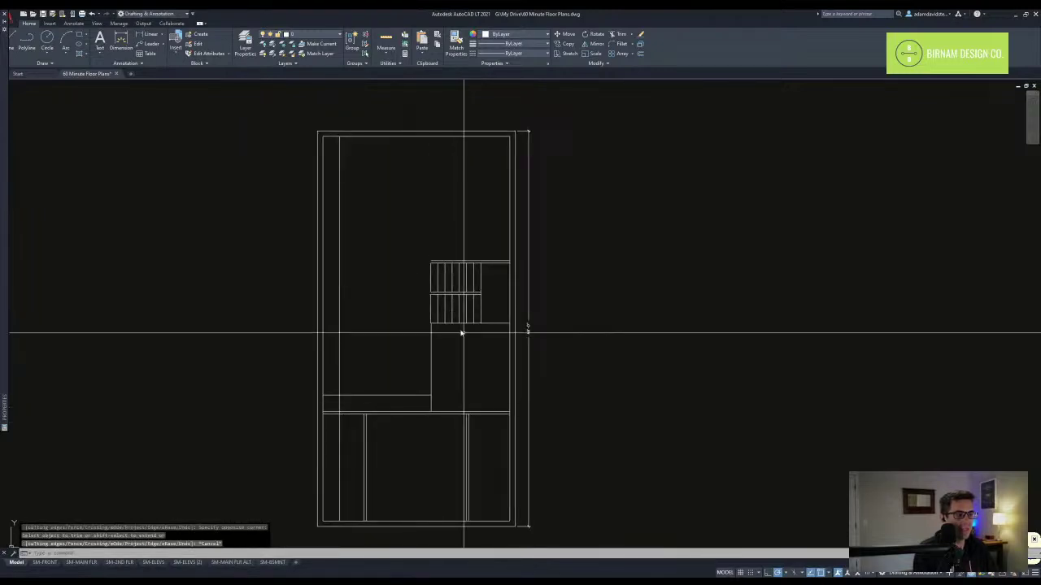
# - Trim the overlapping ends of the two 24" counter lines to leave an L-shaped counter corner
pyautogui.press('Escape')
pyautogui.moveTo(438, 406); pyautogui.dragTo(453, 423, button='middle')
pyautogui.click(453, 438)
pyautogui.click(567, 311)
pyautogui.write('tr')
pyautogui.press('Return')
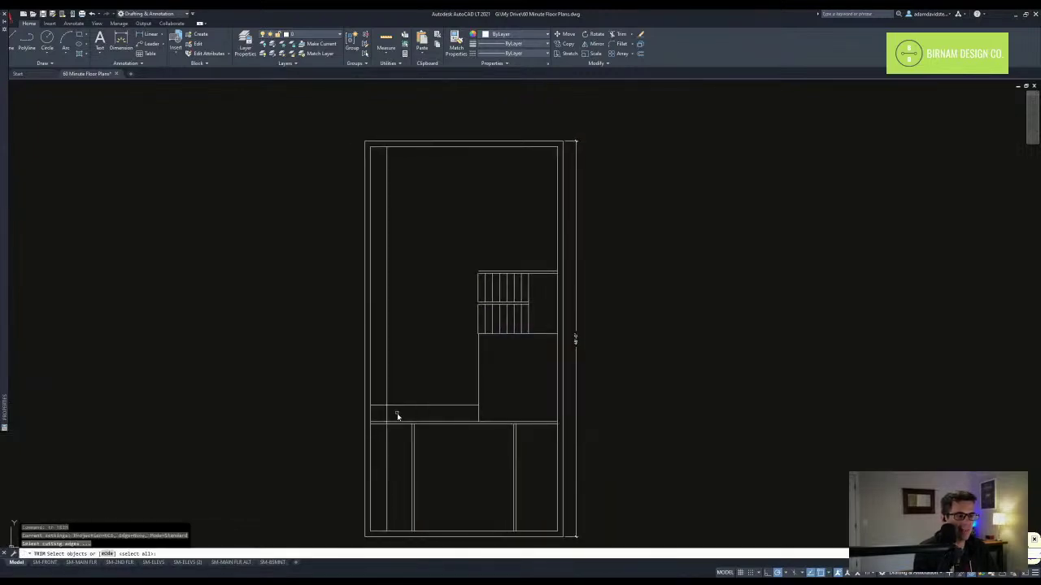
pyautogui.scroll(2, 397, 416)
pyautogui.press('Return')
pyautogui.click(367, 396)
pyautogui.press('Escape')
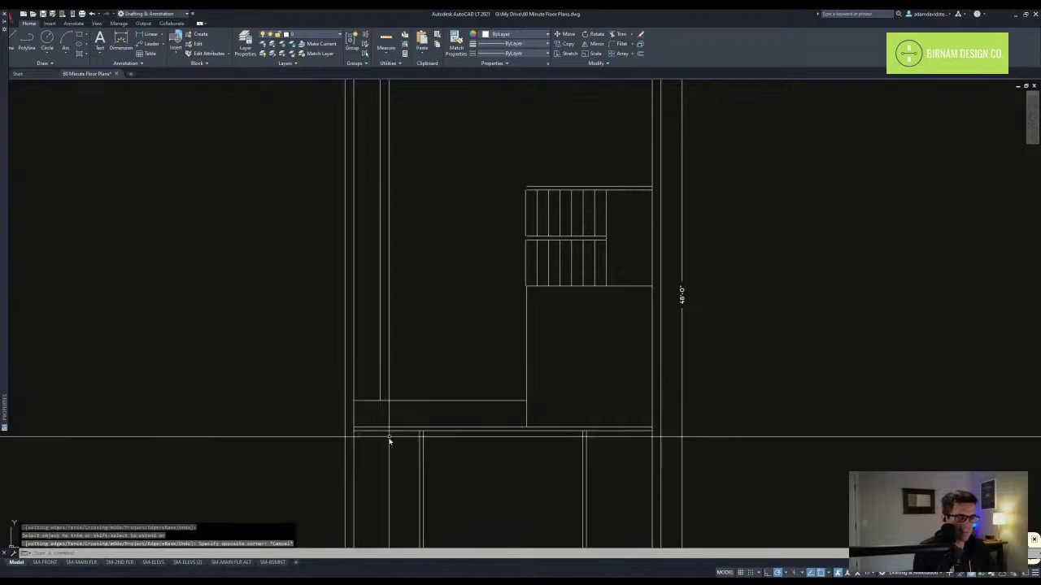
pyautogui.write('tr')
pyautogui.press('Return')
pyautogui.click(366, 400)
pyautogui.press('Escape')
# - Offset both counter lines 42" into the room to set the kitchen island's edges
pyautogui.write('f')
pyautogui.press('Return')
pyautogui.write('42')
pyautogui.press('Return')
pyautogui.click(379, 365)
pyautogui.click(396, 374)
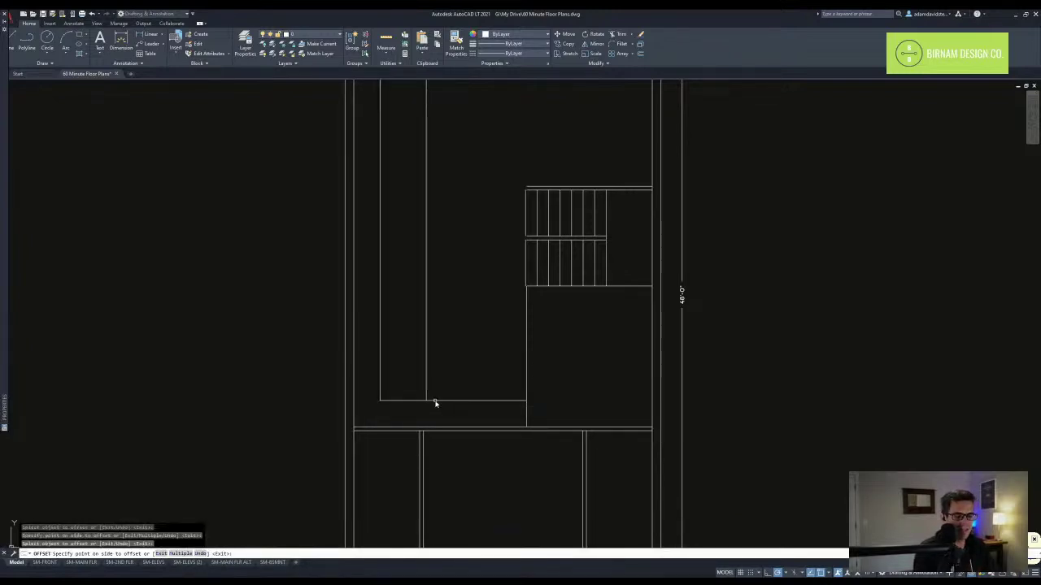
pyautogui.click(462, 351)
pyautogui.press('Escape')
pyautogui.scroll(-2, 457, 390)
# - Fillet the two 42" offset lines into a square corner
pyautogui.write('f')
pyautogui.press('Return')
pyautogui.click(436, 409)
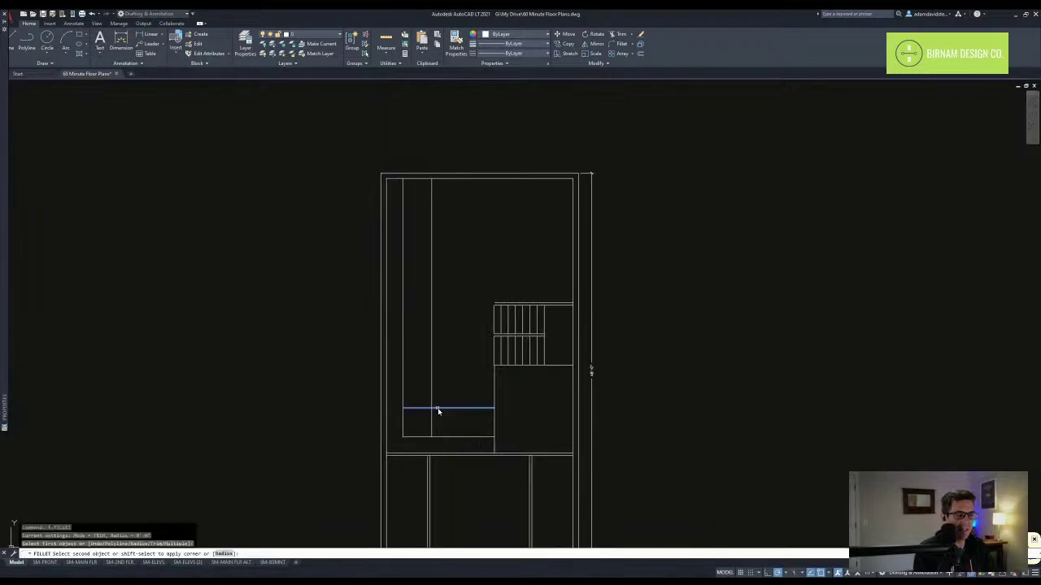
pyautogui.click(431, 394)
pyautogui.press('Escape')
pyautogui.press('Escape')
pyautogui.moveTo(443, 397); pyautogui.dragTo(442, 394, button='middle')
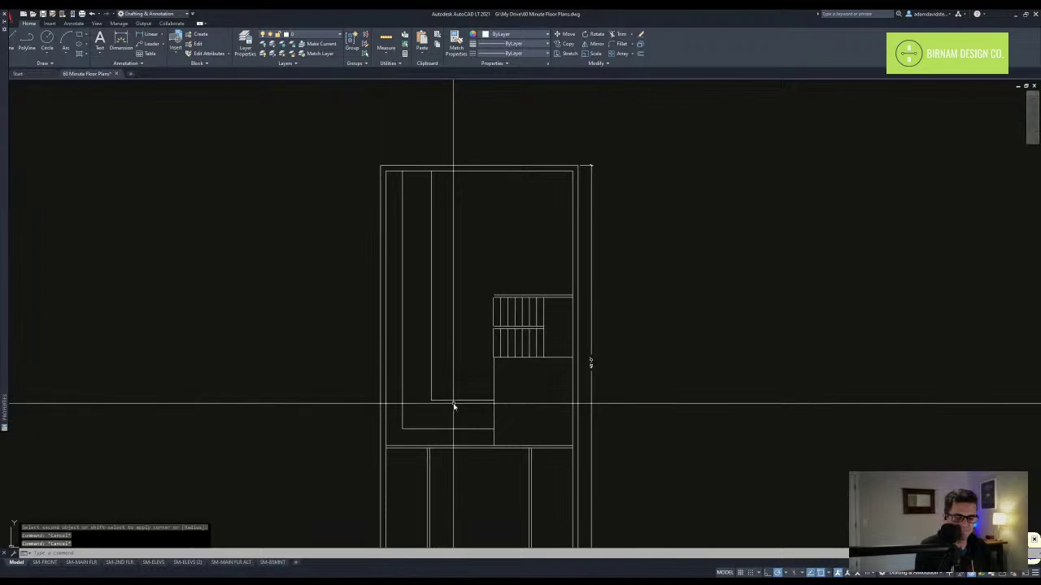
# - Offset the island's long line 36" toward the stair and remove the part of the end line beyond it
pyautogui.scroll(2, 472, 423)
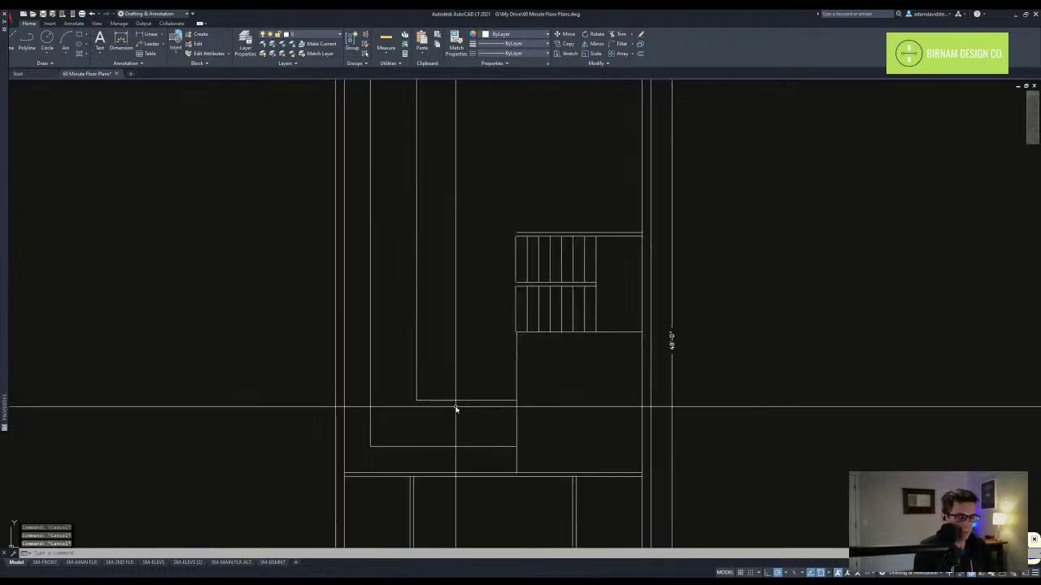
pyautogui.write('o')
pyautogui.press('Return')
pyautogui.press('Return')
pyautogui.press('Escape')
pyautogui.press('Return')
pyautogui.press('Return')
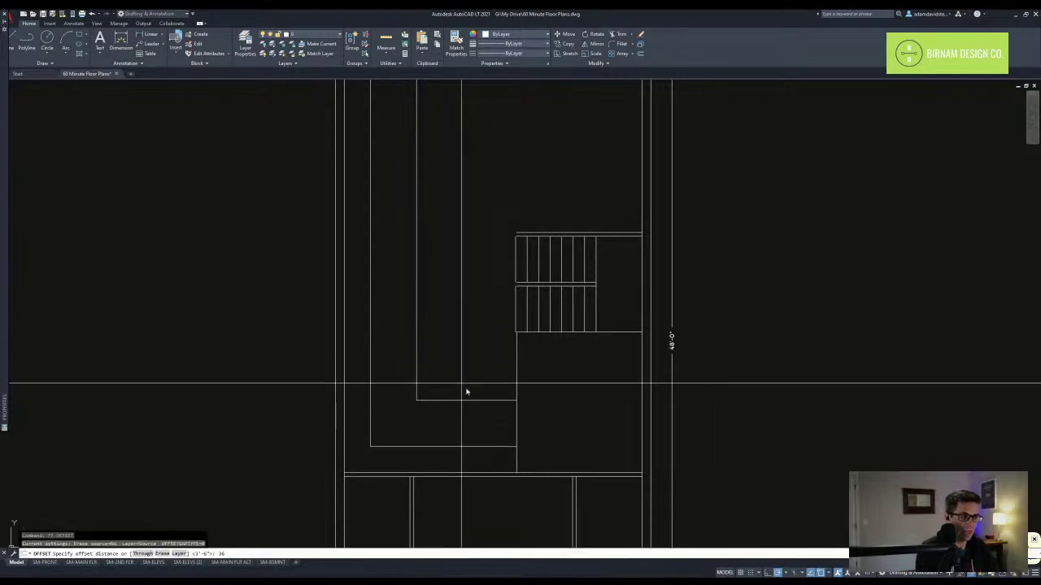
pyautogui.click(416, 355)
pyautogui.click(475, 390)
pyautogui.press('Escape')
pyautogui.press('Escape')
pyautogui.click(475, 415)
pyautogui.click(429, 376)
pyautogui.press('Delete')
# - Offset the island's end line and trim the long lines beyond it to leave a closed island about 8' long
pyautogui.write('o')
pyautogui.press('Return')
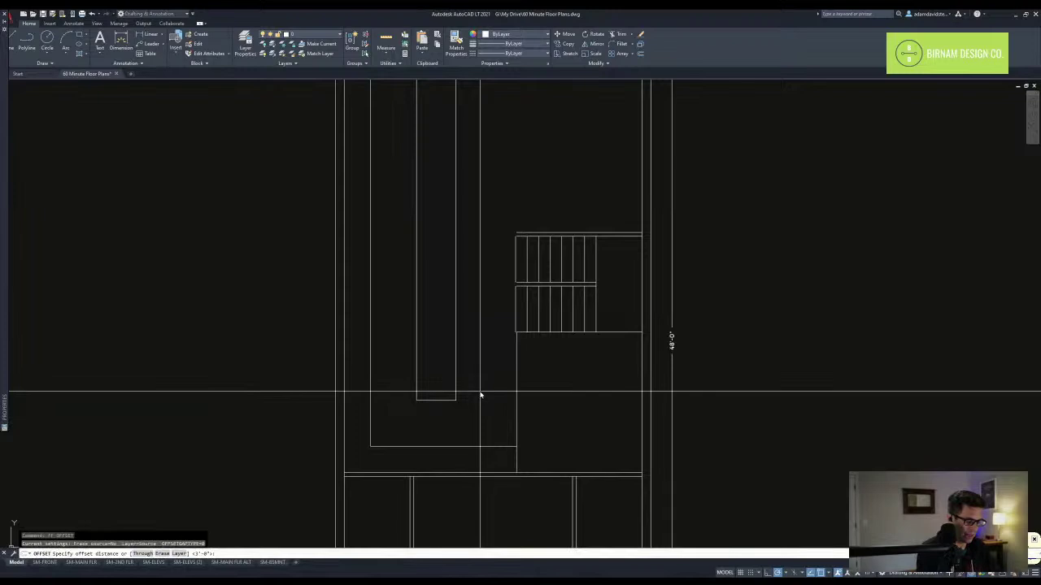
pyautogui.press('Return')
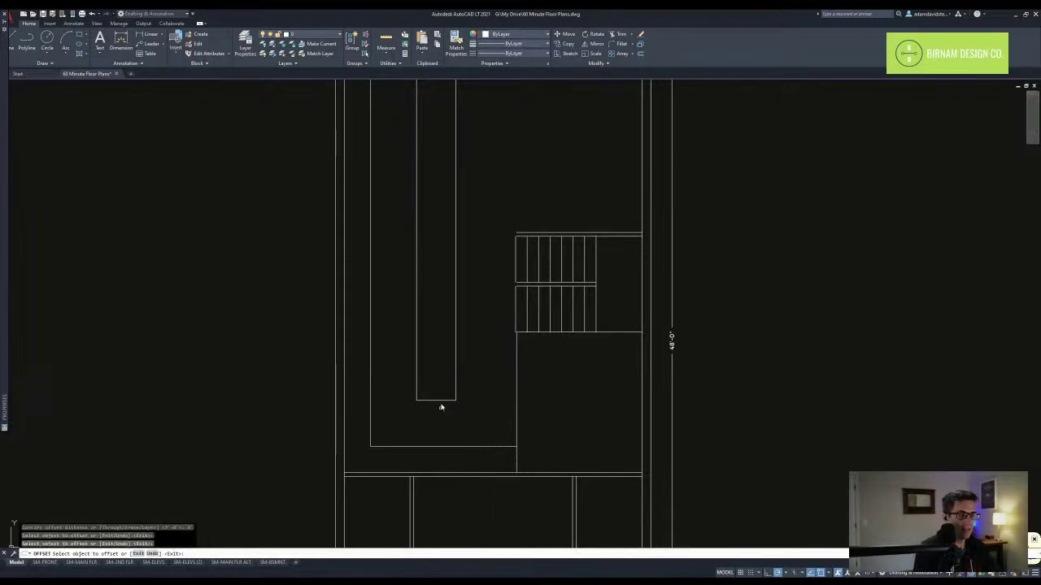
pyautogui.scroll(-2, 438, 403)
pyautogui.press('Escape')
pyautogui.write('tr')
pyautogui.press('Return')
pyautogui.click(464, 365)
pyautogui.click(386, 331)
pyautogui.click(460, 346)
pyautogui.click(411, 321)
pyautogui.press('Return')
pyautogui.moveTo(470, 400); pyautogui.dragTo(465, 348, button='middle')
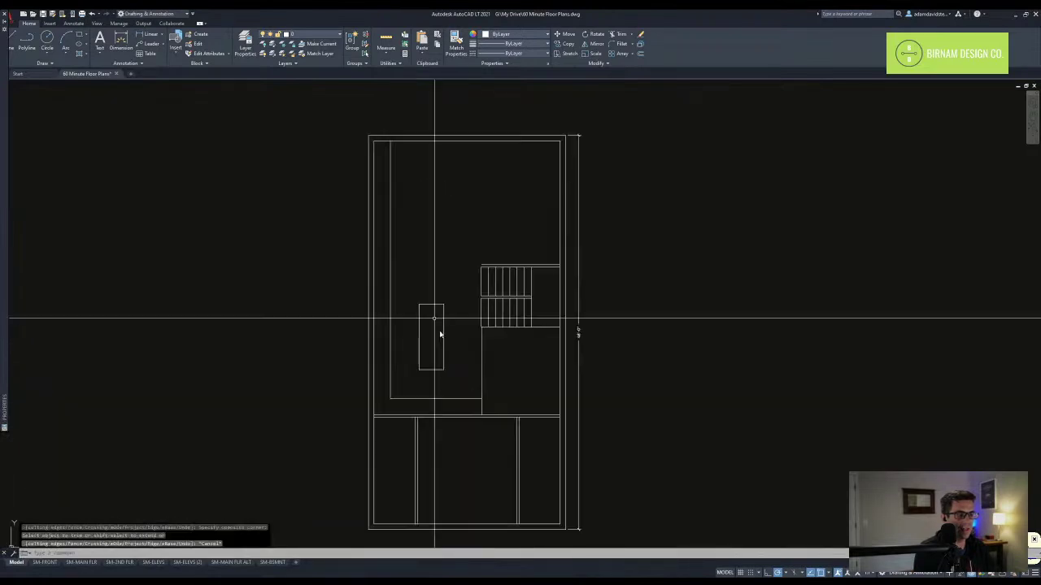
# - Draw a line from the island's far corner to the side wall and trim the counter line beyond it
pyautogui.write('l')
pyautogui.press('Return')
pyautogui.click(420, 305)
pyautogui.scroll(2, 399, 294)
pyautogui.write('tr')
pyautogui.click(396, 322)
pyautogui.click(374, 296)
pyautogui.press('space')
pyautogui.click(397, 293)
pyautogui.click(372, 278)
pyautogui.press('Escape')
# - Trim the leftover line between the island and the side counter to close off the counter end
pyautogui.write('tr')
pyautogui.click(399, 320)
pyautogui.click(378, 291)
pyautogui.press('space')
pyautogui.click(413, 320)
pyautogui.click(399, 293)
pyautogui.press('Escape')
pyautogui.moveTo(443, 428); pyautogui.dragTo(440, 358, button='middle')
pyautogui.scroll(-2, 502, 395)
pyautogui.moveTo(509, 398)
pyautogui.mouseDown(button='middle')
pyautogui.moveTo(488, 397)
pyautogui.moveTo(510, 409)
pyautogui.moveTo(469, 403)
pyautogui.mouseUp(button='middle')
pyautogui.press('Escape')
pyautogui.press('Escape')
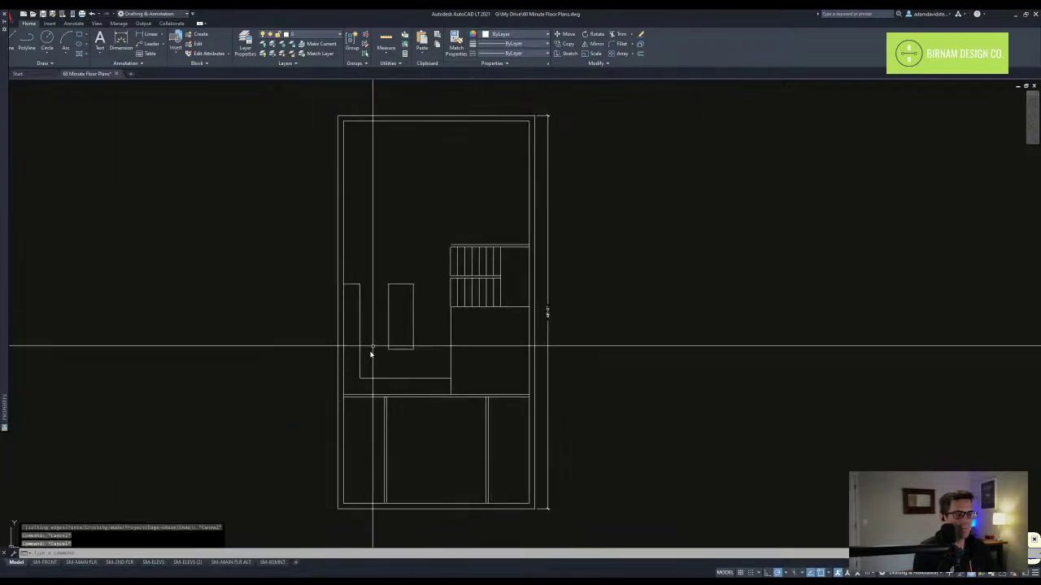
# - Erase the counter leg along the side wall and extend the remaining counter line to that wall
pyautogui.scroll(2, 370, 335)
pyautogui.click(373, 330)
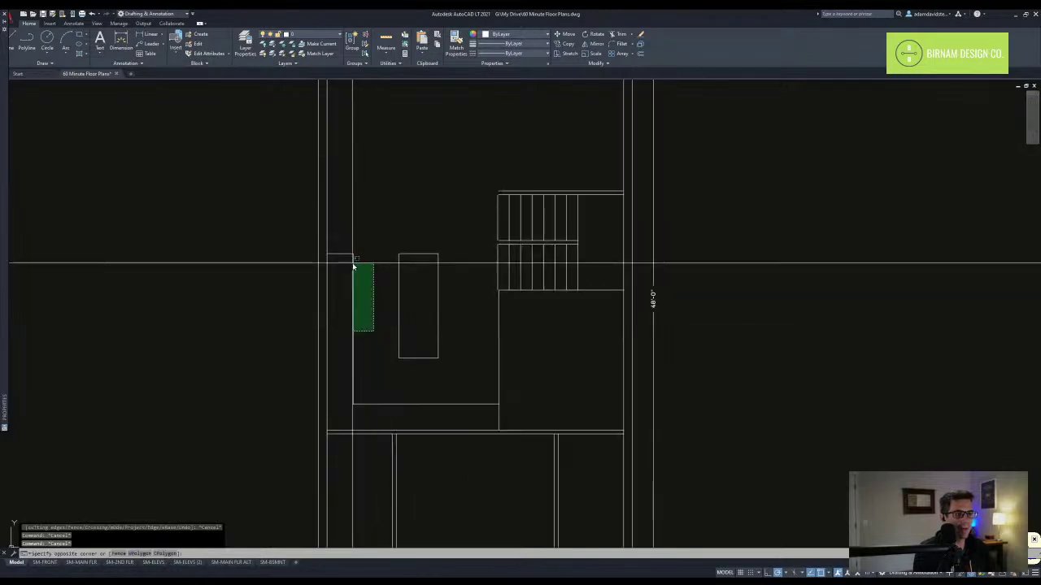
pyautogui.click(344, 244)
pyautogui.write('e')
pyautogui.press('Escape')
pyautogui.press('Escape')
pyautogui.write('e')
pyautogui.press('Escape')
pyautogui.write('e')
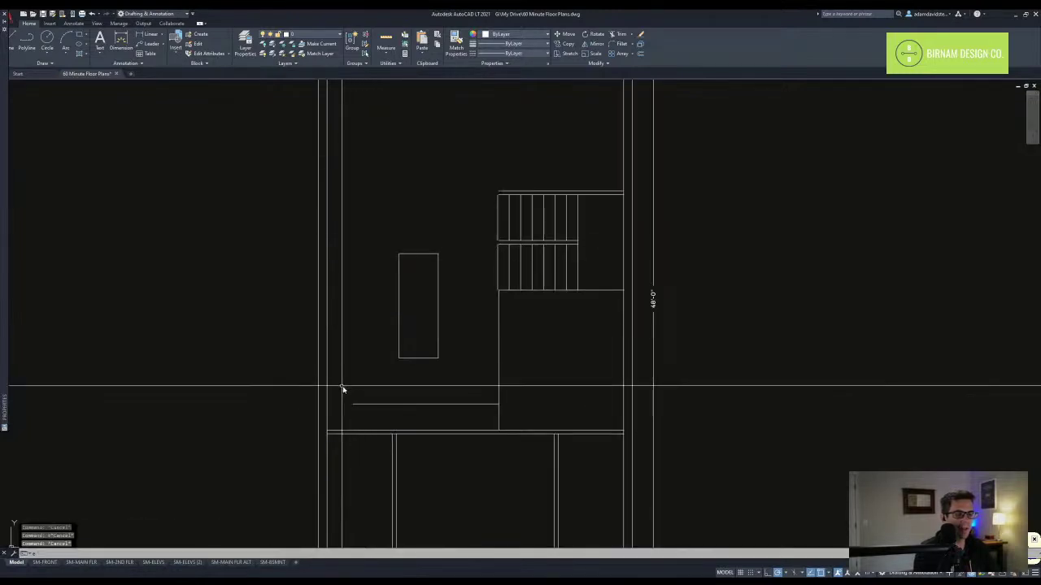
pyautogui.write('x')
pyautogui.click(333, 395)
pyautogui.click(322, 386)
pyautogui.press('Escape')
# - Stretch the island's long side 24" toward the side wall opposite the stair
pyautogui.write('s')
pyautogui.click(417, 387)
pyautogui.click(389, 237)
pyautogui.press('space')
pyautogui.click(401, 202)
pyautogui.write('24')
pyautogui.press('space')
# - Stretch the island's far end 48" toward the counter to shorten the island
pyautogui.write('s')
pyautogui.click(456, 274)
pyautogui.click(361, 221)
pyautogui.press('space')
pyautogui.click(405, 309)
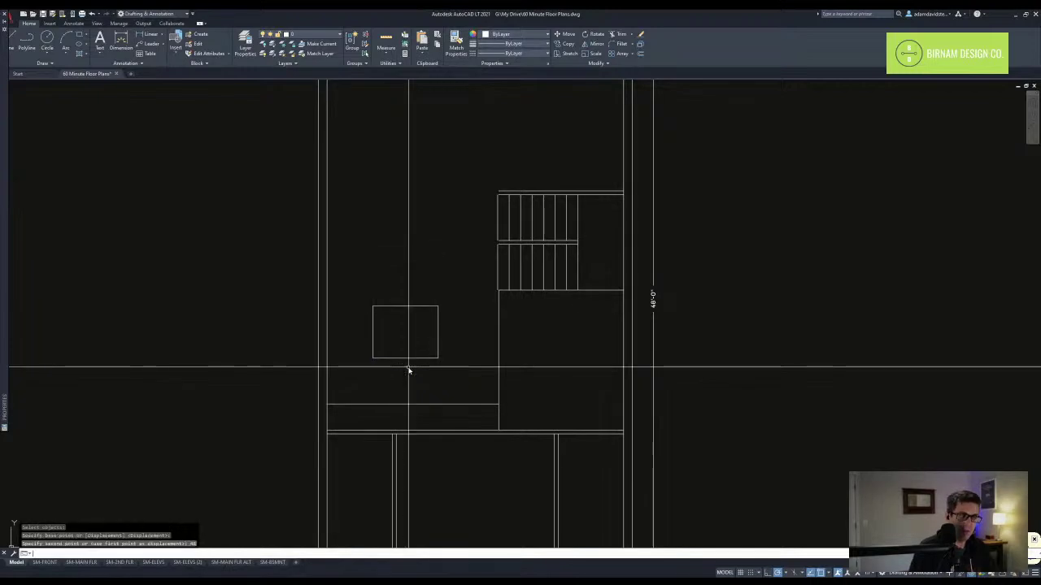
pyautogui.write('48')
pyautogui.press('Return')
pyautogui.press('Escape')
pyautogui.press('Escape')
# - Check the distance across the island from its corner nearest the side wall and counter
pyautogui.write('di')
pyautogui.press('space')
pyautogui.click(373, 357)
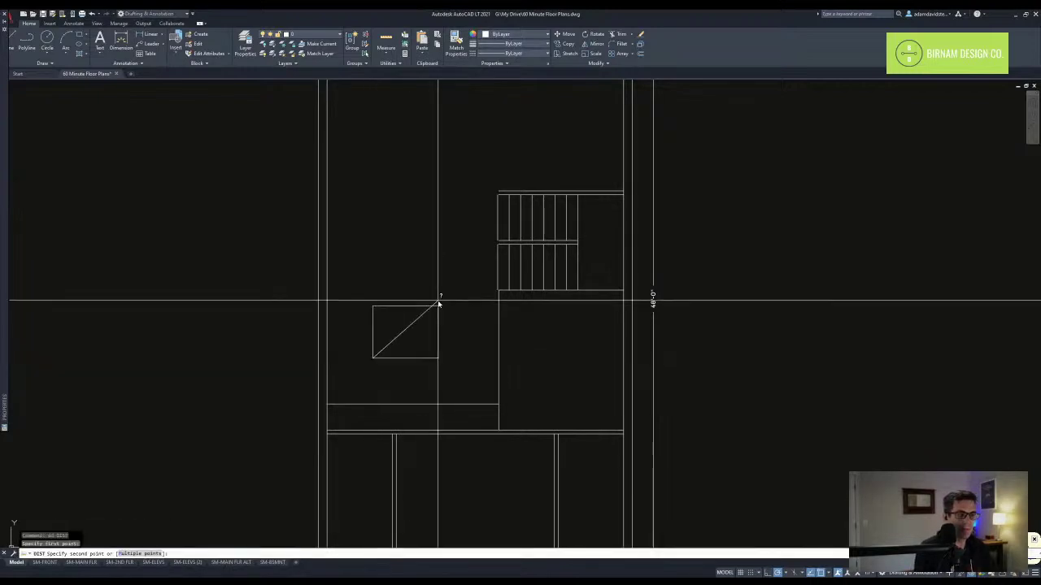
pyautogui.press('Escape')
pyautogui.press('Escape')
pyautogui.press('Escape')
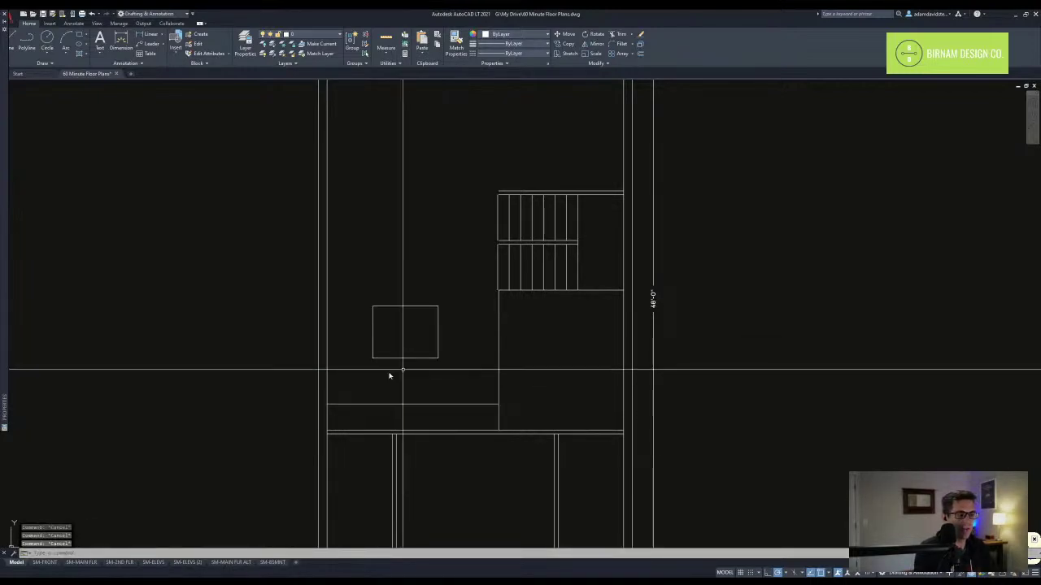
pyautogui.moveTo(392, 375); pyautogui.dragTo(338, 416, button='middle')
pyautogui.moveTo(435, 433); pyautogui.dragTo(481, 404, button='middle')
pyautogui.moveTo(533, 361); pyautogui.dragTo(499, 386, button='middle')
pyautogui.click(499, 381)
pyautogui.click(468, 358)
pyautogui.write('v')
pyautogui.press('space')
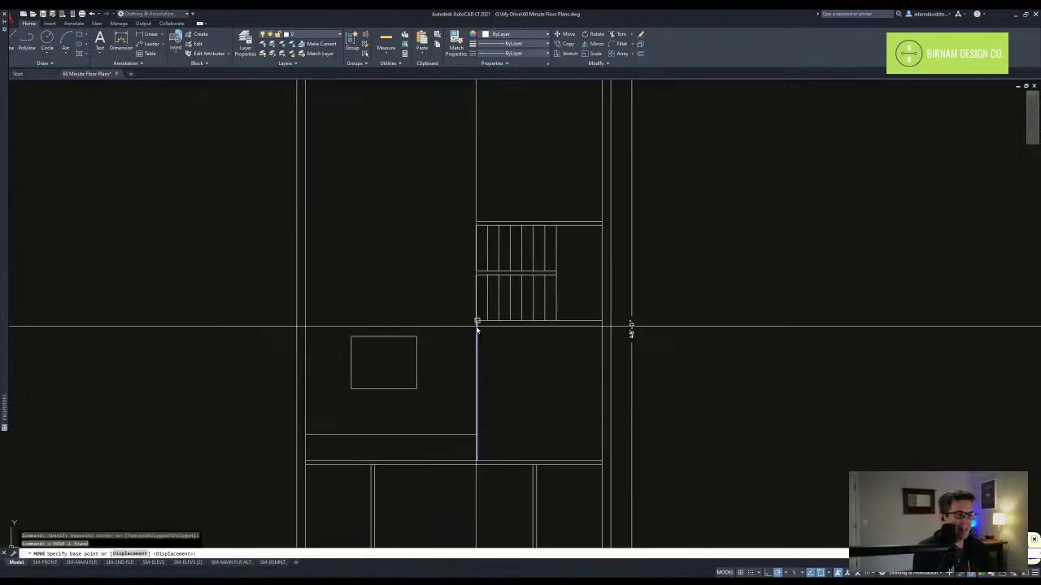
pyautogui.scroll(4, 476, 340)
pyautogui.click(472, 315)
pyautogui.click(418, 355)
pyautogui.write('v')
pyautogui.press('space')
pyautogui.press('Escape')
# - Move the vertical wall line below the stair 3.5" toward the kitchen island
pyautogui.moveTo(523, 390); pyautogui.dragTo(440, 347)
pyautogui.scroll(-2, 577, 404)
pyautogui.moveTo(604, 396); pyautogui.dragTo(565, 351, button='middle')
pyautogui.write('v')
pyautogui.press('space')
pyautogui.click(565, 352)
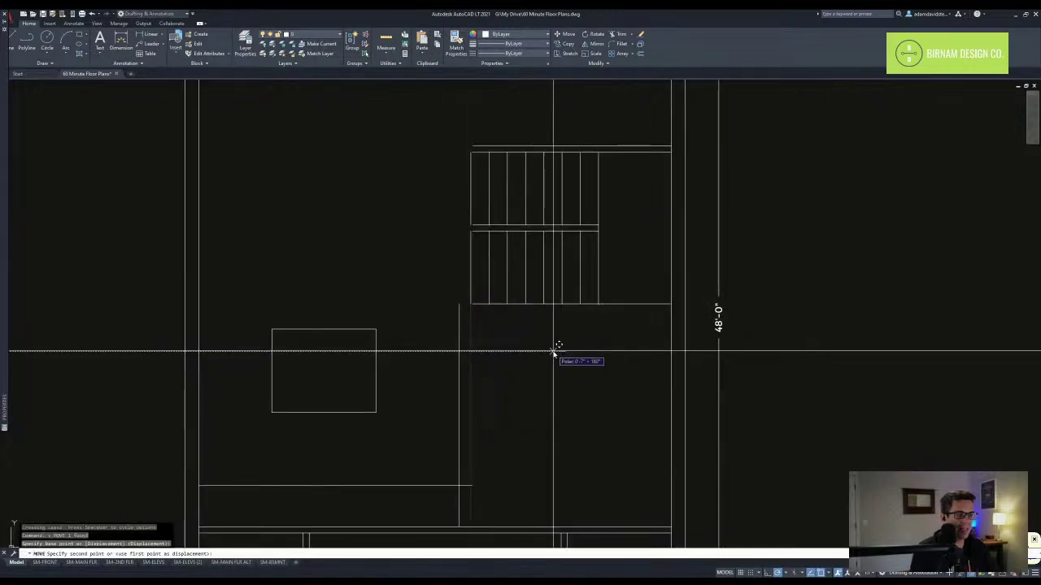
pyautogui.write('3.5')
pyautogui.press('space')
# - Offset the moved wall line 42" toward the kitchen island as an aisle guide
pyautogui.scroll(-2, 414, 432)
pyautogui.moveTo(400, 445); pyautogui.dragTo(454, 387, button='middle')
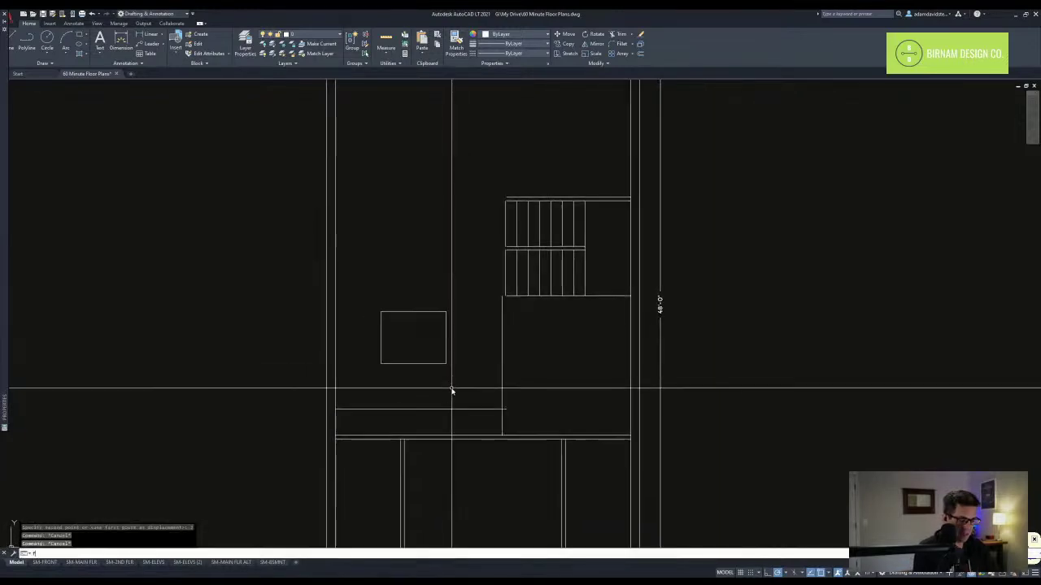
pyautogui.write('ff 42')
pyautogui.press('space')
pyautogui.click(501, 336)
pyautogui.click(454, 356)
pyautogui.press('Escape')
# - Stretch the island's stair-side edge to the 42" aisle guide line
pyautogui.write('s')
pyautogui.press('space')
pyautogui.click(471, 388)
pyautogui.click(424, 297)
pyautogui.press('space')
pyautogui.click(446, 312)
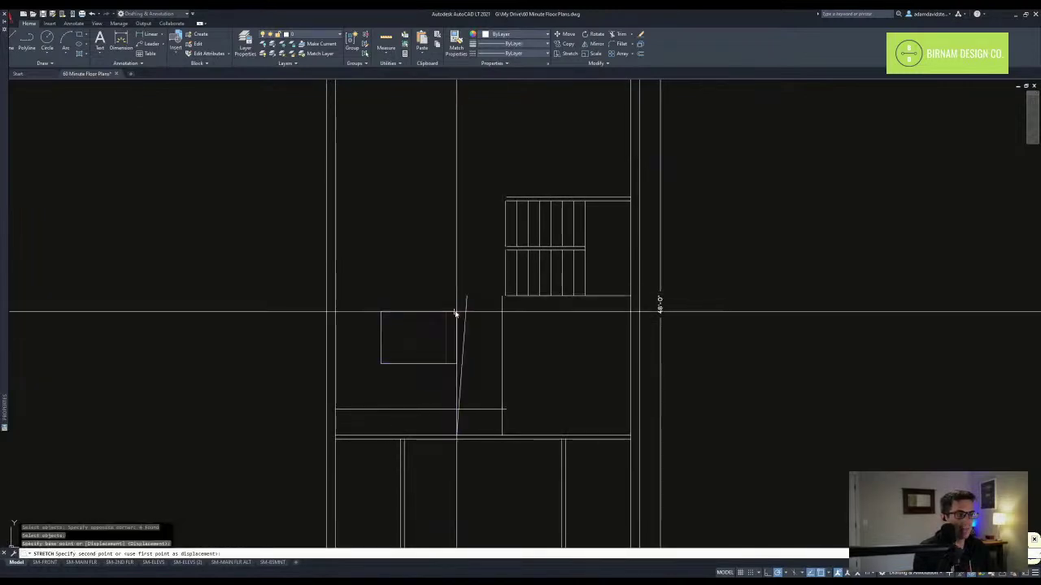
pyautogui.click(456, 313)
# - Erase the aisle guide line beside the island
pyautogui.click(467, 302)
pyautogui.click(457, 325)
pyautogui.write('e')
pyautogui.press('space')
pyautogui.moveTo(451, 354); pyautogui.dragTo(440, 375, button='middle')
pyautogui.scroll(-2, 439, 375)
pyautogui.press('Escape')
# - Offset the kitchen-side end line of the lower stair flight 3.5" toward the kitchen
pyautogui.scroll(2, 472, 293)
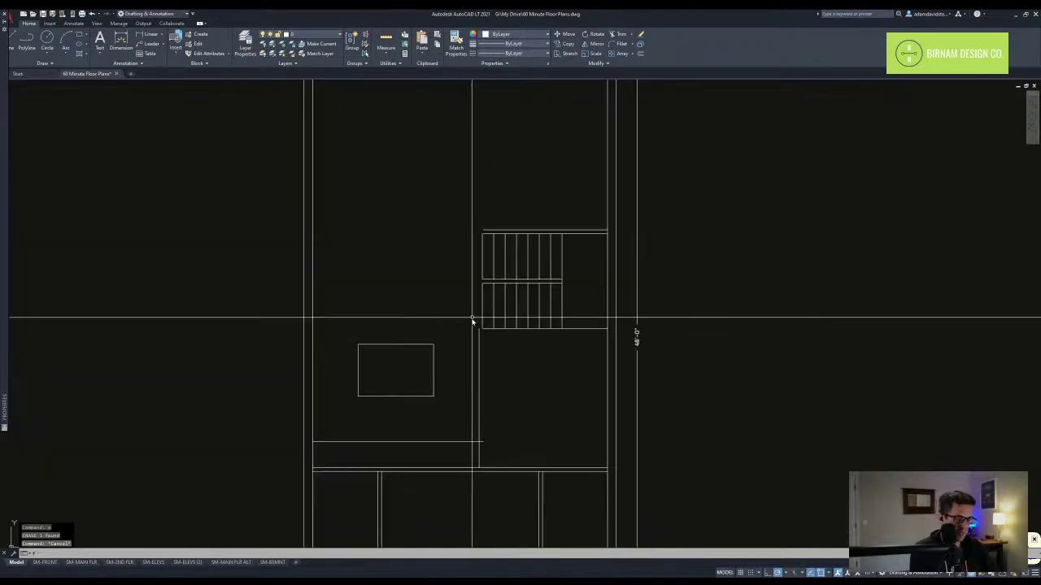
pyautogui.write('o')
pyautogui.press('space')
pyautogui.write('3.5')
pyautogui.press('space')
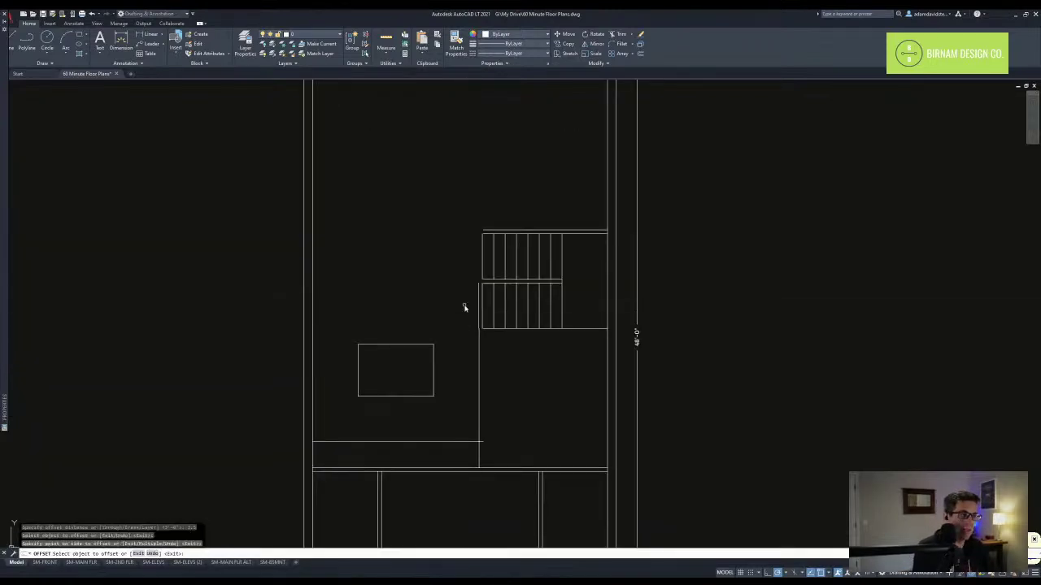
pyautogui.click(469, 305)
pyautogui.press('Escape')
pyautogui.press('Escape')
# - Erase the vertical wall line between the stair and the wall behind the counter
pyautogui.scroll(2, 481, 328)
pyautogui.click(478, 356)
pyautogui.write('e')
pyautogui.press('Escape')
pyautogui.press('Escape')
# - Fillet the offset line with the wall line between the stair flights into a square corner
pyautogui.scroll(-1, 459, 339)
pyautogui.moveTo(466, 264); pyautogui.dragTo(455, 302, button='middle')
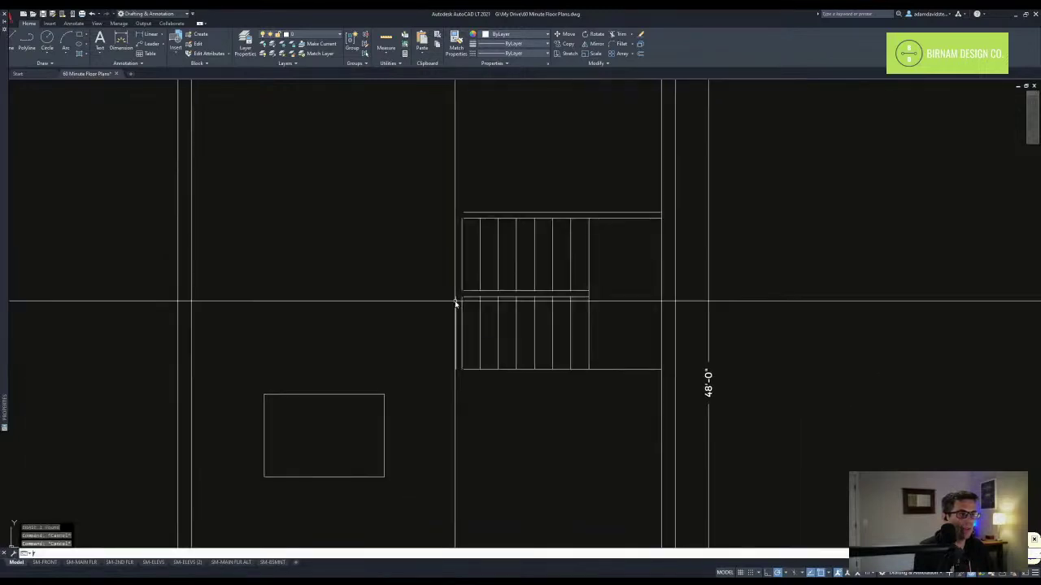
pyautogui.click(469, 295)
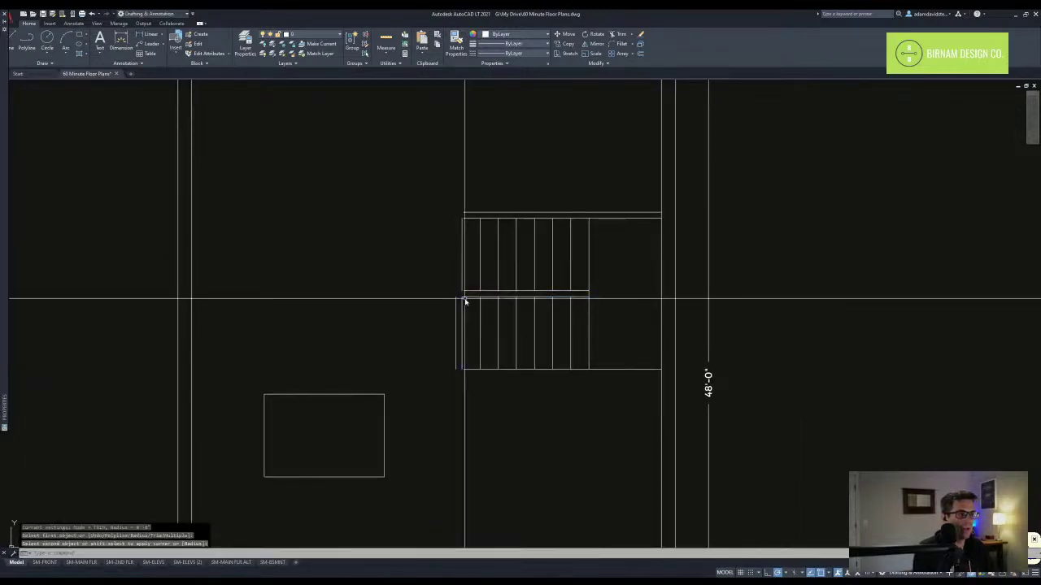
pyautogui.click(470, 291)
# - Draw a horizontal line from the stair's new wall corner across the kitchen to the opposite side wall
pyautogui.write('l')
pyautogui.click(462, 297)
pyautogui.moveTo(228, 306); pyautogui.dragTo(379, 290, button='middle')
pyautogui.scroll(-3, 392, 285)
pyautogui.click(367, 283)
pyautogui.press('Escape')
pyautogui.press('Escape')
# - Offset the kitchen side wall's inner face 24" inward for a side counter
pyautogui.write('o 24')
pyautogui.click(362, 329)
pyautogui.click(413, 367)
pyautogui.press('Escape')
pyautogui.press('Escape')
# - Trim the side counter's front line and the horizontal line to form the counter's end
pyautogui.write('tr')
pyautogui.press('space')
pyautogui.click(386, 282)
pyautogui.click(379, 266)
pyautogui.click(400, 275)
pyautogui.press('Escape')
# - Stretch the island's side facing the new side counter toward the stair to narrow the island
pyautogui.write('o')
pyautogui.press('space')
pyautogui.press('Escape')
pyautogui.write('s')
pyautogui.press('space')
pyautogui.click(420, 340)
pyautogui.press('space')
pyautogui.click(503, 348)
# - Lengthen the island by stretching its far end level with the side counter's end, and erase the leftover line
pyautogui.click(421, 321)
pyautogui.press('space')
pyautogui.click(433, 339)
pyautogui.click(434, 279)
pyautogui.press('Escape')
pyautogui.press('Escape')
pyautogui.click(442, 405)
pyautogui.scroll(-2, 448, 408)
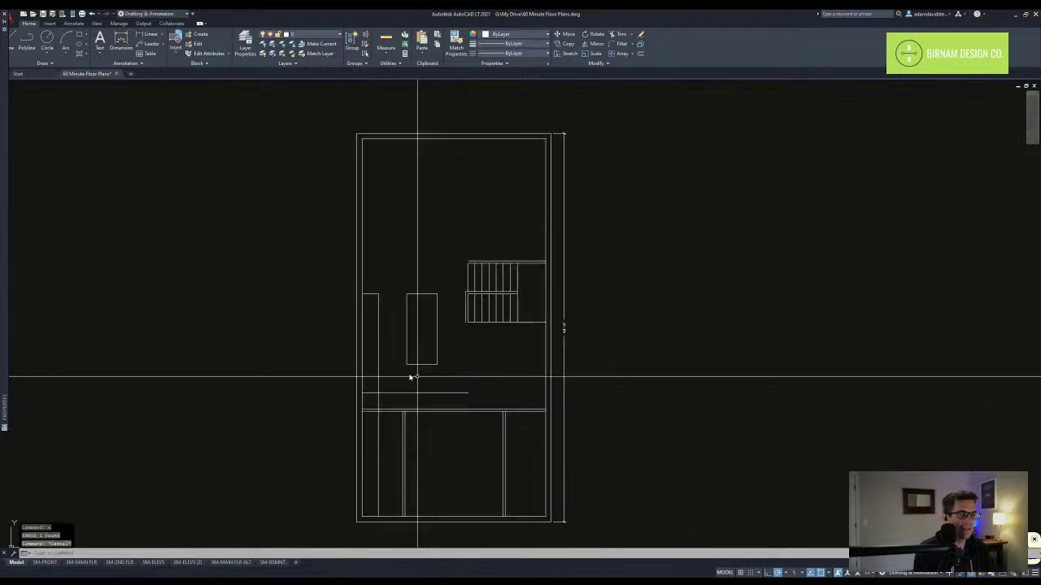
# - Trim the overlapping counter lines at their crossing to make an L-shaped counter front
pyautogui.press('Escape')
pyautogui.write('tr')
pyautogui.press('space')
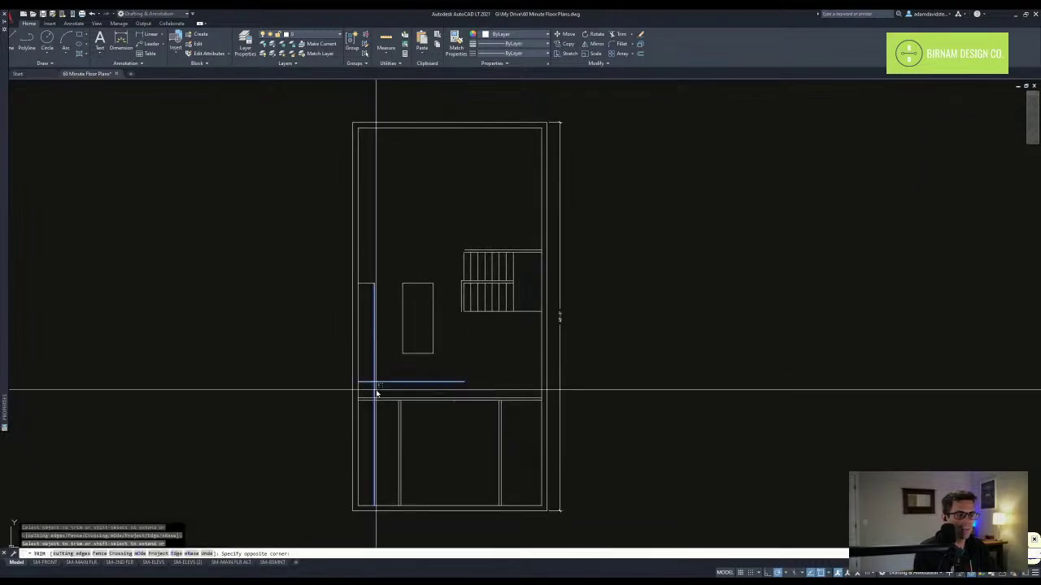
pyautogui.click(368, 382)
pyautogui.press('Escape')
pyautogui.press('Escape')
# - Extend both vertical wall lines at the kitchen side of the stair to the wall behind the counter
pyautogui.scroll(2, 470, 426)
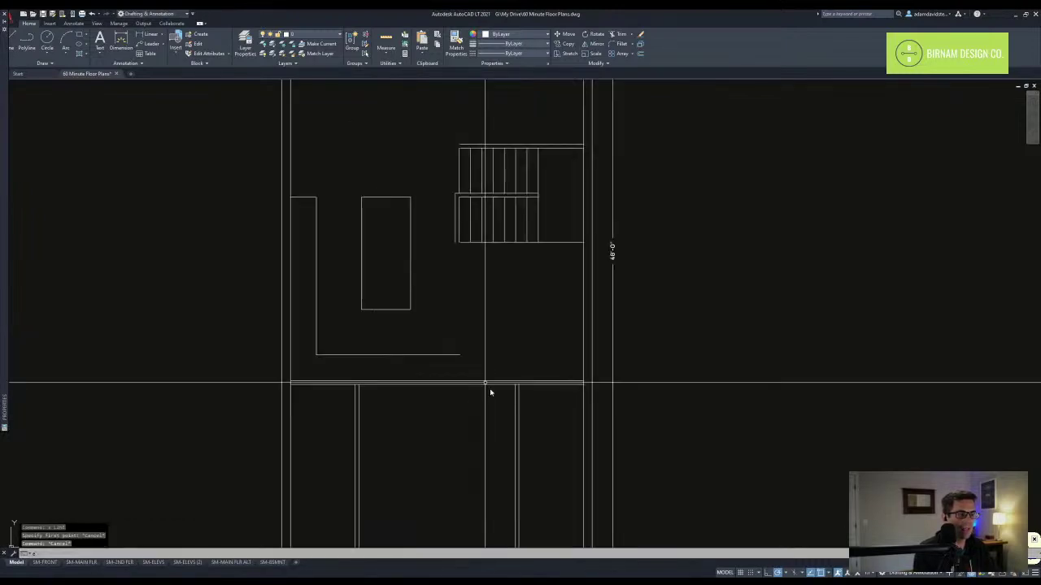
pyautogui.write('ex')
pyautogui.press('space')
pyautogui.click(486, 393)
pyautogui.click(463, 365)
pyautogui.press('space')
pyautogui.scroll(3, 463, 229)
pyautogui.click(463, 229)
pyautogui.click(391, 225)
pyautogui.press('Escape')
pyautogui.press('Escape')
pyautogui.scroll(-3, 466, 276)
pyautogui.moveTo(451, 420); pyautogui.dragTo(493, 380, button='middle')
pyautogui.write('l')
pyautogui.press('space')
pyautogui.click(418, 317)
pyautogui.press('Escape')
pyautogui.press('Escape')
# - Offset the stair-side face of the extended kitchen wall 42" away from the kitchen
pyautogui.write('ff')
pyautogui.press('space')
pyautogui.write('42')
pyautogui.press('space')
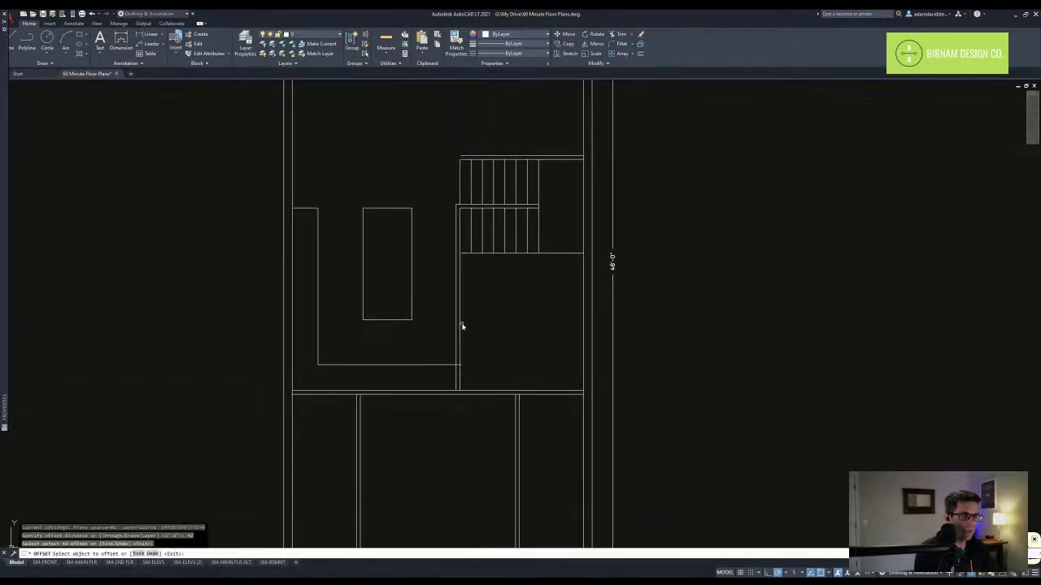
pyautogui.click(461, 326)
pyautogui.click(515, 339)
# - Offset the new partition line 3.5" farther from the kitchen to give the partition its thickness
pyautogui.press('space')
pyautogui.press('space')
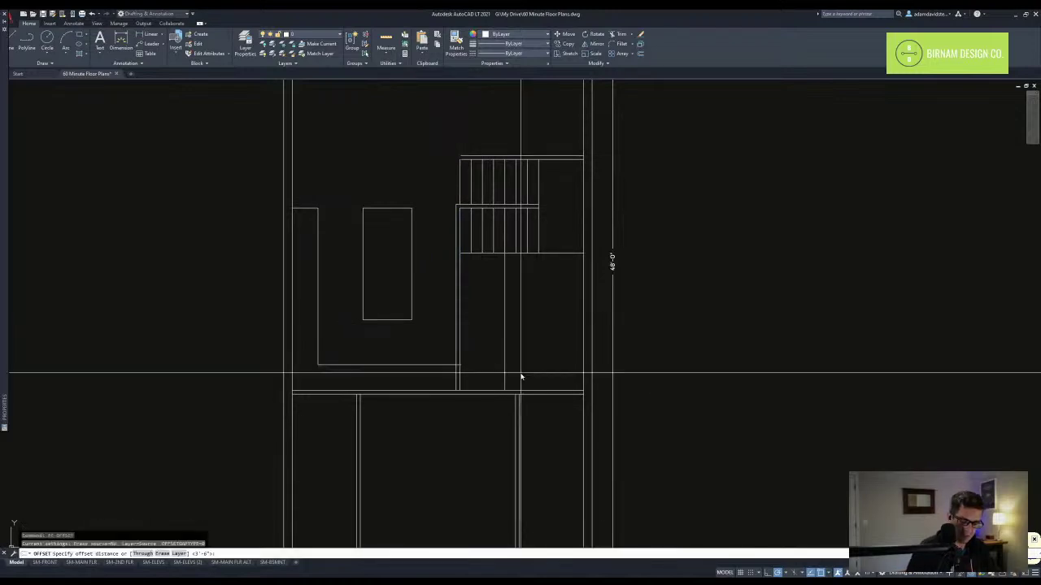
pyautogui.press('space')
pyautogui.click(505, 334)
pyautogui.click(524, 337)
pyautogui.press('space')
pyautogui.scroll(2, 525, 247)
pyautogui.moveTo(526, 247); pyautogui.dragTo(490, 260, button='middle')
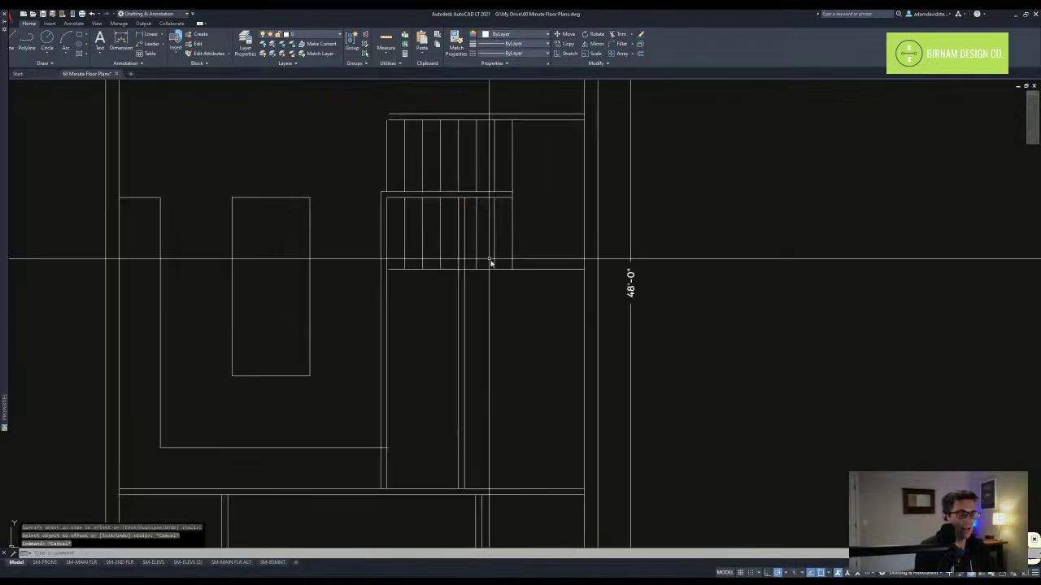
pyautogui.write('tr')
pyautogui.press('space')
pyautogui.press('Escape')
# - Offset the lower stair edge line 3.5" away from the stair to form a wall
pyautogui.write('ff')
pyautogui.press('space')
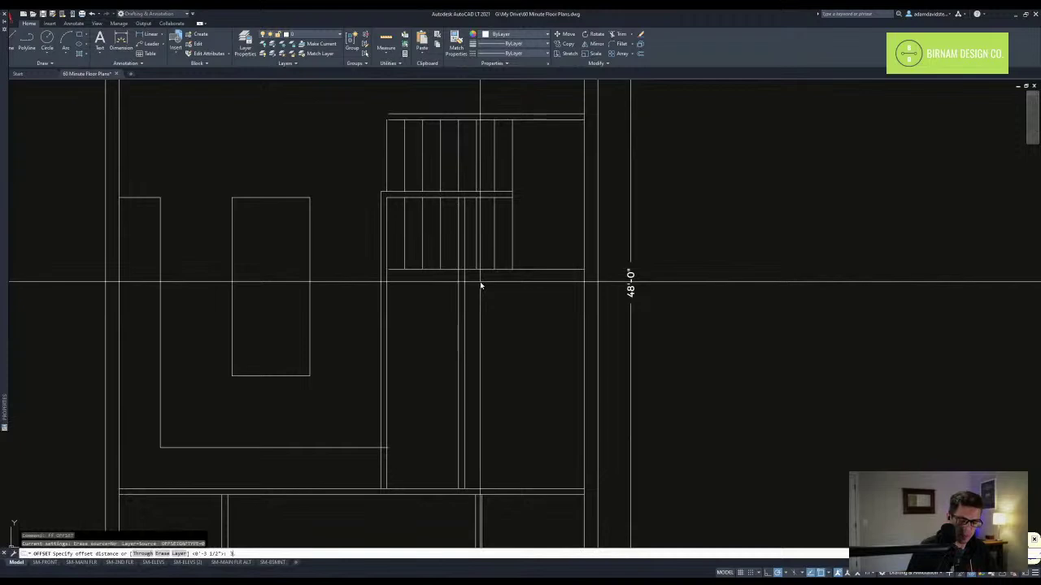
pyautogui.click(473, 269)
pyautogui.click(478, 310)
pyautogui.press('Escape')
pyautogui.press('Escape')
# - Trim the two partition lines where they run past the new wall into the stair
pyautogui.scroll(4, 462, 276)
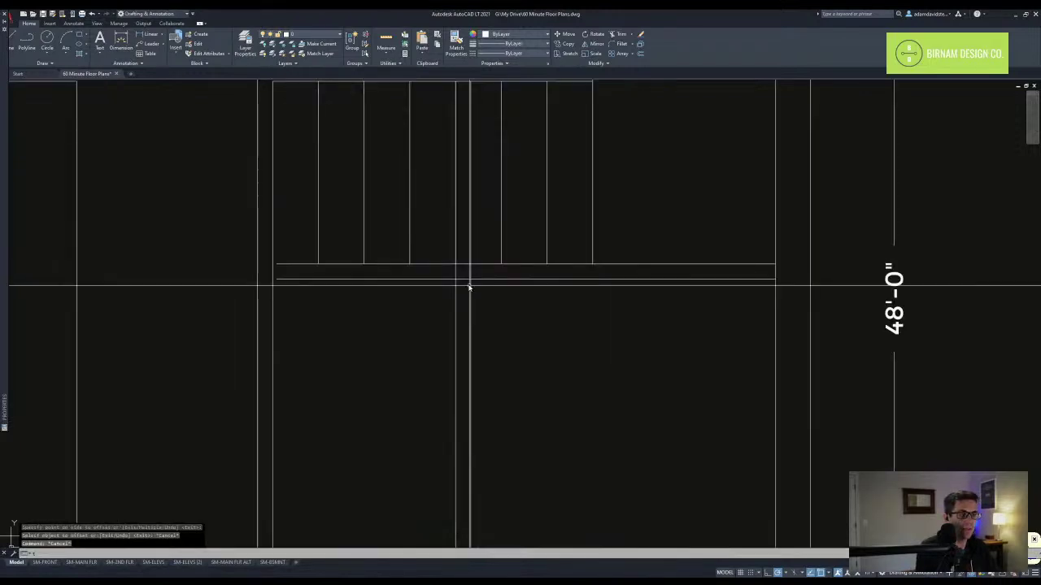
pyautogui.write('tr')
pyautogui.click(481, 279)
pyautogui.press('space')
pyautogui.click(481, 243)
pyautogui.press('Escape')
# - Trim the counter front line back to the kitchen-side face of the stair wall
pyautogui.scroll(-4, 423, 404)
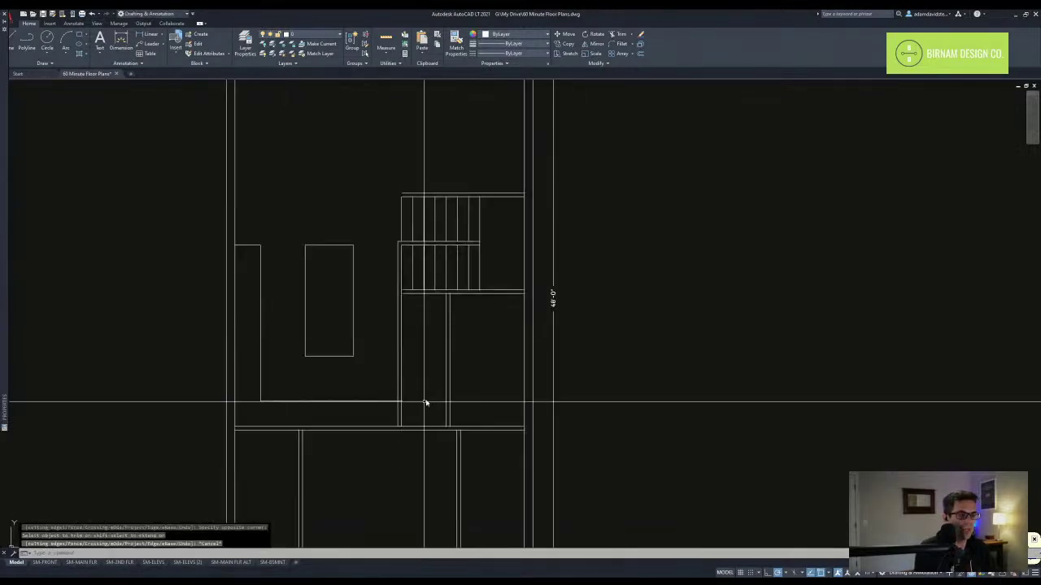
pyautogui.scroll(2, 412, 418)
pyautogui.write('tr')
pyautogui.press('space')
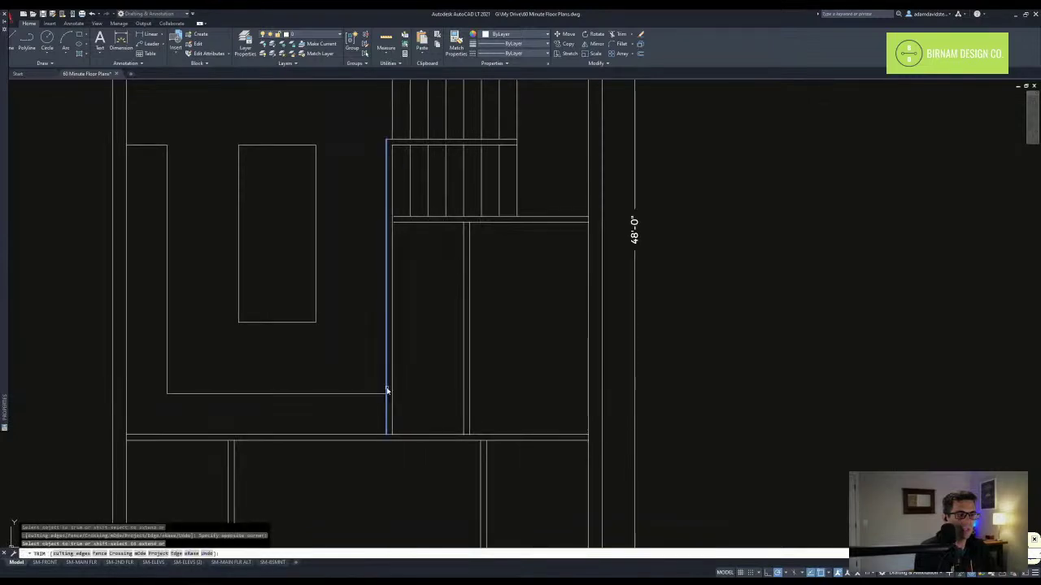
pyautogui.press('Escape')
# - Extend the lines of the wall below the stair to the kitchen-side face of the partition
pyautogui.write('ex')
pyautogui.press('space')
pyautogui.moveTo(408, 221); pyautogui.dragTo(414, 291, button='middle')
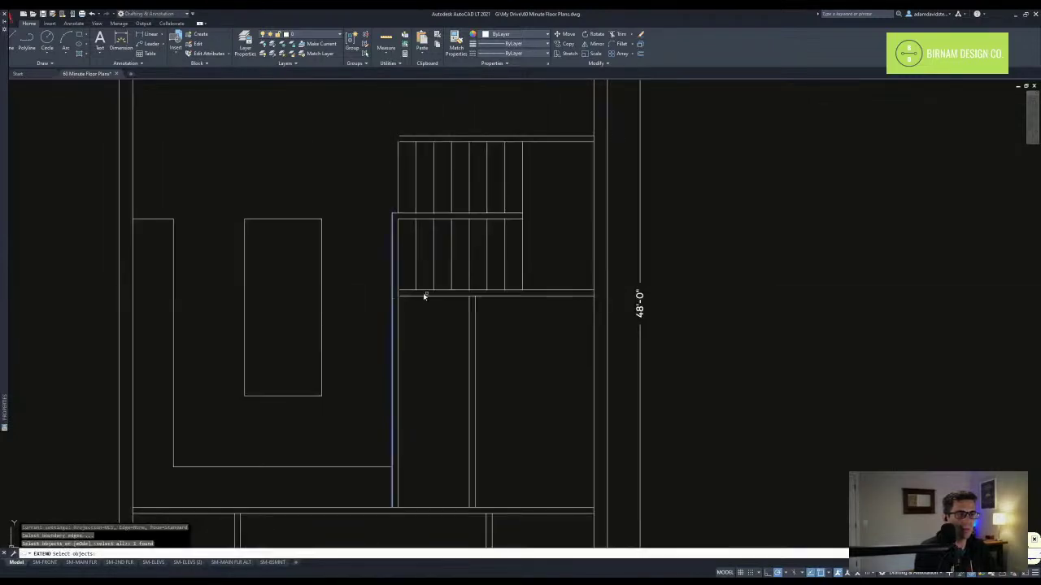
pyautogui.click(405, 285)
pyautogui.press('Escape')
# - Measure the clearance between the lower end of the island and the counter front
pyautogui.moveTo(435, 364); pyautogui.dragTo(440, 324, button='middle')
pyautogui.write('l')
pyautogui.press('space')
pyautogui.press('Escape')
pyautogui.write('di')
pyautogui.press('space')
pyautogui.click(290, 355)
pyautogui.click(289, 427)
pyautogui.press('Escape')
# - Draw a line level with the island's lower edge across to the next partition, and trim off its part inside the kitchen
pyautogui.write('l')
pyautogui.press('space')
pyautogui.click(326, 356)
pyautogui.click(479, 355)
pyautogui.press('Escape')
pyautogui.write('tr')
pyautogui.press('space')
pyautogui.press('space')
pyautogui.moveTo(416, 375)
pyautogui.mouseDown()
pyautogui.moveTo(383, 347)
pyautogui.moveTo(358, 366)
pyautogui.mouseUp()
pyautogui.press('Escape')
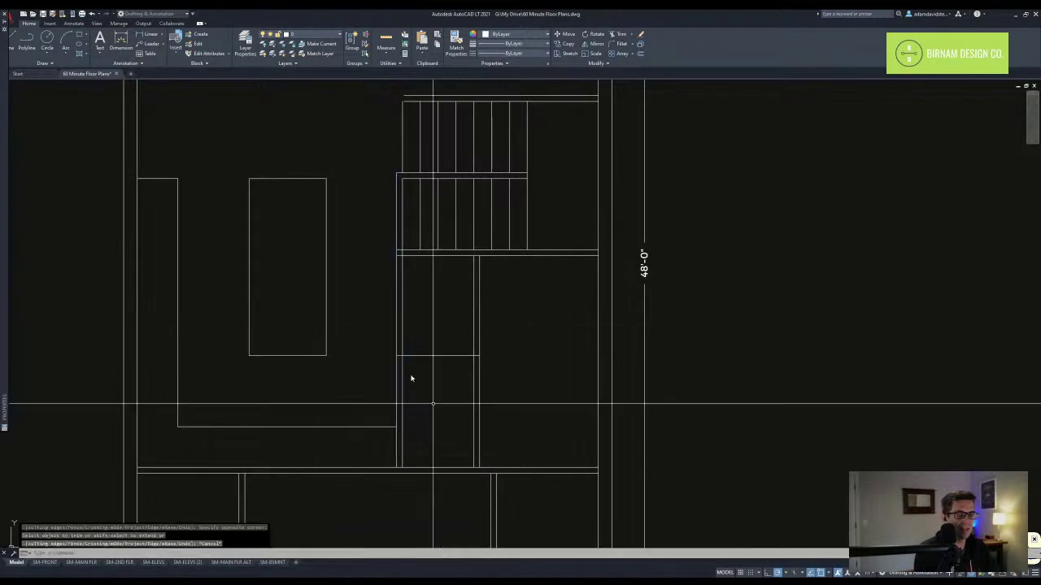
# - Draw a short line capping the partition wall where it meets the kitchen counter front
pyautogui.moveTo(451, 497); pyautogui.dragTo(449, 433, button='middle')
pyautogui.scroll(-2, 449, 433)
pyautogui.press('Escape')
pyautogui.press('Escape')
pyautogui.press('Escape')
pyautogui.scroll(4, 429, 398)
pyautogui.write('l')
pyautogui.press('space')
pyautogui.click(402, 374)
pyautogui.click(412, 375)
pyautogui.press('Escape')
pyautogui.press('Escape')
# - Trim the partition wall between the counter end and the new cross line to open a passage from the kitchen
pyautogui.scroll(-3, 458, 432)
pyautogui.write('tr')
pyautogui.press('space')
pyautogui.press('Escape')
pyautogui.moveTo(473, 404); pyautogui.dragTo(454, 396, button='middle')
# - Offset the new cross line 3.5" toward the stair to form the wall of the small room
pyautogui.write('o')
pyautogui.press('space')
pyautogui.write('3.5')
pyautogui.press('space')
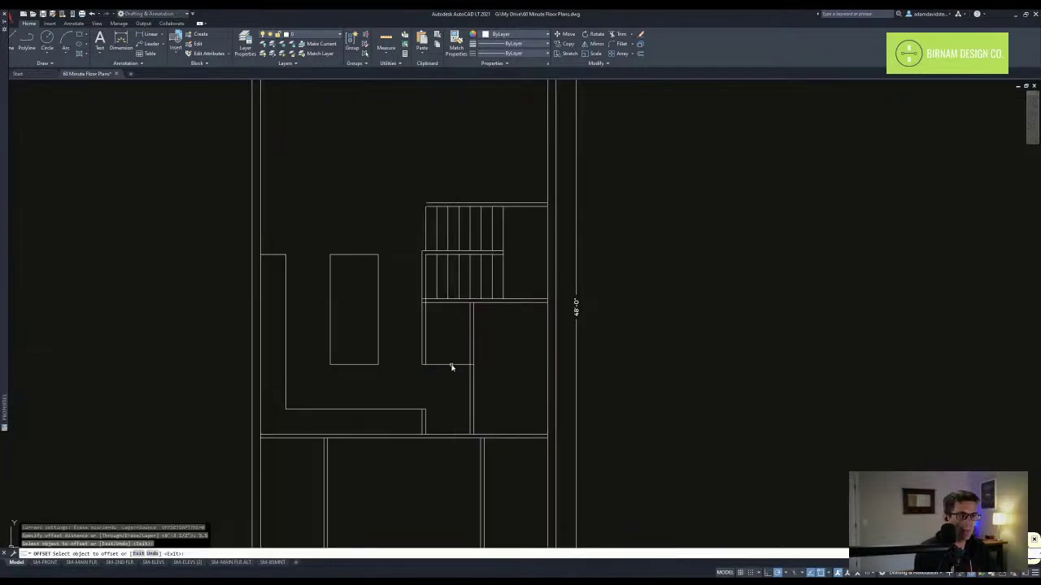
pyautogui.press('Escape')
pyautogui.press('Escape')
# - Look over the whole floor plan, from the lower rooms and kitchen to the open area above the stair
pyautogui.scroll(-1, 476, 390)
pyautogui.scroll(-2, 486, 398)
pyautogui.scroll(2, 486, 399)
pyautogui.scroll(-2, 426, 387)
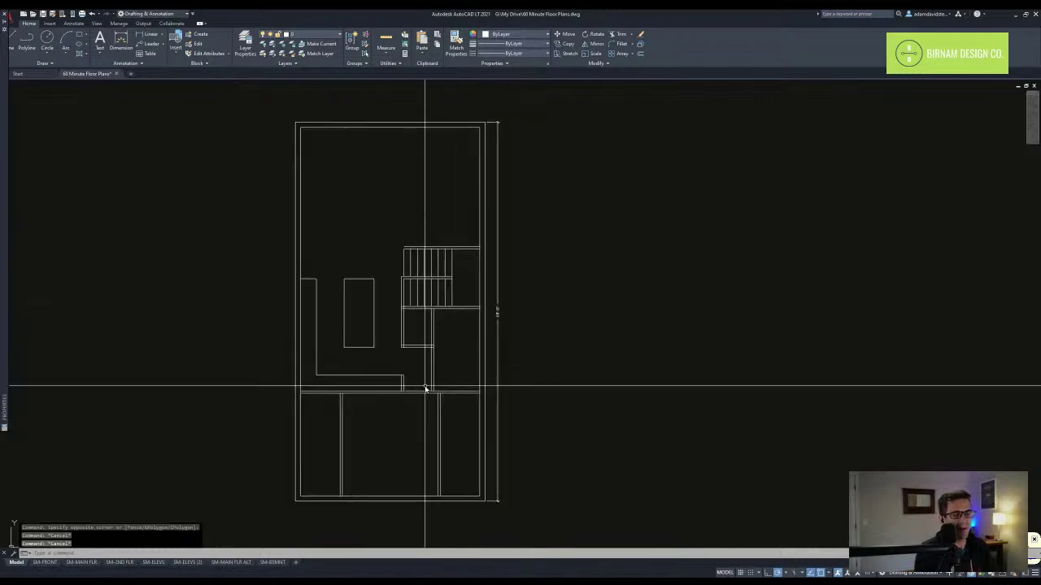
pyautogui.moveTo(425, 386); pyautogui.dragTo(440, 389, button='middle')
pyautogui.press('Escape')
pyautogui.moveTo(468, 423); pyautogui.dragTo(480, 388, button='middle')
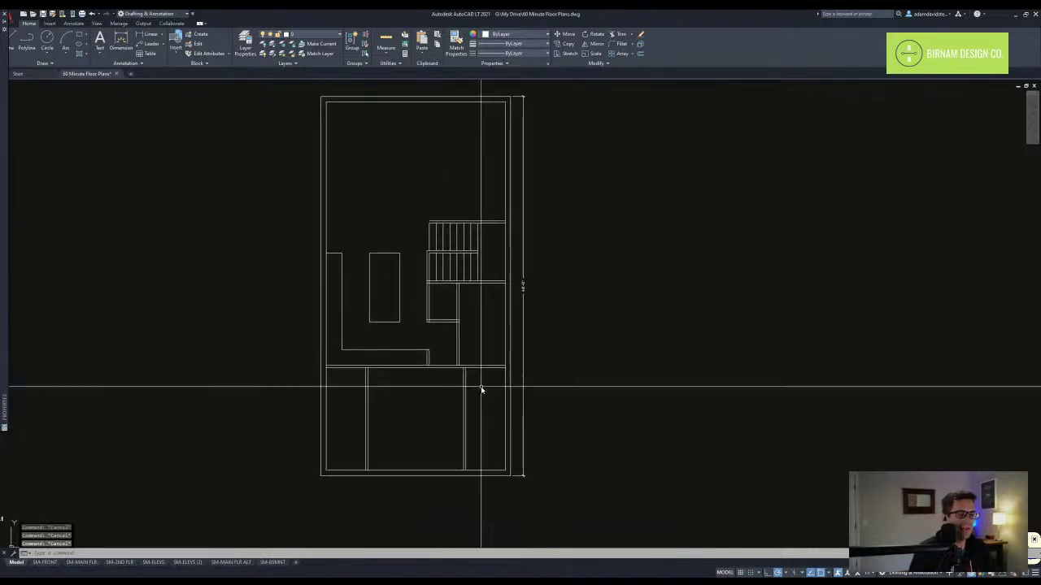
pyautogui.moveTo(463, 293); pyautogui.dragTo(465, 334, button='middle')
pyautogui.moveTo(384, 211); pyautogui.dragTo(386, 333, button='middle')
pyautogui.scroll(2, 368, 265)
pyautogui.scroll(-2, 365, 312)
pyautogui.scroll(-2, 396, 349)
pyautogui.moveTo(407, 367); pyautogui.dragTo(439, 259, button='middle')
pyautogui.scroll(2, 416, 307)
pyautogui.scroll(-2, 429, 260)
pyautogui.scroll(-2, 439, 259)
pyautogui.scroll(4, 420, 211)
pyautogui.scroll(-2, 426, 244)
pyautogui.scroll(-2, 435, 271)
pyautogui.scroll(2, 435, 401)
pyautogui.moveTo(442, 325)
pyautogui.mouseDown(button='middle')
pyautogui.moveTo(435, 401)
pyautogui.moveTo(433, 337)
pyautogui.mouseUp(button='middle')
pyautogui.scroll(4, 426, 415)
pyautogui.moveTo(452, 282); pyautogui.dragTo(446, 492, button='middle')
pyautogui.scroll(-2, 445, 492)
pyautogui.moveTo(452, 313); pyautogui.dragTo(423, 272, button='middle')
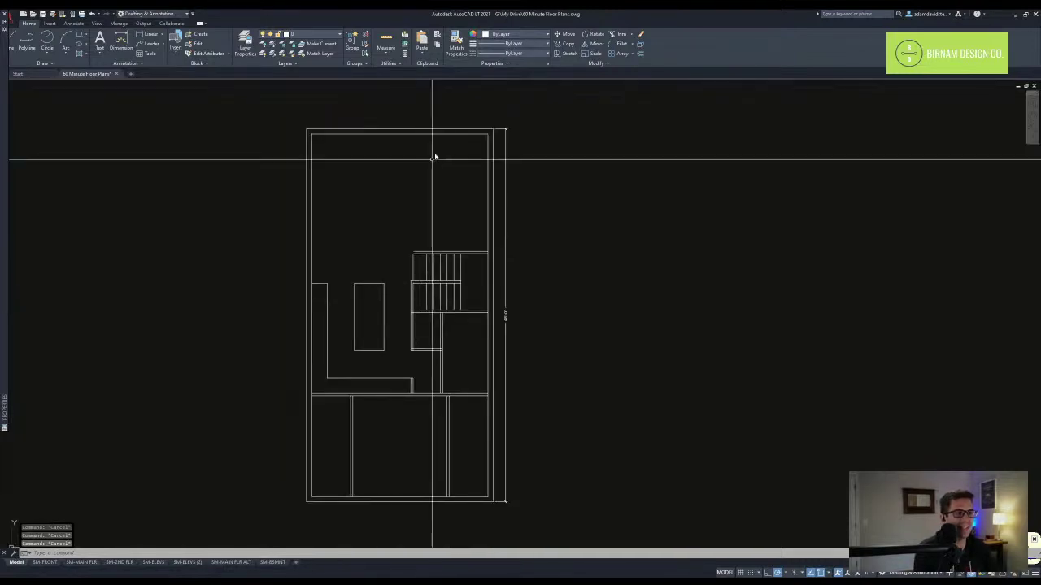
pyautogui.moveTo(435, 157); pyautogui.dragTo(428, 215, button='middle')
pyautogui.write('di')
pyautogui.press('Return')
pyautogui.press('Escape')
# - Copy both lines of the upper end wall 48" down into the open area
pyautogui.moveTo(388, 252); pyautogui.dragTo(396, 280, button='middle')
pyautogui.click(422, 203)
pyautogui.click(397, 152)
pyautogui.write('co')
pyautogui.press('space')
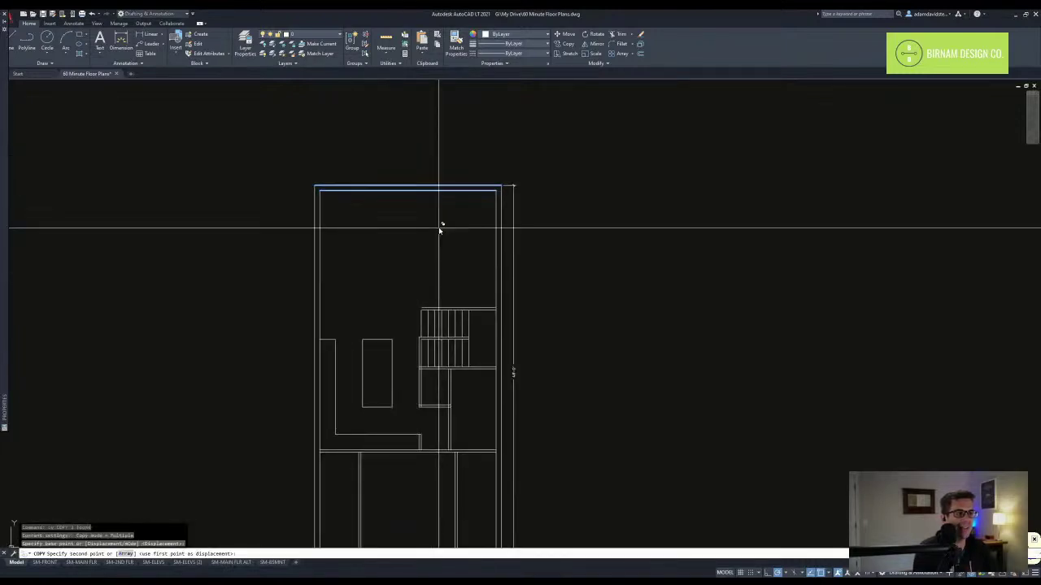
pyautogui.click(439, 234)
pyautogui.press('Return')
pyautogui.moveTo(442, 229); pyautogui.dragTo(449, 279, button='middle')
pyautogui.press('Escape')
pyautogui.press('Escape')
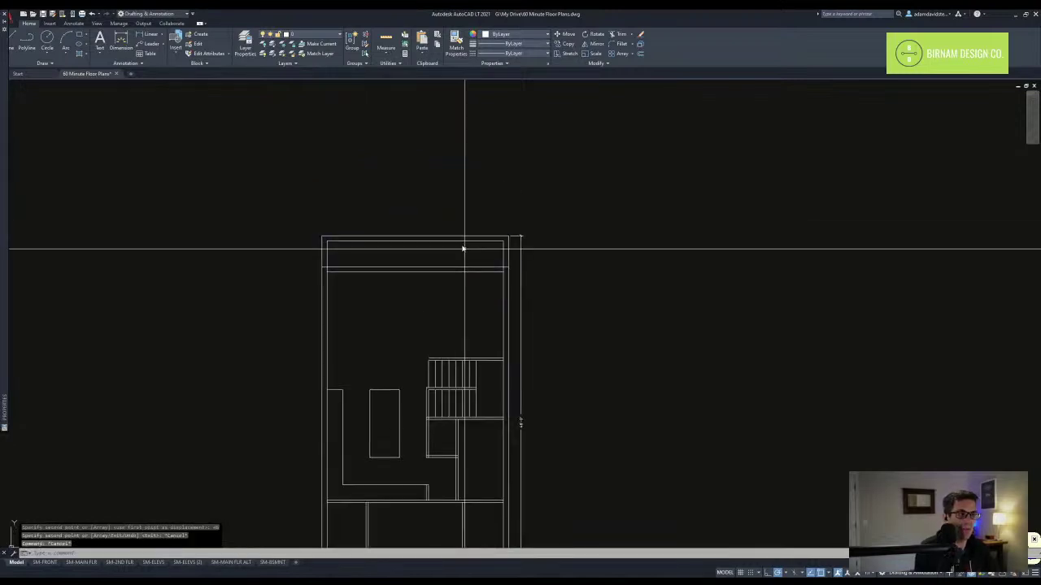
# - Try to draw a dividing line from the midpoint of the copied wall up to the end wall
pyautogui.click(463, 250)
pyautogui.click(455, 207)
pyautogui.press('Escape')
pyautogui.press('Escape')
pyautogui.write('l')
pyautogui.press('space')
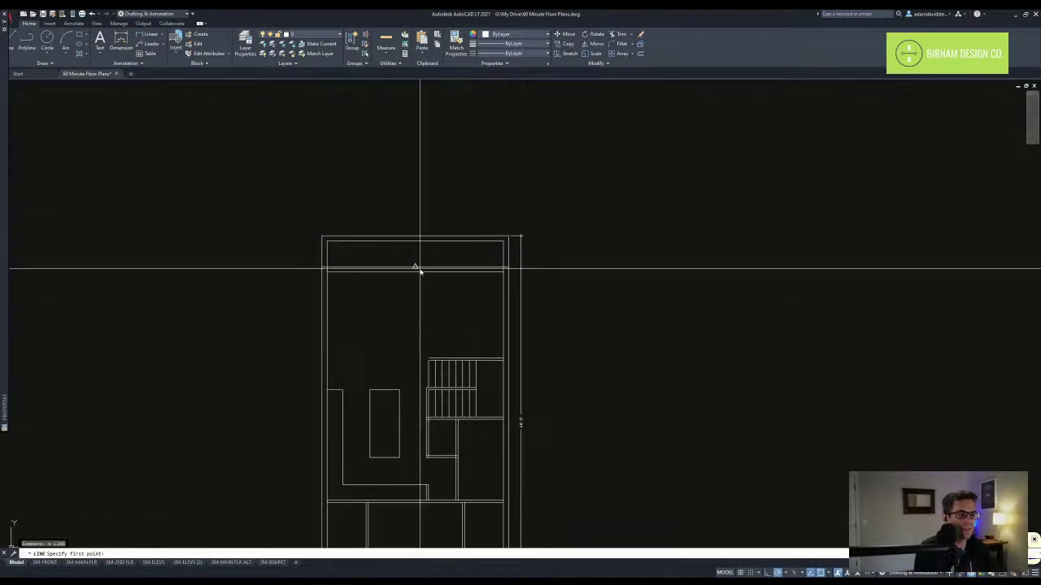
pyautogui.click(416, 272)
pyautogui.press('Escape')
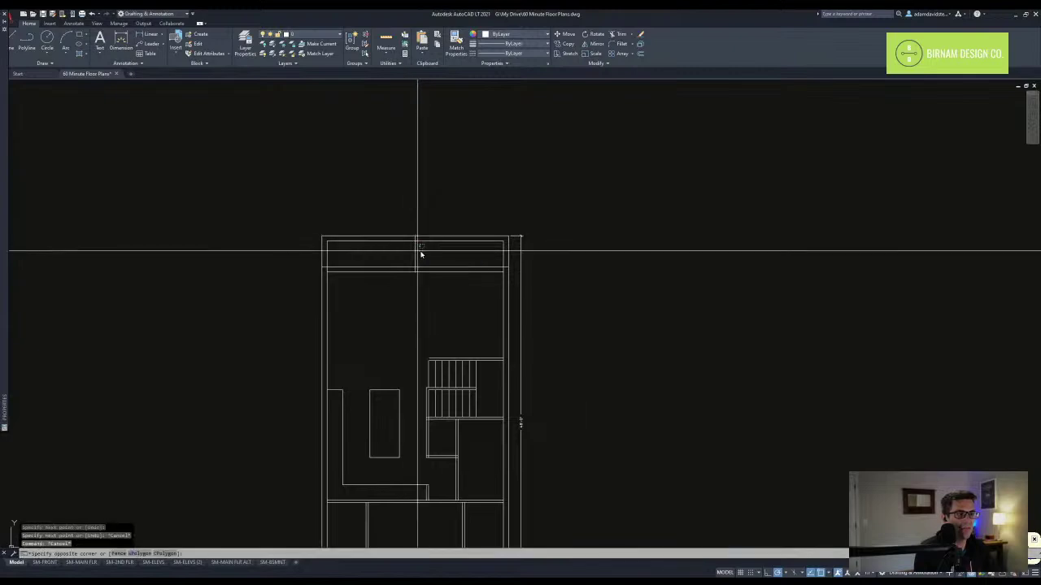
# - Offset the outer line of the kitchen-side exterior wall 12' into the house
pyautogui.write('of')
pyautogui.press('space')
pyautogui.write('1')
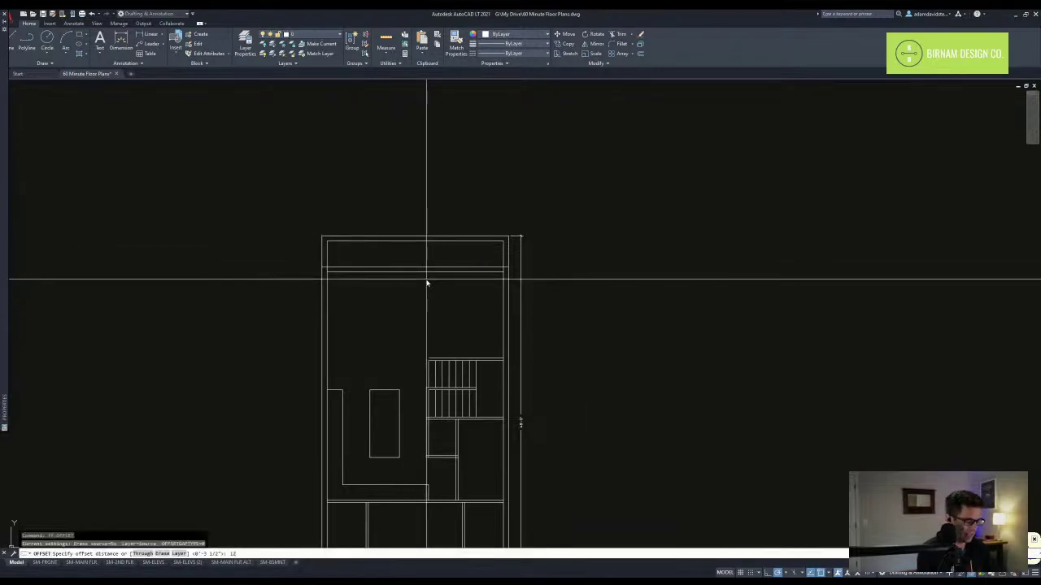
pyautogui.press('space')
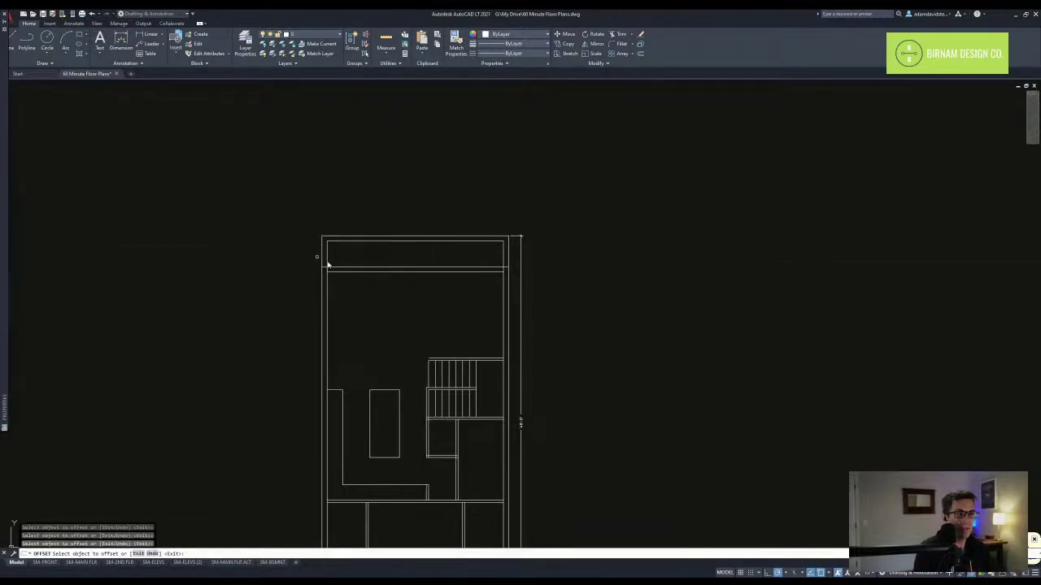
pyautogui.click(322, 253)
pyautogui.click(414, 294)
pyautogui.press('Escape')
pyautogui.press('Escape')
# - Trim the 12' offset line and the wall lines crossing it to shape the stepped corner
pyautogui.write('tr')
pyautogui.press('space')
pyautogui.click(429, 284)
pyautogui.click(400, 228)
pyautogui.press('space')
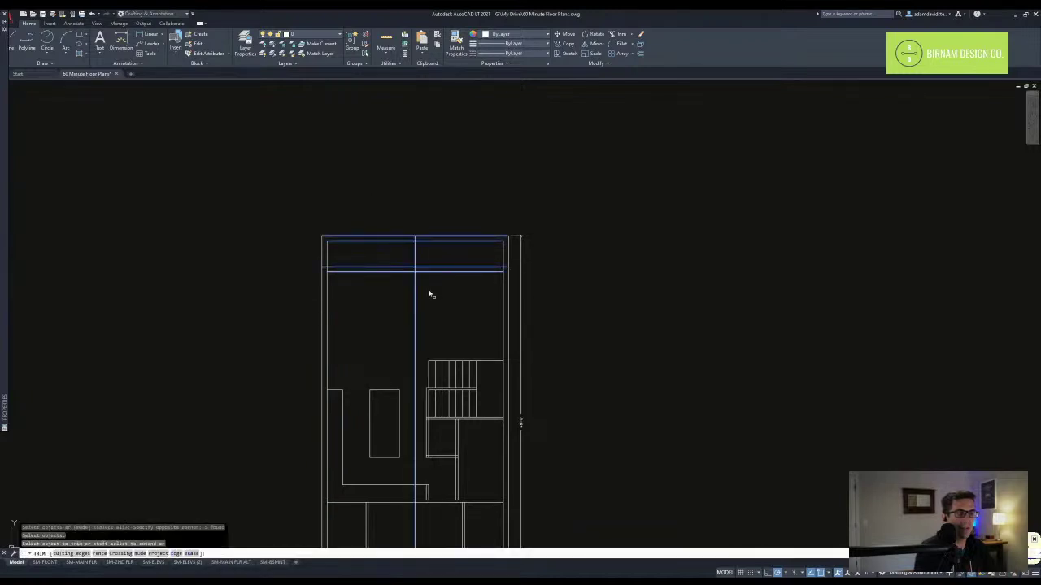
pyautogui.click(402, 245)
pyautogui.press('Escape')
# - Erase the leftover end wall lines outside the stepped corner
pyautogui.press('space')
pyautogui.press('Escape')
pyautogui.click(395, 251)
pyautogui.click(390, 236)
pyautogui.write('e')
pyautogui.press('space')
# - Draw the inner face line of the projecting end wall from the stair-side exterior wall to the step line
pyautogui.write('l')
pyautogui.press('space')
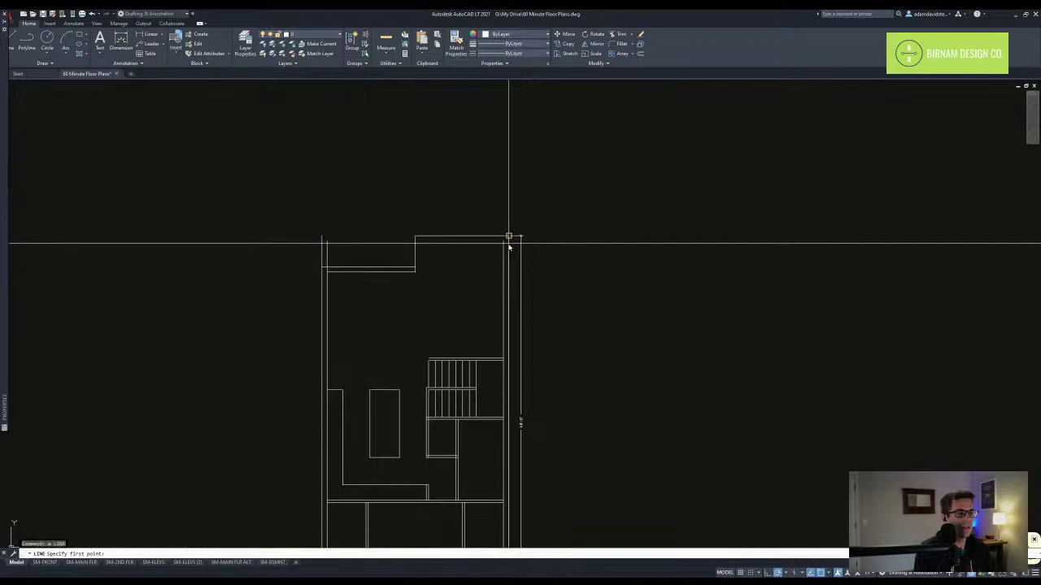
pyautogui.click(415, 241)
pyautogui.press('Escape')
pyautogui.press('Escape')
pyautogui.write('tr')
pyautogui.press('space')
pyautogui.press('Escape')
pyautogui.press('Escape')
# - Stretch the upper ends of the kitchen-side exterior wall lines back to the set-back wall to close the corner
pyautogui.write('s')
pyautogui.press('space')
pyautogui.click(349, 257)
pyautogui.click(313, 224)
pyautogui.press('space')
pyautogui.click(327, 240)
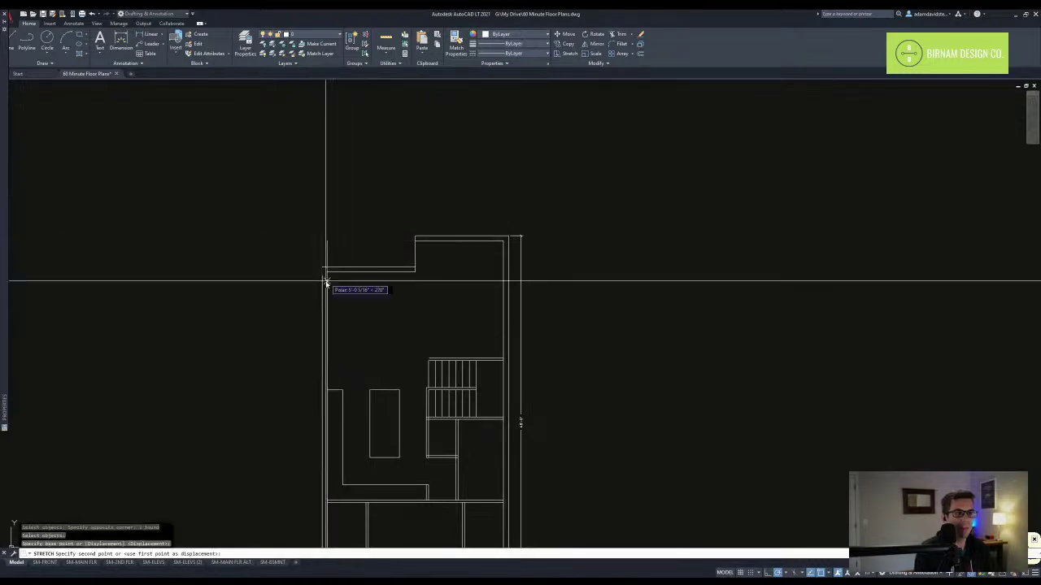
pyautogui.click(327, 271)
pyautogui.press('Escape')
pyautogui.press('Escape')
# - Offset the short step line inward to give it the exterior wall's thickness
pyautogui.moveTo(467, 336); pyautogui.dragTo(458, 317, button='middle')
pyautogui.scroll(-2, 457, 318)
pyautogui.moveTo(453, 404); pyautogui.dragTo(420, 205, button='middle')
pyautogui.moveTo(431, 146); pyautogui.dragTo(424, 223, button='middle')
pyautogui.moveTo(416, 181); pyautogui.dragTo(430, 244, button='middle')
pyautogui.scroll(2, 423, 220)
pyautogui.write('tr')
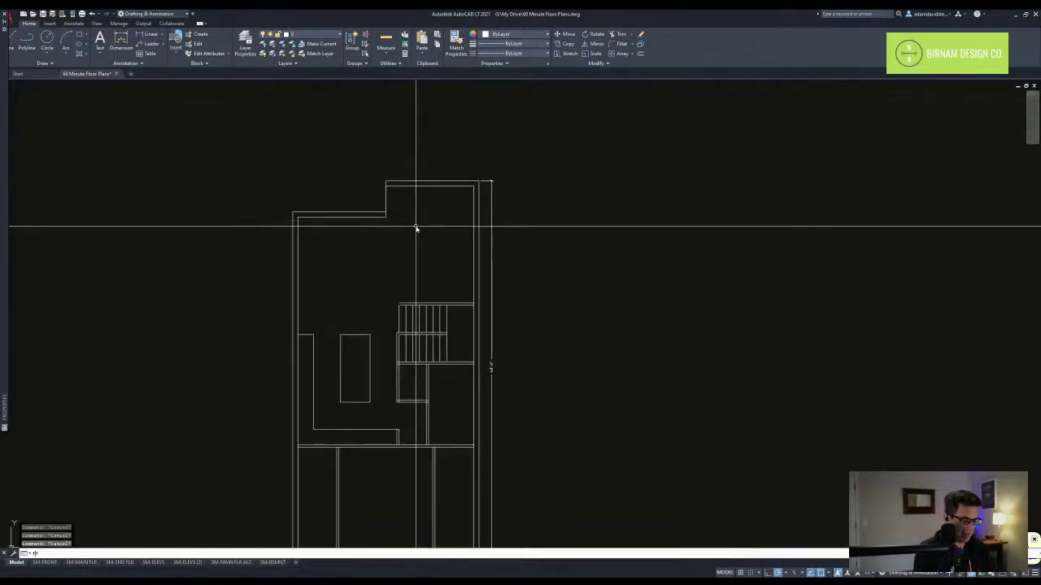
pyautogui.moveTo(427, 202); pyautogui.dragTo(423, 239, button='middle')
pyautogui.press('Escape')
# - Fillet the step wall's lines with the end wall and set-back wall lines to make square corners
pyautogui.write('f')
pyautogui.press('space')
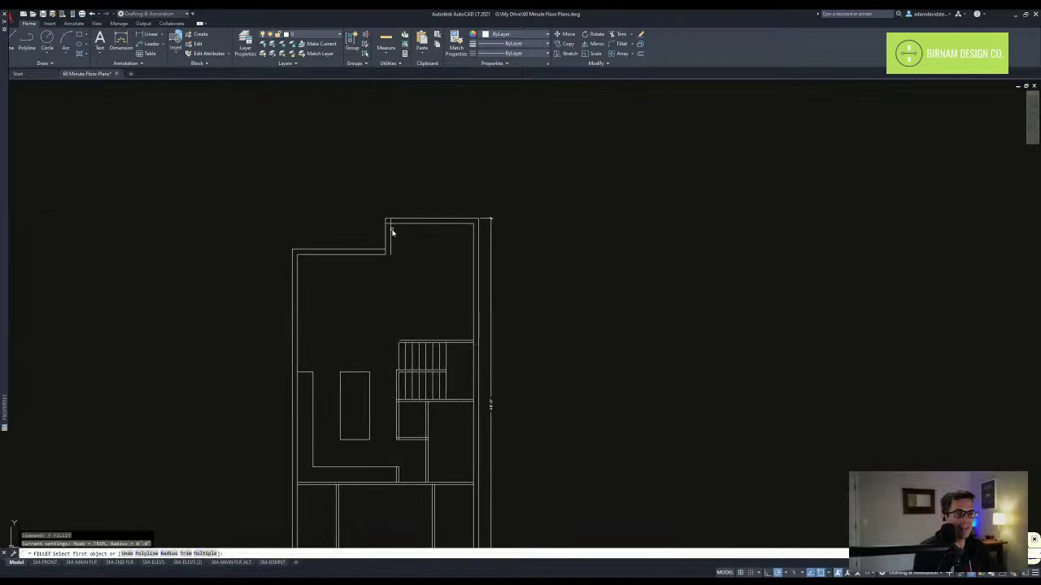
pyautogui.click(393, 234)
pyautogui.press('space')
pyautogui.click(385, 238)
pyautogui.press('space')
pyautogui.click(381, 254)
# - Draw a short line projecting outward from the step's outer corner and move it slightly inward along the end wall
pyautogui.write('l')
pyautogui.press('space')
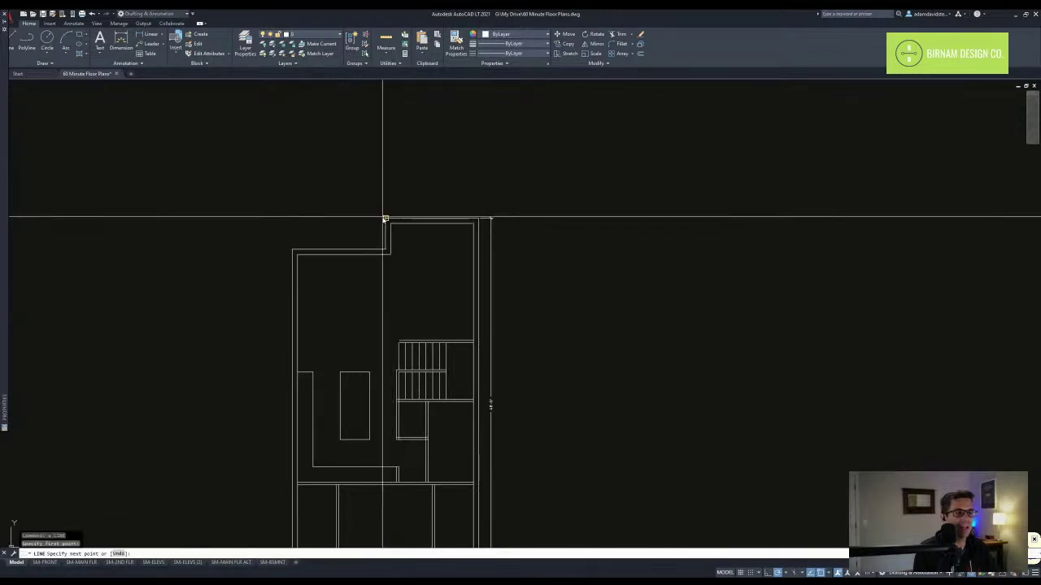
pyautogui.press('space')
pyautogui.click(397, 193)
pyautogui.click(379, 201)
pyautogui.write('m')
pyautogui.press('space')
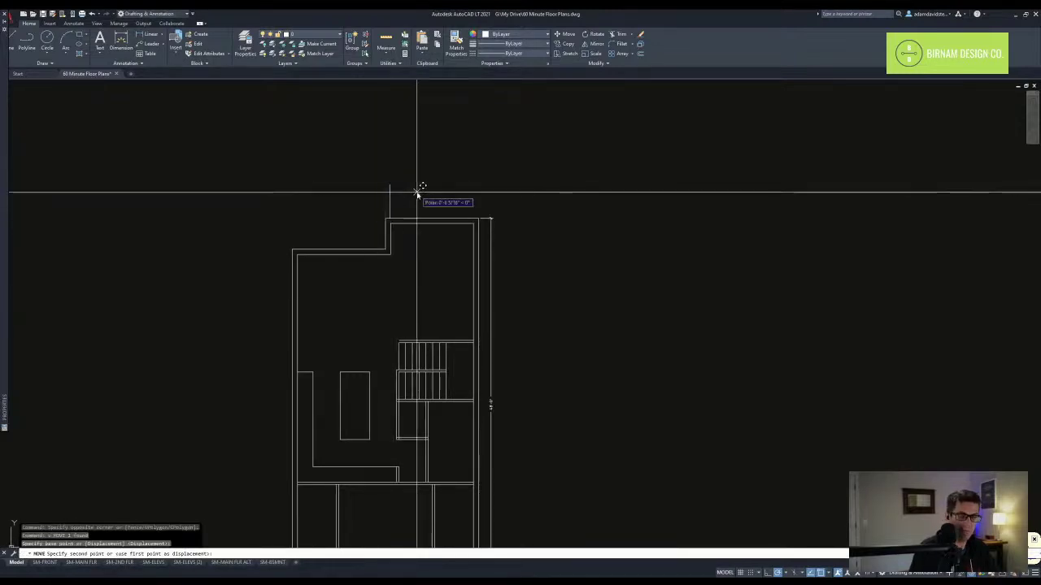
pyautogui.click(424, 205)
pyautogui.press('Escape')
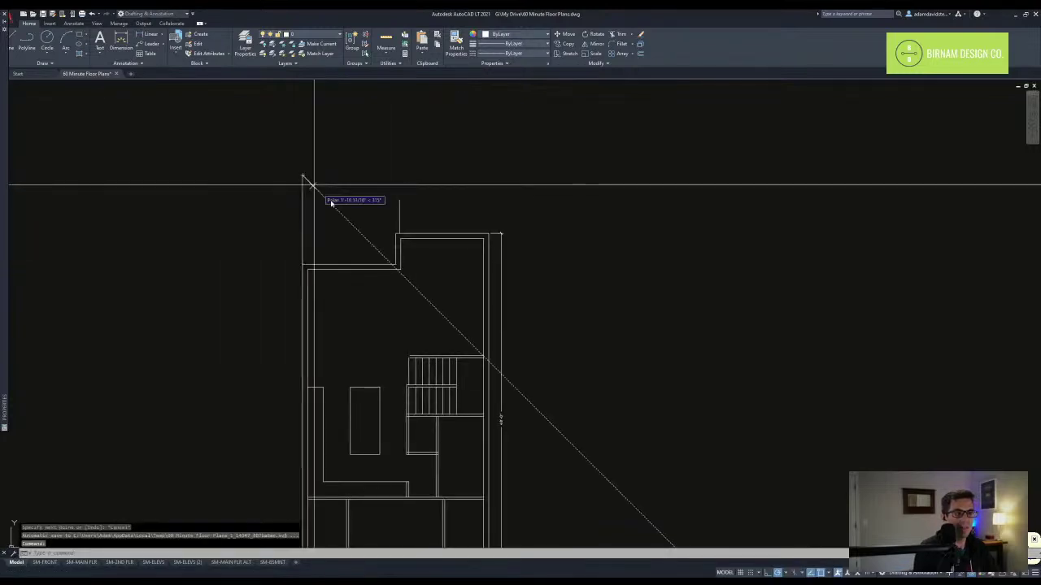
# - Offset the set-back wall's outer line outward by 144 inches
pyautogui.moveTo(331, 204); pyautogui.dragTo(350, 217, button='middle')
pyautogui.write('o')
pyautogui.press('Return')
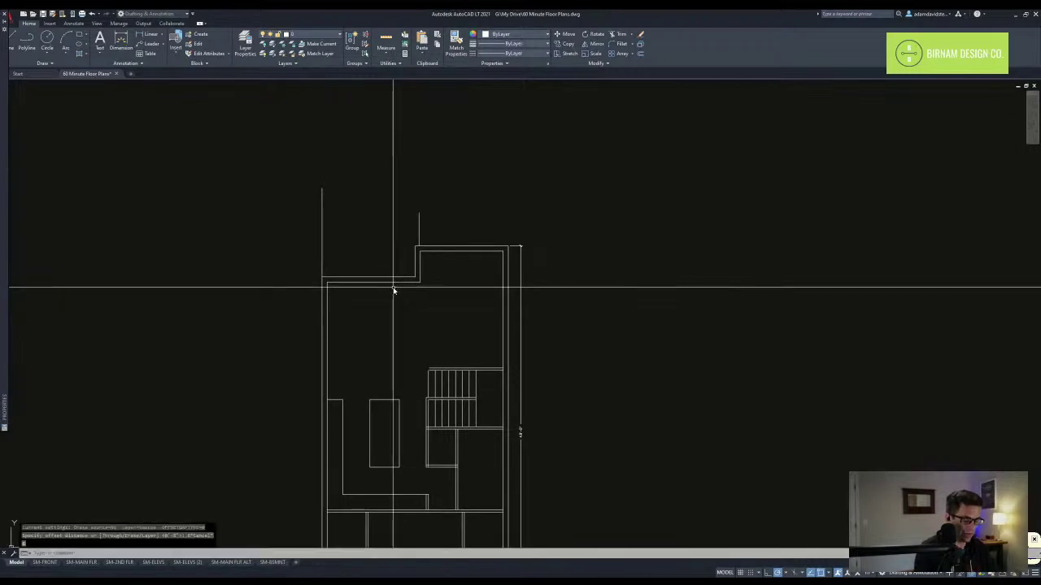
pyautogui.press('BackSpace')
pyautogui.press('Return')
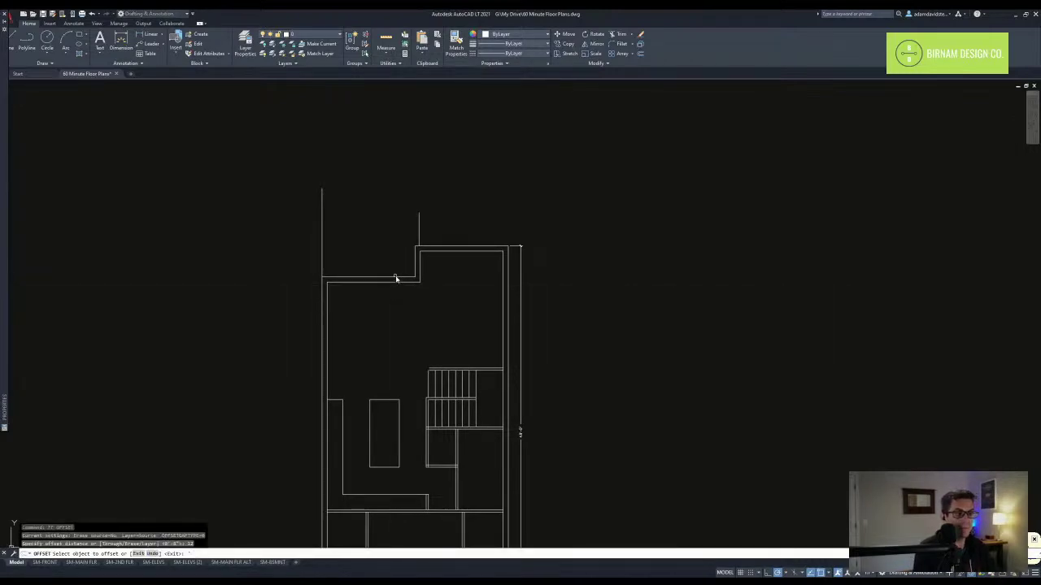
pyautogui.click(394, 278)
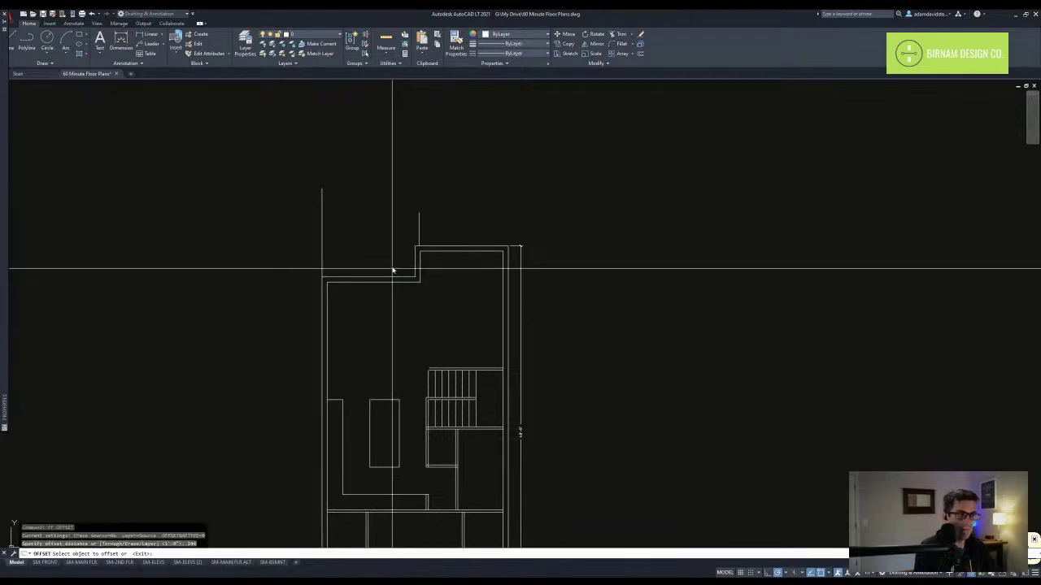
pyautogui.click(411, 199)
pyautogui.press('Escape')
# - Fillet the offset line with the two outward-projecting lines to close the rectangular outline outside the set-back wall
pyautogui.write('f')
pyautogui.press('Return')
pyautogui.click(405, 185)
pyautogui.click(421, 217)
pyautogui.press('Return')
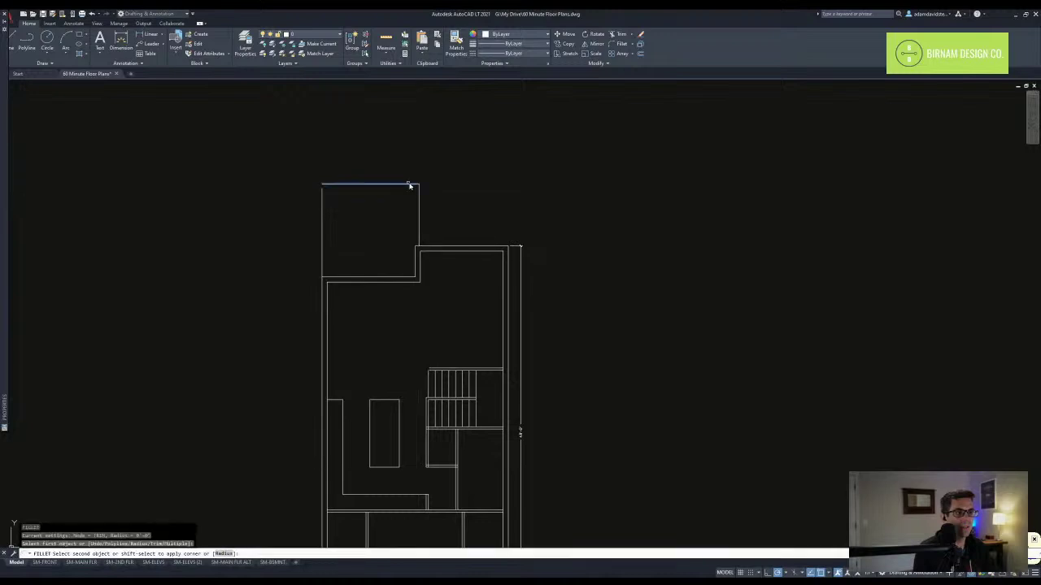
pyautogui.click(322, 195)
# - Measure the inner width of the set-back wall and the depth from the kitchen island to that wall
pyautogui.write('di')
pyautogui.press('Return')
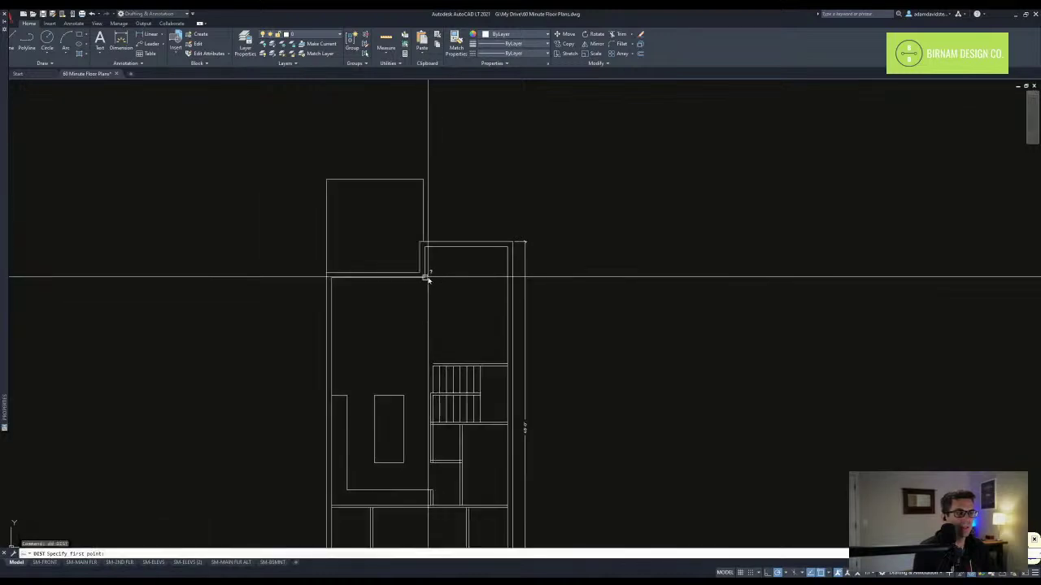
pyautogui.click(332, 276)
pyautogui.press('Escape')
pyautogui.press('Escape')
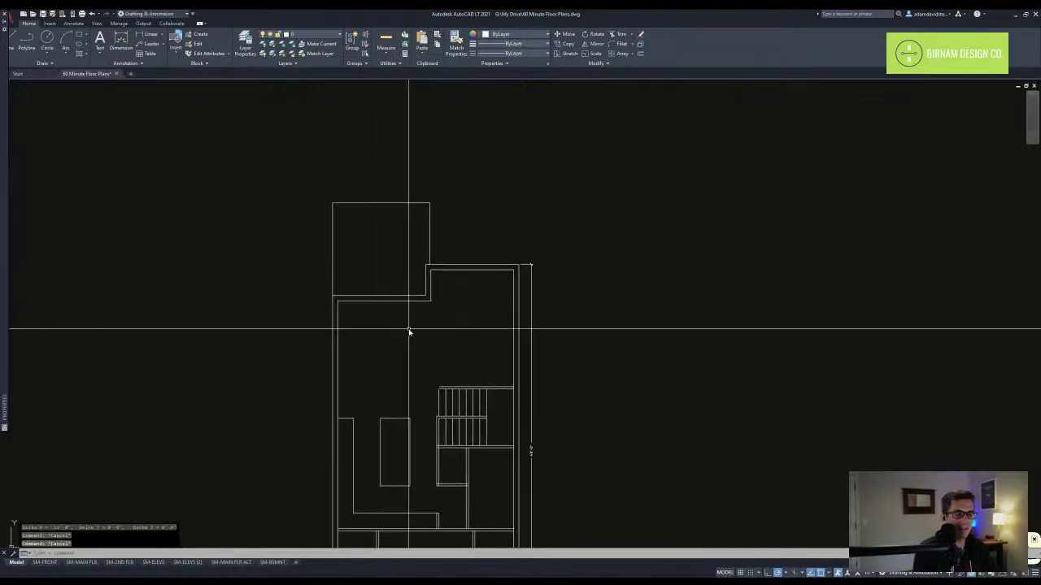
pyautogui.scroll(-1, 409, 333)
pyautogui.scroll(1, 409, 337)
pyautogui.write('di')
pyautogui.press('Return')
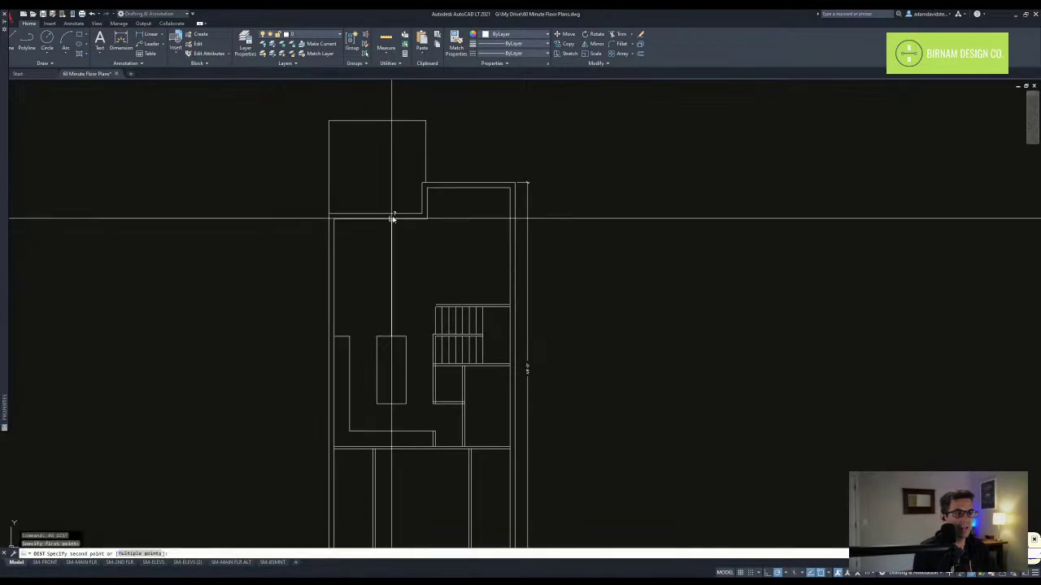
pyautogui.click(393, 218)
pyautogui.press('Escape')
pyautogui.press('Escape')
pyautogui.moveTo(395, 262)
pyautogui.mouseDown(button='middle')
pyautogui.moveTo(439, 305)
pyautogui.moveTo(437, 282)
pyautogui.mouseUp(button='middle')
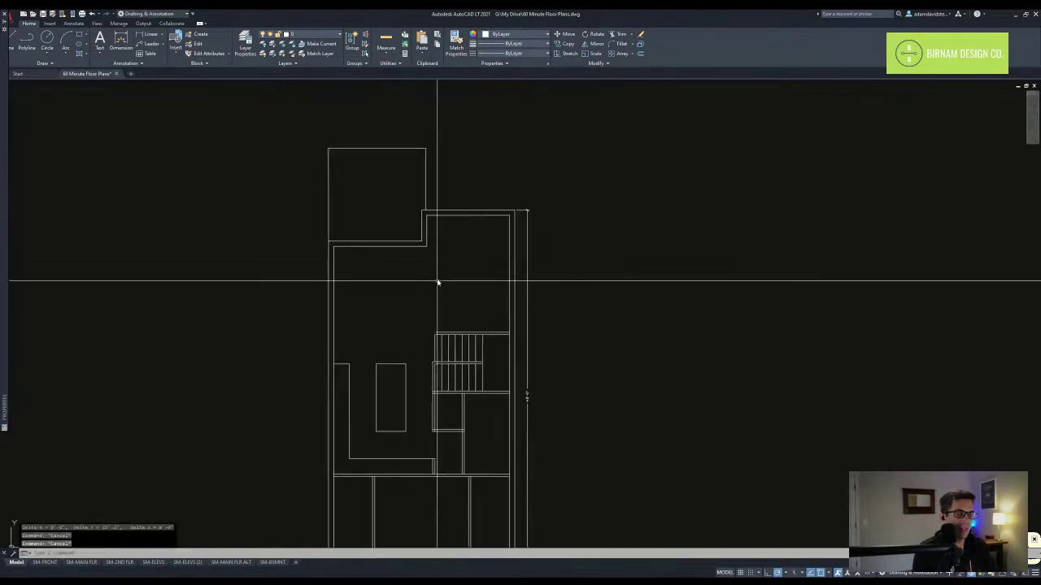
# - Stretch the step wall and the adjoining outer outline 24 inches toward the kitchen-side exterior wall
pyautogui.scroll(-3, 476, 271)
pyautogui.scroll(3, 425, 314)
pyautogui.write('s')
pyautogui.press('Return')
pyautogui.click(453, 301)
pyautogui.click(414, 144)
pyautogui.press('Return')
pyautogui.click(458, 143)
pyautogui.moveTo(435, 311)
pyautogui.mouseDown(button='middle')
pyautogui.moveTo(441, 278)
pyautogui.moveTo(458, 322)
pyautogui.mouseUp(button='middle')
pyautogui.press('Escape')
pyautogui.press('Escape')
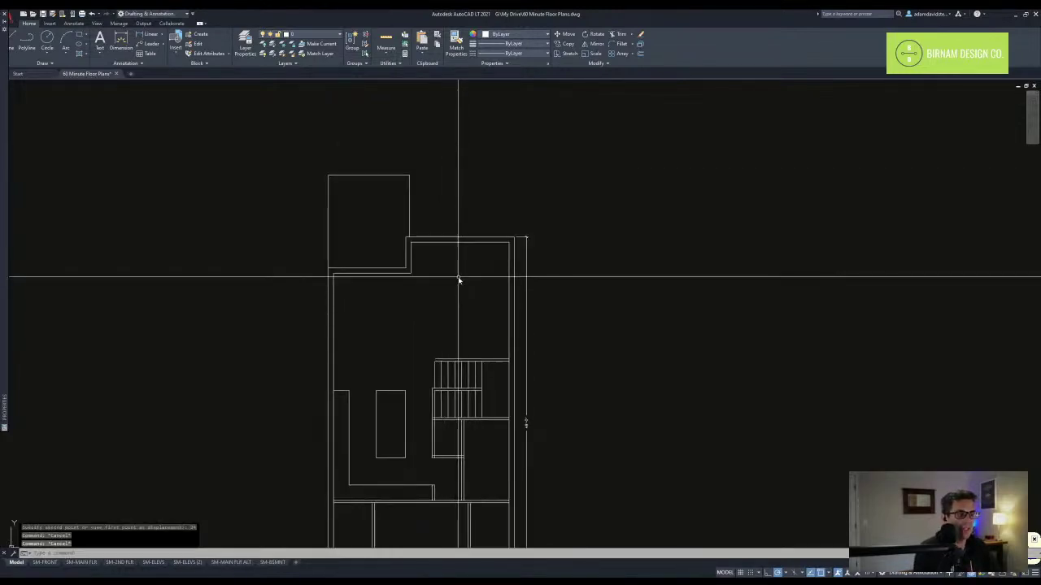
# - Stretch the protruding end wall and its depth dimension outward to an overall depth of 50'-0"
pyautogui.write('s')
pyautogui.press('Return')
pyautogui.click(541, 271)
pyautogui.click(348, 251)
pyautogui.press('Return')
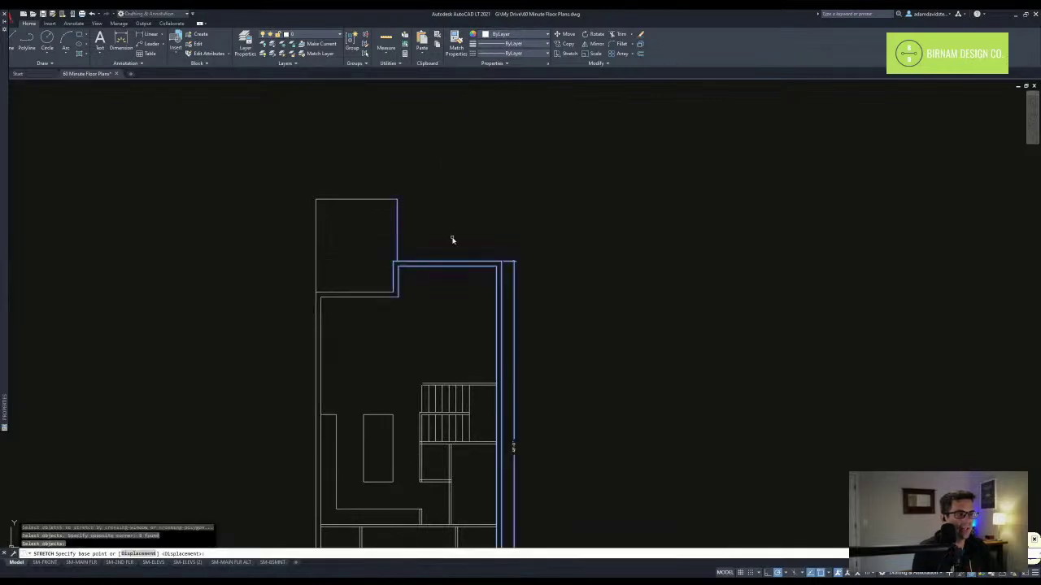
pyautogui.click(453, 240)
pyautogui.press('Return')
pyautogui.press('Escape')
pyautogui.press('Escape')
pyautogui.moveTo(471, 358); pyautogui.dragTo(476, 287, button='middle')
pyautogui.press('Escape')
pyautogui.moveTo(323, 237); pyautogui.dragTo(365, 269, button='middle')
pyautogui.moveTo(452, 322); pyautogui.dragTo(443, 298, button='middle')
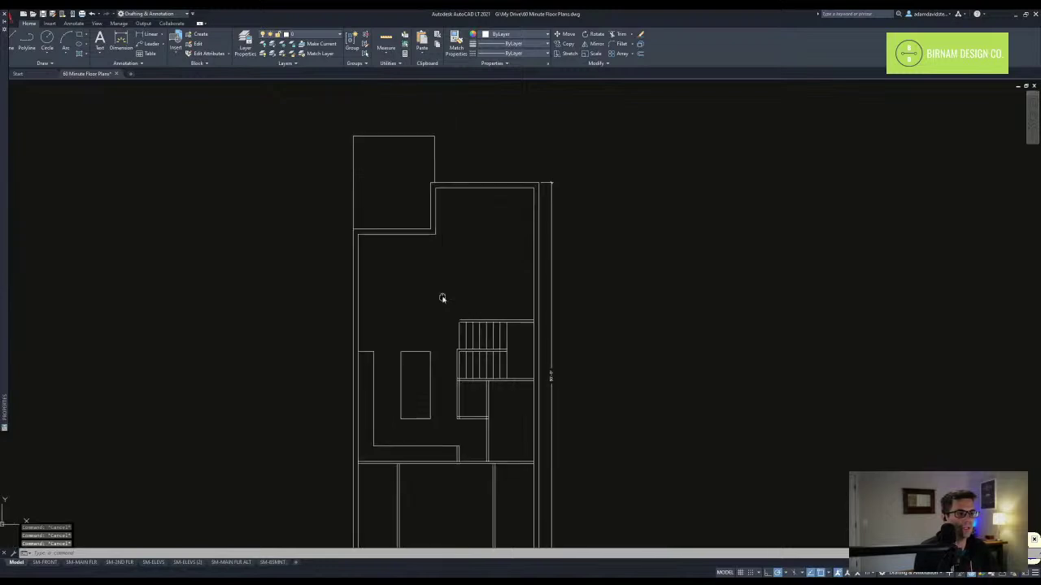
# - Offset the kitchen island's counter-side edge 24 inches inward to mark the island's cabinet depth
pyautogui.write('o')
pyautogui.press('Return')
pyautogui.press('Escape')
pyautogui.press('Escape')
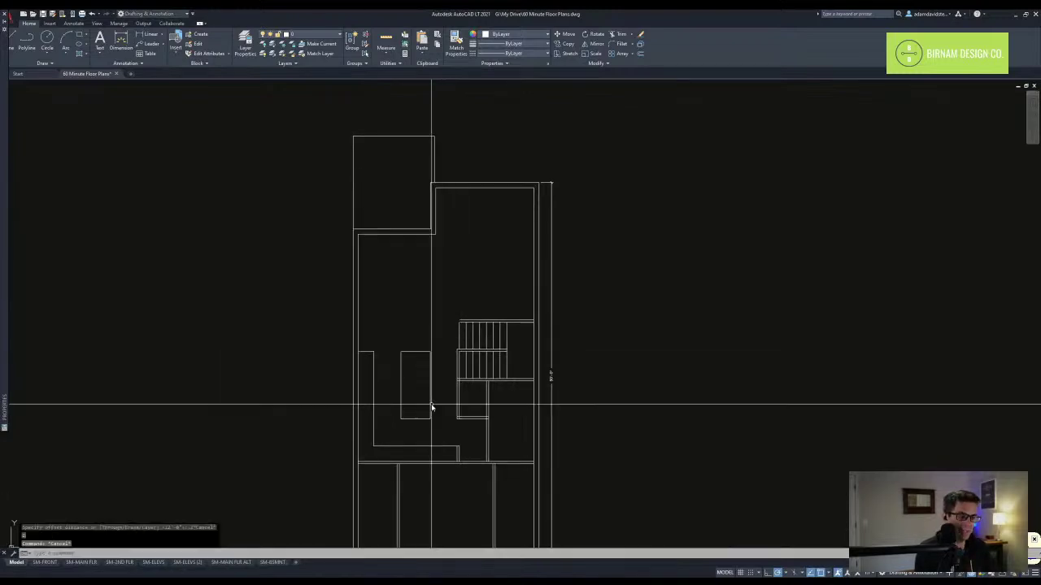
pyautogui.write('o')
pyautogui.press('Return')
pyautogui.write('24')
pyautogui.press('Return')
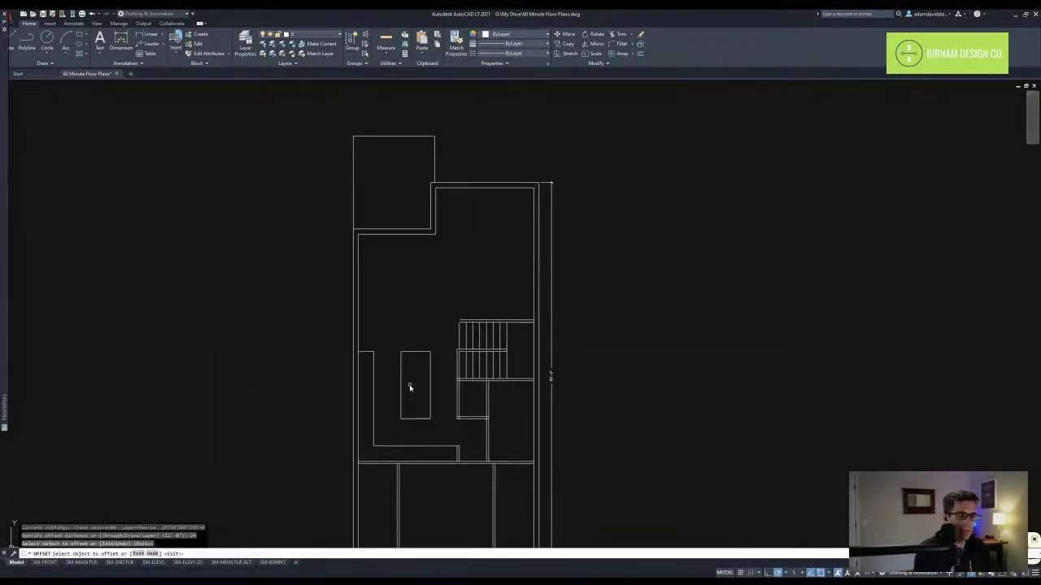
pyautogui.press('Escape')
pyautogui.press('Escape')
pyautogui.scroll(2, 390, 439)
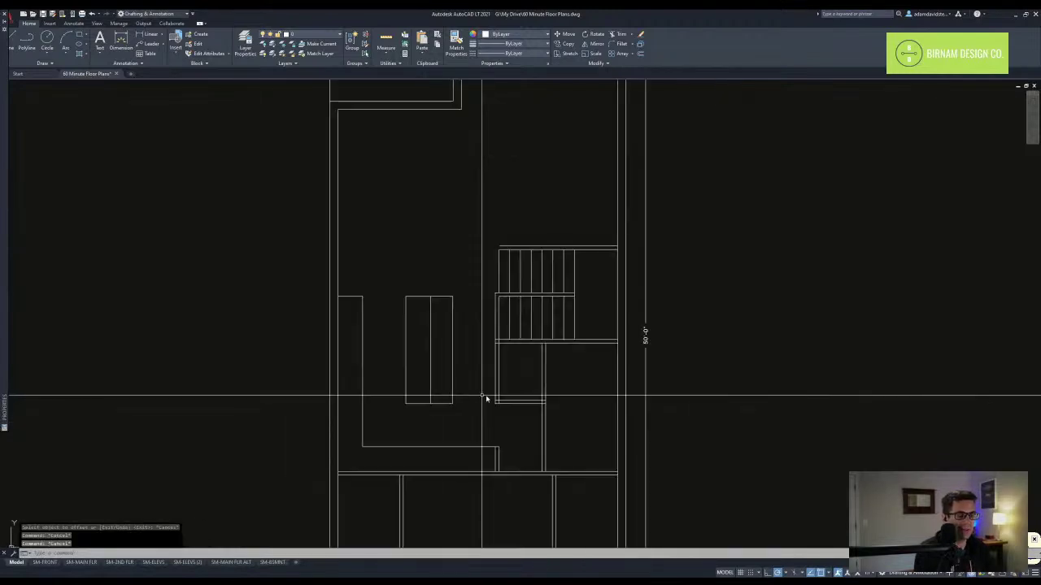
# - Measure the clearance between the wall beside the stair and the kitchen island
pyautogui.scroll(2, 491, 365)
pyautogui.write('di')
pyautogui.press('Return')
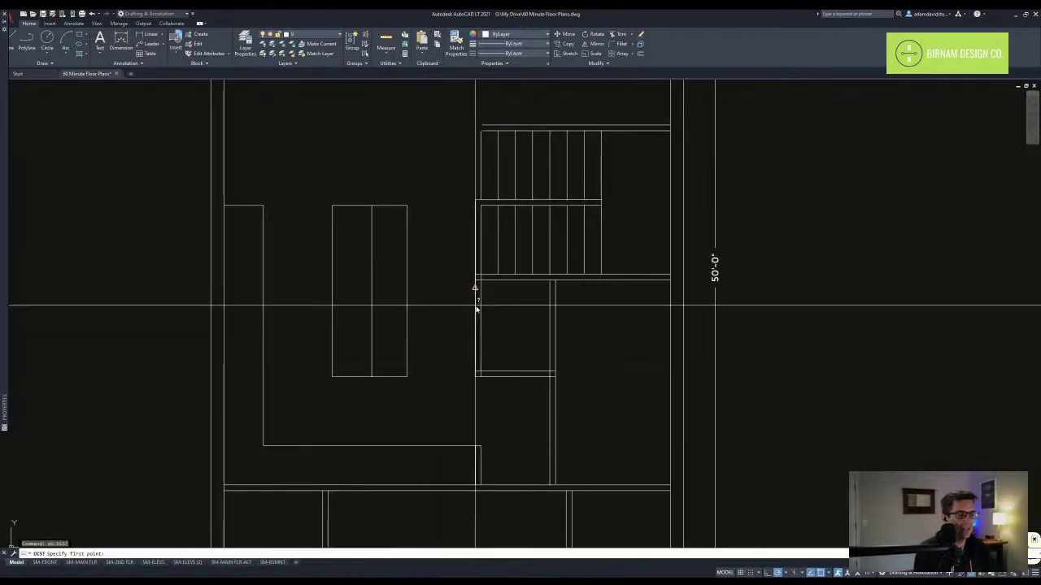
pyautogui.click(406, 279)
pyautogui.moveTo(425, 329); pyautogui.dragTo(433, 357, button='middle')
pyautogui.press('Escape')
pyautogui.press('Escape')
# - Stretch the island's stair-side edge 6 inches inward to narrow the island
pyautogui.write('st')
pyautogui.press('Return')
pyautogui.click(423, 417)
pyautogui.click(399, 171)
pyautogui.press('Return')
pyautogui.click(427, 163)
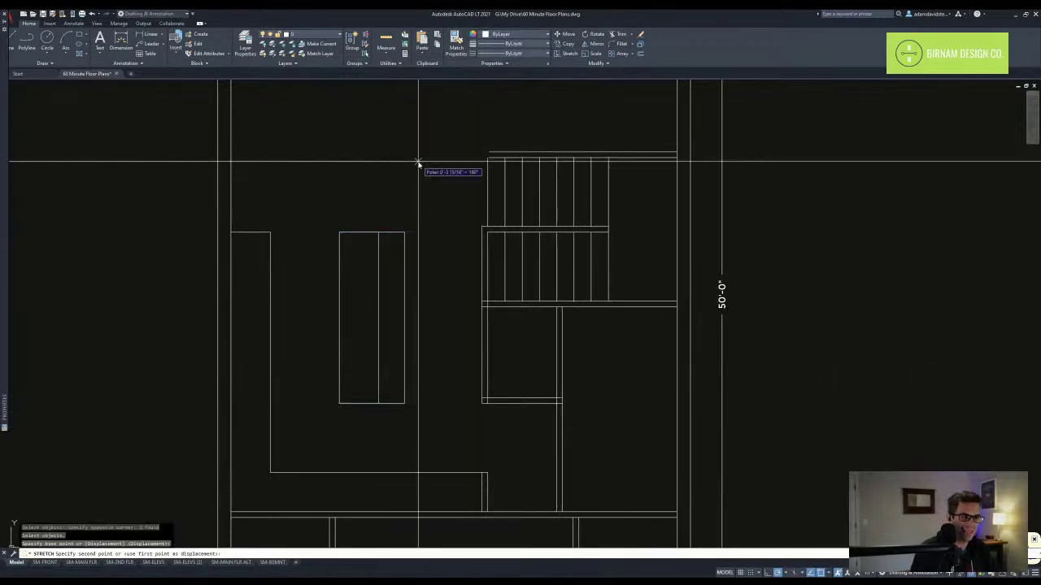
pyautogui.press('Escape')
pyautogui.press('Escape')
pyautogui.scroll(-2, 409, 424)
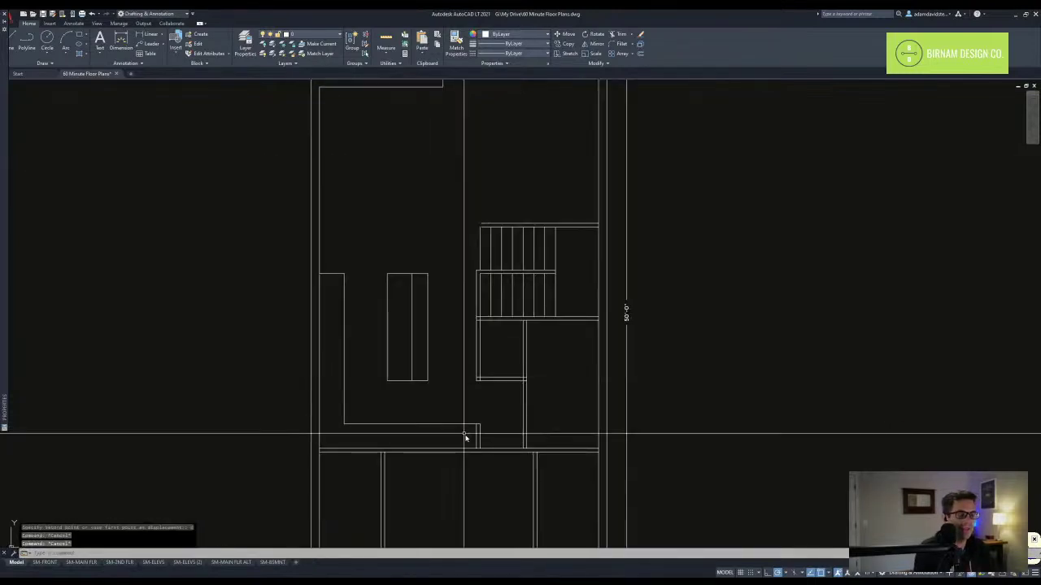
pyautogui.moveTo(464, 433); pyautogui.dragTo(426, 390, button='middle')
pyautogui.moveTo(464, 330); pyautogui.dragTo(490, 387, button='middle')
pyautogui.press('Escape')
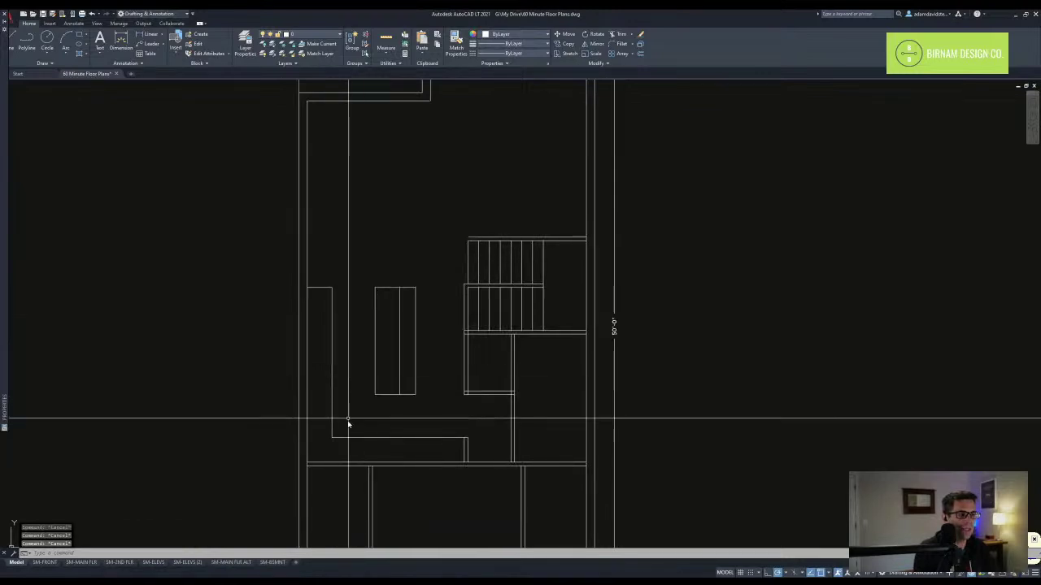
pyautogui.click(349, 419)
pyautogui.press('Escape')
pyautogui.moveTo(418, 402); pyautogui.dragTo(423, 376, button='middle')
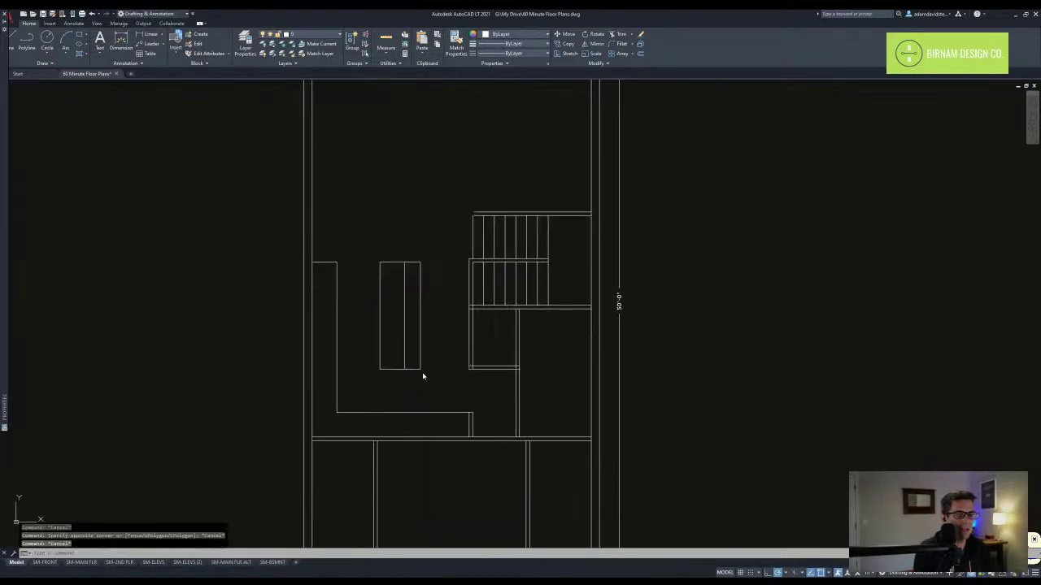
pyautogui.click(358, 387)
pyautogui.click(436, 235)
pyautogui.press('Escape')
pyautogui.press('Escape')
pyautogui.click(372, 378)
pyautogui.press('Escape')
pyautogui.click(294, 383)
pyautogui.press('Escape')
# - Copy the set of furniture, appliance and fixture blocks to the empty area beside the main floor plan
pyautogui.moveTo(465, 413); pyautogui.dragTo(435, 350, button='middle')
pyautogui.scroll(-3, 435, 352)
pyautogui.scroll(-2, 416, 318)
pyautogui.moveTo(398, 269)
pyautogui.mouseDown(button='middle')
pyautogui.moveTo(413, 309)
pyautogui.moveTo(509, 404)
pyautogui.mouseUp(button='middle')
pyautogui.scroll(-2, 410, 318)
pyautogui.scroll(-3, 496, 342)
pyautogui.moveTo(479, 285); pyautogui.dragTo(545, 546, button='middle')
pyautogui.scroll(5, 642, 244)
pyautogui.moveTo(638, 272); pyautogui.dragTo(591, 84, button='middle')
pyautogui.scroll(4, 599, 384)
pyautogui.moveTo(600, 386); pyautogui.dragTo(428, 374, button='middle')
pyautogui.click(617, 486)
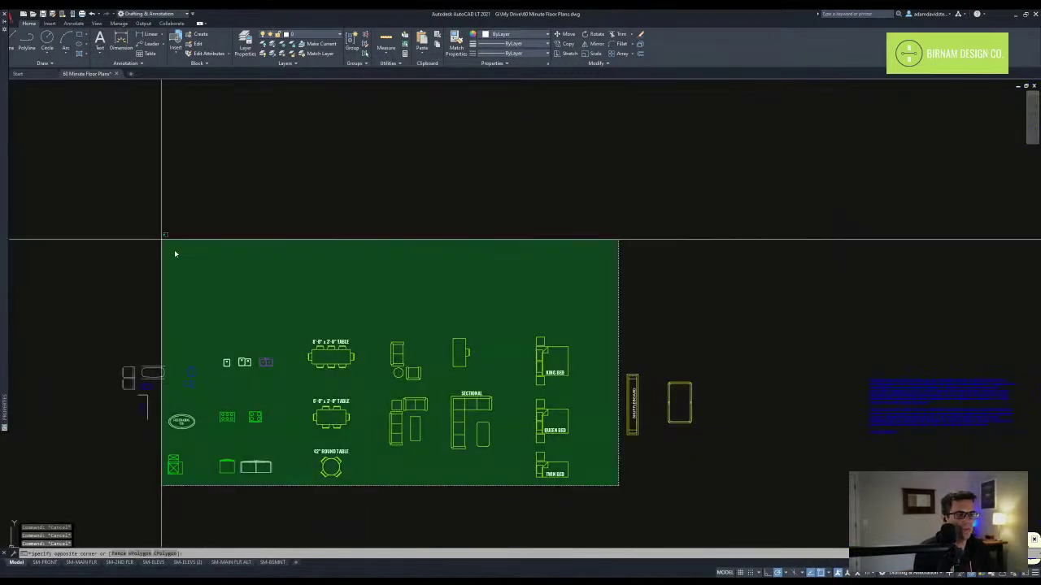
pyautogui.click(80, 247)
pyautogui.write('cv')
pyautogui.press('space')
pyautogui.click(374, 400)
pyautogui.scroll(-8, 374, 400)
pyautogui.moveTo(423, 488); pyautogui.dragTo(419, 163, button='middle')
pyautogui.moveTo(370, 107); pyautogui.dragTo(392, 229, button='middle')
pyautogui.scroll(4, 393, 228)
pyautogui.scroll(1, 473, 271)
pyautogui.click(546, 252)
pyautogui.press('Escape')
pyautogui.press('Escape')
pyautogui.scroll(1, 505, 197)
pyautogui.click(495, 301)
pyautogui.write('v')
pyautogui.press('space')
pyautogui.moveTo(504, 318); pyautogui.dragTo(869, 452, button='middle')
pyautogui.press('Escape')
# - Move the 8'-0" x 3'-0" table block into the space between the kitchen island and the set-back wall
pyautogui.scroll(-2, 508, 263)
pyautogui.moveTo(509, 263); pyautogui.dragTo(552, 282, button='middle')
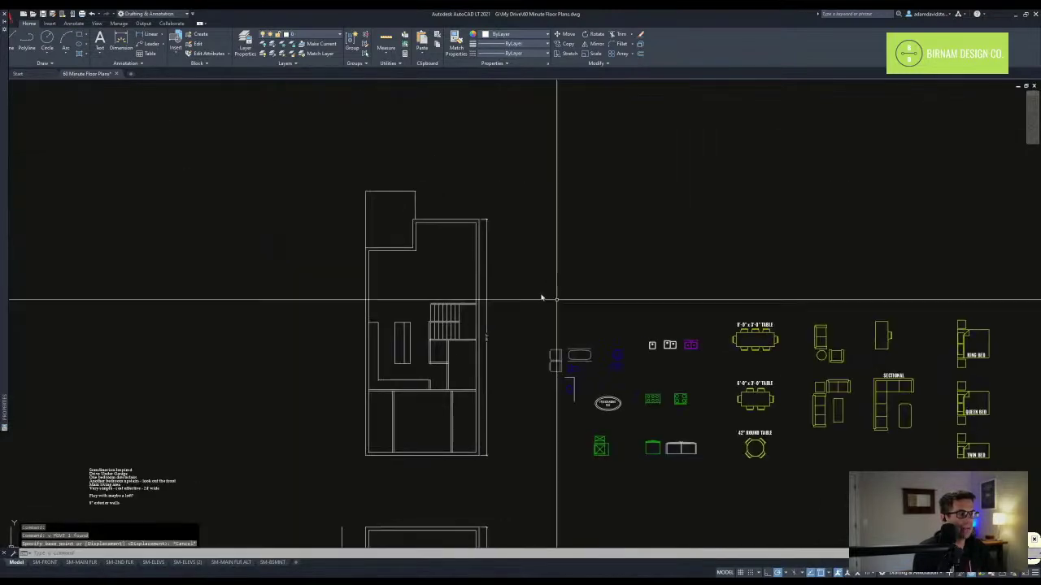
pyautogui.scroll(2, 744, 329)
pyautogui.click(807, 351)
pyautogui.write('v')
pyautogui.press('space')
pyautogui.click(808, 351)
pyautogui.click(255, 260)
pyautogui.press('Escape')
# - Rotate the 8'-0" x 3'-0" table so its length runs roughly along the depth of the house
pyautogui.click(240, 239)
pyautogui.write('ro')
pyautogui.press('space')
pyautogui.click(248, 248)
pyautogui.click(250, 243)
pyautogui.press('Escape')
pyautogui.press('Escape')
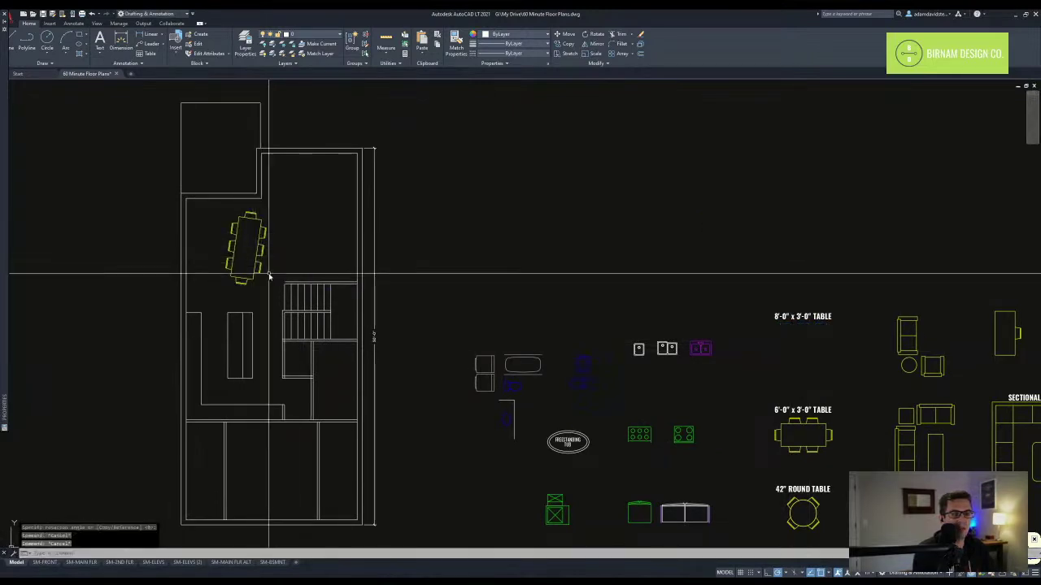
# - Delete the 8'-0" table from the plan and move the 6'-0" x 3'-0" table block into its place
pyautogui.click(270, 275)
pyautogui.click(255, 265)
pyautogui.press('Delete')
pyautogui.click(795, 465)
pyautogui.click(772, 435)
pyautogui.write('v')
pyautogui.press('space')
pyautogui.click(795, 442)
pyautogui.click(226, 254)
pyautogui.press('Escape')
# - Rotate the 6'-0" x 3'-0" table to run lengthwise with the house and shift it slightly toward the kitchen-side wall and island
pyautogui.click(235, 266)
pyautogui.click(217, 248)
pyautogui.click(235, 291)
pyautogui.click(235, 280)
pyautogui.click(225, 243)
pyautogui.write('m')
pyautogui.press('space')
pyautogui.click(300, 223)
pyautogui.click(289, 234)
pyautogui.press('Escape')
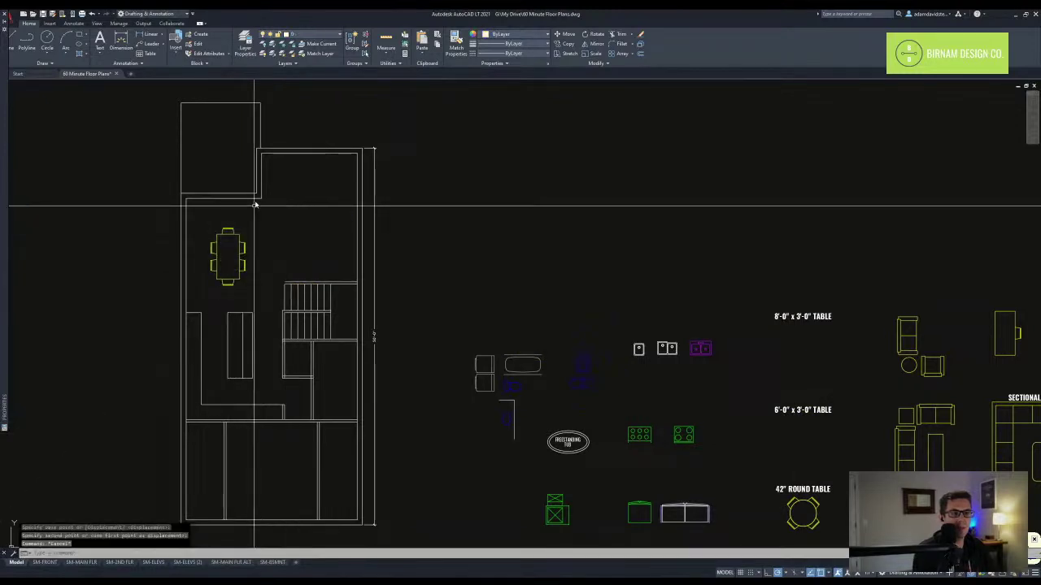
# - Draw a line across the middle of the set-back wall by the dining table and copy it to both sides as jambs
pyautogui.write('l')
pyautogui.scroll(2, 212, 204)
pyautogui.click(223, 200)
pyautogui.click(223, 208)
pyautogui.press('space')
pyautogui.click(216, 216)
pyautogui.click(228, 177)
pyautogui.write('co')
pyautogui.click(229, 171)
pyautogui.press('space')
# - Trim the set-back wall's inner line between the two outer jamb lines to form the opening
pyautogui.write('tr')
pyautogui.click(200, 220)
pyautogui.click(173, 190)
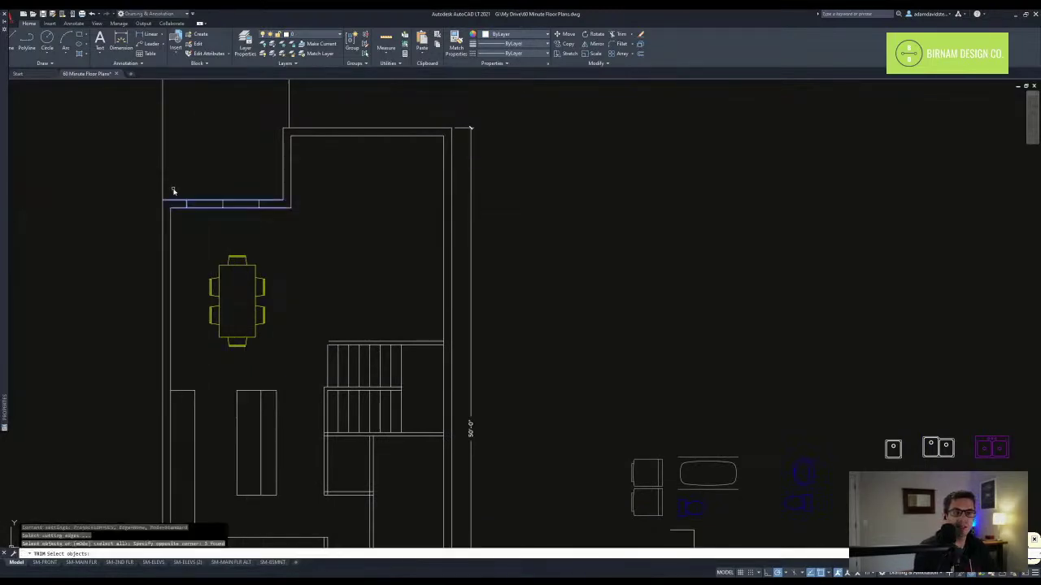
pyautogui.click(252, 197)
pyautogui.press('Escape')
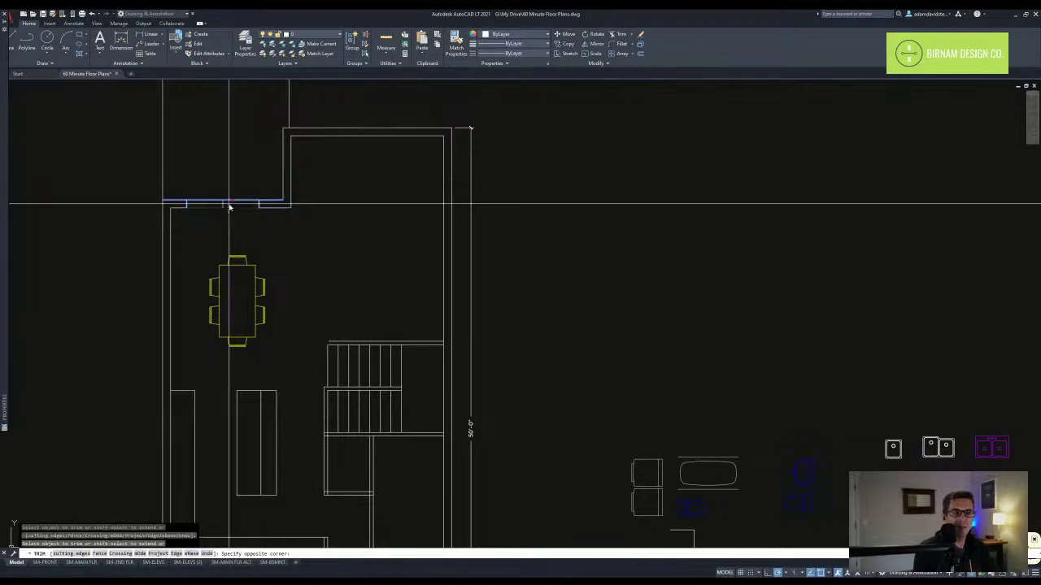
# - Move the sofa, loveseat, side table and coffee table group from the furniture library into the living room
pyautogui.scroll(-2, 353, 223)
pyautogui.moveTo(770, 398); pyautogui.dragTo(477, 246, button='middle')
pyautogui.click(684, 400)
pyautogui.click(588, 298)
pyautogui.write('m')
pyautogui.click(628, 347)
pyautogui.moveTo(121, 171); pyautogui.dragTo(423, 335, button='middle')
pyautogui.scroll(-1, 419, 332)
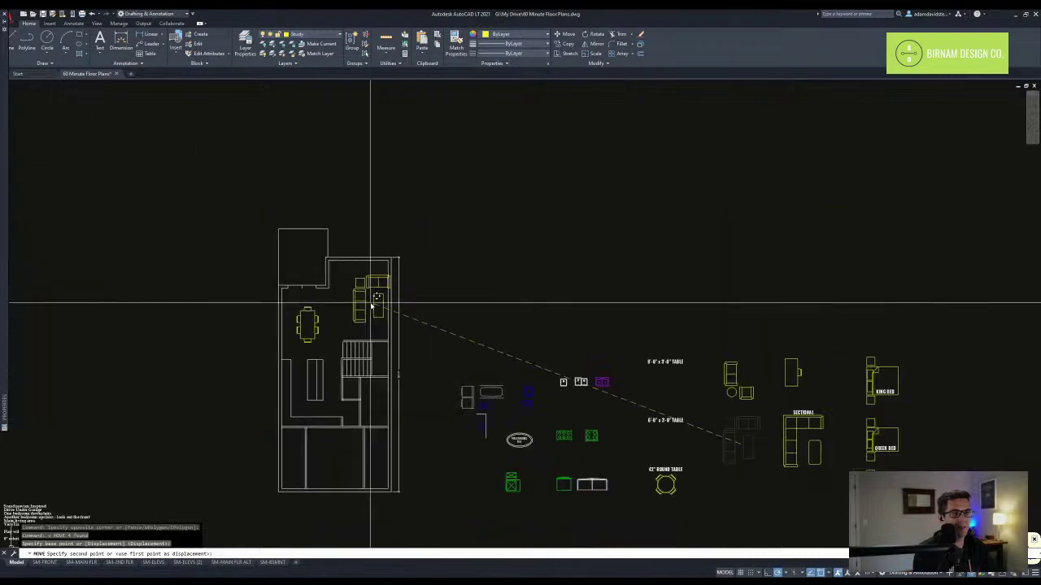
pyautogui.scroll(1, 369, 301)
pyautogui.click(344, 298)
pyautogui.scroll(1, 343, 298)
pyautogui.press('Escape')
pyautogui.scroll(-2, 418, 307)
pyautogui.scroll(2, 419, 302)
# - Draw a construction diagonal across the living room and a horizontal line from its midpoint through the exterior side wall
pyautogui.write('a')
pyautogui.click(277, 201)
pyautogui.click(426, 405)
pyautogui.press('space')
pyautogui.press('space')
pyautogui.click(351, 303)
pyautogui.click(462, 303)
pyautogui.press('space')
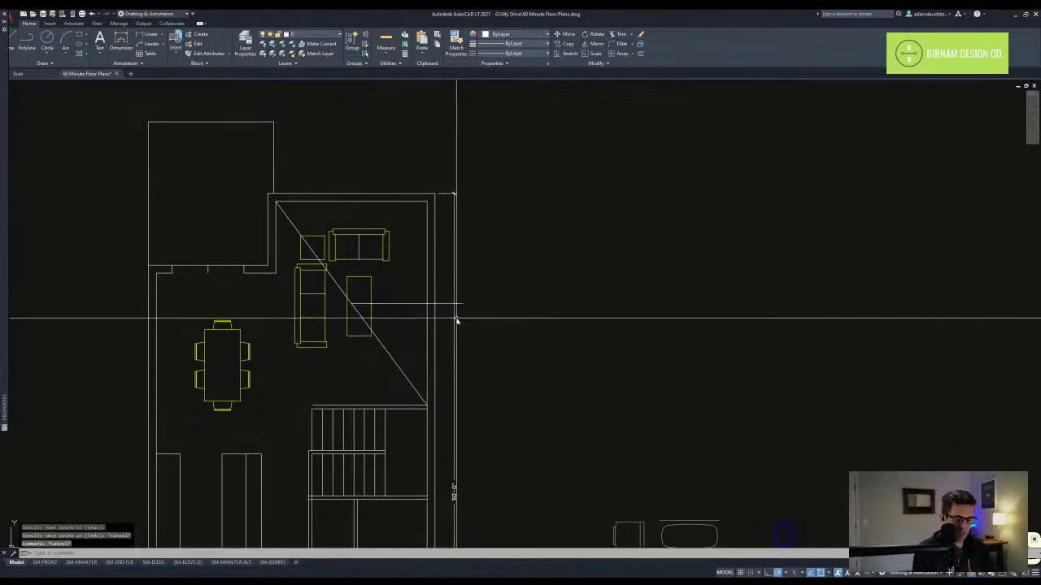
# - Offset the inner face of the living room's exterior side wall 8" into the room
pyautogui.write('ff 8')
pyautogui.press('space')
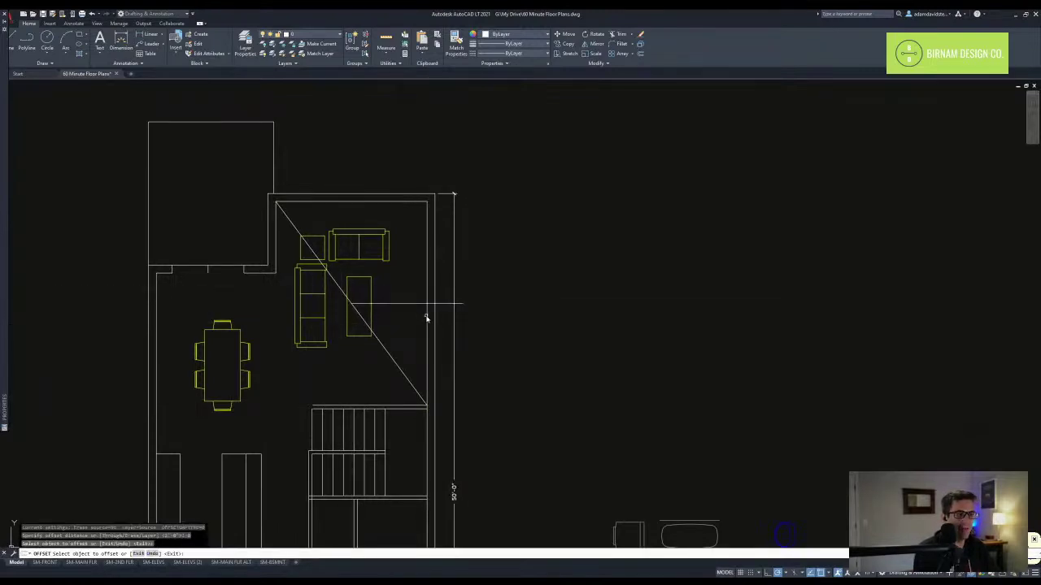
pyautogui.click(427, 317)
pyautogui.click(419, 318)
pyautogui.press('space')
# - Offset the horizontal centreline 3'-0" to both sides and remove the original line
pyautogui.write('ff')
pyautogui.press('space')
pyautogui.press('Escape')
pyautogui.press('Escape')
pyautogui.write("'")
pyautogui.press('space')
pyautogui.click(410, 304)
pyautogui.click(409, 296)
pyautogui.click(413, 304)
pyautogui.click(413, 311)
pyautogui.press('Escape')
pyautogui.press('Escape')
# - Trim the offset lines to leave a shallow rectangle, 8" deep, against the living room's side wall
pyautogui.write('tr')
pyautogui.press('space')
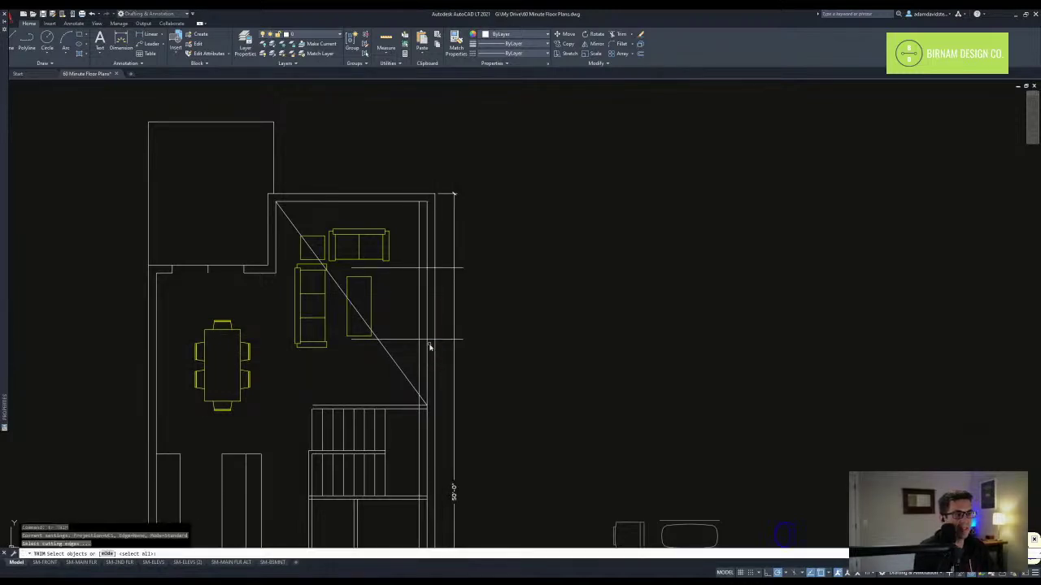
pyautogui.scroll(2, 428, 342)
pyautogui.click(430, 344)
pyautogui.click(401, 220)
pyautogui.press('space')
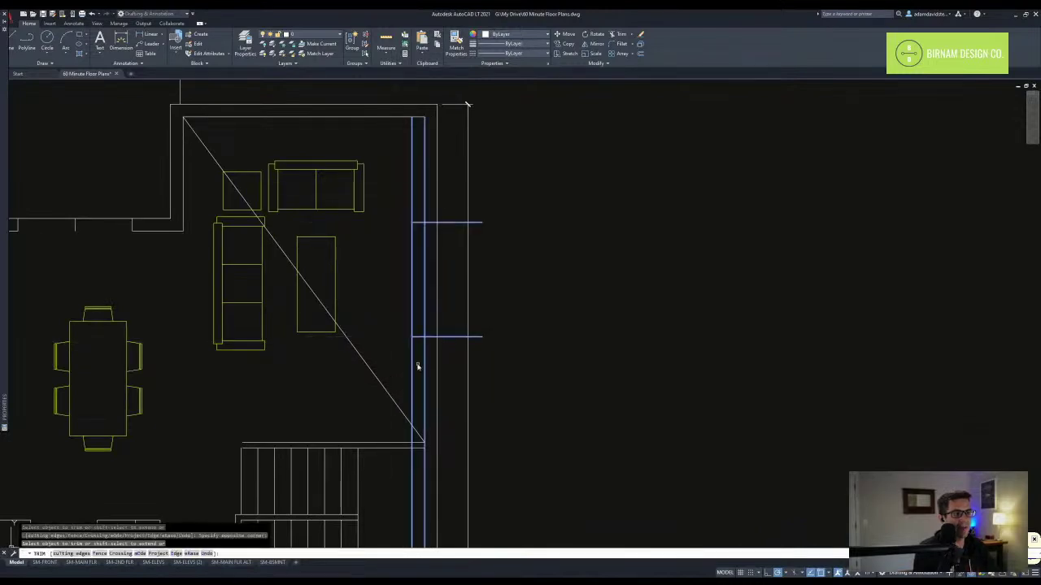
pyautogui.scroll(2, 417, 358)
pyautogui.click(478, 325)
pyautogui.click(473, 132)
pyautogui.moveTo(456, 125); pyautogui.dragTo(441, 261, button='middle')
pyautogui.press('space')
pyautogui.write('tr')
pyautogui.press('space')
pyautogui.click(429, 289)
pyautogui.click(381, 240)
pyautogui.press('Escape')
# - Delete the construction diagonal across the living room
pyautogui.scroll(-2, 386, 237)
pyautogui.scroll(-2, 367, 383)
pyautogui.click(344, 398)
pyautogui.press('Delete')
pyautogui.scroll(-2, 422, 409)
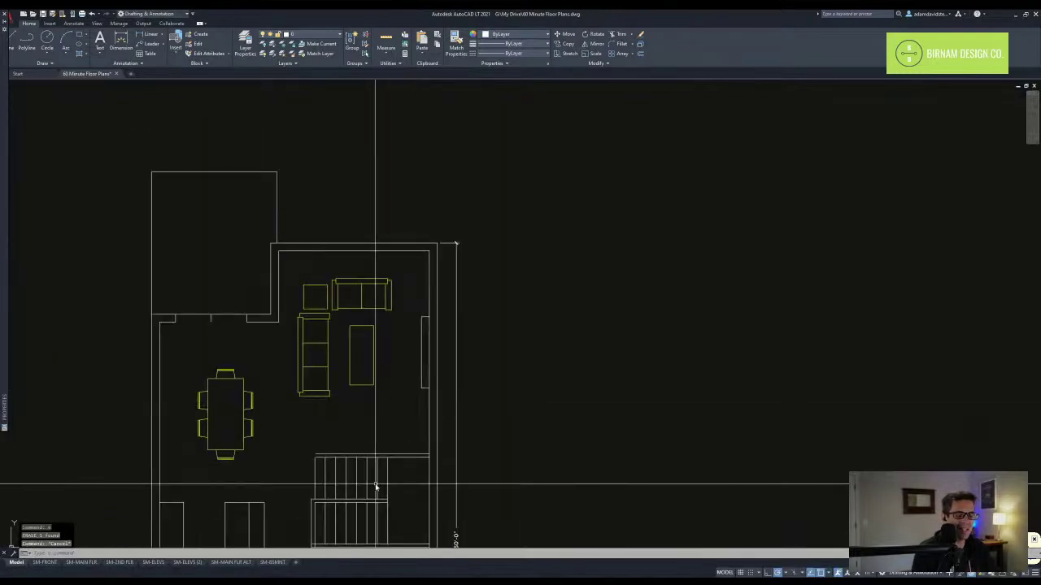
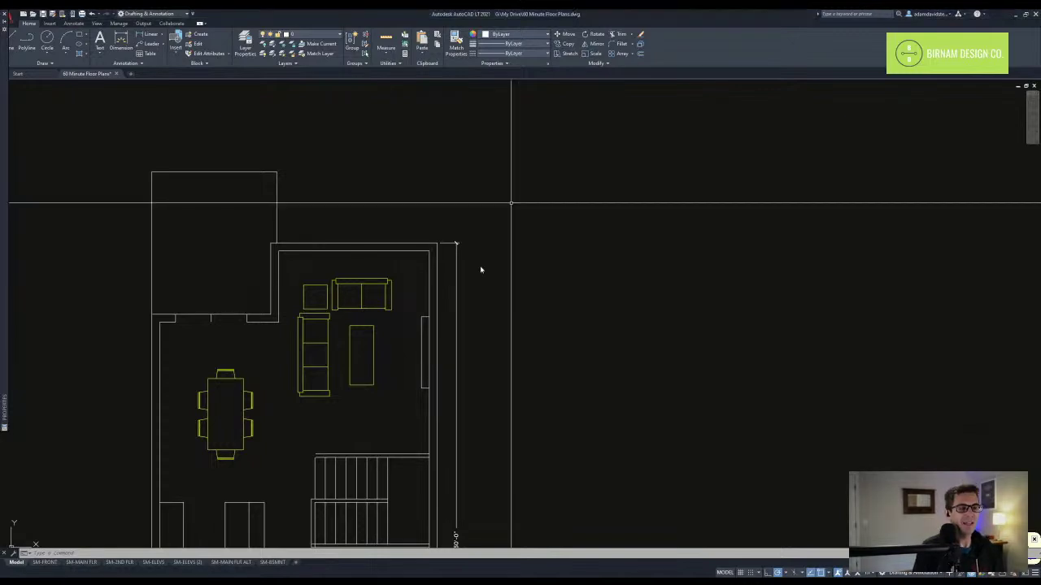
# - Draw a short line across the thickness of the living room's end wall at its midpoint
pyautogui.moveTo(453, 355); pyautogui.dragTo(500, 263, button='middle')
pyautogui.press('Escape')
pyautogui.press('Escape')
pyautogui.moveTo(407, 204); pyautogui.dragTo(414, 223, button='middle')
pyautogui.write('a')
pyautogui.press('space')
pyautogui.click(408, 169)
pyautogui.press('space')
# - Copy the midpoint line to both sides as jambs of a 5'-0" wide window and erase the original
pyautogui.click(395, 197)
pyautogui.click(418, 162)
pyautogui.write('cc')
pyautogui.press('space')
pyautogui.click(415, 151)
pyautogui.write('3')
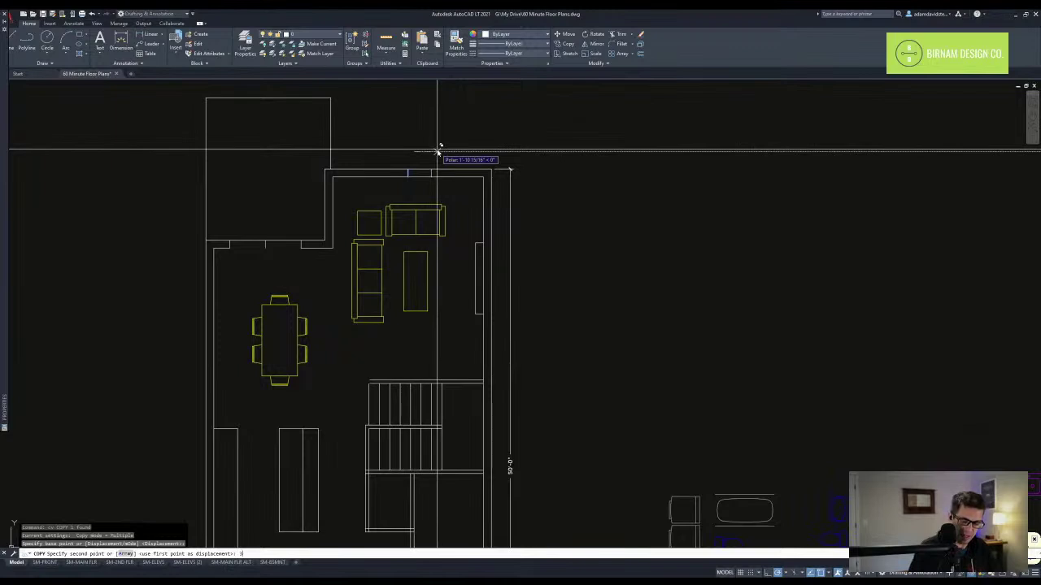
pyautogui.write('6')
pyautogui.press('Return')
pyautogui.press('space')
pyautogui.press('Escape')
pyautogui.press('Escape')
pyautogui.click(398, 181)
pyautogui.click(418, 154)
pyautogui.write('e')
pyautogui.press('space')
# - Draw the glass line between the window jambs, midway through the wall's thickness
pyautogui.write('a')
pyautogui.press('space')
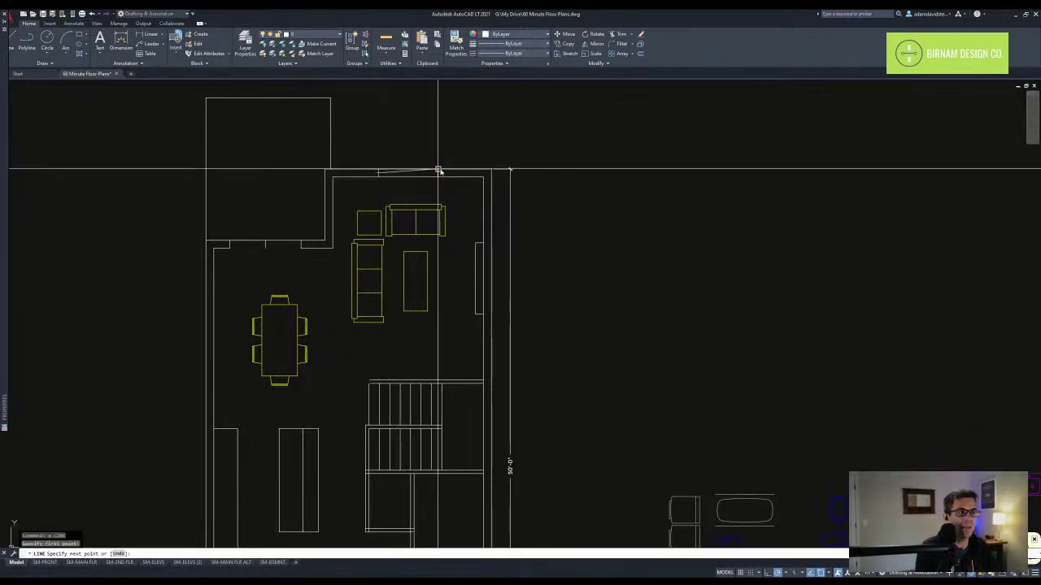
pyautogui.scroll(5, 440, 173)
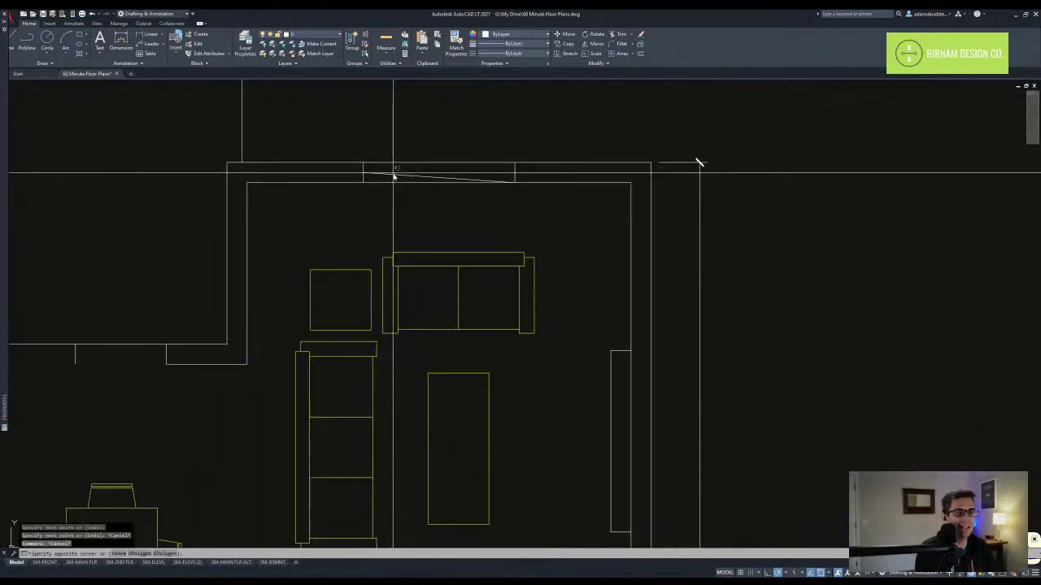
pyautogui.click(363, 172)
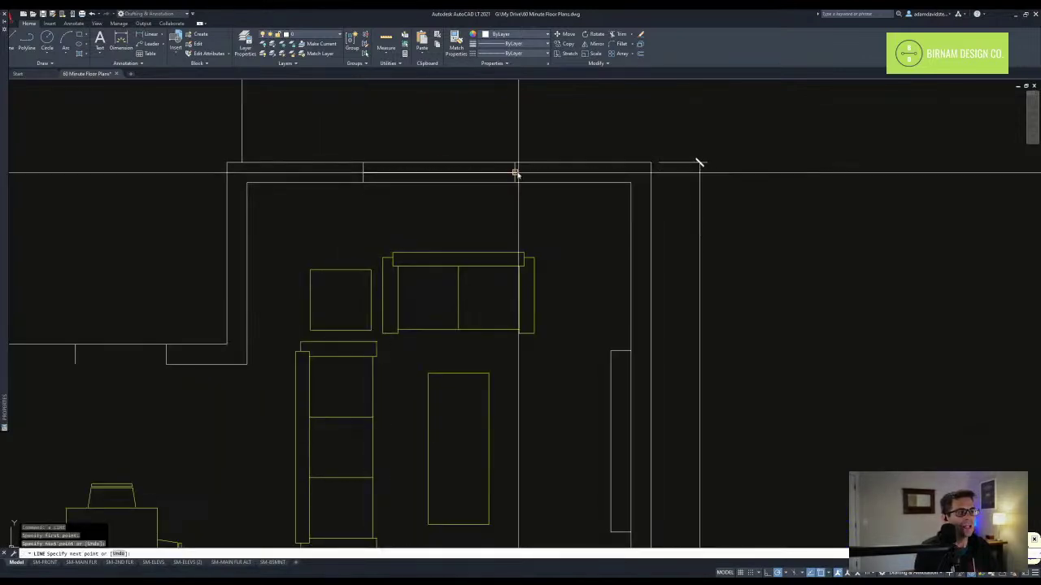
pyautogui.click(516, 172)
pyautogui.press('space')
# - Copy the window jamb nearest the exterior side wall 3" outward
pyautogui.scroll(-2, 447, 292)
pyautogui.click(466, 249)
pyautogui.click(498, 199)
pyautogui.write('cy')
pyautogui.press('space')
pyautogui.click(500, 178)
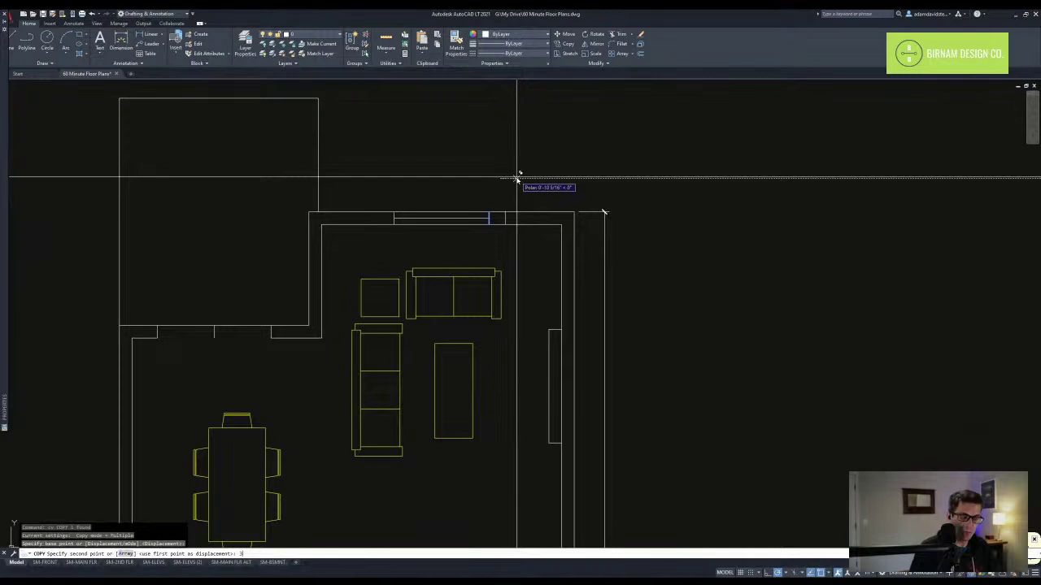
pyautogui.write('3')
pyautogui.press('space')
pyautogui.press('Escape')
# - Offset the copied jamb 3'-0" toward the exterior side wall and draw a glass line between the two jambs
pyautogui.scroll(4, 501, 224)
pyautogui.write('ff')
pyautogui.press('space')
pyautogui.write('3')
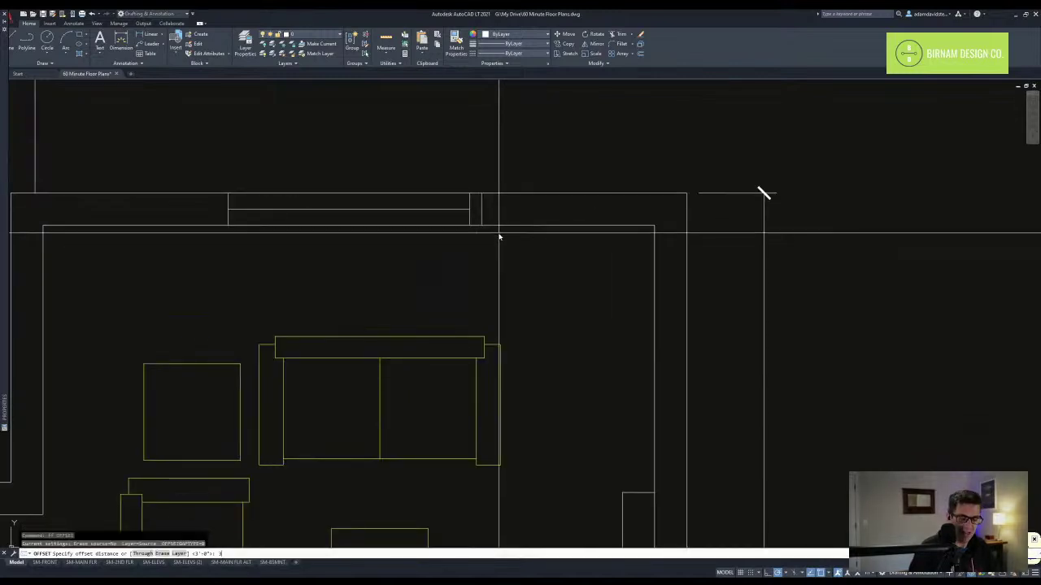
pyautogui.write("'")
pyautogui.press('space')
pyautogui.click(482, 211)
pyautogui.click(500, 209)
pyautogui.press('Escape')
pyautogui.write('a')
pyautogui.press('space')
pyautogui.click(484, 209)
pyautogui.click(626, 208)
pyautogui.press('Escape')
pyautogui.press('Escape')
# - Mirror the 3'-0" side window about the centre of the main window, keeping the source objects
pyautogui.click(478, 243)
pyautogui.click(619, 187)
pyautogui.scroll(-3, 526, 274)
pyautogui.write('mi')
pyautogui.press('space')
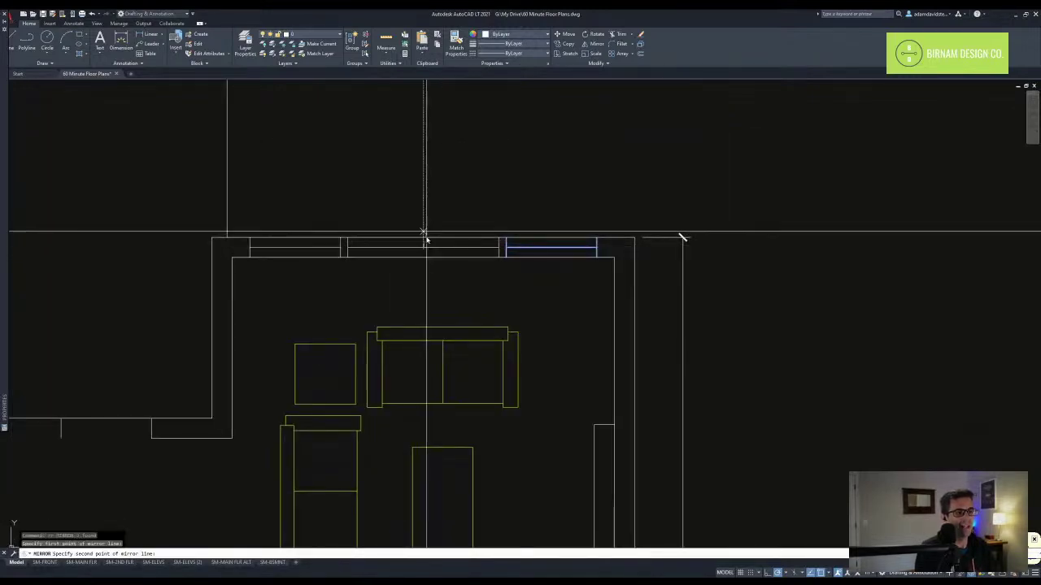
pyautogui.write('n')
pyautogui.press('space')
pyautogui.press('Escape')
pyautogui.press('Escape')
pyautogui.scroll(-3, 485, 323)
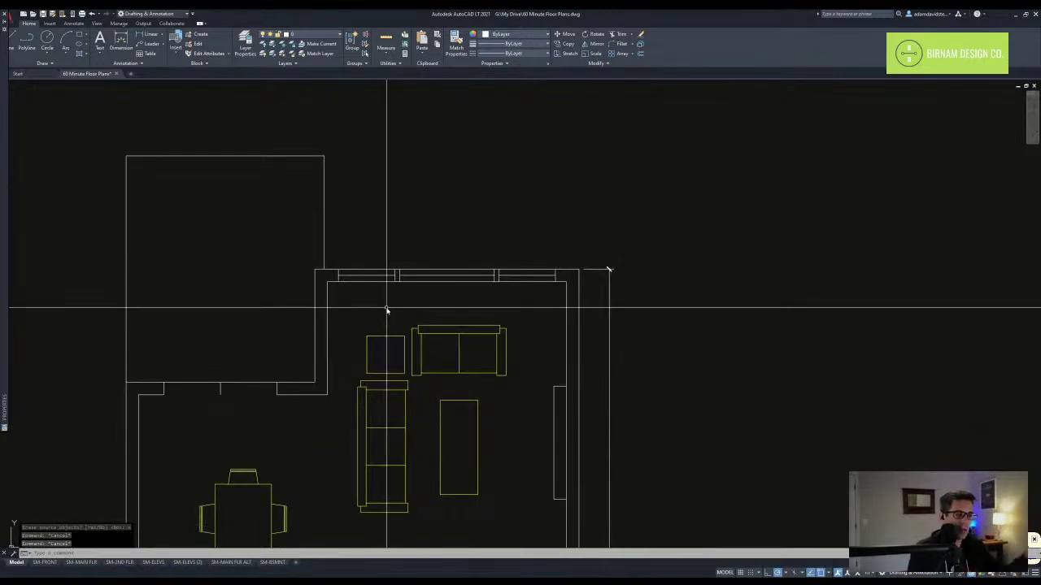
pyautogui.press('Escape')
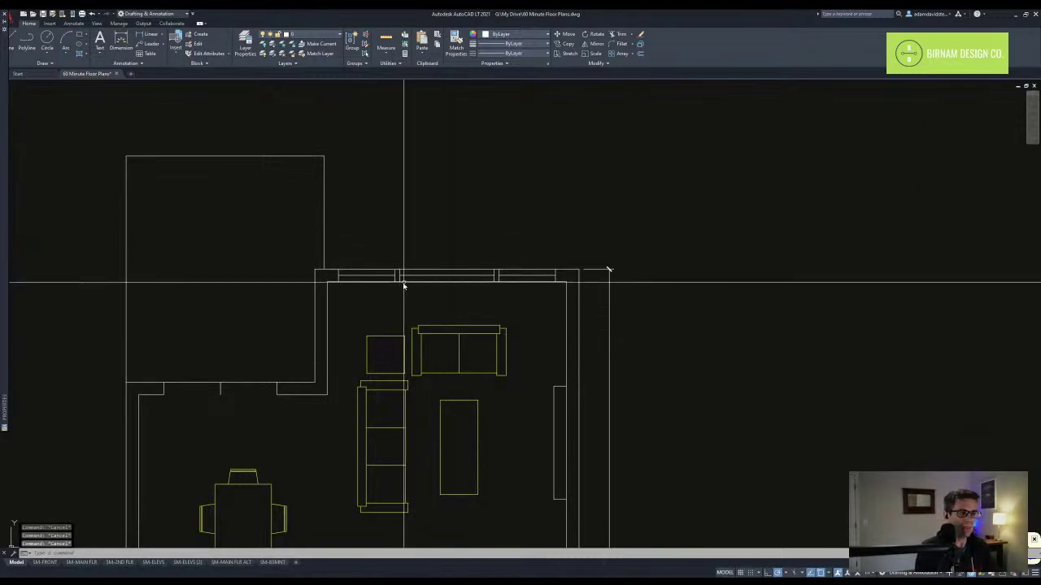
# - Measure the width of the centre window in the living room's end wall
pyautogui.scroll(2, 403, 285)
pyautogui.write('di')
pyautogui.press('space')
pyautogui.click(547, 281)
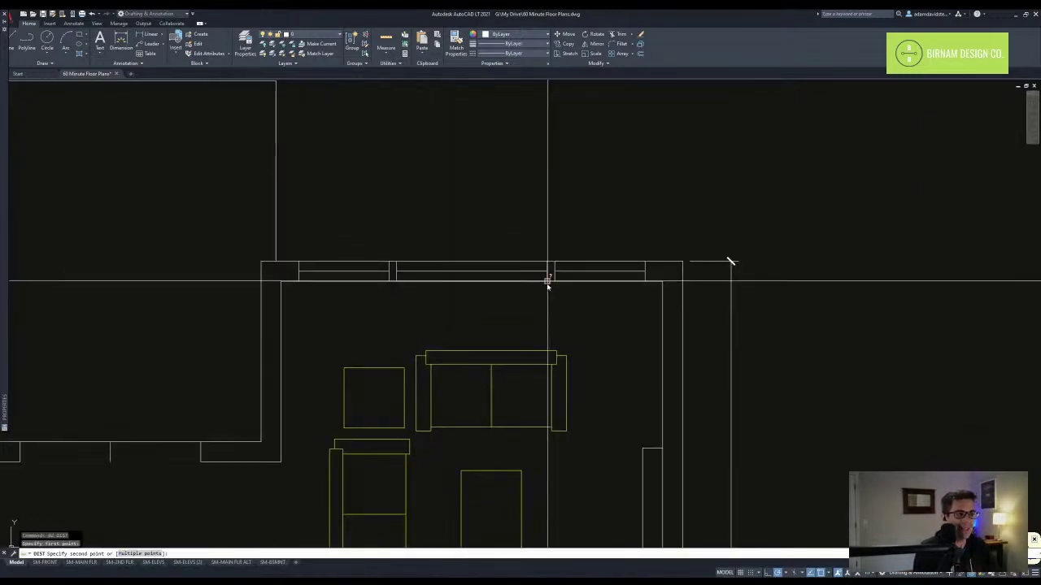
pyautogui.click(548, 287)
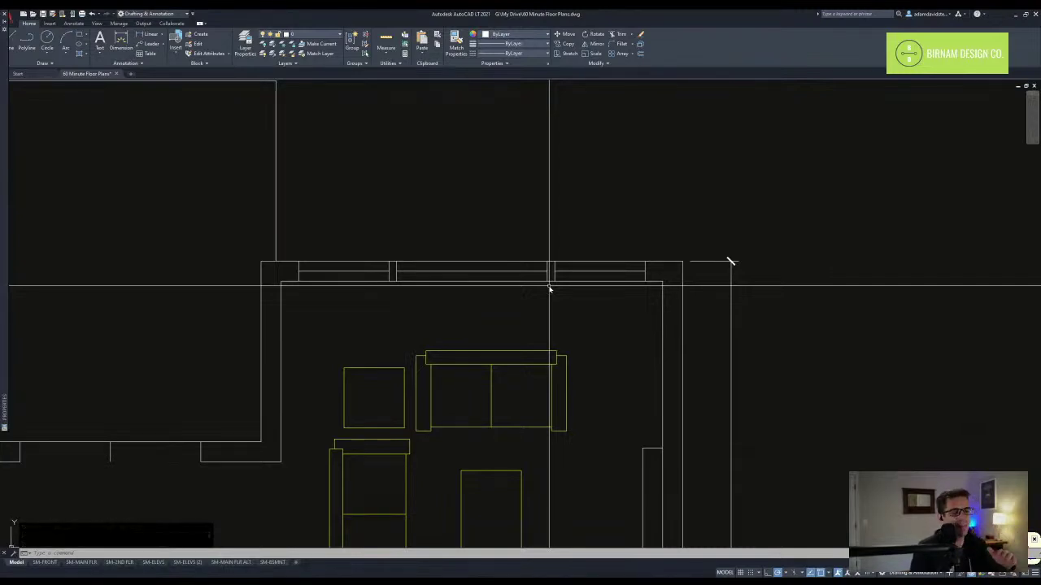
pyautogui.press('Escape')
pyautogui.press('Escape')
pyautogui.moveTo(457, 298); pyautogui.dragTo(461, 274, button='middle')
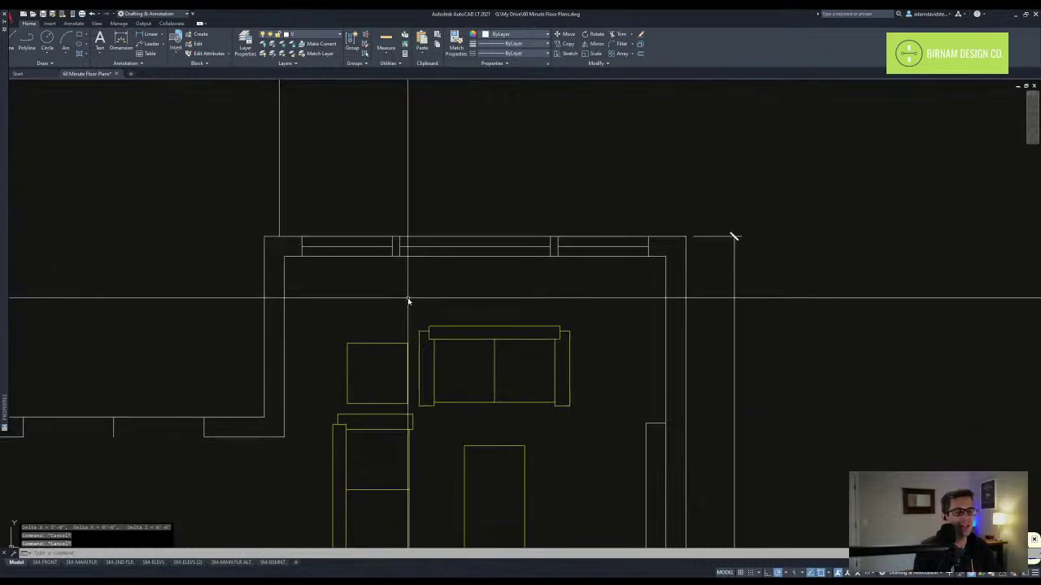
pyautogui.moveTo(408, 300); pyautogui.dragTo(413, 299, button='middle')
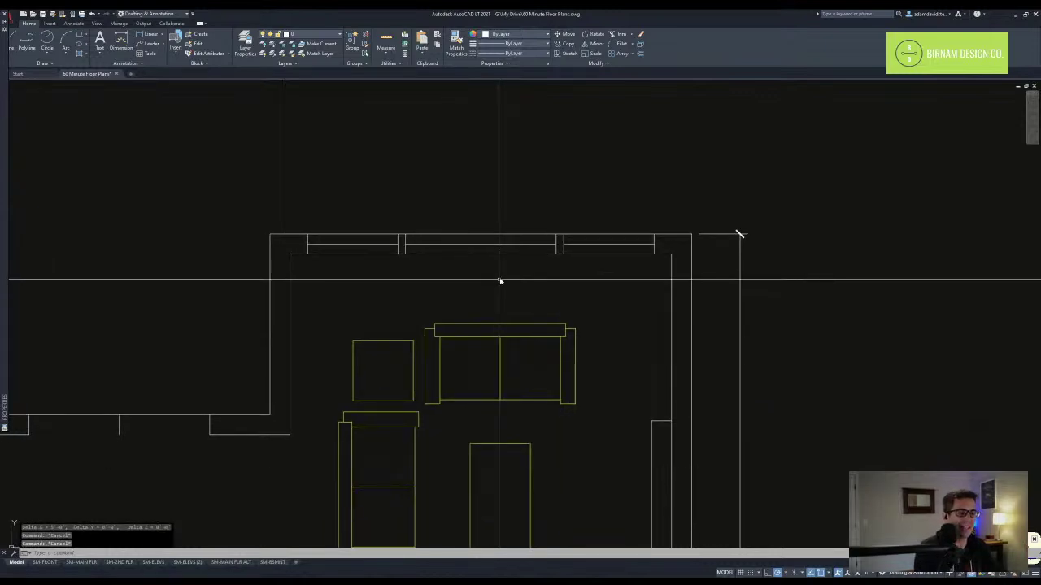
pyautogui.press('Escape')
pyautogui.scroll(-5, 498, 279)
pyautogui.moveTo(474, 321); pyautogui.dragTo(460, 284, button='middle')
pyautogui.moveTo(433, 334)
pyautogui.mouseDown(button='middle')
pyautogui.moveTo(442, 299)
pyautogui.moveTo(464, 344)
pyautogui.moveTo(458, 319)
pyautogui.mouseUp(button='middle')
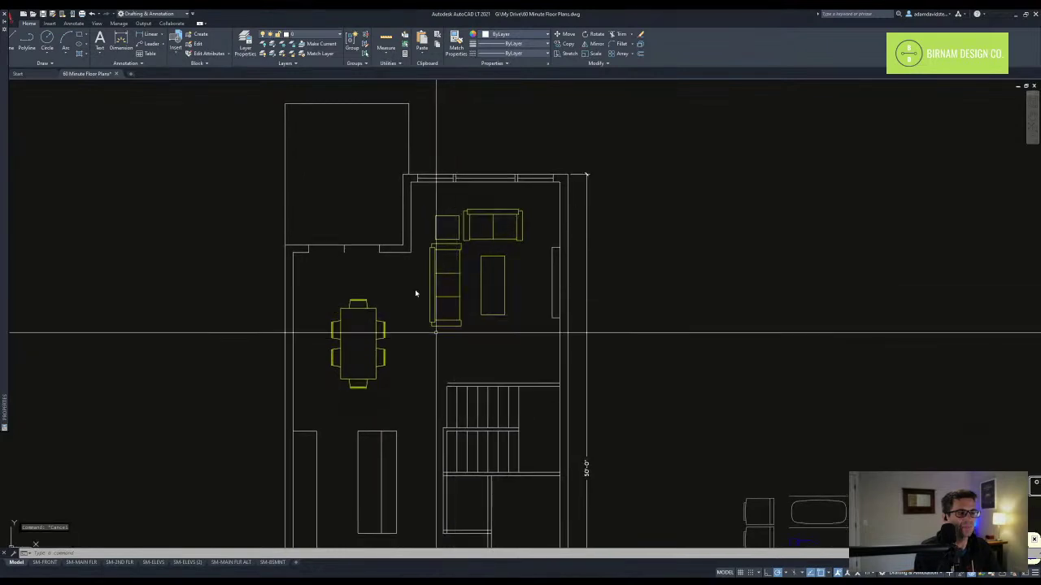
# - Draw a vertical line from the inside wall corner between the dining and living areas, running past the living room's sofa
pyautogui.write('l')
pyautogui.press('Return')
pyautogui.click(410, 255)
pyautogui.click(412, 400)
pyautogui.press('Escape')
pyautogui.press('Escape')
pyautogui.press('Escape')
pyautogui.press('Escape')
pyautogui.moveTo(452, 391); pyautogui.dragTo(463, 351, button='middle')
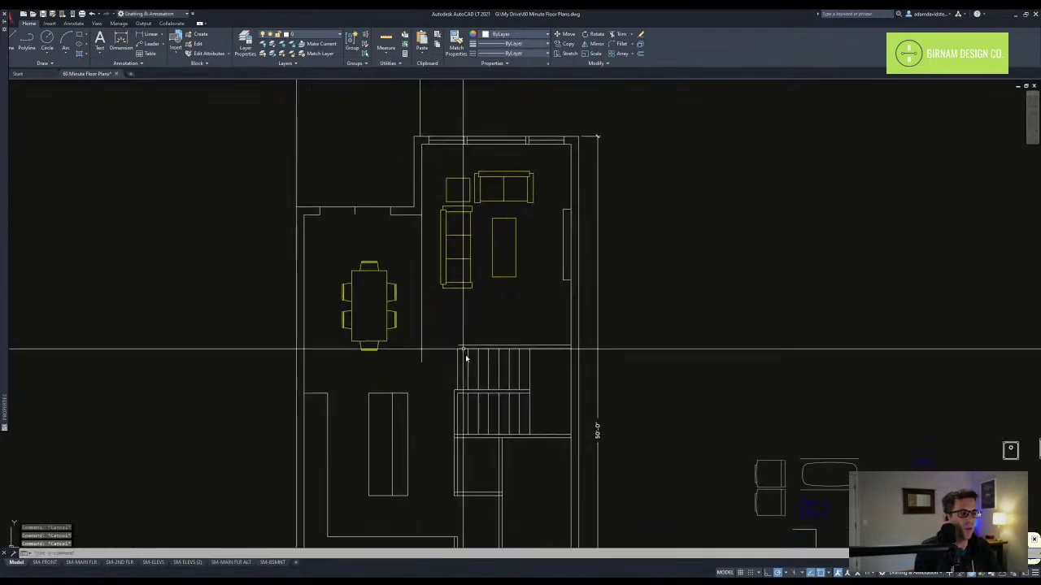
# - Draw a horizontal line from the end of the stair wall to the new vertical line and trim the overrun at the corner
pyautogui.scroll(2, 458, 342)
pyautogui.write('q')
pyautogui.press('space')
pyautogui.click(398, 348)
pyautogui.press('Escape')
pyautogui.write('tr')
pyautogui.click(411, 357)
pyautogui.click(394, 343)
pyautogui.press('space')
pyautogui.click(405, 370)
pyautogui.click(392, 361)
pyautogui.scroll(-2, 554, 245)
# - Draw a centre line through the living room from the middle of the centre window to the stair wall
pyautogui.moveTo(553, 247); pyautogui.dragTo(476, 338, button='middle')
pyautogui.write('q')
pyautogui.press('space')
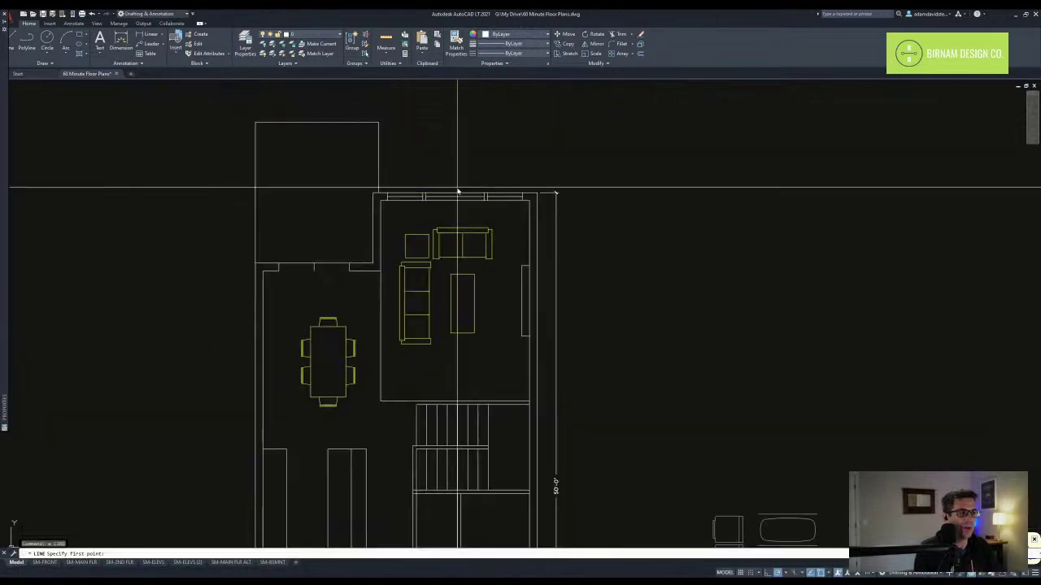
pyautogui.click(455, 401)
pyautogui.press('Escape')
pyautogui.press('Escape')
pyautogui.moveTo(507, 379); pyautogui.dragTo(497, 291, button='middle')
pyautogui.scroll(-2, 497, 291)
pyautogui.moveTo(549, 350)
pyautogui.mouseDown(button='middle')
pyautogui.moveTo(533, 342)
pyautogui.moveTo(521, 350)
pyautogui.moveTo(519, 328)
pyautogui.mouseUp(button='middle')
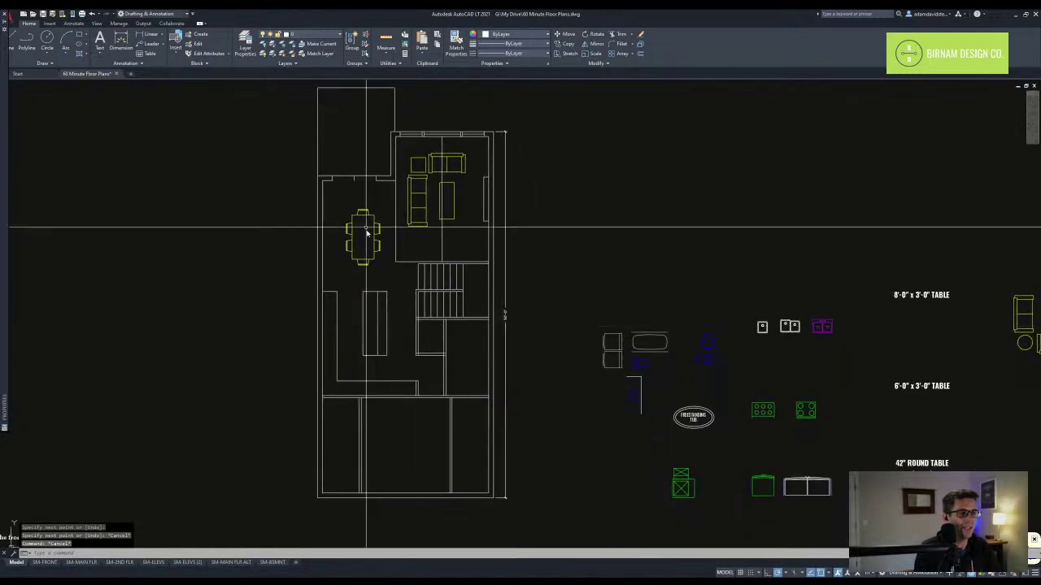
# - Move the dining table and chairs so they are centred between the exterior side wall and the living-area boundary line
pyautogui.scroll(2, 378, 243)
pyautogui.press('Escape')
pyautogui.press('Escape')
pyautogui.click(385, 265)
pyautogui.click(368, 249)
pyautogui.write('m')
pyautogui.click(367, 250)
pyautogui.press('Escape')
pyautogui.press('Escape')
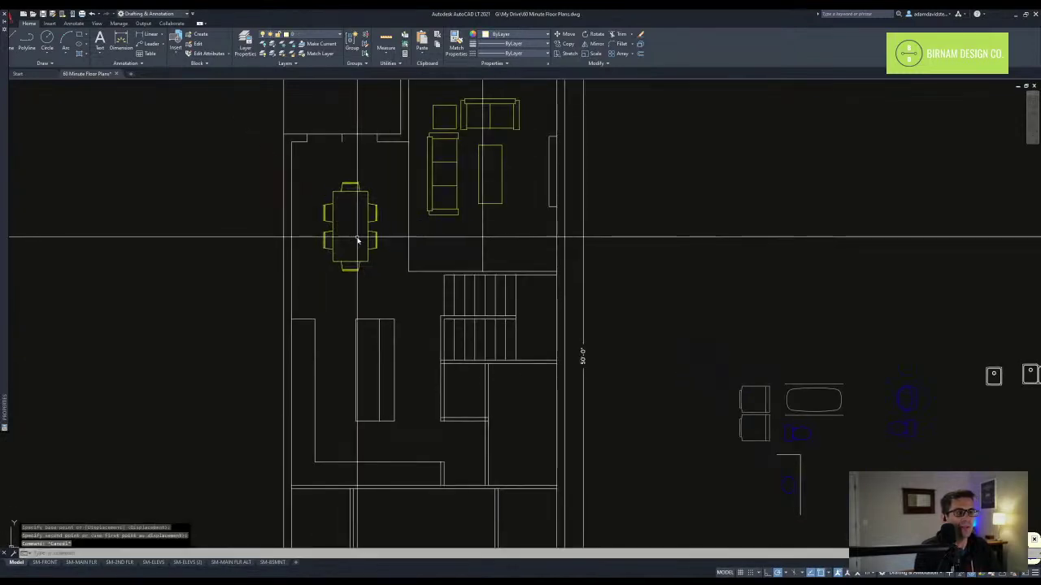
# - Match the living room's boundary and centre lines to the properties of the optional bench outline in the reference plan
pyautogui.scroll(-4, 437, 320)
pyautogui.moveTo(638, 348); pyautogui.dragTo(544, 288, button='middle')
pyautogui.scroll(-2, 545, 287)
pyautogui.scroll(-2, 474, 307)
pyautogui.moveTo(447, 154); pyautogui.dragTo(518, 371, button='middle')
pyautogui.moveTo(517, 165); pyautogui.dragTo(564, 384, button='middle')
pyautogui.moveTo(381, 284); pyautogui.dragTo(618, 241, button='middle')
pyautogui.scroll(8, 540, 210)
pyautogui.moveTo(680, 353); pyautogui.dragTo(393, 261, button='middle')
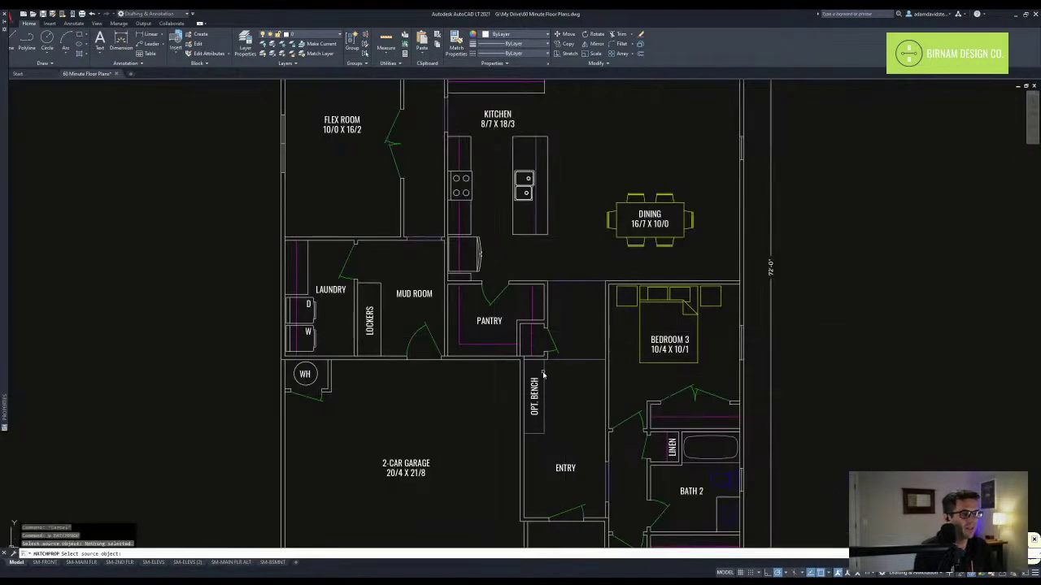
pyautogui.click(542, 375)
pyautogui.click(544, 376)
pyautogui.scroll(-10, 546, 376)
pyautogui.moveTo(530, 443); pyautogui.dragTo(518, 200, button='middle')
pyautogui.moveTo(567, 541); pyautogui.dragTo(557, 239, button='middle')
pyautogui.moveTo(710, 240); pyautogui.dragTo(337, 284, button='middle')
pyautogui.scroll(10, 350, 273)
pyautogui.click(302, 459)
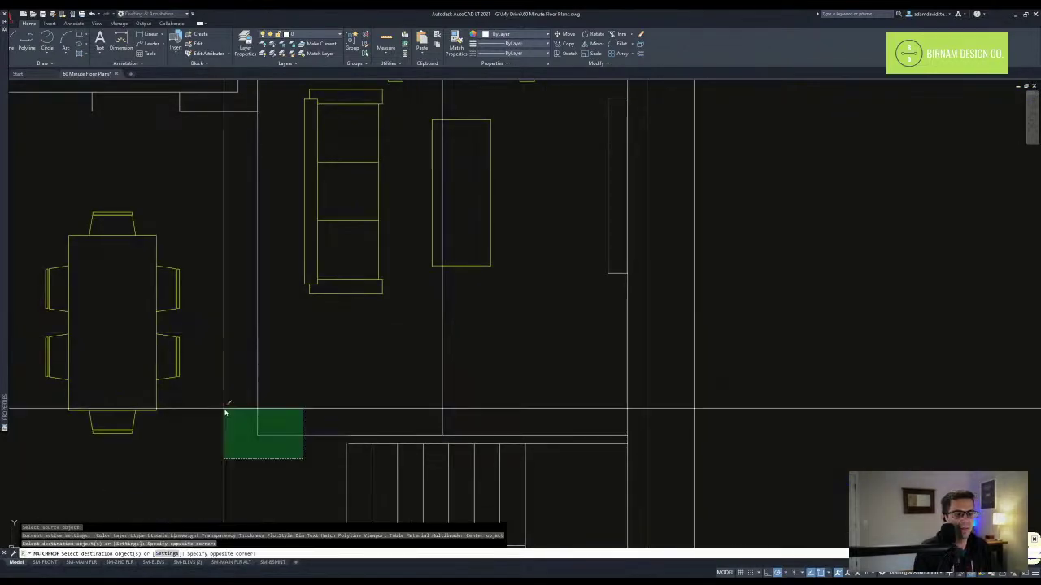
pyautogui.click(225, 413)
pyautogui.press('Escape')
pyautogui.press('Escape')
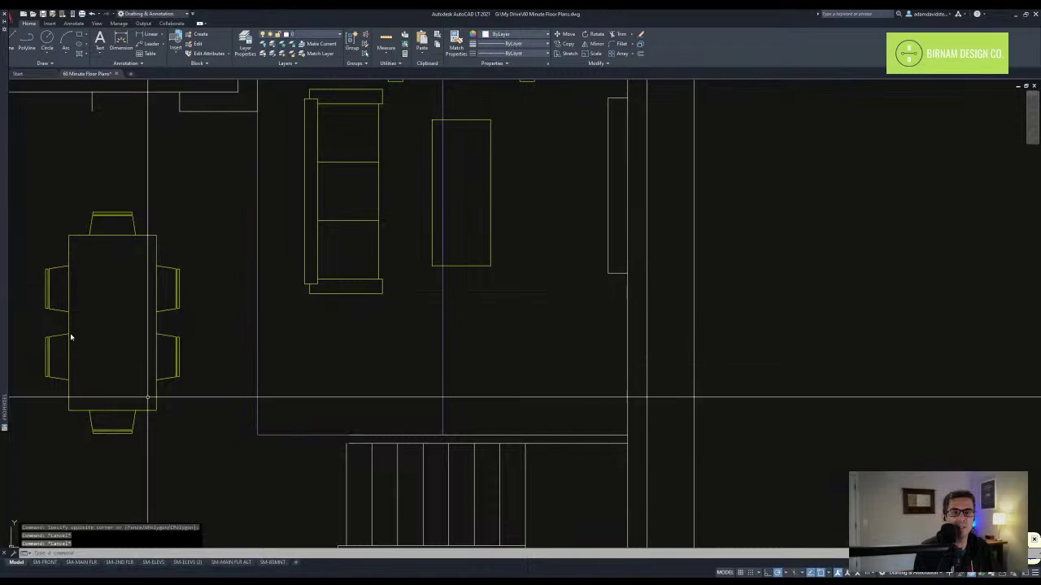
# - Give the two living-area boundary lines the HIDDEN linetype and adjust their linetype scale to get shorter dashes
pyautogui.click(301, 476)
pyautogui.click(217, 378)
pyautogui.moveTo(11, 235)
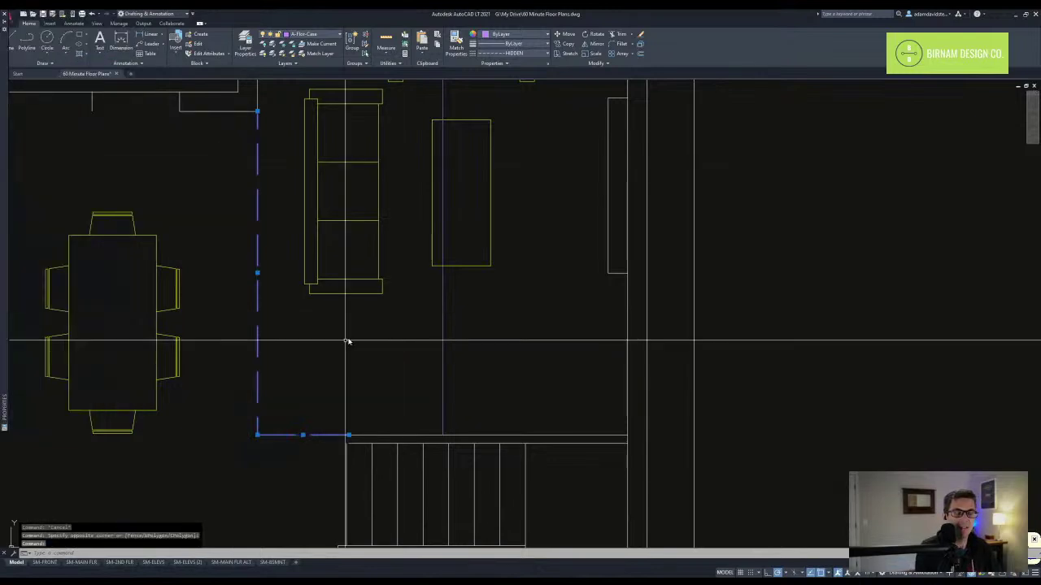
pyautogui.click(296, 453)
pyautogui.click(214, 371)
pyautogui.moveTo(4, 126)
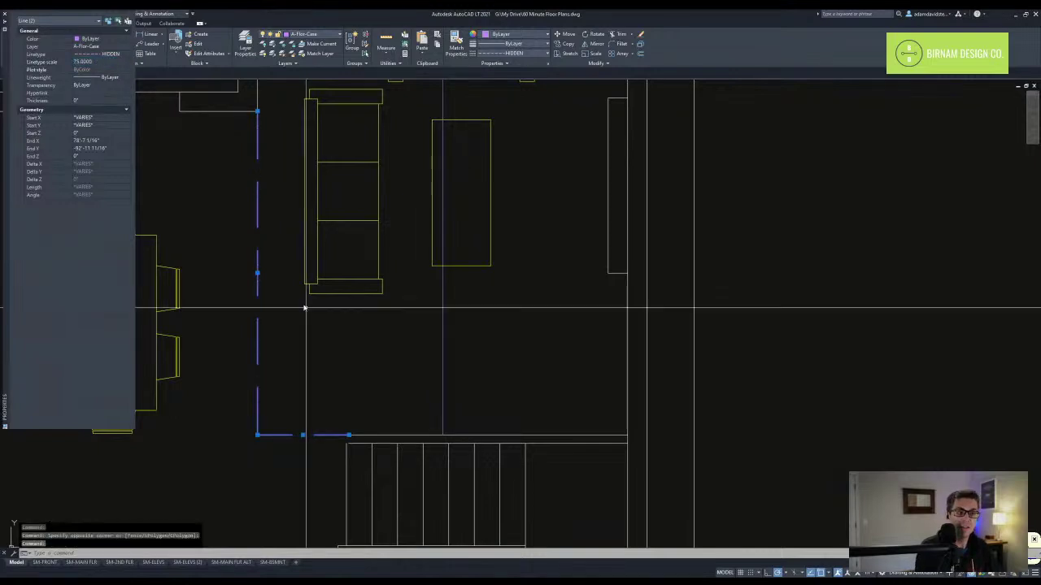
pyautogui.press('Escape')
pyautogui.click(297, 464)
pyautogui.click(248, 410)
pyautogui.moveTo(74, 80)
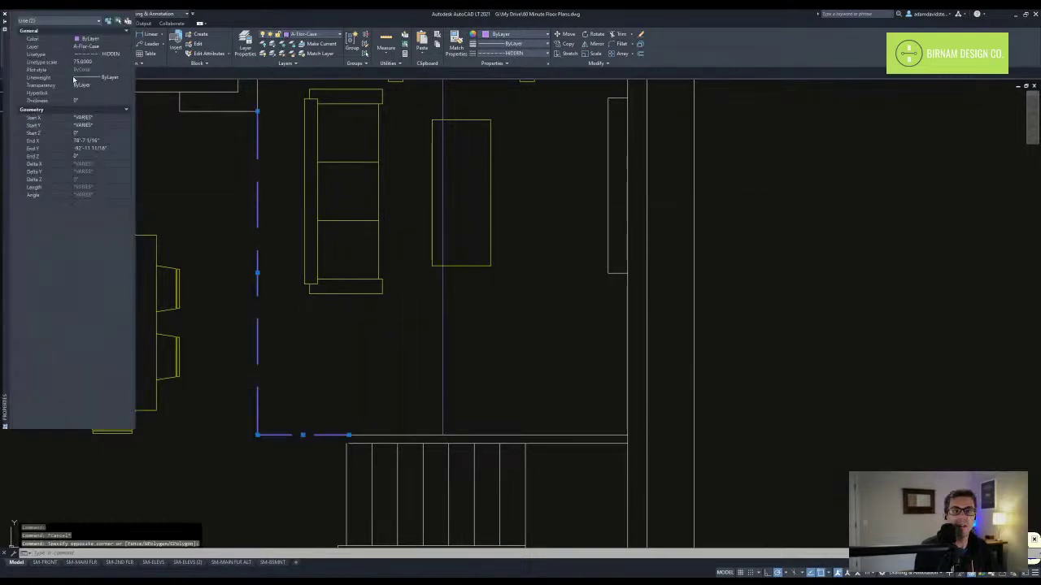
# - Match the living room's centre line to the properties of the dashed boundary line
pyautogui.write('ma')
pyautogui.press('space')
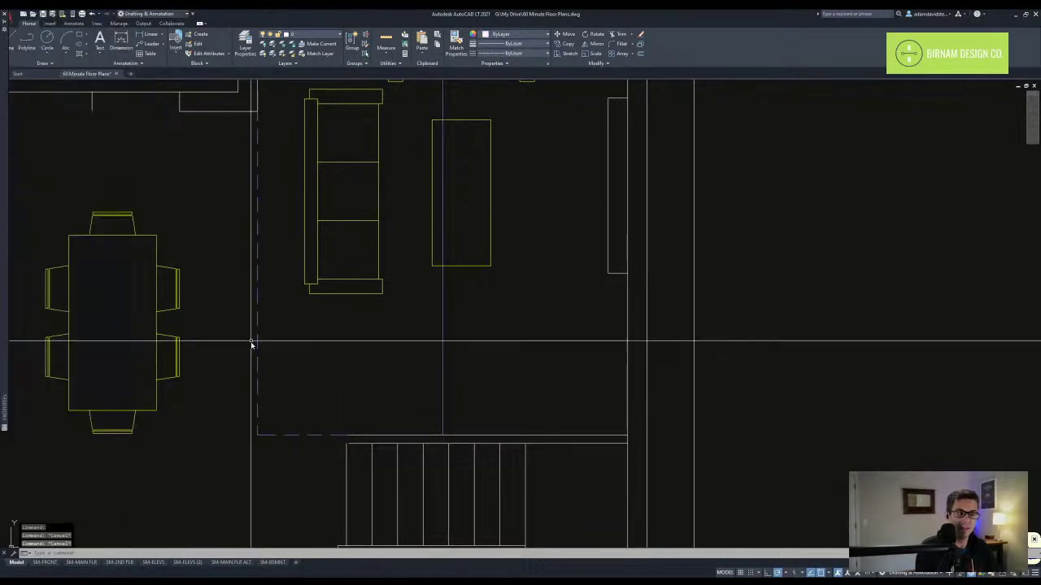
pyautogui.click(260, 343)
pyautogui.click(456, 358)
pyautogui.press('Escape')
pyautogui.press('Escape')
pyautogui.press('Escape')
pyautogui.press('Escape')
pyautogui.scroll(-3, 456, 358)
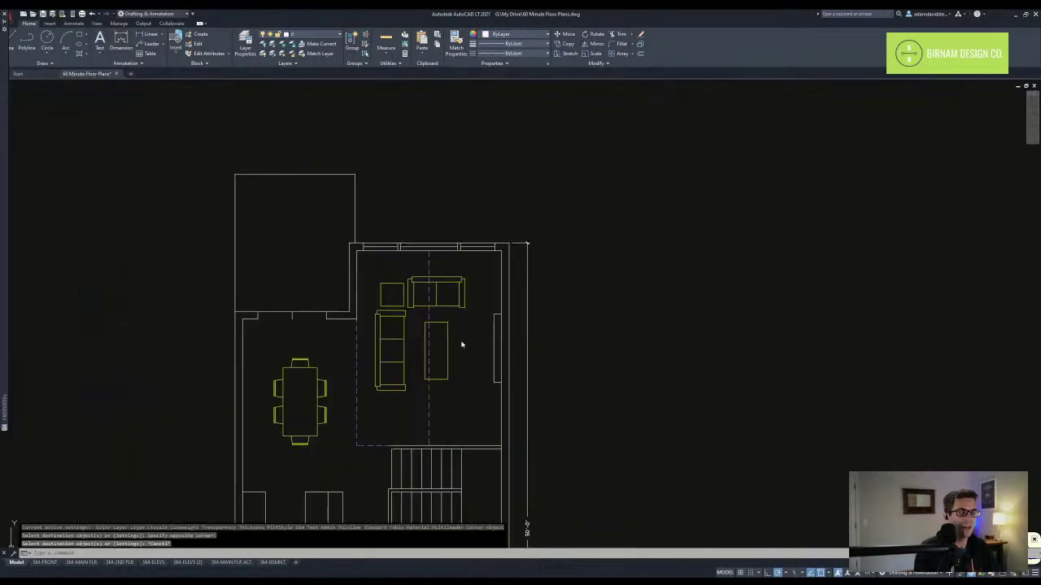
# - Match the kitchen island's inner lengthwise line to the properties of the dashed living-area boundary line
pyautogui.moveTo(460, 344); pyautogui.dragTo(439, 328, button='middle')
pyautogui.write('ma')
pyautogui.press('space')
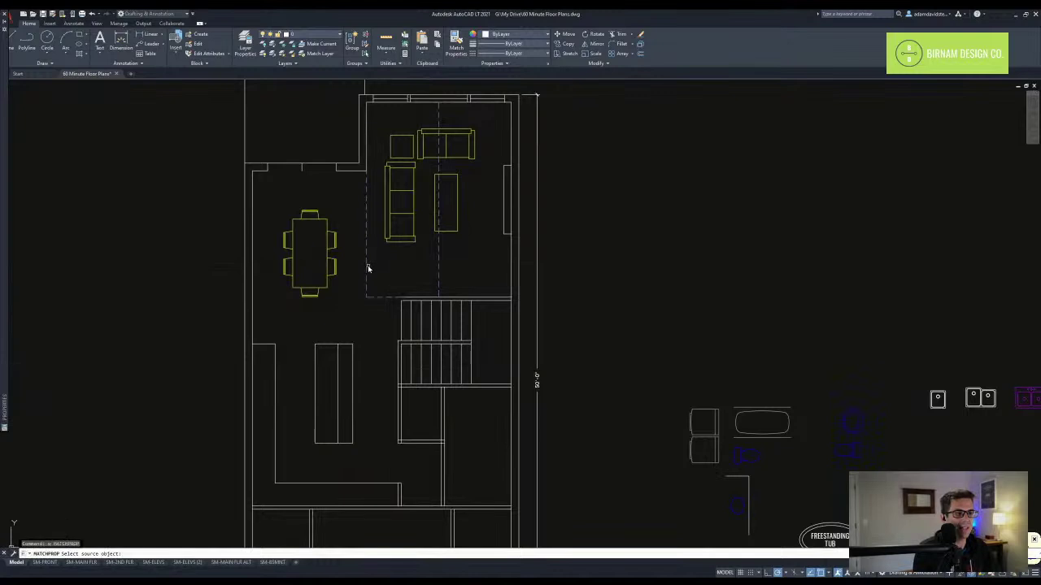
pyautogui.click(367, 267)
pyautogui.scroll(2, 348, 393)
pyautogui.click(345, 391)
pyautogui.click(316, 361)
pyautogui.press('Escape')
pyautogui.moveTo(366, 411); pyautogui.dragTo(394, 340, button='middle')
pyautogui.scroll(-2, 395, 339)
# - Stretch the island's long edge facing the stairs outward by 2" to deepen the overhang
pyautogui.moveTo(427, 403); pyautogui.dragTo(421, 408, button='middle')
pyautogui.write('st')
pyautogui.press('space')
pyautogui.scroll(2, 393, 387)
pyautogui.click(393, 392)
pyautogui.click(370, 199)
pyautogui.press('space')
pyautogui.click(373, 199)
pyautogui.click(379, 210)
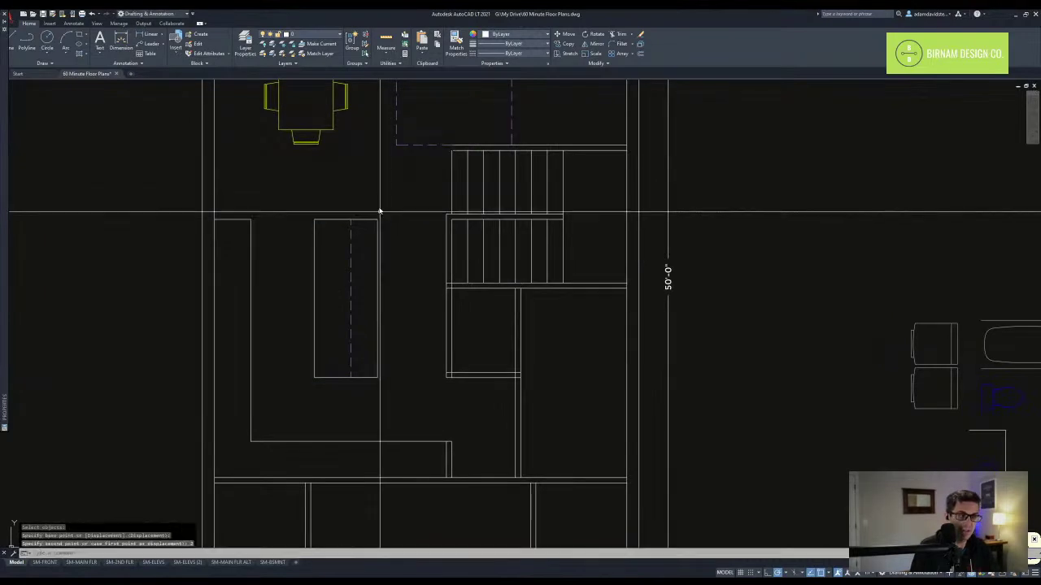
# - Offset the island's short edge nearest the dining table 4" into the island
pyautogui.write('o')
pyautogui.press('space')
pyautogui.press('Escape')
pyautogui.press('Escape')
pyautogui.write('o')
pyautogui.press('space')
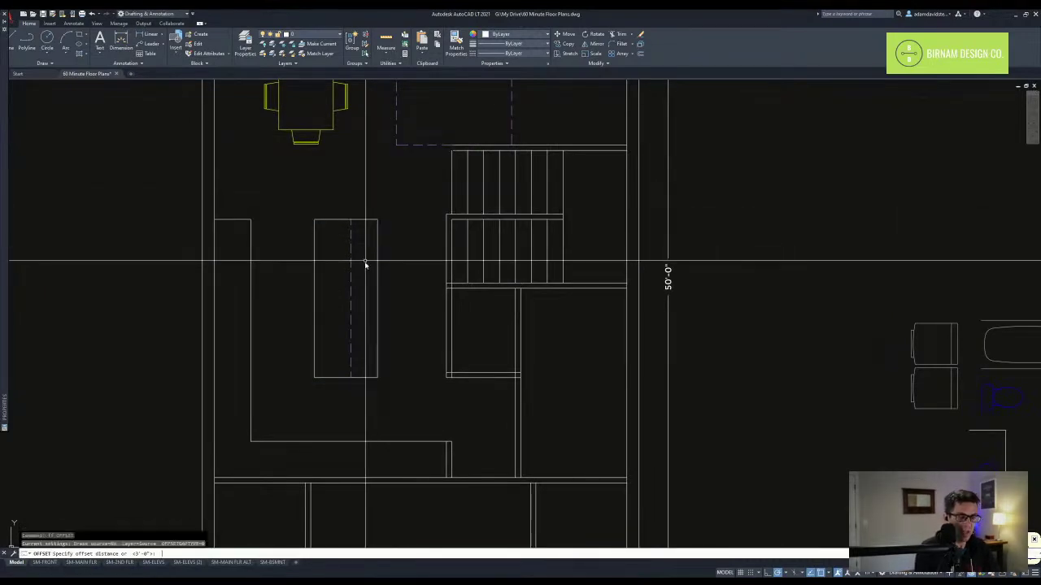
pyautogui.scroll(4, 361, 225)
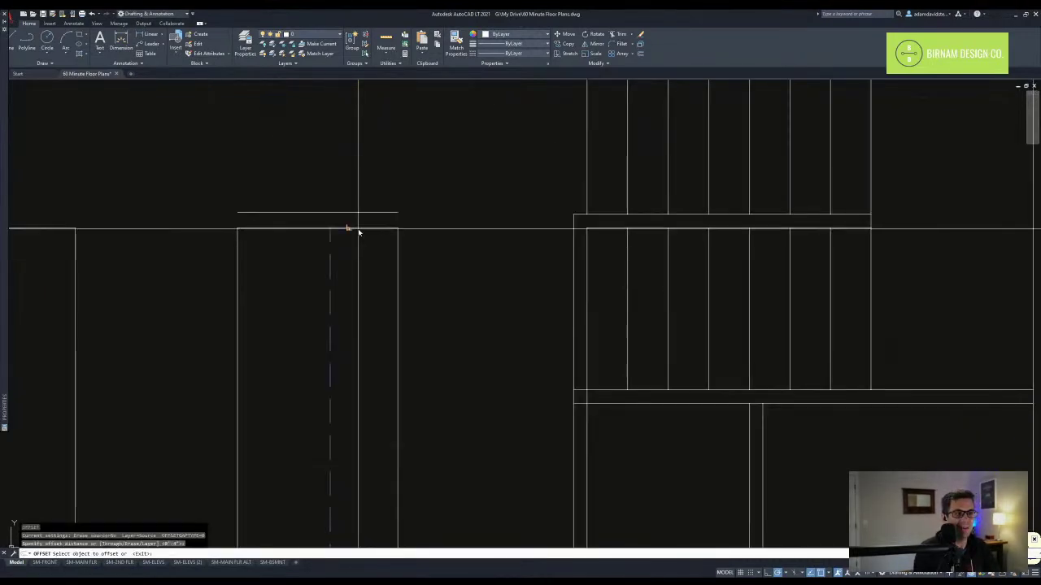
pyautogui.click(355, 228)
pyautogui.click(351, 259)
pyautogui.press('Escape')
# - Trim the inset line and the dashed lengthwise line to a clean corner and erase the stray offset line outside the island
pyautogui.scroll(2, 345, 248)
pyautogui.write('tr')
pyautogui.press('space')
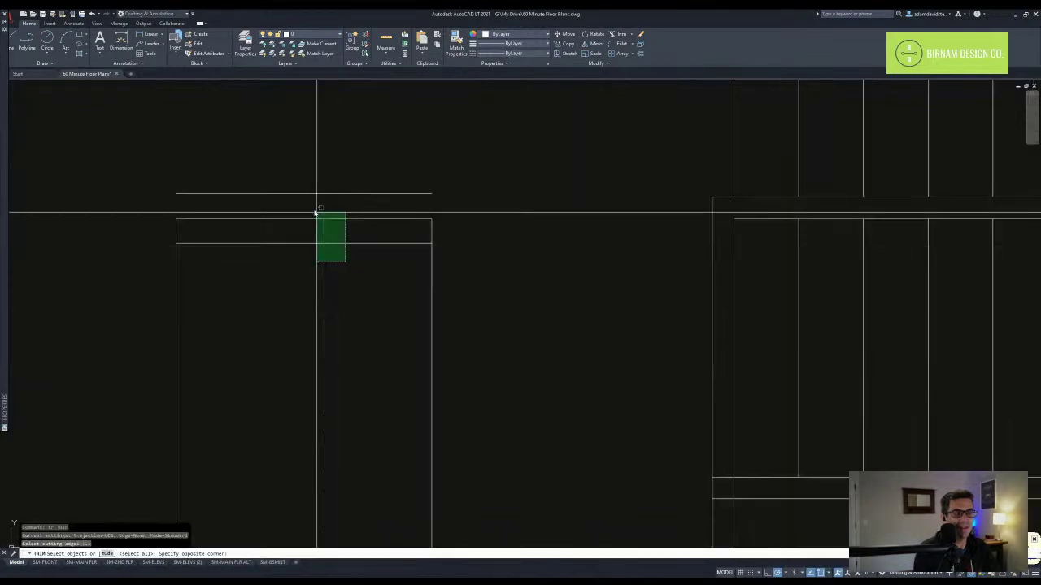
pyautogui.click(315, 213)
pyautogui.press('space')
pyautogui.click(324, 233)
pyautogui.press('Escape')
pyautogui.click(345, 205)
pyautogui.click(330, 188)
pyautogui.write('e')
pyautogui.press('Escape')
# - Match the short inset line at the island's end to the properties of the dashed lengthwise line
pyautogui.write('w')
pyautogui.click(326, 260)
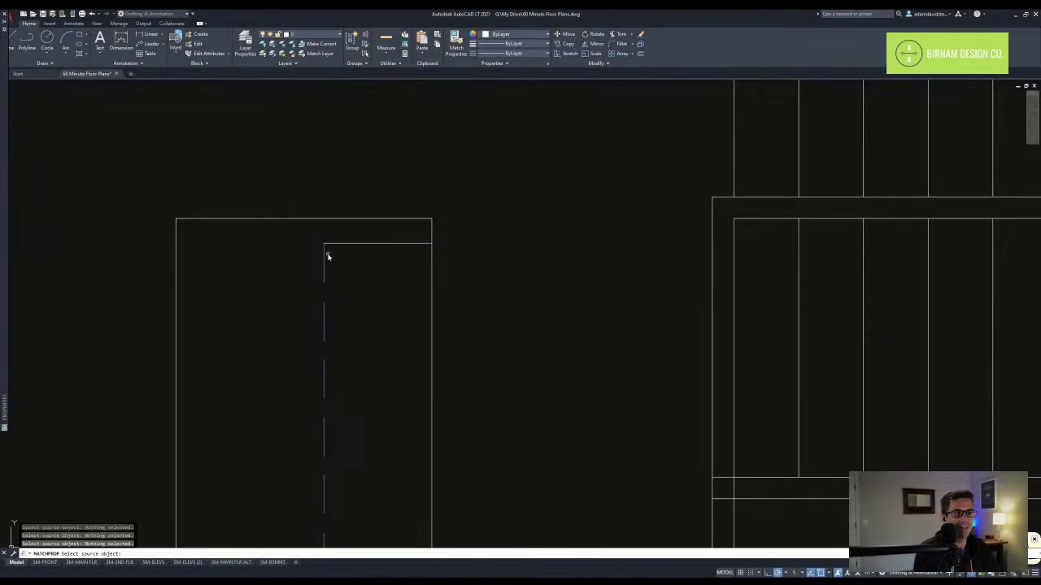
pyautogui.click(324, 251)
pyautogui.click(341, 249)
pyautogui.click(334, 236)
pyautogui.press('Escape')
pyautogui.press('Escape')
pyautogui.scroll(-4, 394, 252)
pyautogui.moveTo(390, 328); pyautogui.dragTo(389, 252, button='middle')
pyautogui.click(383, 168)
pyautogui.write('mi')
pyautogui.click(390, 289)
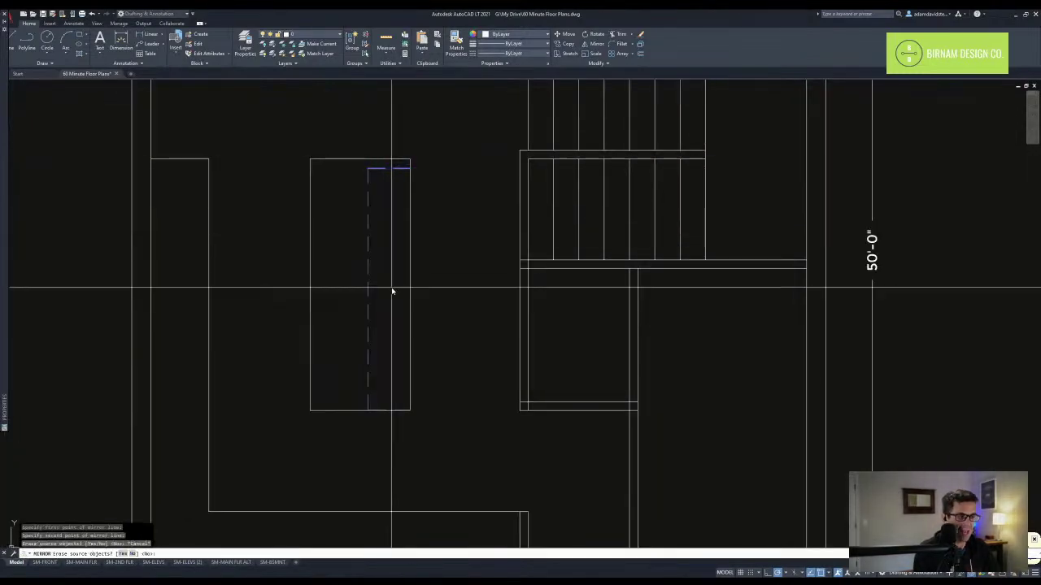
pyautogui.press('Escape')
pyautogui.press('Escape')
# - Mirror the short dashed inset line about the island's midpoint to its opposite end, keeping the source object
pyautogui.click(389, 192)
pyautogui.click(378, 162)
pyautogui.write('rr')
pyautogui.click(410, 294)
pyautogui.press('space')
# - Trim the dashed lengthwise line back to the mirrored inset line at the island's far end
pyautogui.scroll(4, 368, 412)
pyautogui.write('tr')
pyautogui.click(387, 392)
pyautogui.click(364, 382)
pyautogui.press('space')
pyautogui.click(367, 396)
pyautogui.click(361, 394)
pyautogui.press('Escape')
pyautogui.scroll(-4, 365, 396)
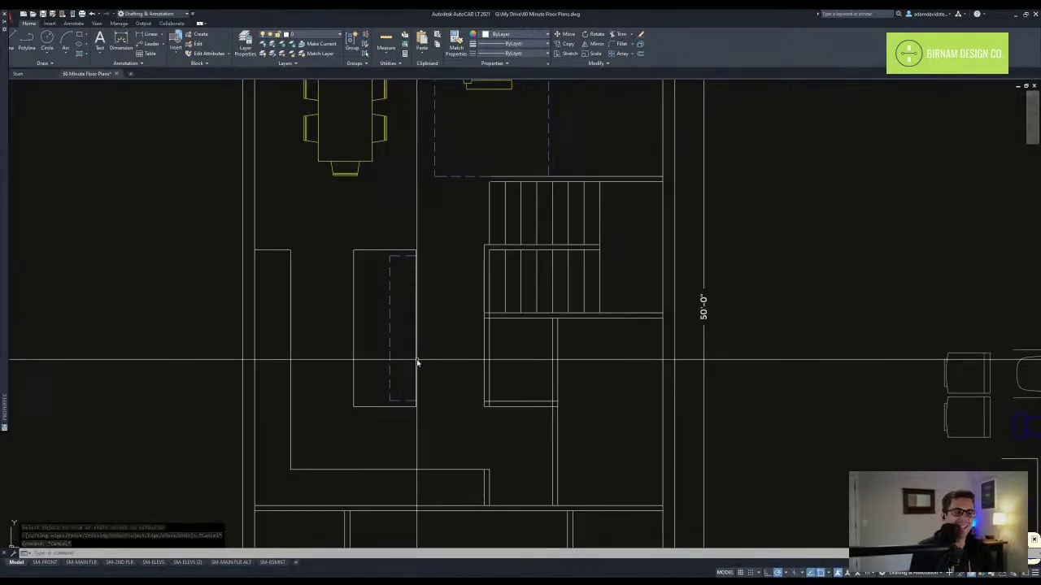
pyautogui.press('Escape')
pyautogui.press('Escape')
pyautogui.moveTo(402, 365); pyautogui.dragTo(404, 377, button='middle')
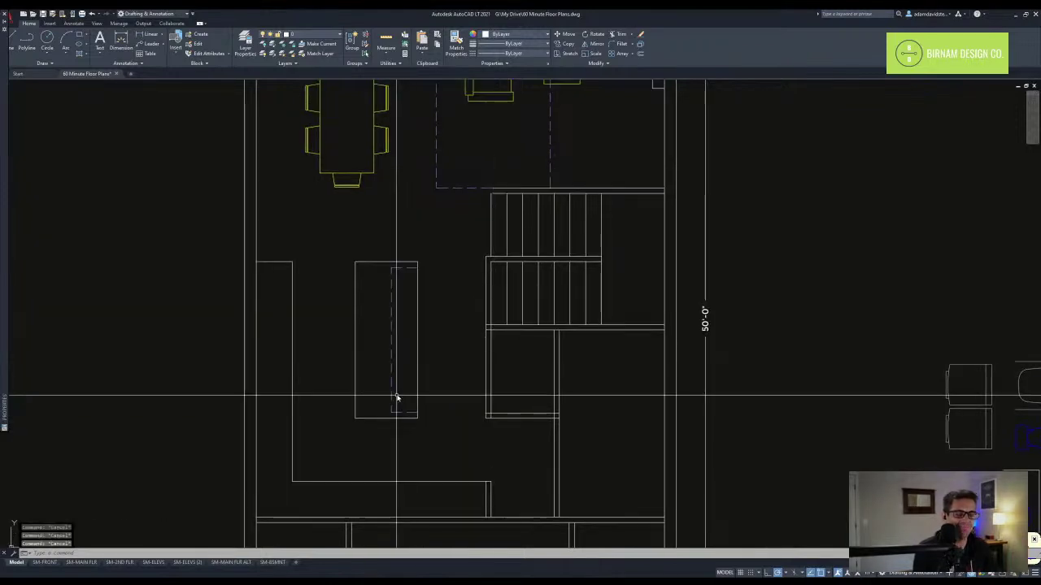
pyautogui.moveTo(413, 333); pyautogui.dragTo(408, 276, button='middle')
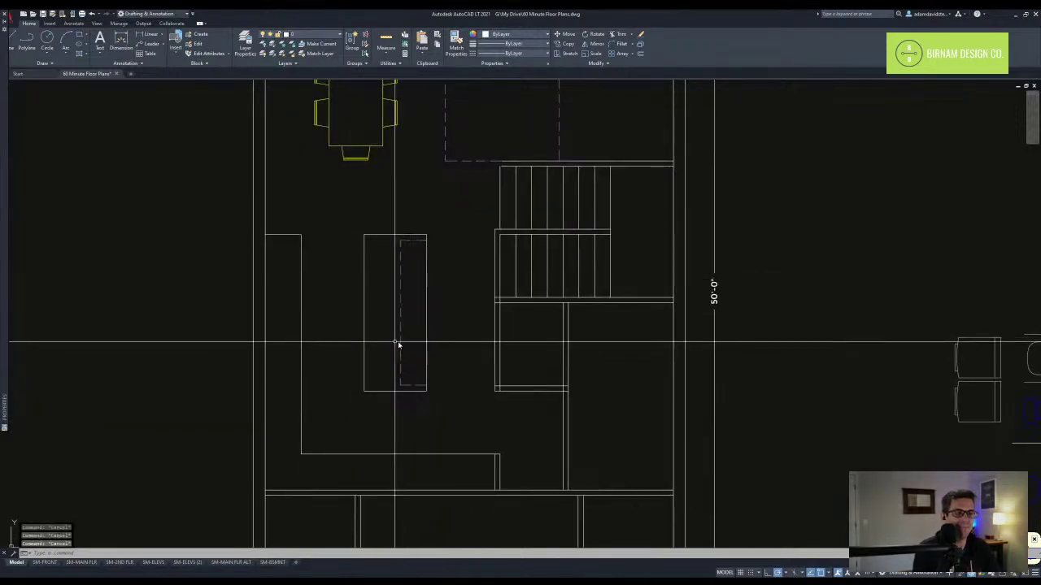
pyautogui.moveTo(402, 356); pyautogui.dragTo(419, 355, button='middle')
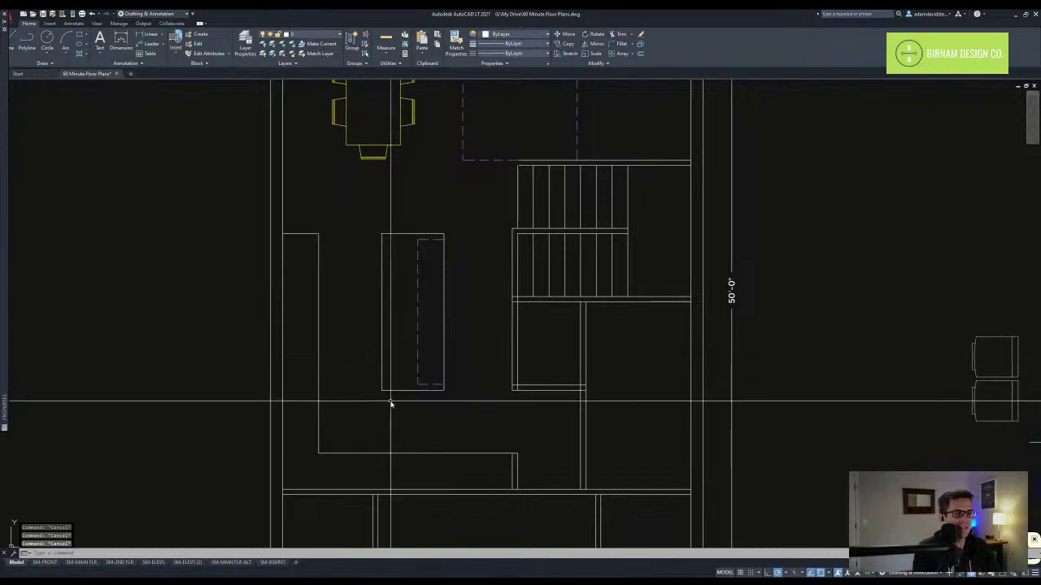
# - Copy the kitchen island's dashed lengthwise line 3.5 inches toward the stair side of the island
pyautogui.write('cp')
pyautogui.press('space')
pyautogui.press('Escape')
pyautogui.press('Escape')
pyautogui.click(418, 377)
pyautogui.write('cp')
pyautogui.press('space')
pyautogui.click(396, 342)
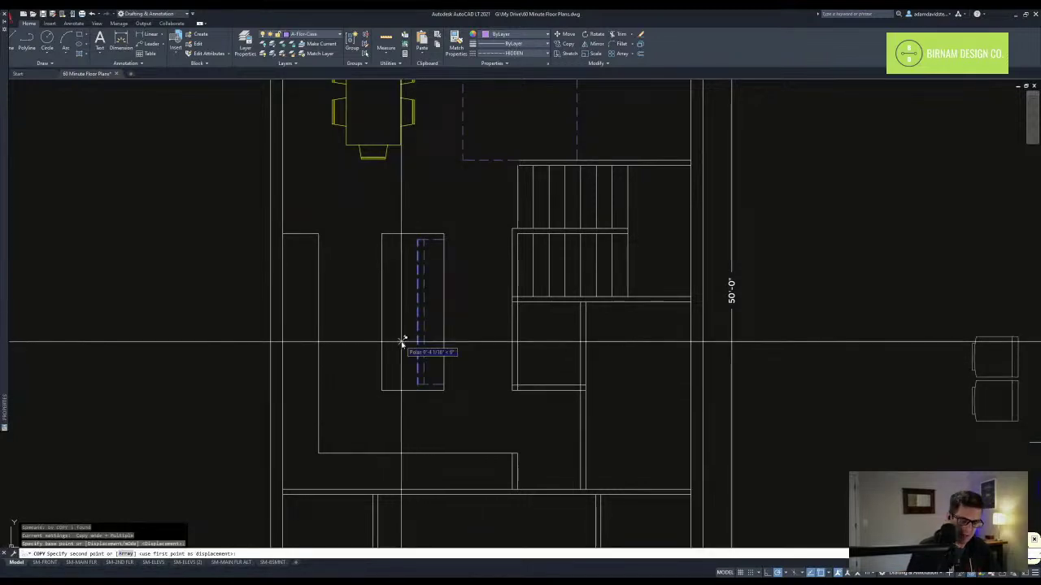
pyautogui.write('3.5')
pyautogui.press('Return')
pyautogui.press('Escape')
pyautogui.press('Escape')
# - Look over the full main-floor plan and the garage-level plan beneath it
pyautogui.scroll(-5, 441, 370)
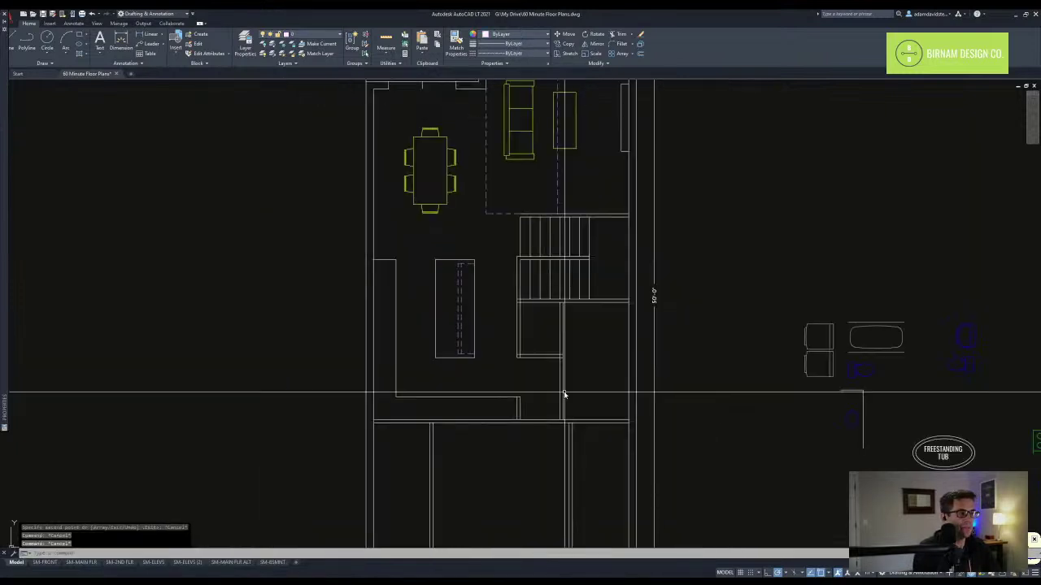
pyautogui.moveTo(548, 260); pyautogui.dragTo(524, 337, button='middle')
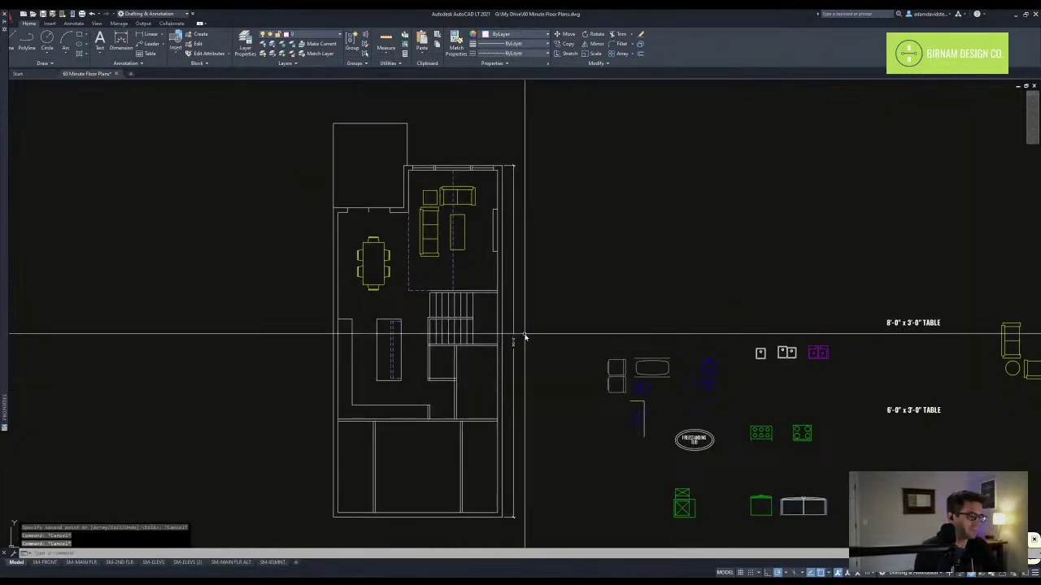
pyautogui.moveTo(453, 377); pyautogui.dragTo(453, 340, button='middle')
pyautogui.moveTo(450, 385); pyautogui.dragTo(448, 373, button='middle')
pyautogui.moveTo(464, 273); pyautogui.dragTo(463, 309, button='middle')
pyautogui.moveTo(448, 389); pyautogui.dragTo(455, 345, button='middle')
pyautogui.scroll(-2, 448, 370)
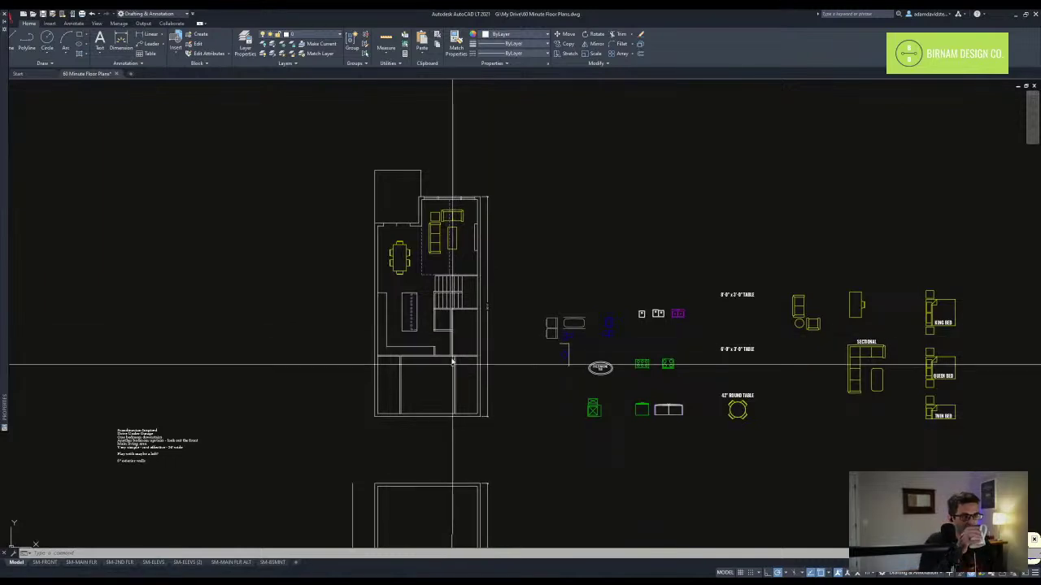
pyautogui.moveTo(452, 363); pyautogui.dragTo(453, 332, button='middle')
pyautogui.moveTo(458, 374); pyautogui.dragTo(463, 280, button='middle')
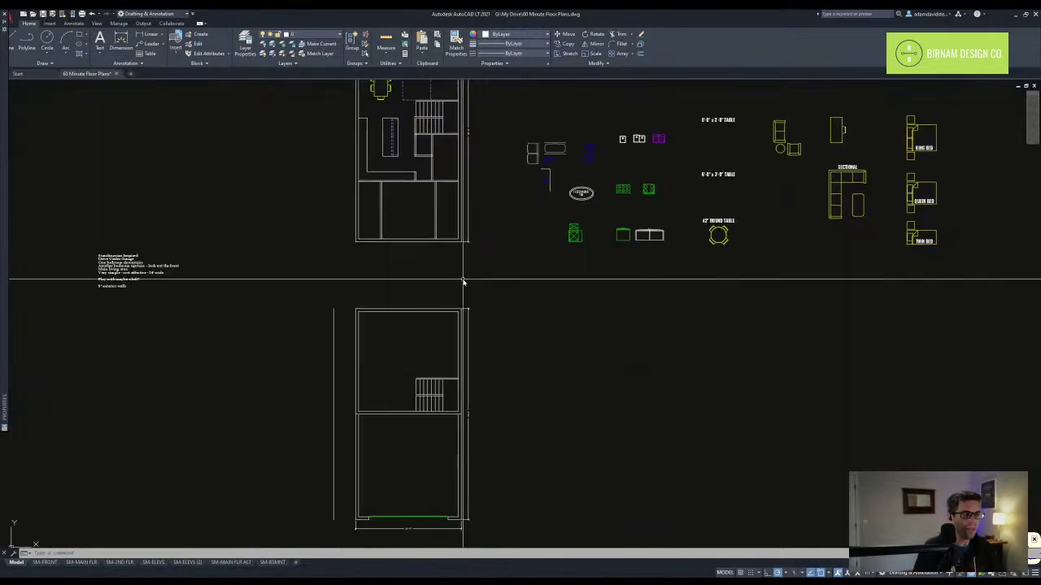
pyautogui.scroll(-3, 436, 248)
pyautogui.scroll(3, 390, 251)
pyautogui.press('Escape')
pyautogui.press('Escape')
pyautogui.press('Escape')
# - Offset the outer line of the main floor's front wall 48 inches outward
pyautogui.scroll(4, 419, 294)
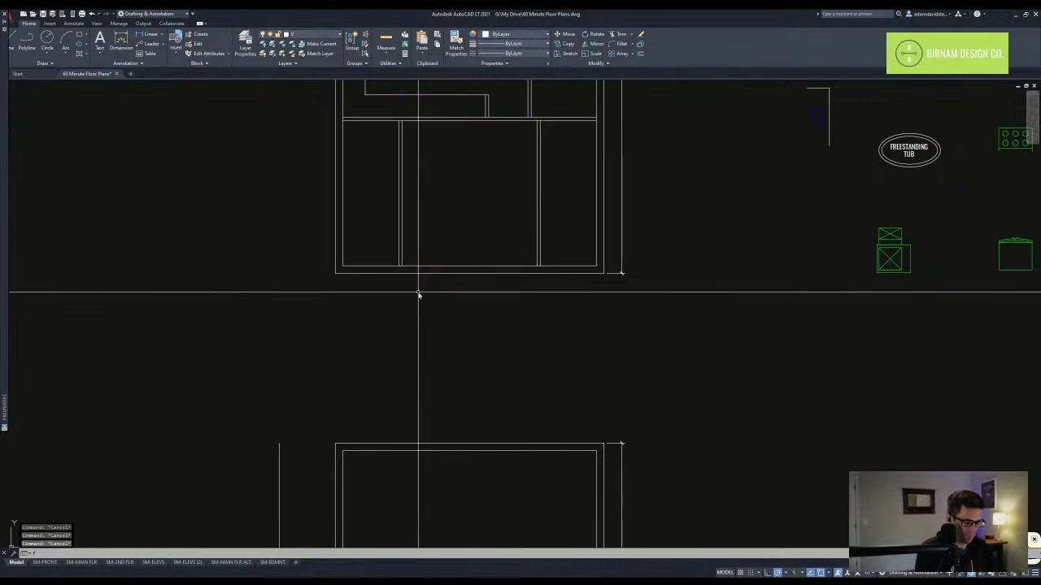
pyautogui.write('o')
pyautogui.press('space')
pyautogui.write('48')
pyautogui.press('space')
pyautogui.click(428, 274)
pyautogui.click(429, 329)
pyautogui.press('Escape')
# - Extend the exterior side wall lines of the main floor to the new line beyond the front wall
pyautogui.press('Escape')
pyautogui.write('ex')
pyautogui.press('space')
pyautogui.click(561, 332)
pyautogui.click(550, 297)
pyautogui.press('space')
pyautogui.click(610, 247)
pyautogui.click(569, 226)
pyautogui.click(327, 231)
pyautogui.press('Escape')
pyautogui.press('Escape')
# - Trim the line work at the main floor's front overhang against the extended side walls
pyautogui.write('tr')
pyautogui.press('space')
pyautogui.click(671, 346)
pyautogui.click(188, 257)
pyautogui.press('space')
pyautogui.click(417, 332)
# - Offset the rear deck's outer side line 8 inches inward
pyautogui.scroll(-6, 417, 334)
pyautogui.press('Escape')
pyautogui.press('Escape')
pyautogui.press('Escape')
pyautogui.scroll(4, 379, 337)
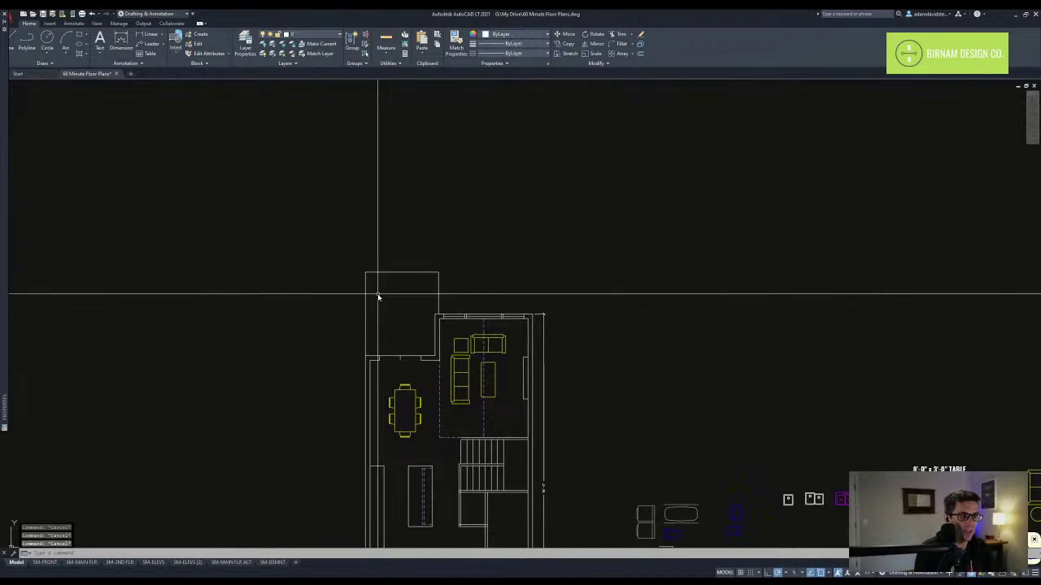
pyautogui.write('o')
pyautogui.press('space')
pyautogui.press('space')
pyautogui.press('Escape')
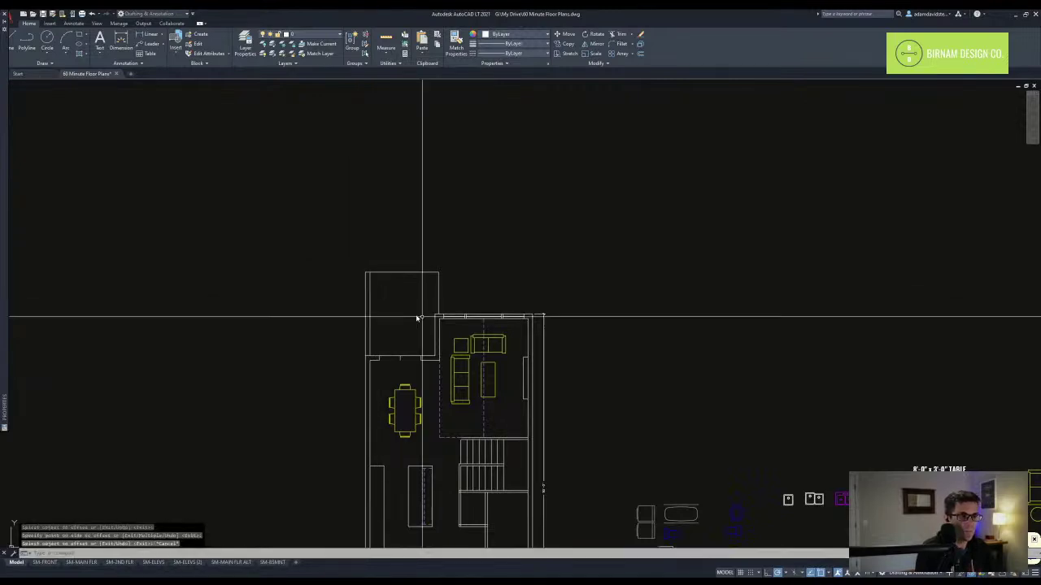
# - Draw a line from the rear deck's corner across behind the living room and fillet it with the exterior side wall line
pyautogui.write('l')
pyautogui.press('space')
pyautogui.click(438, 272)
pyautogui.click(555, 274)
pyautogui.press('space')
pyautogui.write('f')
pyautogui.press('space')
pyautogui.click(529, 333)
pyautogui.click(516, 274)
pyautogui.press('space')
pyautogui.click(521, 276)
pyautogui.press('Escape')
pyautogui.moveTo(409, 306); pyautogui.dragTo(412, 276, button='middle')
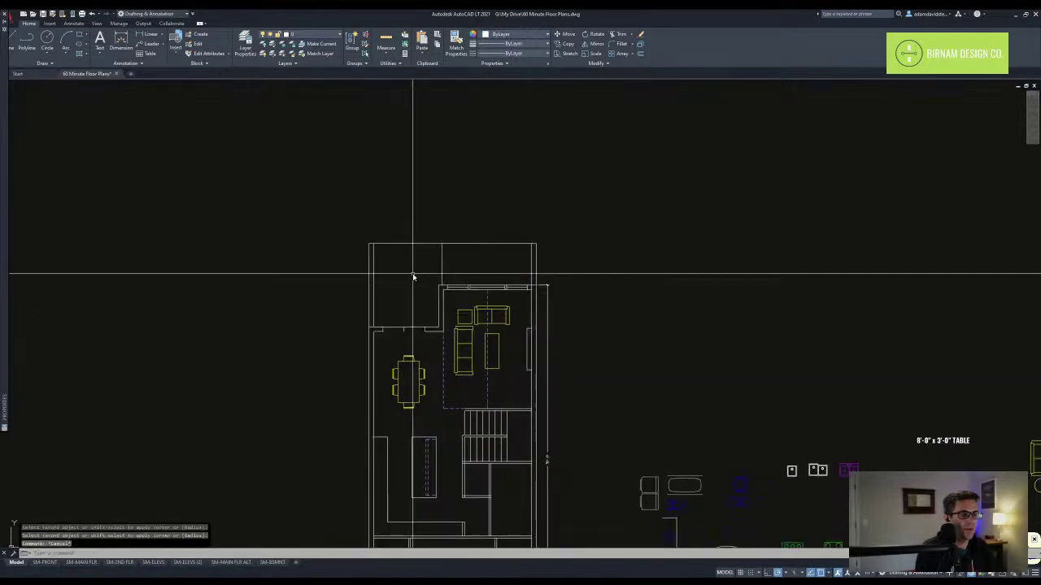
pyautogui.scroll(-5, 422, 287)
pyautogui.scroll(8, 411, 314)
pyautogui.press('l')
pyautogui.press('space')
pyautogui.click(390, 310)
pyautogui.press('Escape')
# - Stretch the main floor's front overhang outward by 24 inches
pyautogui.press('s')
pyautogui.press('space')
pyautogui.click(696, 323)
pyautogui.click(303, 301)
pyautogui.press('space')
pyautogui.click(303, 301)
pyautogui.write('24')
pyautogui.press('space')
# - Erase the overall width dimension in front of the garage door on the garage-level plan
pyautogui.scroll(-5, 504, 406)
pyautogui.moveTo(518, 409); pyautogui.dragTo(485, 211, button='middle')
pyautogui.press('Escape')
pyautogui.press('Escape')
pyautogui.scroll(5, 503, 446)
pyautogui.click(466, 424)
pyautogui.click(413, 384)
pyautogui.press('Escape')
pyautogui.press('Escape')
pyautogui.click(434, 413)
pyautogui.click(407, 378)
pyautogui.press('e')
pyautogui.press('space')
pyautogui.press('Escape')
pyautogui.moveTo(380, 379); pyautogui.dragTo(379, 326, button='middle')
pyautogui.press('o')
pyautogui.press('space')
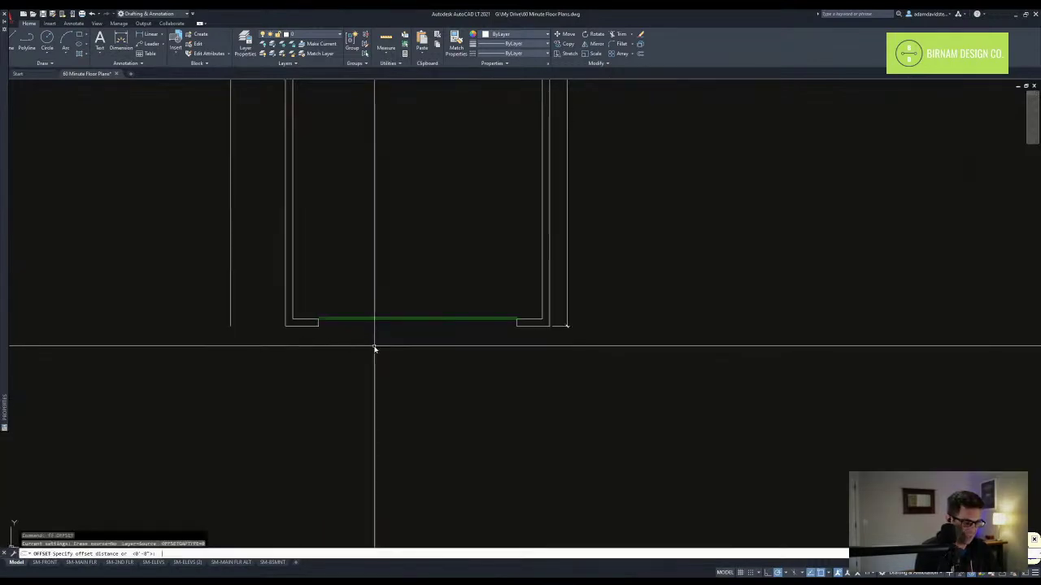
pyautogui.write('6')
pyautogui.press('space')
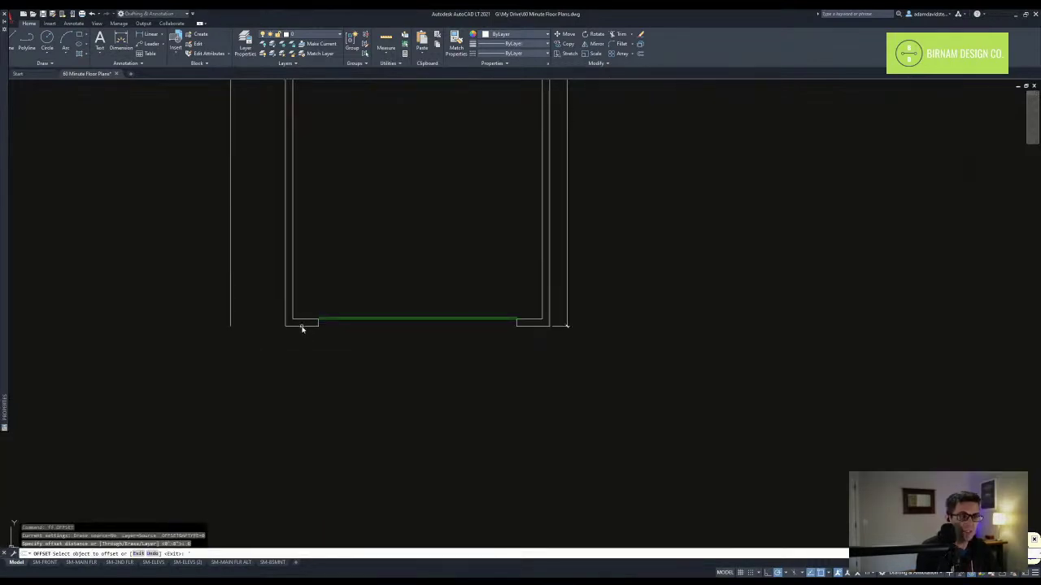
pyautogui.press('Escape')
pyautogui.press('Escape')
pyautogui.press('Escape')
# - Offset the short front wall line beside the garage door 72 inches outward
pyautogui.write('ff')
pyautogui.press('space')
pyautogui.write('72')
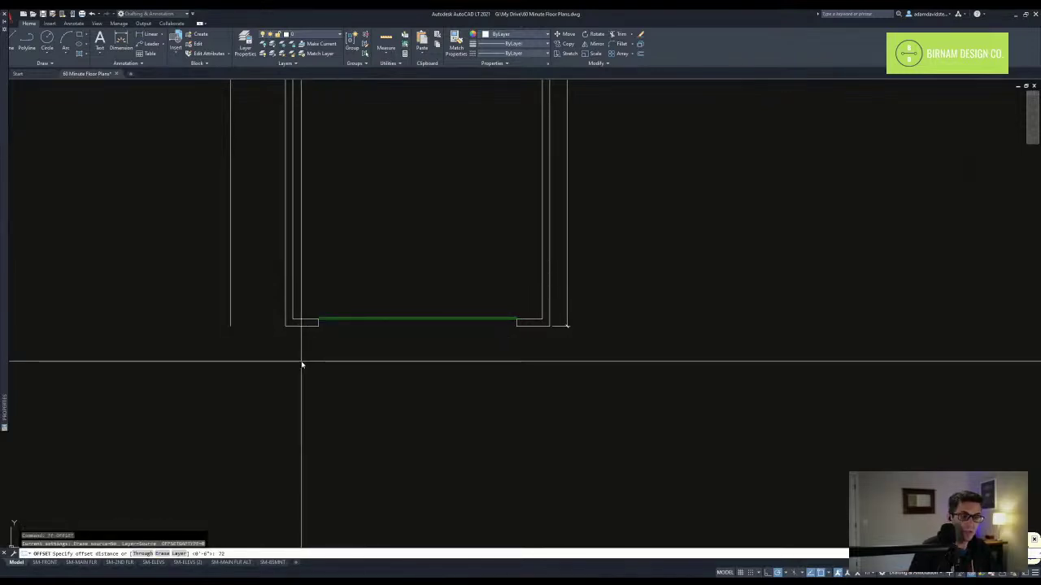
pyautogui.press('Escape')
# - Draw a line from the garage's front corner to the end of the offset line and offset it 8 inches inward
pyautogui.press('l')
pyautogui.press('space')
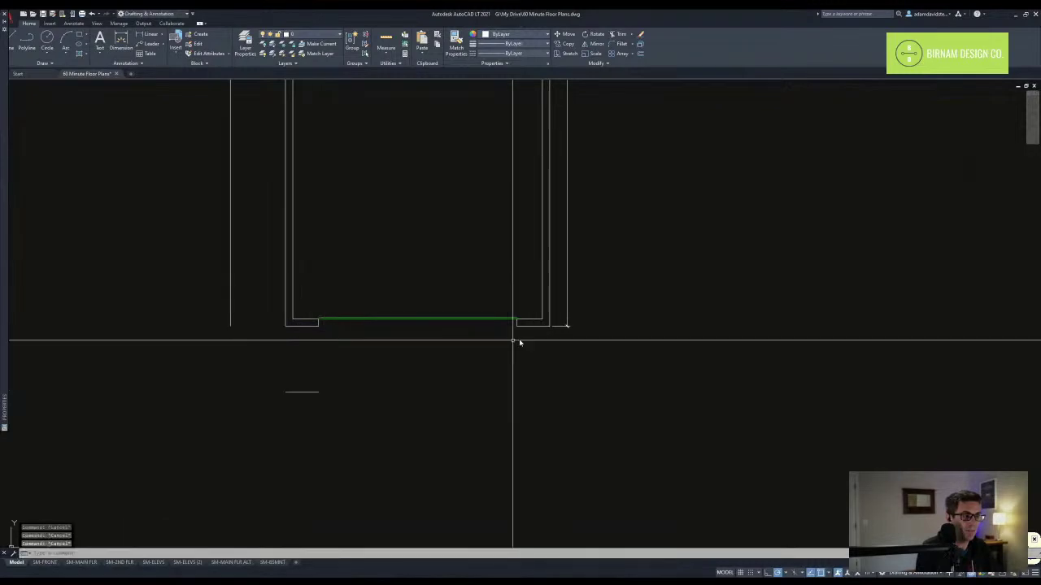
pyautogui.click(286, 325)
pyautogui.click(286, 391)
pyautogui.press('space')
pyautogui.press('o')
pyautogui.press('space')
pyautogui.write('8')
pyautogui.press('space')
pyautogui.click(285, 348)
pyautogui.click(301, 367)
pyautogui.press('space')
# - Trim the excess of the short front line past the 8-inch wing wall
pyautogui.write('tr')
pyautogui.click(310, 414)
pyautogui.click(230, 310)
pyautogui.press('space')
pyautogui.click(316, 393)
pyautogui.press('space')
# - Mirror the wing wall about the midpoint of the garage door to the opposite side, keeping the source objects
pyautogui.click(321, 406)
pyautogui.click(247, 382)
pyautogui.write('rr')
pyautogui.press('space')
pyautogui.click(421, 321)
pyautogui.click(421, 303)
pyautogui.press('space')
# - Draw a line between the outer ends of the two wing walls in front of the garage door
pyautogui.write('a')
pyautogui.press('space')
pyautogui.click(545, 394)
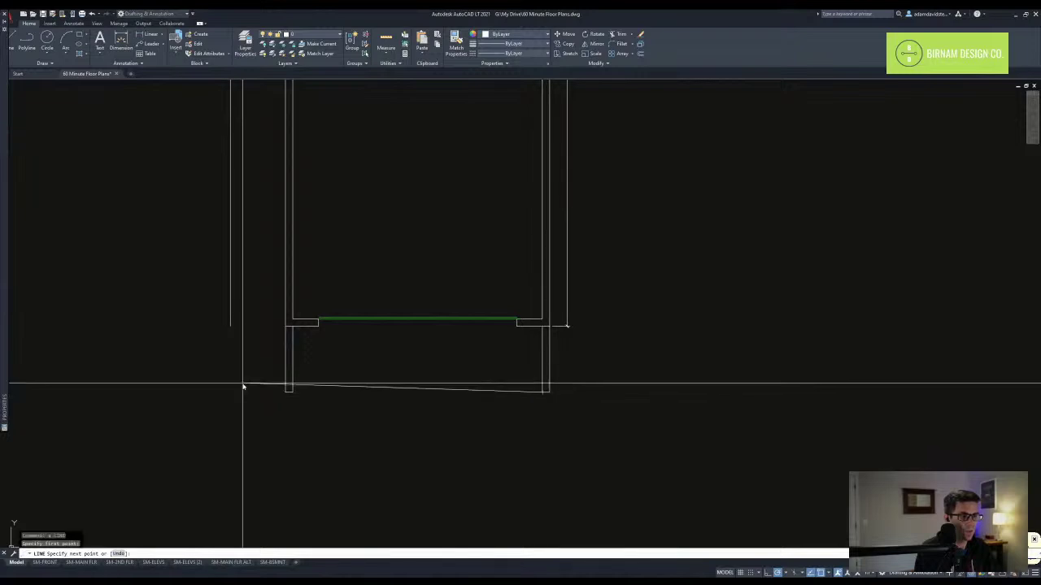
pyautogui.click(292, 392)
pyautogui.press('Escape')
# - Match the dashed line properties from the upper plan's living area to the overhang line in front of the garage door
pyautogui.moveTo(440, 228); pyautogui.dragTo(432, 368, button='middle')
pyautogui.scroll(-6, 432, 377)
pyautogui.press('Escape')
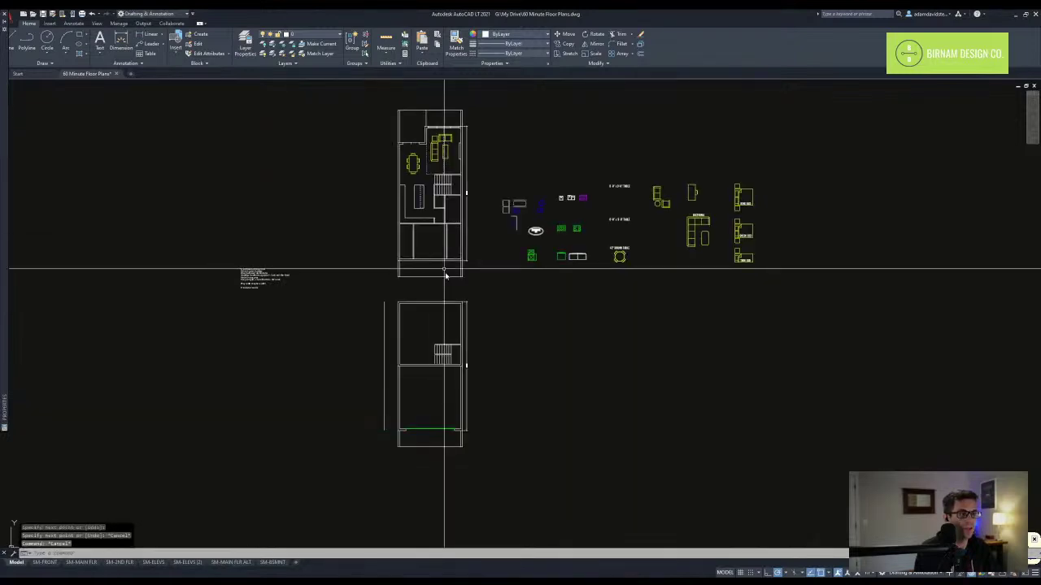
pyautogui.write('w')
pyautogui.press('space')
pyautogui.press('Escape')
pyautogui.write('w')
pyautogui.press('space')
pyautogui.click(426, 165)
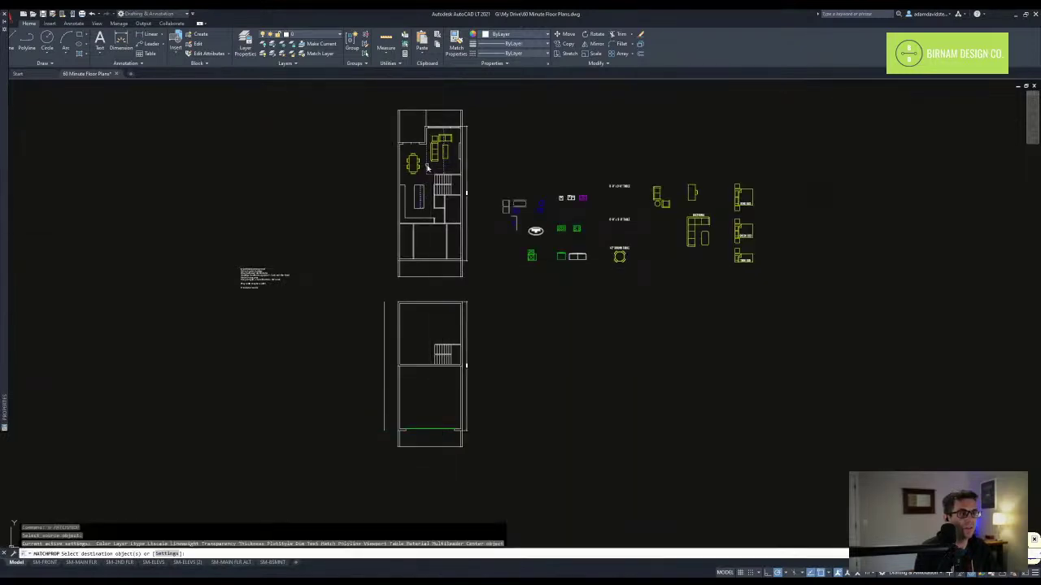
pyautogui.moveTo(422, 413); pyautogui.dragTo(427, 360, button='middle')
pyautogui.scroll(4, 428, 395)
pyautogui.click(429, 393)
pyautogui.click(415, 358)
pyautogui.press('Escape')
# - Erase the two straight rear wall lines of the lower floor plan
pyautogui.moveTo(448, 318); pyautogui.dragTo(431, 430, button='middle')
pyautogui.scroll(-3, 430, 430)
pyautogui.moveTo(462, 291); pyautogui.dragTo(461, 368, button='middle')
pyautogui.press('Escape')
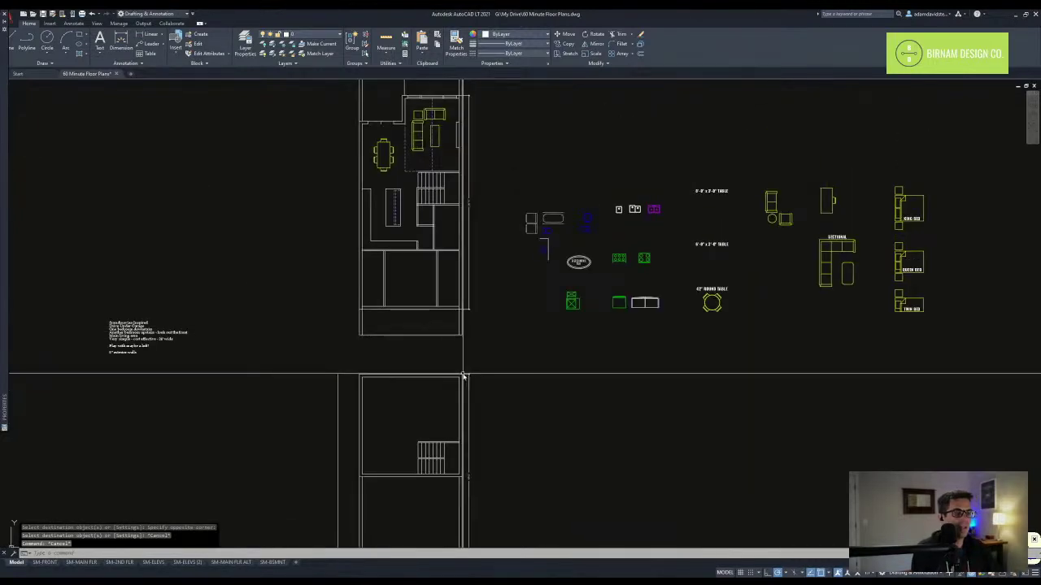
pyautogui.press('Escape')
pyautogui.press('Escape')
pyautogui.click(415, 356)
pyautogui.write('e')
pyautogui.press('space')
pyautogui.moveTo(411, 312); pyautogui.dragTo(420, 411, button='middle')
pyautogui.press('Escape')
pyautogui.press('Escape')
# - Copy the upper plan's jogged rear wall with its windows onto the lower plan, aligning by the plans' front corners
pyautogui.scroll(4, 417, 225)
pyautogui.click(281, 233)
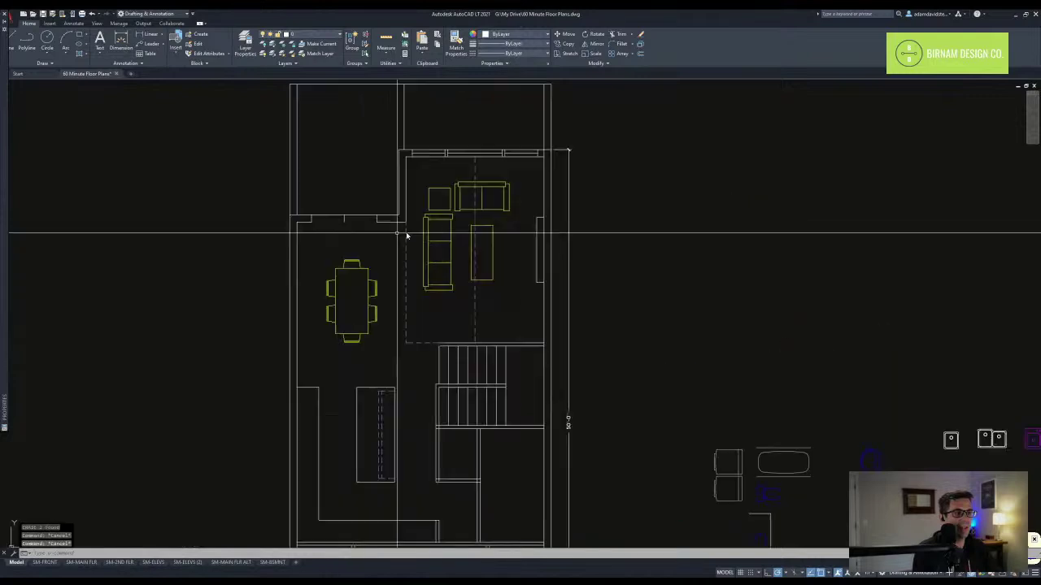
pyautogui.click(428, 190)
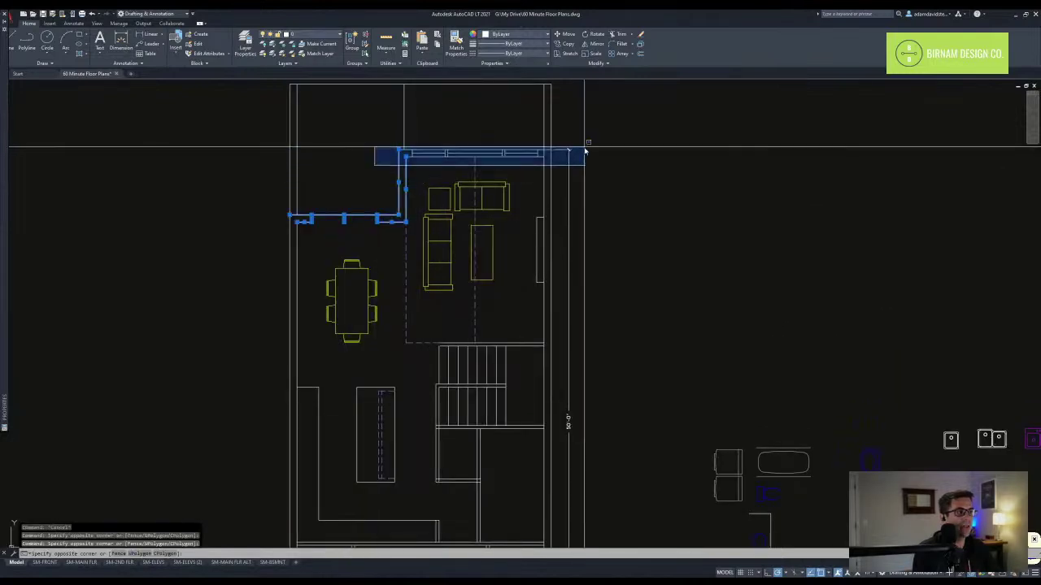
pyautogui.click(582, 153)
pyautogui.scroll(-5, 533, 276)
pyautogui.moveTo(428, 476); pyautogui.dragTo(427, 365, button='middle')
pyautogui.write('cy')
pyautogui.press('space')
pyautogui.scroll(4, 386, 336)
pyautogui.click(381, 313)
pyautogui.moveTo(404, 463); pyautogui.dragTo(404, 160, button='middle')
pyautogui.scroll(-4, 404, 163)
pyautogui.scroll(2, 390, 387)
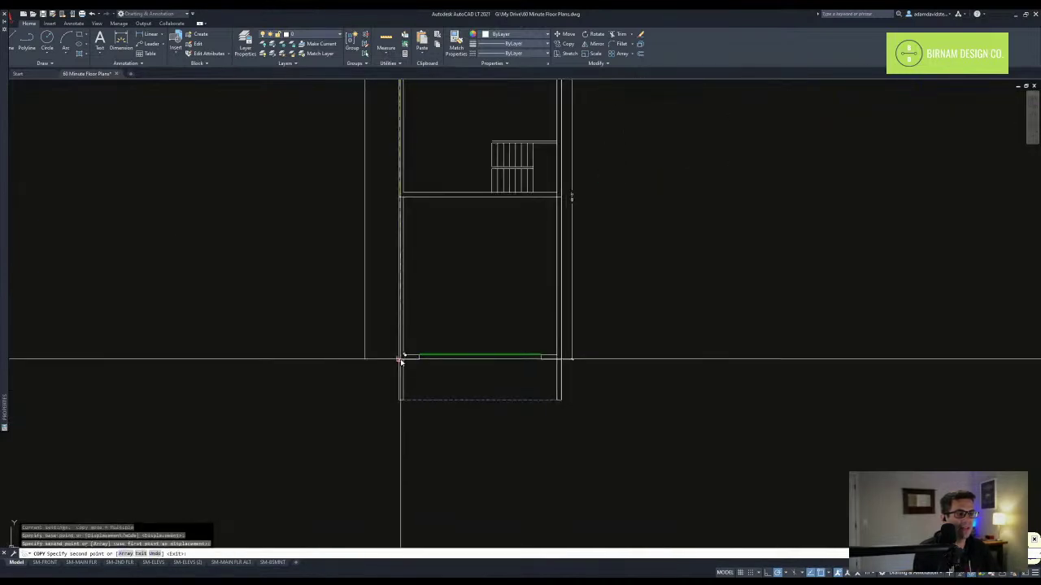
pyautogui.click(400, 361)
pyautogui.press('Escape')
# - Move the lower floor plan straight down, farther away from the upper plan
pyautogui.scroll(-4, 479, 521)
pyautogui.scroll(2, 499, 379)
pyautogui.scroll(2, 499, 326)
pyautogui.scroll(-5, 435, 388)
pyautogui.click(493, 418)
pyautogui.click(333, 214)
pyautogui.write('m')
pyautogui.press('space')
pyautogui.click(341, 283)
pyautogui.click(340, 331)
pyautogui.press('Escape')
pyautogui.press('Escape')
pyautogui.press('Escape')
# - Measure the depth of the small room in front of the stairs on the upper plan
pyautogui.scroll(5, 424, 162)
pyautogui.moveTo(423, 163); pyautogui.dragTo(455, 382, button='middle')
pyautogui.scroll(-2, 456, 351)
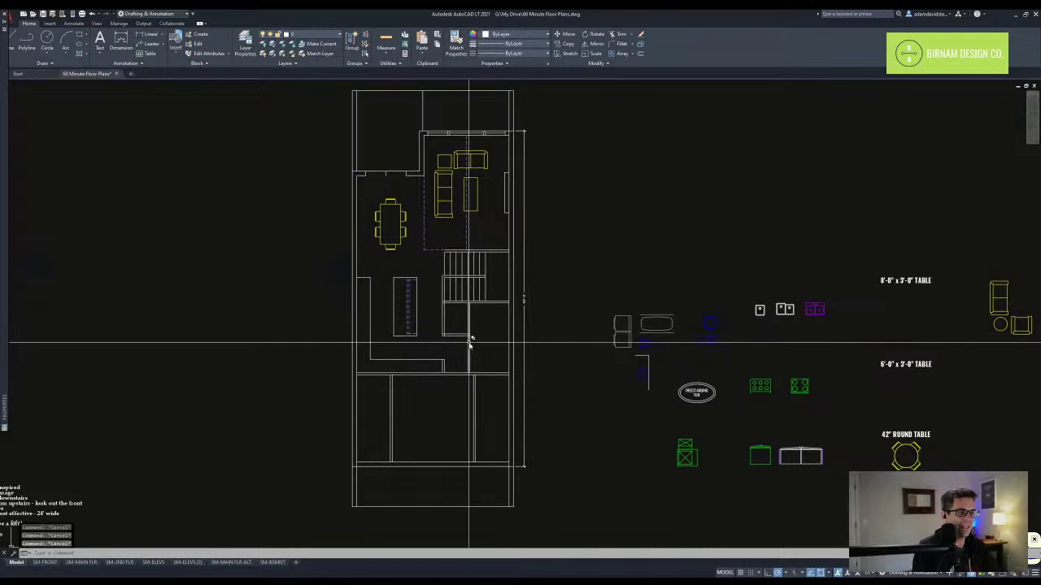
pyautogui.scroll(2, 464, 337)
pyautogui.write('di')
pyautogui.press('space')
pyautogui.click(448, 329)
pyautogui.click(446, 280)
pyautogui.press('space')
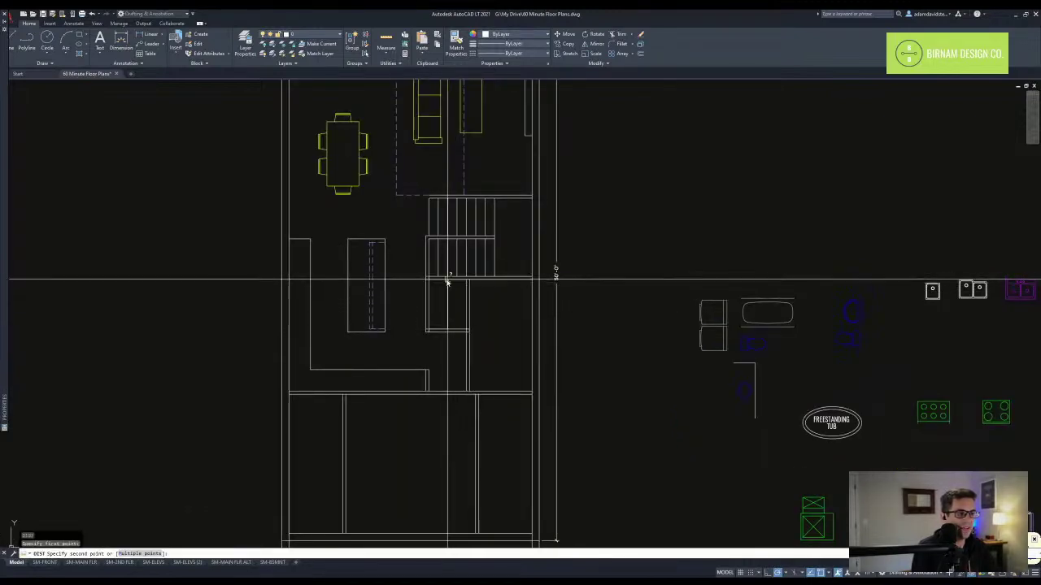
pyautogui.click(447, 282)
pyautogui.press('Escape')
pyautogui.press('Escape')
# - Add a linear dimension for the inside depth of the small room in front of the stairs
pyautogui.scroll(2, 462, 333)
pyautogui.write('dli')
pyautogui.press('space')
pyautogui.click(471, 226)
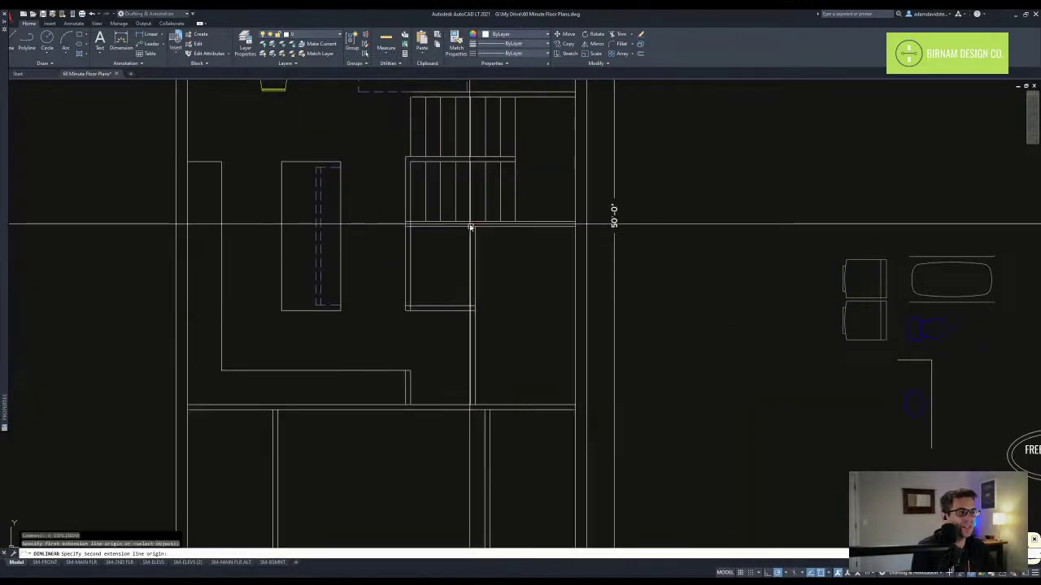
pyautogui.click(472, 307)
pyautogui.click(450, 271)
pyautogui.press('Escape')
pyautogui.press('Escape')
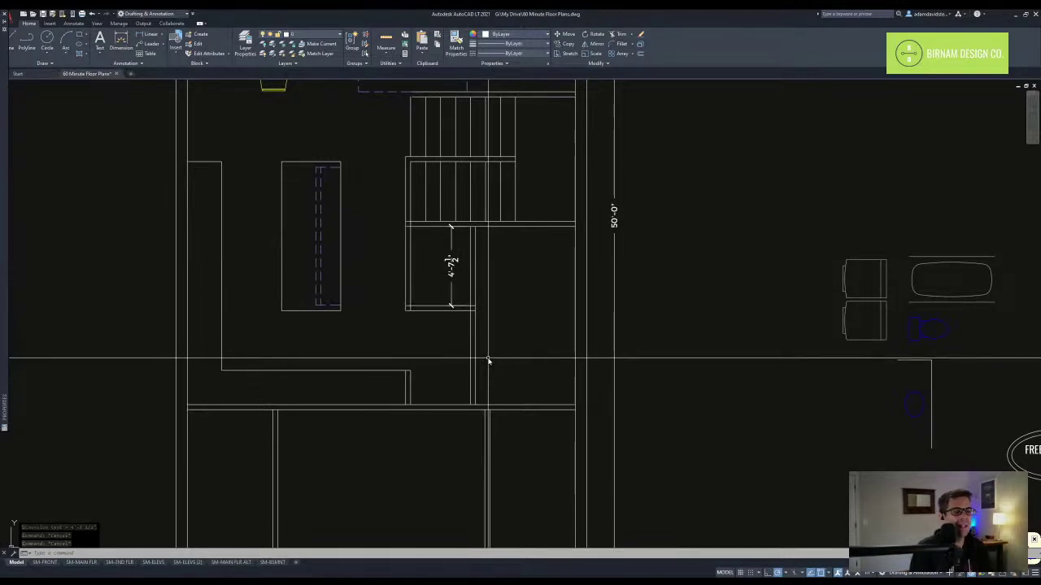
pyautogui.press('Escape')
pyautogui.press('Escape')
# - Measure the middle front room diagonally between its opposite inside corners
pyautogui.scroll(-2, 407, 392)
pyautogui.moveTo(406, 391); pyautogui.dragTo(417, 361, button='middle')
pyautogui.moveTo(414, 437); pyautogui.dragTo(409, 397, button='middle')
pyautogui.write('dl')
pyautogui.press('space')
pyautogui.click(330, 473)
pyautogui.click(458, 334)
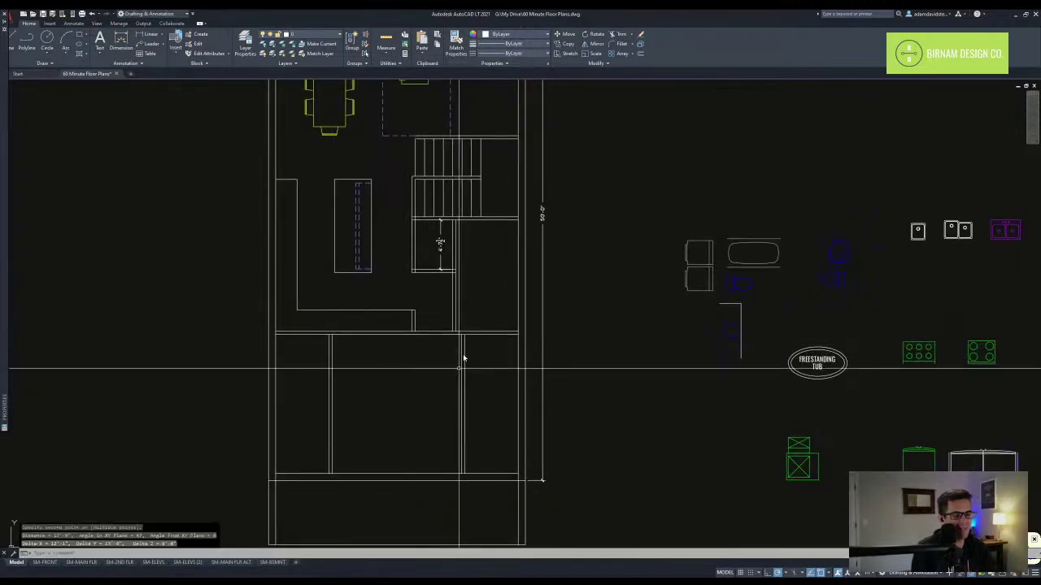
# - Stretch the kitchen, island and small-room walls 4.5 inches down toward the front of the house
pyautogui.moveTo(438, 357); pyautogui.dragTo(441, 374, button='middle')
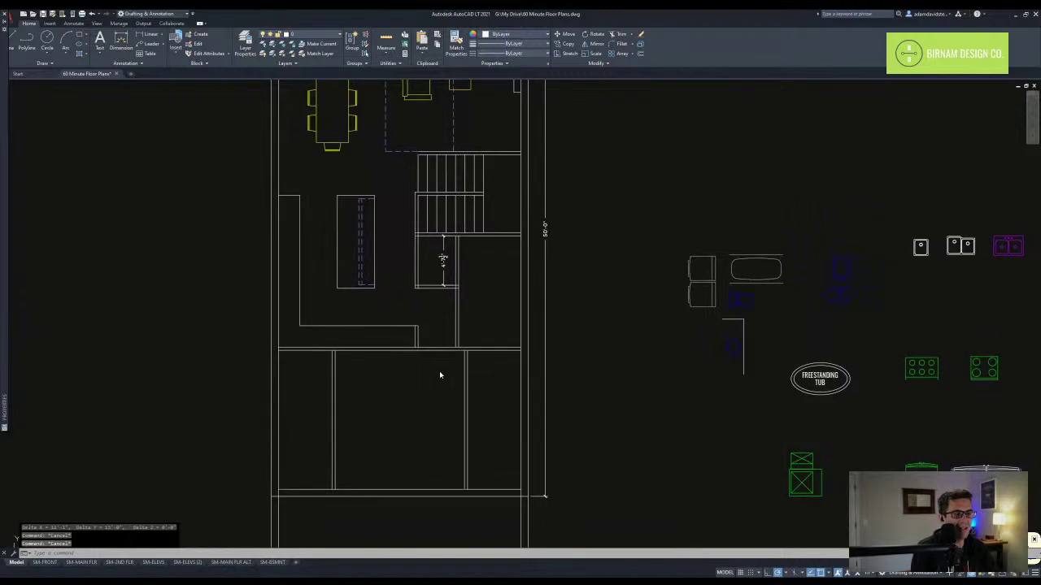
pyautogui.write('s')
pyautogui.press('space')
pyautogui.click(571, 380)
pyautogui.click(206, 279)
pyautogui.press('space')
pyautogui.click(406, 382)
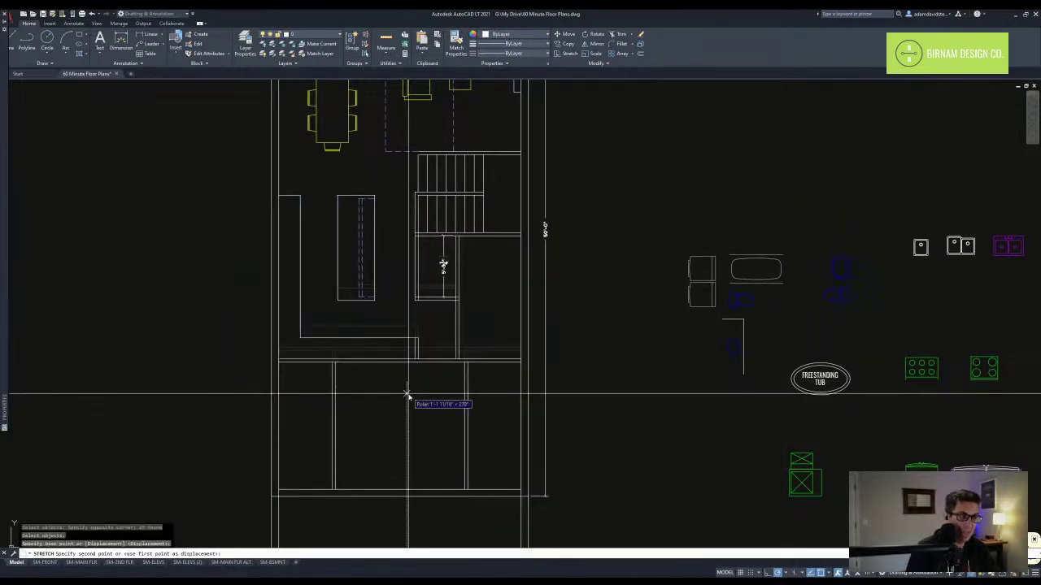
pyautogui.write('4.5')
pyautogui.press('Return')
pyautogui.press('Escape')
pyautogui.press('Escape')
# - Copy the cross wall between the kitchen and front rooms 6 inches toward the front
pyautogui.moveTo(444, 358); pyautogui.dragTo(398, 394, button='middle')
pyautogui.scroll(3, 381, 355)
pyautogui.click(401, 309)
pyautogui.write('co')
pyautogui.press('space')
pyautogui.click(422, 368)
pyautogui.press('Escape')
pyautogui.moveTo(393, 376); pyautogui.dragTo(403, 378, button='middle')
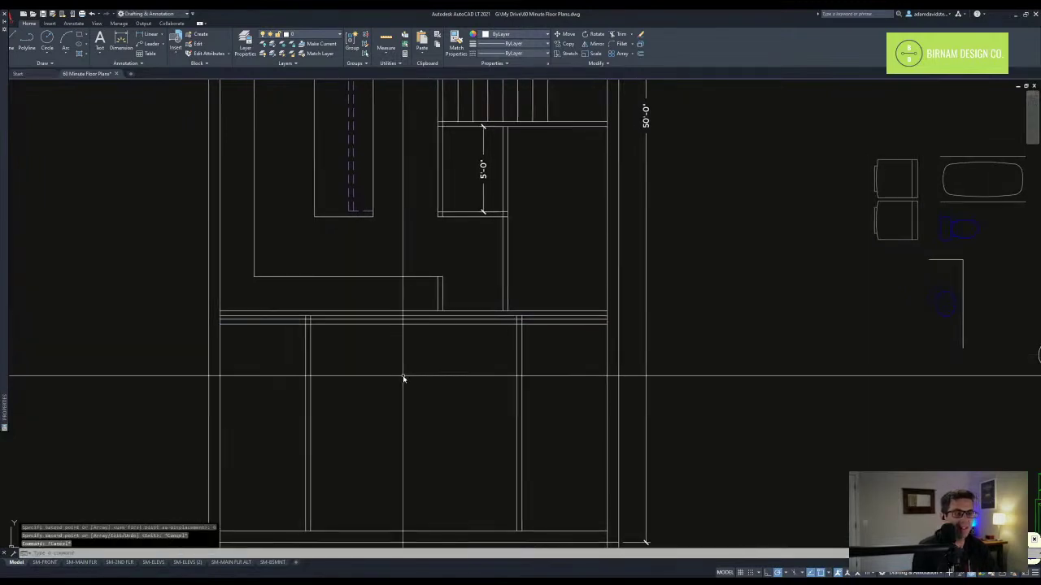
# - Extend the short wall at the end of the kitchen counter to the first line of the copied wall
pyautogui.scroll(2, 423, 341)
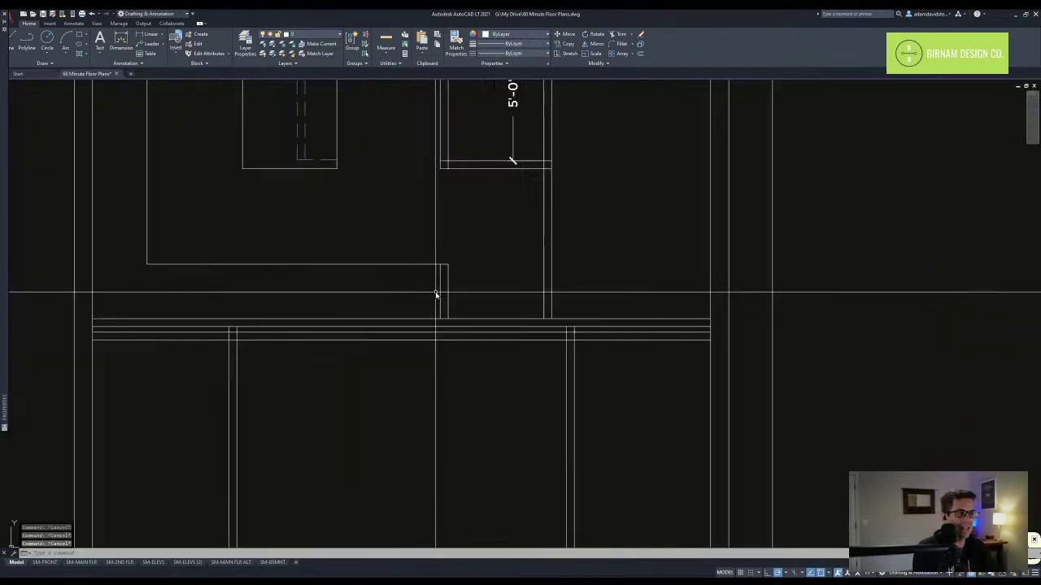
pyautogui.write('ex')
pyautogui.press('space')
pyautogui.moveTo(440, 374); pyautogui.dragTo(436, 370)
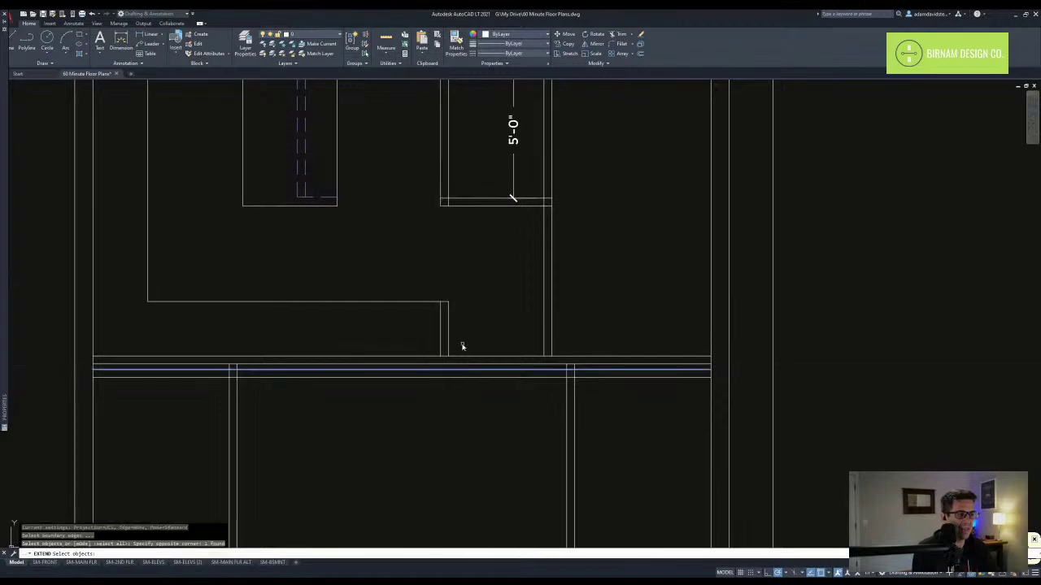
pyautogui.press('Escape')
pyautogui.scroll(-3, 447, 358)
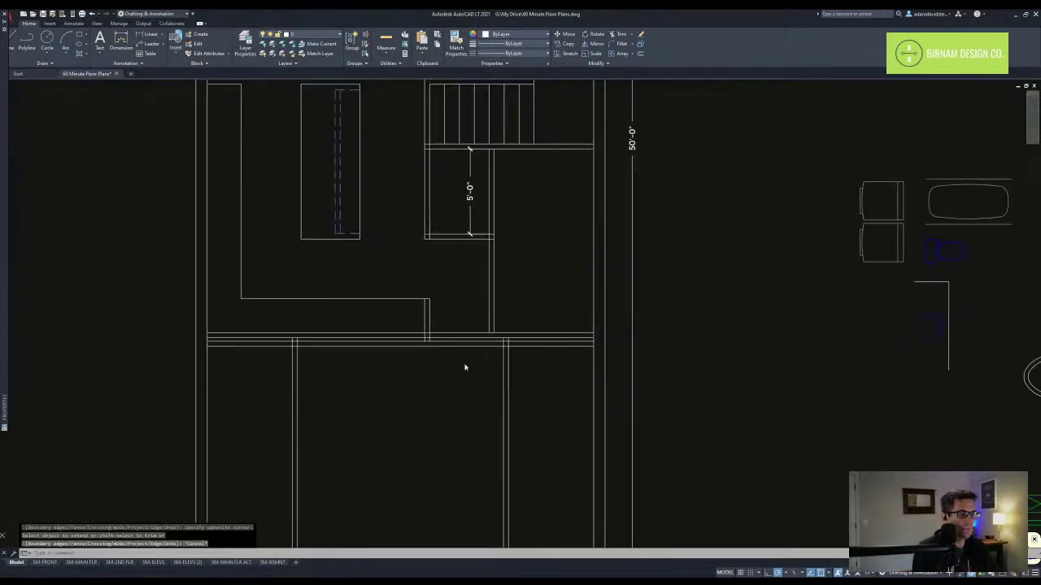
# - Offset the inner line of the small room's left wall 5 feet to the right
pyautogui.scroll(-2, 439, 344)
pyautogui.write('o')
pyautogui.press('space')
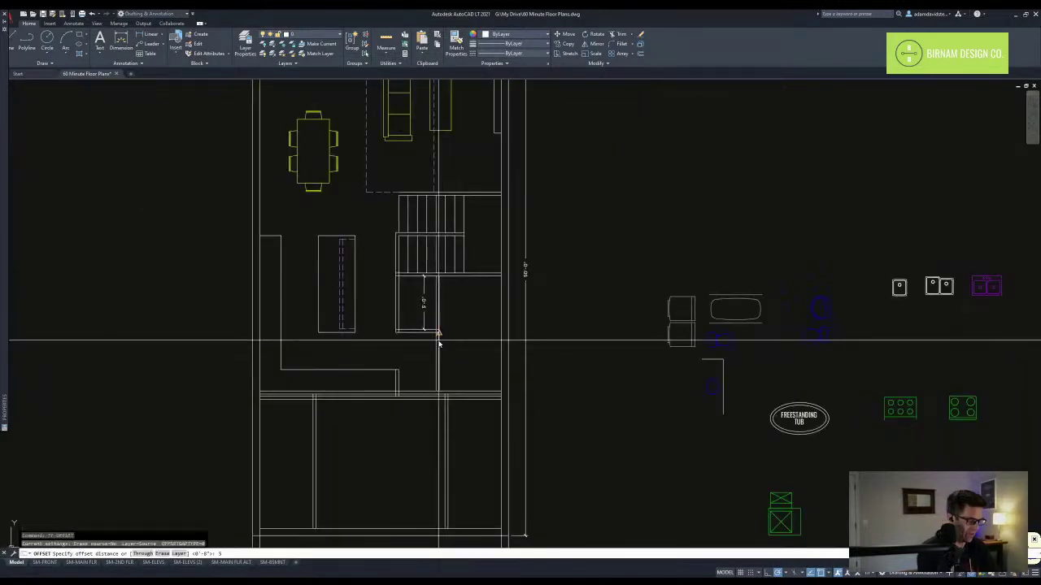
pyautogui.write('5')
pyautogui.press('space')
pyautogui.click(455, 307)
pyautogui.press('Escape')
pyautogui.press('Escape')
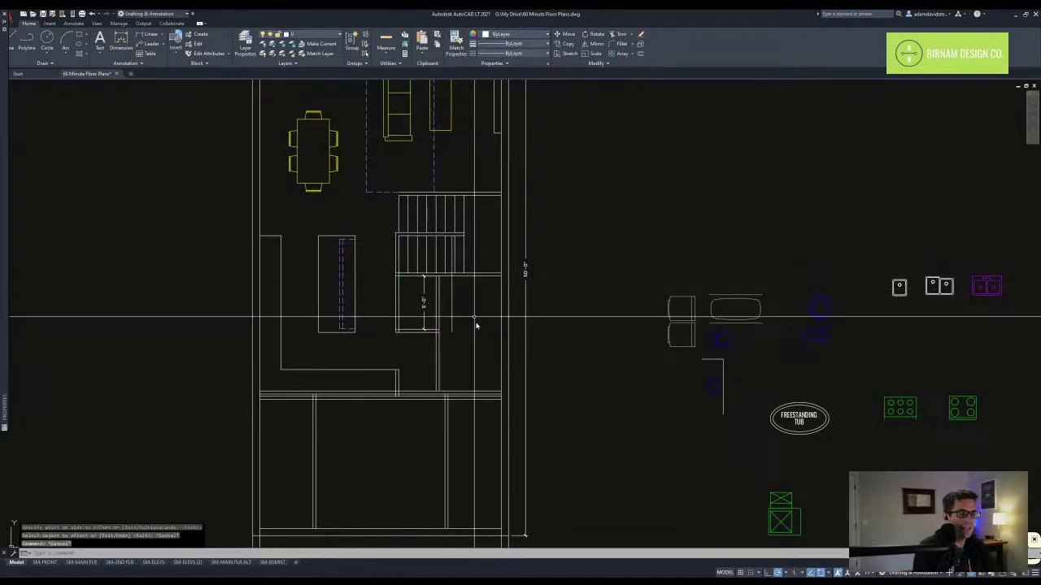
# - Extend the small room's lower wall lines to the new offset line
pyautogui.scroll(4, 466, 295)
pyautogui.write('ex')
pyautogui.press('space')
pyautogui.press('Escape')
pyautogui.press('Escape')
pyautogui.press('space')
pyautogui.click(442, 372)
pyautogui.click(407, 346)
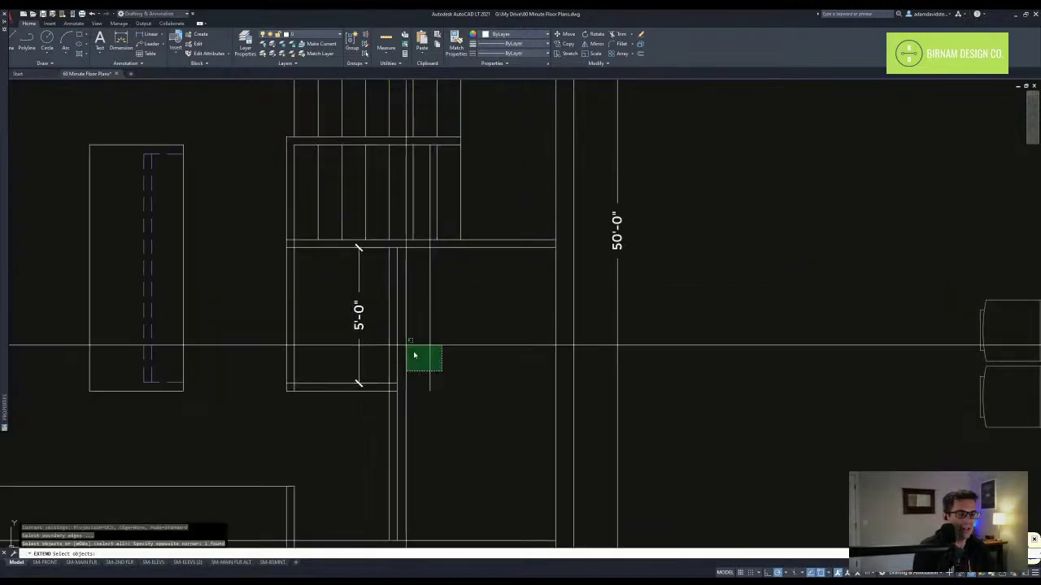
pyautogui.click(376, 411)
pyautogui.click(383, 377)
pyautogui.press('Escape')
pyautogui.press('Escape')
# - Offset the small room's new side line 3.5 inches outward to give the wall its thickness
pyautogui.press('space')
pyautogui.press('Escape')
pyautogui.press('Escape')
pyautogui.press('Escape')
pyautogui.write('o')
pyautogui.press('space')
pyautogui.write('3.5')
pyautogui.press('space')
pyautogui.click(421, 323)
pyautogui.click(432, 326)
pyautogui.press('Escape')
pyautogui.press('Escape')
# - Trim the new side wall's lines where they run past the stair wall
pyautogui.write('tr')
pyautogui.press('space')
pyautogui.scroll(4, 438, 236)
pyautogui.click(465, 288)
pyautogui.press('Escape')
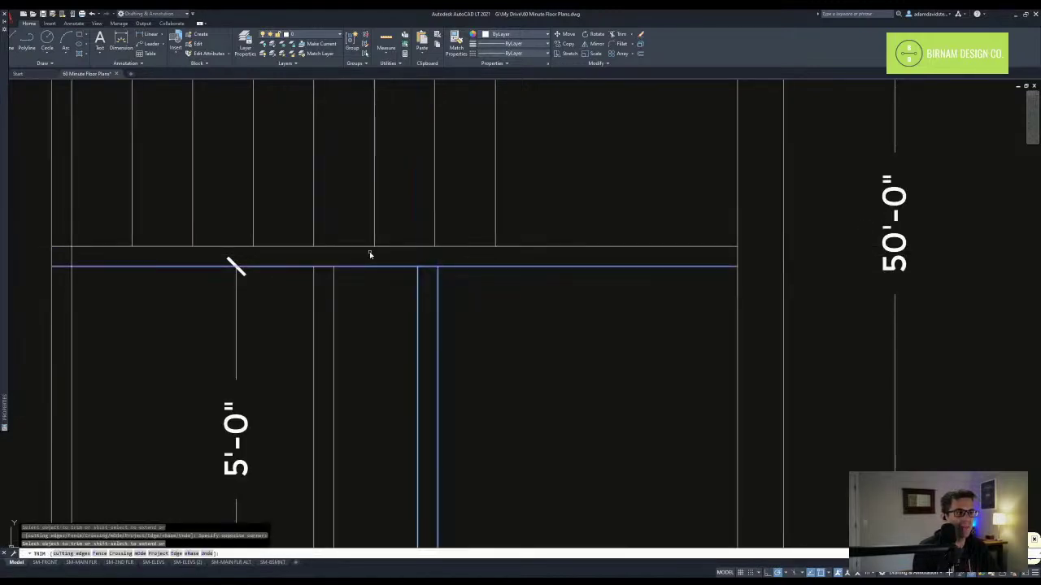
# - Trim the old partition lines out of the widened small room down to its lower wall
pyautogui.write('tr')
pyautogui.press('Return')
pyautogui.scroll(-2, 382, 277)
pyautogui.scroll(-1, 394, 325)
pyautogui.click(394, 325)
pyautogui.press('Escape')
pyautogui.press('Escape')
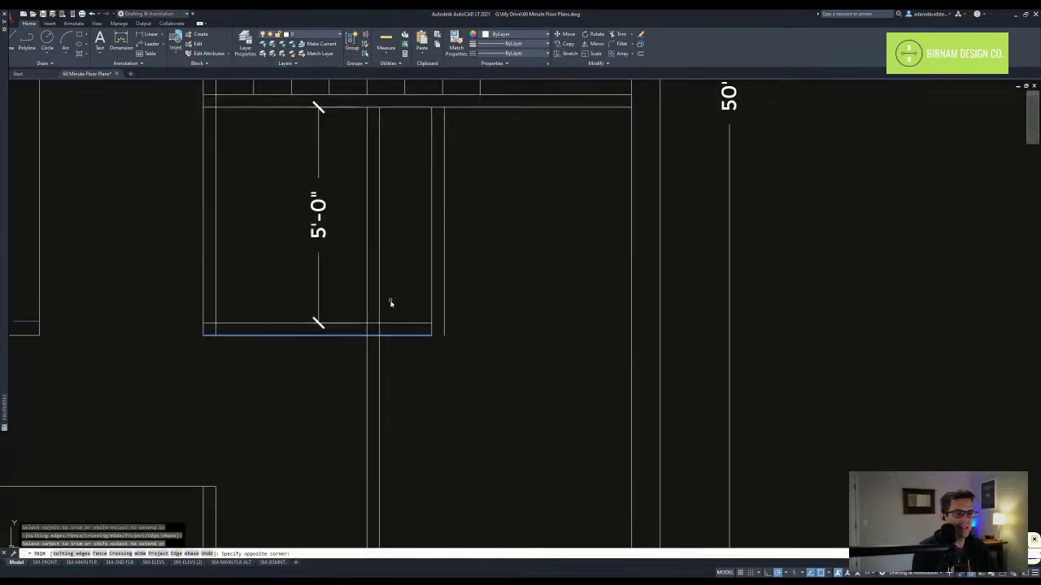
# - Fillet the short wall's lines at the kitchen counter's end with the long cross wall's lines to form square corners
pyautogui.scroll(-2, 385, 307)
pyautogui.scroll(3, 407, 394)
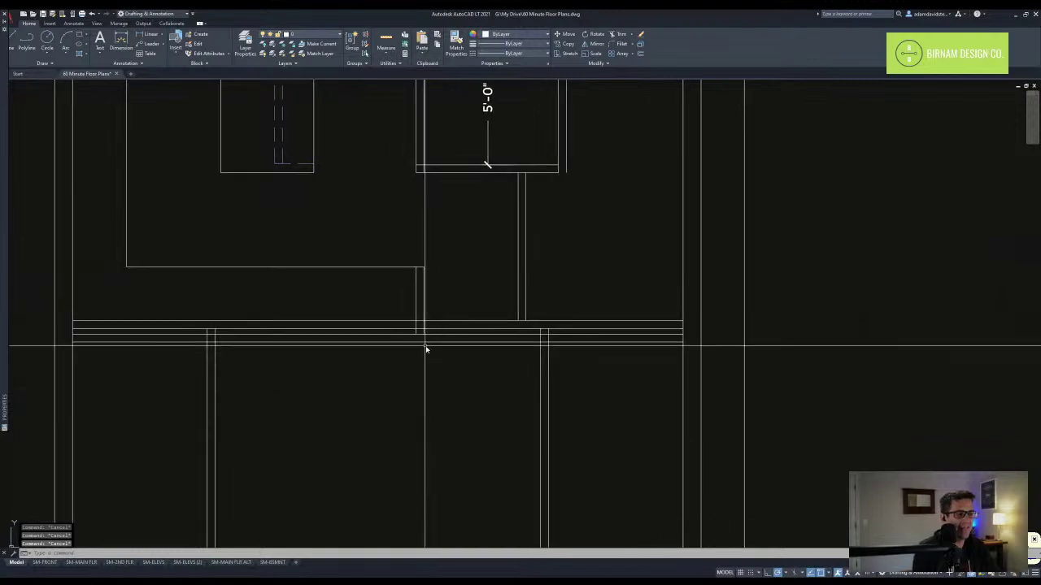
pyautogui.write('f')
pyautogui.press('Return')
pyautogui.click(417, 305)
pyautogui.press('Return')
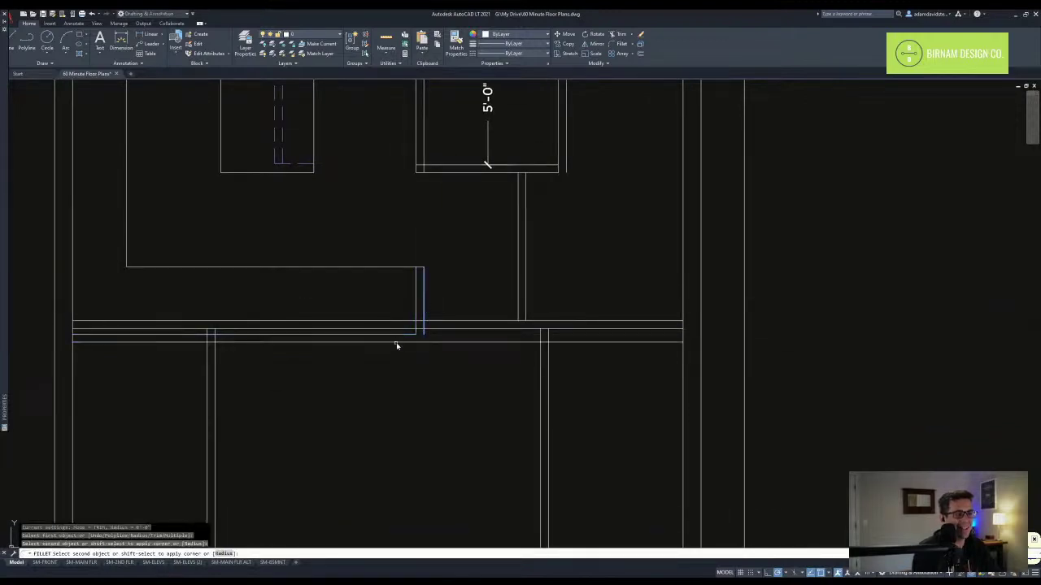
pyautogui.click(396, 342)
# - Fillet the inner and outer wall lines of the small 5'-0" room to close its lower corners
pyautogui.write('f')
pyautogui.press('Return')
pyautogui.scroll(-2, 448, 379)
pyautogui.scroll(2, 455, 342)
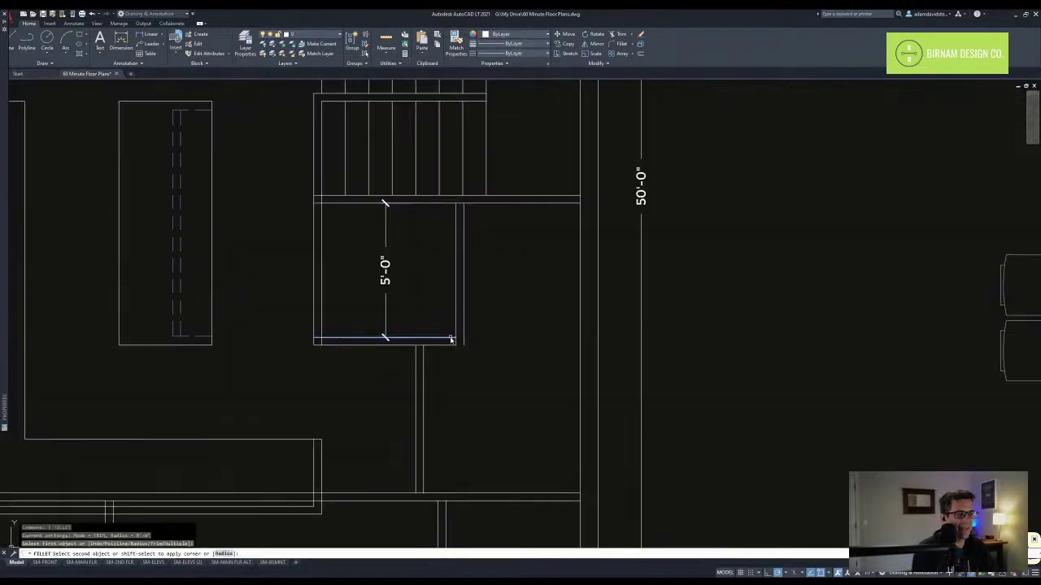
pyautogui.click(462, 330)
pyautogui.press('Return')
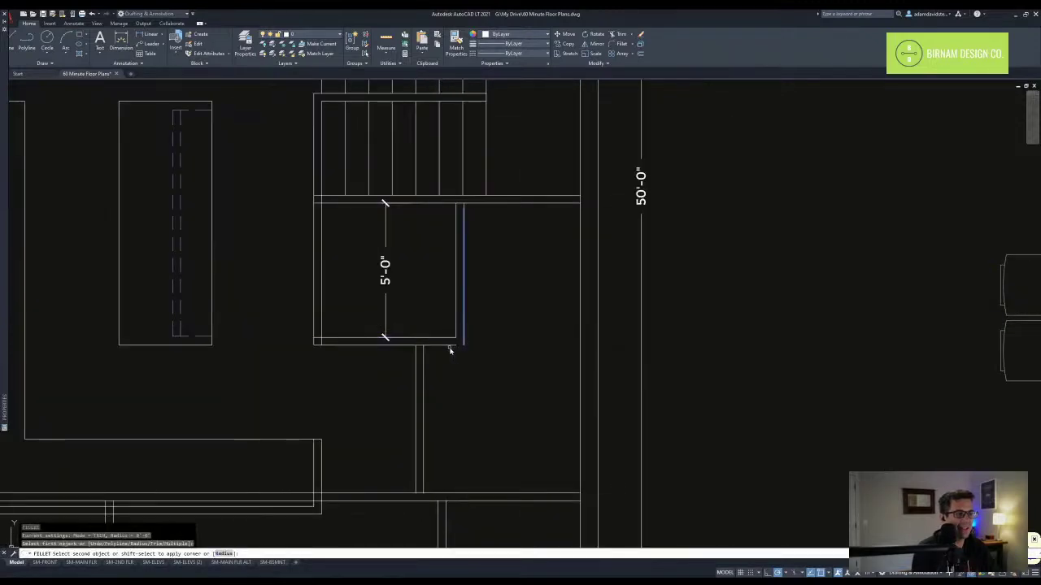
pyautogui.click(454, 348)
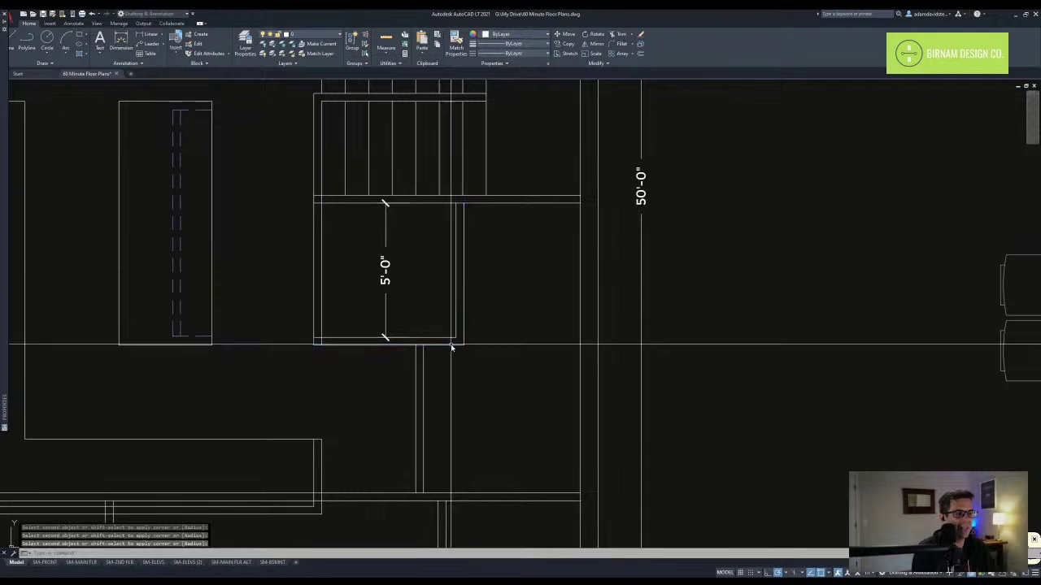
pyautogui.press('Return')
pyautogui.click(319, 335)
pyautogui.click(328, 341)
pyautogui.press('Escape')
pyautogui.press('Escape')
pyautogui.press('Escape')
pyautogui.scroll(-4, 328, 341)
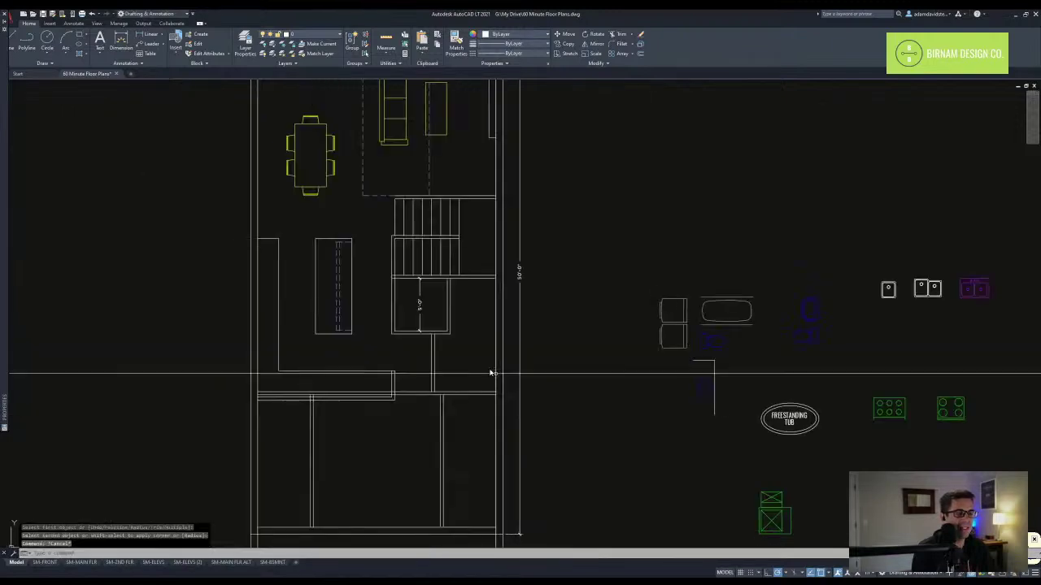
pyautogui.scroll(3, 455, 350)
pyautogui.scroll(-4, 433, 321)
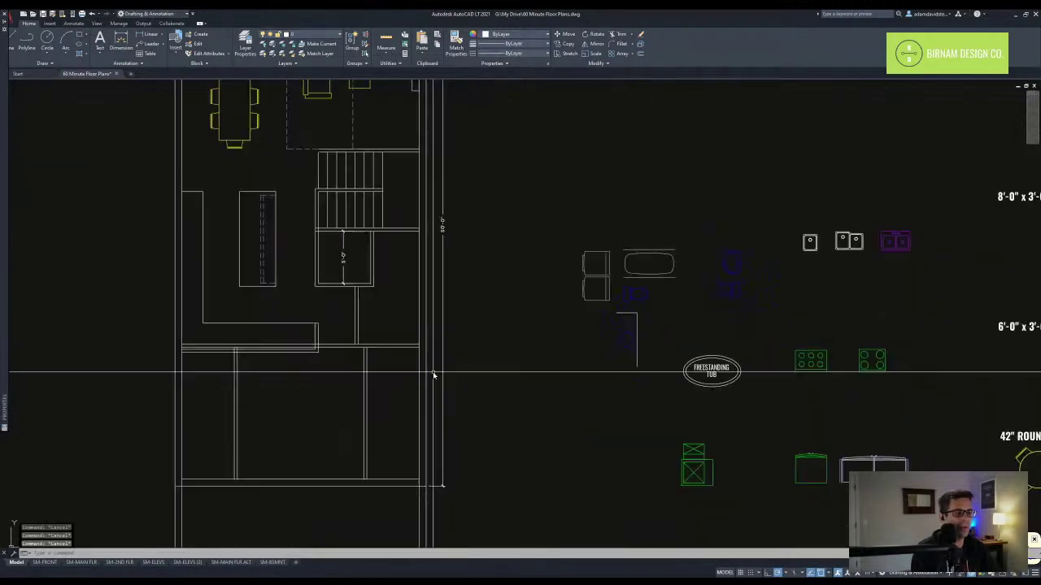
pyautogui.scroll(4, 422, 378)
pyautogui.click(421, 379)
pyautogui.write('co')
pyautogui.press('space')
pyautogui.click(420, 379)
pyautogui.scroll(-4, 389, 379)
pyautogui.scroll(1, 432, 409)
pyautogui.press('Escape')
# - Stretch the 50'-0" overall depth dimension farther away from the house's side wall
pyautogui.write('st')
pyautogui.press('space')
pyautogui.click(432, 474)
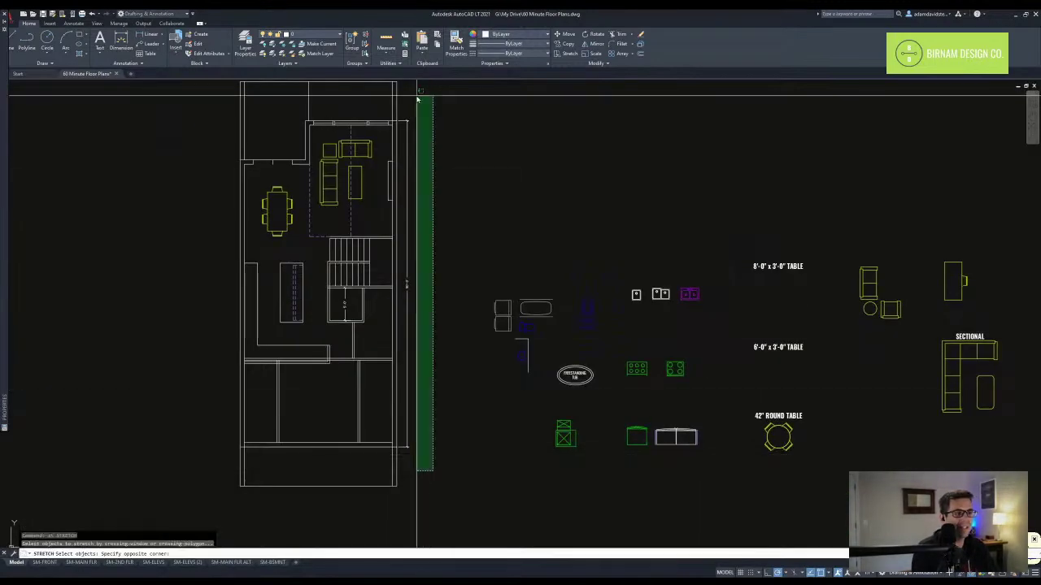
pyautogui.click(400, 98)
pyautogui.click(418, 432)
pyautogui.click(407, 109)
pyautogui.press('space')
pyautogui.click(418, 117)
pyautogui.press('Escape')
pyautogui.press('Escape')
pyautogui.press('Escape')
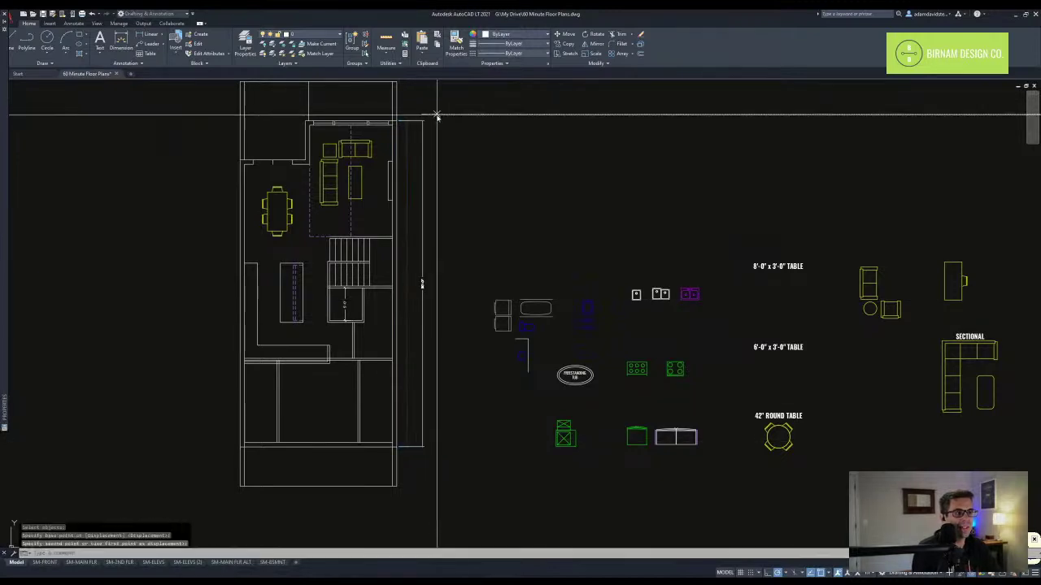
# - Copy both lines of the exterior side wall 24 inches outward beside the small room
pyautogui.scroll(4, 394, 330)
pyautogui.click(362, 326)
pyautogui.write('co')
pyautogui.press('space')
pyautogui.click(347, 358)
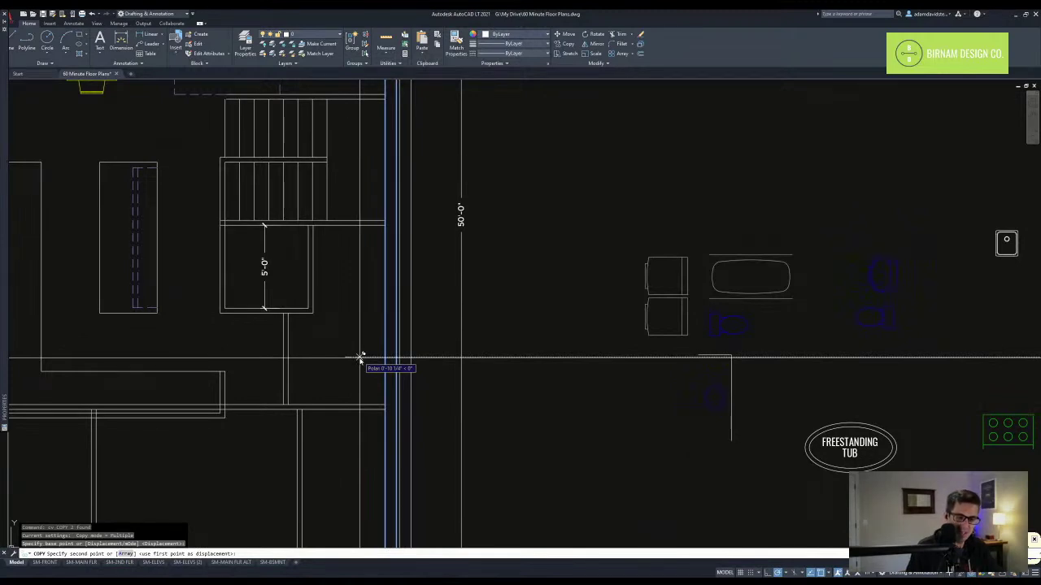
pyautogui.write('24')
pyautogui.press('Return')
pyautogui.press('Escape')
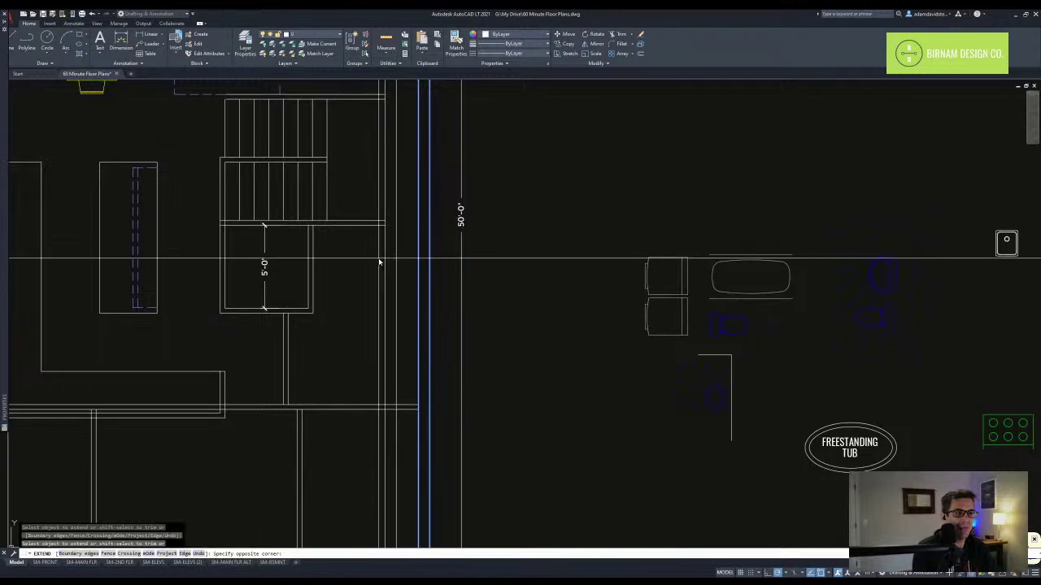
# - Extend the cross wall lines above and below the side room to the copied exterior wall and clean up the overlaps
pyautogui.press('Escape')
pyautogui.press('Escape')
pyautogui.scroll(-3, 407, 342)
pyautogui.scroll(3, 419, 382)
pyautogui.scroll(2, 403, 369)
pyautogui.write('tr')
pyautogui.press('space')
pyautogui.click(364, 372)
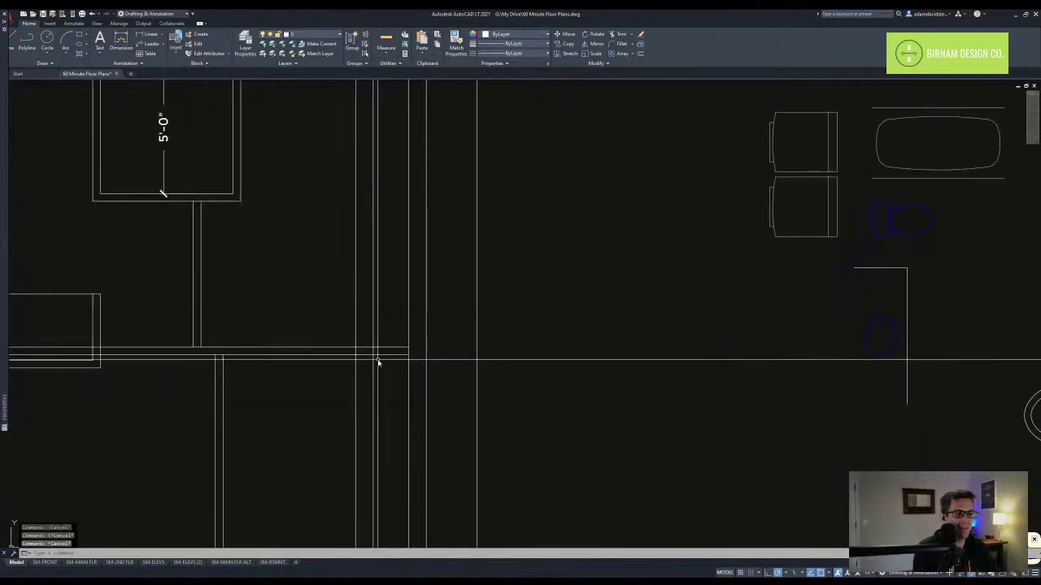
pyautogui.press('Escape')
pyautogui.scroll(-3, 362, 350)
pyautogui.write('tr')
pyautogui.press('space')
pyautogui.scroll(2, 382, 252)
pyautogui.press('Escape')
# - Offset the bump-out's upper wall line 8 inches outward and fillet it with the original exterior wall face
pyautogui.write('o')
pyautogui.press('space')
pyautogui.write('8')
pyautogui.press('Escape')
pyautogui.write('f')
pyautogui.press('space')
pyautogui.moveTo(407, 252); pyautogui.dragTo(406, 243, button='middle')
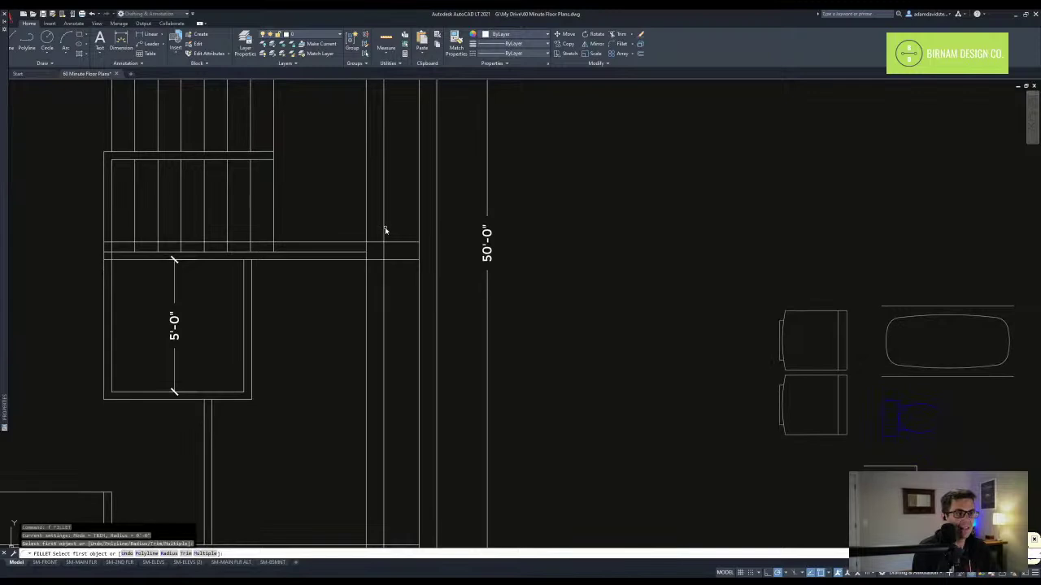
pyautogui.click(392, 242)
pyautogui.press('space')
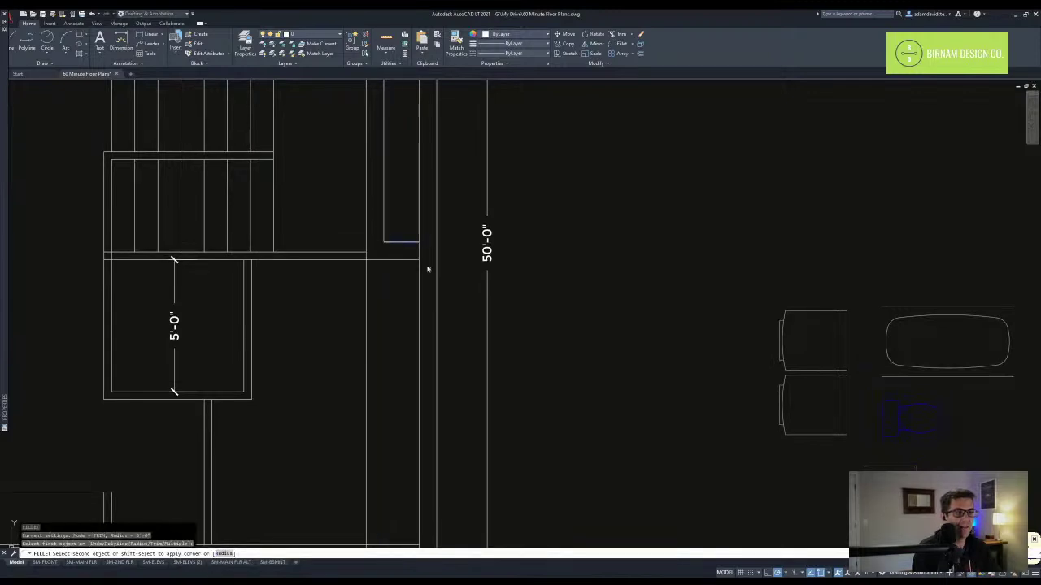
# - Fillet the copied outer and inner wall lines with the bump-out's upper lines and its lower inner line
pyautogui.click(437, 257)
pyautogui.press('space')
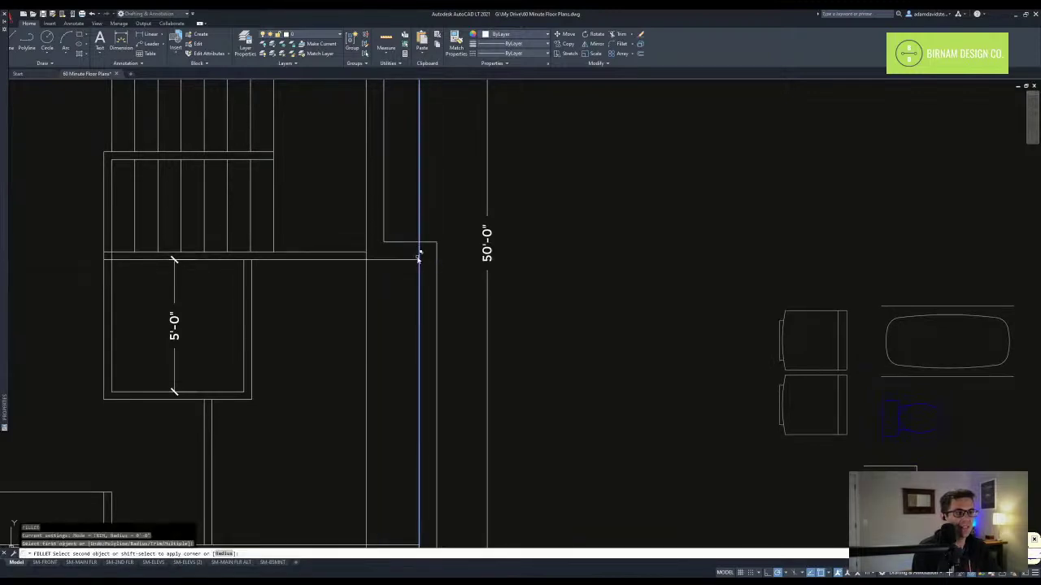
pyautogui.click(418, 259)
pyautogui.press('space')
pyautogui.scroll(-2, 430, 292)
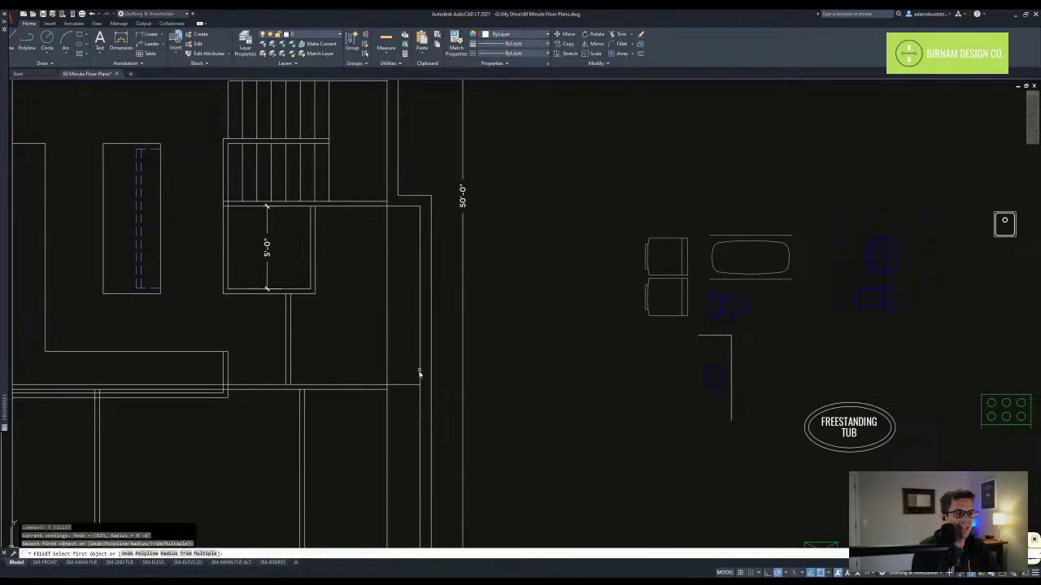
pyautogui.click(405, 386)
# - Draw a line restoring the original exterior wall's outer face down to the front corner of the house
pyautogui.scroll(-2, 418, 421)
pyautogui.moveTo(418, 426); pyautogui.dragTo(420, 318, button='middle')
pyautogui.write('a')
pyautogui.press('space')
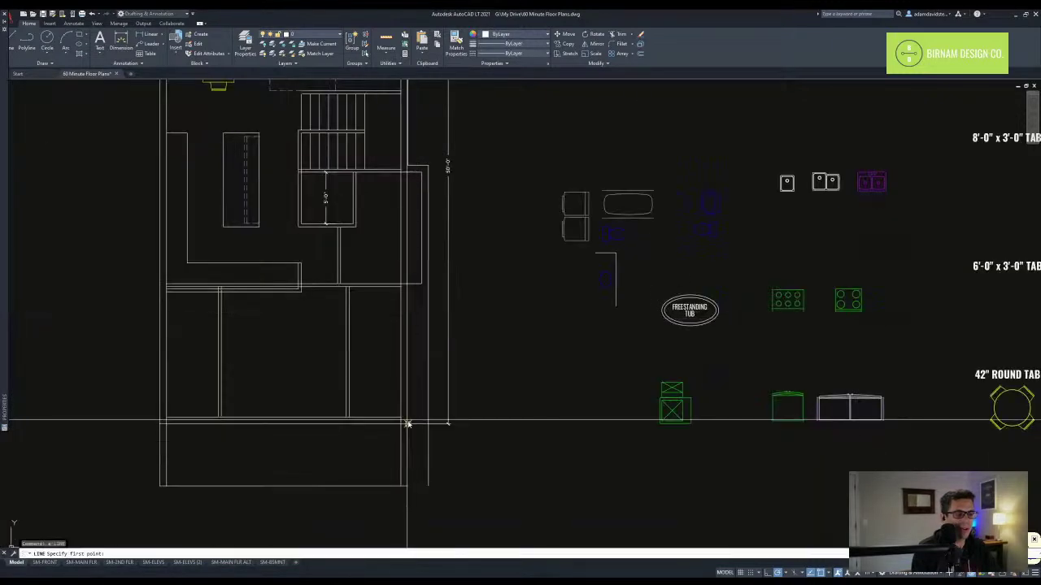
pyautogui.press('Escape')
pyautogui.press('Escape')
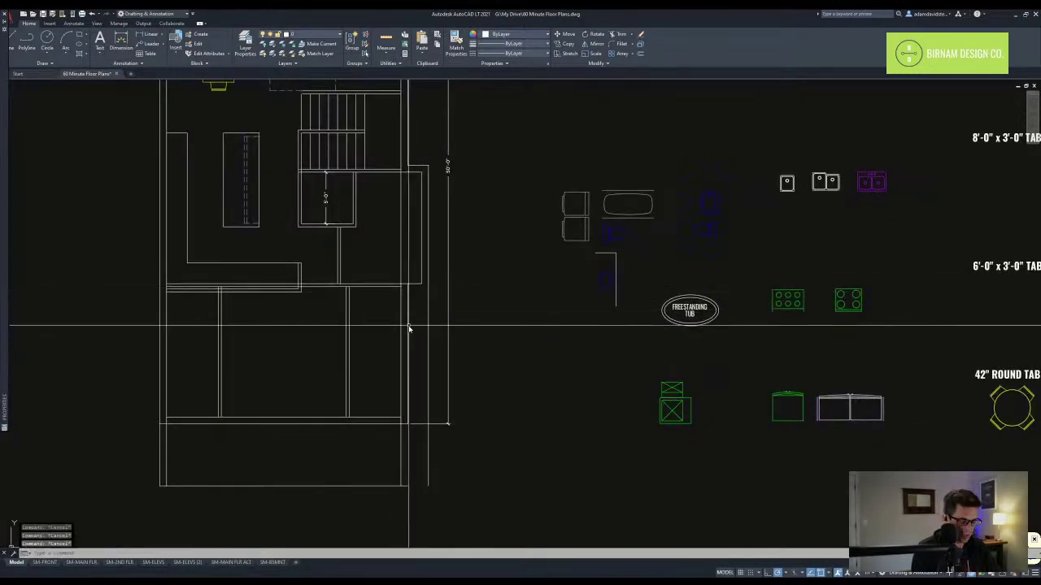
# - Offset the bump-out's lower wall line 8 inches outward for the exterior wall thickness
pyautogui.write('o')
pyautogui.press('space')
pyautogui.scroll(2, 417, 291)
pyautogui.click(413, 281)
pyautogui.click(408, 292)
pyautogui.press('Escape')
# - Fillet the new lower line with the bump-out's outer wall and the original exterior wall face
pyautogui.write('f')
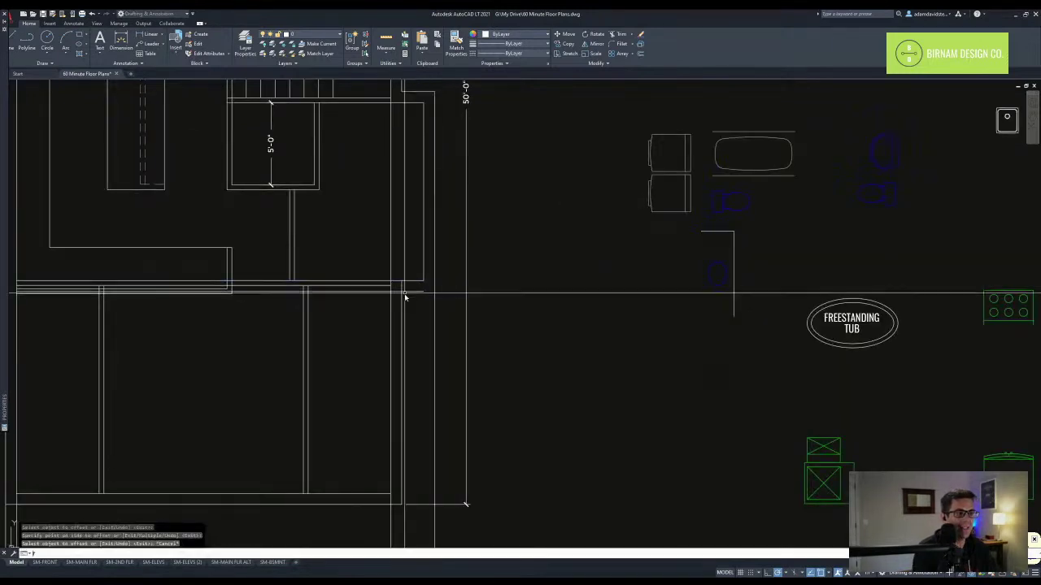
pyautogui.click(401, 304)
pyautogui.press('space')
pyautogui.click(411, 292)
pyautogui.click(434, 271)
pyautogui.click(430, 275)
pyautogui.press('Escape')
pyautogui.press('Escape')
# - Trim the original side wall's lines out of the opening between the room and its bump-out
pyautogui.moveTo(411, 285); pyautogui.dragTo(400, 386, button='middle')
pyautogui.write('tr')
pyautogui.press('space')
pyautogui.click(435, 440)
pyautogui.click(395, 158)
pyautogui.click(374, 277)
pyautogui.press('Escape')
# - Measure the distance between opposite corners of the widened room
pyautogui.moveTo(390, 313); pyautogui.dragTo(354, 309, button='middle')
pyautogui.write('di')
pyautogui.press('space')
pyautogui.click(423, 371)
pyautogui.click(315, 192)
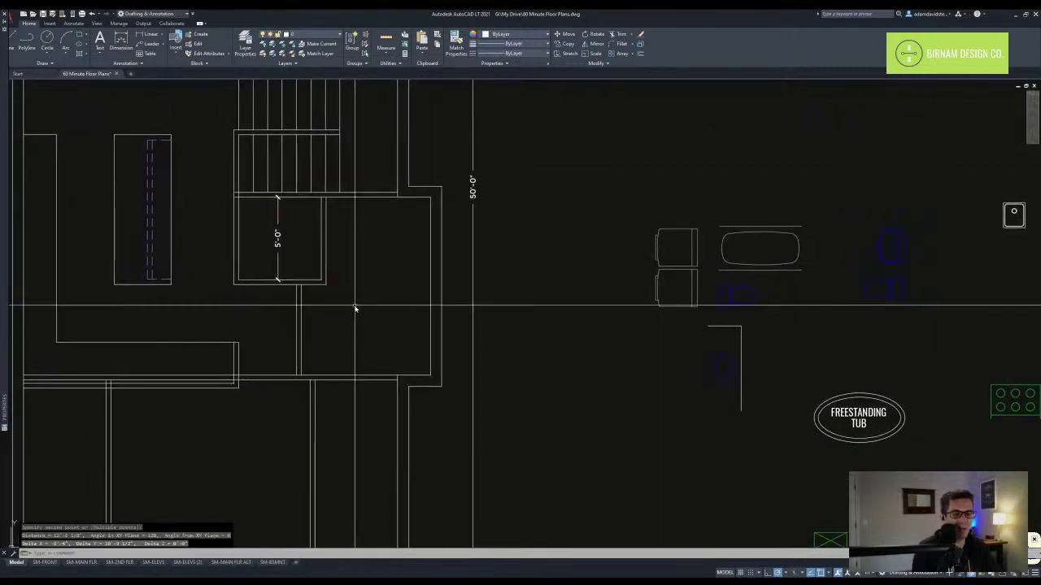
pyautogui.press('Escape')
pyautogui.press('Escape')
pyautogui.press('Escape')
# - Copy the twin bed from the furniture blocks into the bumped-out room
pyautogui.scroll(-5, 379, 277)
pyautogui.scroll(4, 616, 414)
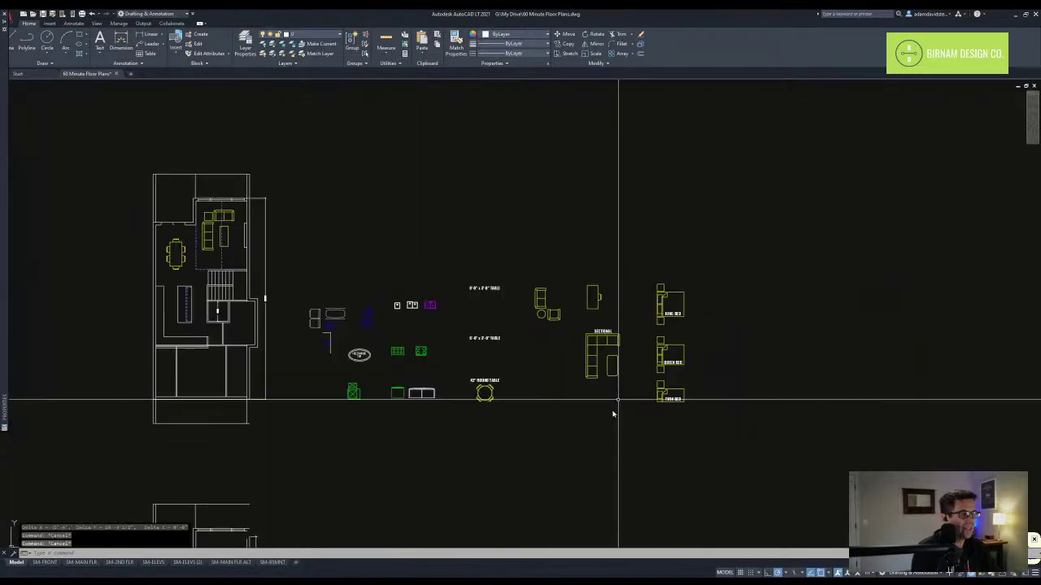
pyautogui.scroll(2, 709, 429)
pyautogui.click(684, 381)
pyautogui.write('cv')
pyautogui.press('space')
pyautogui.click(692, 402)
pyautogui.scroll(-6, 692, 383)
pyautogui.scroll(4, 467, 299)
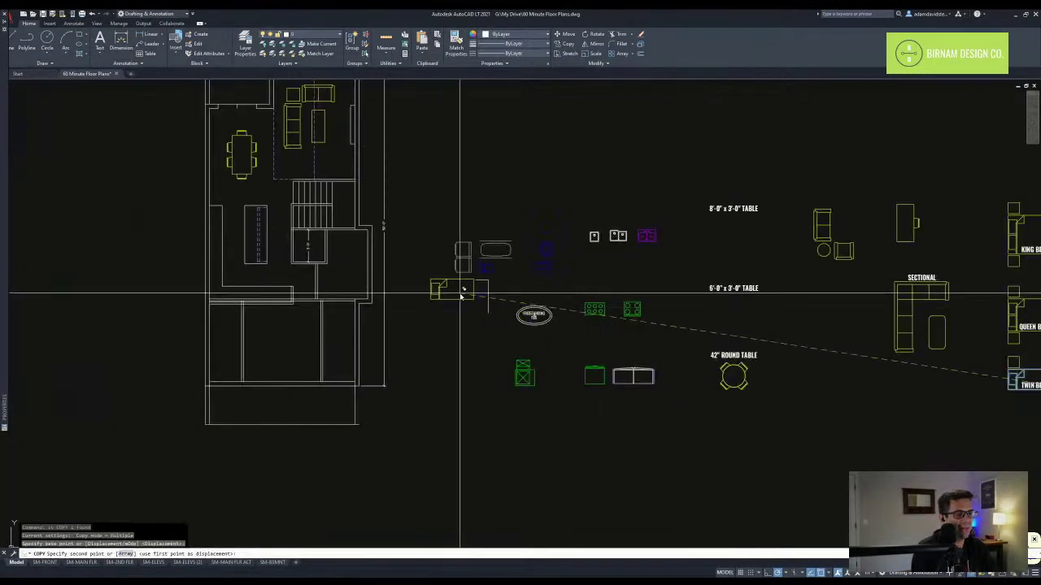
pyautogui.scroll(2, 338, 272)
pyautogui.scroll(2, 368, 318)
pyautogui.click(371, 317)
pyautogui.press('space')
pyautogui.click(355, 282)
# - Rotate the twin bed so its head faces the stair wall and move it up against that wall
pyautogui.write('ro')
pyautogui.press('space')
pyautogui.click(365, 306)
pyautogui.click(368, 320)
pyautogui.click(374, 277)
pyautogui.write('m')
pyautogui.press('space')
pyautogui.click(380, 311)
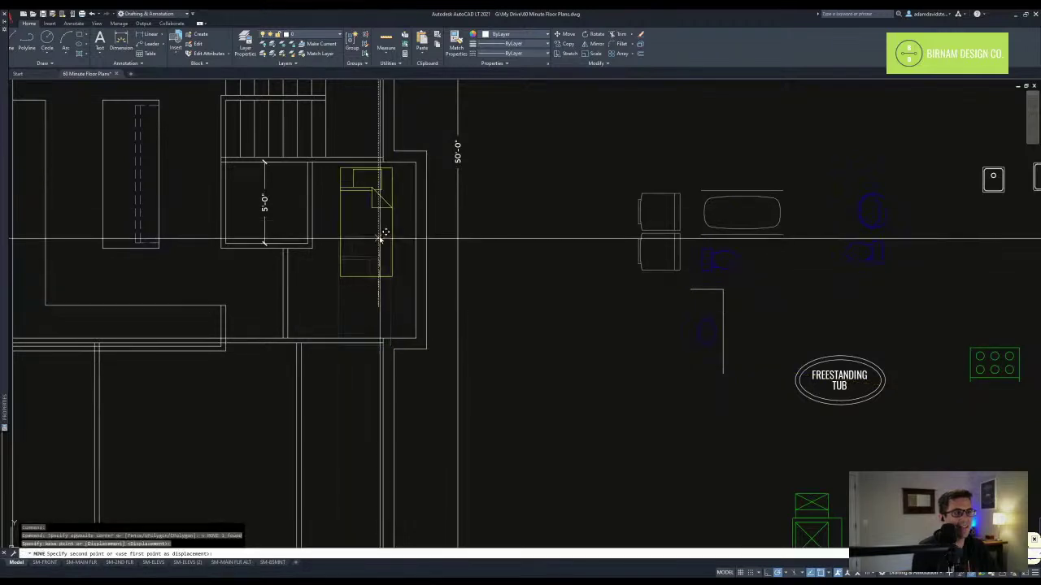
pyautogui.click(380, 240)
pyautogui.press('Escape')
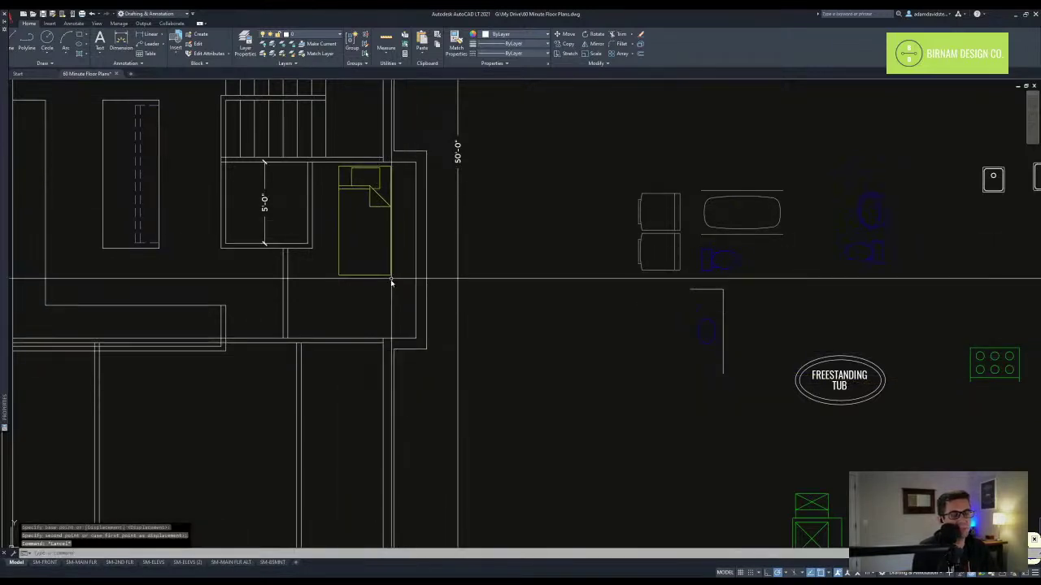
# - Erase the twin bed from the bumped-out room
pyautogui.click(396, 300)
pyautogui.click(370, 258)
pyautogui.write('e')
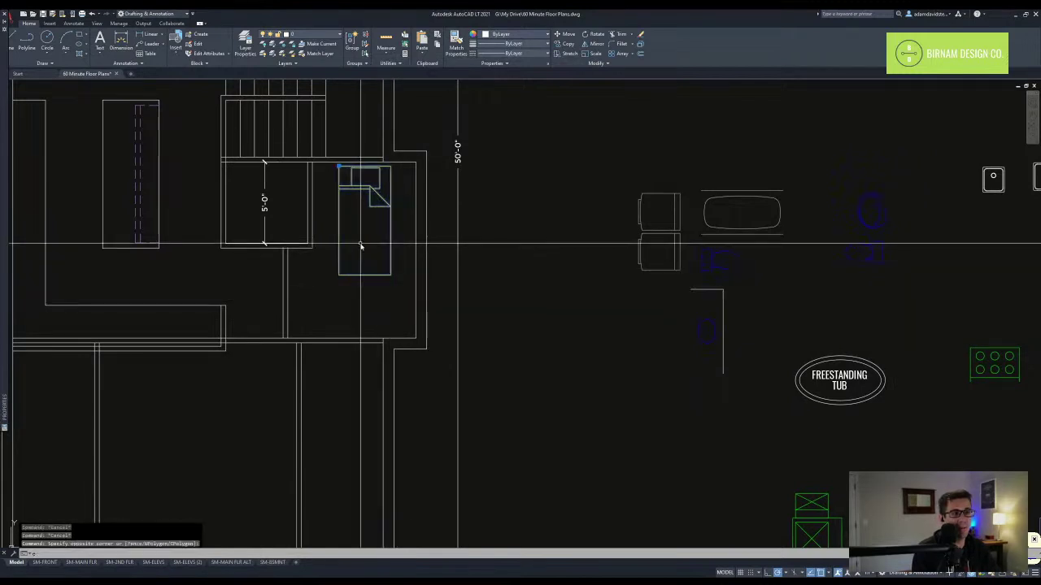
pyautogui.press('space')
# - Offset the bump-out's inner side wall line 24 inches into the room
pyautogui.write('o')
pyautogui.press('space')
pyautogui.press('space')
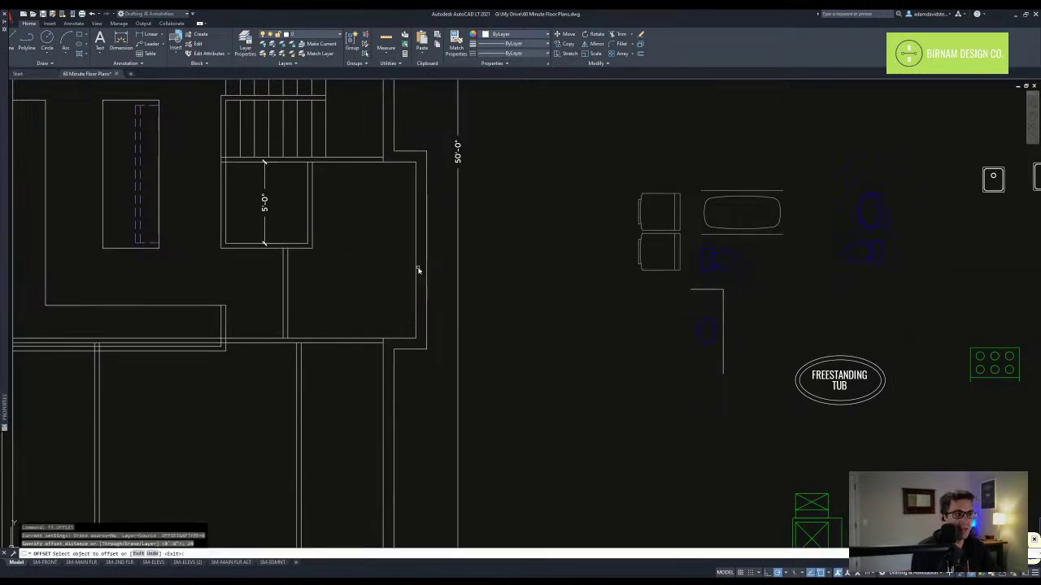
pyautogui.press('Escape')
# - Match the new offset line's properties to the dashed line on the kitchen island
pyautogui.write('ma')
pyautogui.press('space')
pyautogui.click(150, 195)
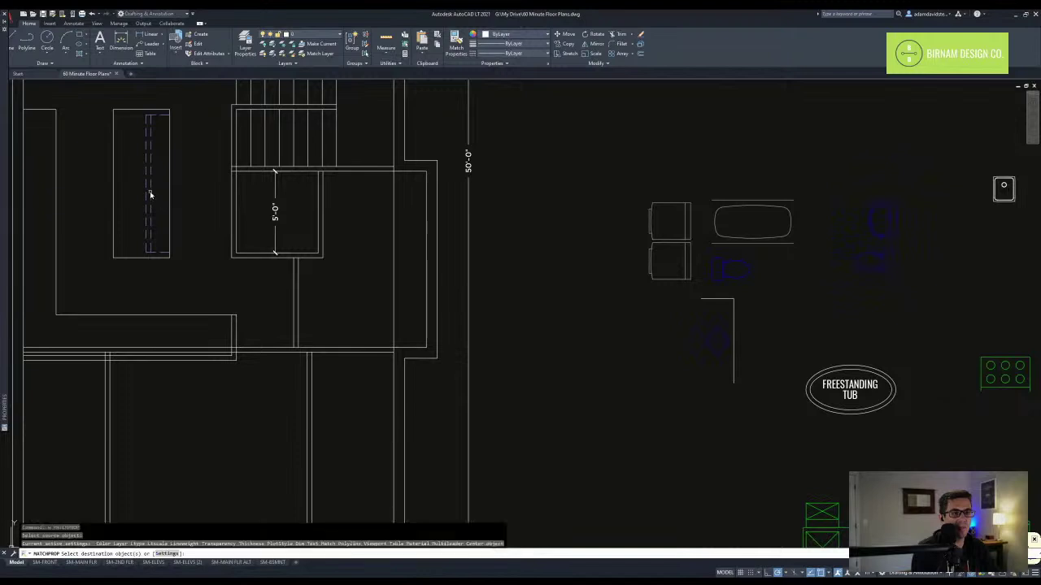
pyautogui.press('Escape')
pyautogui.press('Escape')
pyautogui.moveTo(418, 291); pyautogui.dragTo(424, 306, button='middle')
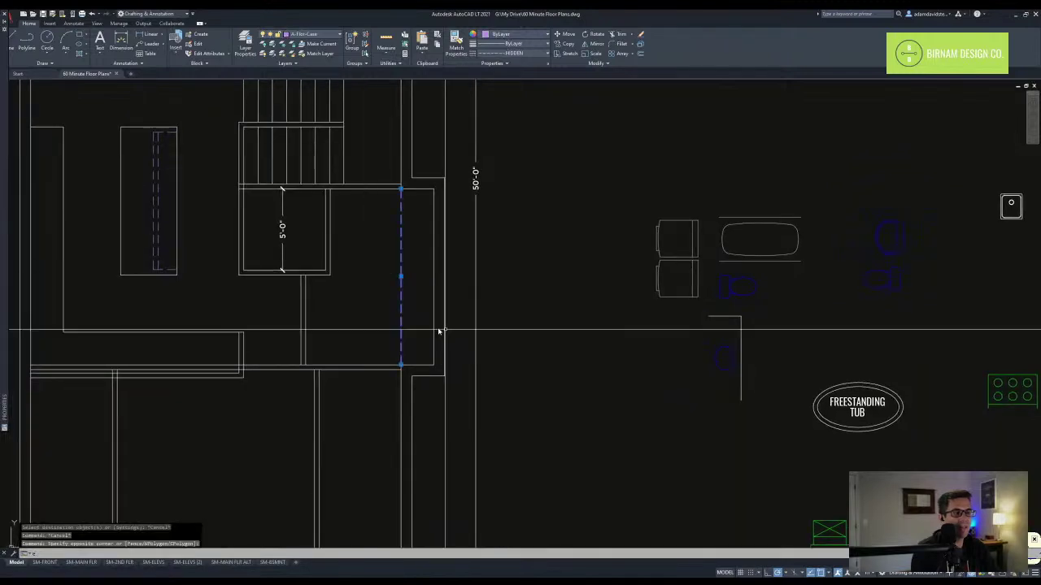
# - Erase the dashed offset line and draw a line straight across the bump-out's outer side wall at its midpoint
pyautogui.write('l')
pyautogui.press('space')
pyautogui.click(445, 277)
pyautogui.click(434, 277)
pyautogui.press('Escape')
pyautogui.press('Escape')
# - Copy the midpoint line 12 inches each way along the bump-out wall, and erase the original line to leave a centred opening
pyautogui.click(420, 301)
pyautogui.click(457, 262)
pyautogui.write('cv')
pyautogui.press('space')
pyautogui.click(527, 327)
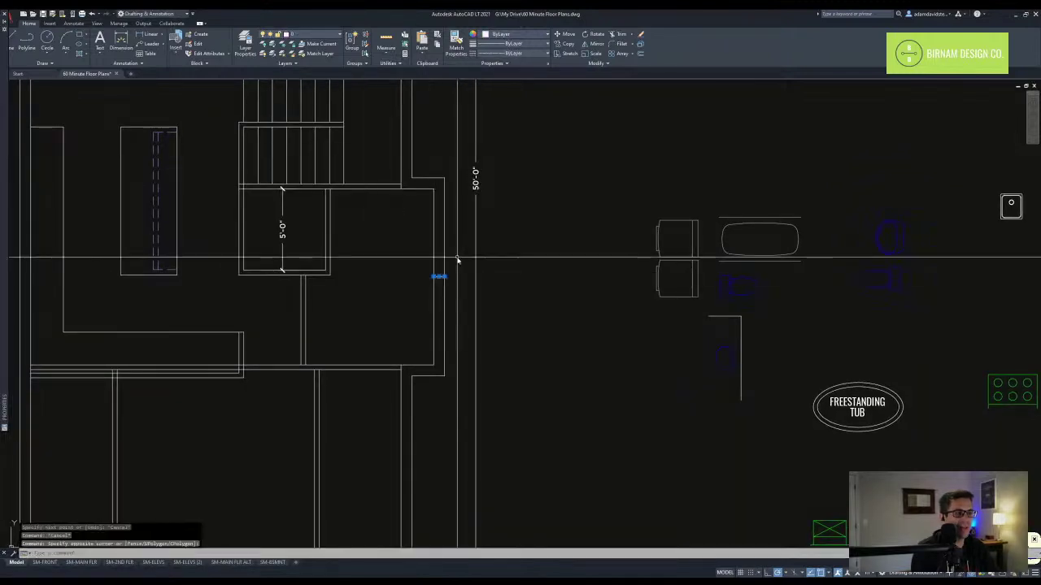
pyautogui.write('12')
pyautogui.press('space')
pyautogui.press('Escape')
pyautogui.press('Escape')
pyautogui.click(427, 288)
pyautogui.click(451, 272)
pyautogui.write('e')
pyautogui.press('space')
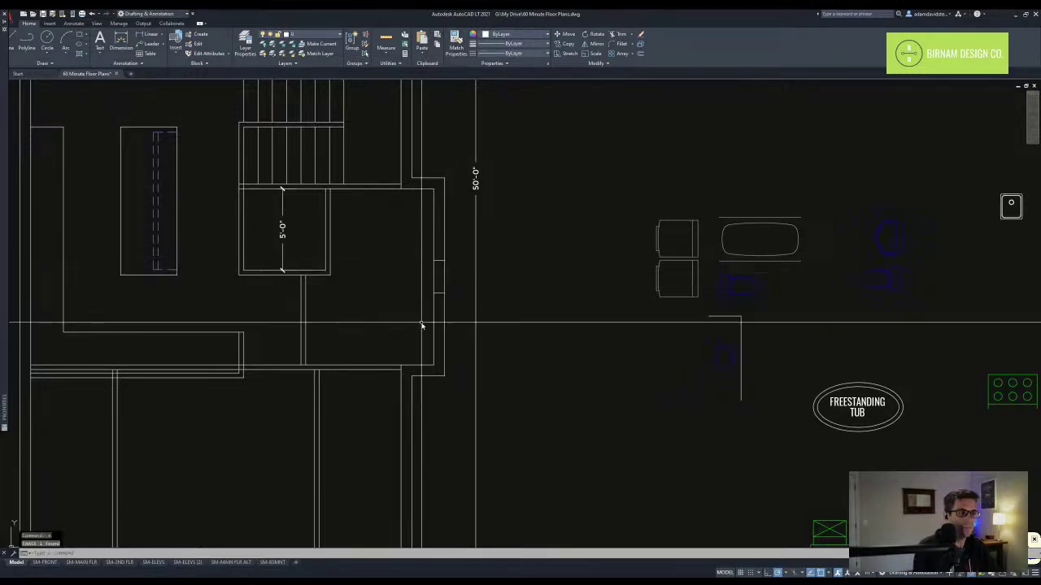
# - Copy the two window jamb lines 24 inches outward, one up and one down the bump-out wall, to make three window units
pyautogui.click(423, 267)
pyautogui.click(460, 243)
pyautogui.write('cv')
pyautogui.press('space')
pyautogui.click(512, 327)
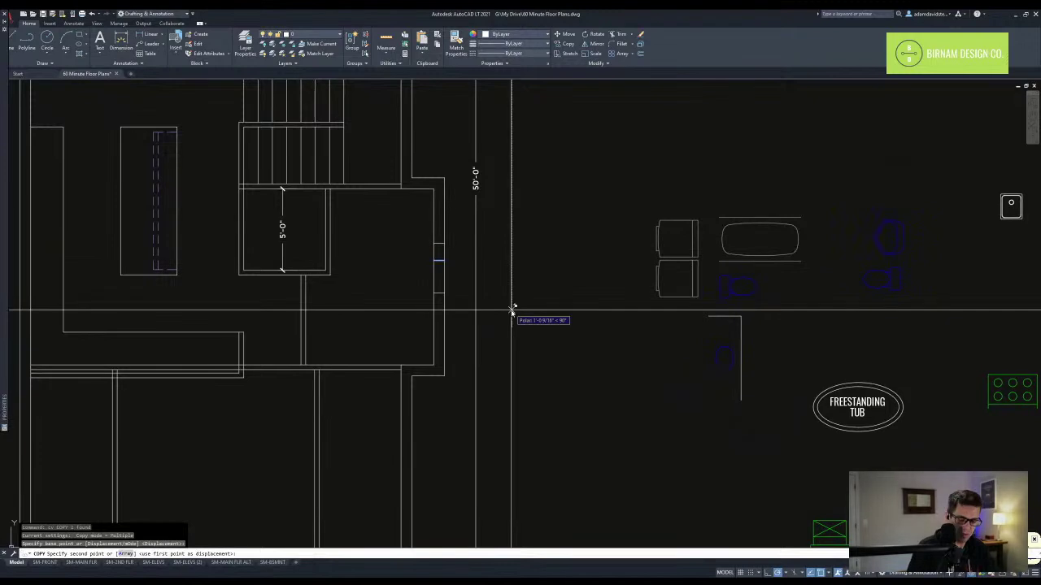
pyautogui.press('Escape')
pyautogui.press('Escape')
pyautogui.click(398, 302)
pyautogui.click(460, 284)
pyautogui.write('cv')
pyautogui.press('space')
pyautogui.click(492, 282)
pyautogui.write('24')
pyautogui.press('space')
pyautogui.press('Escape')
pyautogui.press('Escape')
# - Draw the glass line along the middle of the bump-out wall through the full length of the three window units
pyautogui.scroll(-2, 486, 329)
pyautogui.scroll(4, 458, 325)
pyautogui.write('a')
pyautogui.press('space')
pyautogui.click(452, 209)
pyautogui.press('Escape')
pyautogui.press('Escape')
pyautogui.press('Escape')
pyautogui.scroll(-3, 490, 344)
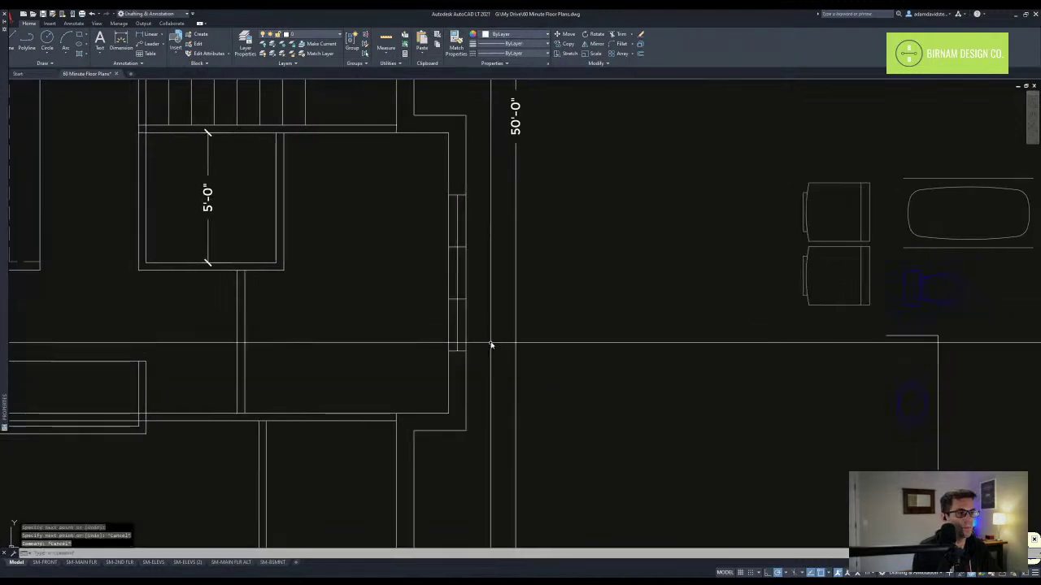
pyautogui.press('Escape')
# - Trim the cross wall's two lines back to the outer face of the kitchen counter's end wall
pyautogui.scroll(-3, 479, 358)
pyautogui.scroll(3, 442, 379)
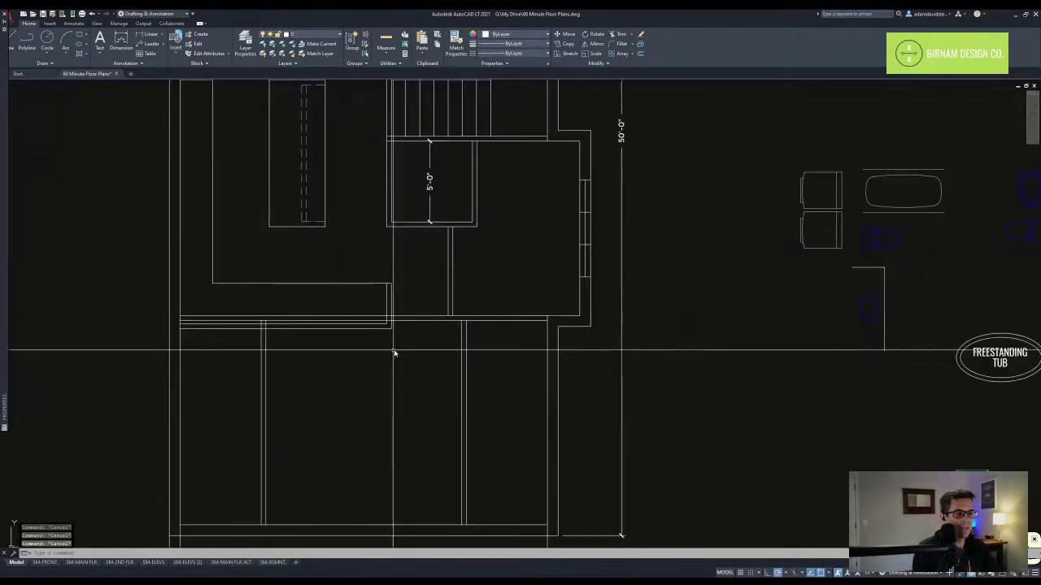
pyautogui.write('tr')
pyautogui.press('space')
pyautogui.scroll(3, 436, 346)
pyautogui.click(412, 338)
pyautogui.press('space')
pyautogui.click(411, 332)
pyautogui.click(408, 312)
pyautogui.press('Escape')
pyautogui.press('Escape')
# - Draw a wall line from the end of the partition below the kitchen straight across to the exterior wall's inner face
pyautogui.write('ff')
pyautogui.press('Escape')
pyautogui.scroll(-2, 416, 337)
pyautogui.scroll(-2, 479, 361)
pyautogui.scroll(2, 352, 364)
pyautogui.press('Escape')
pyautogui.scroll(2, 278, 338)
pyautogui.write('a')
pyautogui.press('space')
pyautogui.click(300, 329)
pyautogui.click(91, 327)
pyautogui.press('Escape')
pyautogui.press('Escape')
# - Offset the inner face of the kitchen counter's end wall 40 inches into the counter run
pyautogui.write('ff')
pyautogui.press('space')
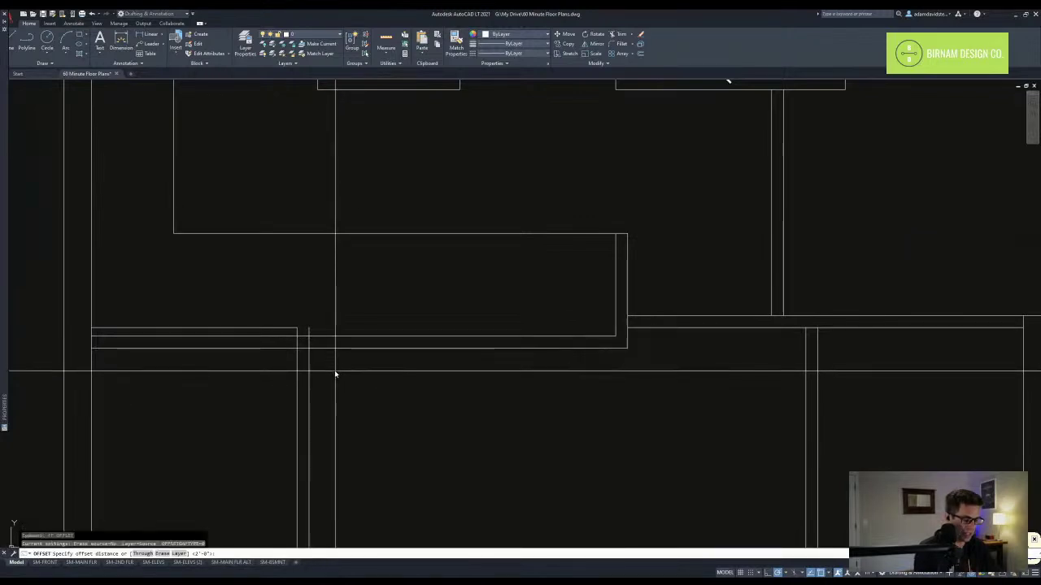
pyautogui.write('48')
pyautogui.press('space')
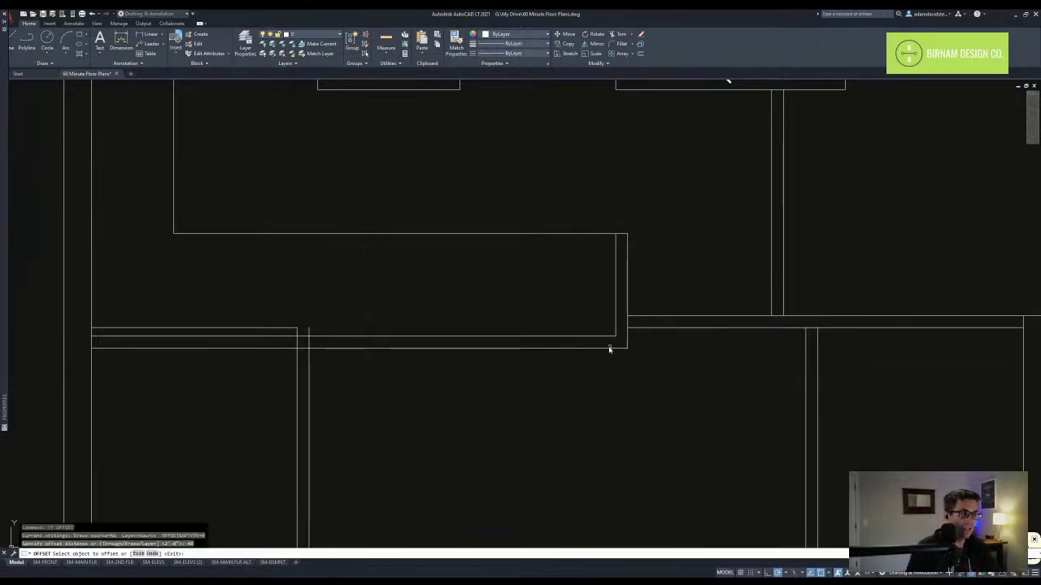
pyautogui.click(614, 274)
pyautogui.click(529, 302)
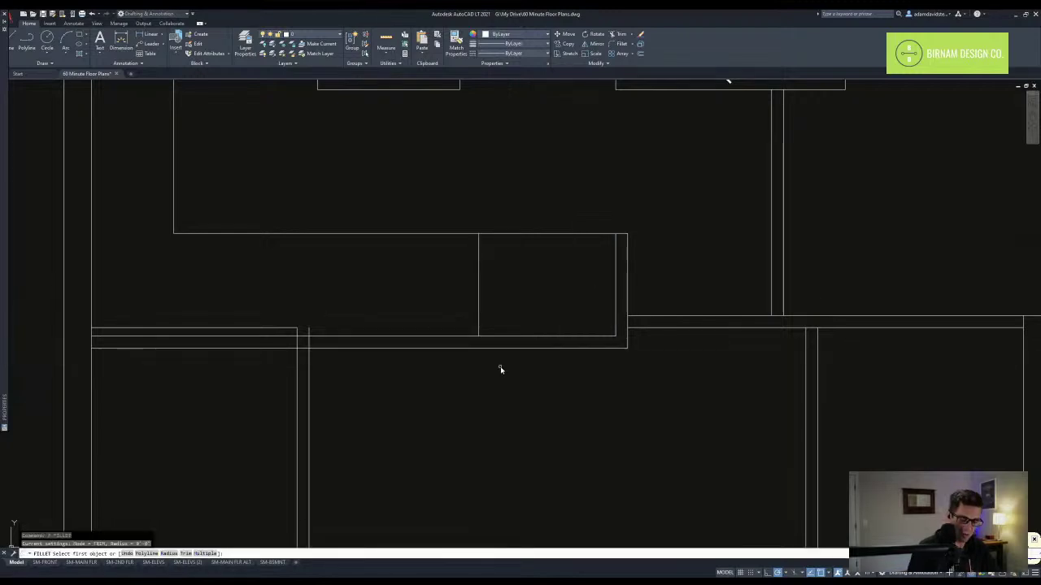
pyautogui.press('Escape')
pyautogui.press('Escape')
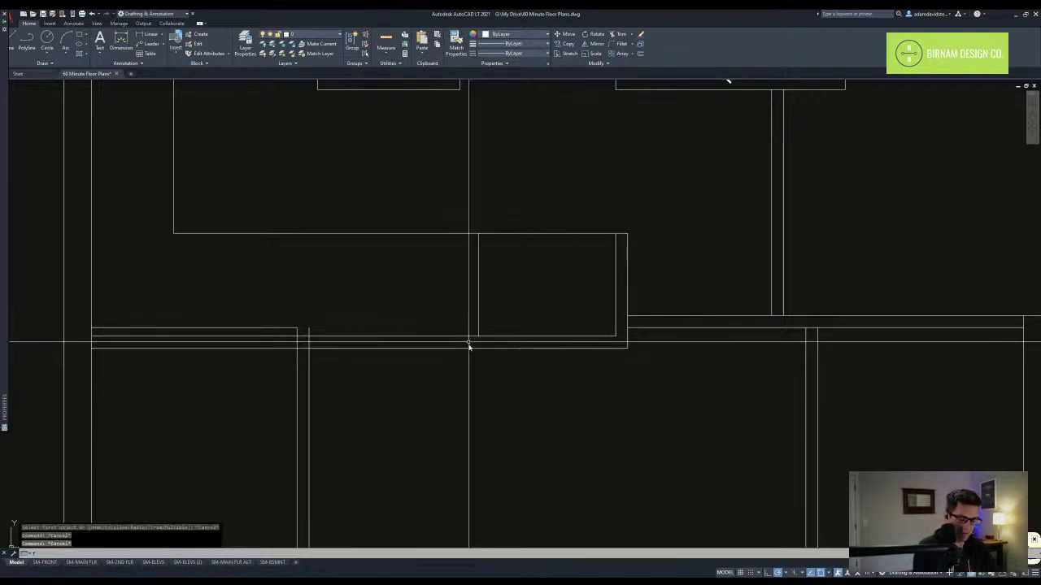
# - Offset the inner wall line behind the kitchen counter 6 inches toward the kitchen
pyautogui.write('o')
pyautogui.press('space')
pyautogui.write('6')
pyautogui.press('Return')
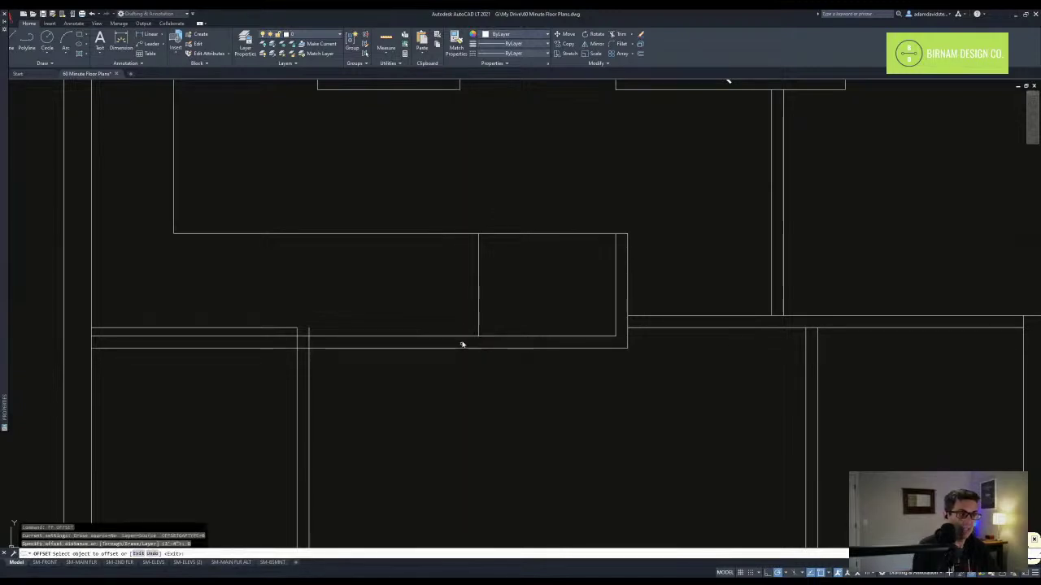
pyautogui.click(455, 338)
pyautogui.click(473, 325)
pyautogui.press('Escape')
pyautogui.press('Escape')
# - Trim the new 6-inch offset line where it runs through the 40-inch recess at the counter's end
pyautogui.scroll(2, 486, 324)
pyautogui.write('tr')
pyautogui.moveTo(490, 329); pyautogui.dragTo(466, 299)
pyautogui.press('space')
pyautogui.click(509, 322)
pyautogui.click(502, 295)
pyautogui.scroll(-2, 455, 325)
pyautogui.press('space')
# - Fillet the recess's lower inside corner, and the corner where the partition's face meets the wall line behind the counter
pyautogui.write('f')
pyautogui.press('space')
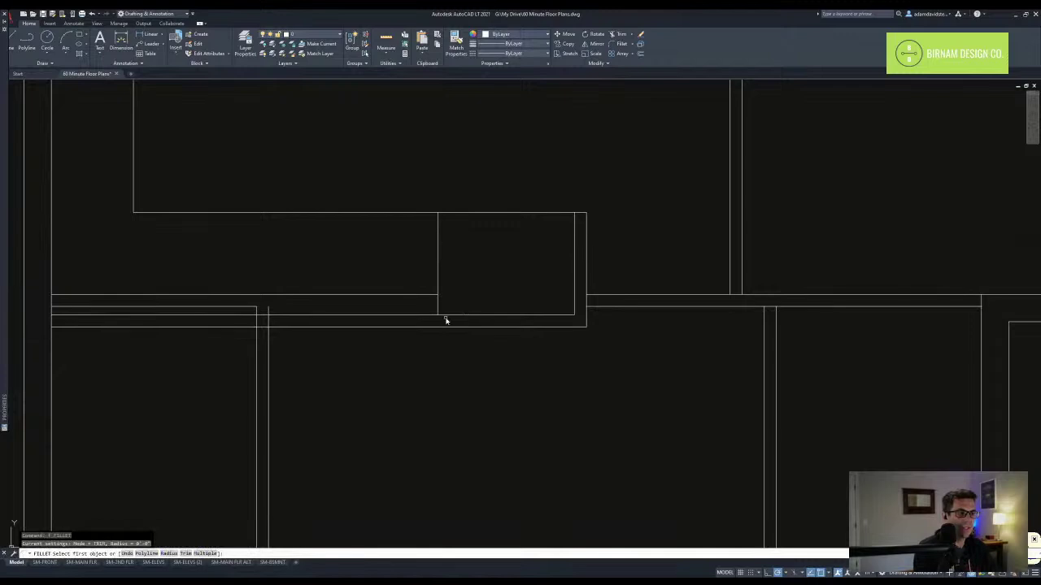
pyautogui.click(439, 312)
pyautogui.press('space')
pyautogui.scroll(-2, 450, 332)
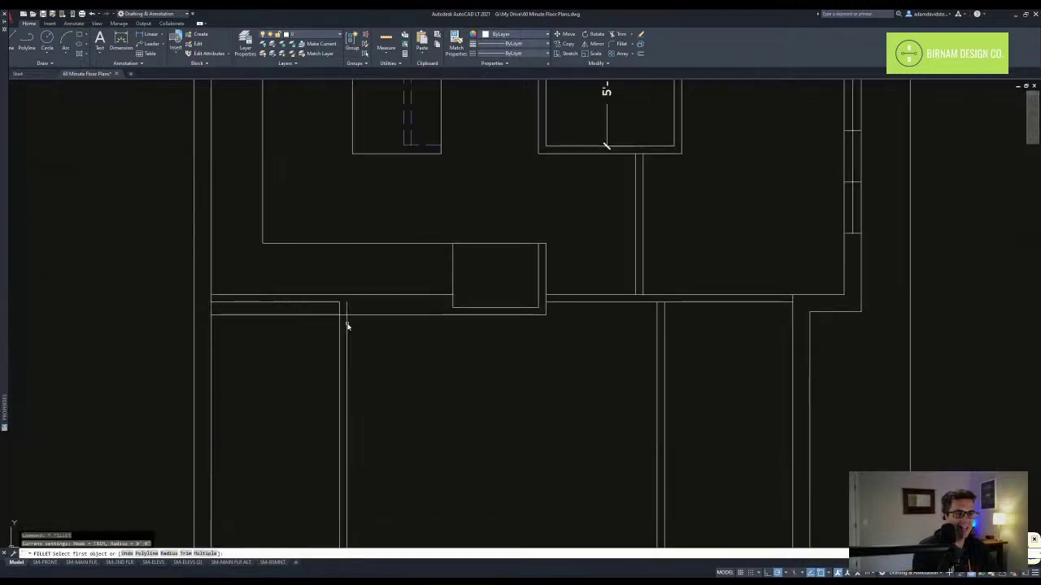
pyautogui.click(358, 316)
pyautogui.press('Escape')
# - Trim the lines crossing the cross wall where it joins the counter's end wall and the partition below the stair closet
pyautogui.moveTo(449, 390); pyautogui.dragTo(425, 344, button='middle')
pyautogui.moveTo(580, 290); pyautogui.dragTo(426, 330, button='middle')
pyautogui.press('Escape')
pyautogui.write('tr')
pyautogui.press('space')
pyautogui.click(571, 356)
pyautogui.click(378, 294)
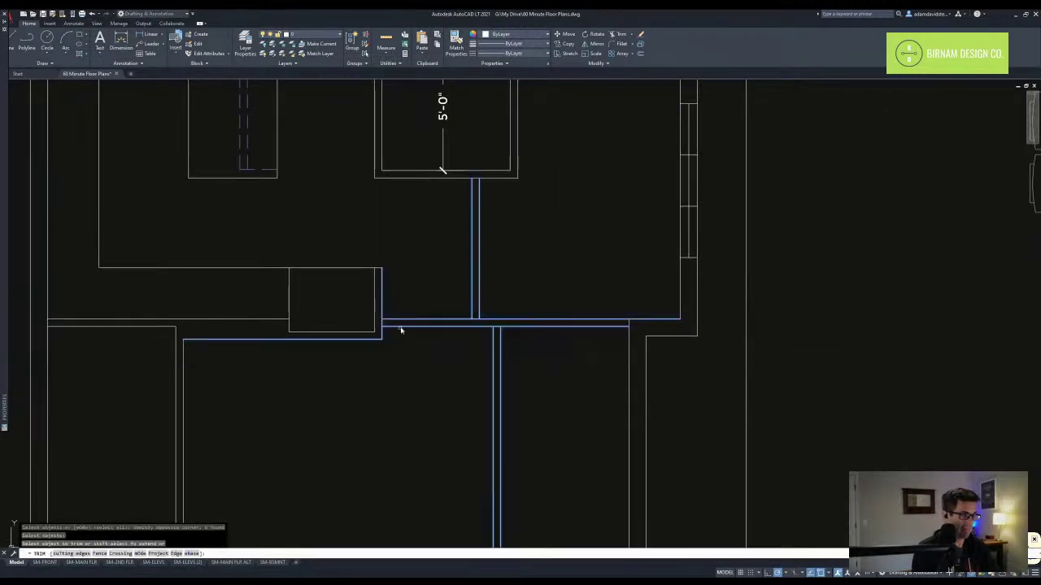
pyautogui.press('space')
pyautogui.scroll(3, 387, 325)
pyautogui.click(367, 326)
pyautogui.moveTo(540, 318); pyautogui.dragTo(473, 313, button='middle')
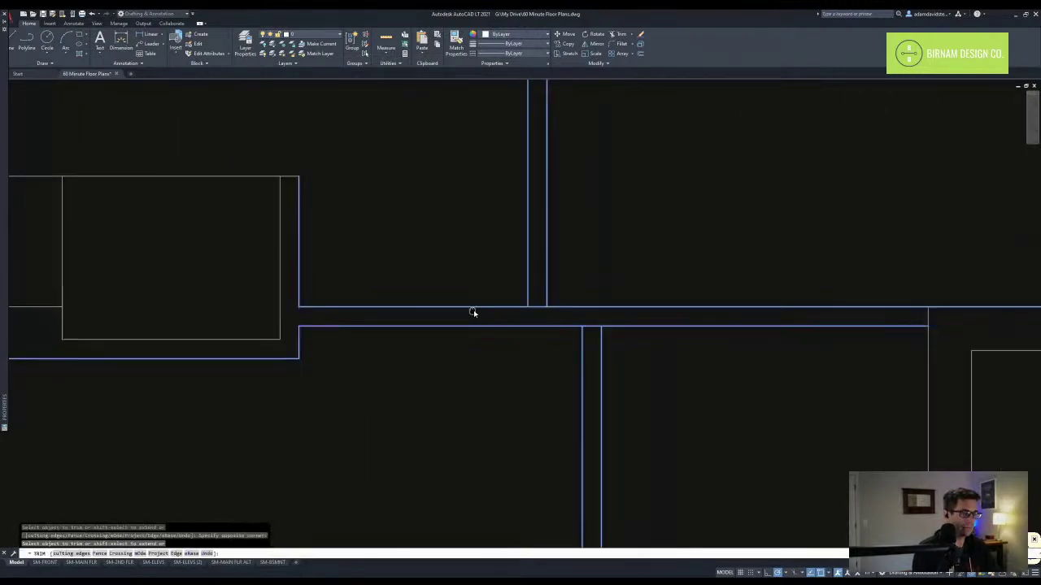
pyautogui.click(535, 308)
pyautogui.press('Escape')
# - Trim the cross-wall line between the two faces of the lower partition to open that wall junction
pyautogui.moveTo(641, 357); pyautogui.dragTo(510, 318, button='middle')
pyautogui.scroll(-2, 508, 317)
pyautogui.write('tr')
pyautogui.press('space')
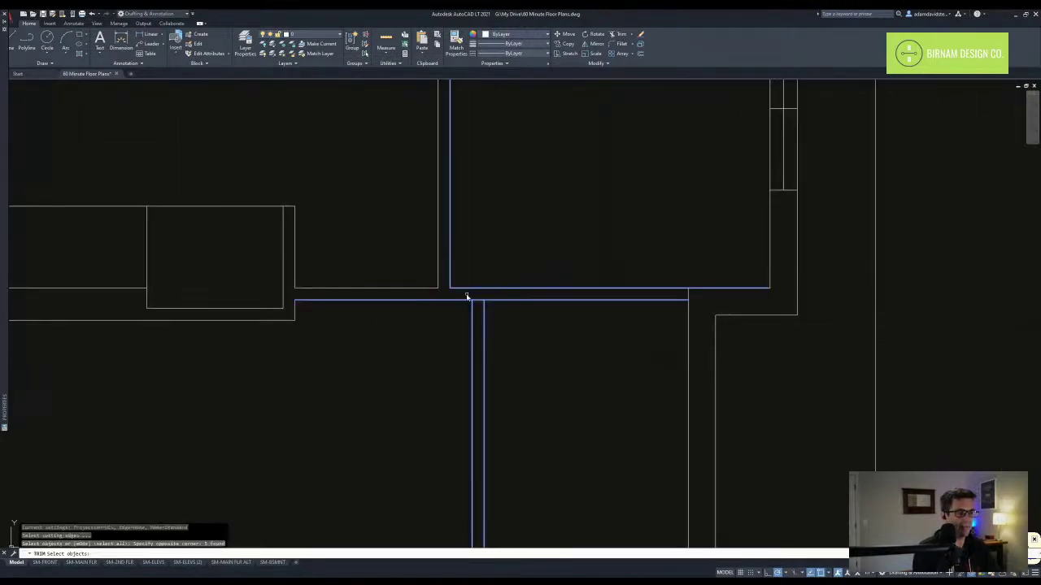
pyautogui.press('Escape')
pyautogui.scroll(-3, 478, 300)
pyautogui.scroll(1, 457, 329)
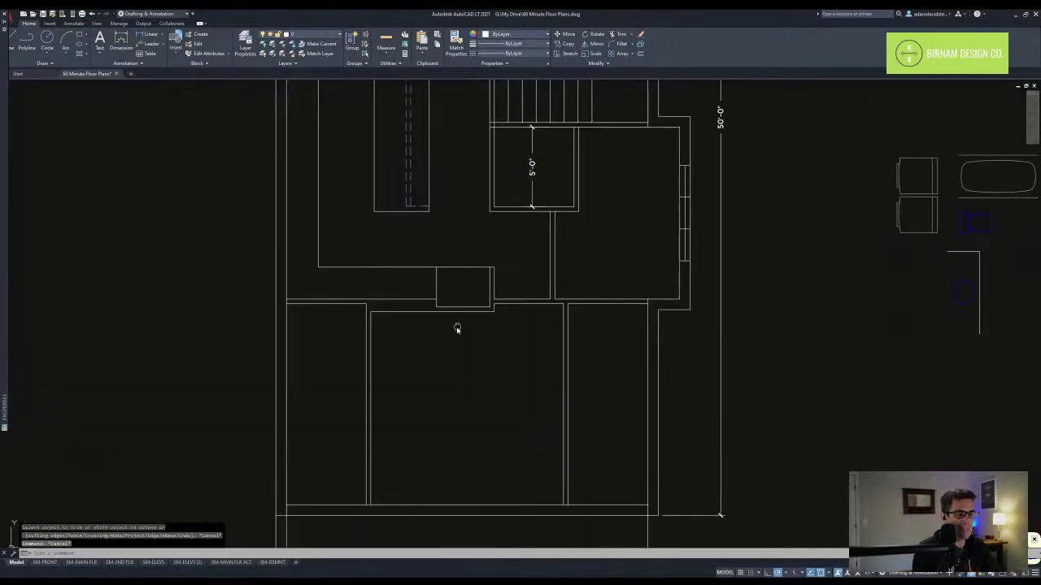
pyautogui.moveTo(309, 298); pyautogui.dragTo(340, 317, button='middle')
pyautogui.write('ex')
pyautogui.press('space')
pyautogui.press('Escape')
pyautogui.press('Escape')
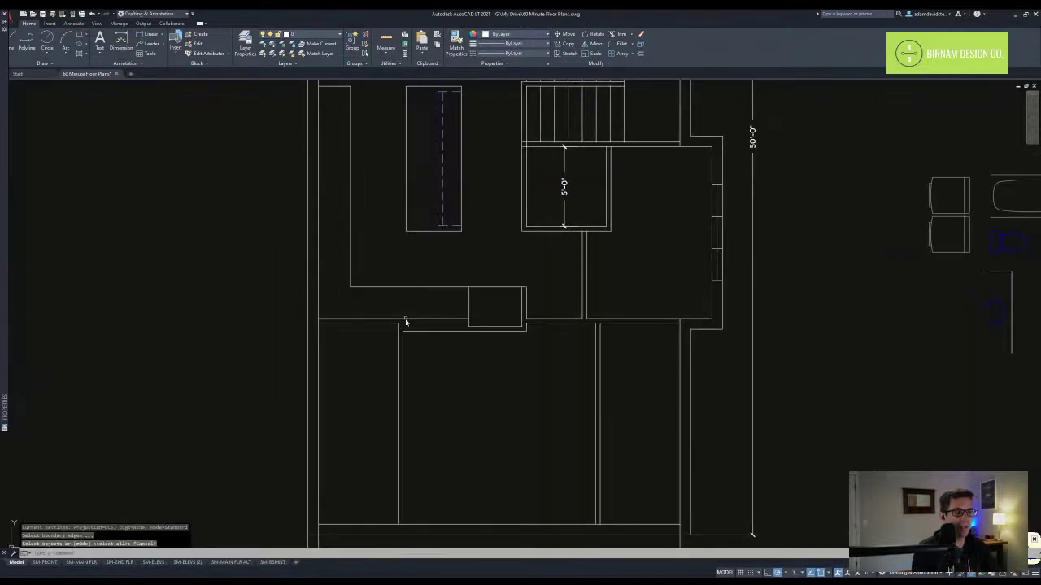
pyautogui.scroll(-2, 410, 310)
pyautogui.scroll(4, 415, 288)
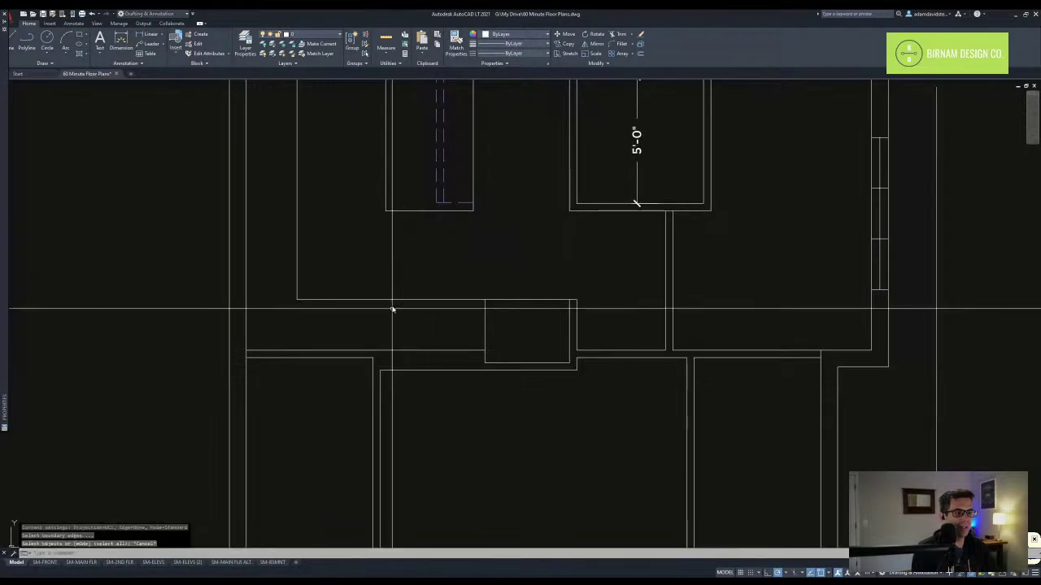
# - Extend the side counter's front edge to the wall and end the back counter in line with the kitchen island's edge
pyautogui.scroll(-2, 394, 333)
pyautogui.write('ex')
pyautogui.press('space')
pyautogui.click(350, 305)
pyautogui.press('Escape')
pyautogui.write('l')
pyautogui.press('space')
pyautogui.press('Escape')
pyautogui.write('f')
pyautogui.press('space')
pyautogui.click(389, 323)
# - Trim the counter line that crosses the recess beside the back counter
pyautogui.write('tr')
pyautogui.press('space')
pyautogui.moveTo(465, 365); pyautogui.dragTo(465, 360, button='middle')
pyautogui.click(449, 311)
pyautogui.press('Escape')
pyautogui.scroll(-3, 477, 312)
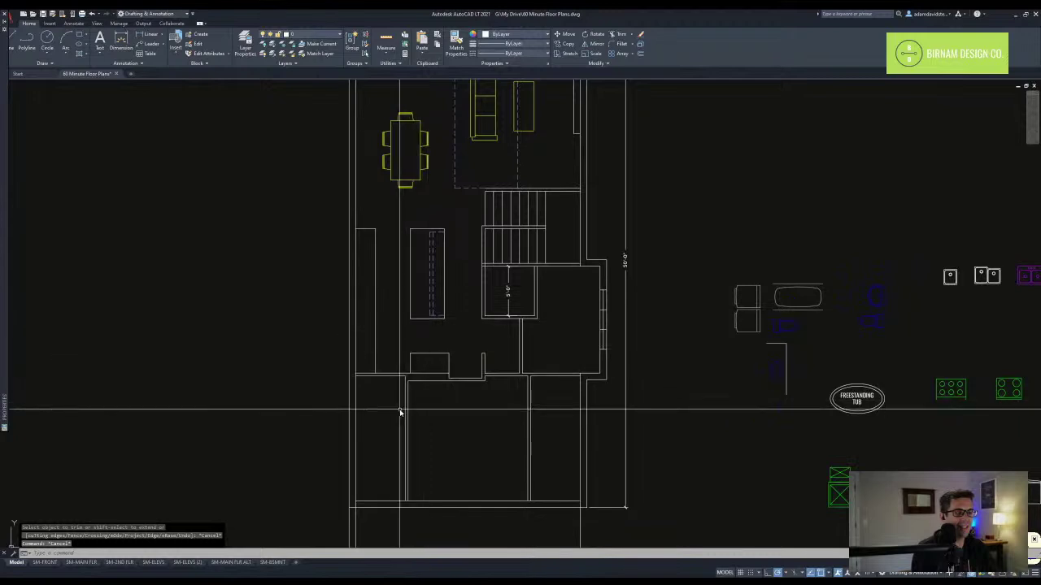
# - Draw a construction line from the side counter's end to the island's corner, and a vertical line from its midpoint across the wall
pyautogui.press('Escape')
pyautogui.press('Escape')
pyautogui.scroll(3, 402, 411)
pyautogui.moveTo(420, 401); pyautogui.dragTo(414, 347, button='middle')
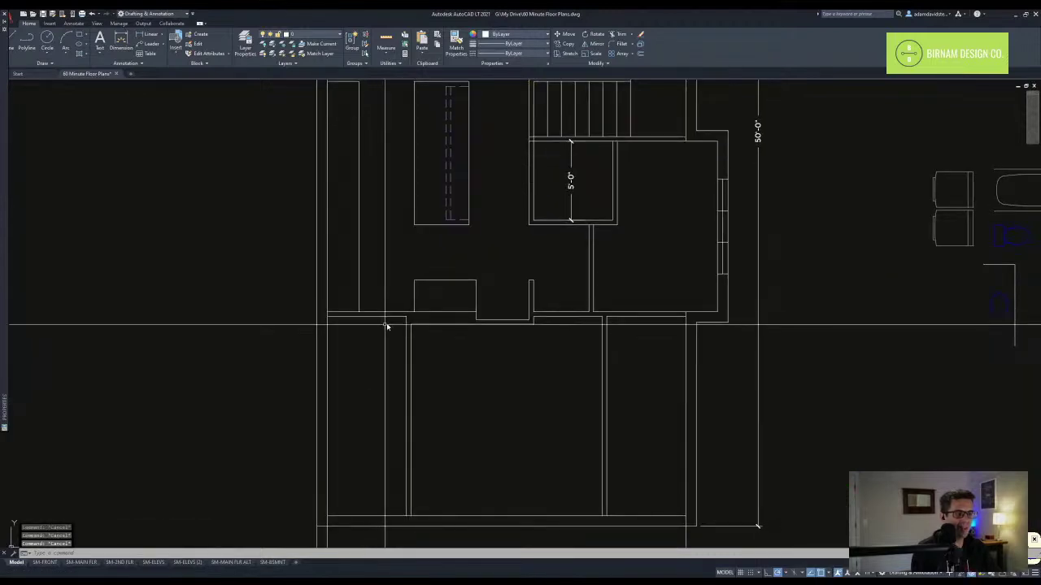
pyautogui.write('l')
pyautogui.press('space')
pyautogui.click(358, 310)
pyautogui.click(385, 356)
pyautogui.press('space')
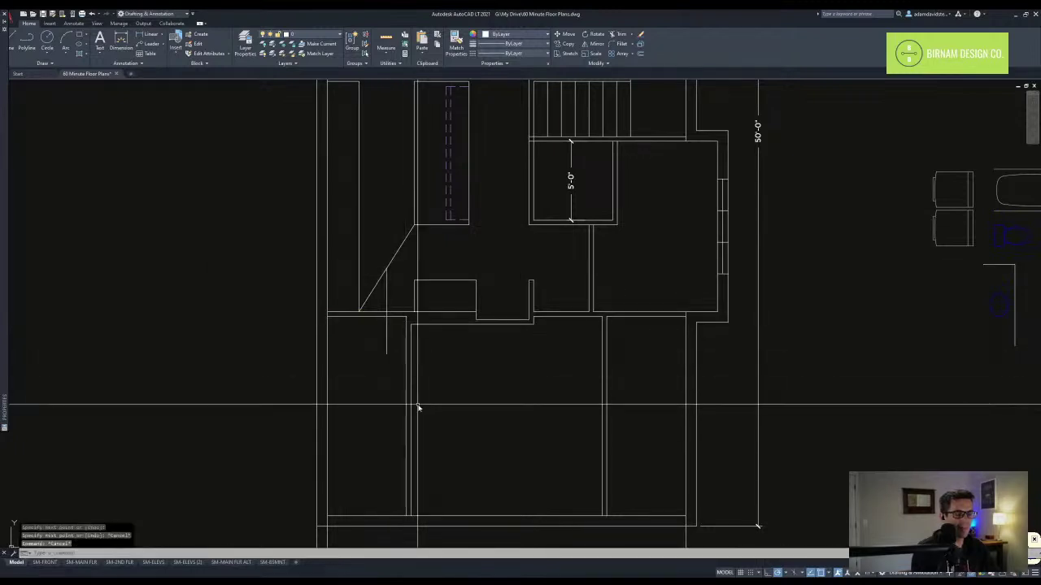
# - Offset the vertical centre line 14 inches to both sides, and erase the centre line and the diagonal construction line
pyautogui.write('o')
pyautogui.press('space')
pyautogui.write('14')
pyautogui.press('space')
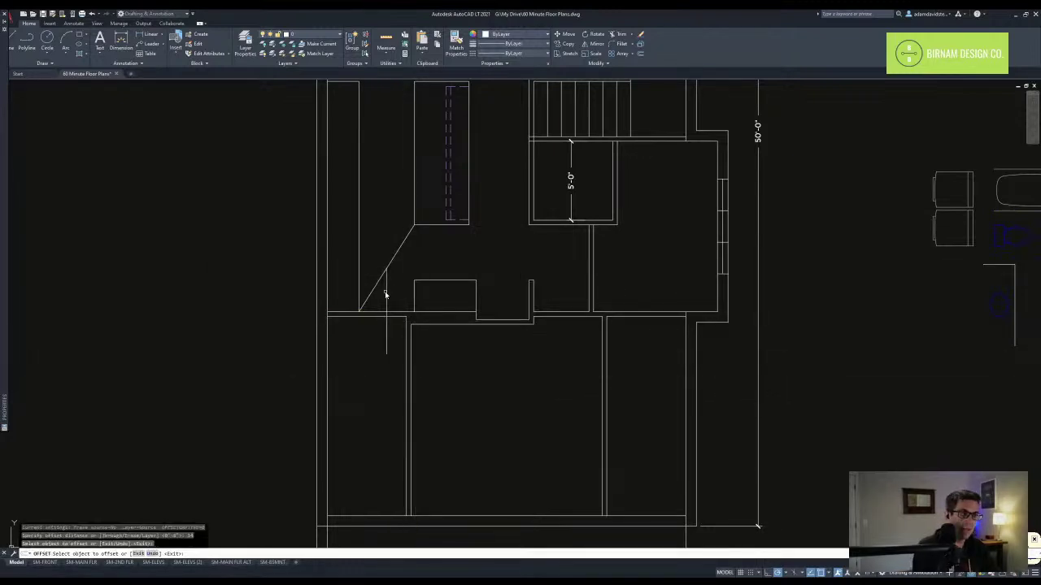
pyautogui.click(400, 279)
pyautogui.press('Escape')
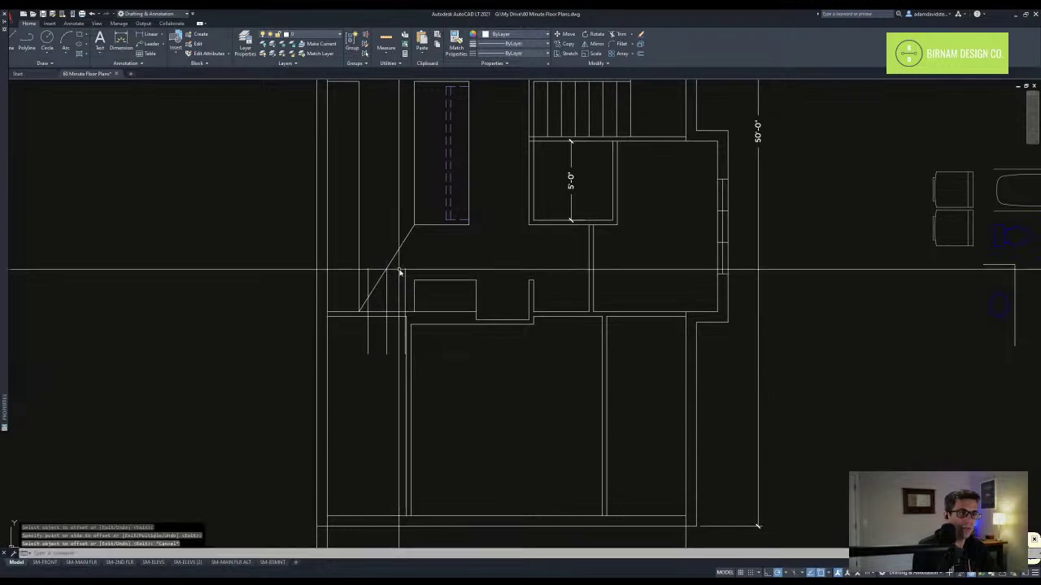
pyautogui.click(397, 285)
pyautogui.write('e')
pyautogui.press('space')
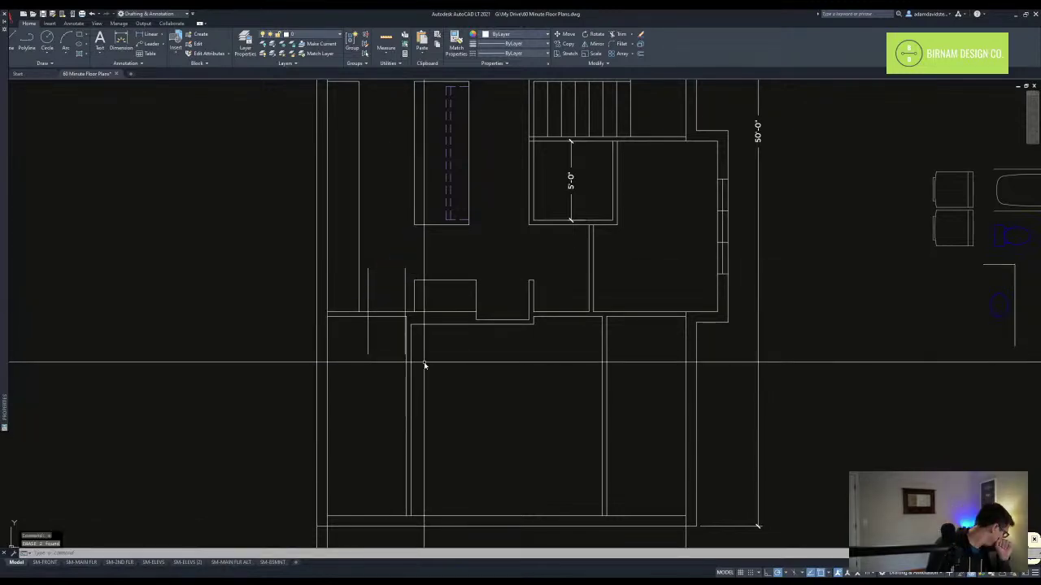
pyautogui.moveTo(415, 429); pyautogui.dragTo(417, 367, button='middle')
pyautogui.write('st')
pyautogui.press('space')
pyautogui.click(430, 493)
pyautogui.scroll(2, 401, 233)
pyautogui.moveTo(401, 233); pyautogui.dragTo(405, 218, button='middle')
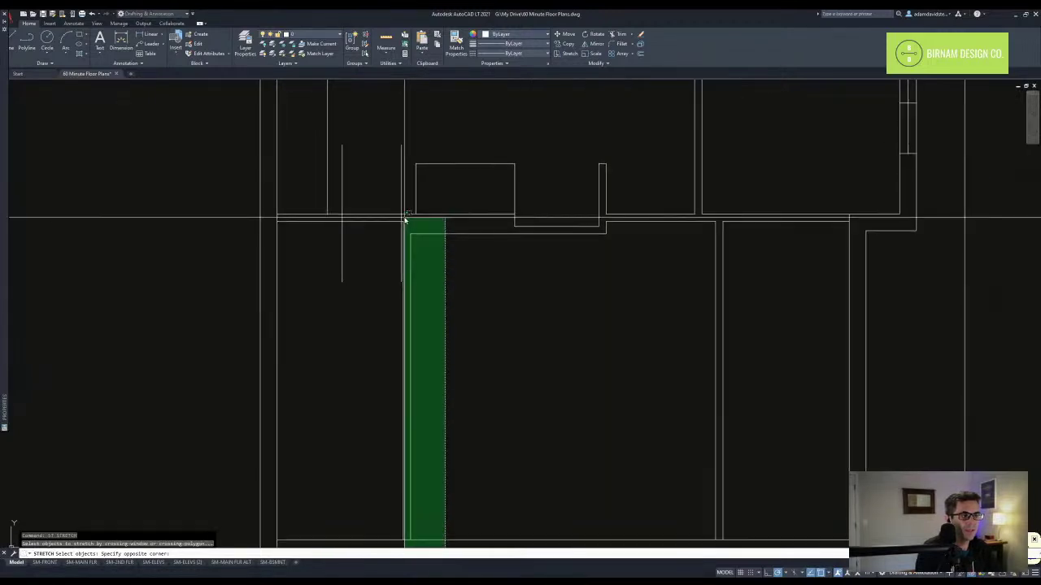
pyautogui.press('Escape')
# - Stretch the wall between the bedroom and its entry hall 3 inches toward the bedroom
pyautogui.moveTo(442, 536); pyautogui.dragTo(433, 455, button='middle')
pyautogui.write('st')
pyautogui.press('space')
pyautogui.click(431, 504)
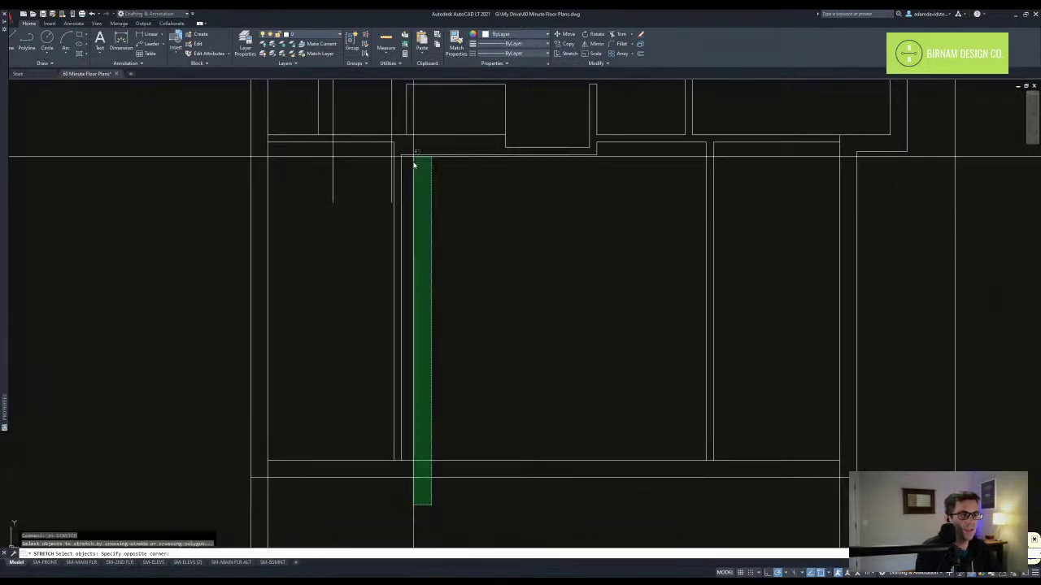
pyautogui.click(391, 132)
pyautogui.press('space')
pyautogui.click(441, 243)
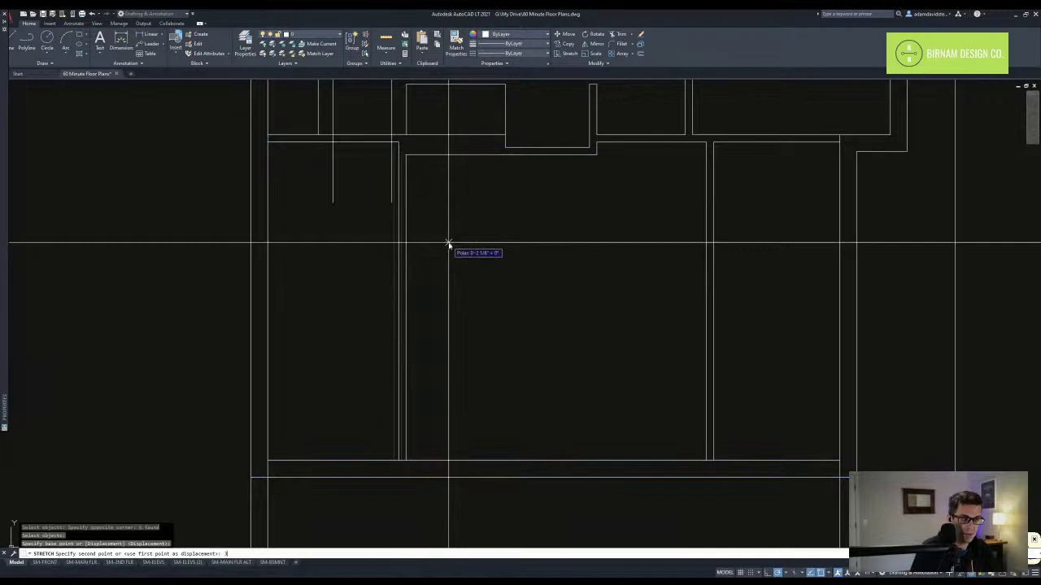
pyautogui.press('space')
# - Measure the bedroom diagonally between opposite inside corners
pyautogui.scroll(-2, 476, 298)
pyautogui.press('Escape')
pyautogui.write('d')
pyautogui.press('space')
pyautogui.press('Escape')
pyautogui.press('Escape')
pyautogui.write('dp')
pyautogui.press('space')
pyautogui.click(600, 400)
pyautogui.click(413, 208)
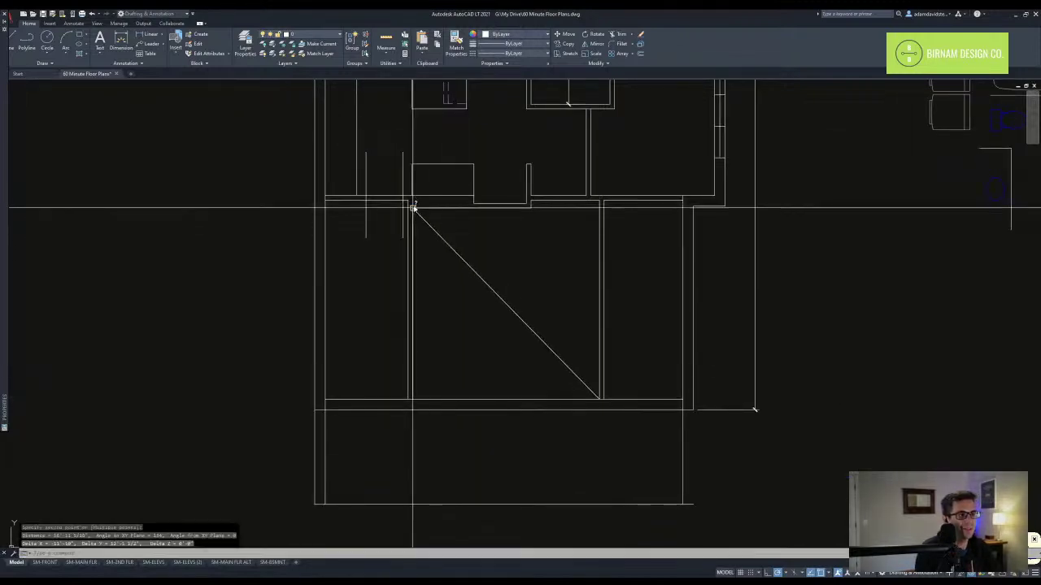
# - Trim the wall and the two offset lines to form a door opening with clean jambs into the entry hall
pyautogui.moveTo(466, 288); pyautogui.dragTo(506, 380, button='middle')
pyautogui.press('Escape')
pyautogui.press('Escape')
pyautogui.write('tr')
pyautogui.press('space')
pyautogui.click(483, 337)
pyautogui.click(307, 256)
pyautogui.scroll(4, 411, 311)
pyautogui.press('space')
pyautogui.click(480, 240)
pyautogui.click(358, 214)
pyautogui.press('Escape')
pyautogui.scroll(-3, 474, 284)
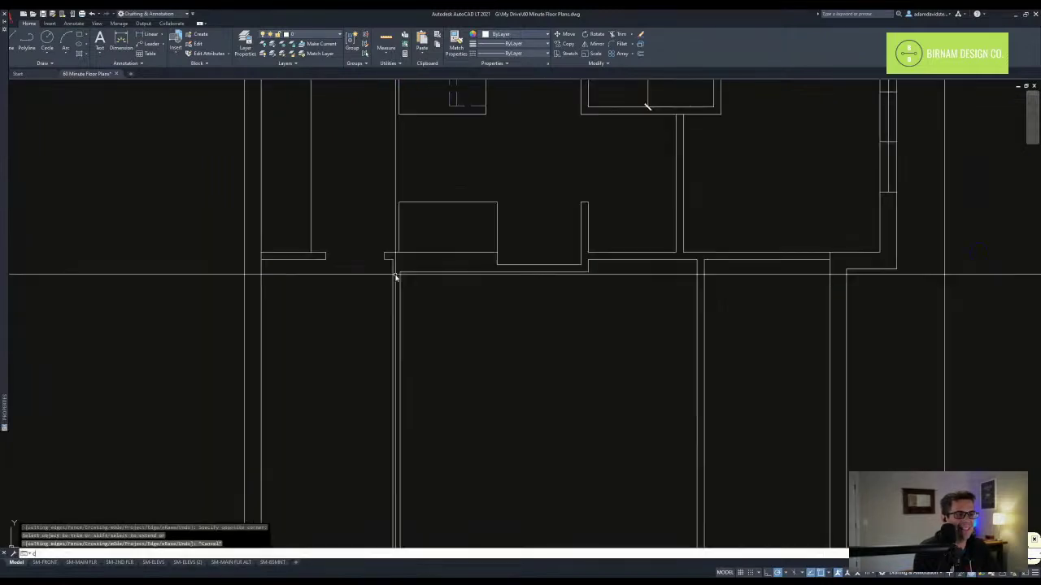
# - Draw a circle centred on one door jamb reaching the opposite jamb, and draw the angled door leaf line from the hinge
pyautogui.write('c')
pyautogui.press('space')
pyautogui.click(384, 259)
pyautogui.click(326, 261)
pyautogui.write('l')
pyautogui.press('space')
pyautogui.scroll(2, 359, 321)
pyautogui.click(351, 316)
pyautogui.press('Escape')
pyautogui.press('Escape')
# - Trim the circle so only the door swing arc between the jamb and the leaf remains
pyautogui.write('tr')
pyautogui.press('space')
pyautogui.click(374, 339)
pyautogui.click(266, 197)
pyautogui.press('space')
pyautogui.click(355, 178)
pyautogui.click(323, 130)
pyautogui.press('Escape')
pyautogui.press('Escape')
# - Match the new door's leaf and swing arc to the properties of an existing door in the other floor plan
pyautogui.scroll(-4, 323, 132)
pyautogui.moveTo(323, 132); pyautogui.dragTo(326, 365, button='middle')
pyautogui.scroll(-4, 460, 341)
pyautogui.moveTo(469, 306); pyautogui.dragTo(442, 285, button='middle')
pyautogui.scroll(-2, 496, 465)
pyautogui.moveTo(496, 472); pyautogui.dragTo(490, 302, button='middle')
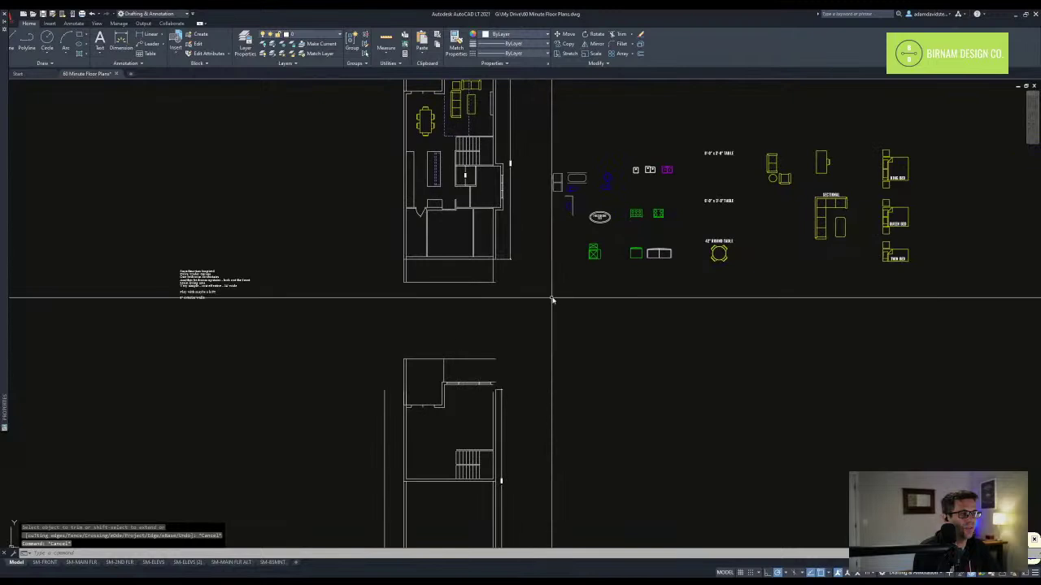
pyautogui.scroll(-2, 546, 314)
pyautogui.scroll(4, 510, 467)
pyautogui.moveTo(510, 467); pyautogui.dragTo(502, 366, button='middle')
pyautogui.scroll(4, 463, 419)
pyautogui.write('ma')
pyautogui.press('space')
pyautogui.moveTo(462, 419); pyautogui.dragTo(436, 347, button='middle')
pyautogui.scroll(4, 443, 352)
pyautogui.click(440, 331)
pyautogui.click(442, 333)
pyautogui.scroll(-8, 441, 334)
pyautogui.scroll(-2, 437, 347)
pyautogui.moveTo(435, 270); pyautogui.dragTo(453, 469, button='middle')
pyautogui.scroll(2, 452, 469)
pyautogui.moveTo(390, 135); pyautogui.dragTo(390, 205, button='middle')
pyautogui.scroll(8, 375, 183)
pyautogui.click(398, 259)
pyautogui.click(355, 208)
pyautogui.press('Escape')
# - Copy the queen bed with nightstands from the furniture library into the bedroom, with its headboard against the entry hall wall
pyautogui.scroll(-6, 435, 270)
pyautogui.moveTo(731, 299); pyautogui.dragTo(342, 370, button='middle')
pyautogui.moveTo(797, 358); pyautogui.dragTo(346, 350, button='middle')
pyautogui.moveTo(579, 330); pyautogui.dragTo(549, 323, button='middle')
pyautogui.scroll(4, 676, 368)
pyautogui.click(685, 377)
pyautogui.click(653, 226)
pyautogui.write('cp')
pyautogui.press('space')
pyautogui.click(683, 298)
pyautogui.scroll(-4, 384, 298)
pyautogui.moveTo(228, 285); pyautogui.dragTo(613, 263, button='middle')
pyautogui.moveTo(228, 262); pyautogui.dragTo(363, 271, button='middle')
pyautogui.scroll(4, 330, 321)
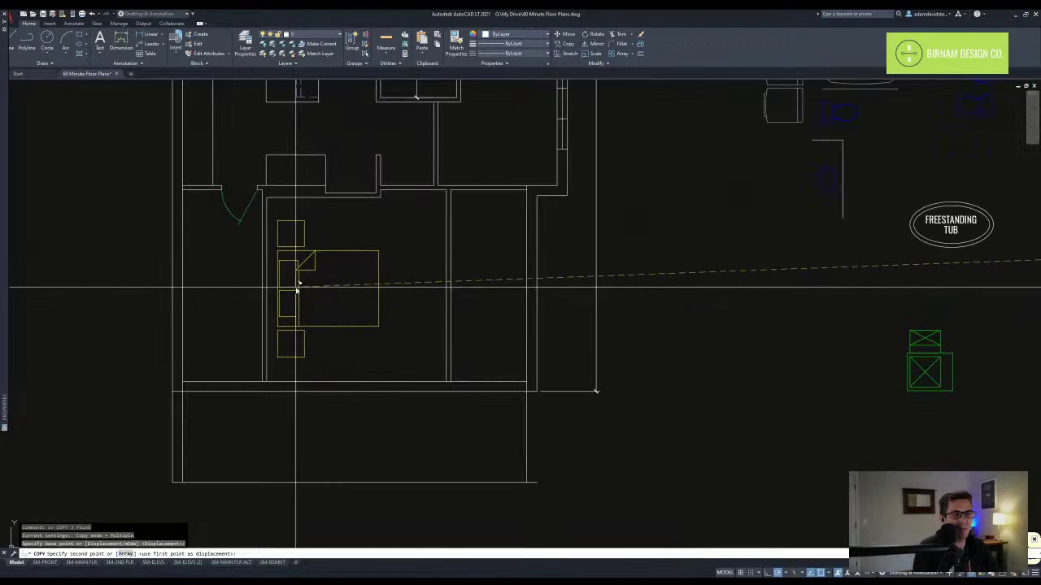
pyautogui.click(289, 282)
pyautogui.press('Escape')
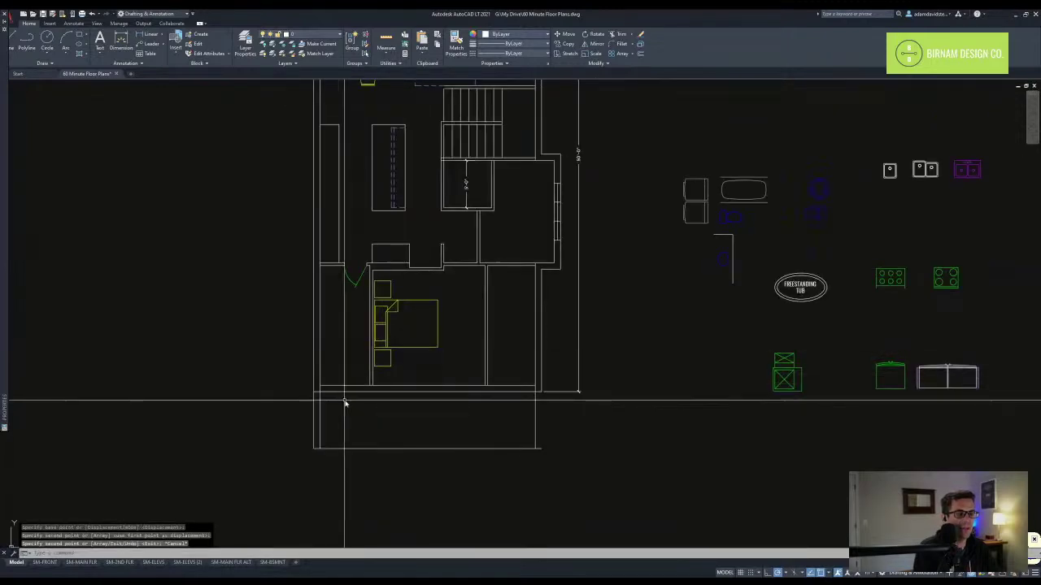
# - Offset the lower wall line beside the entry door 60 inches down into the hall
pyautogui.scroll(4, 344, 403)
pyautogui.write('o')
pyautogui.press('Return')
pyautogui.press('Return')
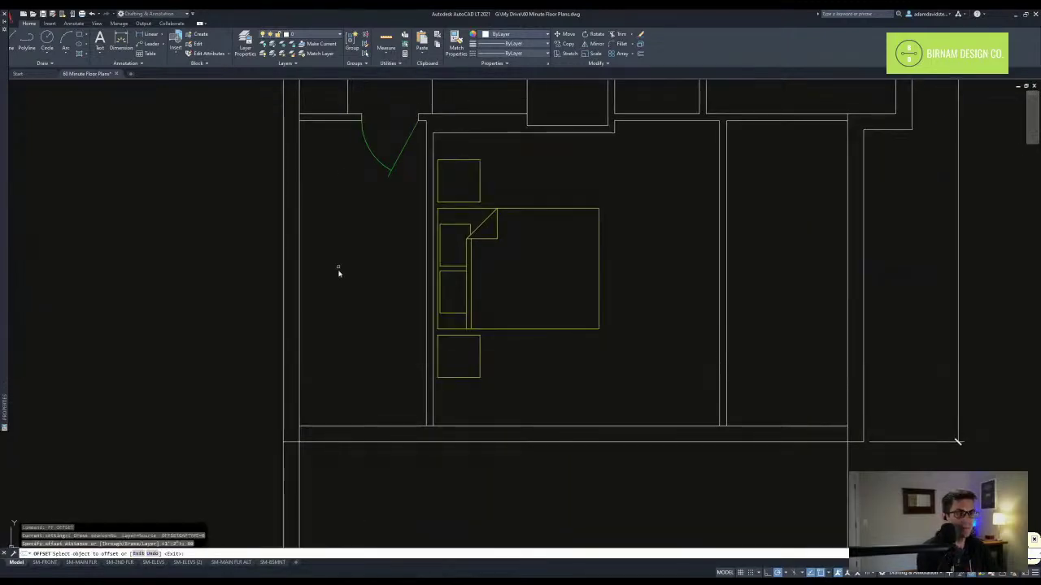
pyautogui.click(331, 120)
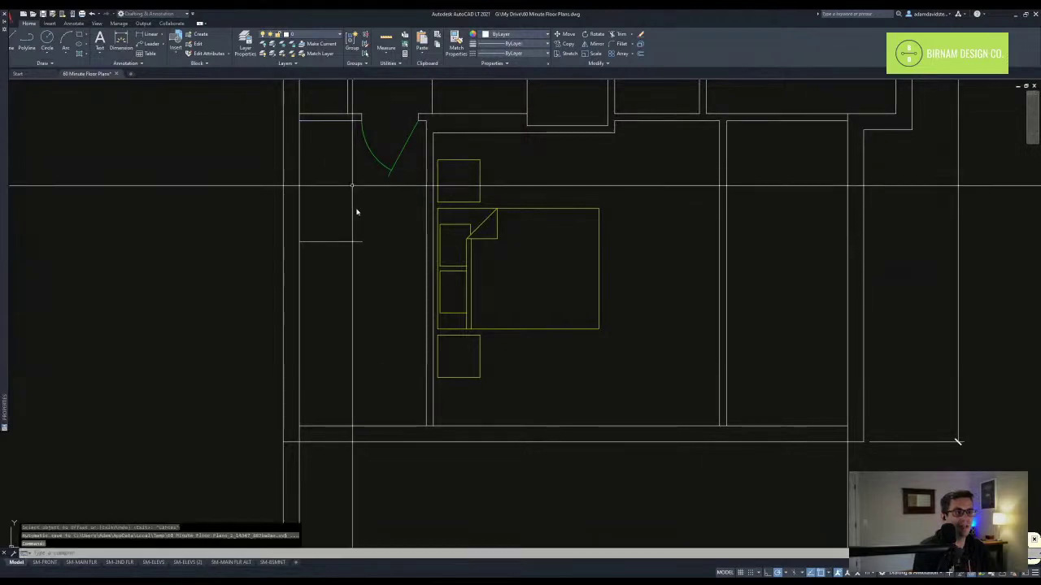
pyautogui.click(362, 256)
# - Offset the new hall line 3.5 inches downward to give the partition its thickness
pyautogui.press('Return')
pyautogui.press('Return')
pyautogui.write('3.5')
pyautogui.press('Return')
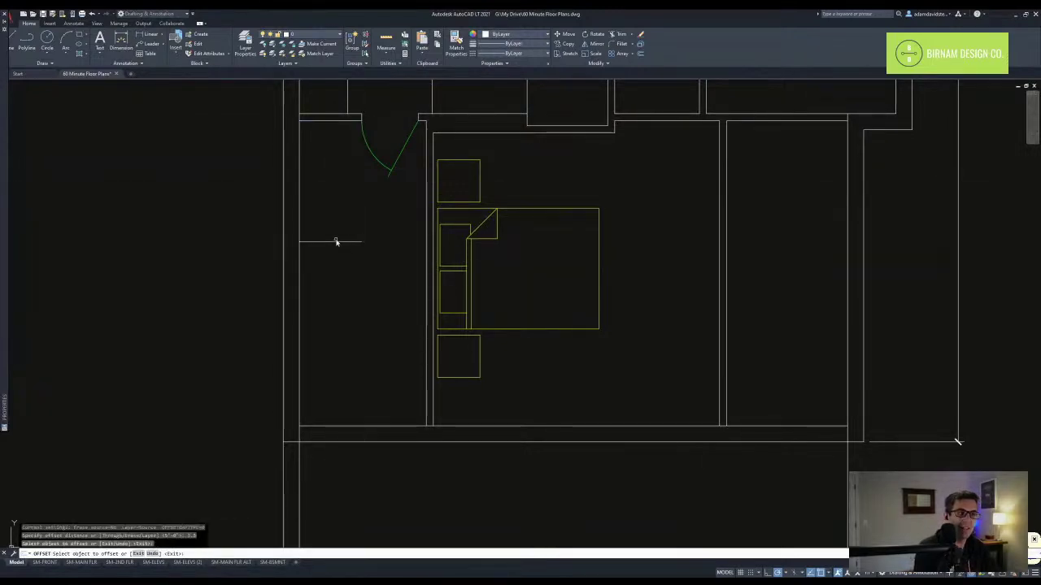
pyautogui.click(340, 245)
pyautogui.press('Return')
# - Extend both hall partition lines to the bedroom wall and trim the wall line between them at the junction
pyautogui.write('ex')
pyautogui.press('Return')
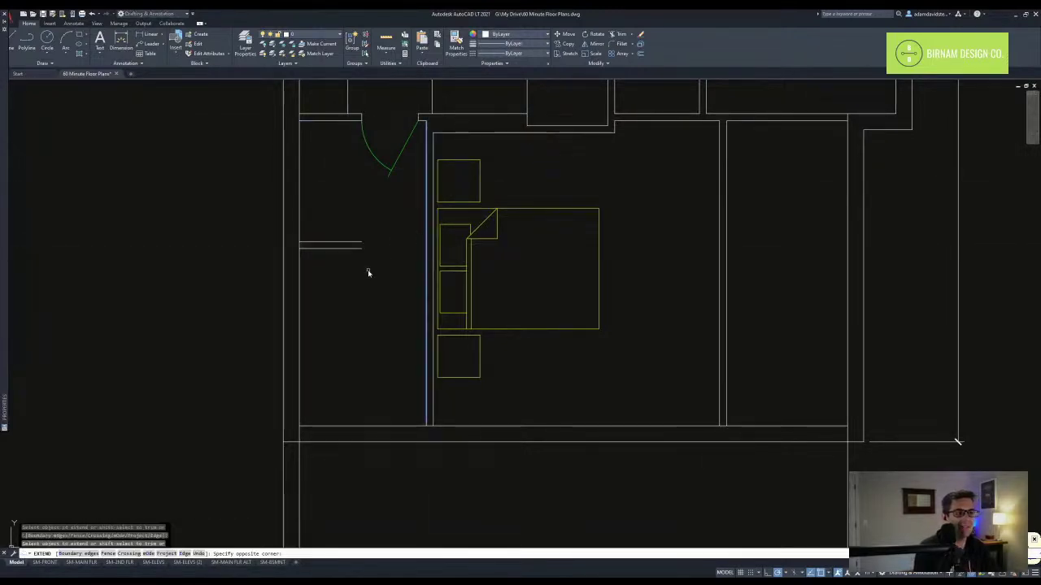
pyautogui.click(366, 272)
pyautogui.click(401, 251)
pyautogui.press('Escape')
pyautogui.write('tr')
pyautogui.press('Return')
pyautogui.click(411, 267)
pyautogui.click(405, 232)
pyautogui.scroll(2, 420, 260)
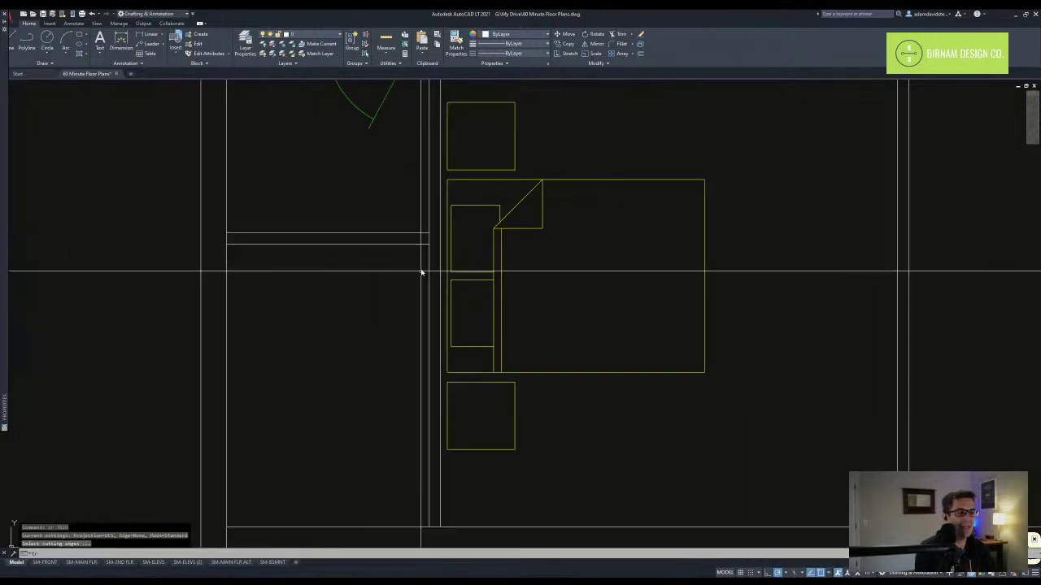
pyautogui.press('Escape')
pyautogui.scroll(-5, 443, 293)
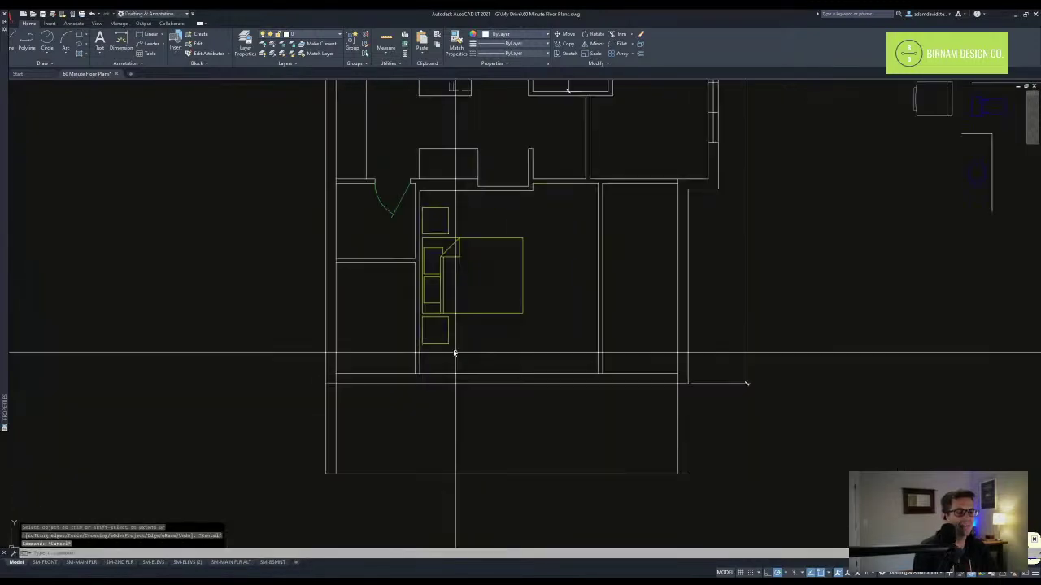
pyautogui.scroll(2, 473, 373)
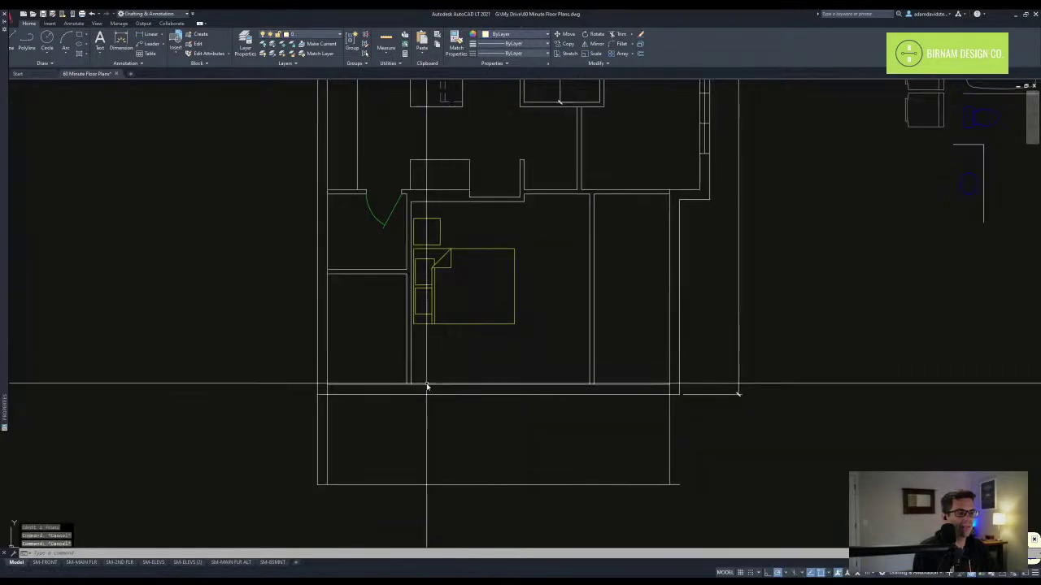
pyautogui.scroll(2, 456, 365)
pyautogui.scroll(-2, 421, 344)
pyautogui.write('l')
pyautogui.press('Return')
pyautogui.press('Escape')
# - Copy the inner line of the bottom exterior wall a short distance up to locate the closet door's lower jamb
pyautogui.click(426, 365)
pyautogui.write('co')
pyautogui.press('Return')
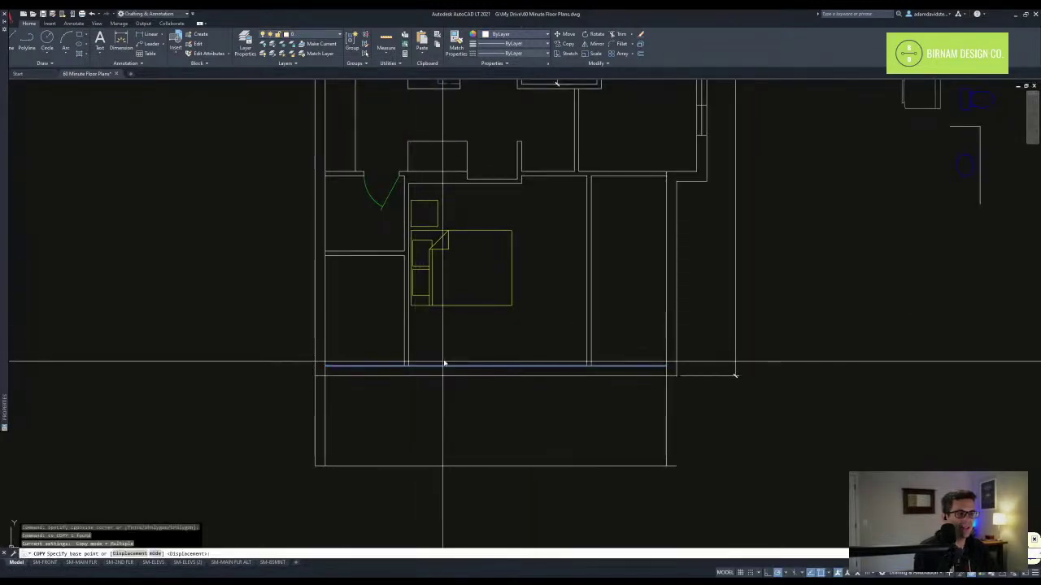
pyautogui.click(444, 364)
pyautogui.scroll(2, 434, 366)
pyautogui.press('Escape')
pyautogui.press('Escape')
pyautogui.press('Escape')
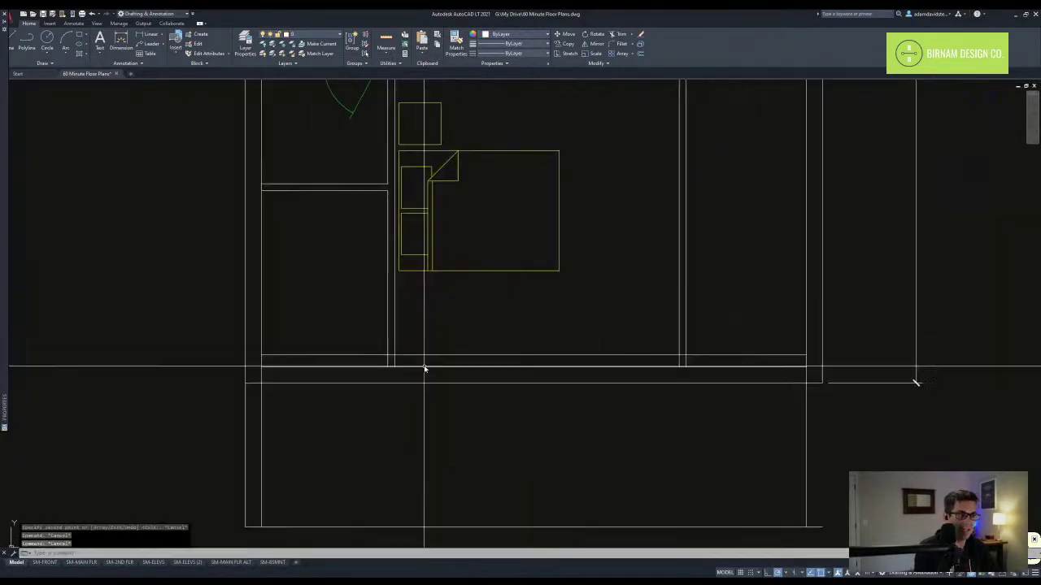
# - Trim the copied line down to a short jamb across the thickness of the wall beside the bed
pyautogui.click(381, 350)
pyautogui.press('Return')
pyautogui.click(371, 361)
pyautogui.click(364, 351)
pyautogui.click(426, 356)
pyautogui.press('Escape')
# - Copy the lower jamb line 28 inches up the wall to mark the door opening's other side
pyautogui.click(363, 383)
pyautogui.write('co')
pyautogui.click(466, 358)
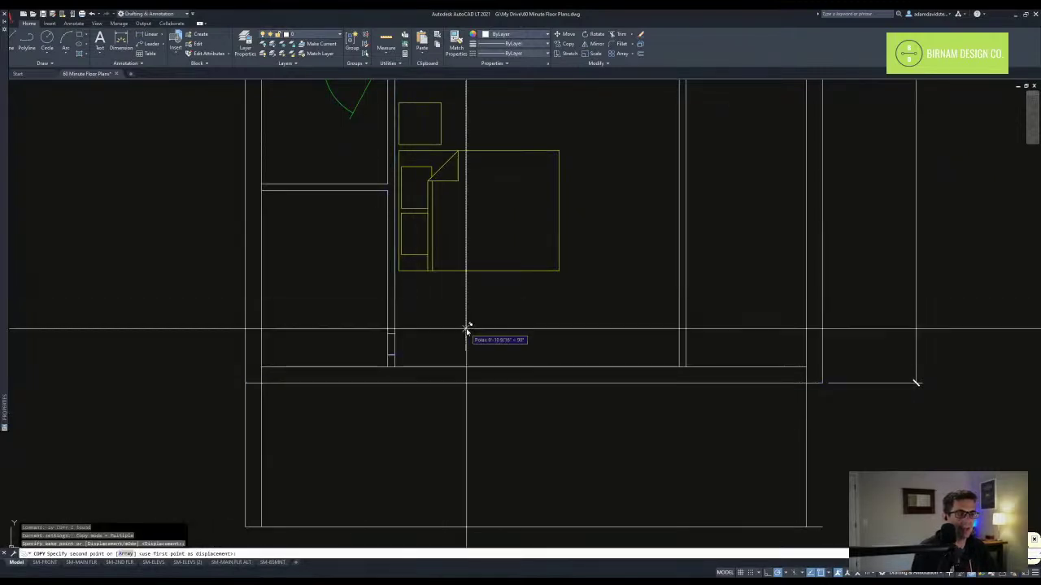
pyautogui.write('28')
pyautogui.press('Escape')
pyautogui.write('ro')
pyautogui.click(420, 407)
pyautogui.click(376, 264)
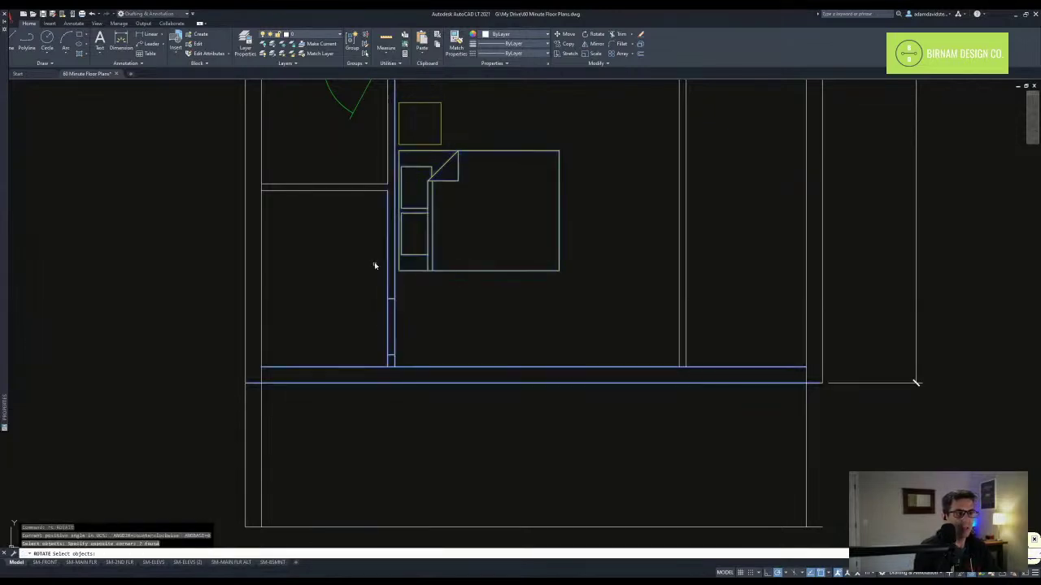
pyautogui.press('Return')
pyautogui.click(425, 321)
pyautogui.click(401, 334)
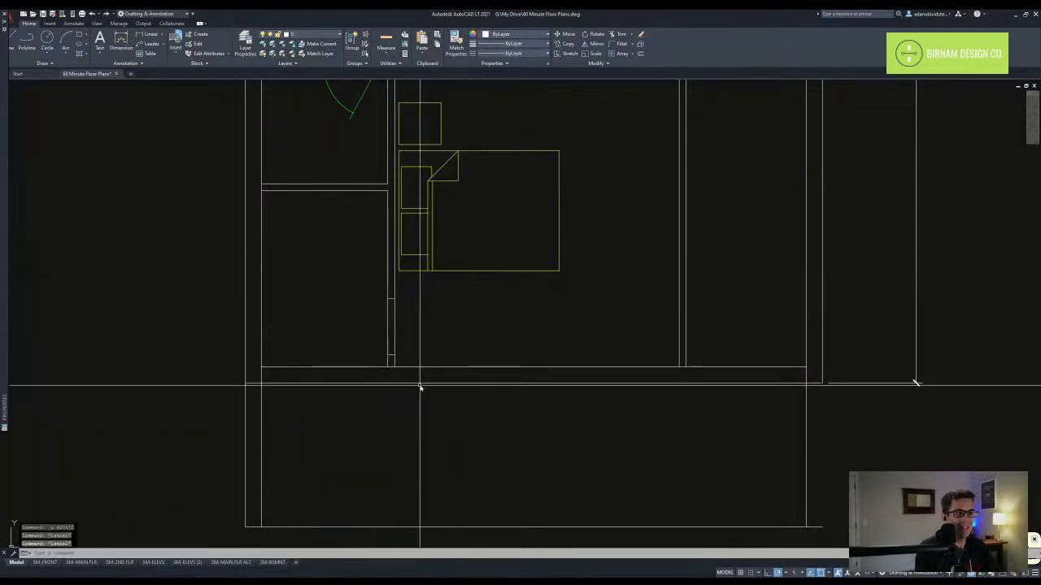
# - Trim the wall lines between the two jambs to open the doorway
pyautogui.write('tr')
pyautogui.click(432, 433)
pyautogui.click(384, 341)
pyautogui.press('Return')
pyautogui.click(391, 325)
pyautogui.press('Return')
# - Draw the door's swing circle from the lower jamb corner to the upper jamb, plus an angled leaf line into the side room
pyautogui.write('c')
pyautogui.click(388, 355)
pyautogui.click(381, 301)
pyautogui.write('l')
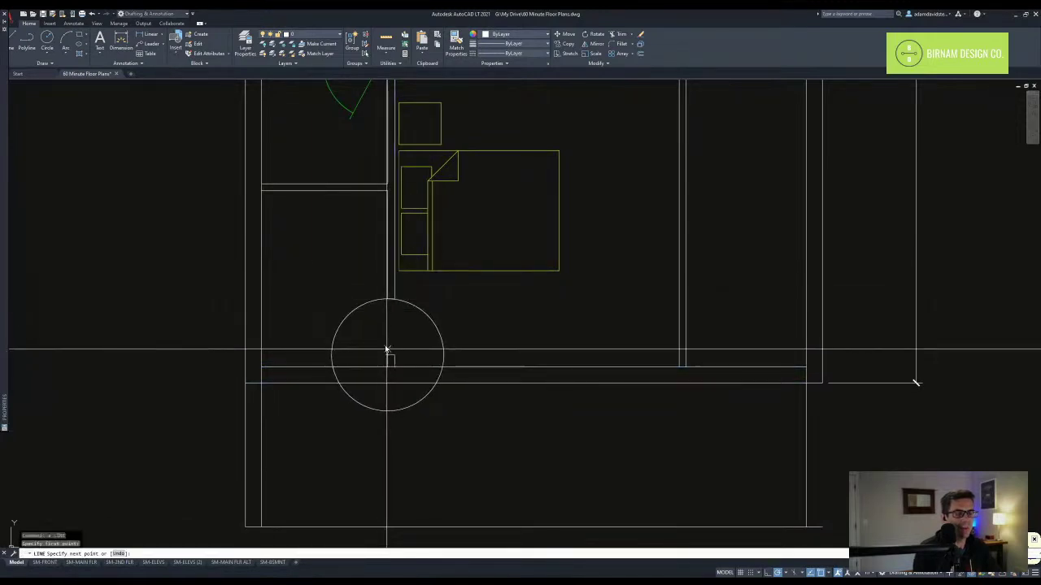
pyautogui.scroll(2, 361, 293)
pyautogui.click(365, 300)
pyautogui.press('Return')
# - Trim the swing circle to the arc between the door leaf and the upper jamb
pyautogui.write('tr')
pyautogui.click(411, 319)
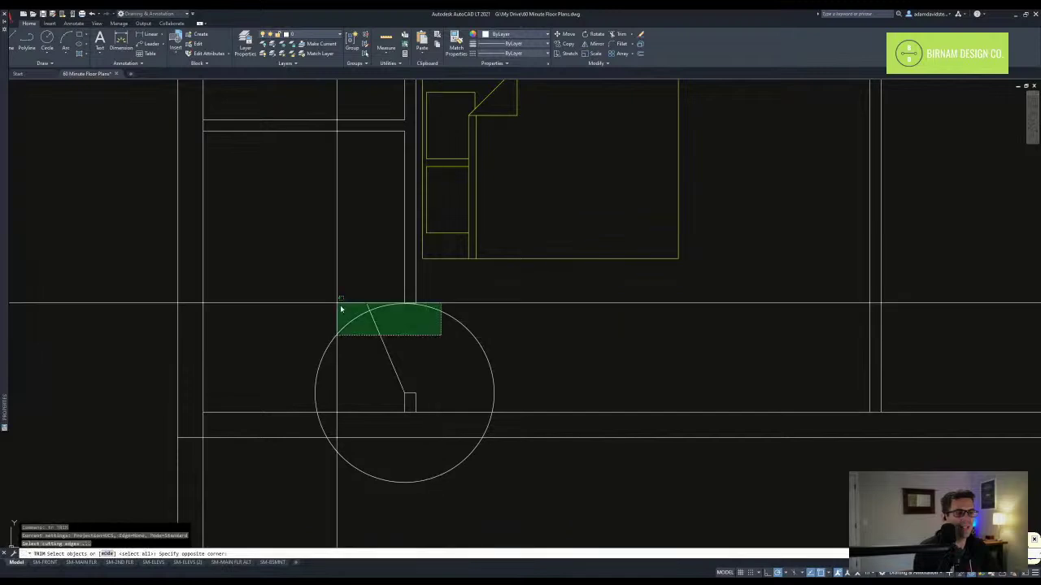
pyautogui.click(341, 309)
pyautogui.press('Return')
pyautogui.click(325, 427)
pyautogui.scroll(-5, 365, 353)
pyautogui.press('Return')
# - Match the new leaf and swing arc to the properties of the green entry door
pyautogui.write('ma')
pyautogui.click(365, 242)
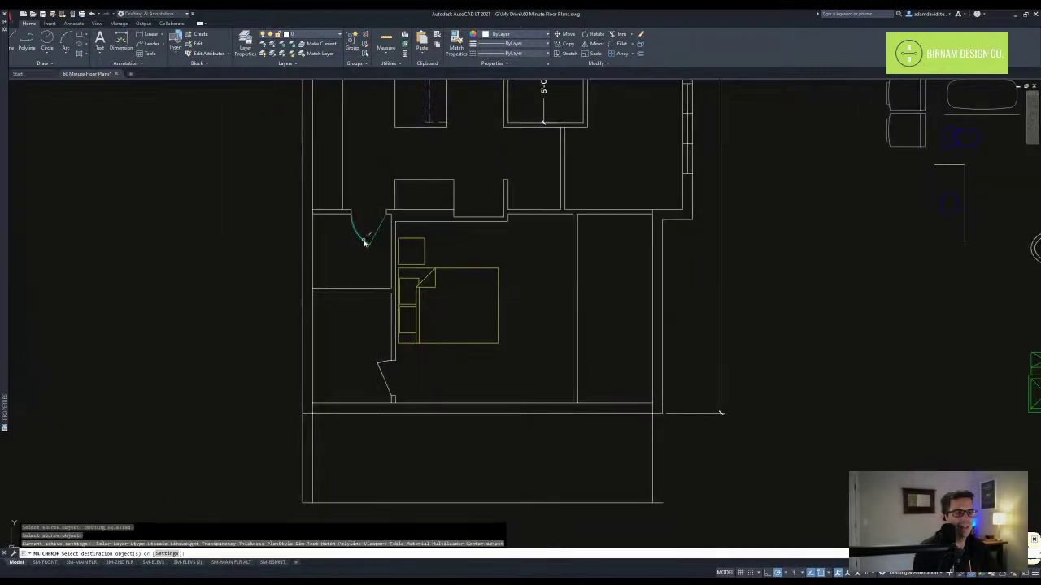
pyautogui.scroll(3, 385, 363)
pyautogui.click(379, 372)
pyautogui.click(323, 325)
pyautogui.scroll(-4, 456, 382)
pyautogui.press('Escape')
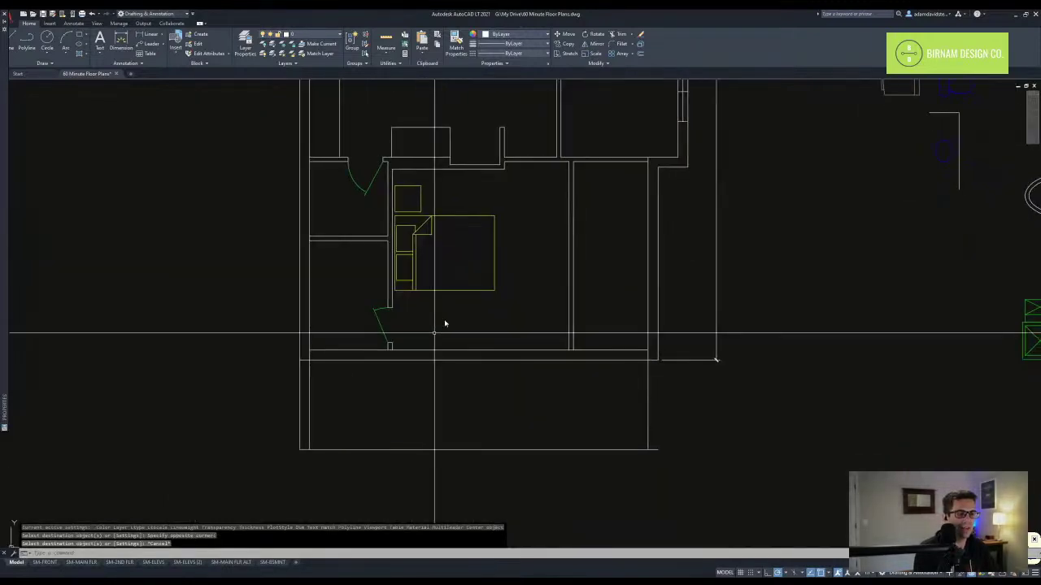
# - Draw a line from the house's lower outer corner down to the end of the bottom outline
pyautogui.write('l')
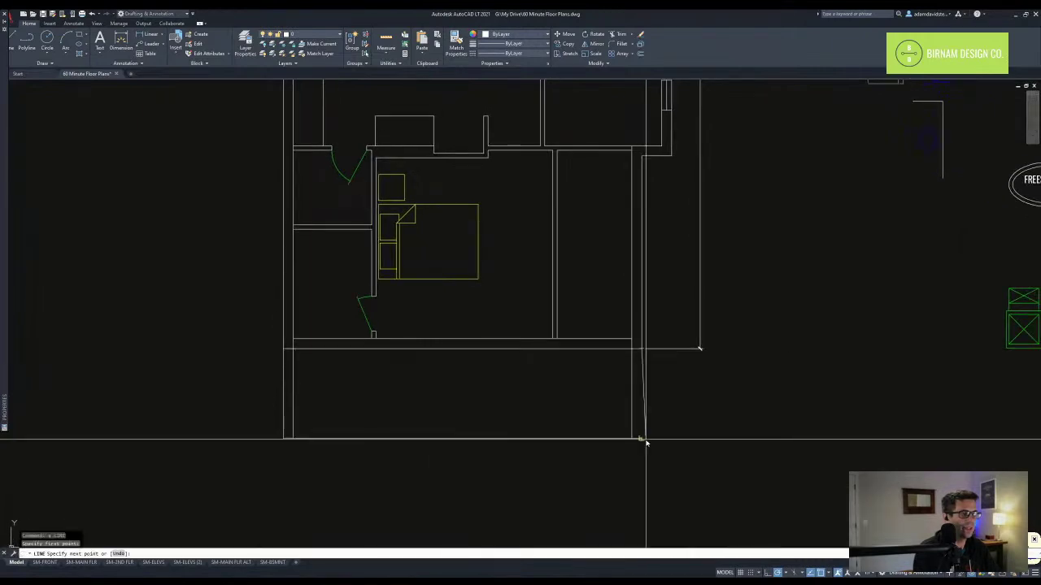
pyautogui.click(642, 439)
pyautogui.press('space')
# - Trim the side walls' inner lines where they cross the thickness of the bottom exterior wall
pyautogui.write('tr')
pyautogui.click(687, 383)
pyautogui.click(272, 320)
pyautogui.press('space')
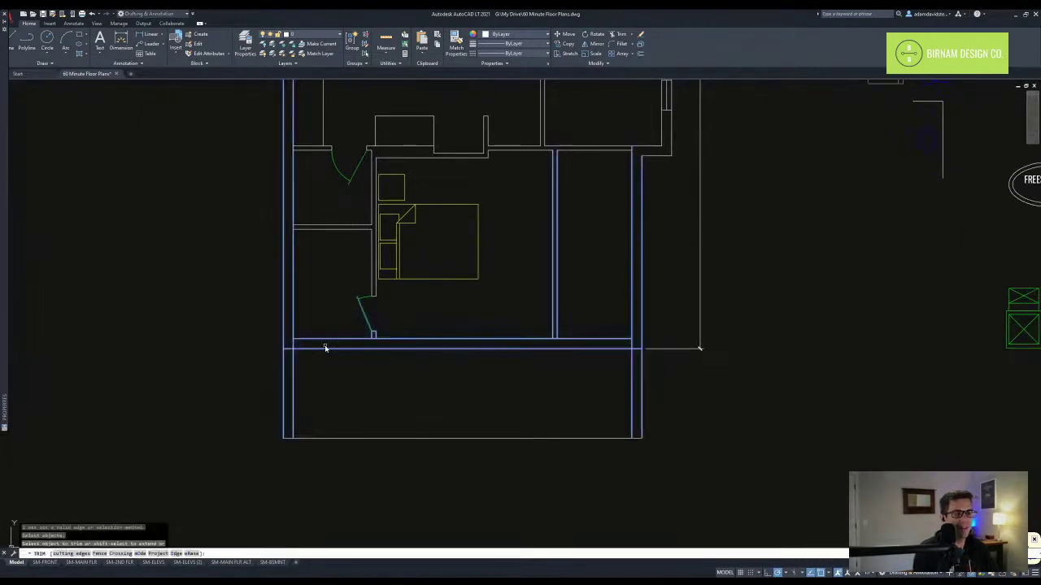
pyautogui.scroll(3, 274, 349)
pyautogui.press('Escape')
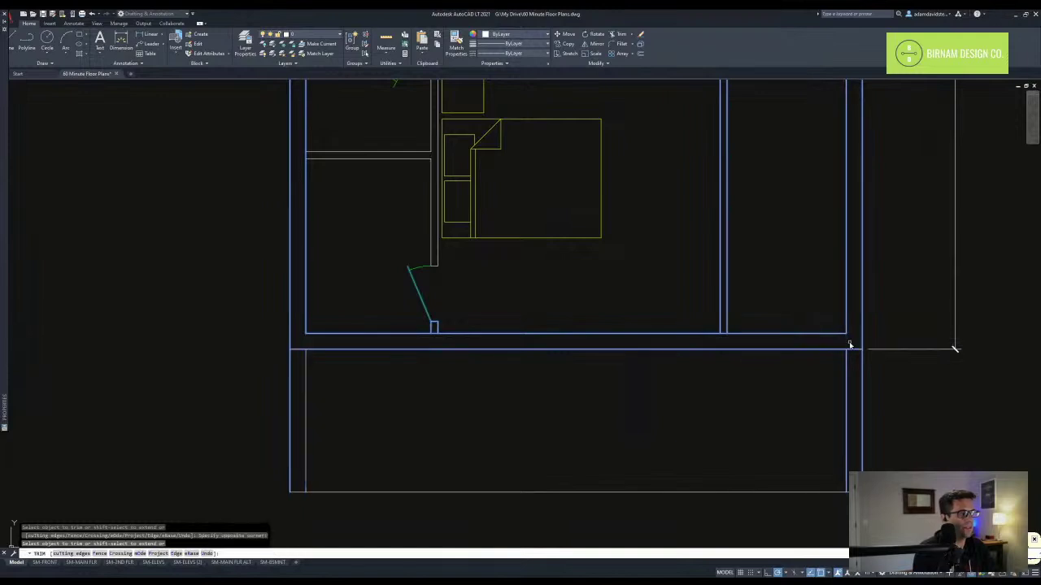
pyautogui.scroll(-5, 656, 362)
pyautogui.press('Escape')
pyautogui.press('Escape')
# - Move the rectangular bathtub from the fixture library into the narrow bathroom beside the bedroom
pyautogui.moveTo(617, 360); pyautogui.dragTo(533, 406, button='middle')
pyautogui.moveTo(518, 358)
pyautogui.mouseDown(button='middle')
pyautogui.moveTo(495, 347)
pyautogui.moveTo(347, 358)
pyautogui.mouseUp(button='middle')
pyautogui.click(631, 244)
pyautogui.click(608, 219)
pyautogui.write('v')
pyautogui.click(625, 228)
pyautogui.scroll(4, 398, 365)
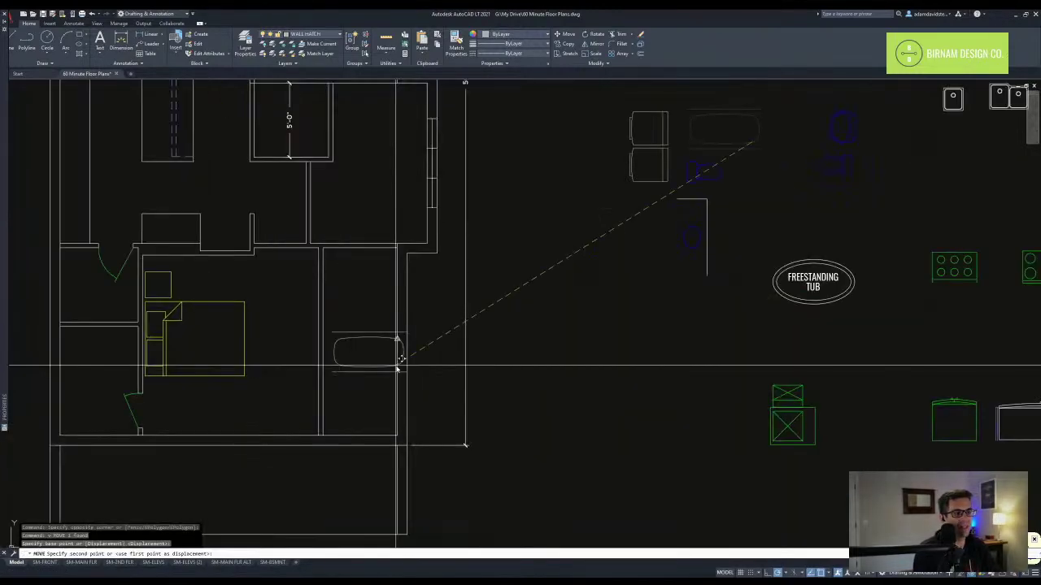
pyautogui.click(401, 324)
# - Reposition the bathtub into the bathroom's upper corner, aligned with the bedroom partition and the upper wall
pyautogui.click(383, 367)
pyautogui.click(332, 298)
pyautogui.click(283, 260)
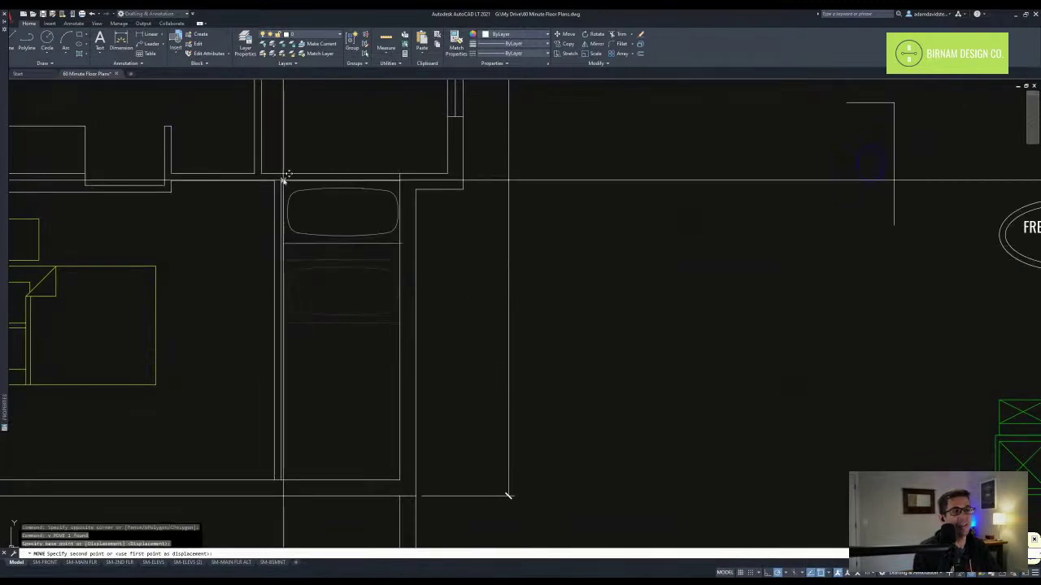
pyautogui.click(283, 181)
pyautogui.press('Escape')
pyautogui.click(358, 273)
pyautogui.click(325, 219)
pyautogui.write('v')
pyautogui.press('space')
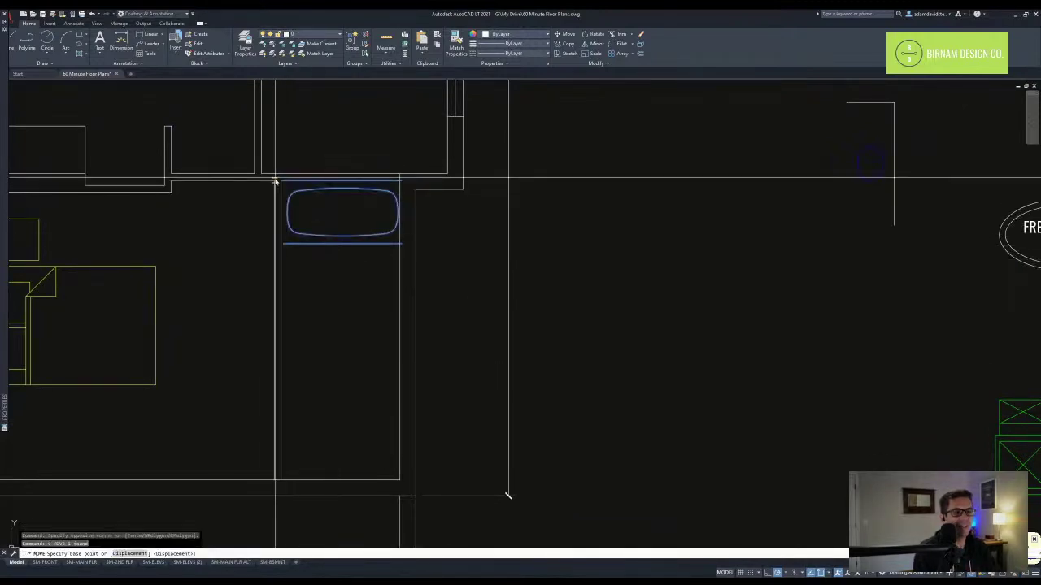
pyautogui.scroll(8, 283, 182)
pyautogui.press('Escape')
pyautogui.press('Escape')
pyautogui.press('Escape')
# - Move the side-facing toilet beside the armchairs in the fixture library into the bathroom
pyautogui.scroll(-5, 309, 235)
pyautogui.scroll(-2, 571, 295)
pyautogui.moveTo(899, 279); pyautogui.dragTo(722, 293, button='middle')
pyautogui.scroll(4, 496, 298)
pyautogui.click(494, 298)
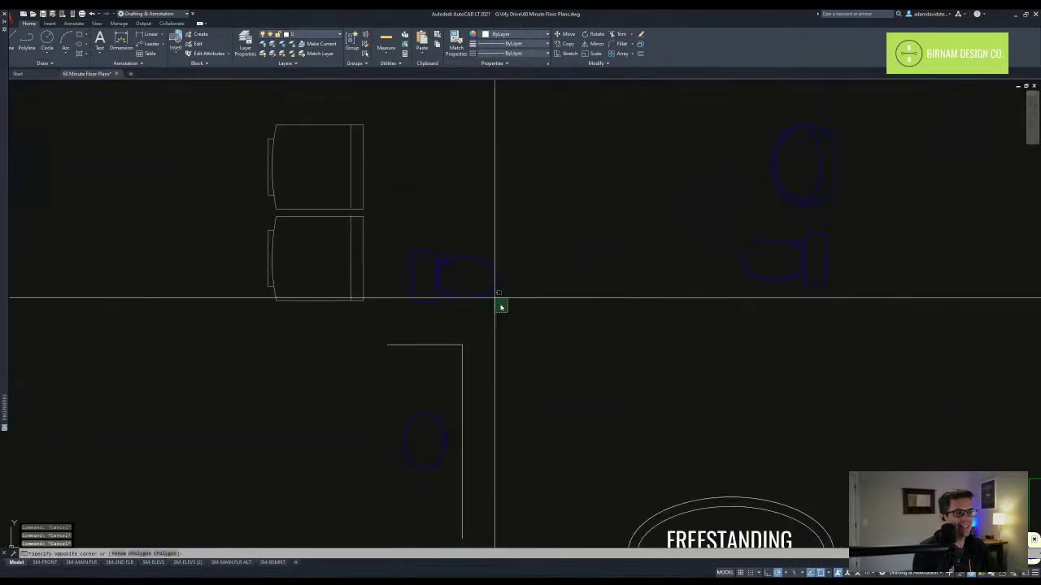
pyautogui.click(461, 278)
pyautogui.write('v')
pyautogui.click(460, 279)
pyautogui.scroll(-4, 455, 281)
pyautogui.scroll(2, 386, 363)
pyautogui.click(304, 326)
# - Rotate the toilet so its tank faces the bathroom's exterior wall
pyautogui.click(273, 359)
pyautogui.click(254, 295)
pyautogui.write('ro')
pyautogui.press('Escape')
pyautogui.press('Escape')
pyautogui.click(289, 363)
pyautogui.click(248, 288)
pyautogui.write('ro')
pyautogui.click(273, 372)
pyautogui.click(261, 371)
# - Move the toilet just below the bathtub with its tank against the exterior wall
pyautogui.click(276, 453)
pyautogui.click(242, 397)
pyautogui.write('v')
pyautogui.click(252, 419)
pyautogui.click(270, 300)
pyautogui.scroll(2, 271, 300)
pyautogui.scroll(-5, 385, 372)
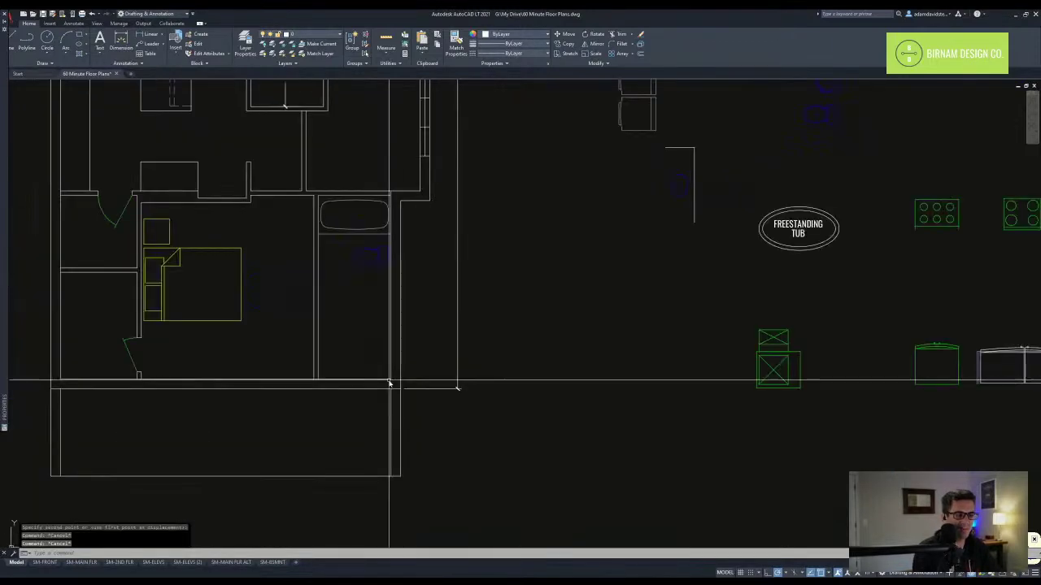
# - Try offsetting the bottom wall's inner line 60 inches up into the bathroom, and erase the offset line
pyautogui.scroll(1, 390, 372)
pyautogui.write('o 6')
pyautogui.press('space')
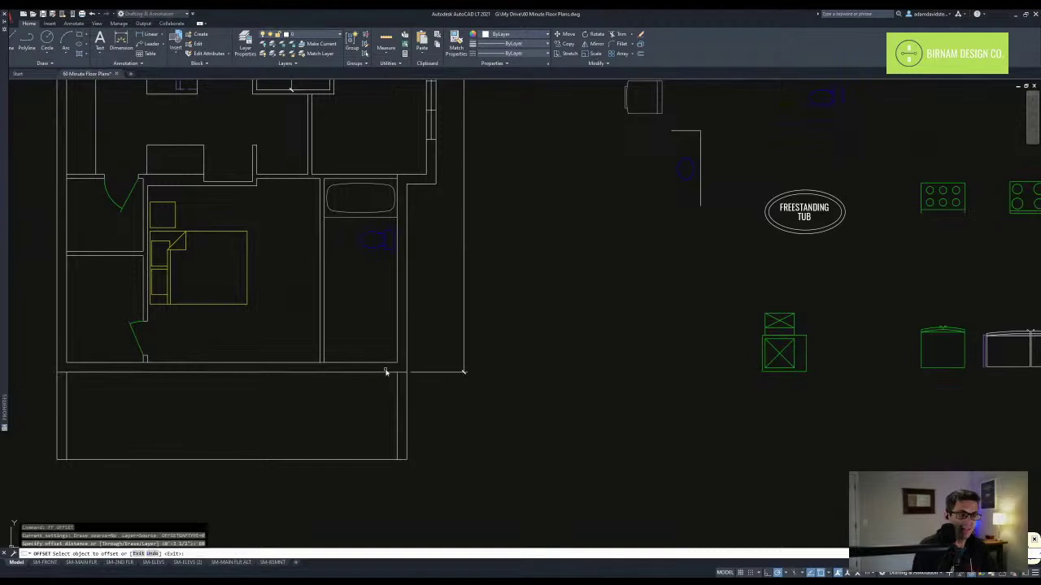
pyautogui.click(380, 363)
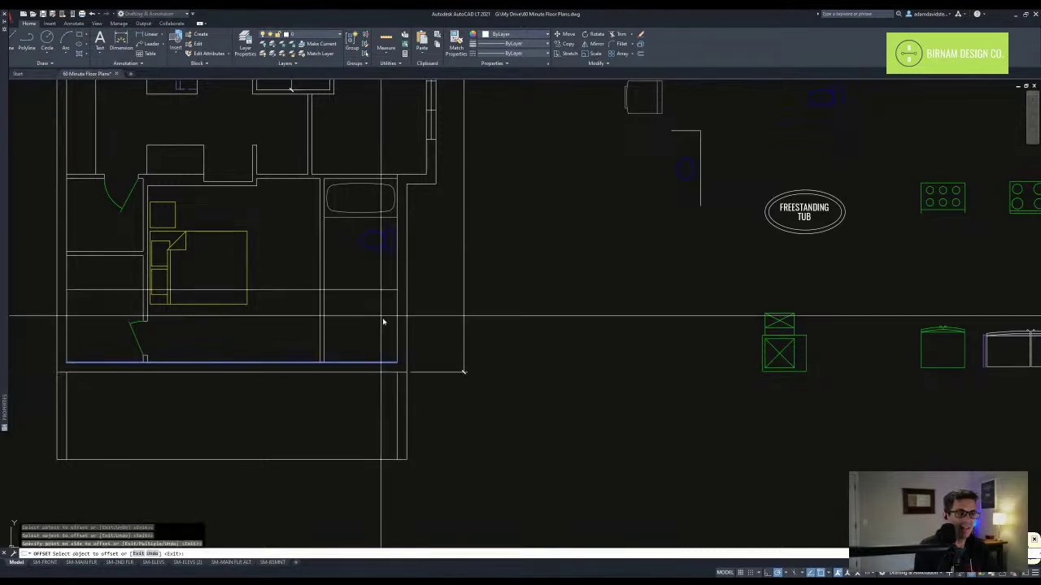
pyautogui.click(383, 319)
pyautogui.press('space')
pyautogui.click(372, 289)
pyautogui.write('e ff ')
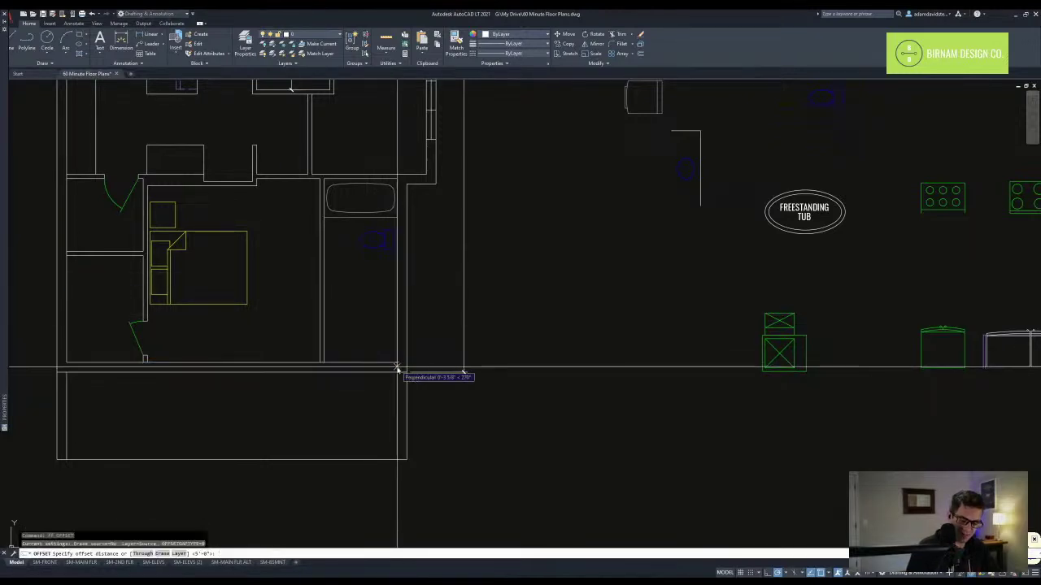
# - Offset the bottom wall's inner line 72 inches up through the bathroom
pyautogui.write('72')
pyautogui.press('space')
pyautogui.click(386, 364)
pyautogui.click(385, 319)
pyautogui.press('space')
# - Offset the inner line of the bathroom's exterior side wall 24 inches into the room
pyautogui.write('ff')
pyautogui.press('space')
pyautogui.write('24')
pyautogui.press('space')
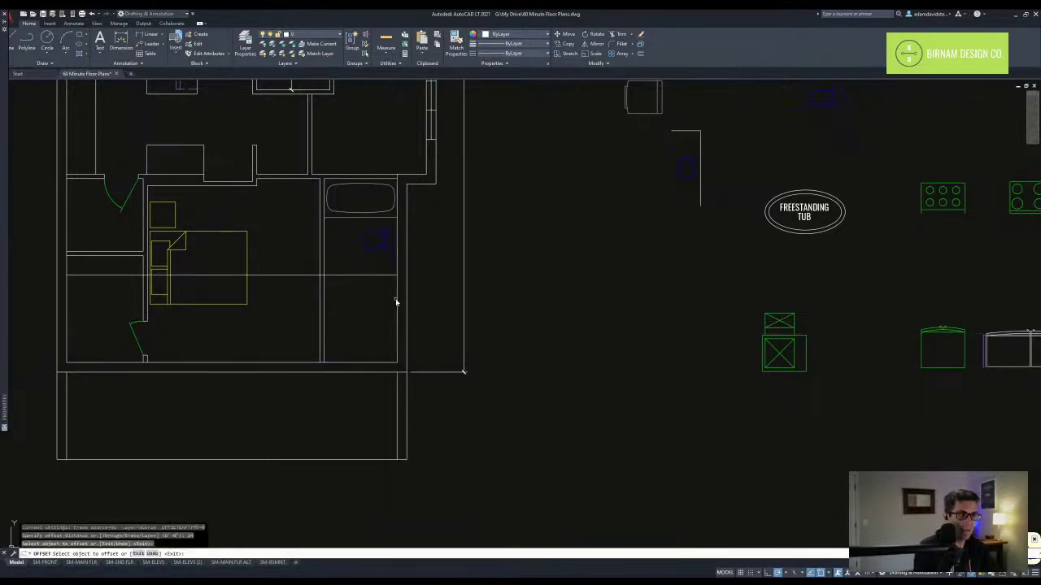
pyautogui.click(396, 301)
pyautogui.click(383, 291)
pyautogui.press('Escape')
# - Trim the two offset lines to form a rectangular vanity counter in the bathroom's lower corner
pyautogui.scroll(2, 369, 273)
pyautogui.write('tr')
pyautogui.press('space')
pyautogui.moveTo(375, 290); pyautogui.dragTo(355, 269)
pyautogui.press('space')
pyautogui.click(354, 277)
pyautogui.click(366, 248)
pyautogui.press('Escape')
pyautogui.press('Escape')
pyautogui.moveTo(360, 318); pyautogui.dragTo(516, 300, button='middle')
pyautogui.scroll(-2, 515, 300)
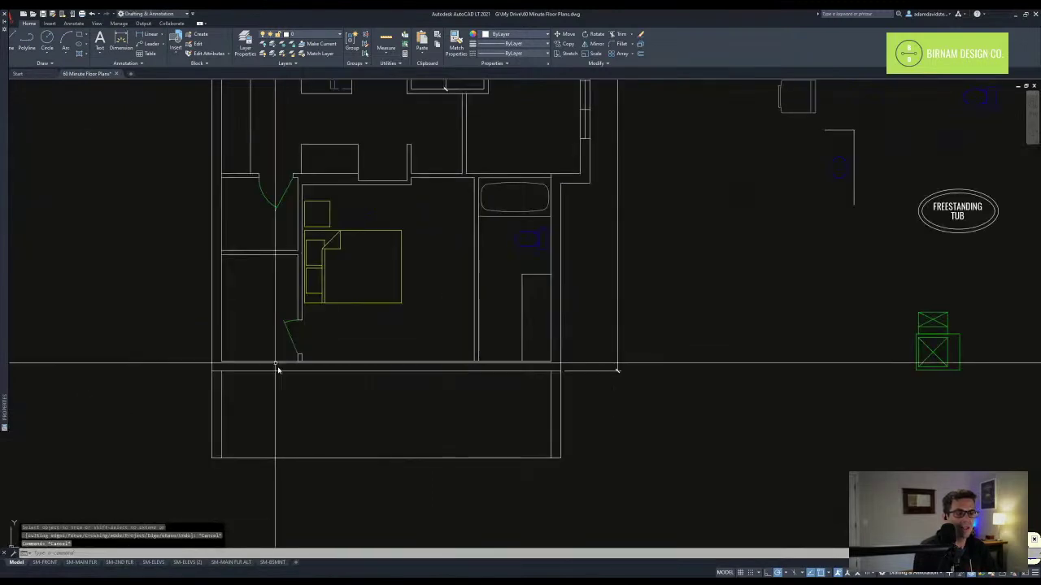
# - Mirror the closet door and its jambs about the house's vertical centre line, keeping the original
pyautogui.scroll(2, 276, 359)
pyautogui.click(275, 358)
pyautogui.click(336, 304)
pyautogui.write('mi')
pyautogui.press('space')
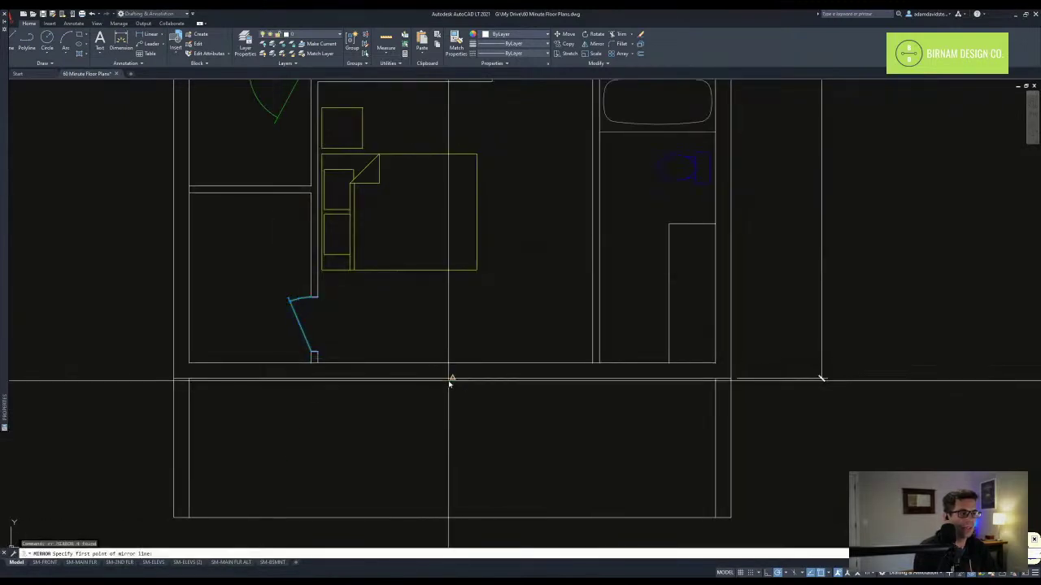
pyautogui.click(450, 380)
pyautogui.click(451, 408)
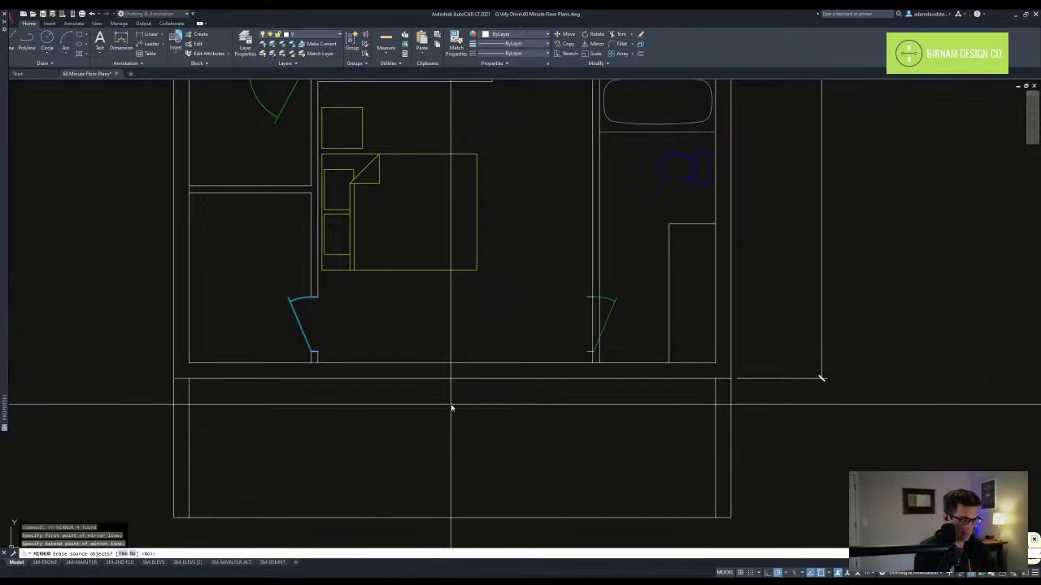
pyautogui.press('space')
# - Move the mirrored door and jambs sideways onto the partition between bedroom and bathroom
pyautogui.moveTo(585, 380); pyautogui.dragTo(444, 384, button='middle')
pyautogui.click(436, 361)
pyautogui.click(494, 265)
pyautogui.write('v')
pyautogui.press('space')
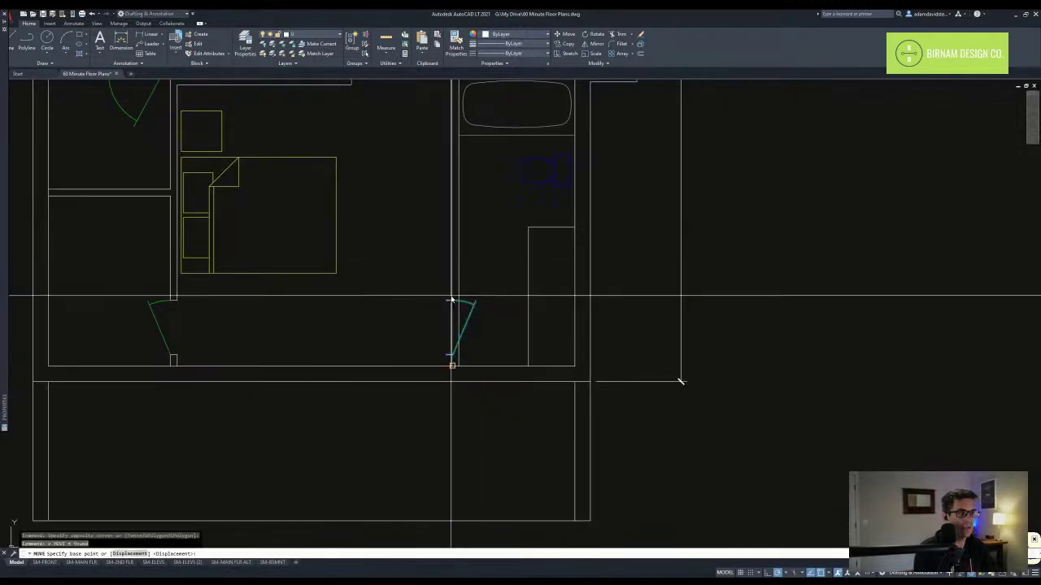
pyautogui.click(453, 300)
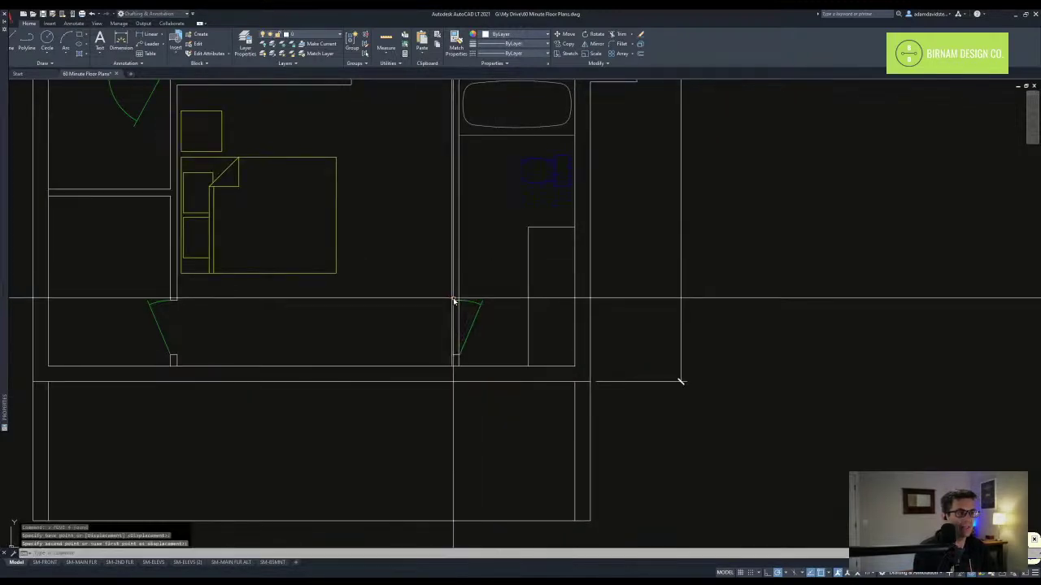
pyautogui.press('Escape')
# - Shift the bathroom door so its jamb lines align with the partition's bedroom-side face
pyautogui.moveTo(471, 346); pyautogui.dragTo(423, 360, button='middle')
pyautogui.scroll(2, 415, 364)
pyautogui.click(379, 385)
pyautogui.click(463, 270)
pyautogui.write('v')
pyautogui.press('space')
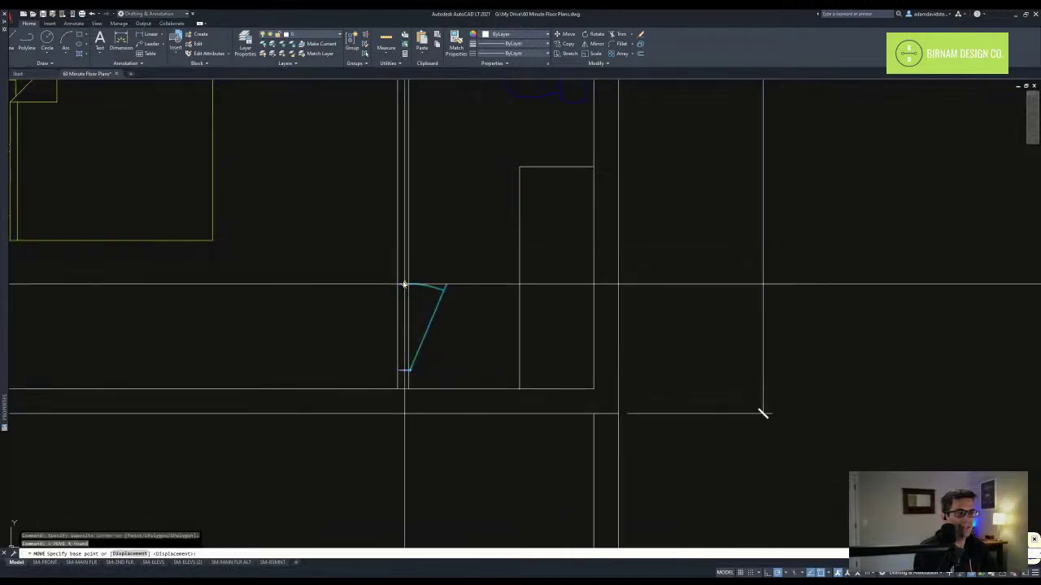
pyautogui.click(404, 284)
pyautogui.click(398, 284)
# - Trim the partition lines out of the bathroom door opening
pyautogui.write('tr')
pyautogui.press('space')
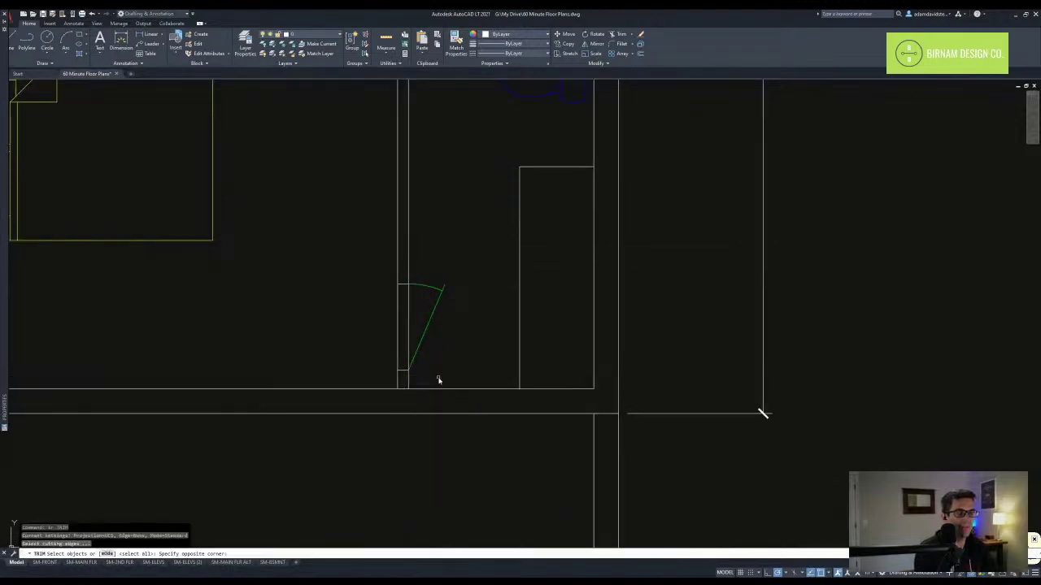
pyautogui.scroll(-4, 358, 303)
pyautogui.press('Escape')
# - Draw a diagonal guide across the upper half of the vanity and copy the sink to its midpoint
pyautogui.write('l')
pyautogui.press('space')
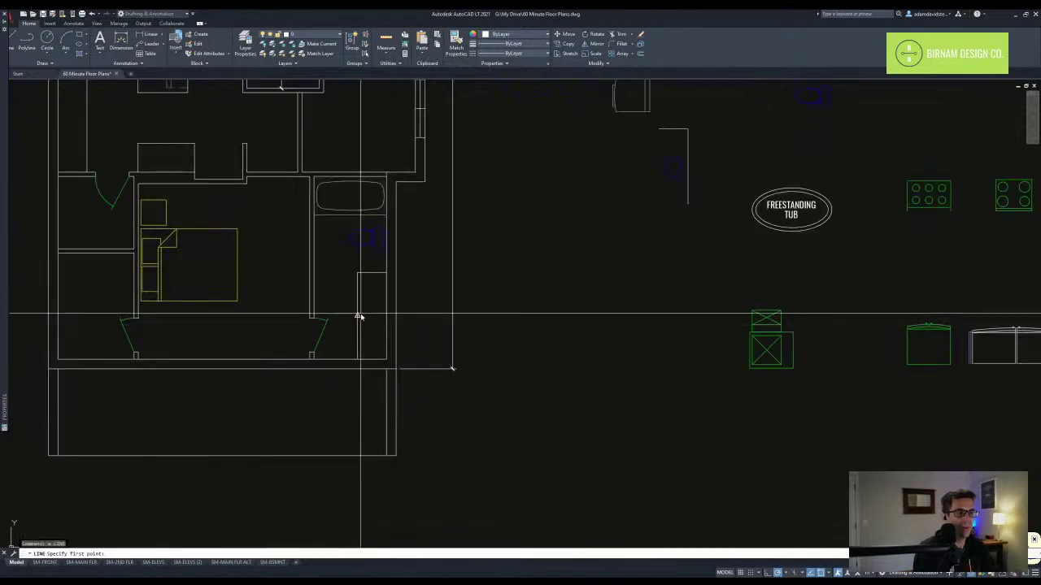
pyautogui.press('Escape')
pyautogui.click(674, 189)
pyautogui.click(674, 167)
pyautogui.write('co')
pyautogui.press('space')
pyautogui.scroll(-4, 675, 166)
pyautogui.click(675, 167)
pyautogui.scroll(6, 568, 220)
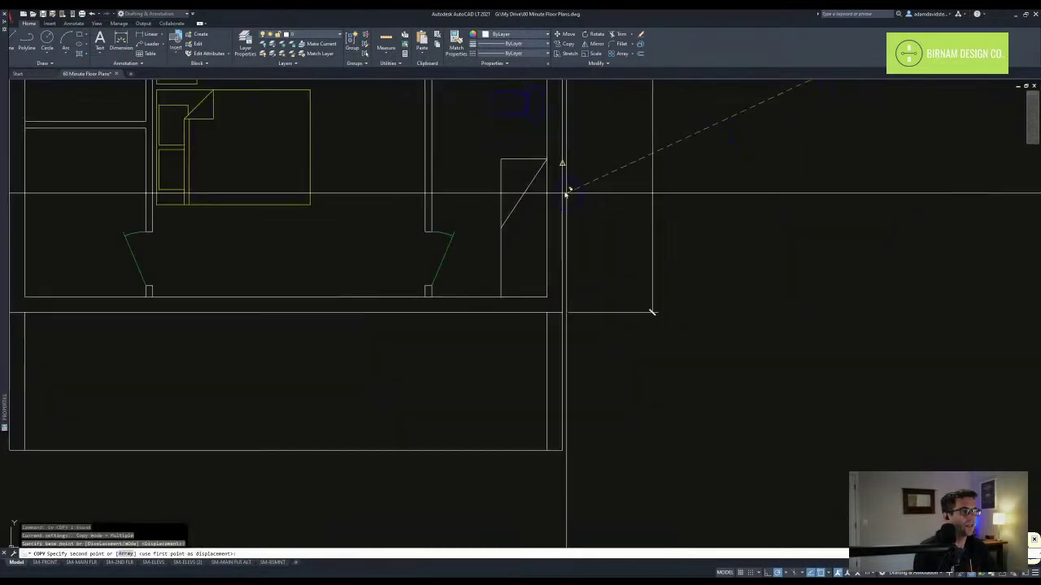
pyautogui.click(523, 193)
pyautogui.press('Escape')
# - Mirror the sink into the lower half of the vanity and erase the diagonal guide line
pyautogui.click(526, 210)
pyautogui.write('mi')
pyautogui.press('space')
pyautogui.press('space')
pyautogui.click(518, 202)
pyautogui.write('e')
pyautogui.press('space')
pyautogui.press('Escape')
# - Erase the bathtub and offset the bathroom's upper wall line 42 inches down to outline a shower
pyautogui.scroll(-5, 491, 285)
pyautogui.scroll(5, 478, 227)
pyautogui.click(480, 289)
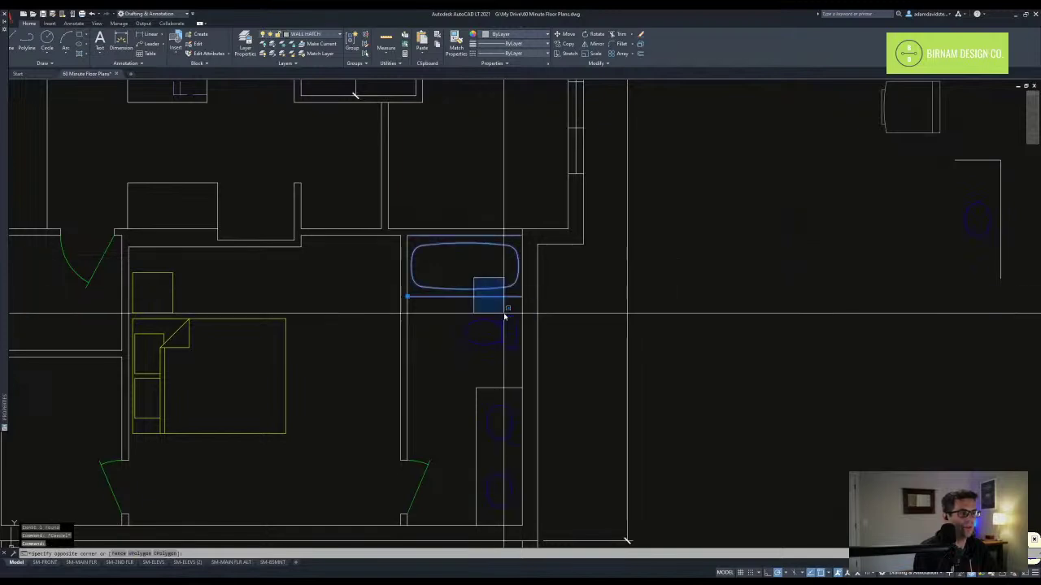
pyautogui.write('o')
pyautogui.press('space')
pyautogui.write('4')
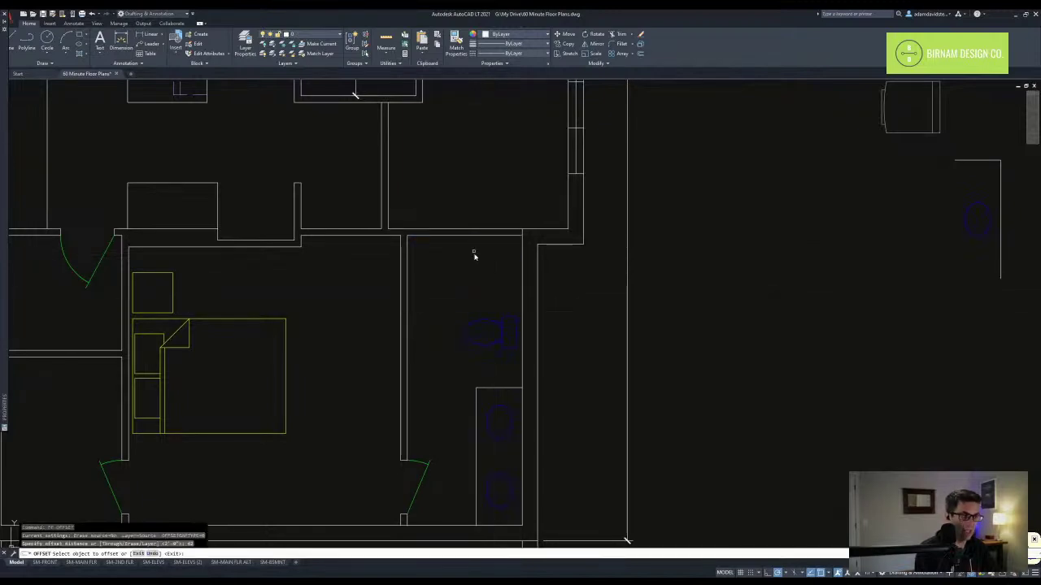
pyautogui.click(465, 236)
pyautogui.click(467, 242)
pyautogui.press('Escape')
pyautogui.press('Escape')
# - Move the toilet slightly down toward the vanity and measure the gap between the vanity and the shower line
pyautogui.moveTo(513, 344); pyautogui.dragTo(504, 317, button='middle')
pyautogui.click(503, 323)
pyautogui.click(453, 302)
pyautogui.write('y')
pyautogui.click(441, 334)
pyautogui.click(441, 349)
pyautogui.write('di')
pyautogui.press('space')
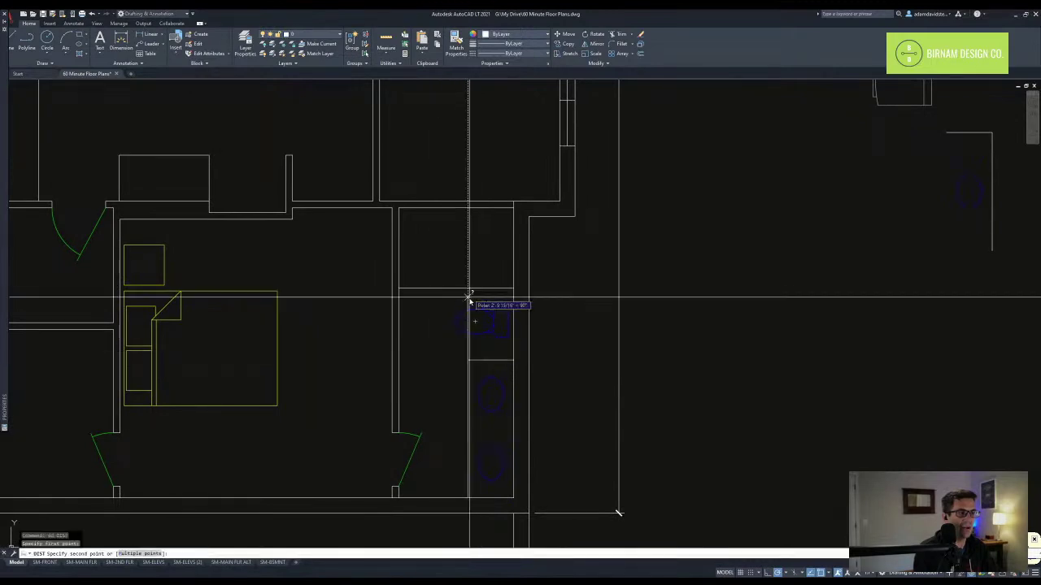
pyautogui.click(470, 290)
# - Draw two crossing diagonal lines between the corners of the shower
pyautogui.write('l')
pyautogui.press('space')
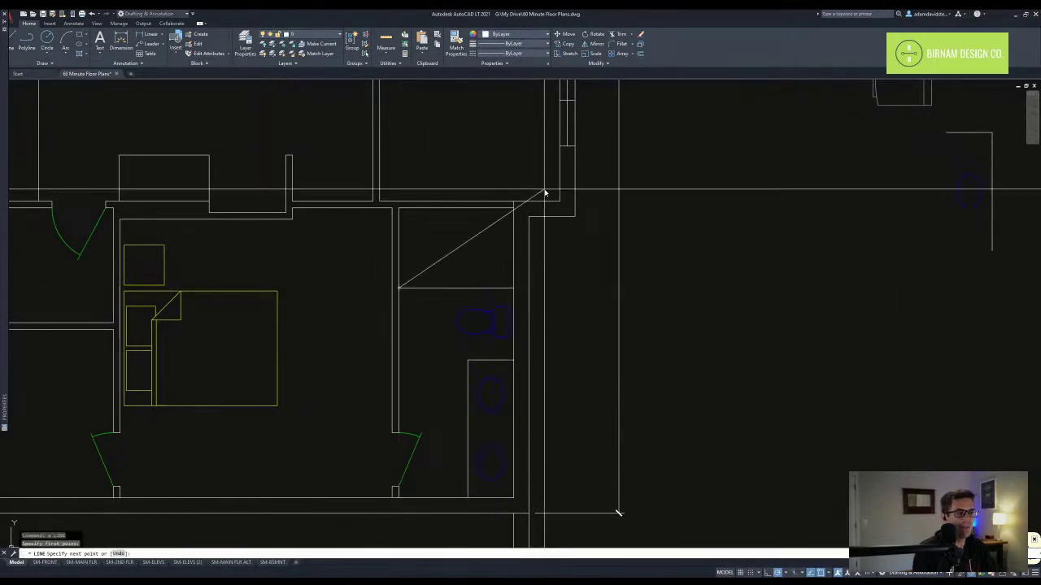
pyautogui.click(516, 206)
pyautogui.press('space')
pyautogui.write('a')
pyautogui.press('space')
pyautogui.press('Escape')
pyautogui.press('Escape')
pyautogui.scroll(-6, 407, 216)
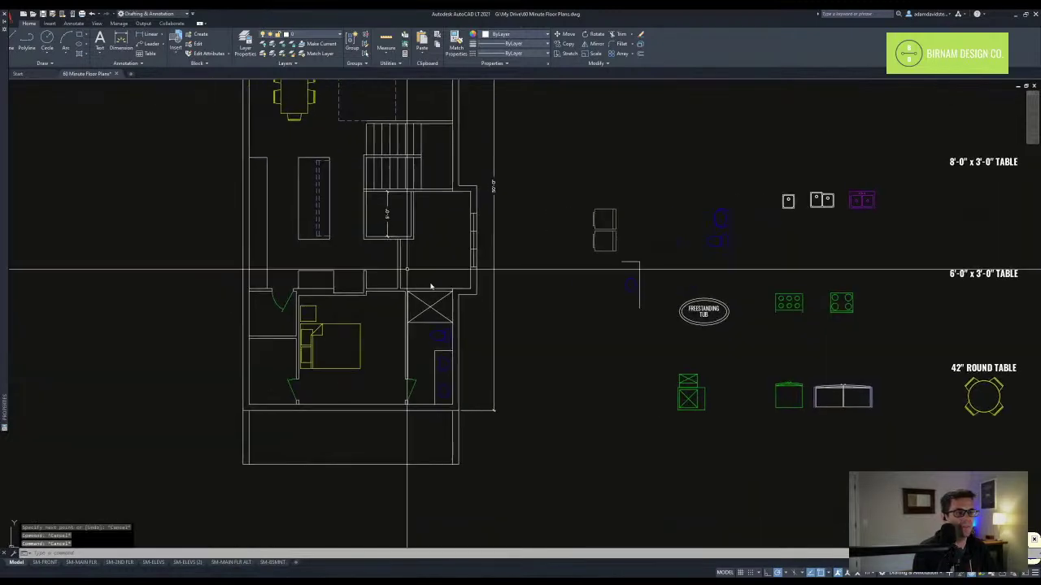
# - Match the shower's crossing diagonals to the properties of the kitchen island's dashed line
pyautogui.write('a')
pyautogui.press('space')
pyautogui.click(319, 188)
pyautogui.scroll(4, 461, 323)
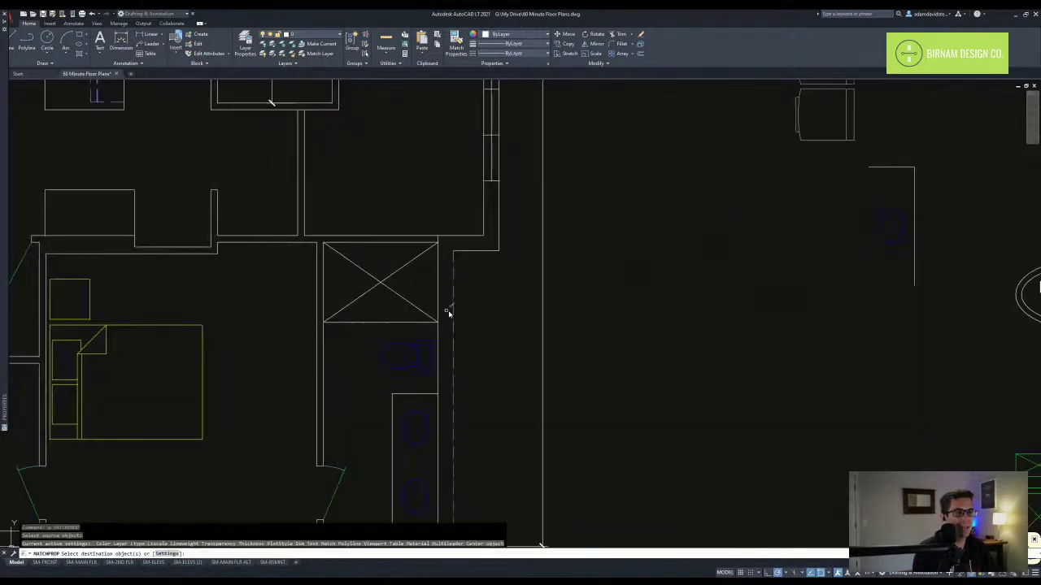
pyautogui.click(374, 279)
pyautogui.press('Escape')
pyautogui.moveTo(417, 361); pyautogui.dragTo(462, 309, button='middle')
pyautogui.moveTo(446, 344); pyautogui.dragTo(539, 332, button='middle')
pyautogui.press('Escape')
pyautogui.press('Escape')
pyautogui.moveTo(490, 369); pyautogui.dragTo(518, 357, button='middle')
pyautogui.scroll(-2, 524, 301)
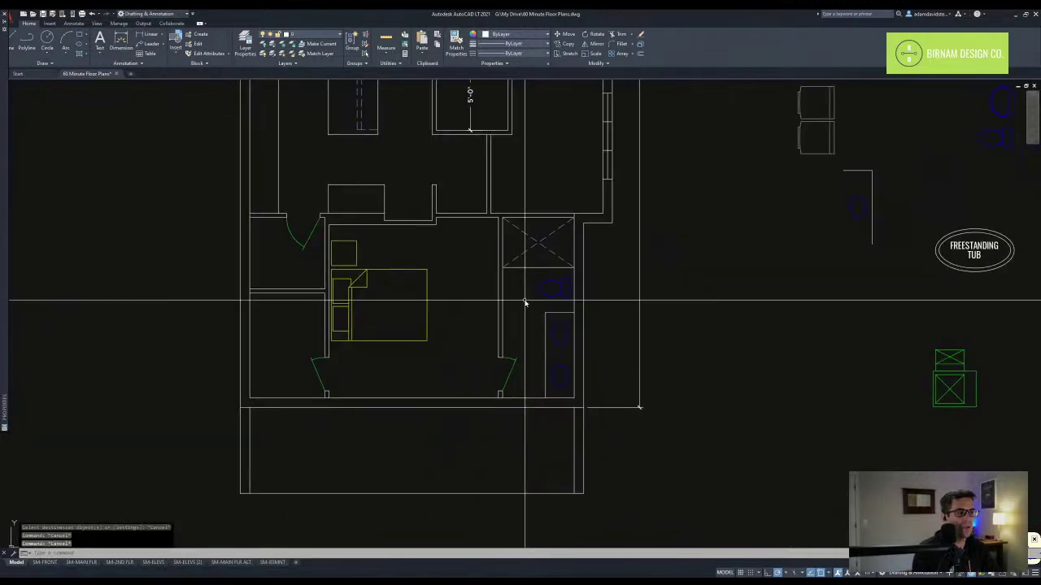
# - Copy the short centre line in the bedroom's upper wall 16 inches to each side as door jambs
pyautogui.scroll(2, 460, 234)
pyautogui.click(455, 216)
pyautogui.write('co')
pyautogui.press('space')
pyautogui.click(457, 195)
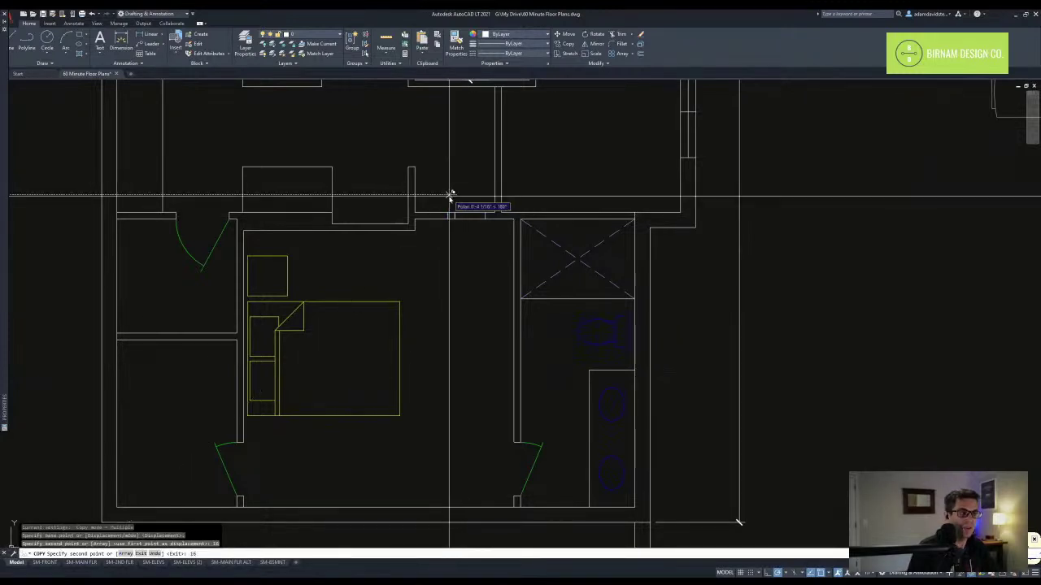
pyautogui.press('space')
pyautogui.press('Escape')
# - Erase the centre line and trim the wall lines between the two jambs to open the bedroom doorway
pyautogui.click(449, 233)
pyautogui.click(467, 202)
pyautogui.press('Delete')
pyautogui.write('tr')
pyautogui.click(492, 244)
pyautogui.click(391, 186)
pyautogui.click(456, 202)
pyautogui.press('space')
# - Draw a circle centred on the right jamb reaching the left jamb, and an angled door leaf line from its centre
pyautogui.write('c')
pyautogui.press('space')
pyautogui.click(485, 219)
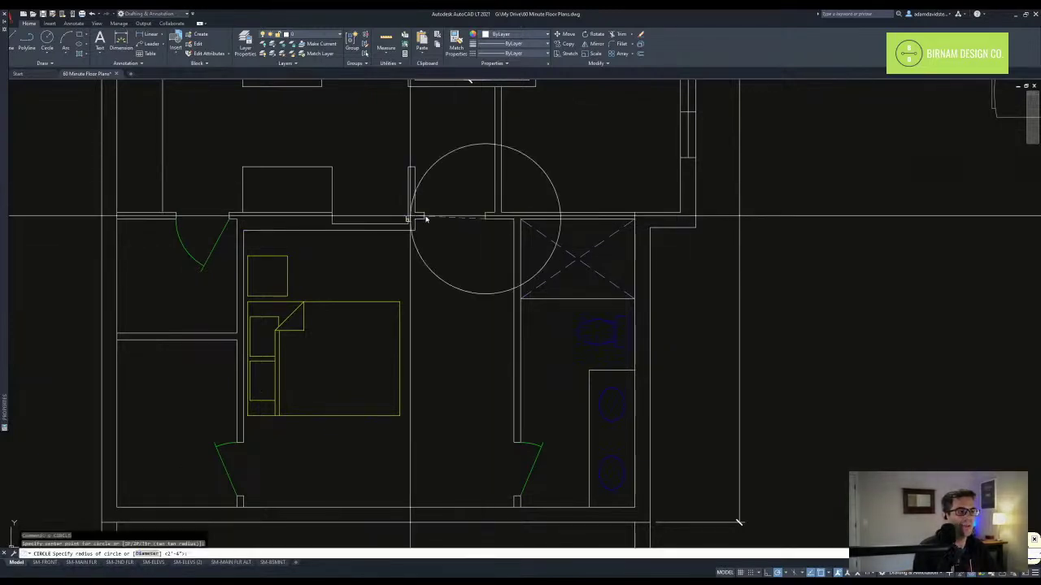
pyautogui.click(424, 219)
pyautogui.write('l')
pyautogui.press('space')
pyautogui.click(485, 218)
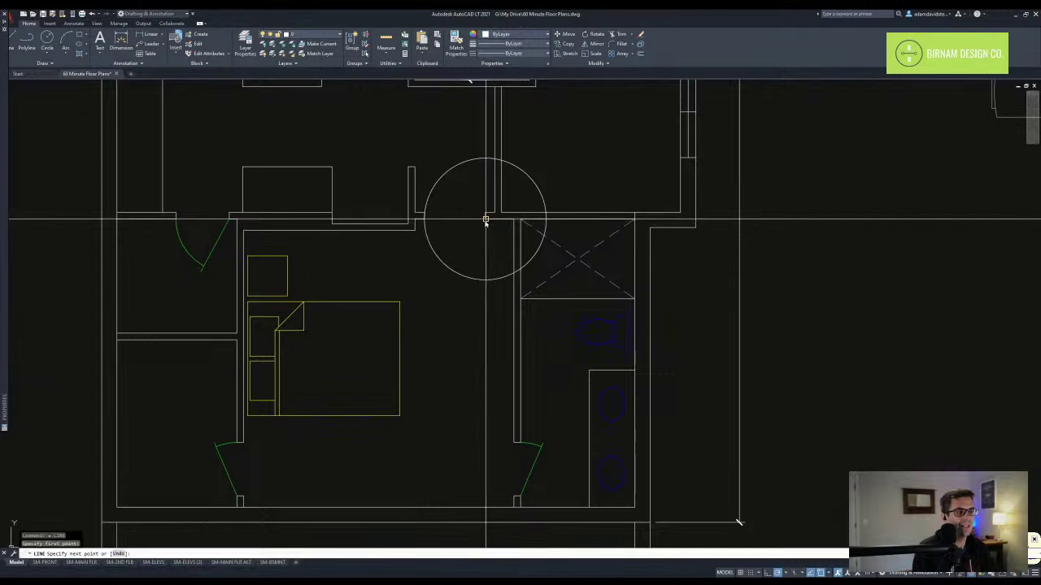
pyautogui.scroll(2, 457, 270)
pyautogui.click(442, 275)
pyautogui.press('Escape')
pyautogui.press('Escape')
# - Trim the circle down to the bedroom door's swing arc between the left jamb and the door leaf
pyautogui.write('tr')
pyautogui.press('space')
pyautogui.click(464, 296)
pyautogui.click(402, 135)
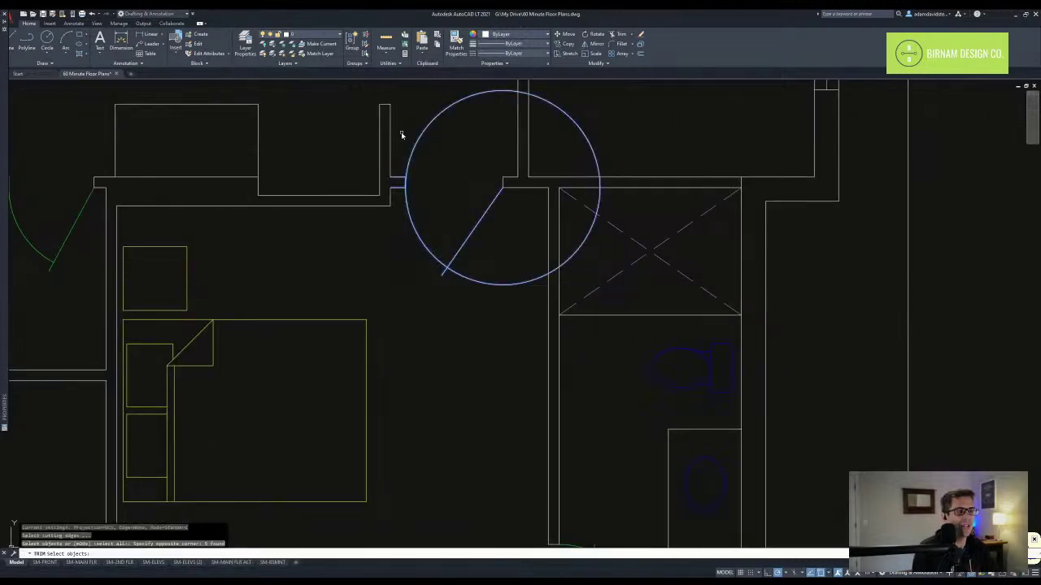
pyautogui.click(423, 132)
pyautogui.scroll(-4, 460, 289)
pyautogui.press('space')
# - Match the bedroom door's leaf and swing arc to the properties of the green bathroom door
pyautogui.write('p')
pyautogui.press('space')
pyautogui.click(513, 397)
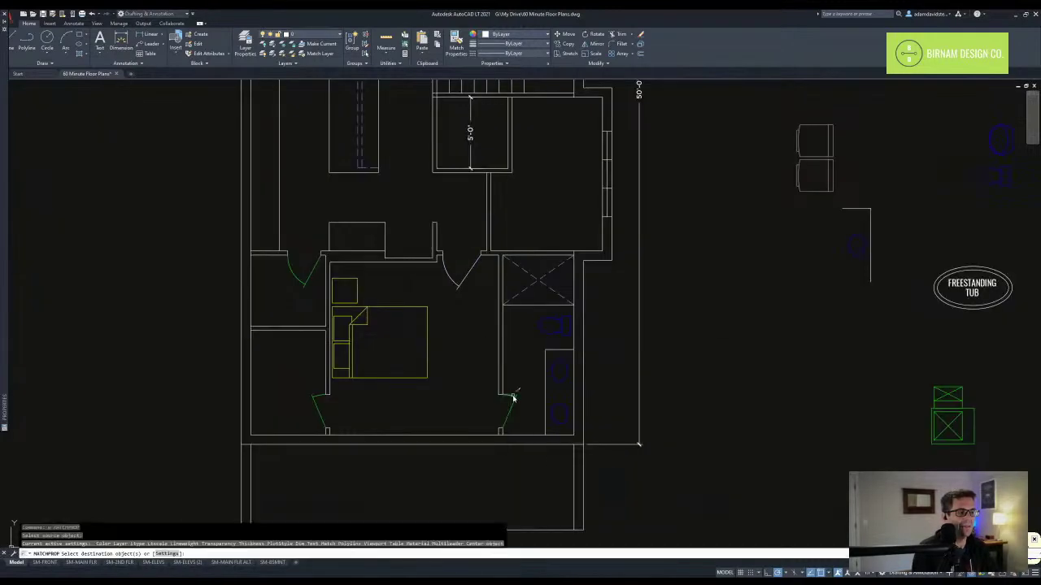
pyautogui.scroll(3, 435, 295)
pyautogui.click(507, 308)
pyautogui.click(522, 221)
pyautogui.scroll(-1, 528, 215)
pyautogui.moveTo(532, 213); pyautogui.dragTo(425, 328, button='middle')
pyautogui.scroll(-1, 424, 345)
pyautogui.press('space')
# - Trim the junction of the vertical wall with the small room below the stairs, and erase that room's 5'-0" dimension
pyautogui.moveTo(492, 290); pyautogui.dragTo(504, 318, button='middle')
pyautogui.write('tr')
pyautogui.click(497, 243)
pyautogui.click(460, 210)
pyautogui.press('space')
pyautogui.scroll(6, 473, 221)
pyautogui.click(461, 225)
pyautogui.click(458, 212)
pyautogui.press('Escape')
pyautogui.scroll(-4, 456, 213)
pyautogui.click(443, 257)
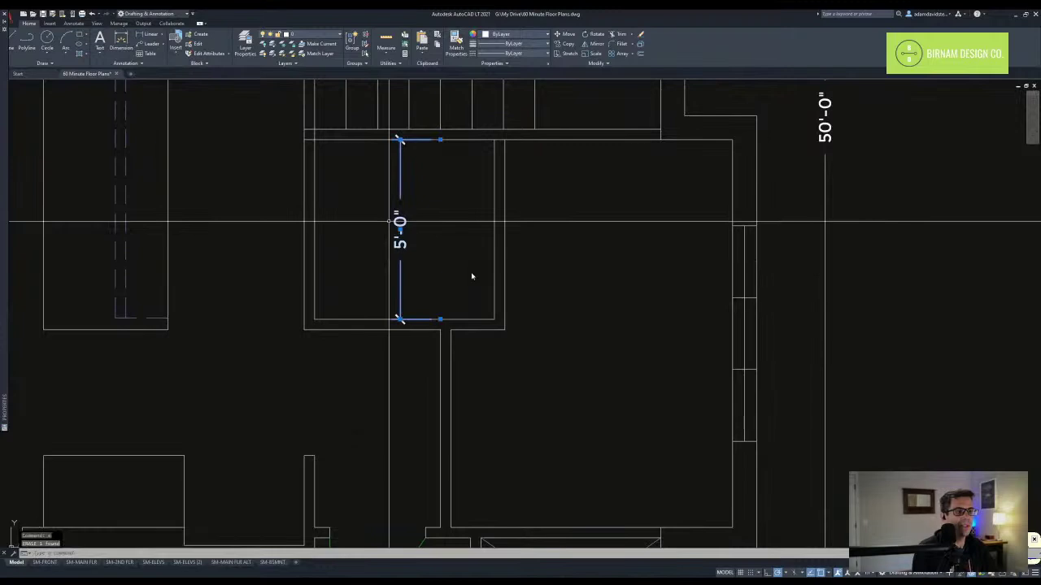
pyautogui.press('Delete')
# - Trim the overlapping lines where the stairs' left wall crosses the wall below the stairs
pyautogui.scroll(-2, 439, 292)
pyautogui.click(349, 261)
pyautogui.press('space')
pyautogui.scroll(6, 367, 272)
pyautogui.click(356, 263)
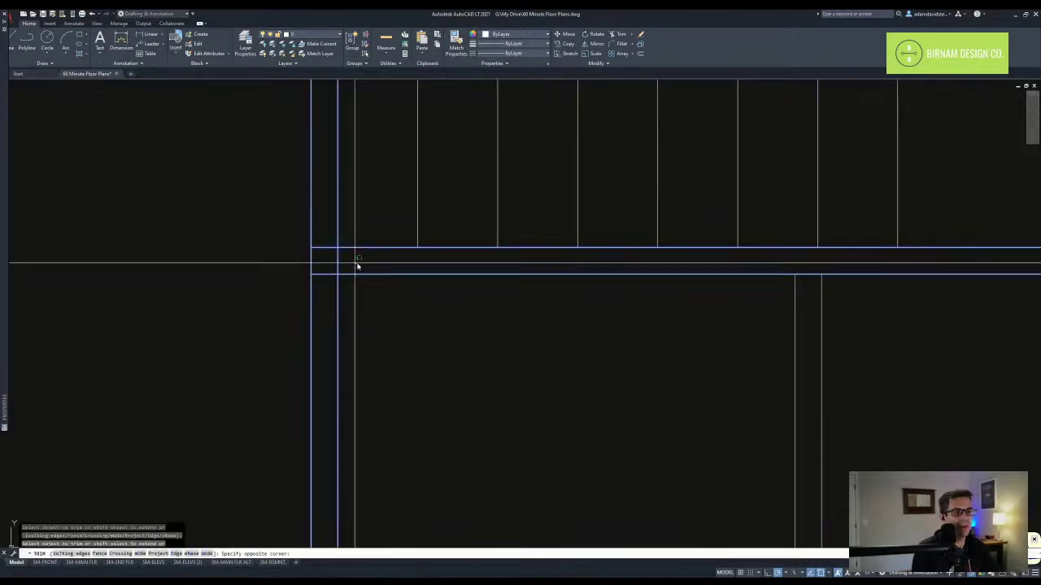
pyautogui.press('Escape')
pyautogui.moveTo(361, 243); pyautogui.dragTo(392, 357, button='middle')
pyautogui.scroll(-2, 403, 413)
pyautogui.press('space')
pyautogui.click(402, 411)
pyautogui.click(341, 356)
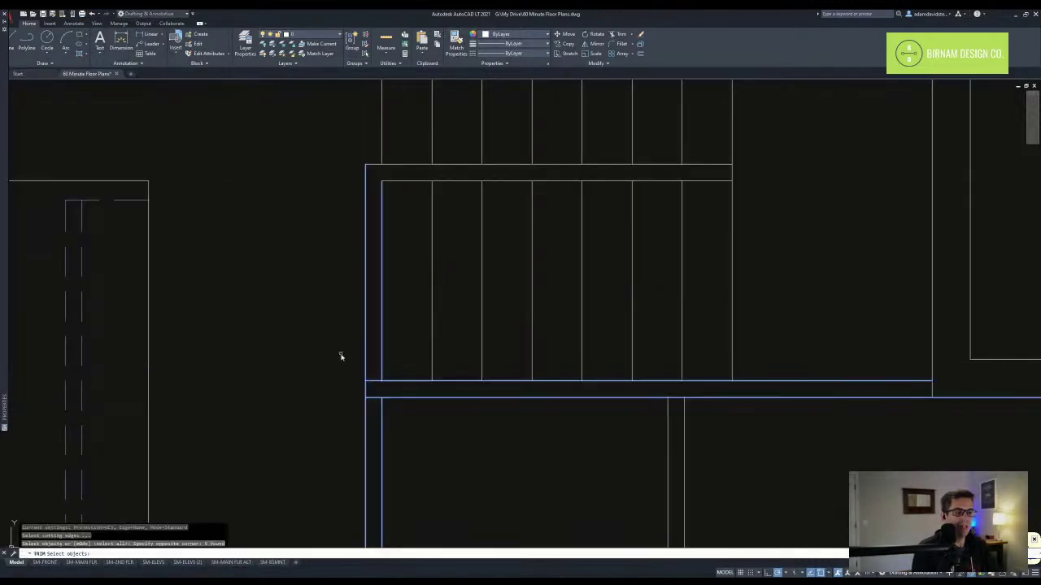
pyautogui.click(374, 399)
pyautogui.press('Escape')
pyautogui.press('Escape')
# - Measure from the inner to the outer corner of the stair wall at the divider between the two runs
pyautogui.moveTo(391, 259); pyautogui.dragTo(389, 320, button='middle')
pyautogui.scroll(2, 377, 237)
pyautogui.write('ex')
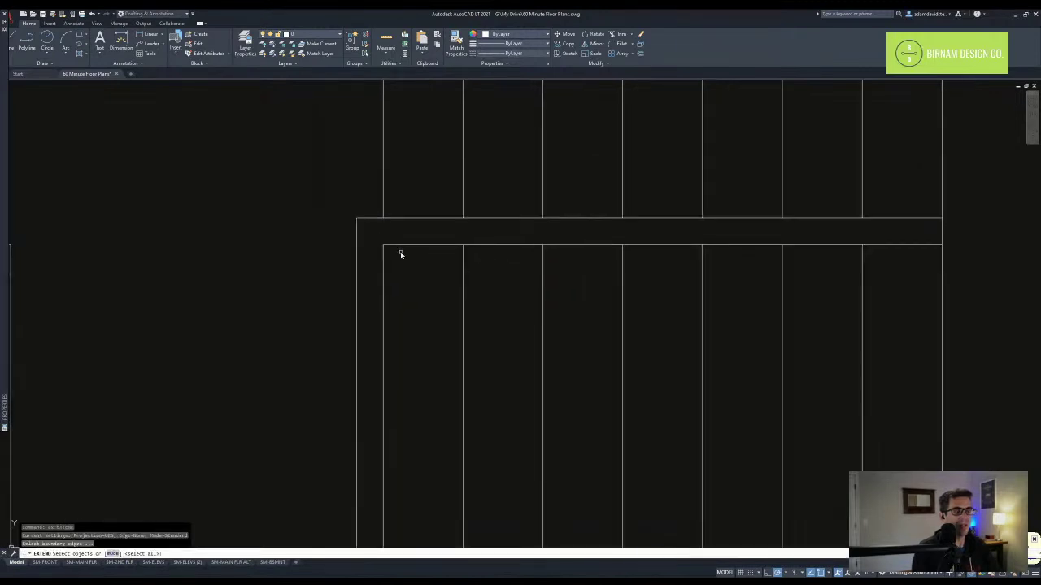
pyautogui.press('Escape')
pyautogui.press('Escape')
pyautogui.scroll(-4, 399, 252)
pyautogui.moveTo(399, 282); pyautogui.dragTo(398, 259, button='middle')
pyautogui.write('di')
pyautogui.press('space')
pyautogui.click(379, 216)
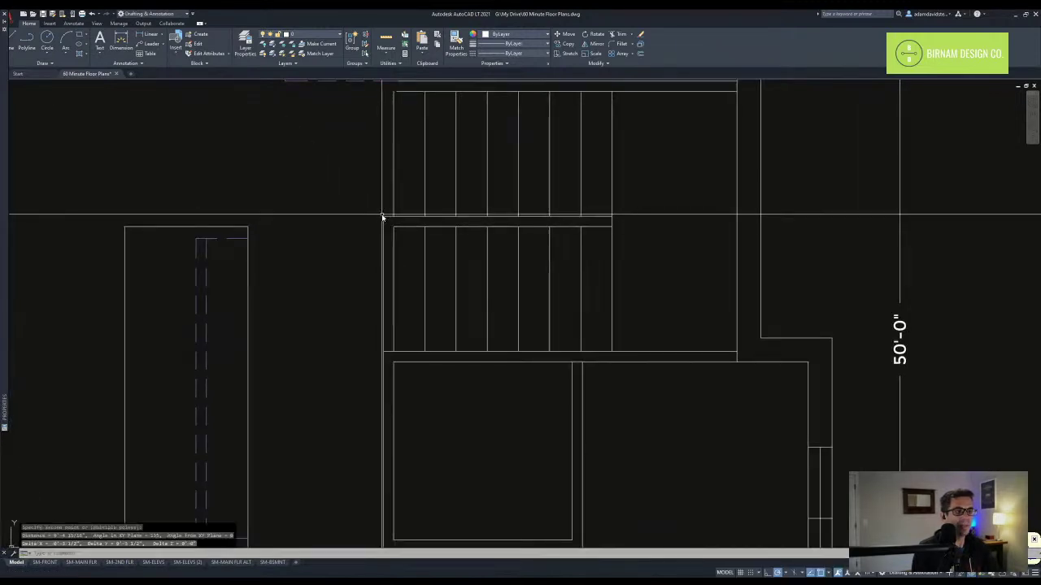
pyautogui.scroll(6, 384, 218)
pyautogui.write('ex')
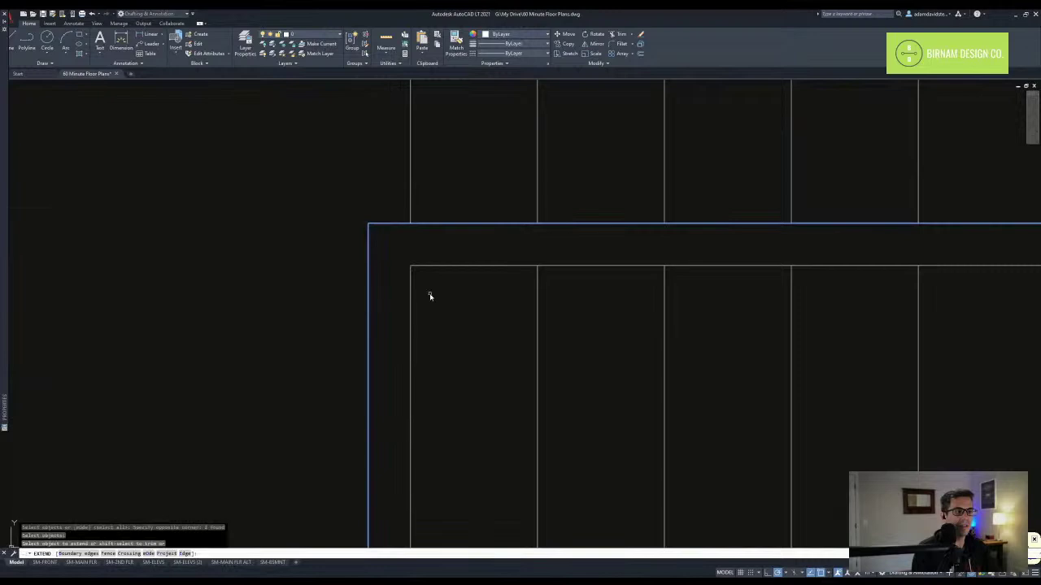
pyautogui.press('Escape')
pyautogui.scroll(-5, 477, 324)
# - Draw a vertical line from the outer corner of the stair wall up past the wall above the stairs
pyautogui.scroll(4, 449, 281)
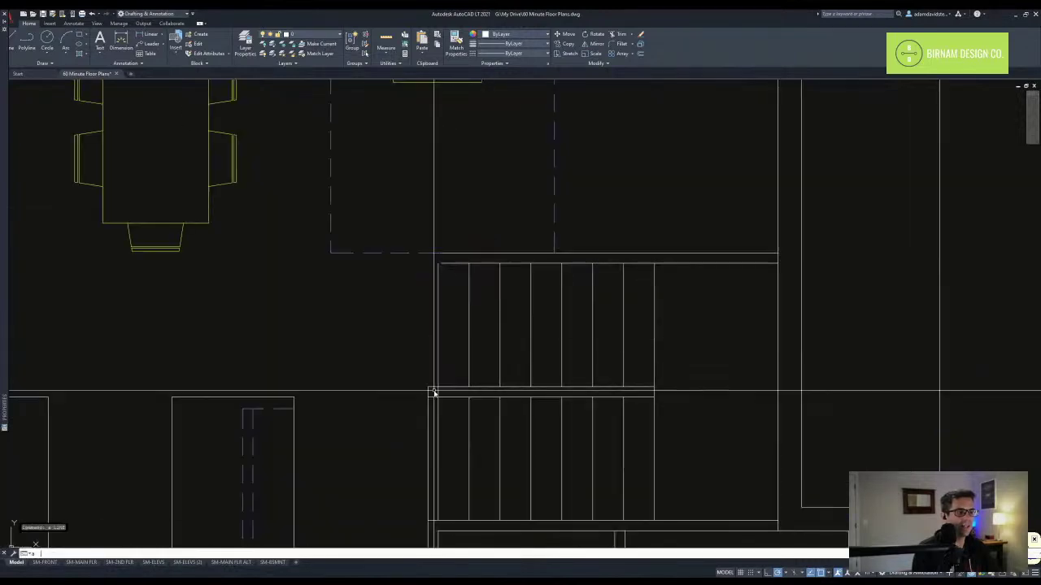
pyautogui.click(427, 235)
pyautogui.press('Escape')
pyautogui.press('Escape')
# - Extend the wall above the stairs to the new vertical line
pyautogui.scroll(4, 434, 269)
pyautogui.write('ex')
pyautogui.click(429, 269)
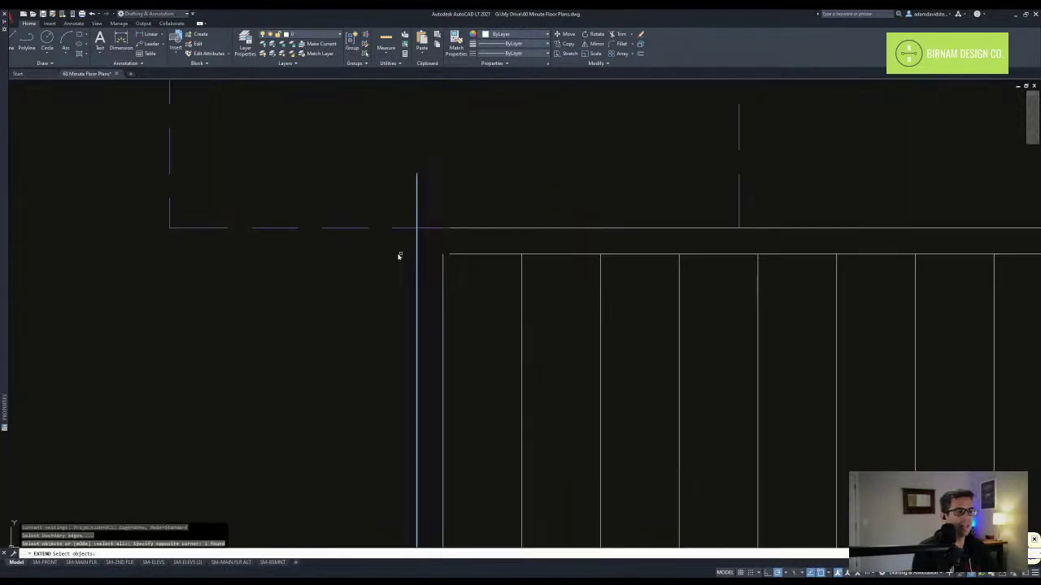
pyautogui.click(473, 257)
pyautogui.press('Escape')
pyautogui.press('Escape')
pyautogui.press('Escape')
# - Trim the vertical line above and below the wall so it only caps the wall's left end
pyautogui.write('tr')
pyautogui.click(452, 282)
pyautogui.click(363, 169)
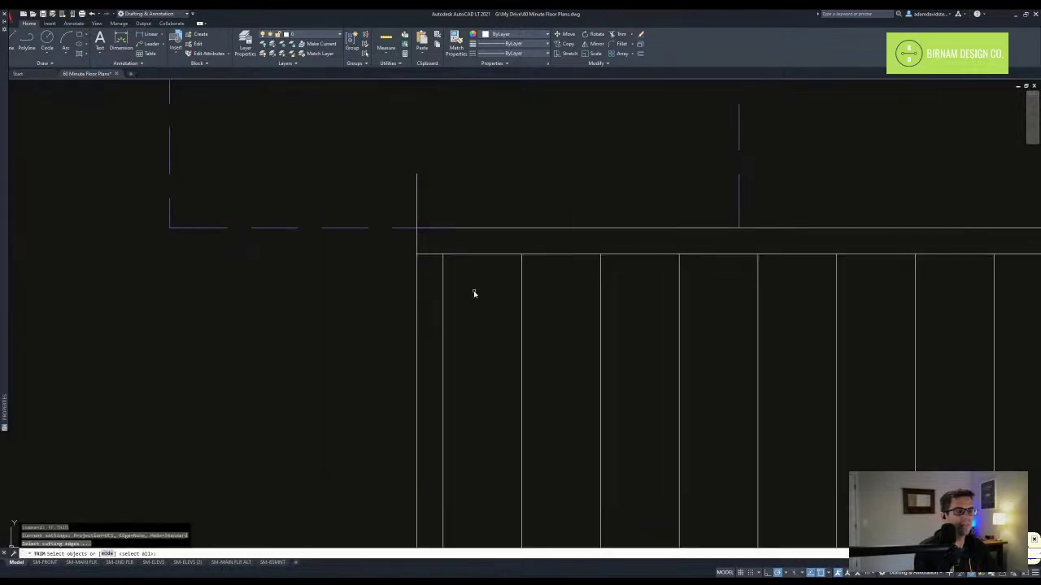
pyautogui.click(403, 199)
pyautogui.click(417, 276)
pyautogui.press('Escape')
pyautogui.write('l')
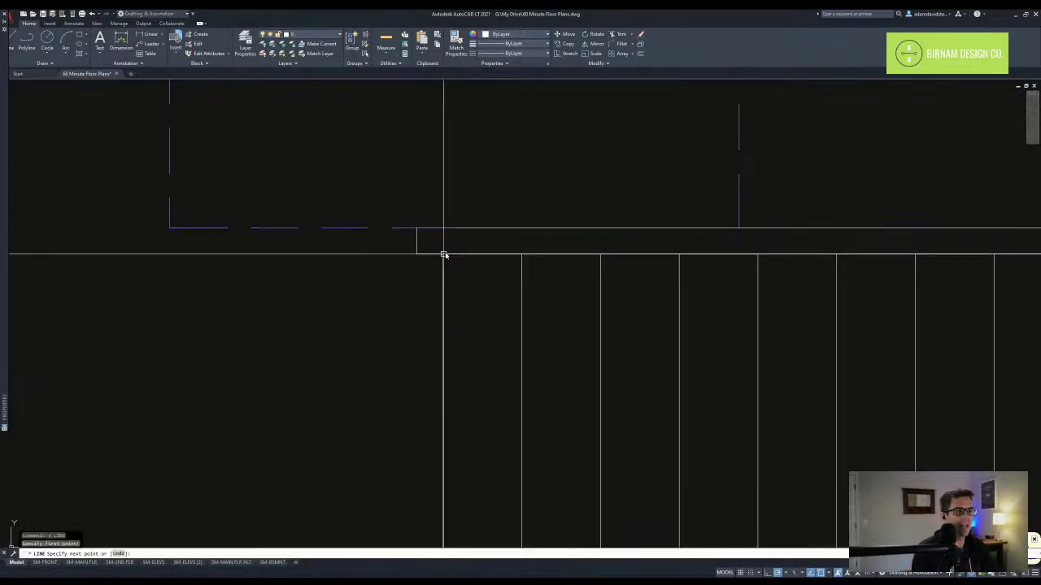
pyautogui.press('Escape')
pyautogui.press('Escape')
# - Erase the window lines from the upper exterior wall right of the recess in the basement plan
pyautogui.scroll(-2, 483, 303)
pyautogui.moveTo(488, 310); pyautogui.dragTo(467, 267, button='middle')
pyautogui.scroll(-11, 471, 275)
pyautogui.moveTo(507, 345); pyautogui.dragTo(491, 278, button='middle')
pyautogui.moveTo(474, 361); pyautogui.dragTo(456, 294, button='middle')
pyautogui.scroll(2, 454, 398)
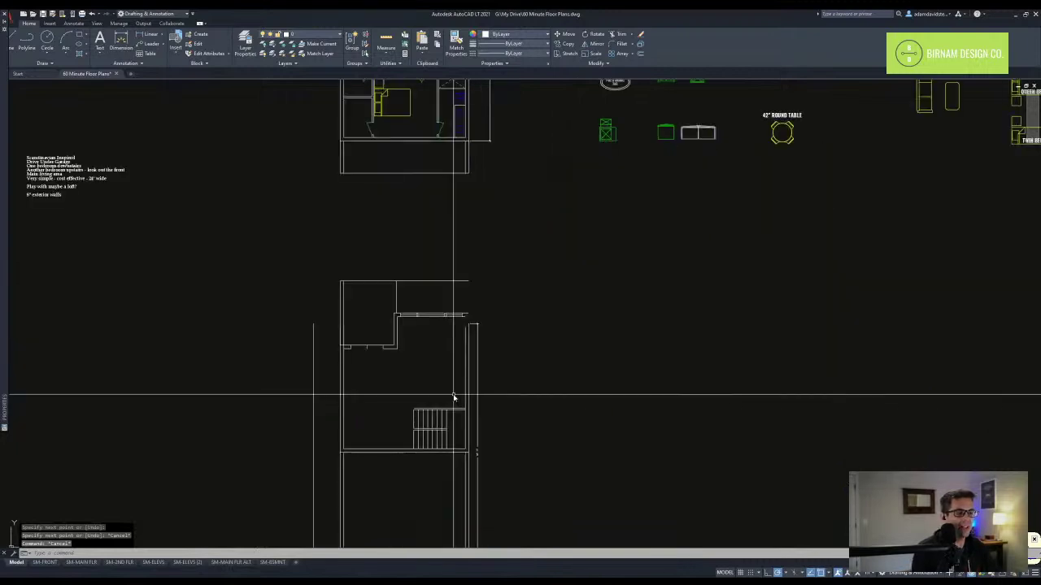
pyautogui.scroll(2, 407, 371)
pyautogui.click(422, 344)
pyautogui.press('Escape')
pyautogui.press('Escape')
pyautogui.scroll(2, 458, 333)
pyautogui.click(435, 327)
pyautogui.click(612, 296)
pyautogui.write('e')
pyautogui.press('space')
# - Extend the basement's right exterior wall lines up to the upper wall to close the corner
pyautogui.moveTo(634, 348); pyautogui.dragTo(607, 312, button='middle')
pyautogui.scroll(-2, 580, 288)
pyautogui.write('ex')
pyautogui.press('space')
pyautogui.click(568, 304)
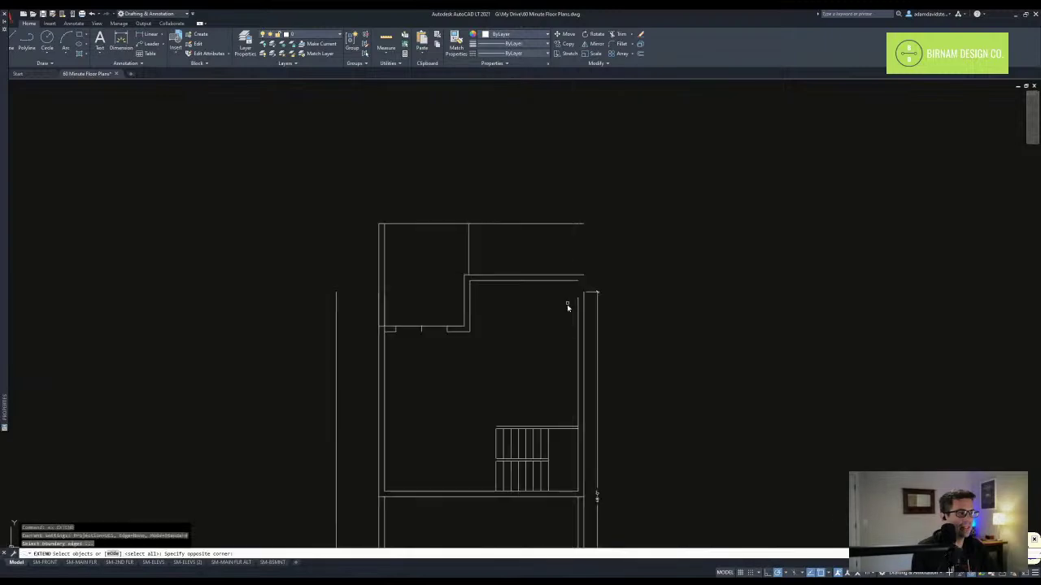
pyautogui.click(572, 308)
pyautogui.click(590, 325)
pyautogui.press('space')
# - Draw a vertical line from the recess's lower inside corner down to just above the level of the basement stairs
pyautogui.write('l')
pyautogui.press('space')
pyautogui.click(470, 332)
pyautogui.click(470, 416)
pyautogui.press('Escape')
pyautogui.press('Escape')
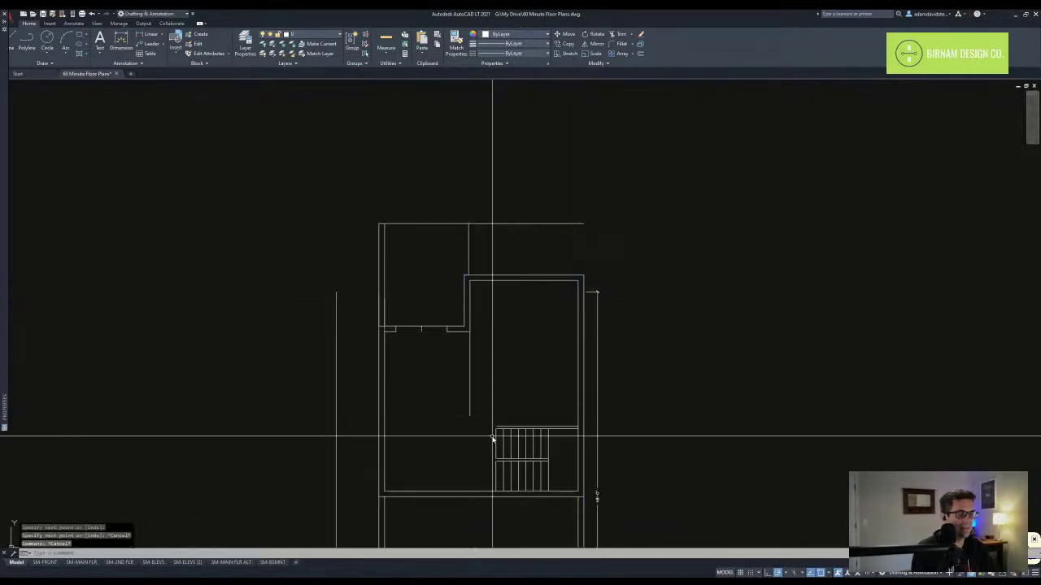
pyautogui.press('Escape')
pyautogui.press('Escape')
pyautogui.write('o')
pyautogui.press('space')
pyautogui.press('Escape')
pyautogui.press('Escape')
pyautogui.press('Escape')
pyautogui.press('Escape')
pyautogui.moveTo(472, 409); pyautogui.dragTo(454, 352, button='middle')
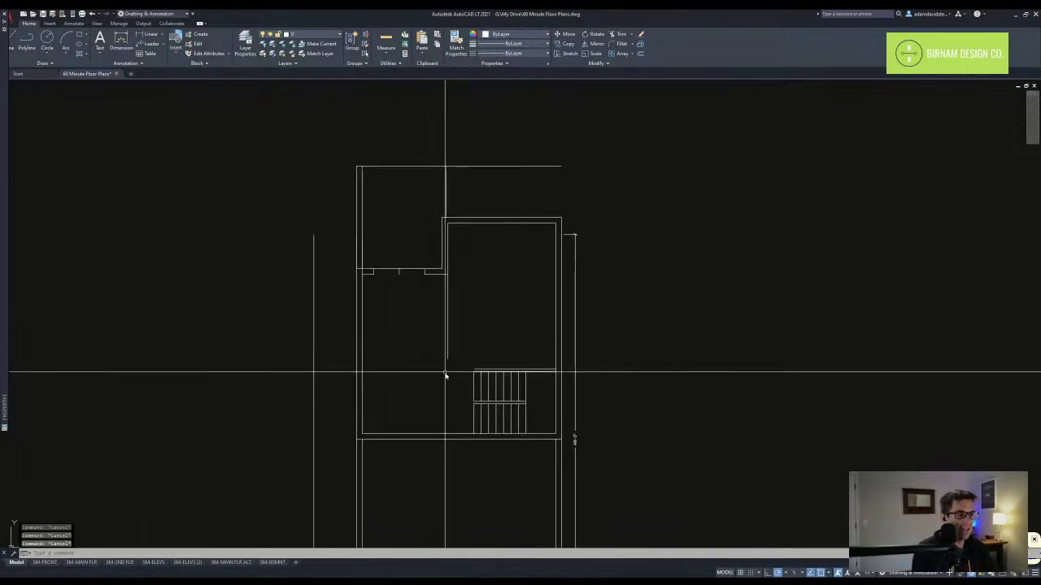
pyautogui.click(441, 373)
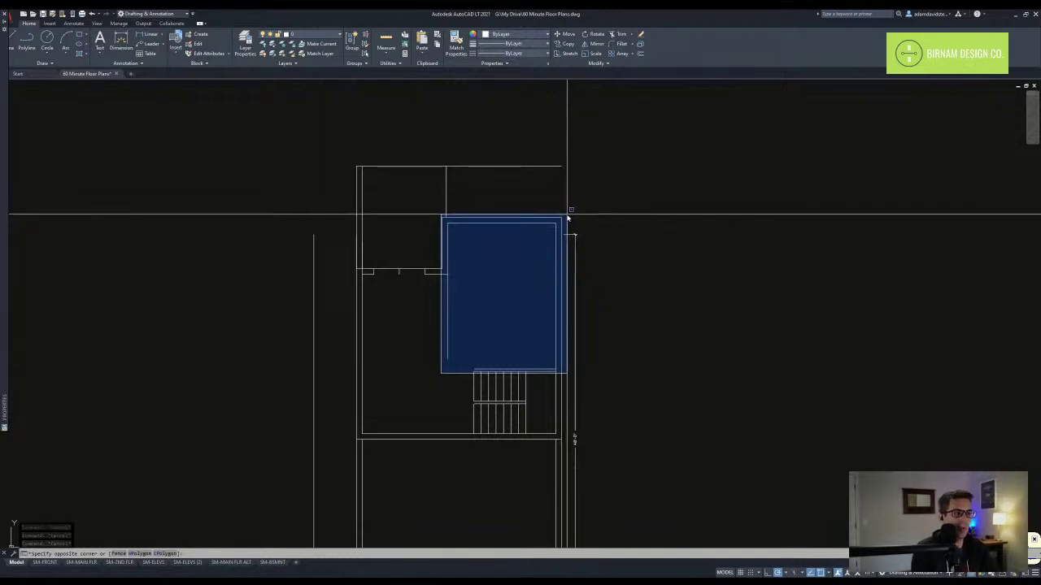
pyautogui.press('Escape')
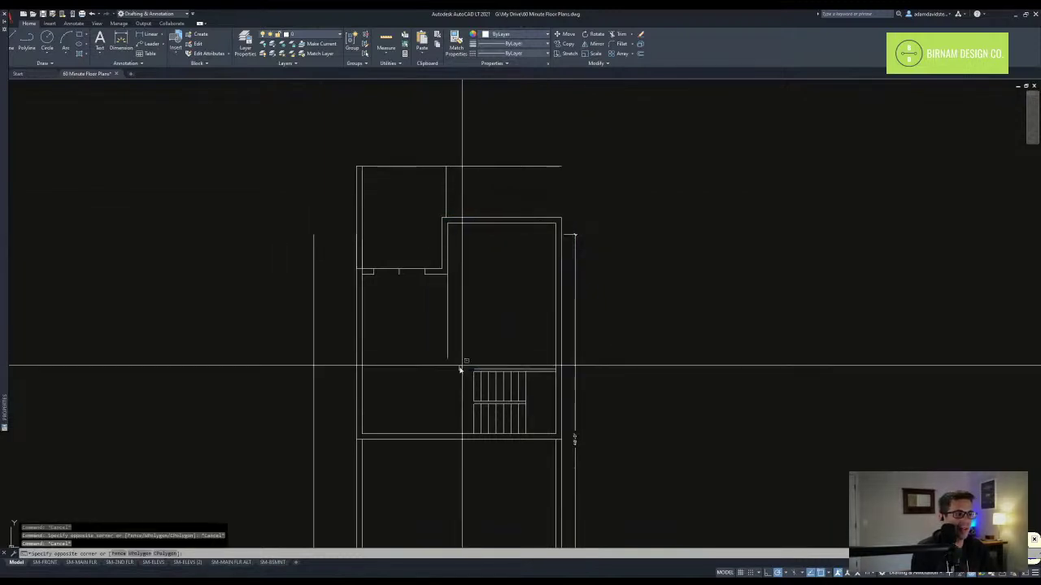
pyautogui.click(460, 365)
pyautogui.press('Escape')
# - Offset the wall line above the basement stairs 60 inches upward
pyautogui.write('o')
pyautogui.press('Return')
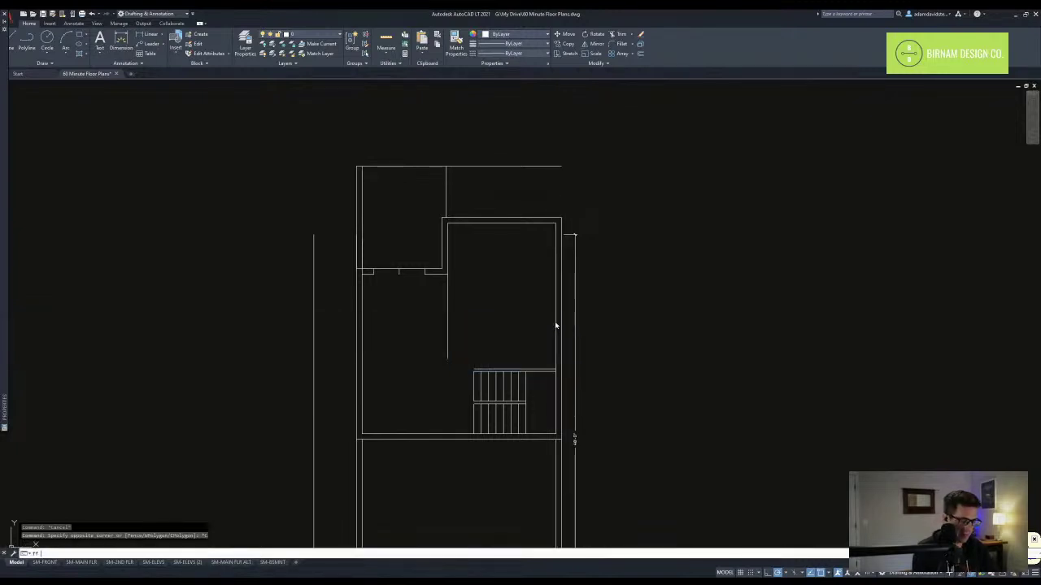
pyautogui.write('60')
pyautogui.press('Return')
pyautogui.click(541, 372)
pyautogui.click(540, 350)
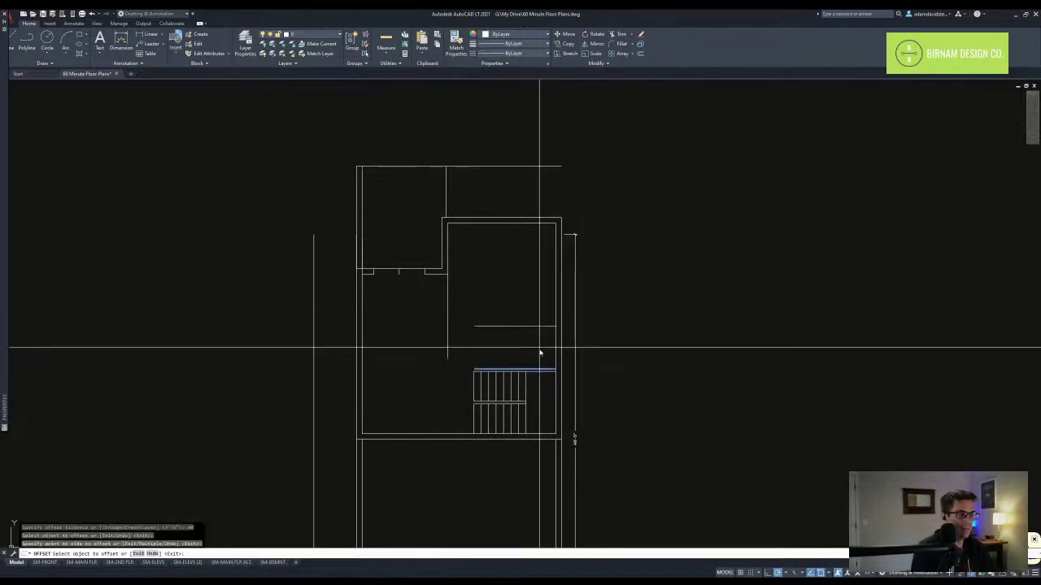
pyautogui.press('Escape')
pyautogui.press('Escape')
pyautogui.press('Escape')
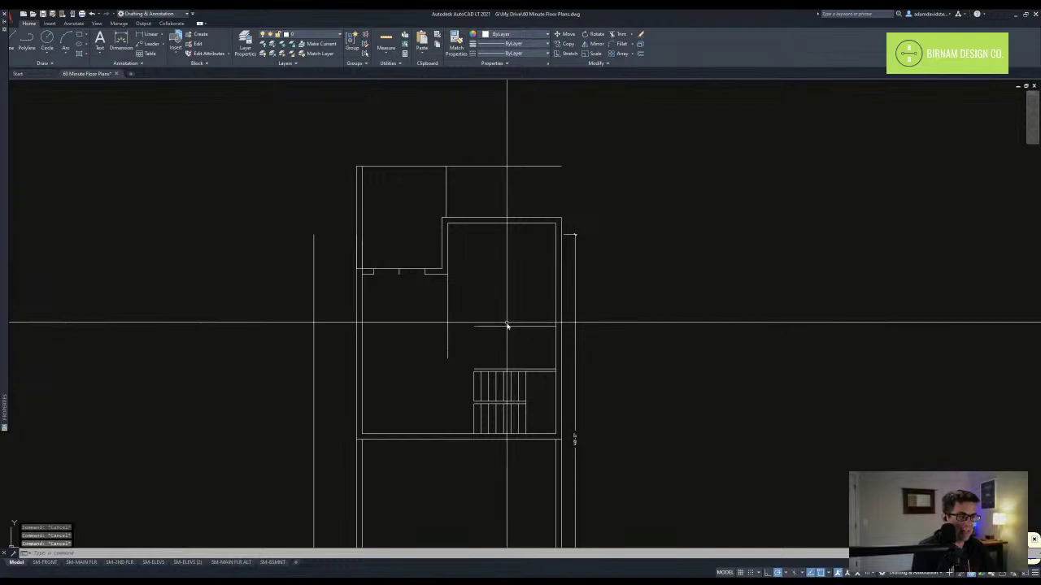
# - Offset the new horizontal line 3.5 inches upward to give the wall its thickness
pyautogui.click(505, 328)
pyautogui.write('o')
pyautogui.press('Return')
pyautogui.write('3.5')
pyautogui.press('Return')
pyautogui.click(500, 326)
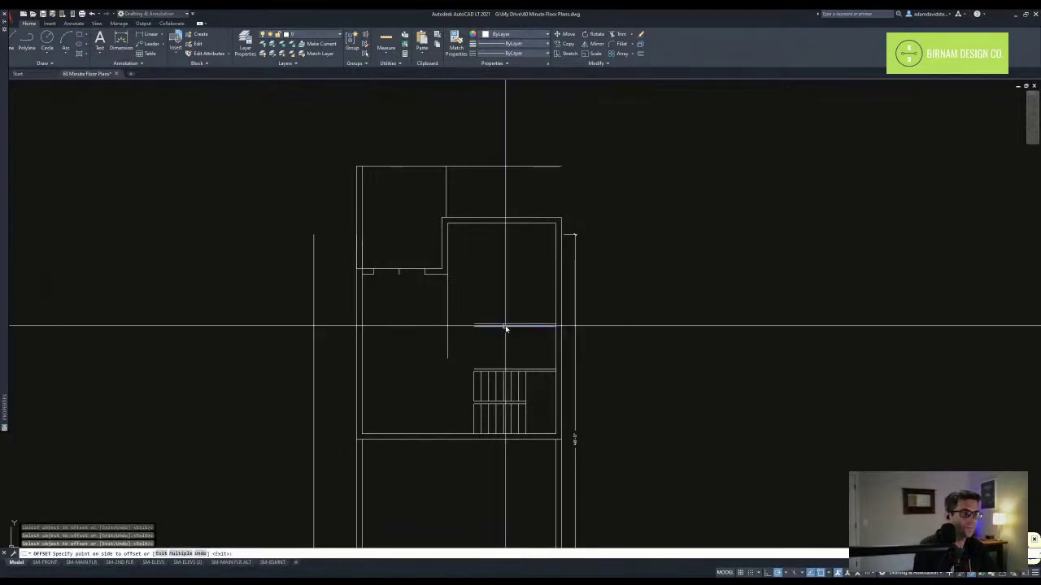
pyautogui.click(504, 313)
pyautogui.press('Escape')
# - Measure the room above the new wall diagonally between its inside corners
pyautogui.write('di')
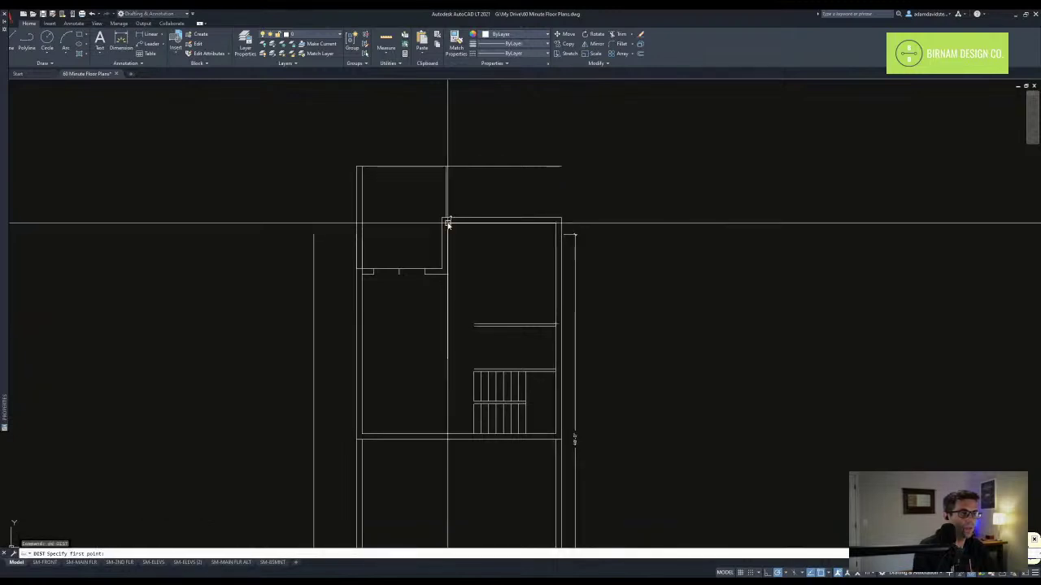
pyautogui.press('Return')
pyautogui.click(560, 221)
pyautogui.click(556, 325)
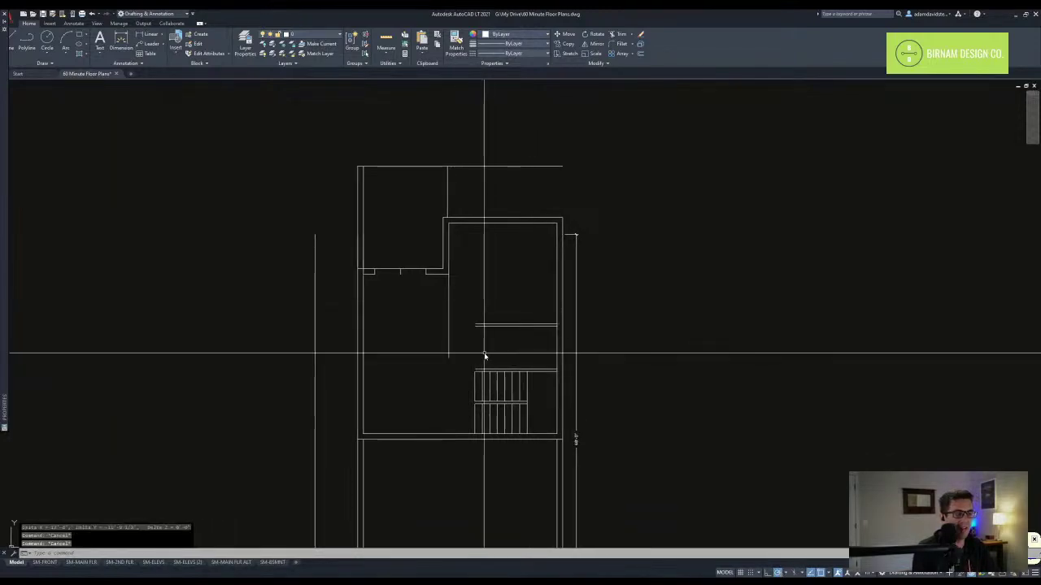
# - Extend both lines of the new horizontal wall left to the vertical wall line
pyautogui.write('ex')
pyautogui.press('Return')
pyautogui.click(497, 340)
pyautogui.press('Escape')
pyautogui.scroll(3, 459, 357)
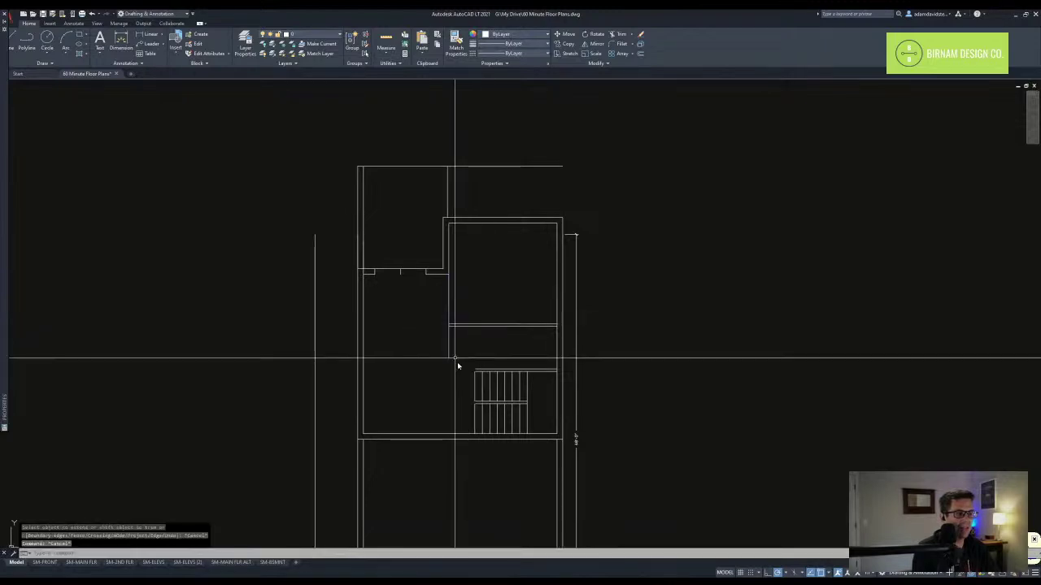
pyautogui.press('Escape')
# - Trim off the part of the vertical wall line that runs below the new horizontal wall
pyautogui.moveTo(293, 268); pyautogui.dragTo(301, 205, button='middle')
pyautogui.write('tr')
pyautogui.press('Return')
pyautogui.click(464, 269)
pyautogui.press('Escape')
pyautogui.press('Escape')
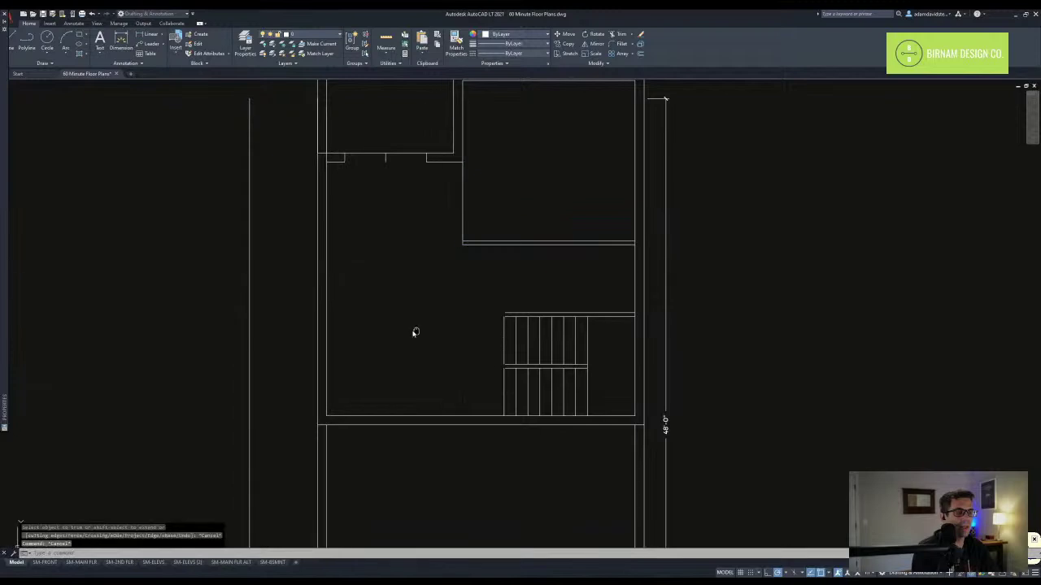
pyautogui.scroll(-2, 473, 342)
pyautogui.click(348, 404)
pyautogui.press('Escape')
pyautogui.press('Escape')
pyautogui.press('Escape')
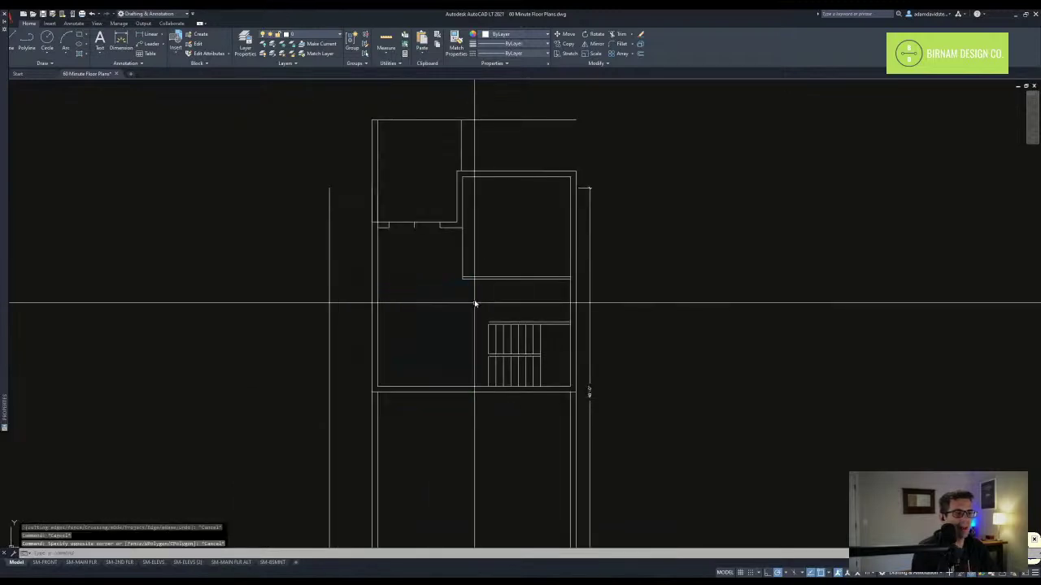
# - Launch SketchUp with a new untitled model
pyautogui.scroll(-2, 430, 382)
pyautogui.moveTo(439, 406); pyautogui.dragTo(426, 345, button='middle')
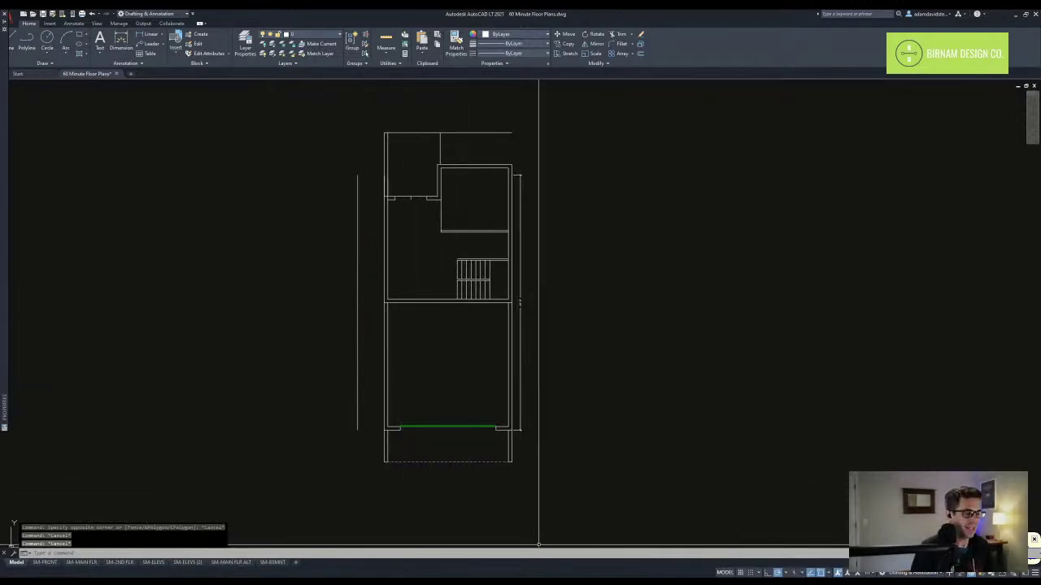
pyautogui.click(539, 581)
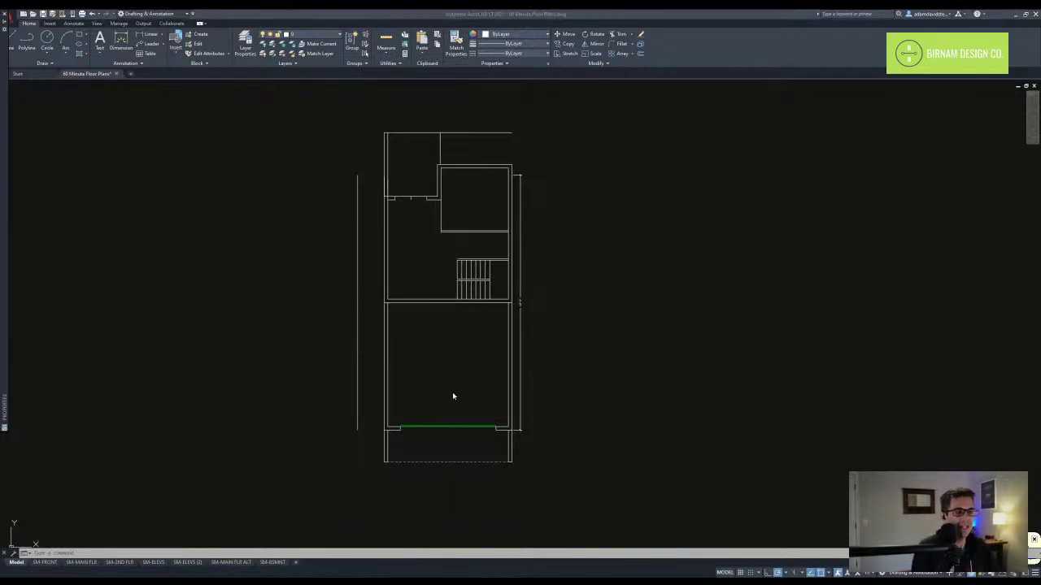
pyautogui.moveTo(439, 376); pyautogui.dragTo(437, 285, button='middle')
pyautogui.scroll(-2, 420, 353)
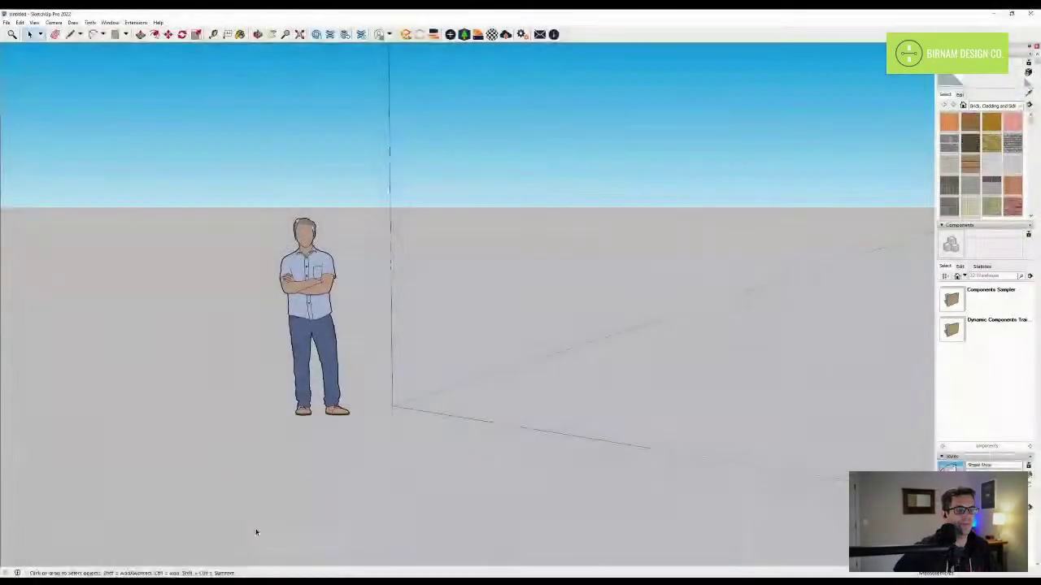
# - Erase the scale figure standing near the origin
pyautogui.press('e')
pyautogui.click(334, 342)
pyautogui.moveTo(392, 384)
pyautogui.mouseDown(button='middle')
pyautogui.moveTo(434, 367)
pyautogui.moveTo(425, 413)
pyautogui.moveTo(444, 420)
pyautogui.mouseUp(button='middle')
# - Draw the front edge of the house footprint from the origin along the red axis
pyautogui.press('l')
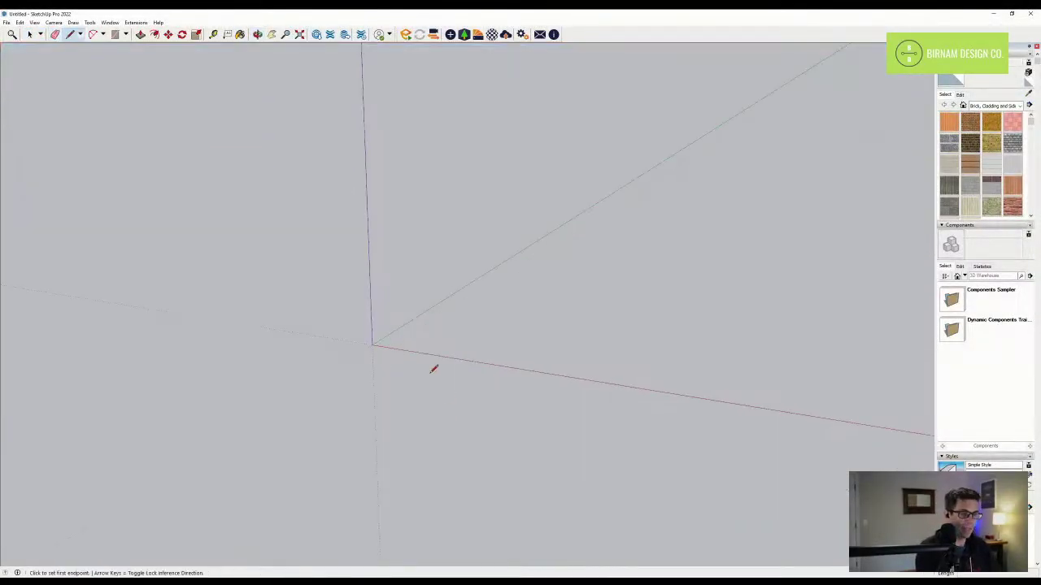
pyautogui.click(373, 344)
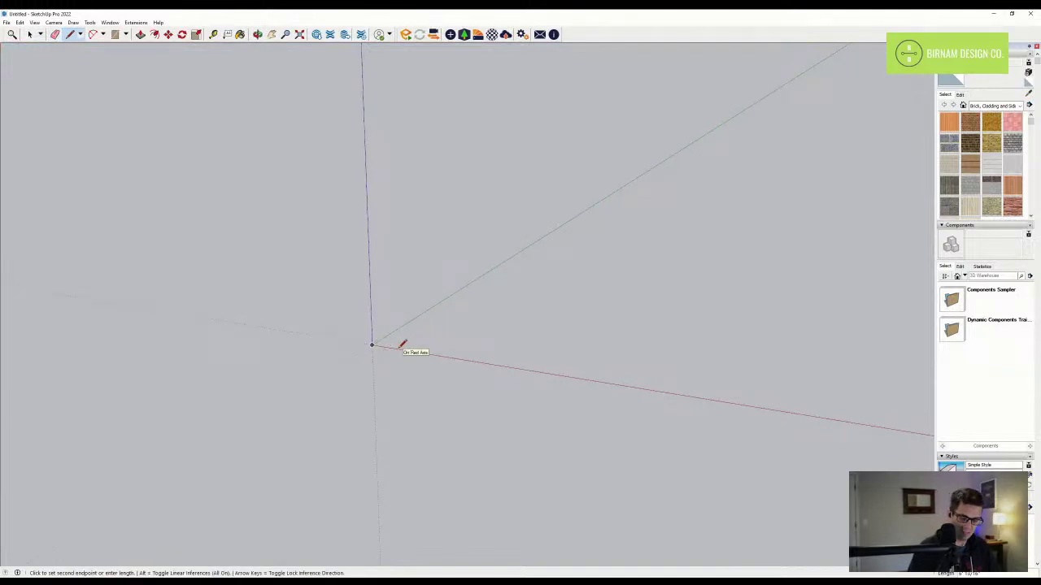
pyautogui.moveTo(399, 347); pyautogui.dragTo(413, 407, button='middle')
pyautogui.press('Escape')
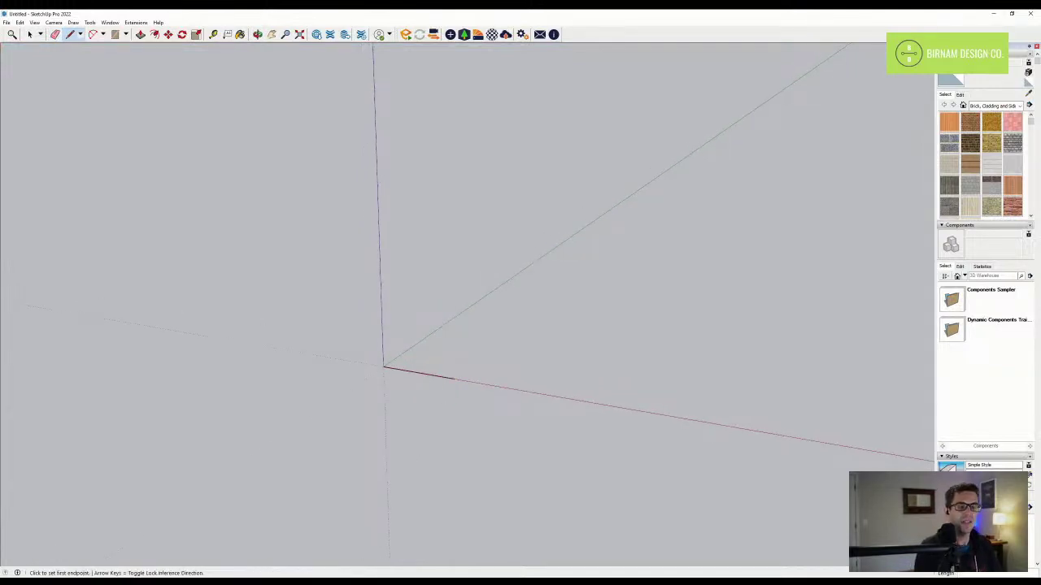
# - Continue the footprint outline with the side edge parallel to the green axis and the first part of the back edge
pyautogui.click(384, 367)
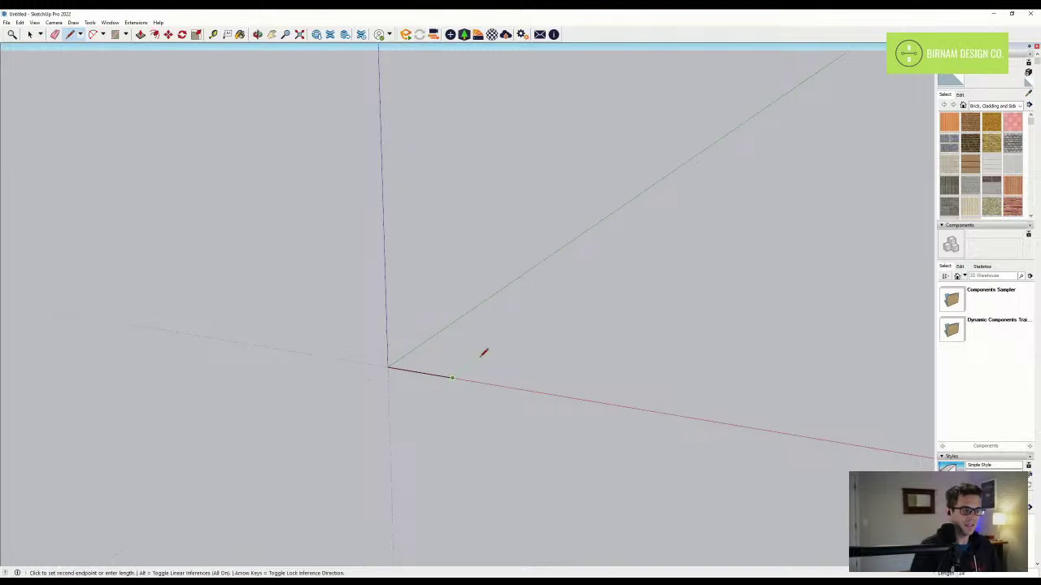
pyautogui.click(505, 333)
pyautogui.press('Escape')
pyautogui.click(505, 335)
pyautogui.click(474, 331)
pyautogui.press('Escape')
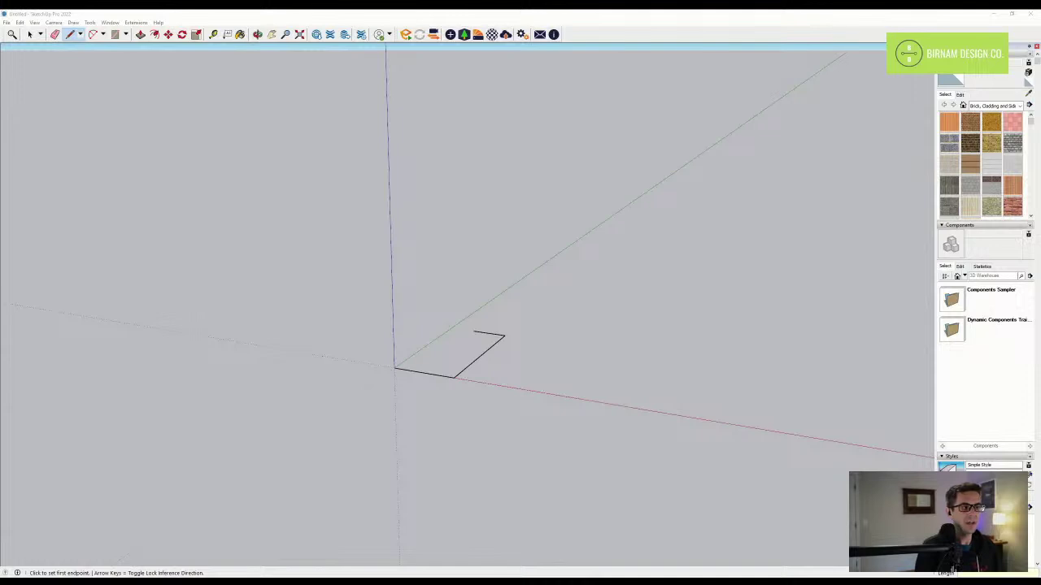
# - Draw the small notch in the back edge and close the footprint outline along the green axis to form a face
pyautogui.click(1007, 25)
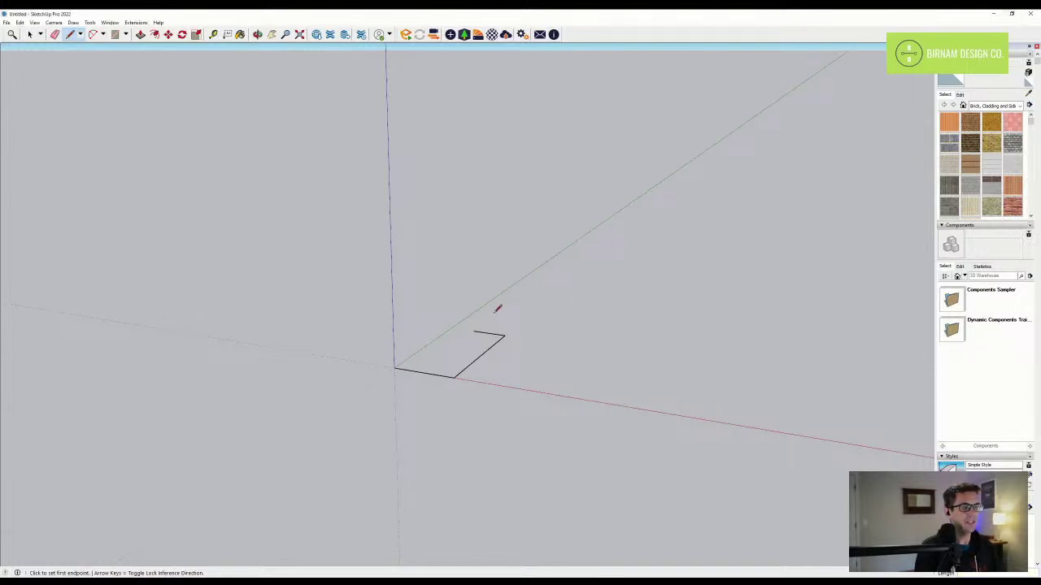
pyautogui.click(474, 331)
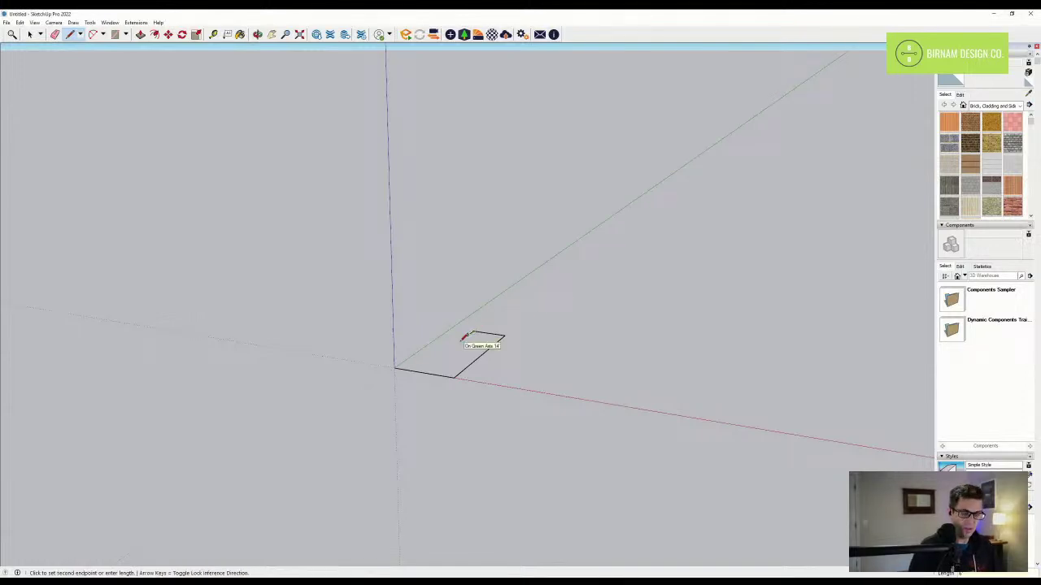
pyautogui.click(435, 330)
pyautogui.press('Escape')
pyautogui.click(396, 366)
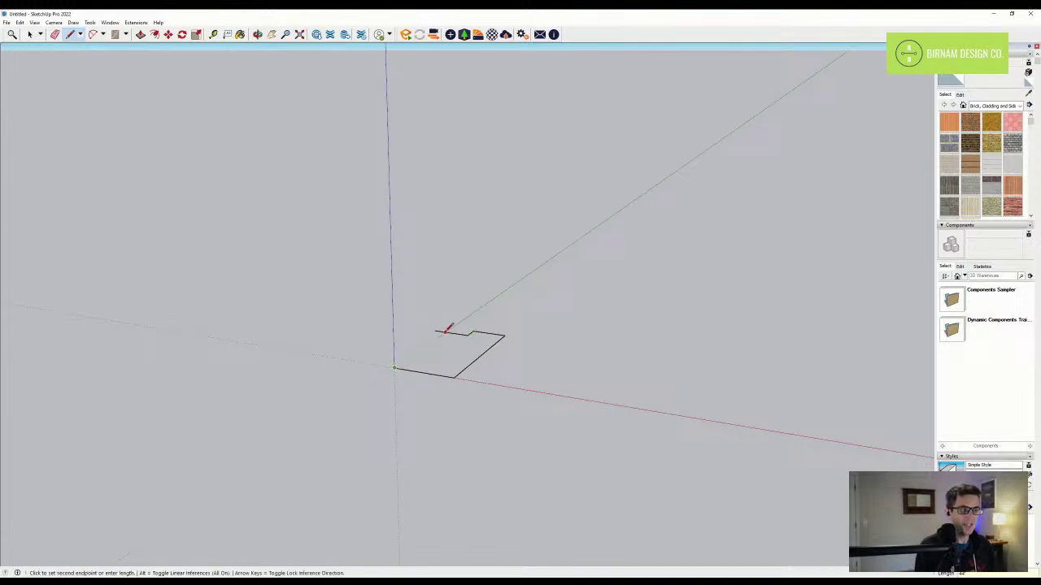
pyautogui.click(436, 331)
pyautogui.press('e')
pyautogui.moveTo(444, 323)
pyautogui.mouseDown(button='middle')
pyautogui.moveTo(491, 383)
pyautogui.moveTo(479, 399)
pyautogui.mouseUp(button='middle')
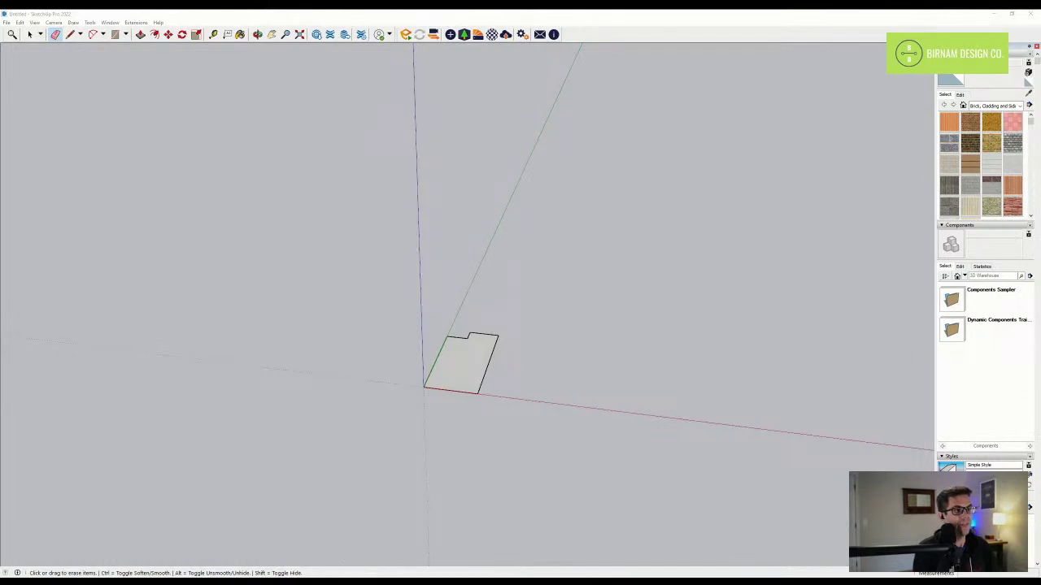
# - Pull the footprint face up into a thin floor slab
pyautogui.moveTo(497, 322)
pyautogui.mouseDown(button='middle')
pyautogui.moveTo(483, 399)
pyautogui.moveTo(453, 393)
pyautogui.moveTo(463, 352)
pyautogui.mouseUp(button='middle')
pyautogui.press('p')
pyautogui.scroll(2, 481, 318)
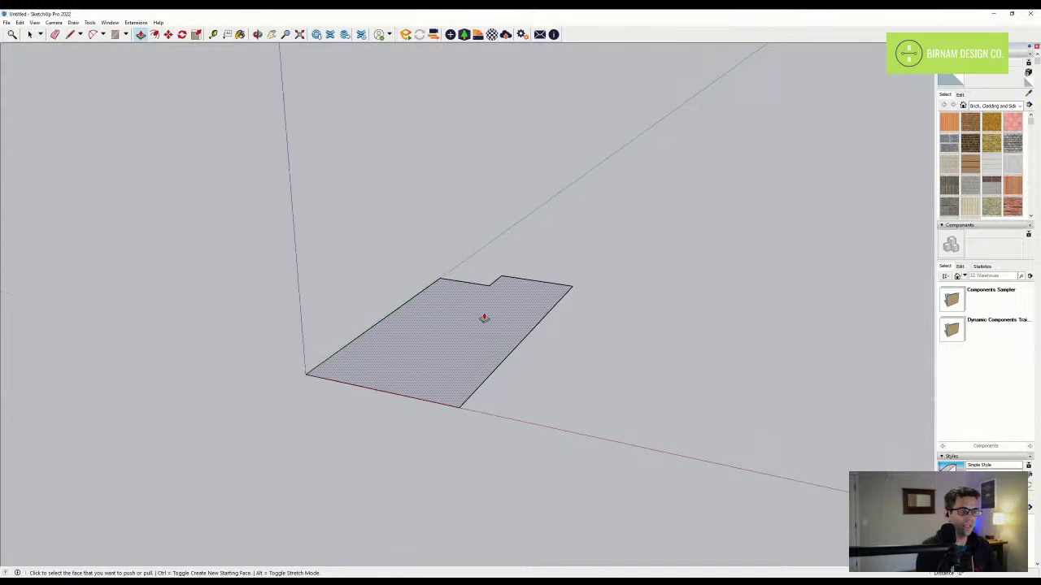
pyautogui.scroll(1, 448, 368)
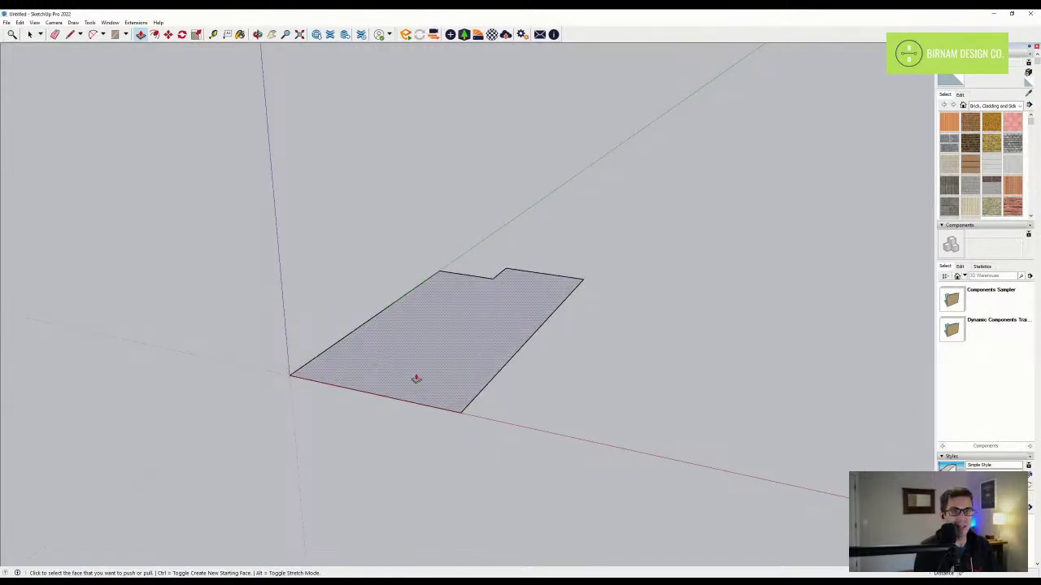
pyautogui.click(452, 379)
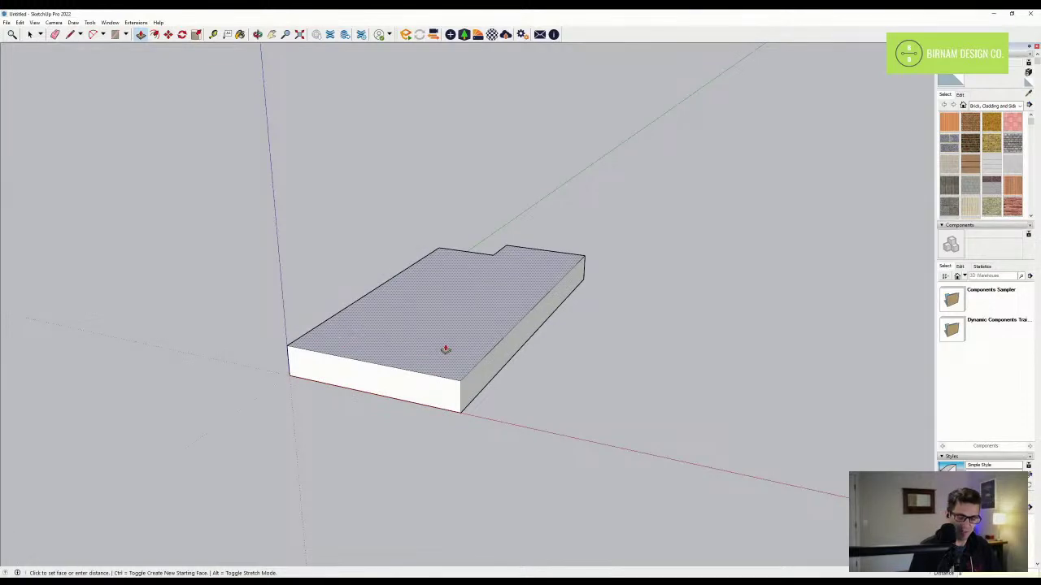
pyautogui.press('Escape')
pyautogui.scroll(3, 465, 410)
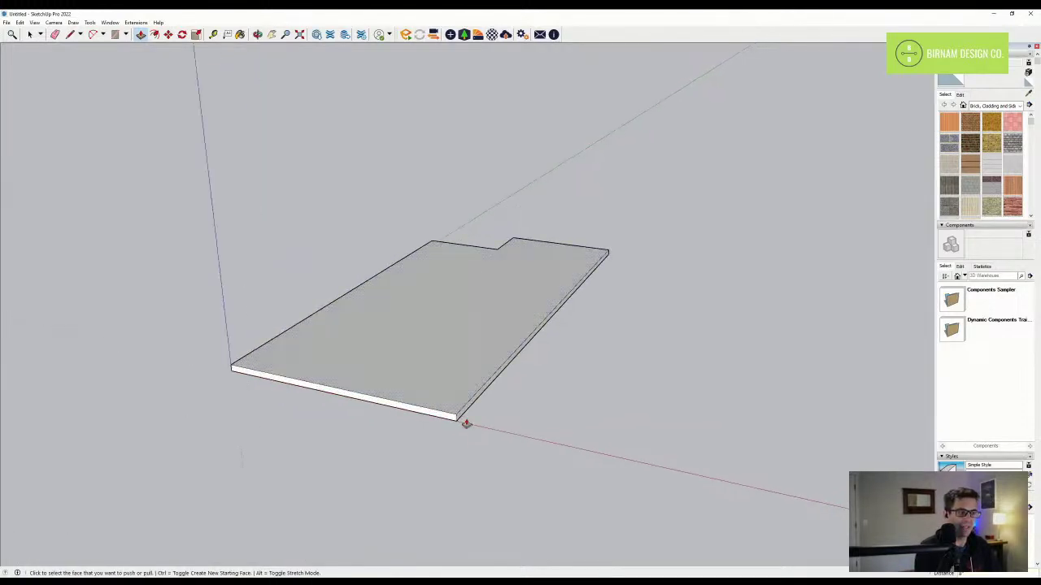
# - Extrude the slab's top face upward by 9'1.125"
pyautogui.click(477, 367)
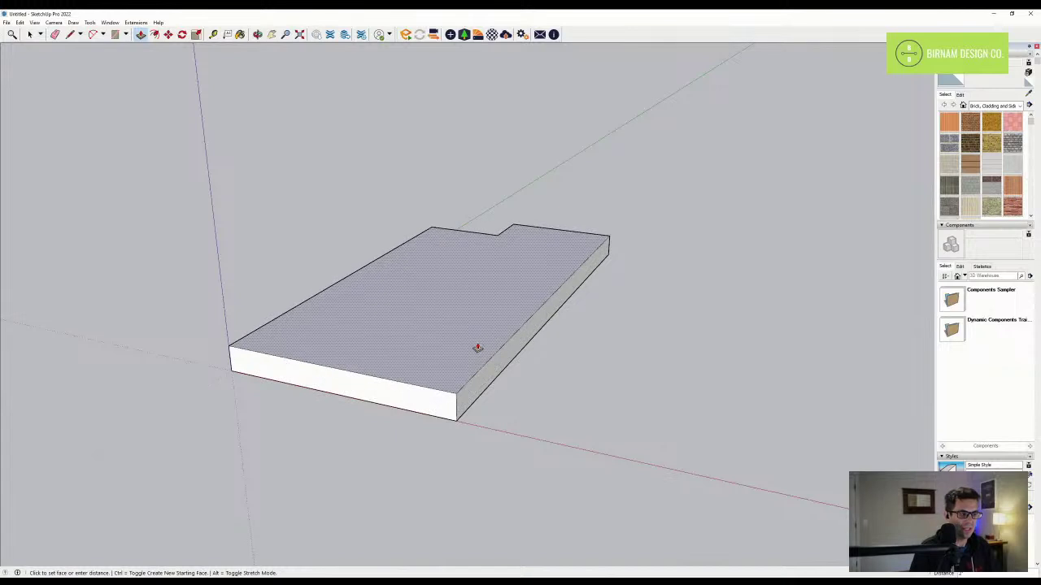
pyautogui.write("9'1.125")
pyautogui.press('Return')
pyautogui.moveTo(447, 308); pyautogui.dragTo(506, 324, button='middle')
pyautogui.moveTo(417, 318); pyautogui.dragTo(483, 325, button='middle')
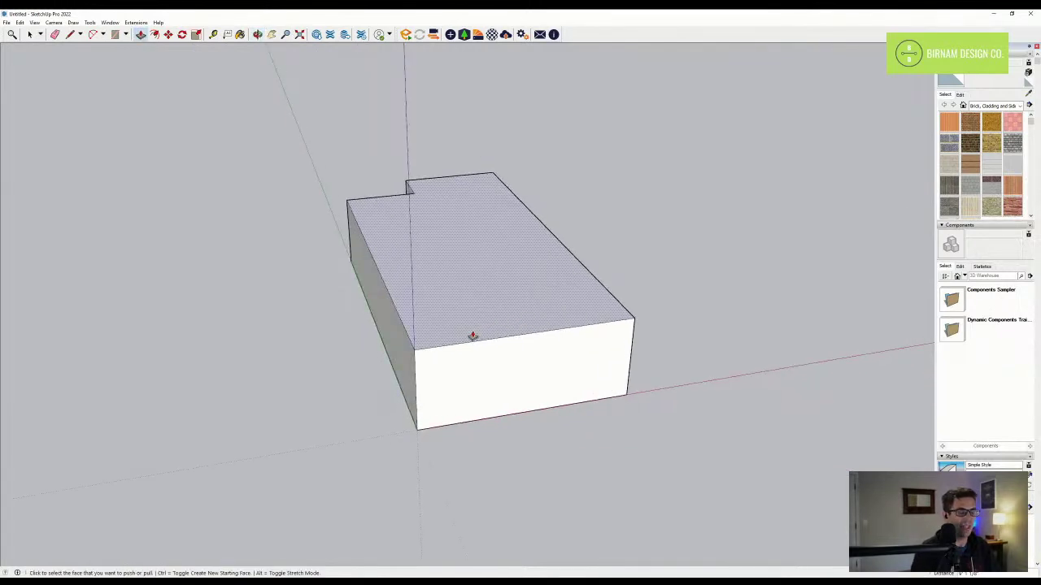
# - Pull the top face up about 2' more for the floor structure between storeys
pyautogui.click(448, 331)
pyautogui.press('Escape')
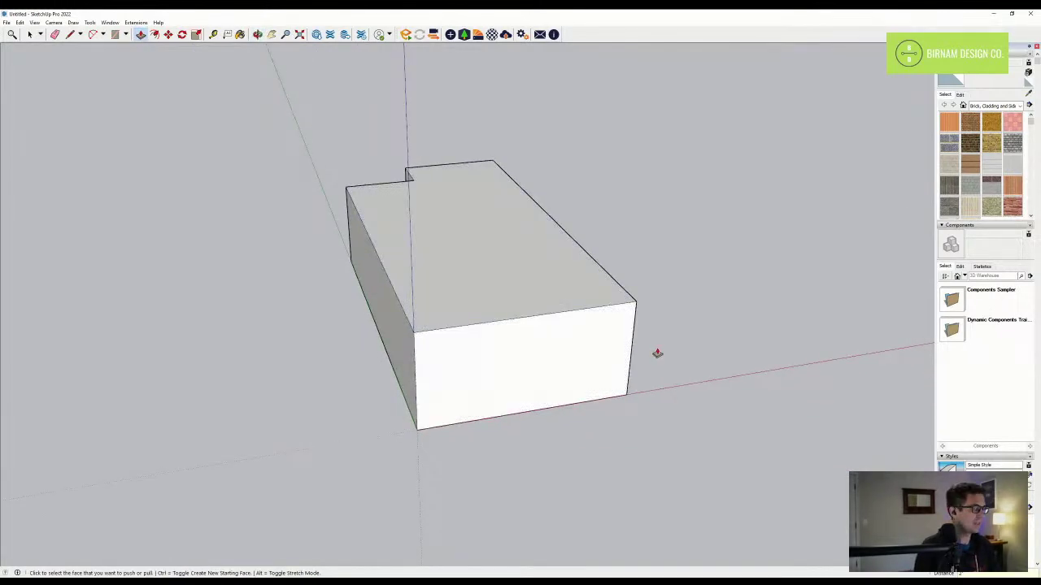
pyautogui.moveTo(657, 354); pyautogui.dragTo(451, 267, button='middle')
# - Pull the top face up another 9' 1 1/8" to form the second storey
pyautogui.click(453, 265)
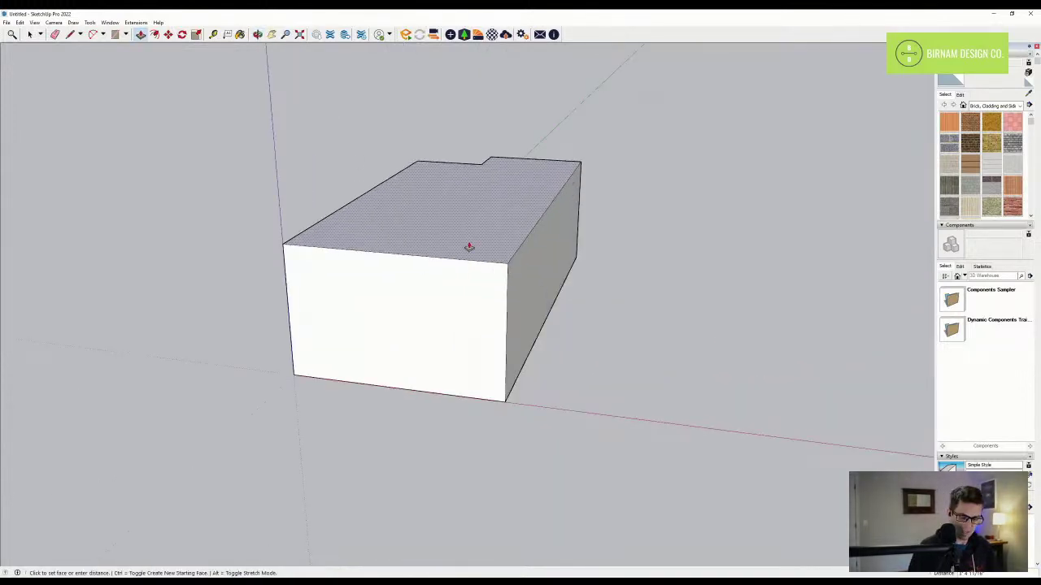
pyautogui.press('Escape')
pyautogui.moveTo(468, 247); pyautogui.dragTo(576, 317, button='middle')
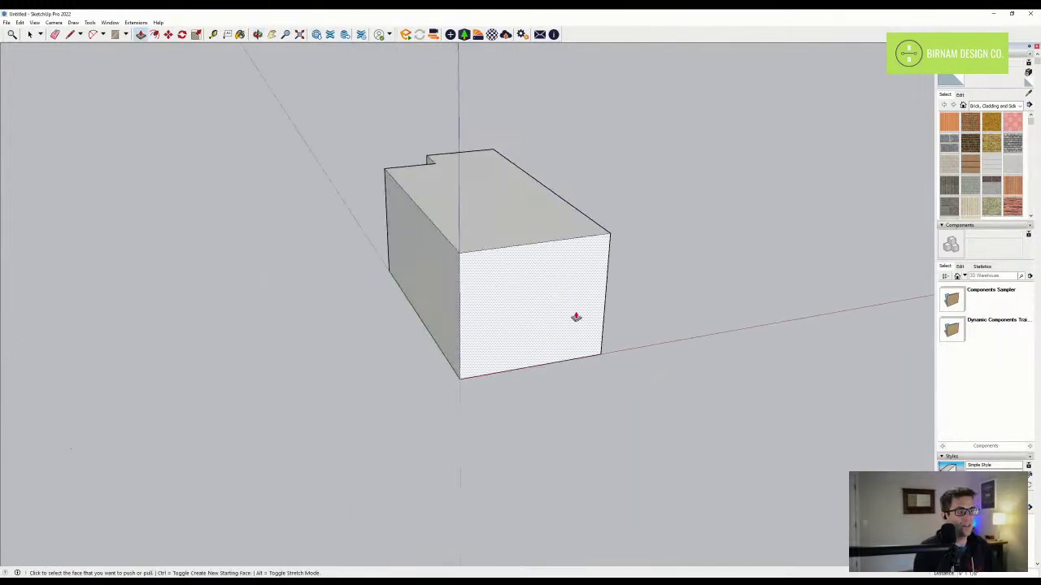
# - Draw full-height vertical lines just inside both corners of the front face to mark narrow wall strips
pyautogui.moveTo(502, 318); pyautogui.dragTo(499, 360, button='middle')
pyautogui.press('l')
pyautogui.click(500, 408)
pyautogui.press('Escape')
pyautogui.click(496, 407)
pyautogui.click(500, 279)
pyautogui.click(337, 386)
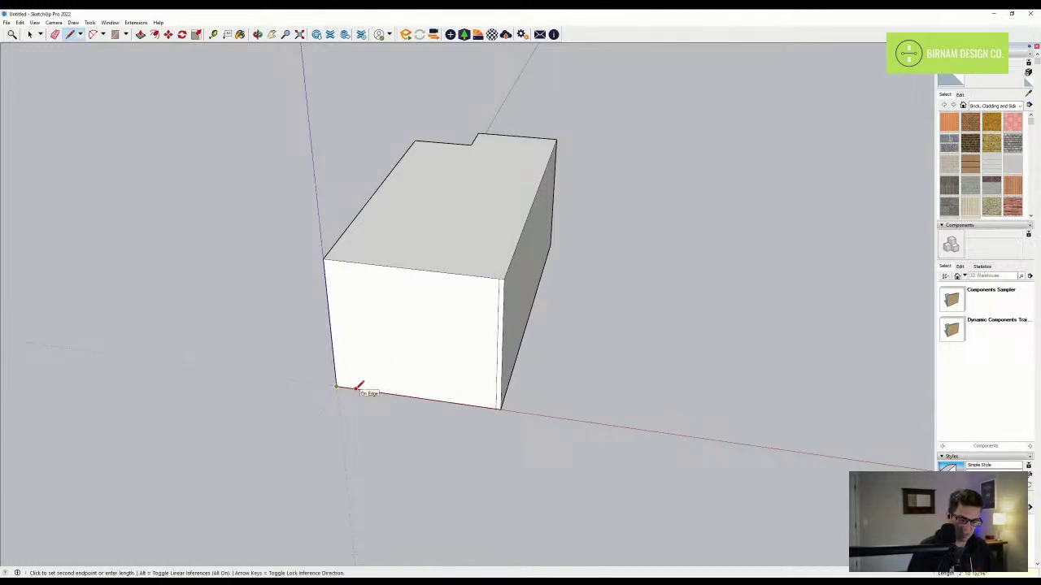
pyautogui.click(328, 259)
# - Push/pull the two narrow wall strips 6' outward from the front face
pyautogui.scroll(2, 348, 295)
pyautogui.press('p')
pyautogui.click(323, 295)
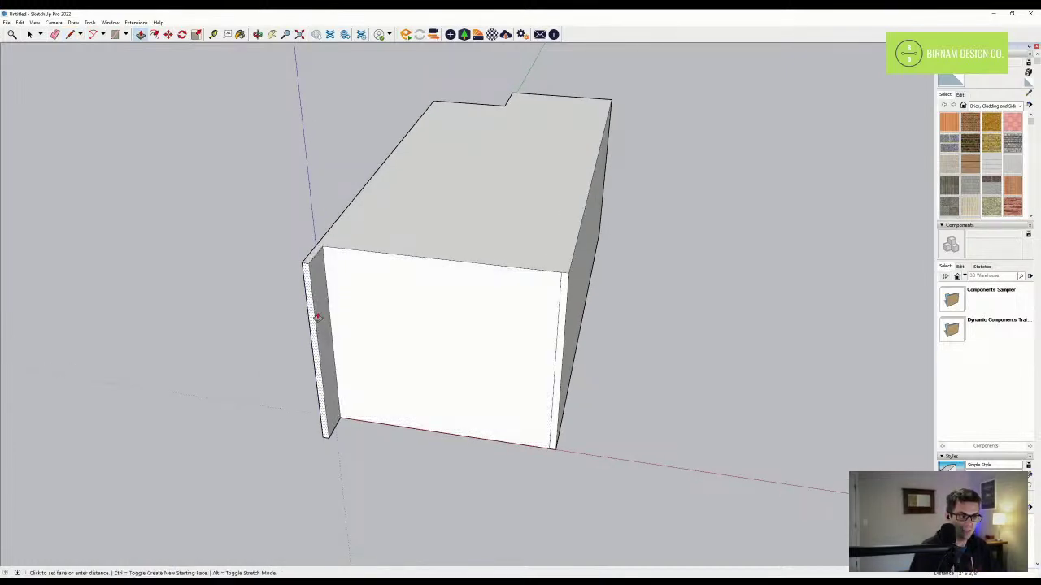
pyautogui.click(318, 317)
pyautogui.click(573, 351)
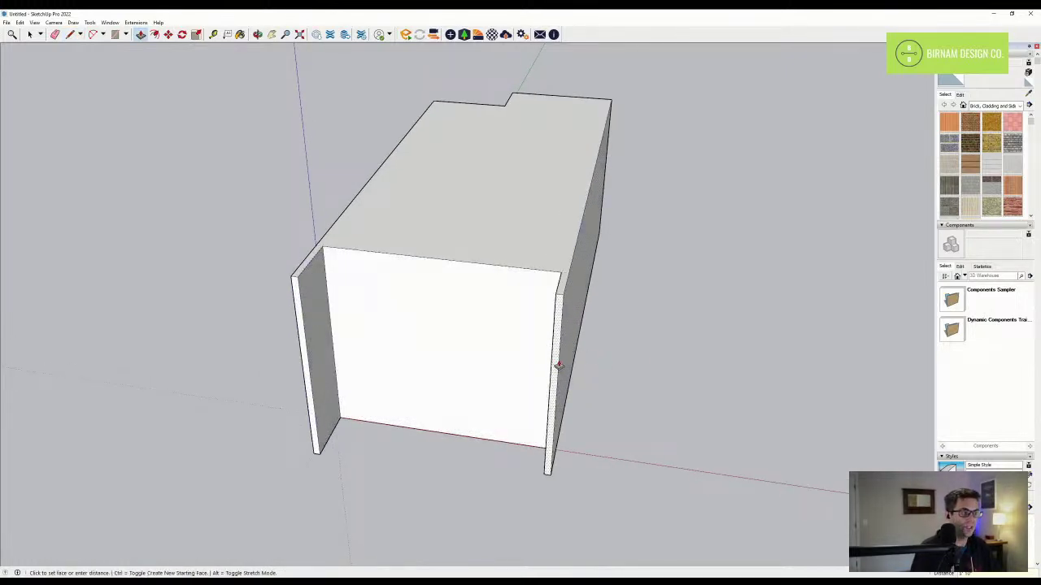
pyautogui.write("6'")
pyautogui.press('Return')
pyautogui.scroll(-2, 558, 365)
# - Draw a small rise-and-run triangle on the left projecting wall's top outer corner, keeping only its sloped line
pyautogui.moveTo(551, 366); pyautogui.dragTo(509, 325, button='middle')
pyautogui.press('f')
pyautogui.press('l')
pyautogui.scroll(2, 456, 292)
pyautogui.click(457, 292)
pyautogui.moveTo(458, 262); pyautogui.dragTo(443, 191, button='middle')
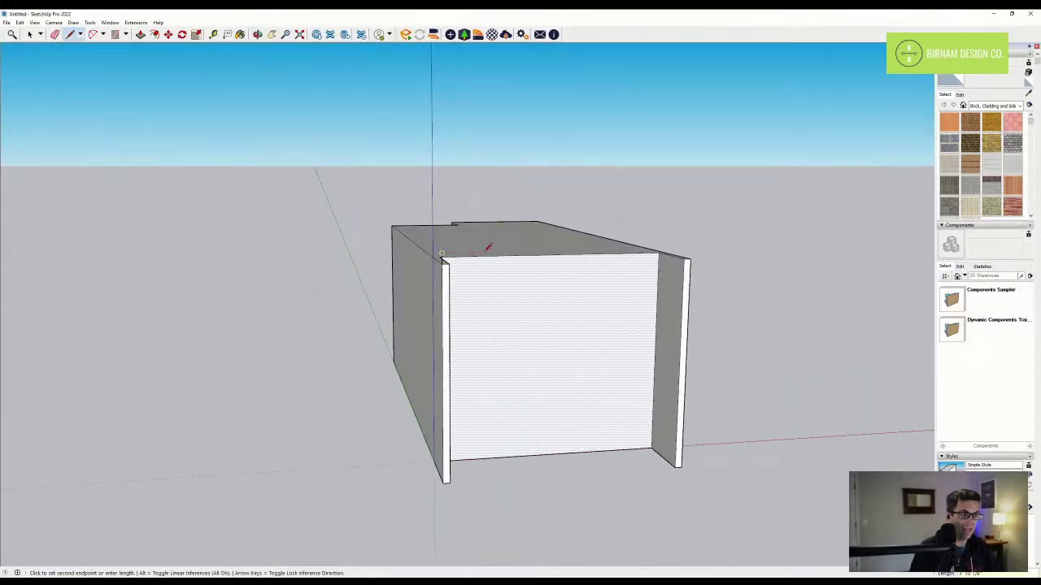
pyautogui.scroll(1, 481, 243)
pyautogui.scroll(2, 443, 254)
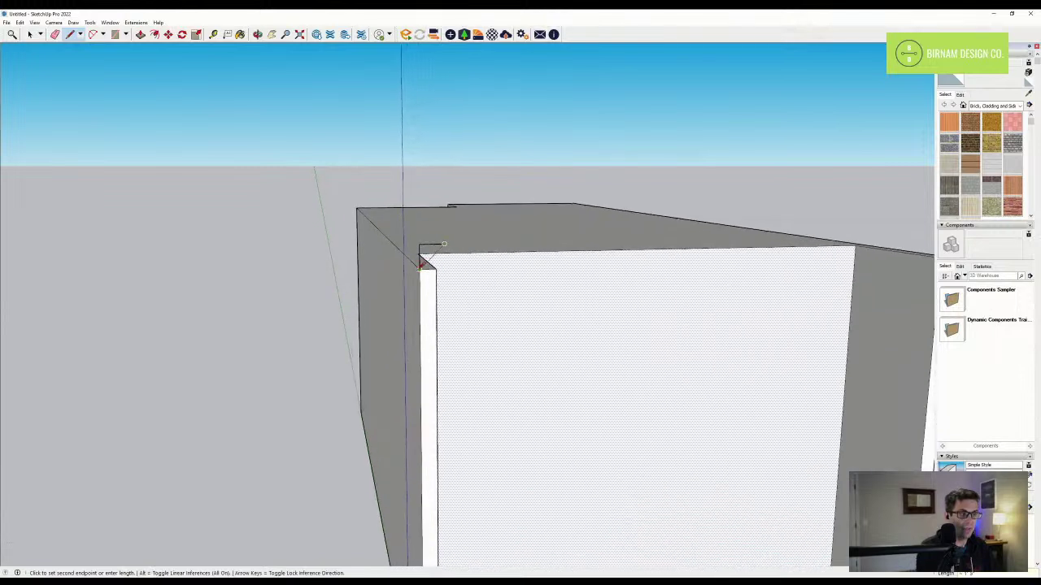
pyautogui.scroll(1, 425, 256)
pyautogui.press('Escape')
pyautogui.press('e')
pyautogui.scroll(-5, 551, 295)
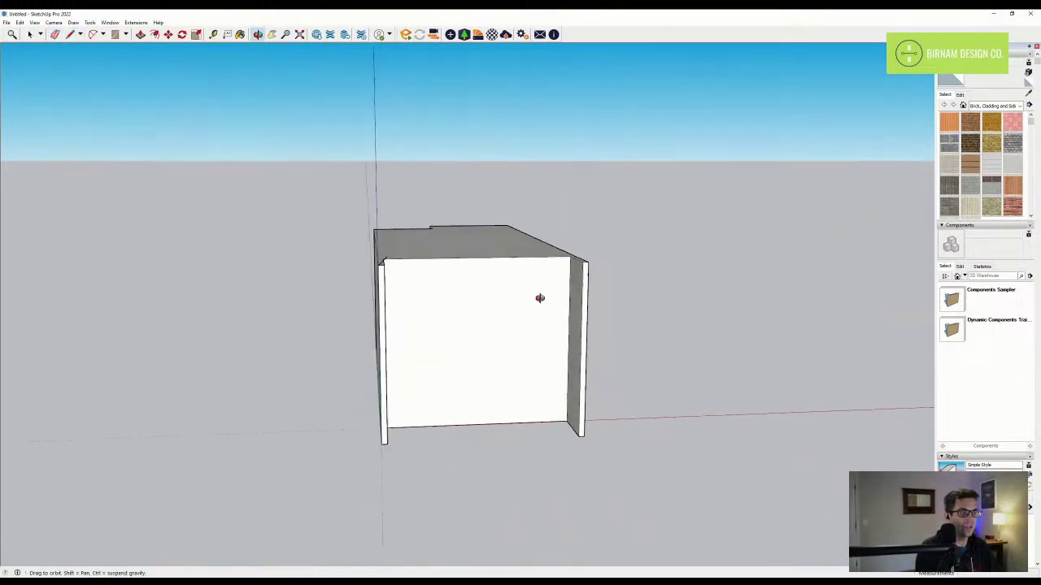
# - Draw a matching slope triangle on the right projecting wall's top outer corner and erase its rise and run lines
pyautogui.press('l')
pyautogui.scroll(2, 599, 267)
pyautogui.click(588, 258)
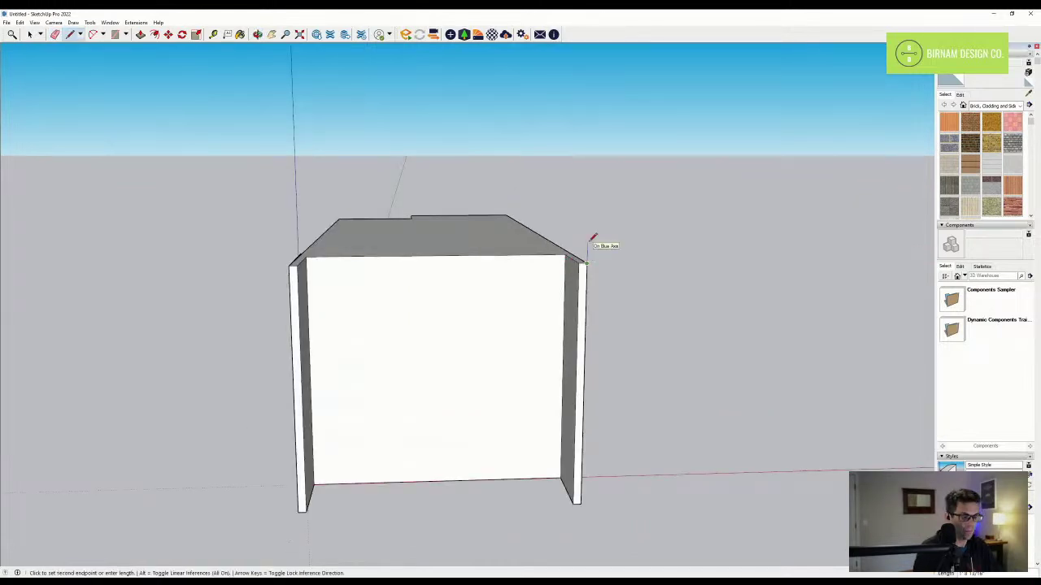
pyautogui.moveTo(550, 257); pyautogui.dragTo(476, 309, button='middle')
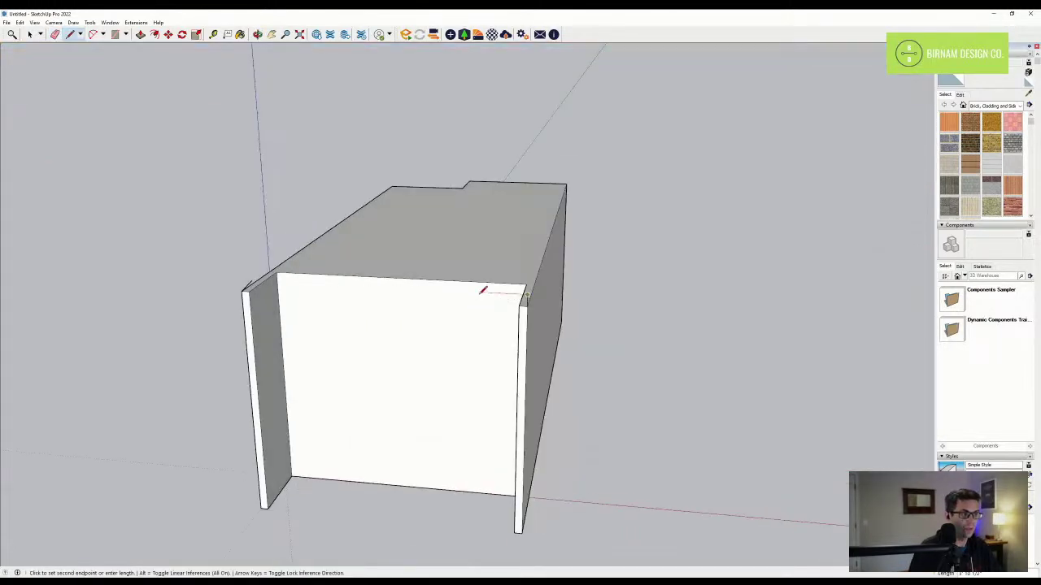
pyautogui.scroll(1, 521, 295)
pyautogui.press('Escape')
pyautogui.press('e')
pyautogui.moveTo(524, 299)
pyautogui.mouseDown(button='middle')
pyautogui.moveTo(511, 308)
pyautogui.moveTo(509, 344)
pyautogui.mouseUp(button='middle')
pyautogui.scroll(-1, 514, 306)
# - Extend both roof slope lines up from the wall corners until they cross, and erase the excess beyond the peak
pyautogui.press('l')
pyautogui.click(500, 302)
pyautogui.scroll(-5, 454, 317)
pyautogui.click(347, 179)
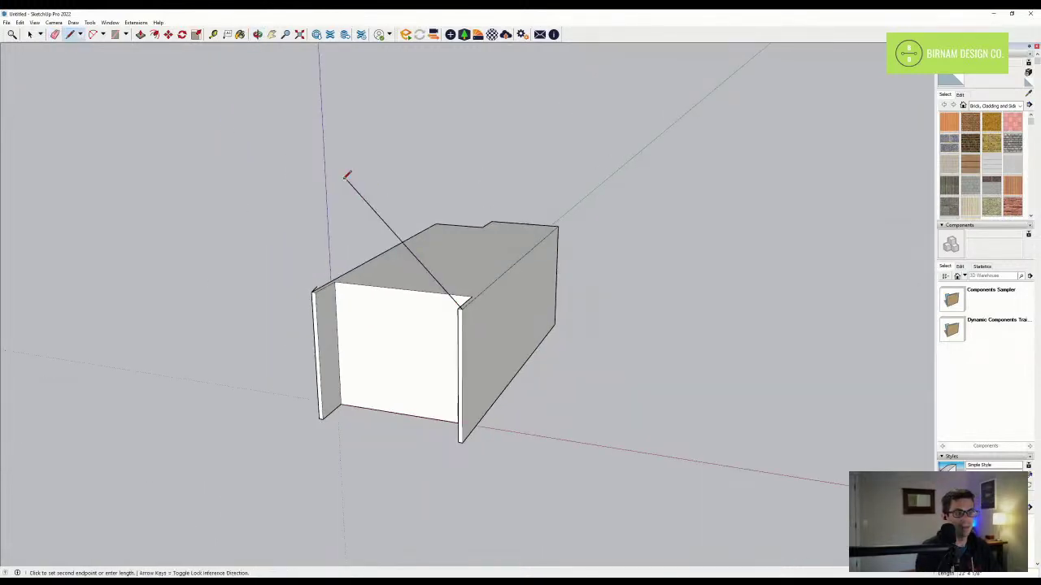
pyautogui.press('Escape')
pyautogui.scroll(1, 317, 287)
pyautogui.click(317, 286)
pyautogui.click(401, 198)
pyautogui.press('e')
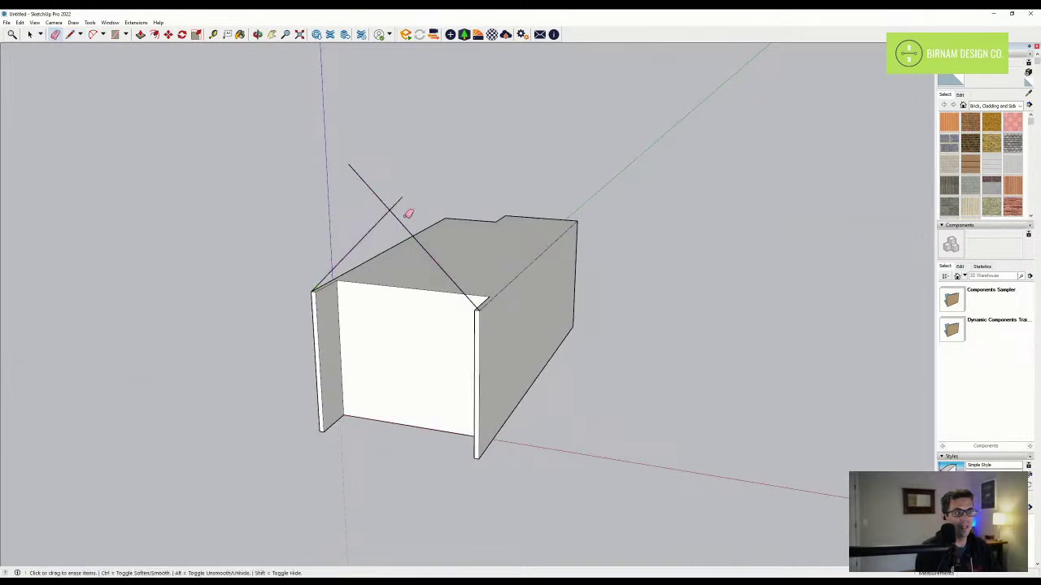
# - Draw a line between the outer top corners of the two projecting walls to close the gable face
pyautogui.press('l')
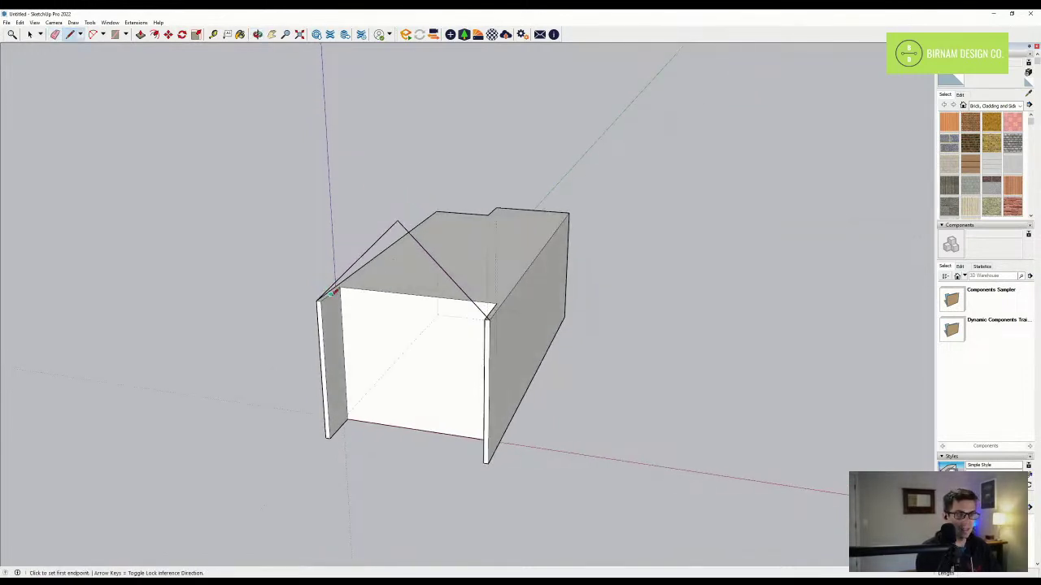
pyautogui.scroll(2, 331, 301)
pyautogui.scroll(2, 328, 304)
pyautogui.click(307, 290)
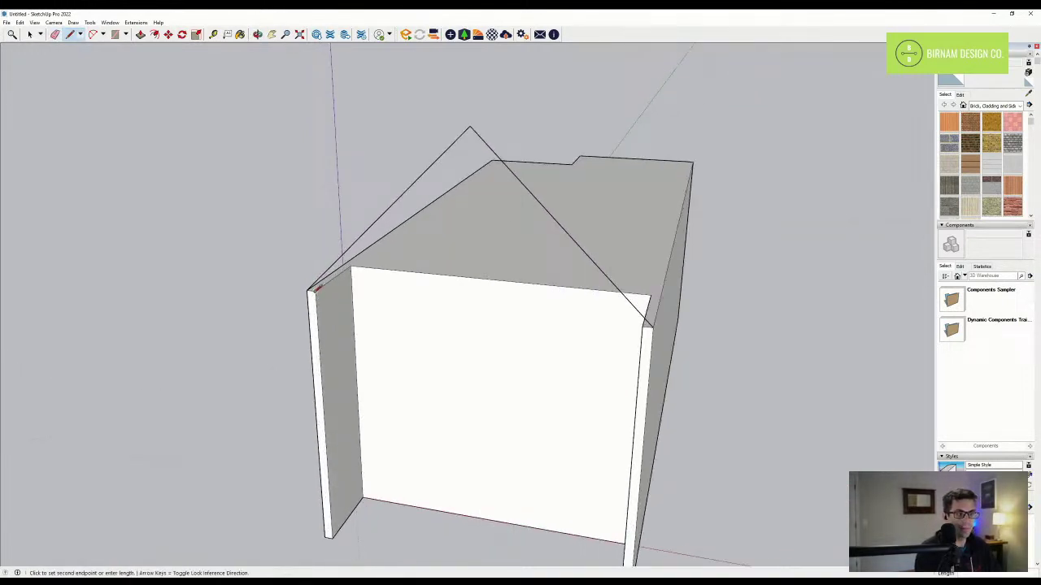
pyautogui.click(648, 323)
# - Offset the gable face's edges inward by 8"
pyautogui.click(155, 34)
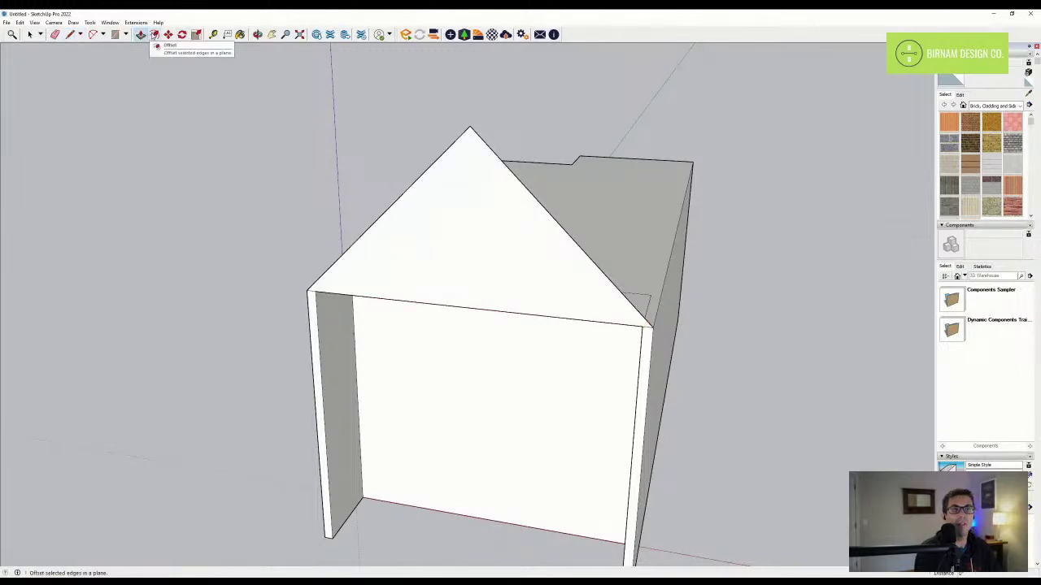
pyautogui.scroll(1, 536, 325)
pyautogui.click(557, 209)
pyautogui.write('8')
pyautogui.press('Return')
pyautogui.moveTo(409, 315); pyautogui.dragTo(442, 318, button='middle')
# - Draw short lines from the offset triangle's lower corners toward the projecting walls to define the roof-to-wall joints
pyautogui.press('l')
pyautogui.scroll(2, 337, 284)
pyautogui.scroll(3, 338, 281)
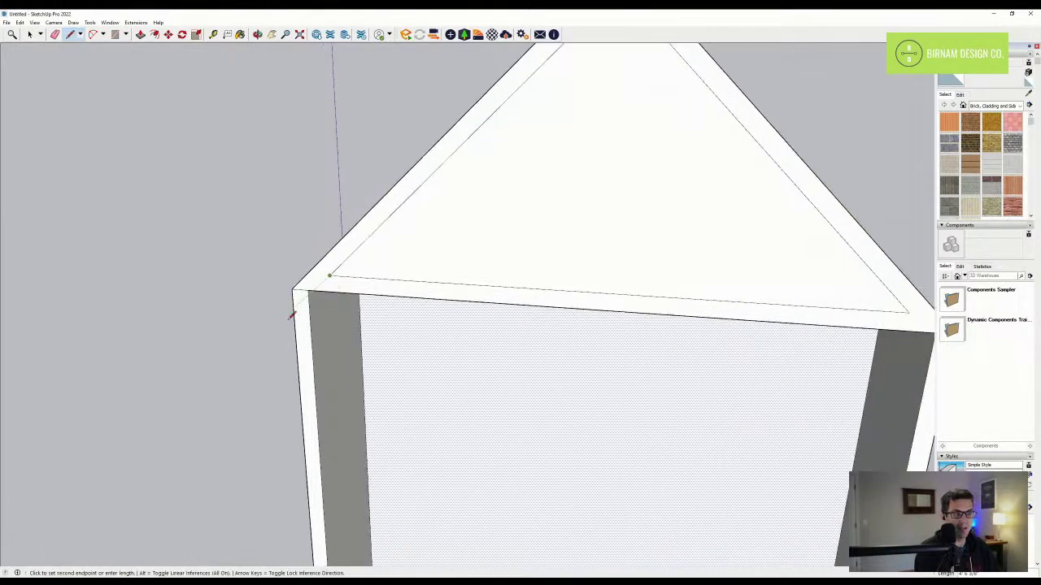
pyautogui.scroll(-4, 316, 289)
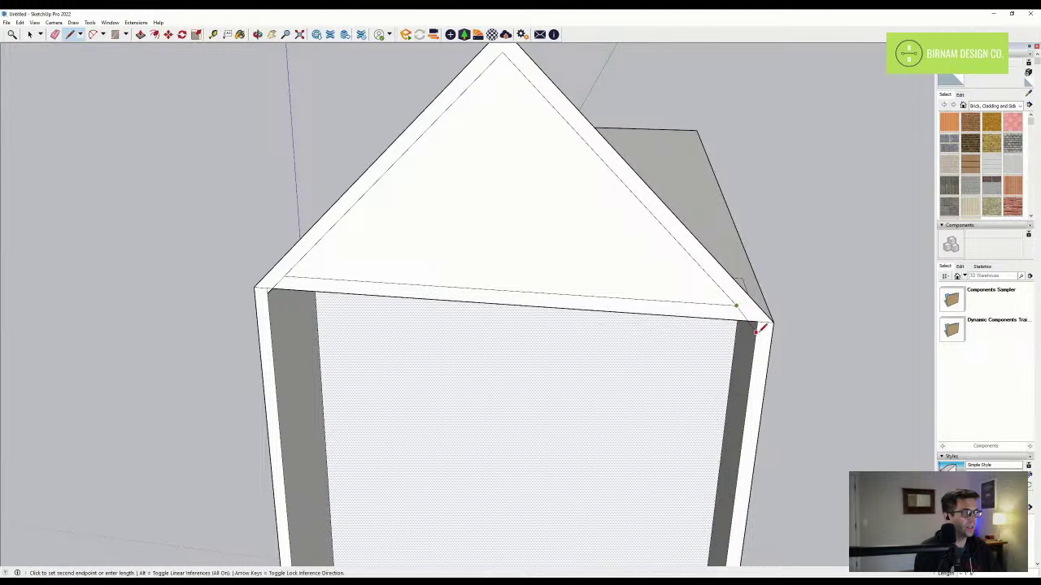
# - Erase the gable's two horizontal base lines so only the sloped roof band remains
pyautogui.press('e')
pyautogui.click(617, 299)
pyautogui.click(598, 310)
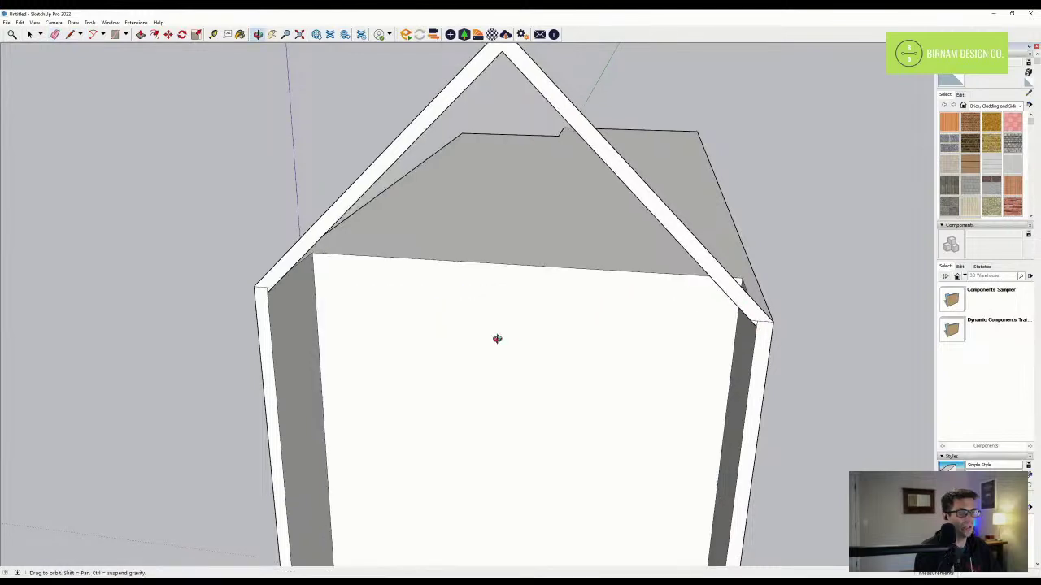
# - Try to erase the joint line between the right wall and the roof band, and undo it
pyautogui.scroll(-1, 497, 333)
pyautogui.scroll(3, 286, 284)
pyautogui.scroll(-5, 301, 278)
pyautogui.scroll(4, 614, 322)
pyautogui.click(598, 318)
pyautogui.hotkey('ctrl', 'z')
pyautogui.hotkey('ctrl', 'z')
pyautogui.hotkey('ctrl', 'z')
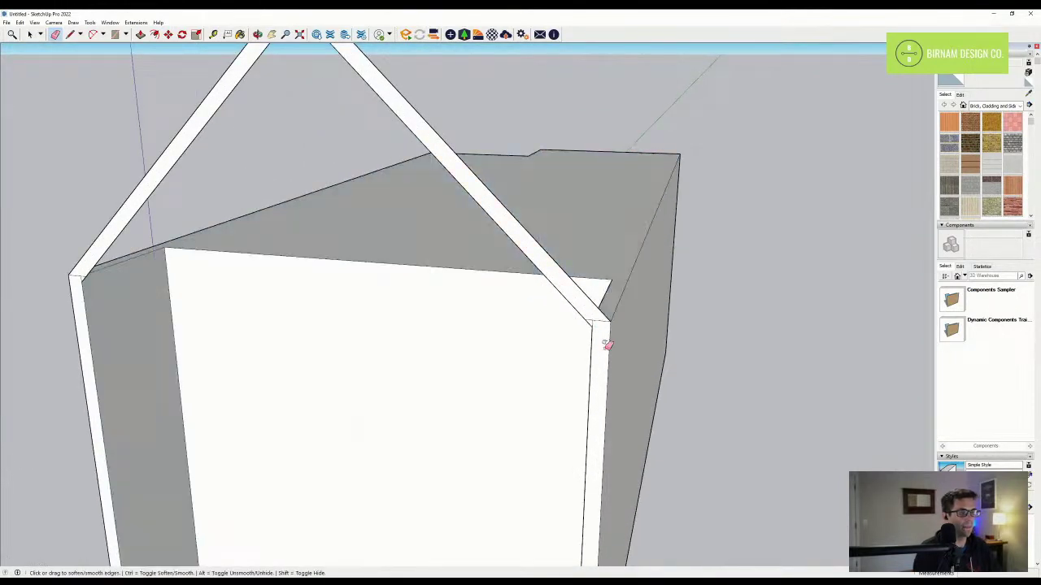
# - Extrude the gable-shaped roof band along the house's full length, back to the rear corner of the side wall
pyautogui.moveTo(621, 314)
pyautogui.mouseDown(button='middle')
pyautogui.moveTo(474, 309)
pyautogui.moveTo(532, 317)
pyautogui.moveTo(525, 337)
pyautogui.mouseUp(button='middle')
pyautogui.click(476, 308)
pyautogui.press('p')
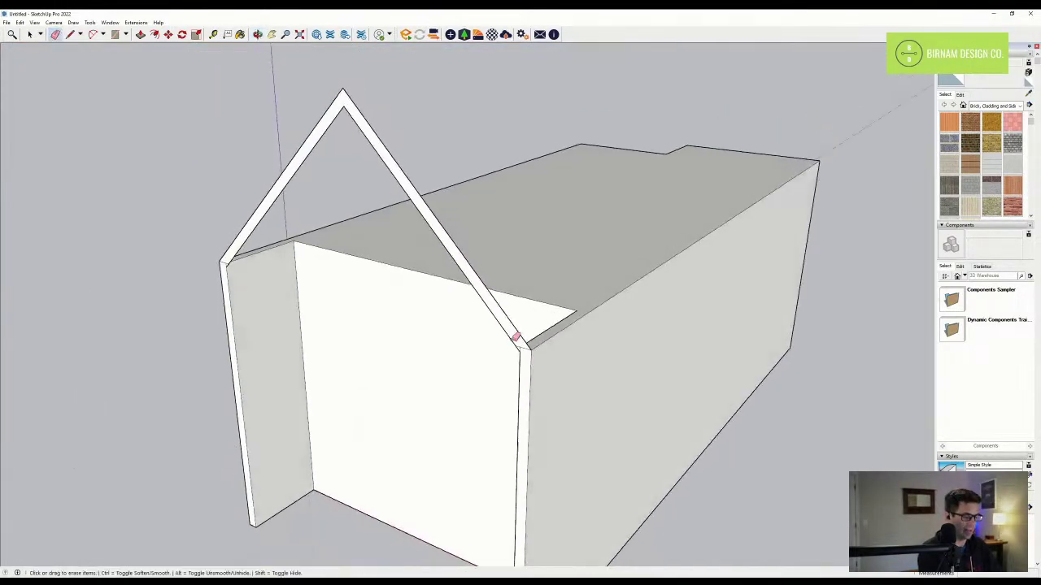
pyautogui.click(518, 347)
pyautogui.click(821, 168)
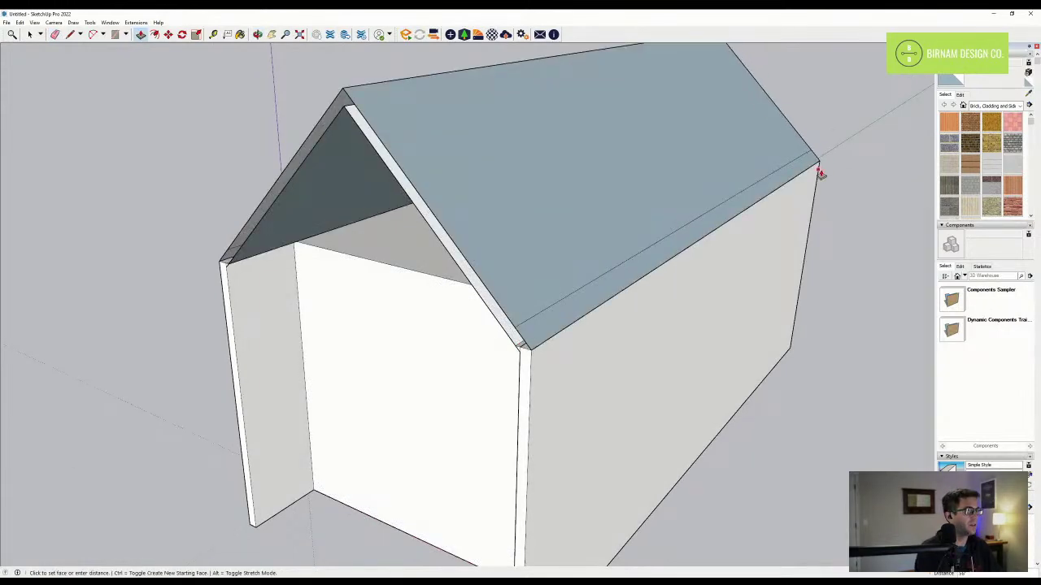
# - Clean up the seam lines along the eaves and draw connecting lines where the roof's underside meets the tops of the side walls
pyautogui.press('e')
pyautogui.moveTo(721, 206)
pyautogui.mouseDown(button='middle')
pyautogui.moveTo(691, 295)
pyautogui.moveTo(205, 295)
pyautogui.moveTo(271, 317)
pyautogui.moveTo(330, 305)
pyautogui.moveTo(311, 323)
pyautogui.moveTo(620, 334)
pyautogui.mouseUp(button='middle')
pyautogui.press('l')
pyautogui.scroll(1, 303, 322)
pyautogui.click(301, 324)
pyautogui.click(353, 318)
pyautogui.press('e')
pyautogui.press('l')
pyautogui.click(702, 316)
pyautogui.moveTo(685, 309); pyautogui.dragTo(617, 332, button='middle')
pyautogui.press('l')
pyautogui.click(686, 276)
pyautogui.moveTo(611, 281); pyautogui.dragTo(98, 297, button='middle')
pyautogui.click(132, 291)
# - Draw a vertical centre line from the recessed front wall's top midpoint to the roof's underside, and close the gable's left half
pyautogui.moveTo(255, 341); pyautogui.dragTo(349, 273, button='middle')
pyautogui.click(353, 266)
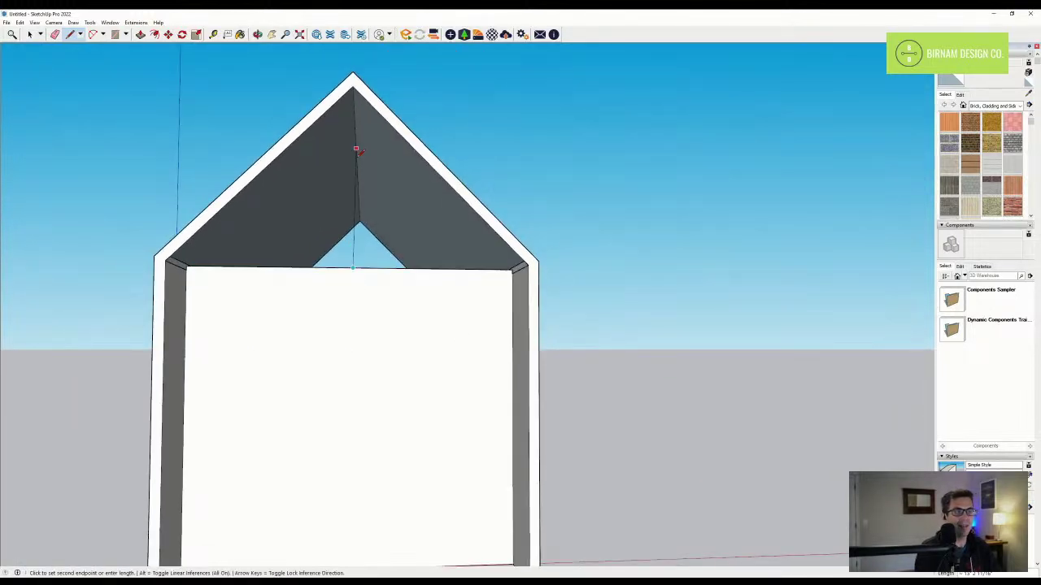
pyautogui.click(353, 104)
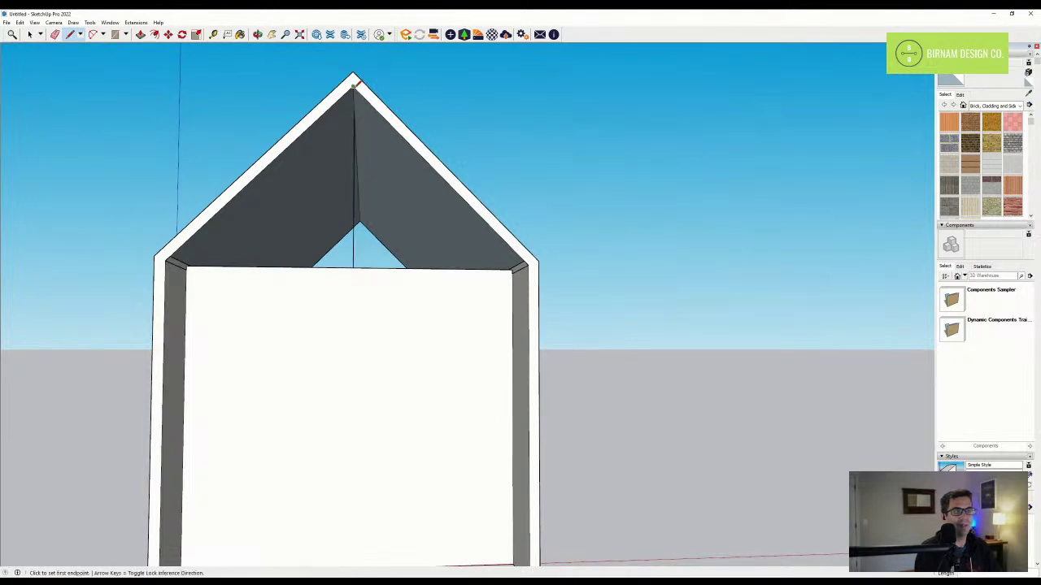
pyautogui.moveTo(358, 83); pyautogui.dragTo(244, 273, button='middle')
pyautogui.scroll(8, 244, 272)
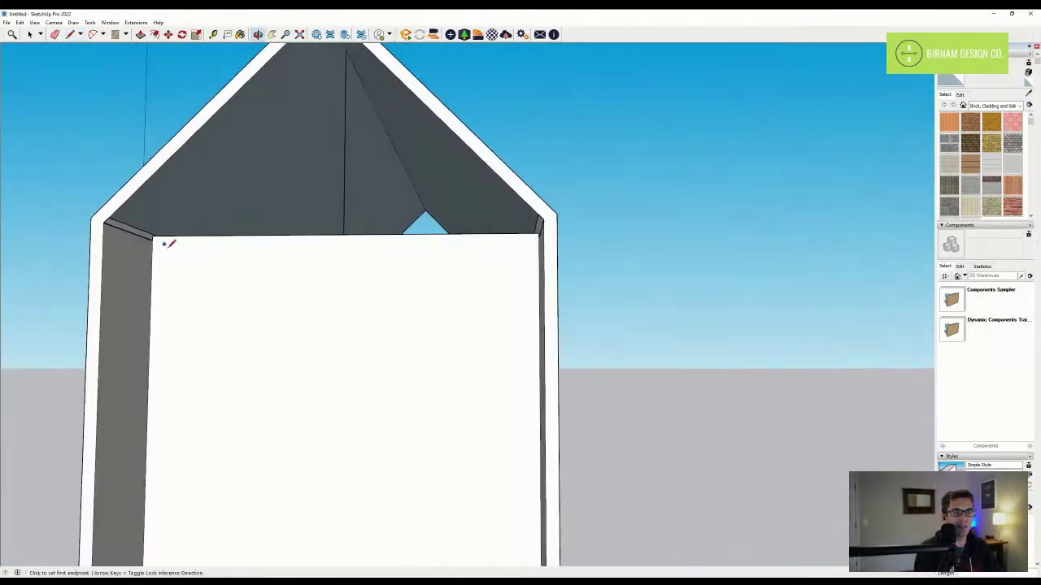
pyautogui.moveTo(191, 250); pyautogui.dragTo(134, 225, button='middle')
pyautogui.click(128, 235)
pyautogui.scroll(-5, 145, 296)
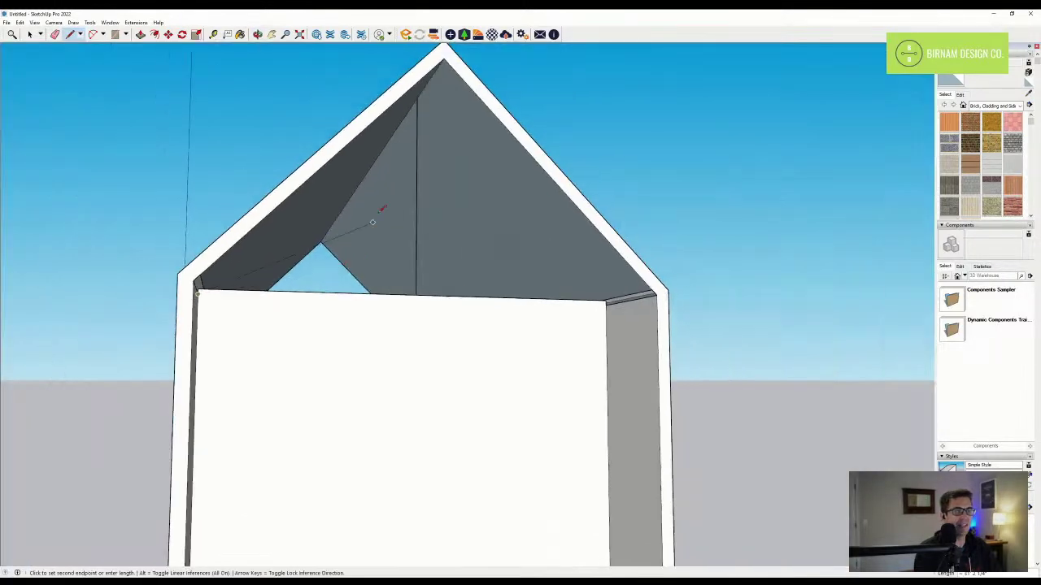
pyautogui.click(414, 106)
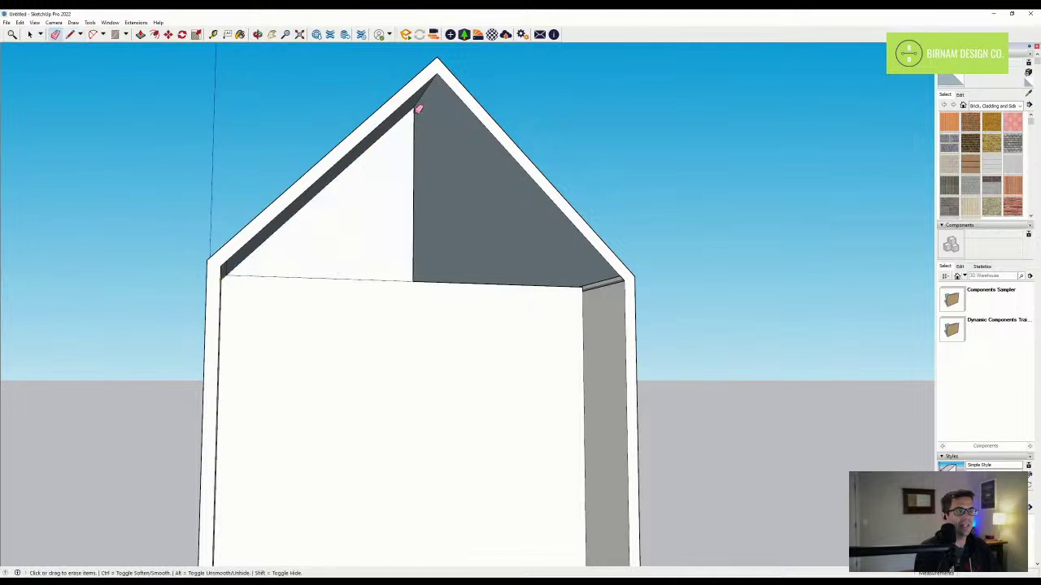
# - Draw the sloped line closing the gable's right half, and erase the centre and base lines to merge the front wall into one face
pyautogui.click(414, 106)
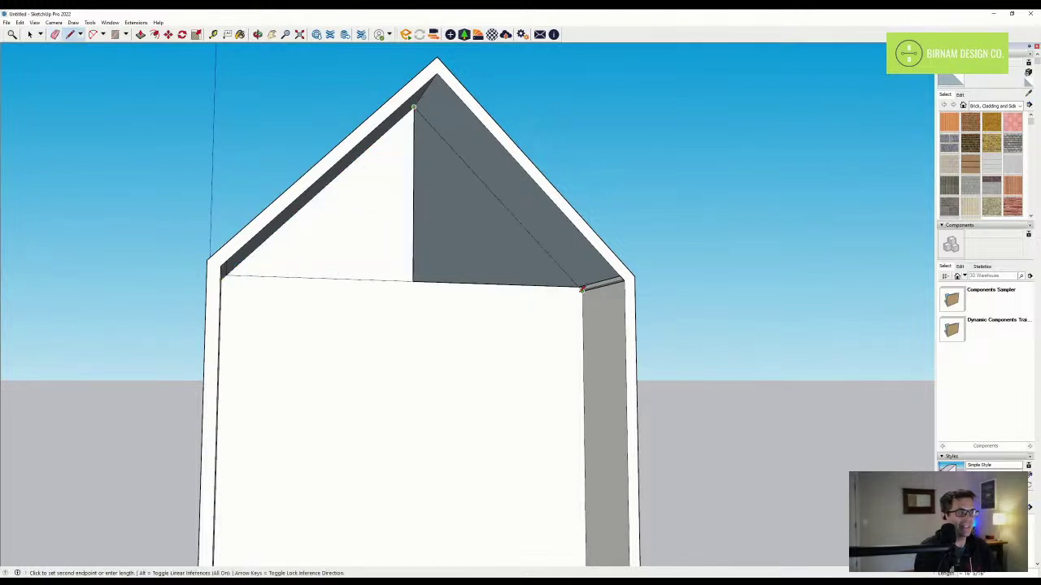
pyautogui.click(582, 287)
pyautogui.press('e')
pyautogui.click(414, 272)
pyautogui.click(452, 280)
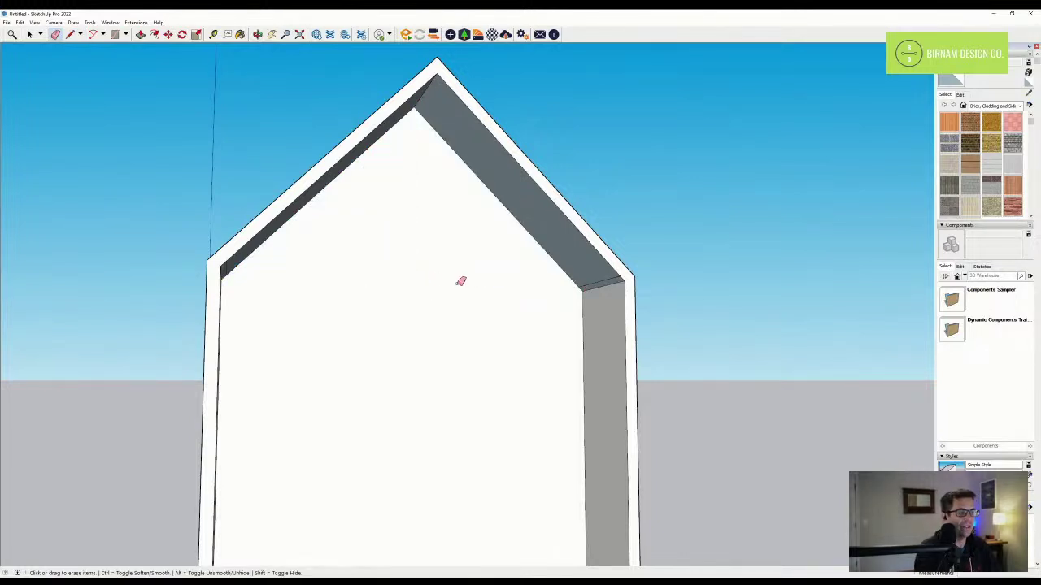
# - Extend the rear end of the roof 6' outward to overhang the stepped back wall
pyautogui.scroll(3, 599, 287)
pyautogui.moveTo(594, 277); pyautogui.dragTo(226, 303, button='middle')
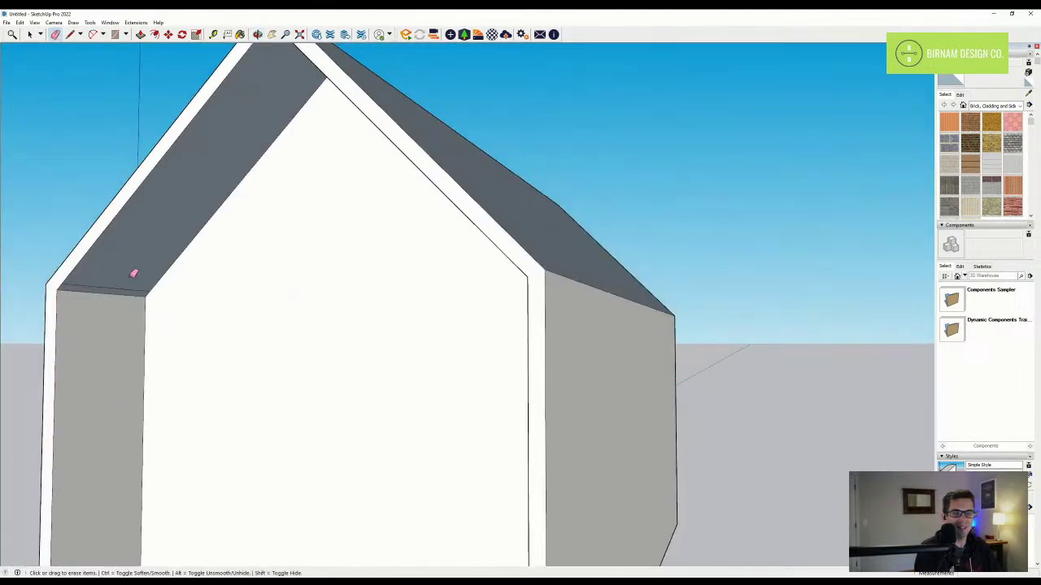
pyautogui.scroll(-5, 138, 285)
pyautogui.moveTo(200, 209); pyautogui.dragTo(482, 395, button='middle')
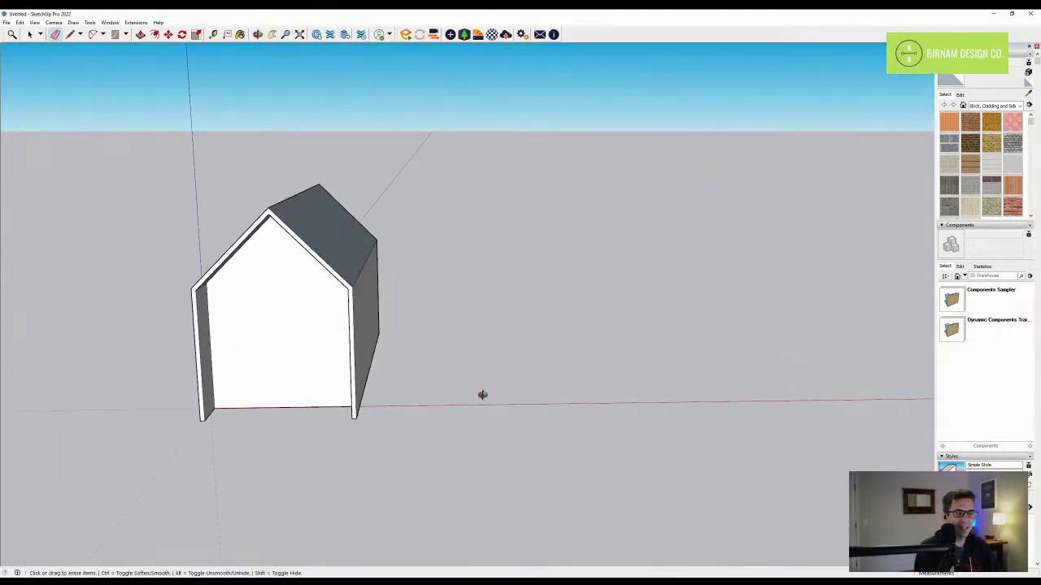
pyautogui.moveTo(487, 346)
pyautogui.mouseDown(button='middle')
pyautogui.moveTo(404, 356)
pyautogui.moveTo(497, 355)
pyautogui.moveTo(300, 342)
pyautogui.moveTo(687, 325)
pyautogui.moveTo(404, 365)
pyautogui.moveTo(508, 361)
pyautogui.moveTo(376, 387)
pyautogui.moveTo(475, 384)
pyautogui.moveTo(325, 399)
pyautogui.moveTo(395, 448)
pyautogui.mouseUp(button='middle')
pyautogui.press('p')
pyautogui.scroll(2, 218, 373)
pyautogui.click(217, 372)
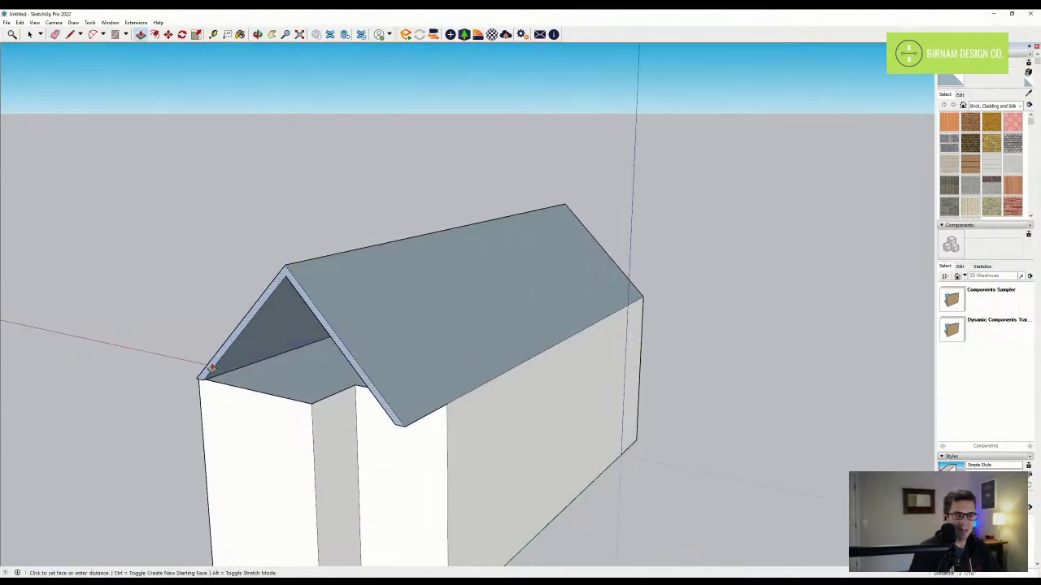
pyautogui.write("6'")
pyautogui.press('Return')
pyautogui.scroll(-3, 209, 373)
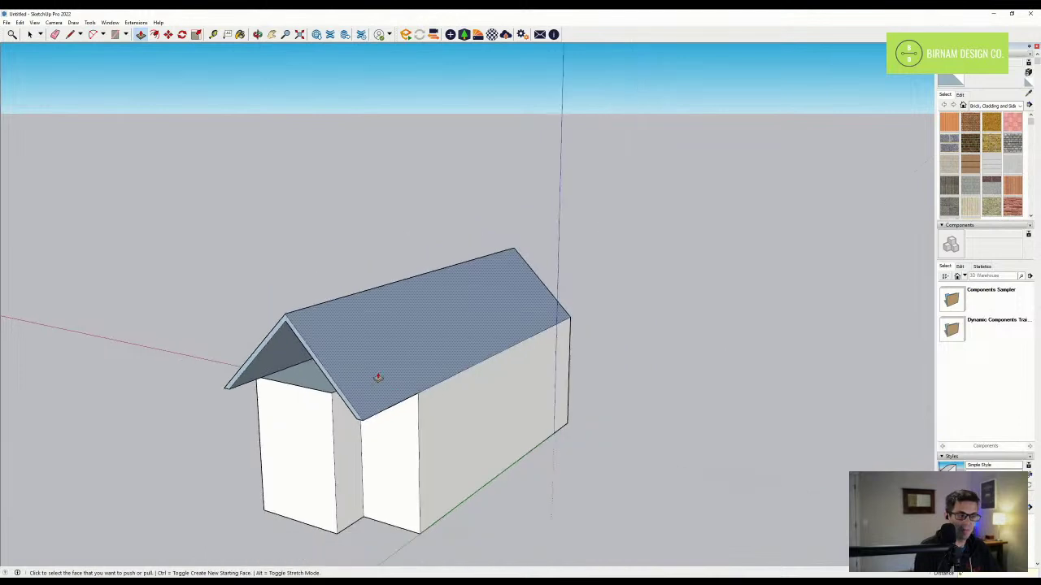
pyautogui.moveTo(378, 378); pyautogui.dragTo(387, 439, button='middle')
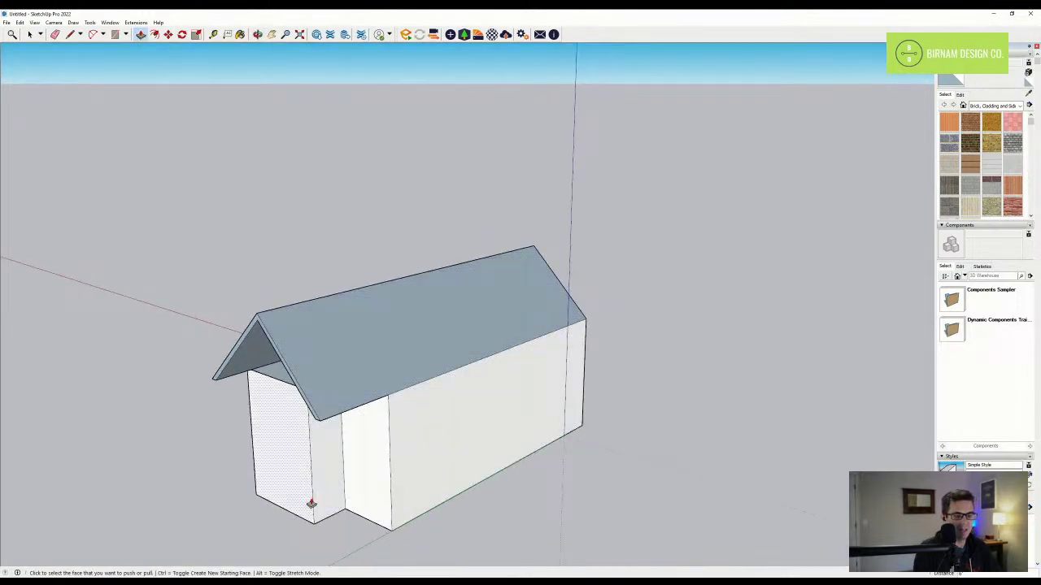
# - Draw guide lines from the front base of the right projecting wall and a horizontal floor line across that wall's inner face
pyautogui.moveTo(311, 504); pyautogui.dragTo(459, 480, button='middle')
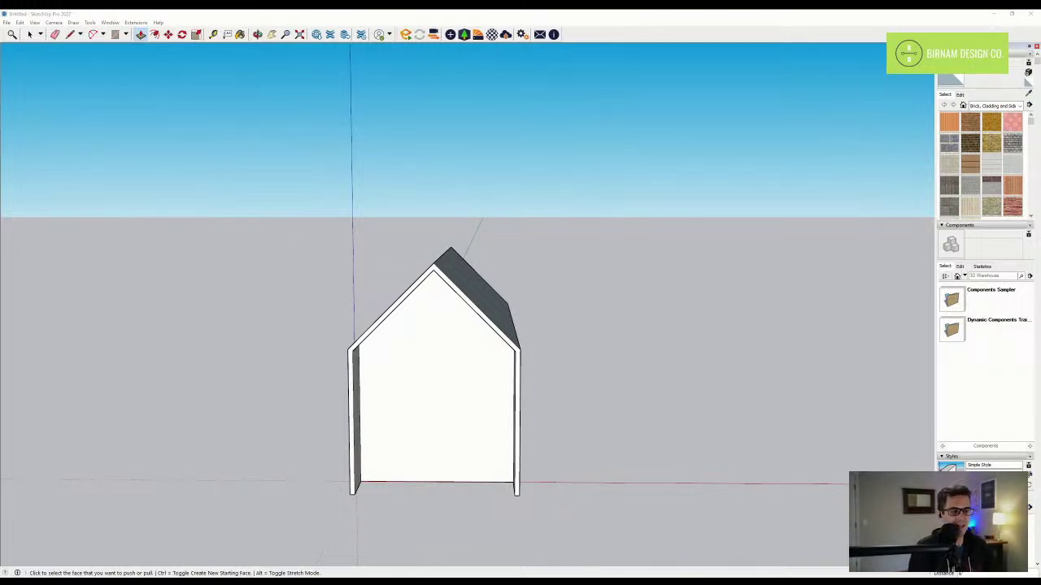
pyautogui.moveTo(382, 475); pyautogui.dragTo(330, 496, button='middle')
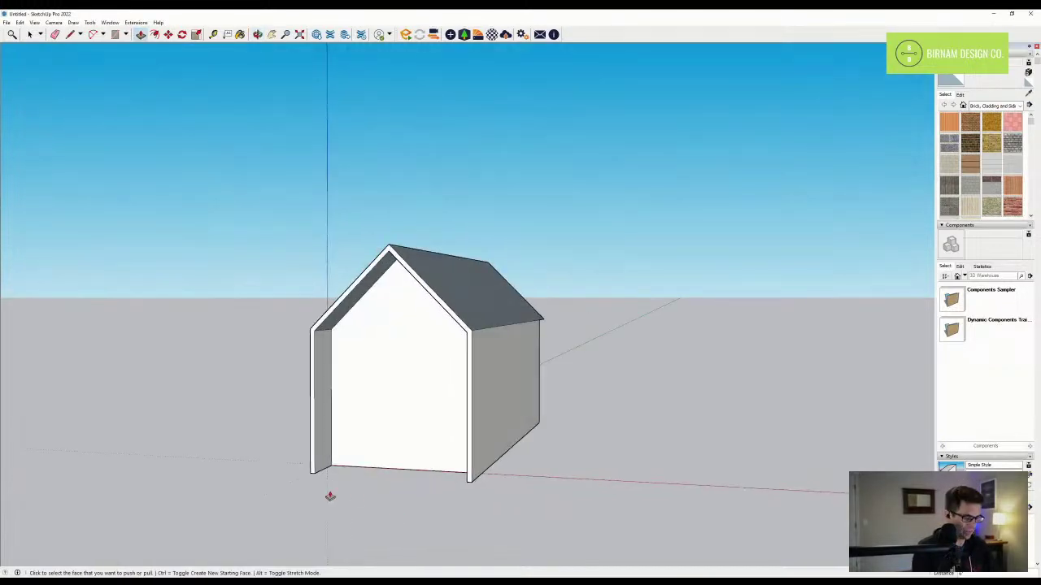
pyautogui.moveTo(427, 479); pyautogui.dragTo(492, 520, button='middle')
pyautogui.press('l')
pyautogui.scroll(2, 486, 490)
pyautogui.click(482, 488)
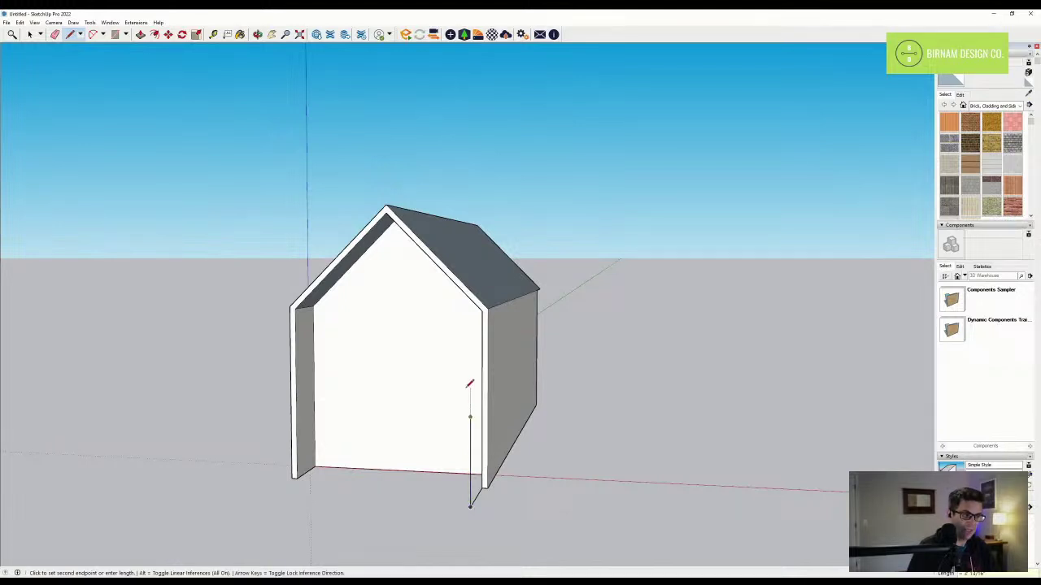
pyautogui.moveTo(460, 407); pyautogui.dragTo(558, 383, button='middle')
pyautogui.click(561, 389)
# - Erase the guide lines standing in front of the right projecting wall, keeping the floor line on its inner face
pyautogui.press('e')
pyautogui.click(614, 422)
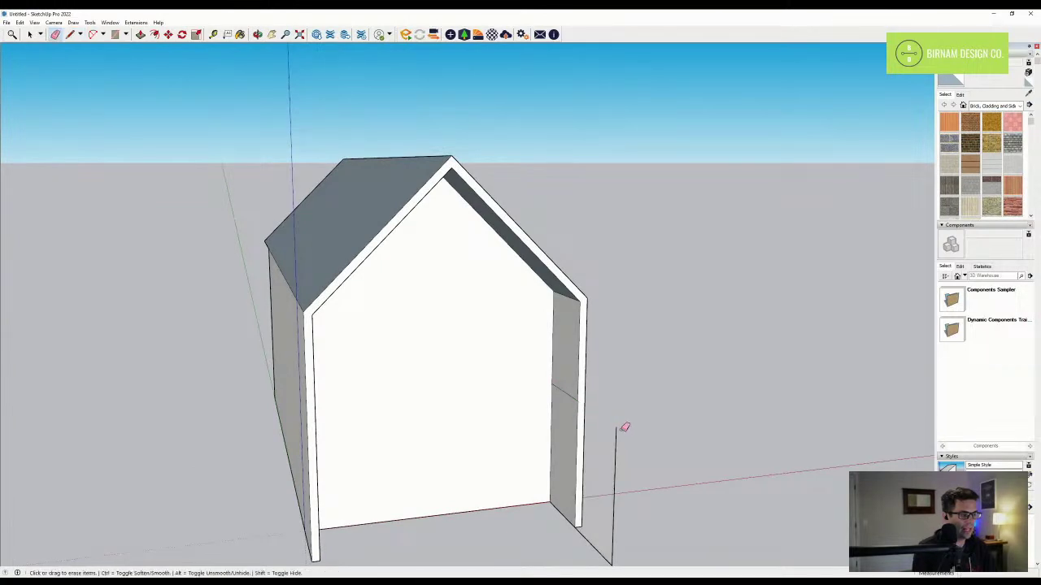
pyautogui.click(596, 548)
pyautogui.click(613, 555)
pyautogui.moveTo(608, 516); pyautogui.dragTo(622, 524, button='middle')
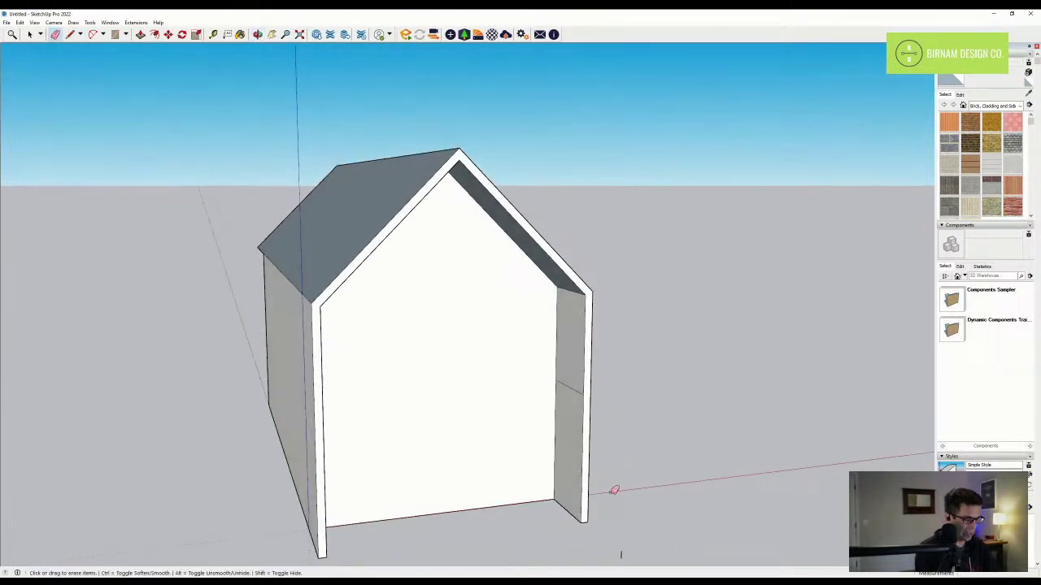
# - Outline the balcony floor's thickness on the right projecting wall's inner face and extrude the strip across to the opposite wall
pyautogui.scroll(-3, 622, 524)
pyautogui.scroll(1, 615, 527)
pyautogui.press('l')
pyautogui.scroll(4, 589, 443)
pyautogui.click(585, 388)
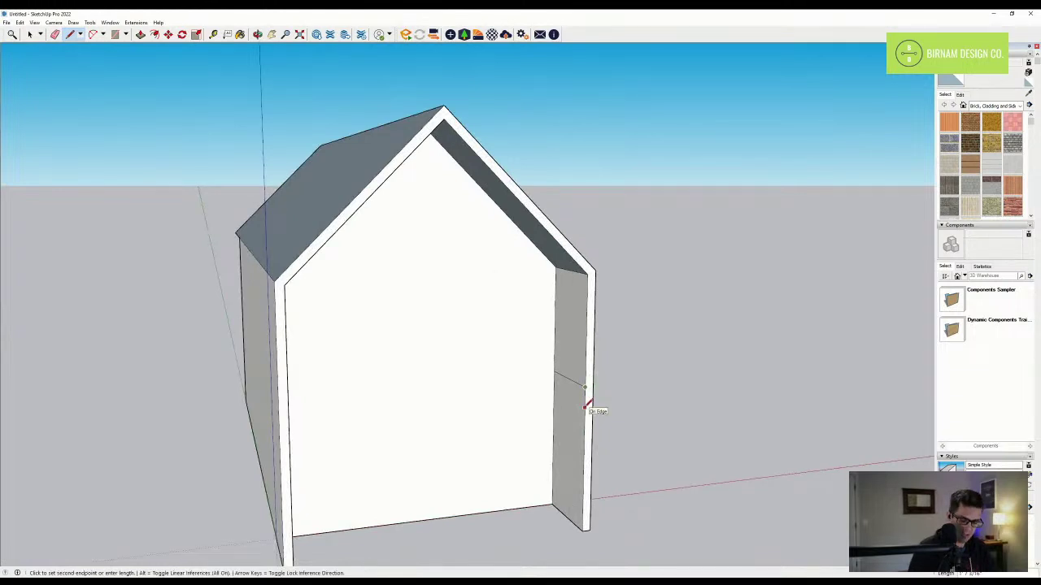
pyautogui.press('Escape')
pyautogui.moveTo(585, 394); pyautogui.dragTo(604, 371, button='middle')
pyautogui.press('p')
pyautogui.click(615, 379)
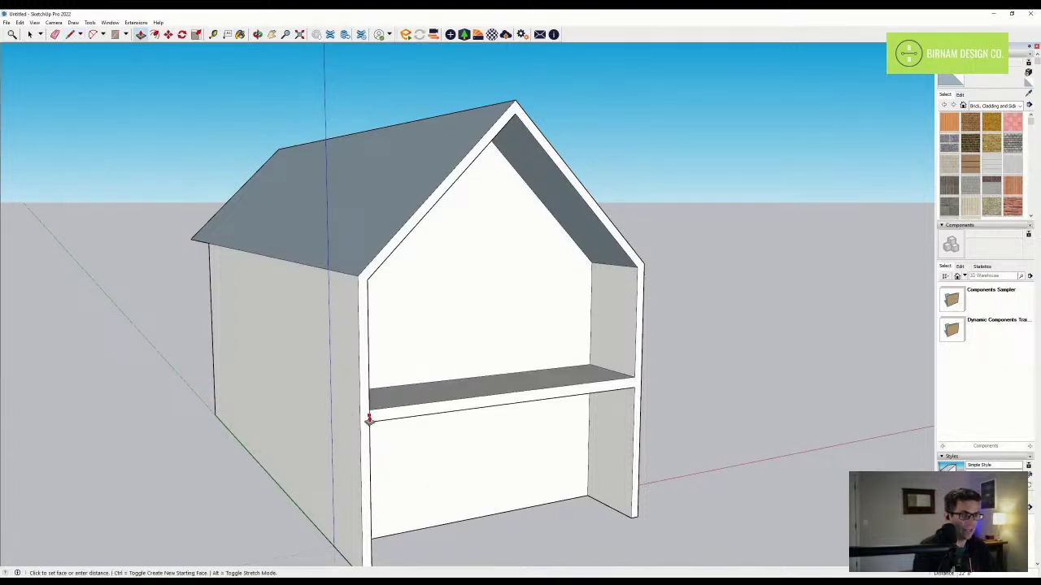
pyautogui.click(369, 422)
# - Separate the balcony slab's front face from the wall edge with a short line and push it back 4"
pyautogui.moveTo(479, 439); pyautogui.dragTo(332, 422, button='middle')
pyautogui.moveTo(523, 417)
pyautogui.mouseDown(button='middle')
pyautogui.moveTo(540, 397)
pyautogui.moveTo(574, 443)
pyautogui.mouseUp(button='middle')
pyautogui.press('l')
pyautogui.scroll(3, 538, 396)
pyautogui.click(507, 393)
pyautogui.click(506, 407)
pyautogui.scroll(2, 564, 421)
pyautogui.press('p')
pyautogui.click(562, 426)
pyautogui.click(563, 422)
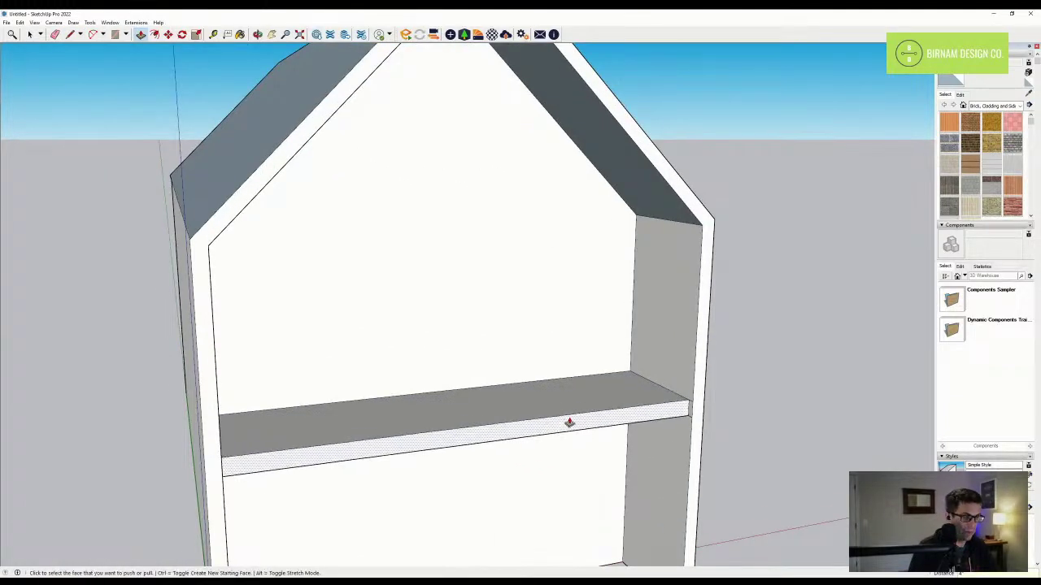
# - Clean up the leftover edges where both ends of the recessed balcony slab meet the projecting walls
pyautogui.scroll(4, 687, 407)
pyautogui.press('e')
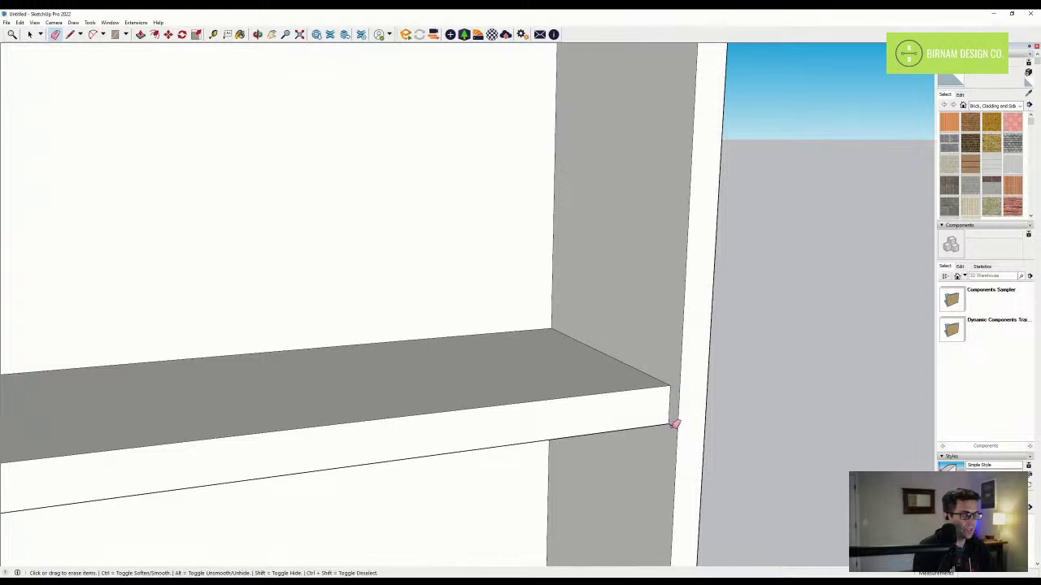
pyautogui.scroll(-5, 675, 414)
pyautogui.moveTo(672, 414); pyautogui.dragTo(285, 435, button='middle')
pyautogui.scroll(6, 76, 370)
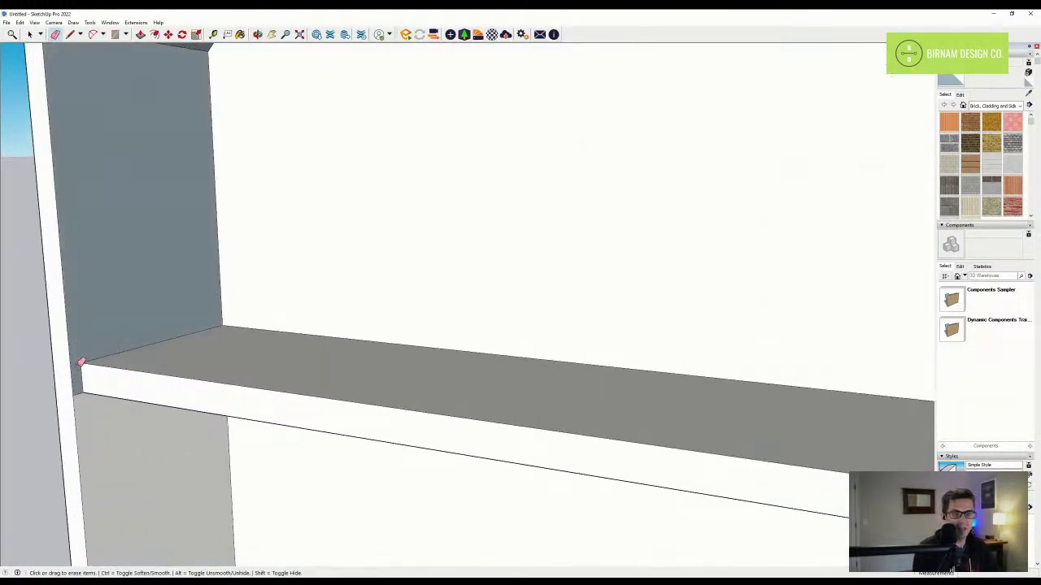
pyautogui.scroll(-5, 80, 389)
pyautogui.moveTo(162, 326)
pyautogui.mouseDown(button='middle')
pyautogui.moveTo(382, 420)
pyautogui.moveTo(472, 401)
pyautogui.moveTo(504, 467)
pyautogui.mouseUp(button='middle')
pyautogui.moveTo(521, 392)
pyautogui.mouseDown(button='middle')
pyautogui.moveTo(548, 446)
pyautogui.moveTo(491, 442)
pyautogui.moveTo(509, 437)
pyautogui.mouseUp(button='middle')
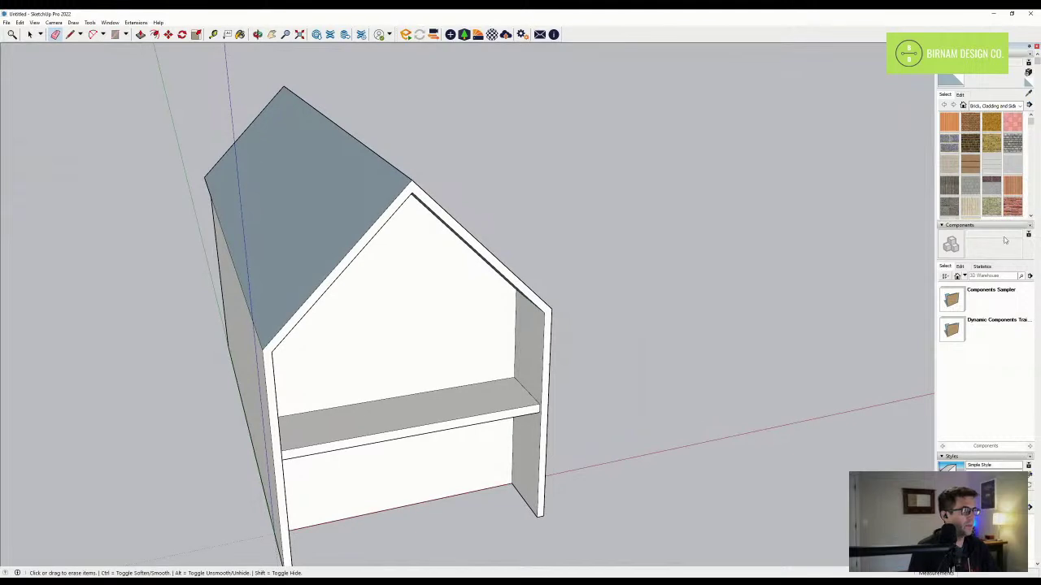
# - Search the 3D Warehouse components for "horizontal railing"
pyautogui.click(994, 276)
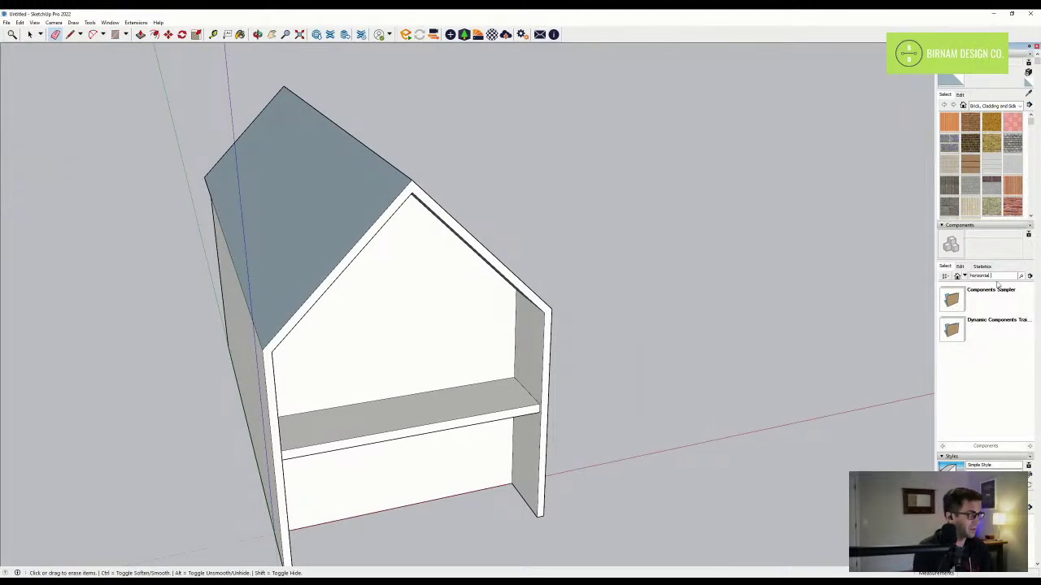
pyautogui.press('Return')
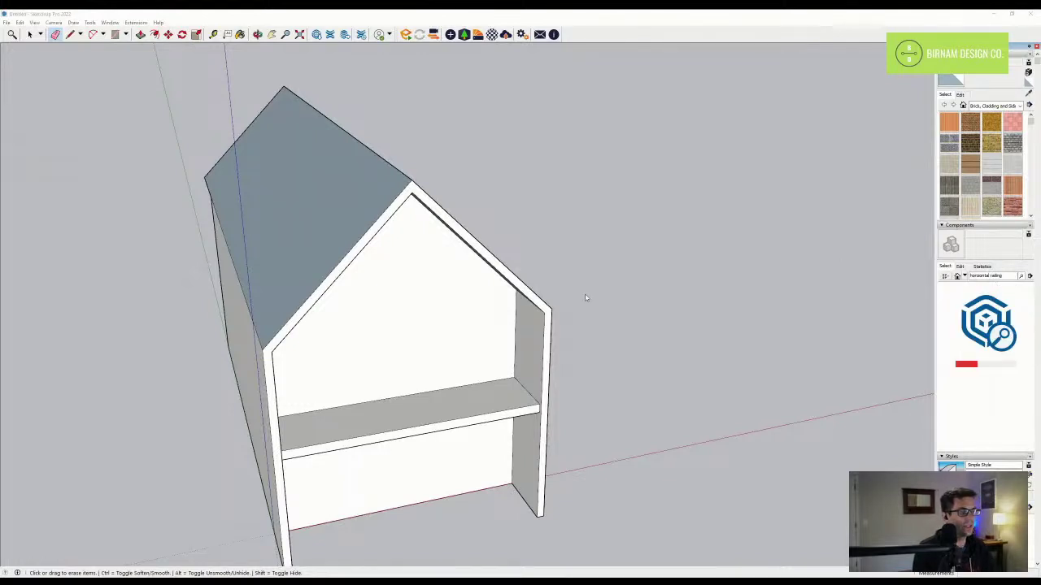
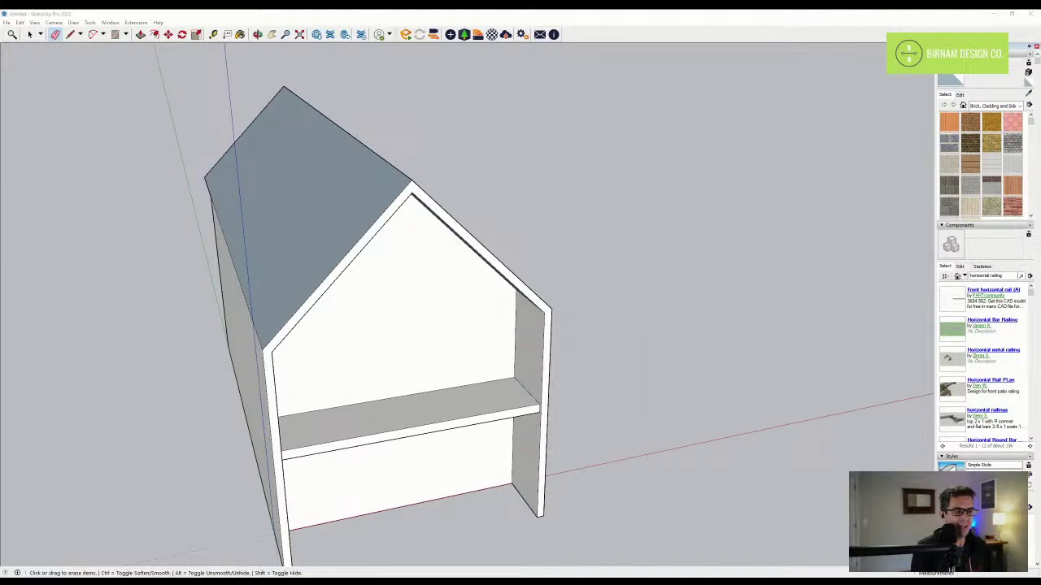
pyautogui.click(696, 247)
# - Draw a closed rectangle on the ground against the left side wall, toward the rear of the house
pyautogui.moveTo(411, 419)
pyautogui.mouseDown(button='middle')
pyautogui.moveTo(478, 357)
pyautogui.moveTo(496, 386)
pyautogui.mouseUp(button='middle')
pyautogui.press('l')
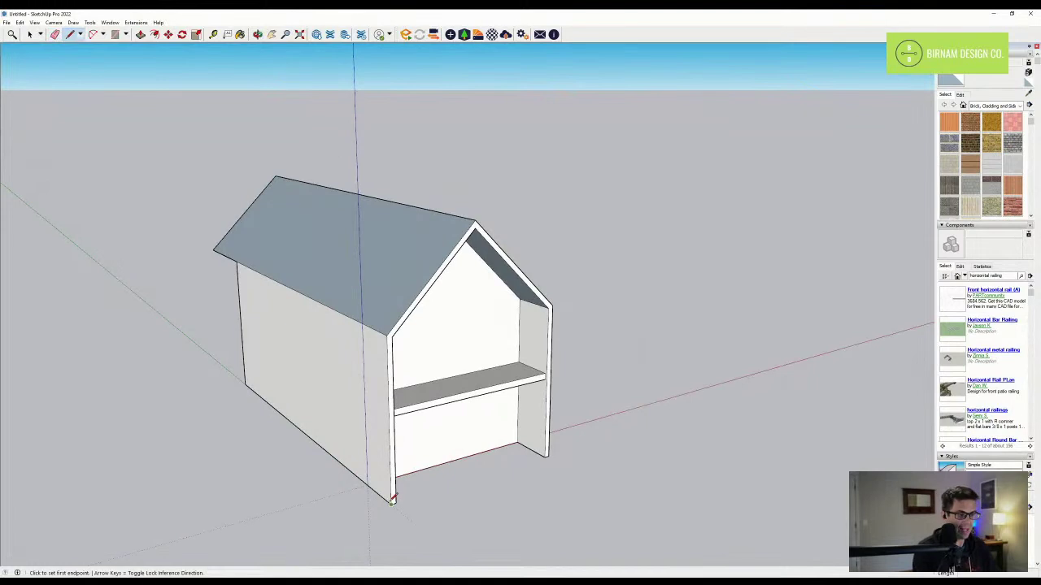
pyautogui.click(392, 500)
pyautogui.click(362, 479)
pyautogui.scroll(-1, 303, 429)
pyautogui.click(295, 425)
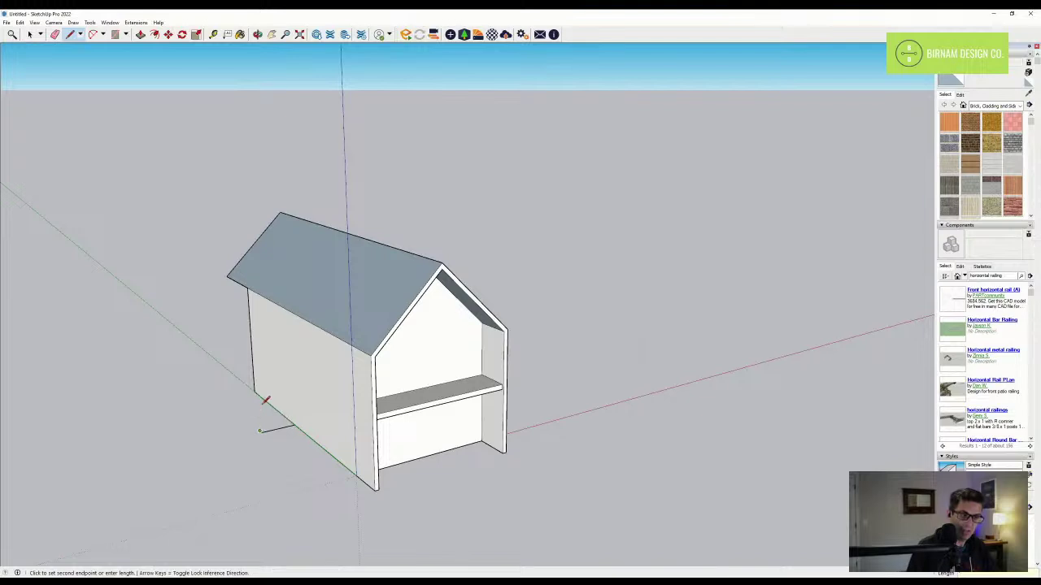
pyautogui.click(261, 415)
pyautogui.click(262, 431)
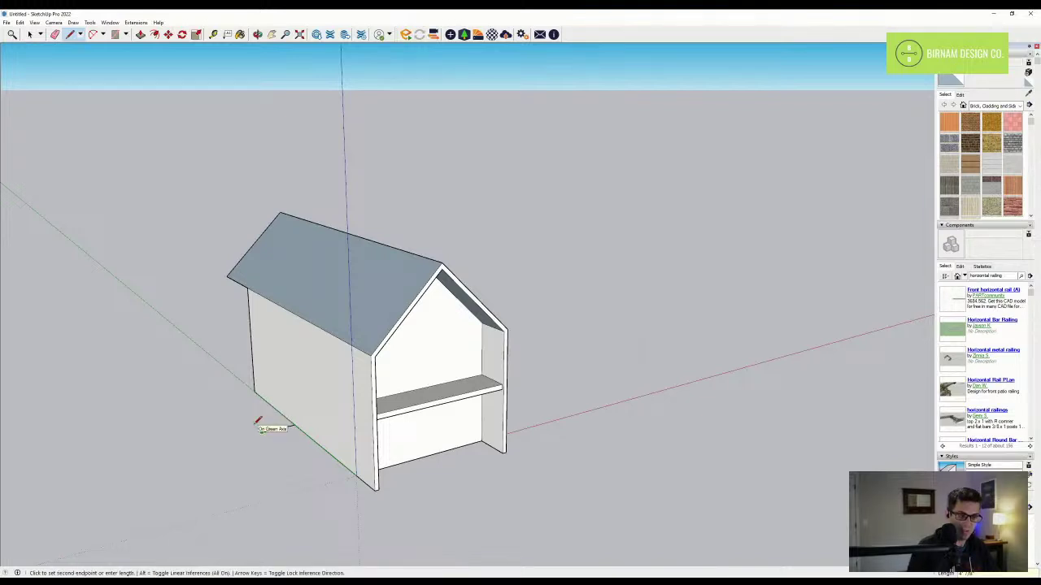
pyautogui.press('Return')
pyautogui.click(270, 405)
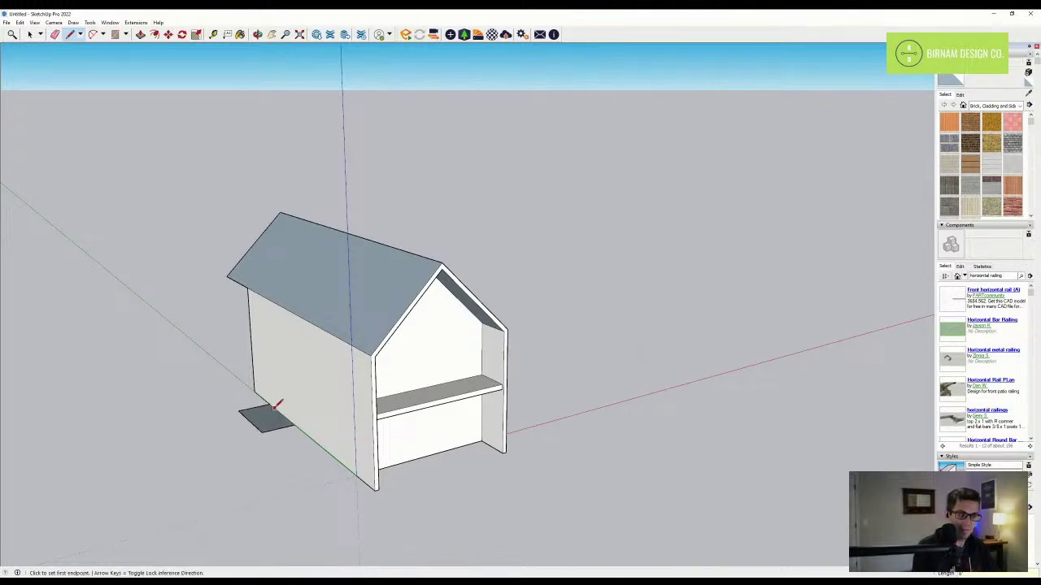
# - Extrude the ground rectangle beside the left wall up 4" as a thin base slab
pyautogui.scroll(2, 274, 408)
pyautogui.press('p')
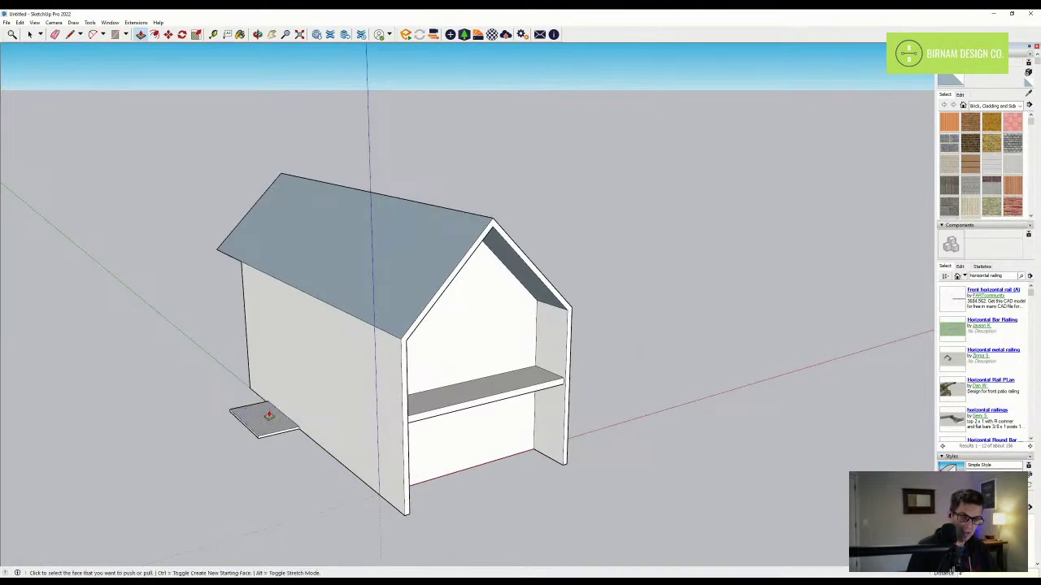
pyautogui.press('Return')
# - Extrude a new volume from the base slab's top up to the underside level of the front balcony floor
pyautogui.moveTo(298, 439); pyautogui.dragTo(311, 430, button='middle')
pyautogui.press('ctrl')
pyautogui.click(260, 425)
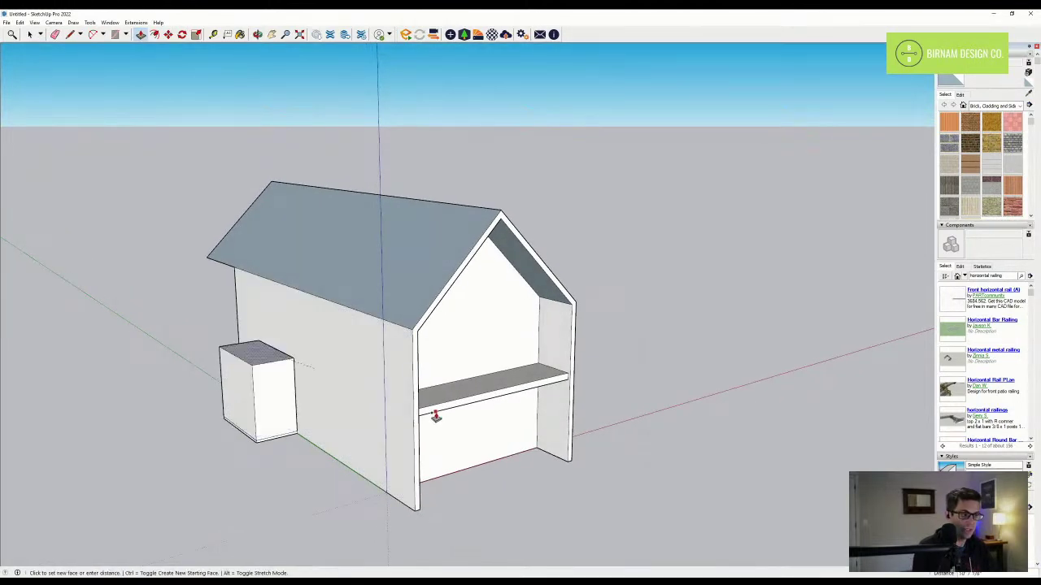
pyautogui.press('e')
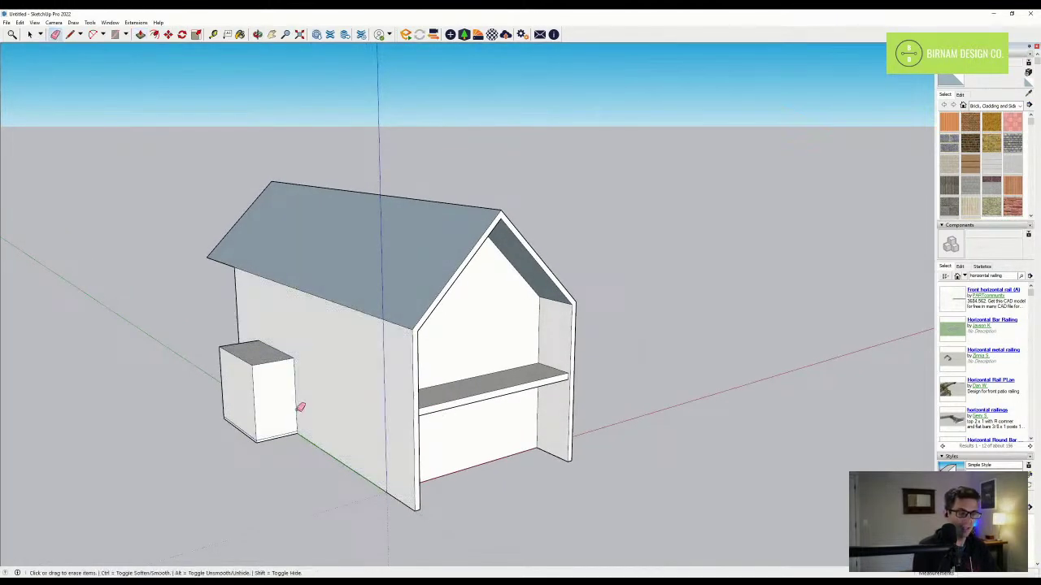
# - Erase the upright edges of the volume beside the left wall, leaving only its top face above the base slab
pyautogui.click(294, 406)
pyautogui.click(254, 400)
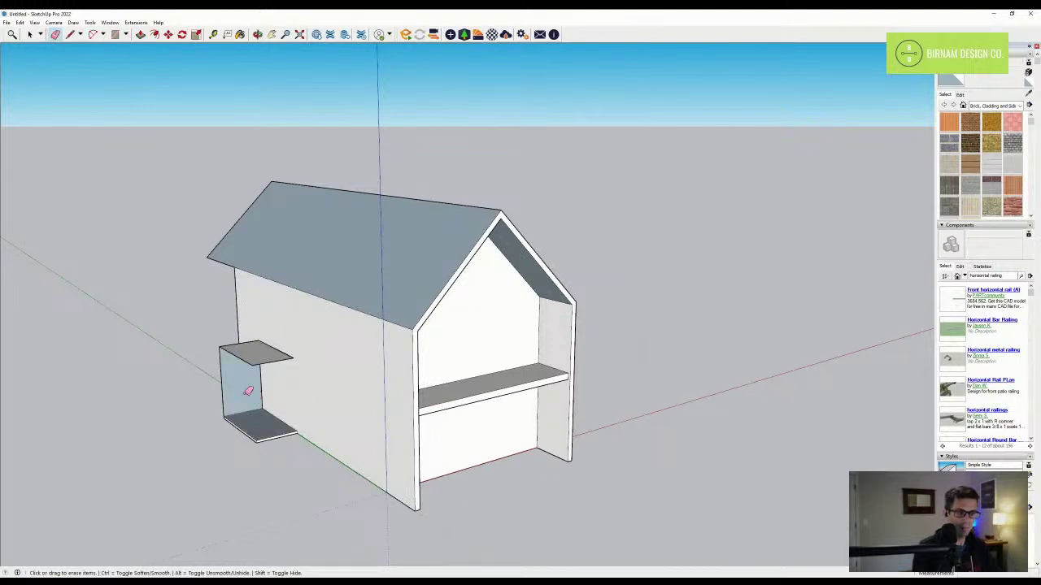
pyautogui.click(222, 376)
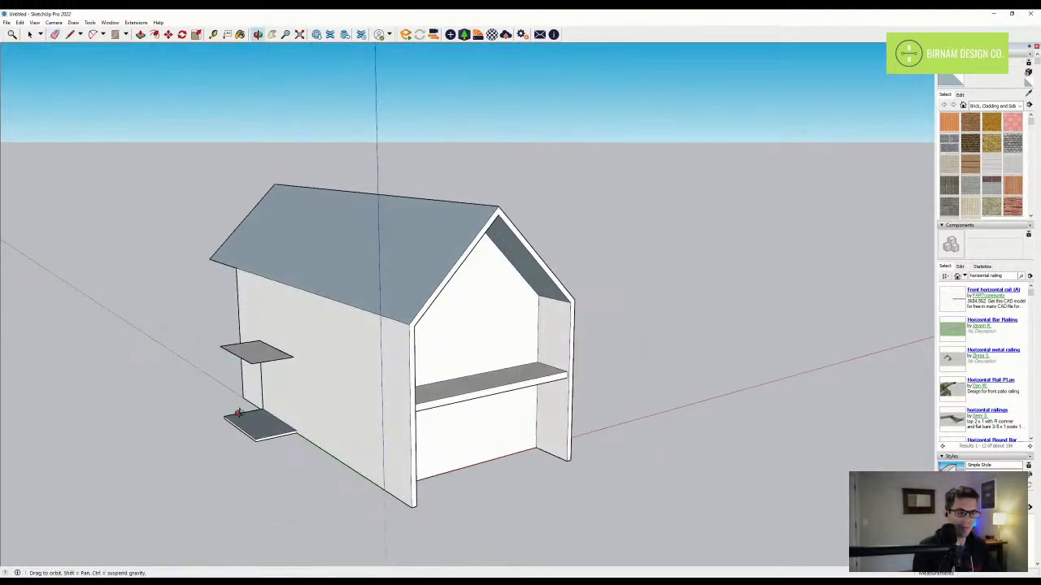
pyautogui.scroll(5, 267, 379)
pyautogui.click(264, 372)
pyautogui.scroll(-8, 288, 423)
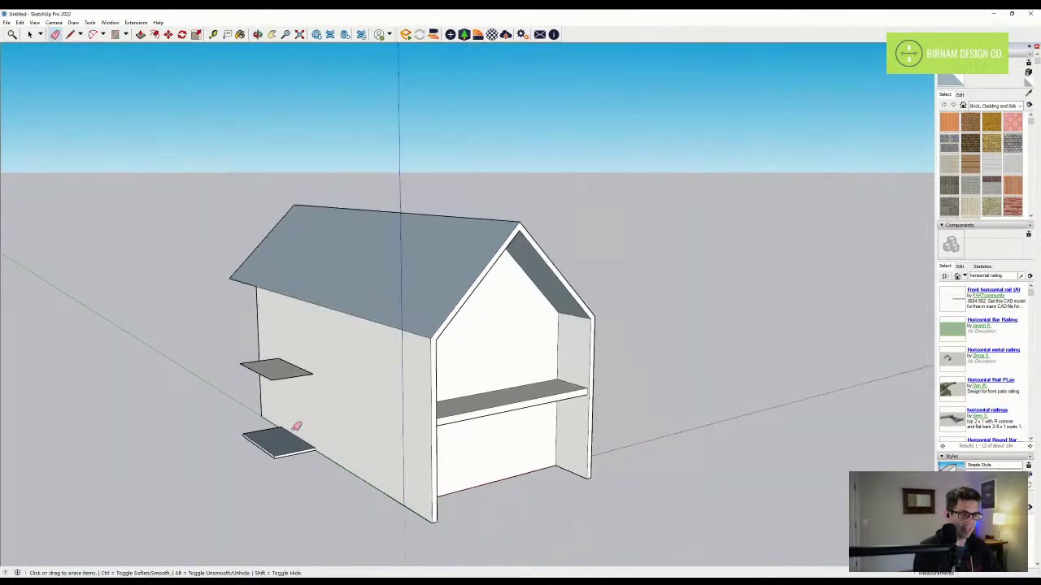
# - Draw a sloped canopy line from beyond the floating face's outer front corner up to the side wall
pyautogui.moveTo(416, 379)
pyautogui.mouseDown(button='middle')
pyautogui.moveTo(314, 365)
pyautogui.moveTo(332, 392)
pyautogui.mouseUp(button='middle')
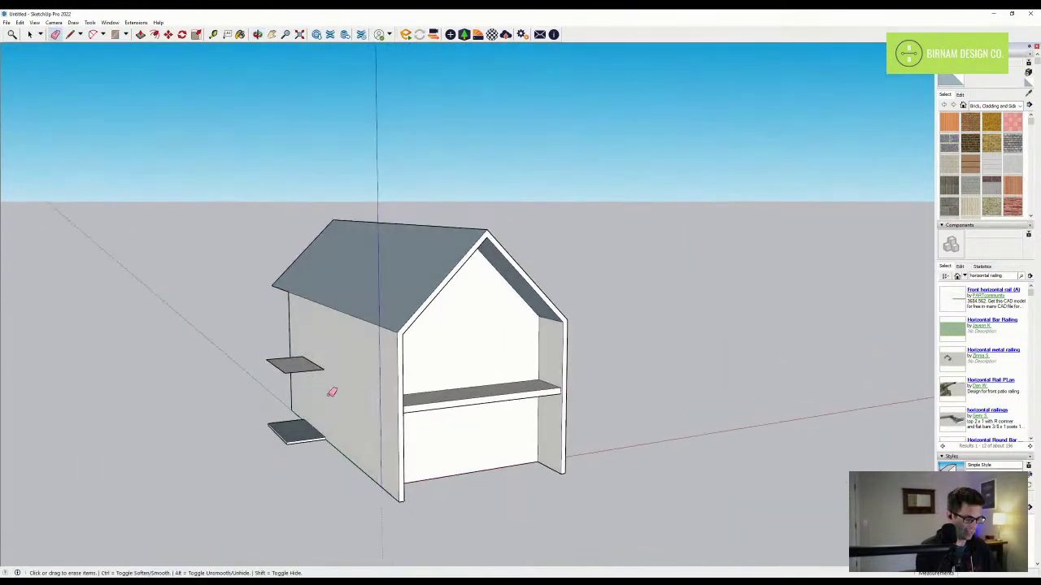
pyautogui.press('l')
pyautogui.scroll(4, 287, 369)
pyautogui.click(287, 373)
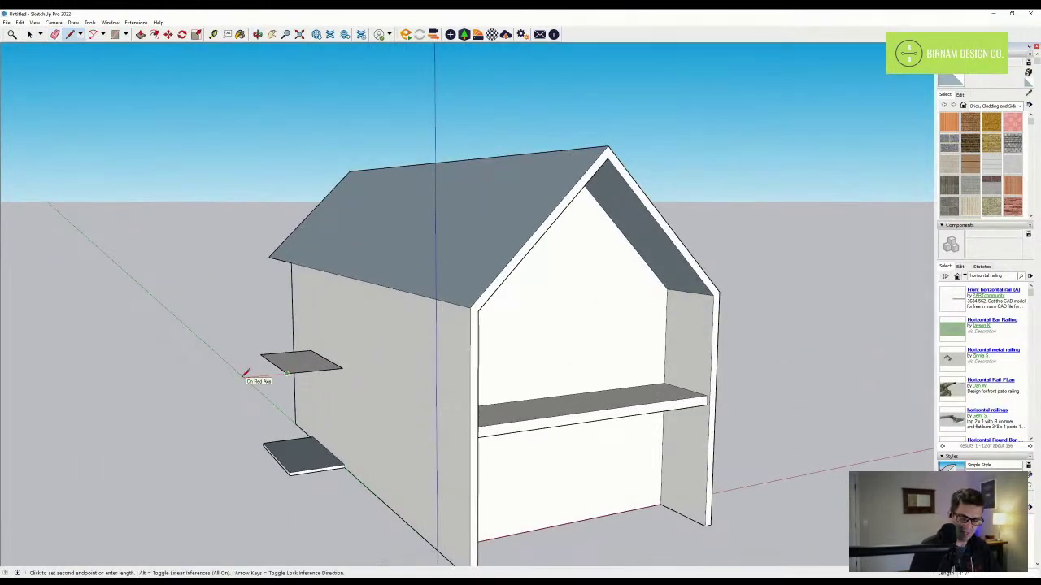
pyautogui.scroll(4, 281, 376)
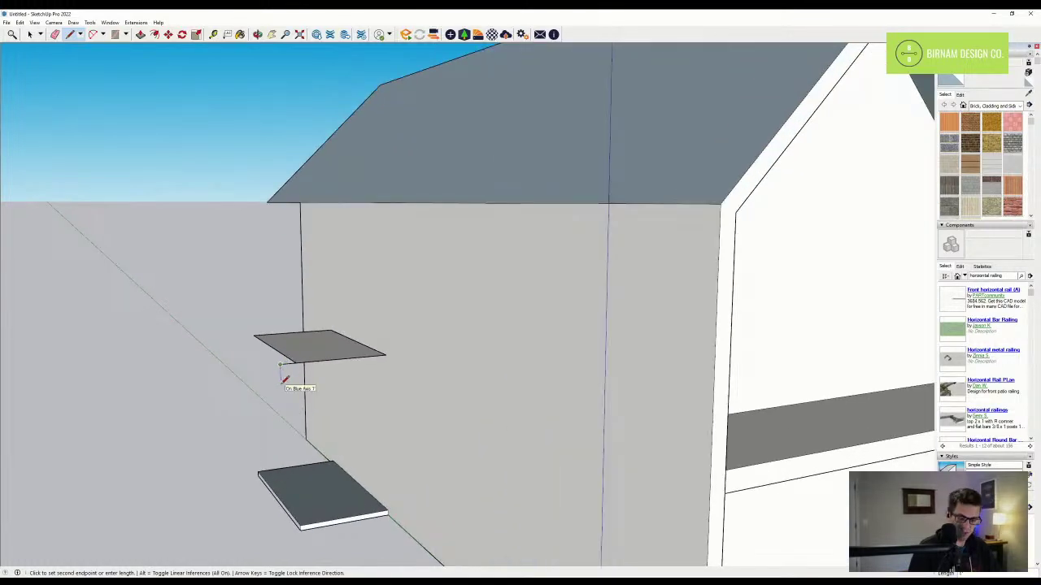
pyautogui.press('Escape')
pyautogui.press('e')
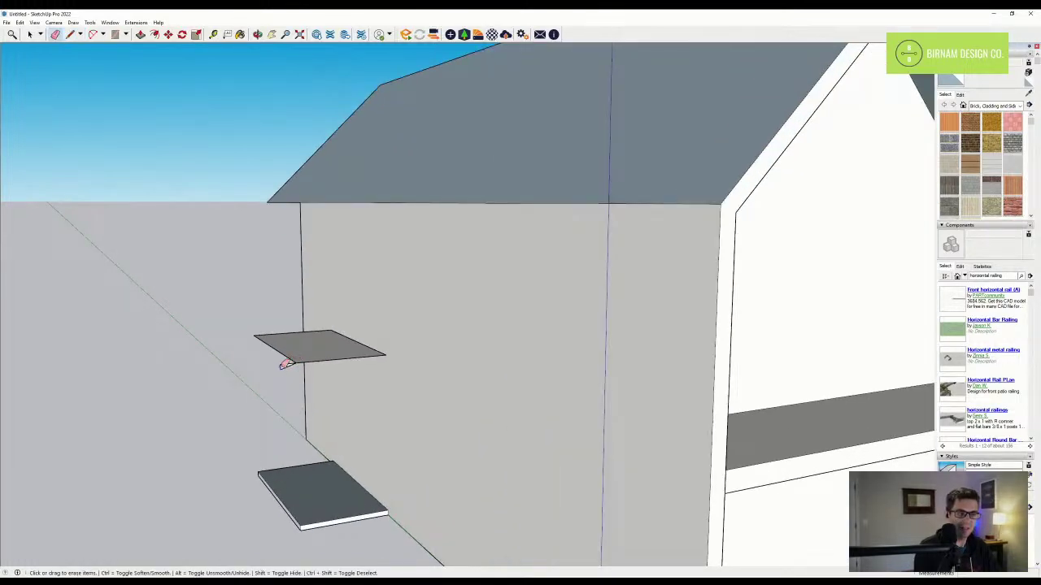
pyautogui.scroll(-4, 287, 363)
pyautogui.press('l')
pyautogui.click(292, 373)
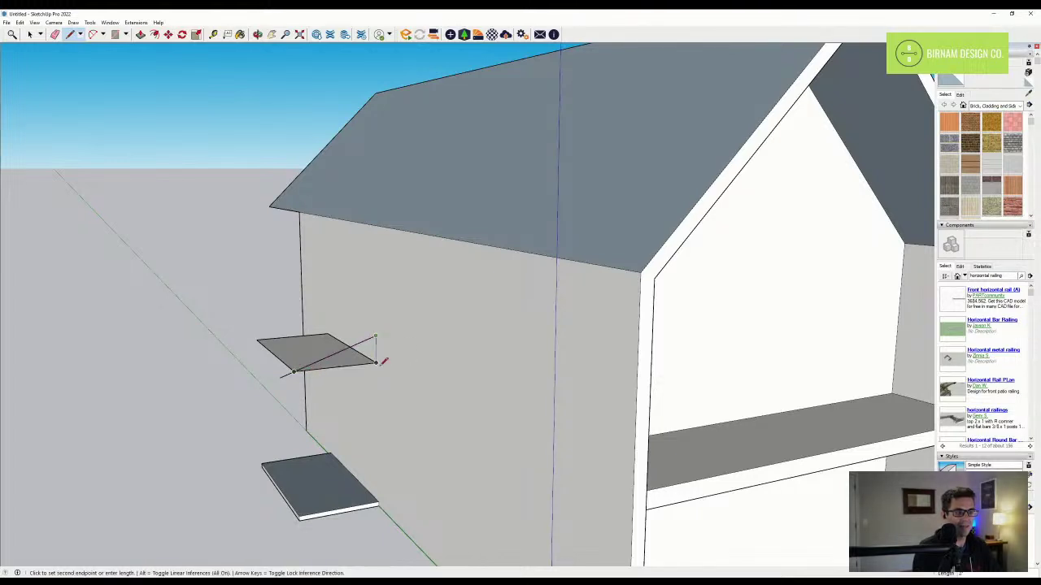
pyautogui.click(375, 361)
# - Erase the floating flat face's front and wall-side edges and the vertical helper line at the wall
pyautogui.press('e')
pyautogui.click(357, 365)
pyautogui.click(369, 358)
pyautogui.click(376, 355)
# - Draw a parallel line below the sloped canopy line and close both ends into a thin roof profile
pyautogui.press('l')
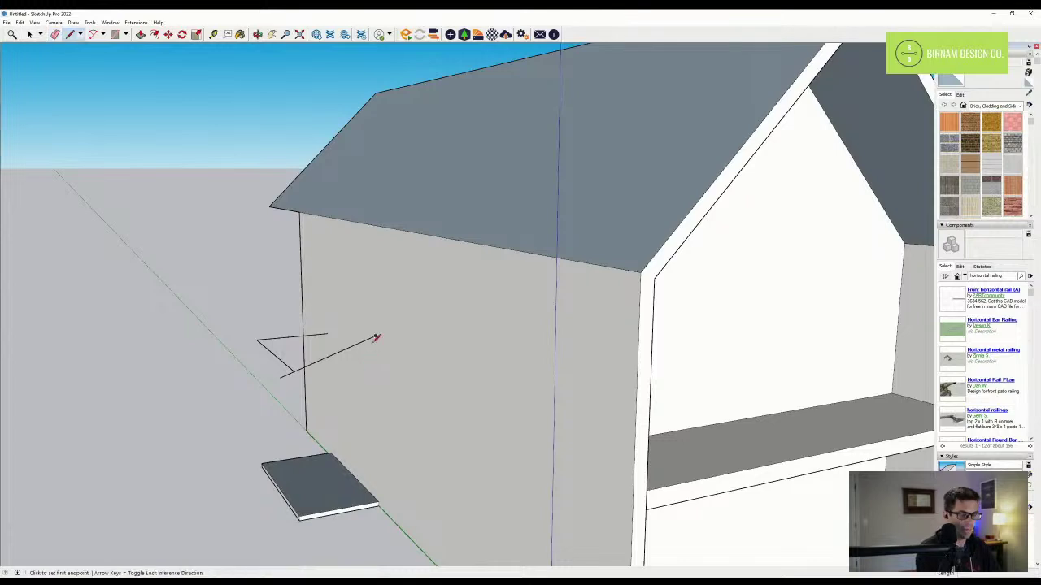
pyautogui.click(375, 335)
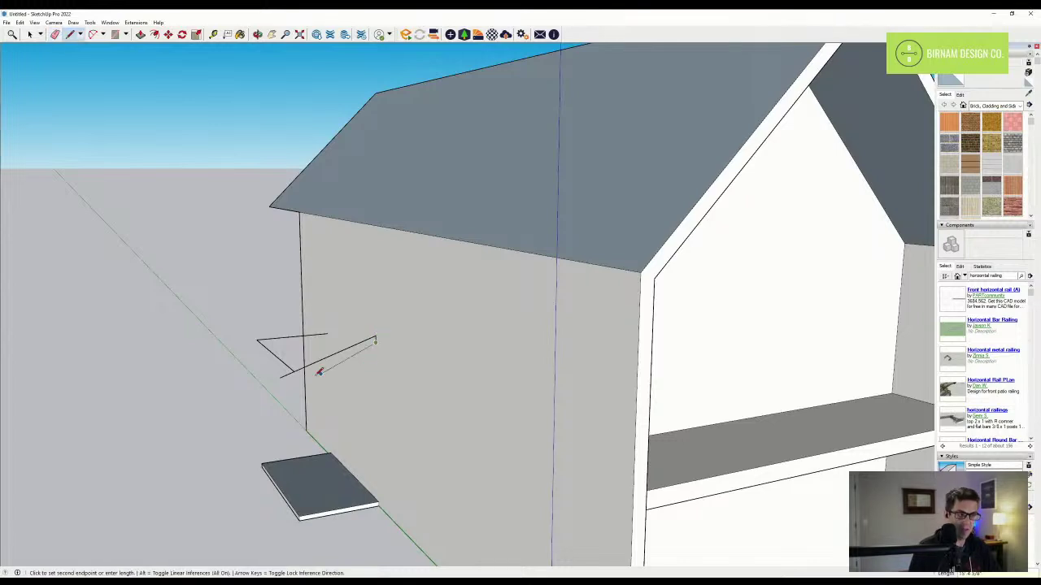
pyautogui.click(280, 382)
pyautogui.click(378, 340)
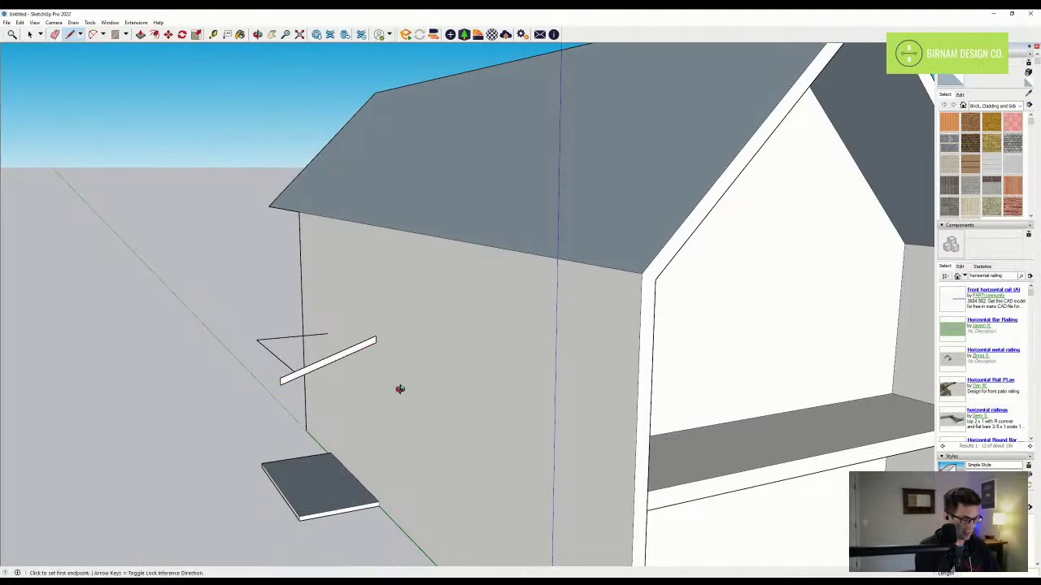
# - Extrude the sloped roof profile forward to form a short front overhang
pyautogui.moveTo(400, 388); pyautogui.dragTo(449, 389, button='middle')
pyautogui.press('p')
pyautogui.scroll(1, 349, 370)
pyautogui.click(348, 370)
pyautogui.click(361, 385)
# - Erase the leftover edges of the flat face behind the sloped canopy strip
pyautogui.moveTo(260, 398); pyautogui.dragTo(621, 428, button='middle')
pyautogui.press('e')
pyautogui.scroll(1, 632, 398)
pyautogui.click(526, 411)
pyautogui.click(411, 404)
pyautogui.scroll(-5, 455, 414)
# - Extrude the canopy's rear face back to the base slab's rear edge, plus a further extension of 1
pyautogui.press('p')
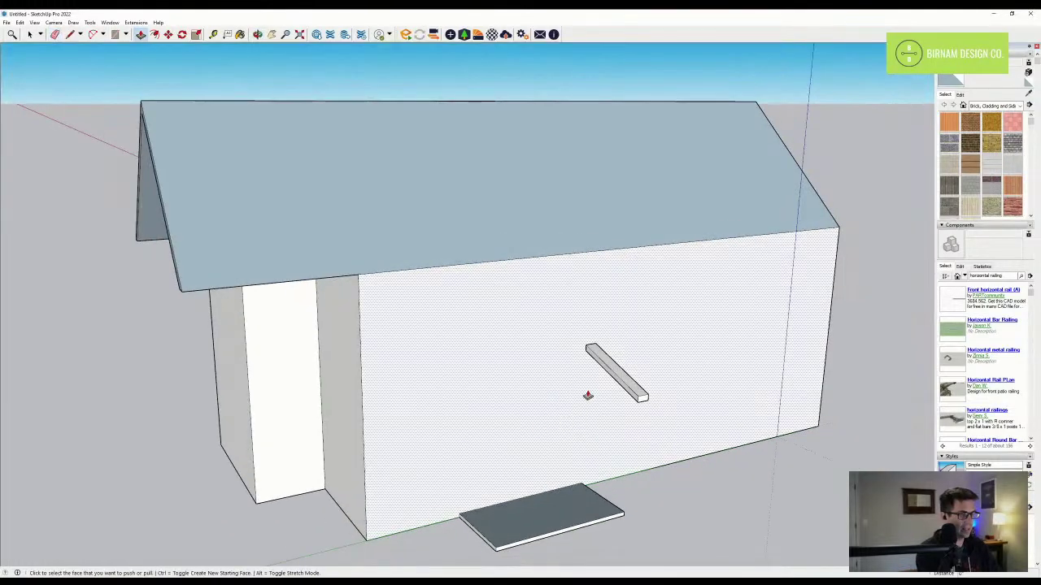
pyautogui.click(610, 381)
pyautogui.keyDown('shift'); pyautogui.moveTo(506, 553); pyautogui.dragTo(507, 536, button='middle'); pyautogui.keyUp('shift')
pyautogui.click(496, 533)
pyautogui.click(484, 389)
pyautogui.write('1')
pyautogui.press('Return')
# - Draw a small square post footprint on the base slab's outer front corner
pyautogui.moveTo(764, 405); pyautogui.dragTo(411, 432, button='middle')
pyautogui.moveTo(681, 424); pyautogui.dragTo(332, 481, button='middle')
pyautogui.press('l')
pyautogui.scroll(5, 332, 432)
pyautogui.click(333, 450)
pyautogui.press('Escape')
pyautogui.click(350, 447)
pyautogui.click(342, 443)
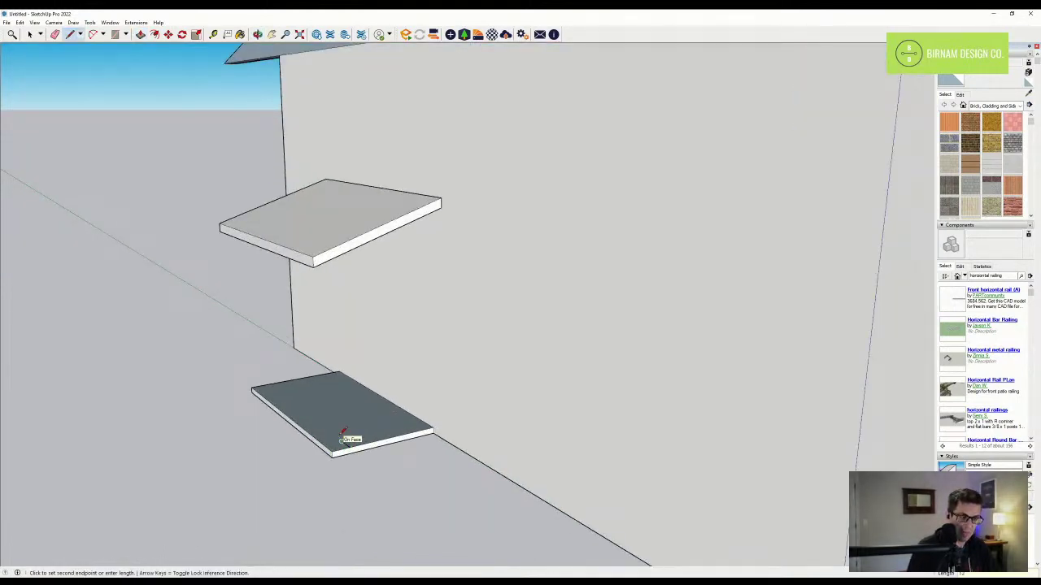
pyautogui.click(326, 446)
pyautogui.moveTo(341, 452); pyautogui.dragTo(334, 447, button='middle')
# - Extrude the corner post footprint up to the canopy's lower front corner
pyautogui.press('p')
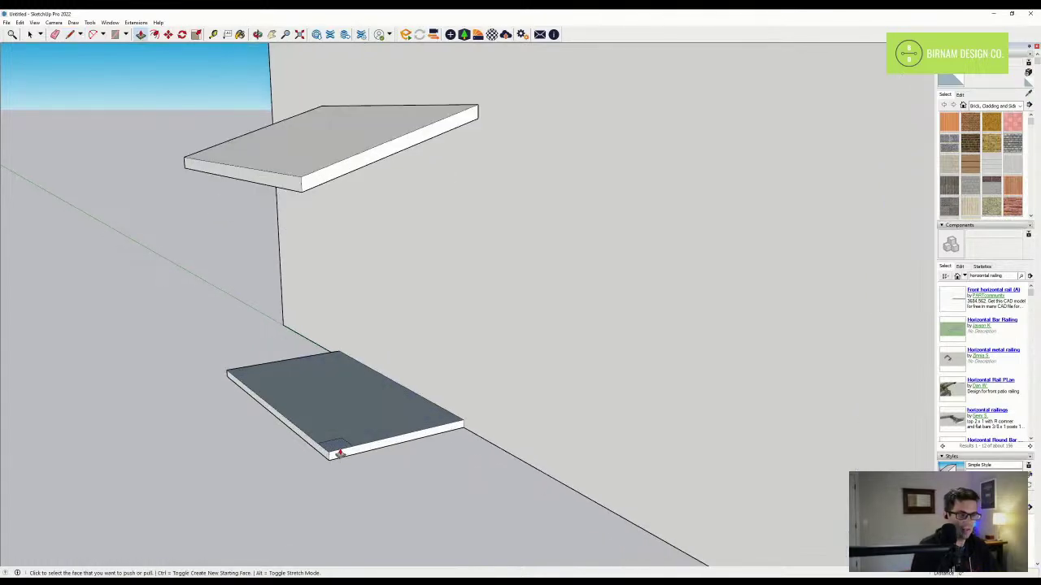
pyautogui.click(335, 445)
pyautogui.click(309, 198)
# - Close the gap between the post's top and the canopy's sloping underside with lines, and clean up the seam edges
pyautogui.moveTo(309, 198); pyautogui.dragTo(290, 252, button='middle')
pyautogui.scroll(3, 305, 183)
pyautogui.moveTo(347, 179); pyautogui.dragTo(347, 146, button='middle')
pyautogui.press('l')
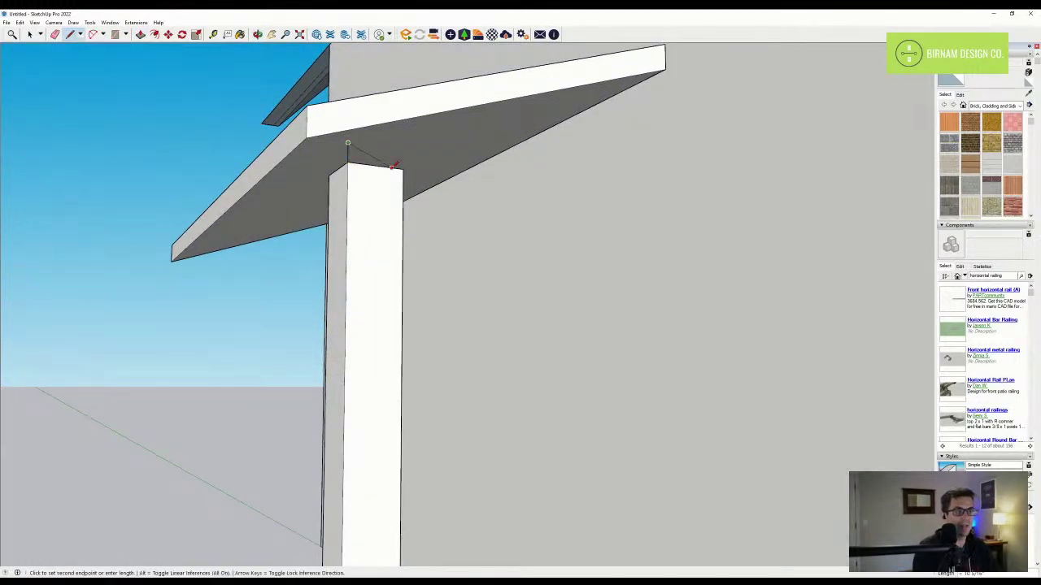
pyautogui.click(402, 169)
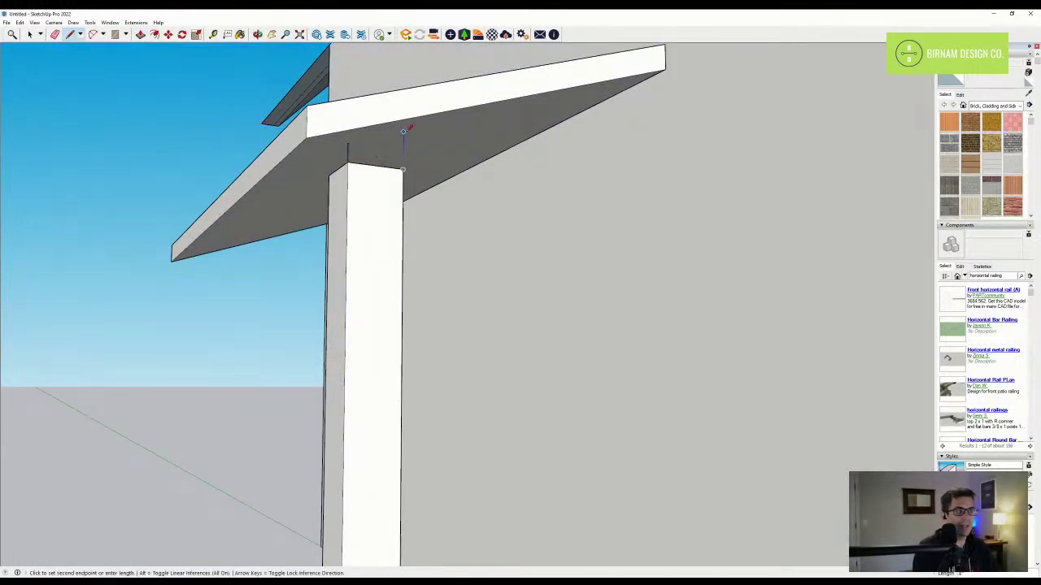
pyautogui.click(342, 145)
pyautogui.click(329, 157)
pyautogui.moveTo(330, 157); pyautogui.dragTo(412, 185, button='middle')
pyautogui.click(371, 193)
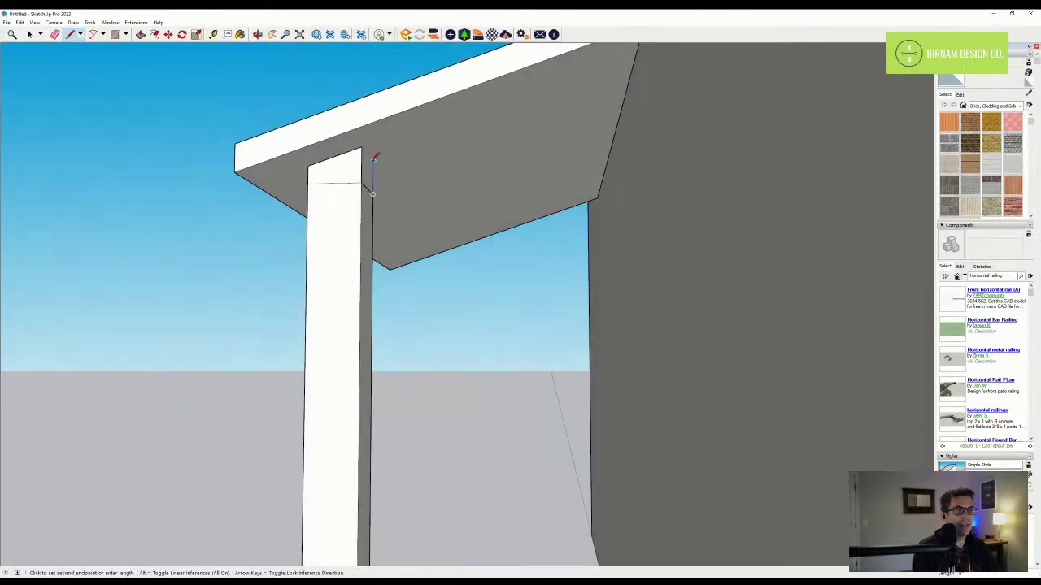
pyautogui.click(368, 144)
pyautogui.moveTo(344, 173)
pyautogui.mouseDown(button='middle')
pyautogui.moveTo(516, 185)
pyautogui.moveTo(288, 203)
pyautogui.moveTo(518, 220)
pyautogui.moveTo(241, 241)
pyautogui.moveTo(70, 168)
pyautogui.moveTo(83, 154)
pyautogui.moveTo(163, 203)
pyautogui.moveTo(560, 263)
pyautogui.moveTo(174, 203)
pyautogui.moveTo(295, 204)
pyautogui.mouseUp(button='middle')
pyautogui.press('e')
pyautogui.scroll(-6, 398, 228)
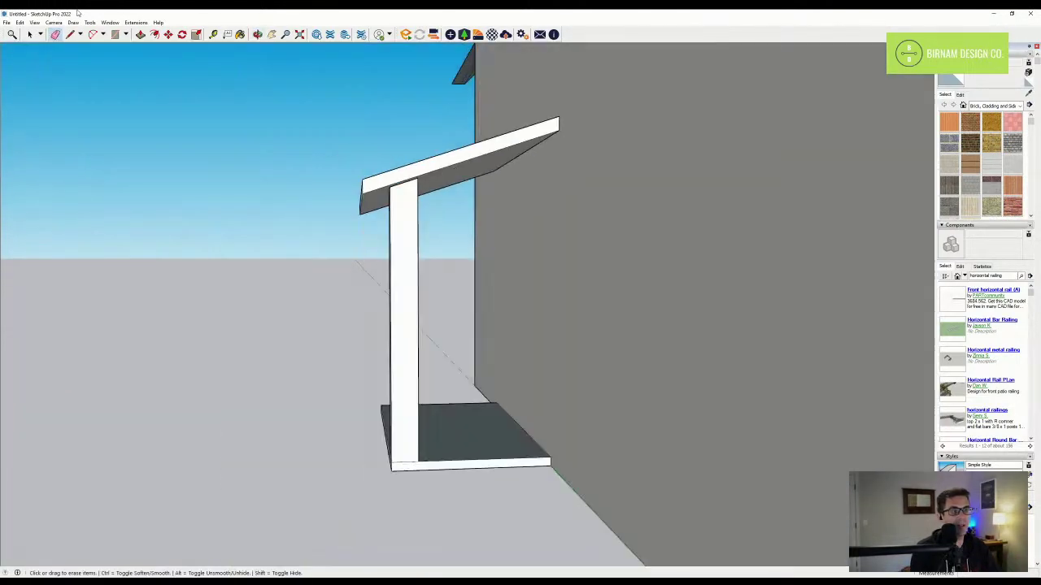
# - Copy the front post to the base slab's outer rear corner
pyautogui.press('space')
pyautogui.moveTo(424, 294); pyautogui.dragTo(311, 304)
pyautogui.moveTo(311, 304); pyautogui.dragTo(524, 510, button='middle')
pyautogui.press('m')
pyautogui.press('ctrl')
pyautogui.moveTo(524, 511); pyautogui.dragTo(397, 420)
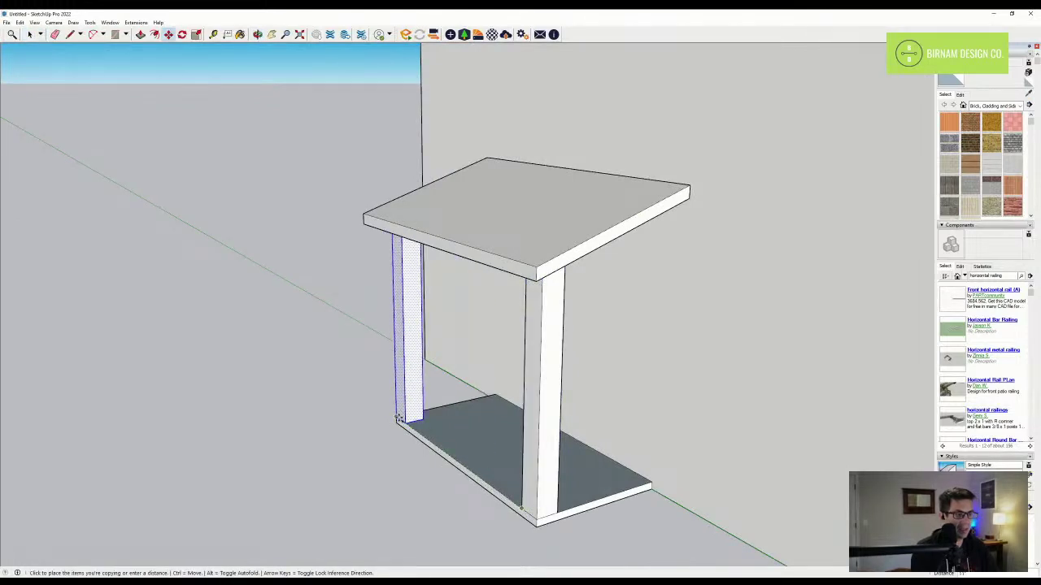
# - Draw a sloped beam profile under the canopy, running from the front post's top to the canopy's wall end
pyautogui.moveTo(397, 419); pyautogui.dragTo(318, 348, button='middle')
pyautogui.scroll(-3, 372, 374)
pyautogui.scroll(-5, 372, 374)
pyautogui.moveTo(290, 290); pyautogui.dragTo(387, 246, button='middle')
pyautogui.scroll(3, 394, 311)
pyautogui.scroll(5, 383, 292)
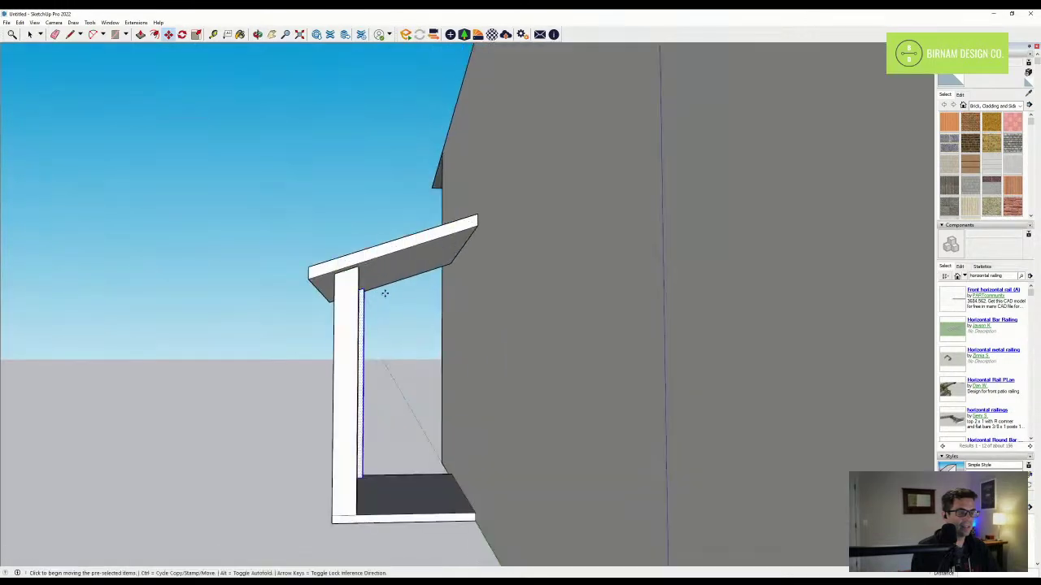
pyautogui.moveTo(381, 281); pyautogui.dragTo(332, 290, button='middle')
pyautogui.press('l')
pyautogui.scroll(5, 382, 313)
pyautogui.click(309, 282)
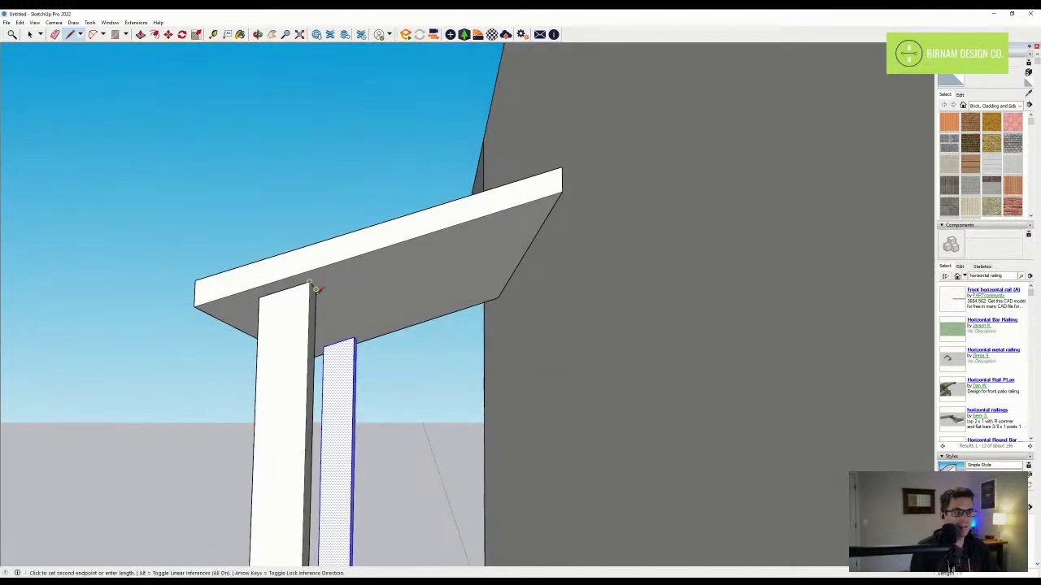
pyautogui.click(310, 312)
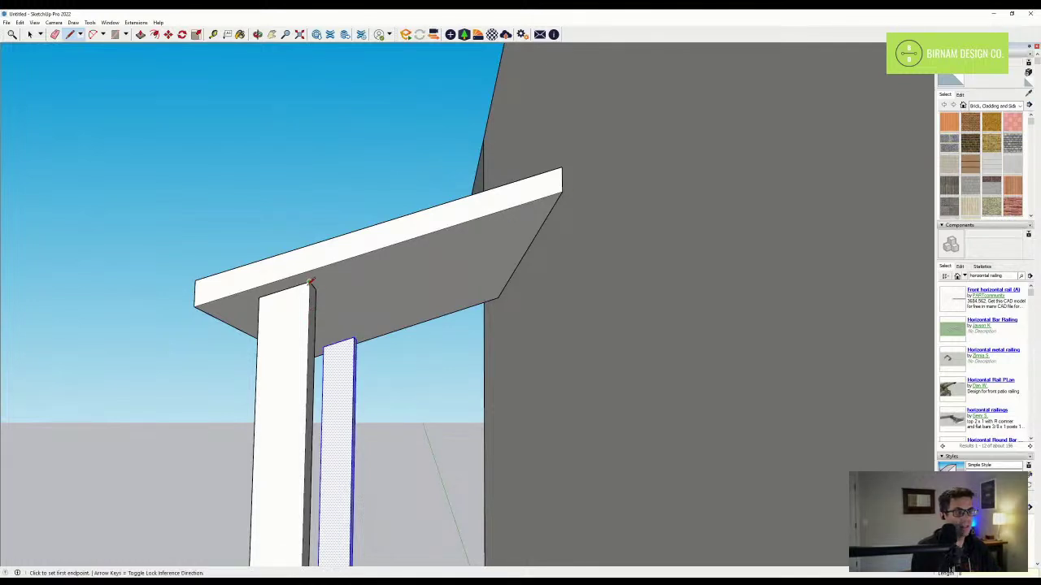
pyautogui.click(312, 283)
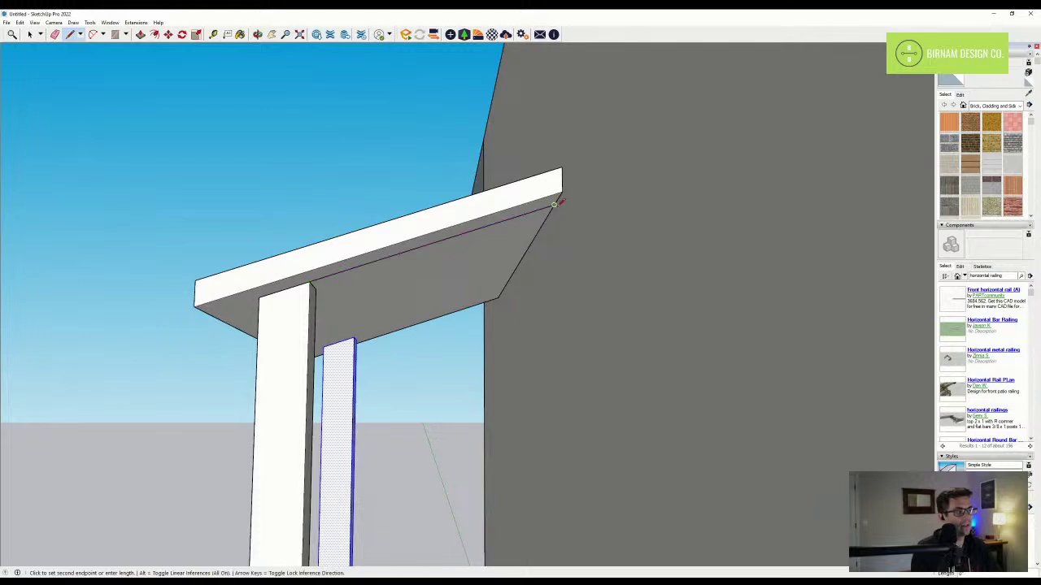
pyautogui.click(554, 236)
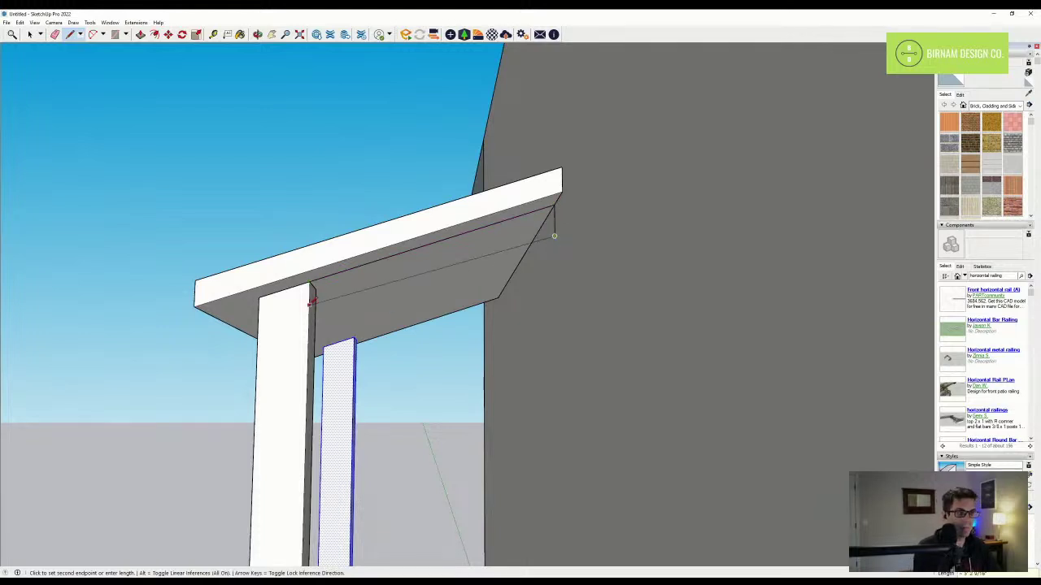
pyautogui.click(309, 314)
# - Extrude the beam profile inward beneath the canopy and erase the stray edges at its wall end
pyautogui.moveTo(525, 239); pyautogui.dragTo(579, 230, button='middle')
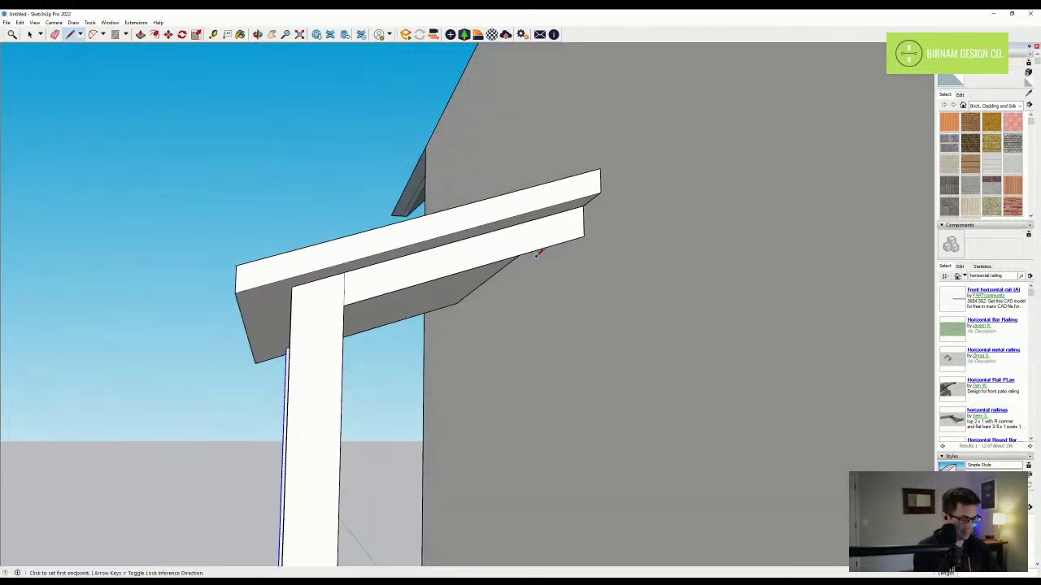
pyautogui.scroll(1, 515, 247)
pyautogui.press('p')
pyautogui.click(499, 250)
pyautogui.click(490, 278)
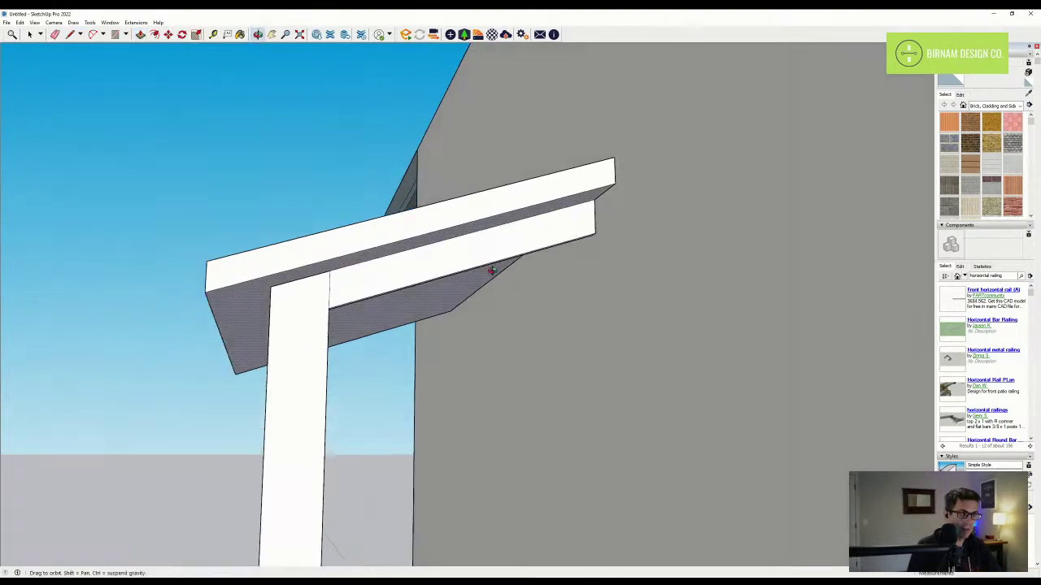
pyautogui.moveTo(489, 282); pyautogui.dragTo(620, 220, button='middle')
pyautogui.scroll(3, 620, 219)
pyautogui.press('e')
pyautogui.click(637, 215)
pyautogui.click(616, 173)
# - Push/pull the beam to adjust its shape and erase the seam where it meets the front post
pyautogui.moveTo(517, 239)
pyautogui.mouseDown(button='middle')
pyautogui.moveTo(541, 240)
pyautogui.moveTo(337, 274)
pyautogui.mouseUp(button='middle')
pyautogui.scroll(-2, 539, 241)
pyautogui.press('p')
pyautogui.click(537, 237)
pyautogui.click(529, 236)
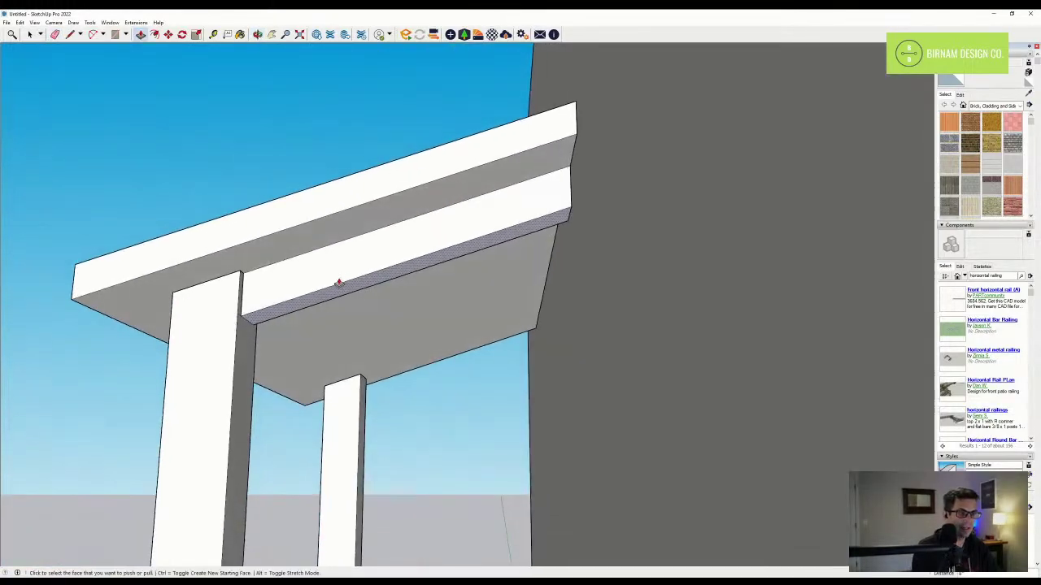
pyautogui.scroll(2, 249, 317)
pyautogui.scroll(3, 241, 315)
pyautogui.press('e')
pyautogui.scroll(1, 234, 312)
pyautogui.click(234, 313)
# - Copy the front beam under the canopy to the rear post
pyautogui.scroll(-6, 409, 313)
pyautogui.moveTo(409, 314)
pyautogui.mouseDown(button='middle')
pyautogui.moveTo(469, 344)
pyautogui.moveTo(434, 293)
pyautogui.moveTo(413, 323)
pyautogui.moveTo(468, 355)
pyautogui.mouseUp(button='middle')
pyautogui.click(31, 34)
pyautogui.moveTo(467, 354); pyautogui.dragTo(463, 346)
pyautogui.moveTo(418, 379); pyautogui.dragTo(545, 533, button='middle')
pyautogui.press('m')
pyautogui.scroll(-1, 539, 448)
pyautogui.press('ctrl')
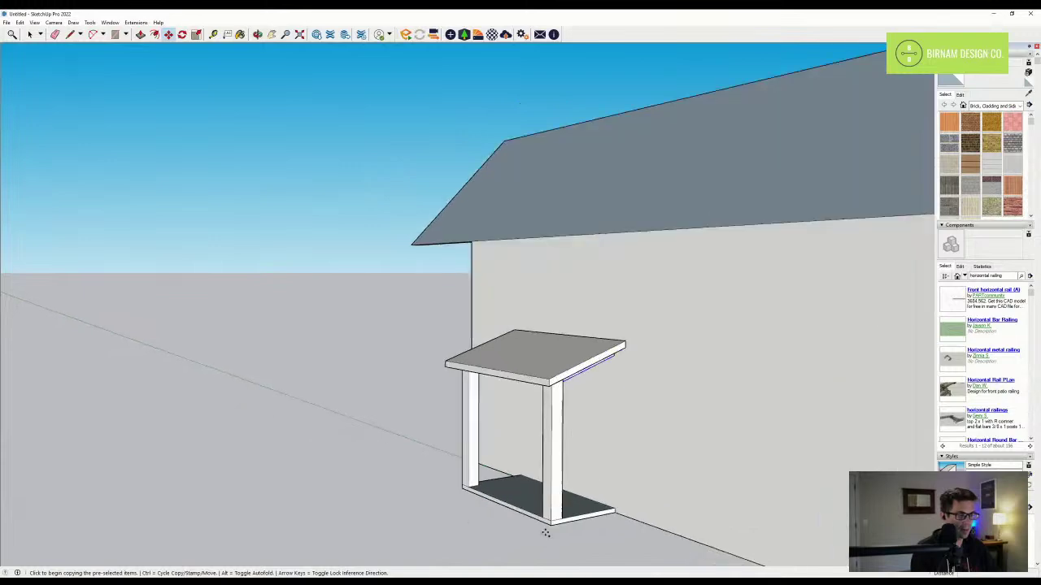
pyautogui.moveTo(480, 486); pyautogui.dragTo(541, 388, button='middle')
# - Draw a horizontal line along the right side wall at the balcony floor's level, running to the wall's rear edge
pyautogui.scroll(-1, 482, 360)
pyautogui.scroll(-1, 482, 360)
pyautogui.scroll(-2, 453, 381)
pyautogui.scroll(-2, 541, 388)
pyautogui.scroll(2, 696, 387)
pyautogui.moveTo(697, 388); pyautogui.dragTo(531, 362, button='middle')
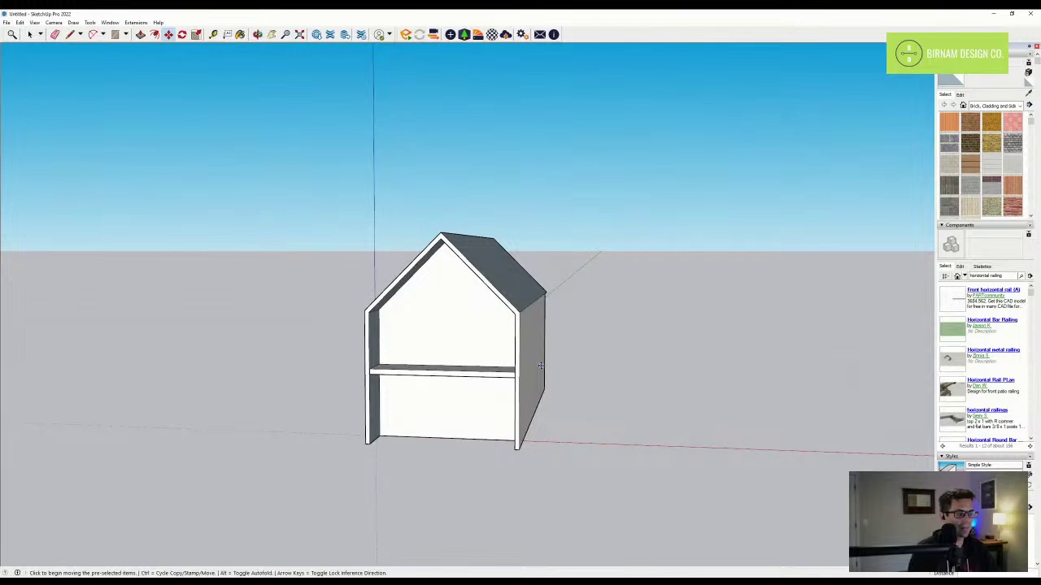
pyautogui.moveTo(550, 383); pyautogui.dragTo(556, 429, button='middle')
pyautogui.press('l')
pyautogui.scroll(2, 500, 388)
pyautogui.moveTo(500, 388); pyautogui.dragTo(555, 388, button='middle')
pyautogui.click(560, 384)
pyautogui.press('Escape')
pyautogui.click(486, 380)
pyautogui.moveTo(638, 379); pyautogui.dragTo(687, 358, button='middle')
pyautogui.click(691, 323)
pyautogui.press('e')
pyautogui.click(387, 413)
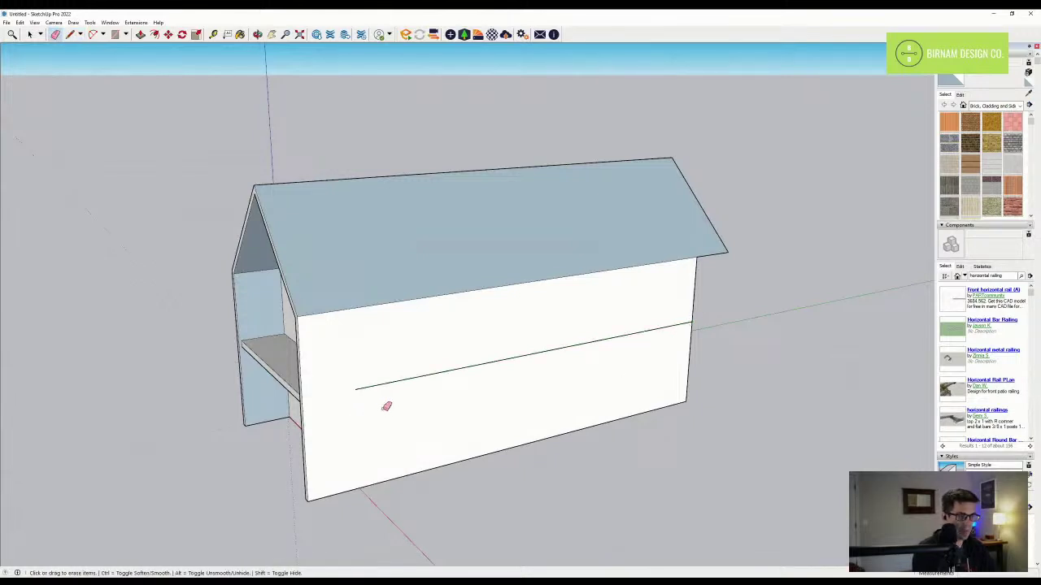
# - Mark 18'11" from the front edge along the right wall's horizontal line and draw a vertical line from there to the eave
pyautogui.press('l')
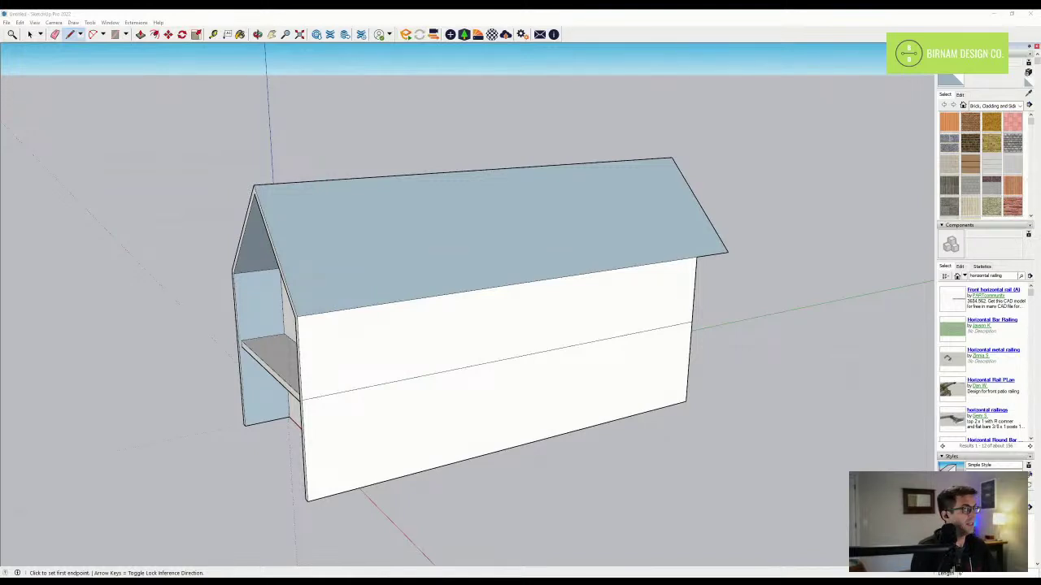
pyautogui.click(300, 399)
pyautogui.write("18'11")
pyautogui.press('Return')
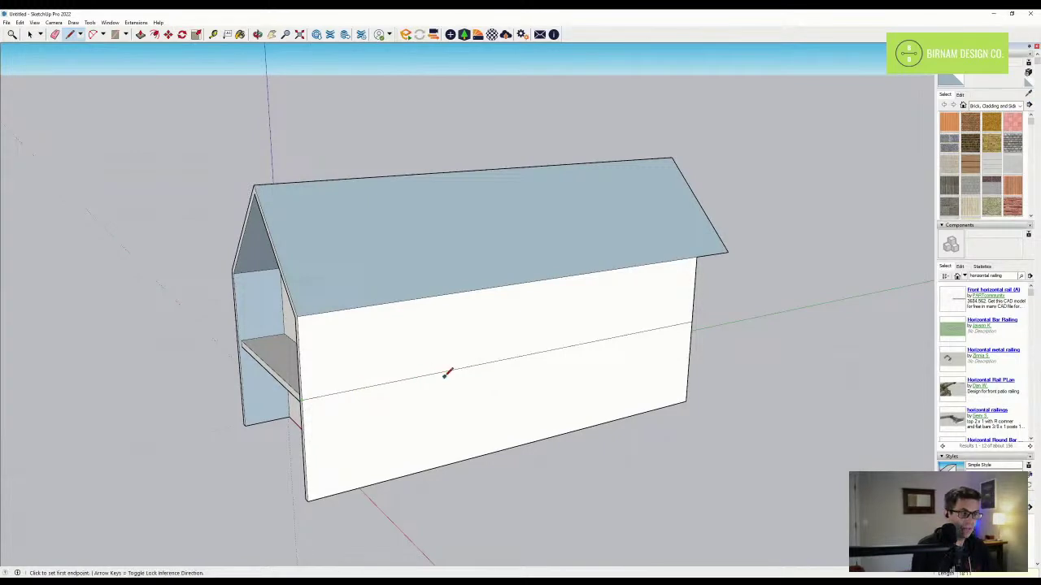
pyautogui.scroll(-2, 446, 374)
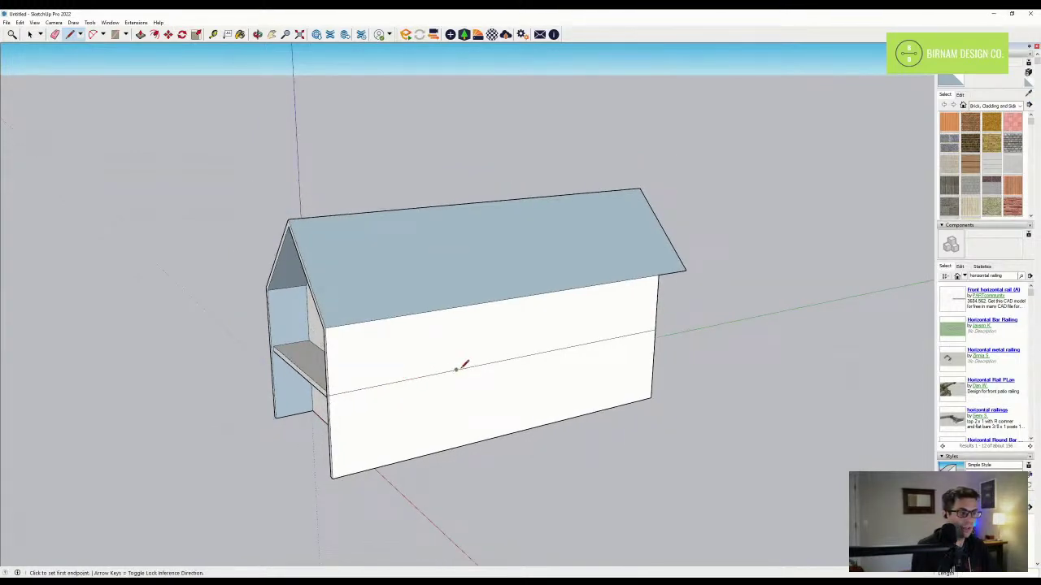
pyautogui.click(456, 369)
pyautogui.click(456, 306)
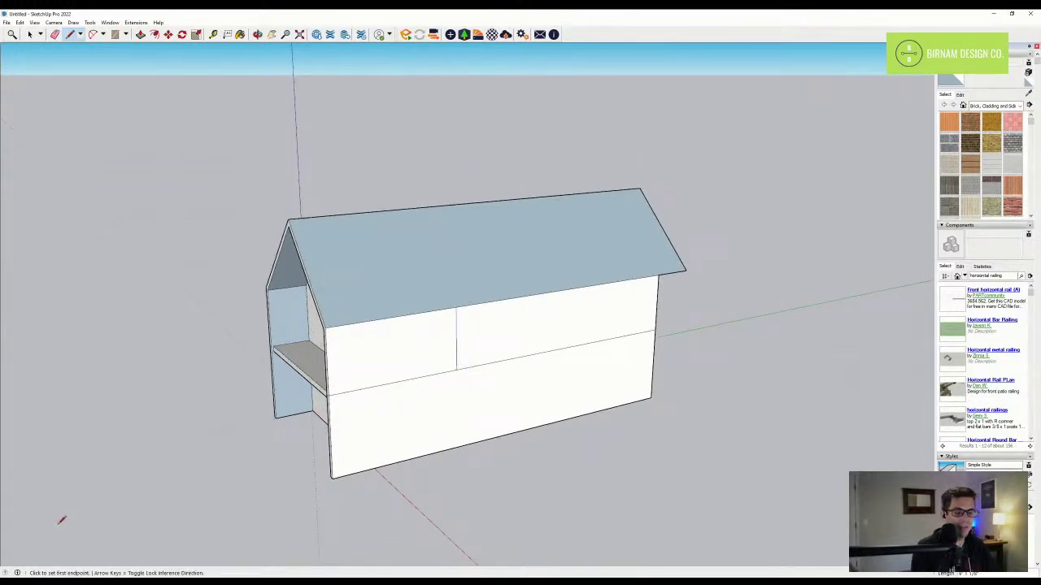
pyautogui.click(252, 581)
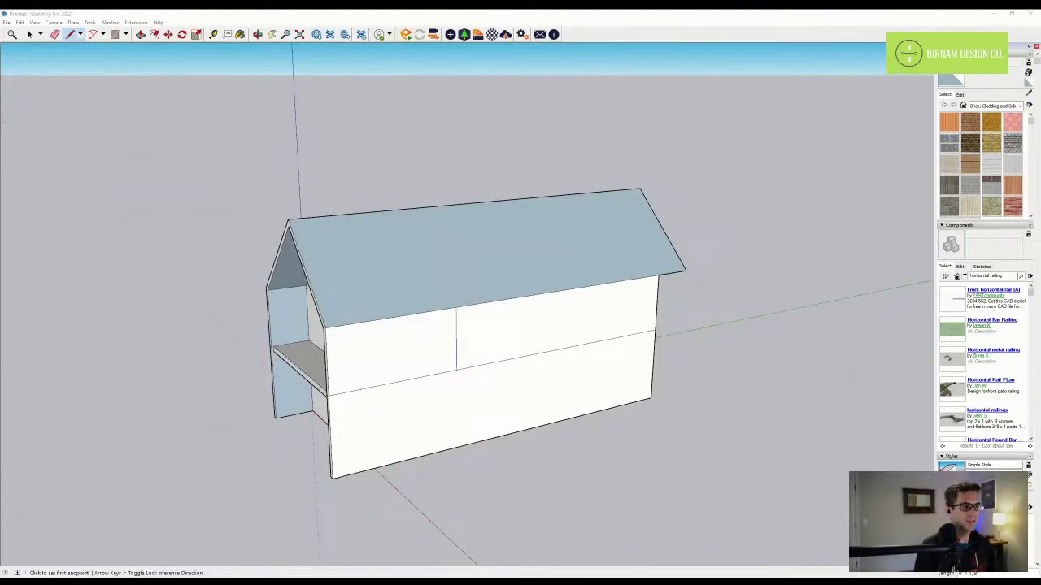
# - Draw a second vertical line from the eave to the right wall's horizontal line, then erase the surplus line ahead of the resulting rectangle
pyautogui.click(1012, 16)
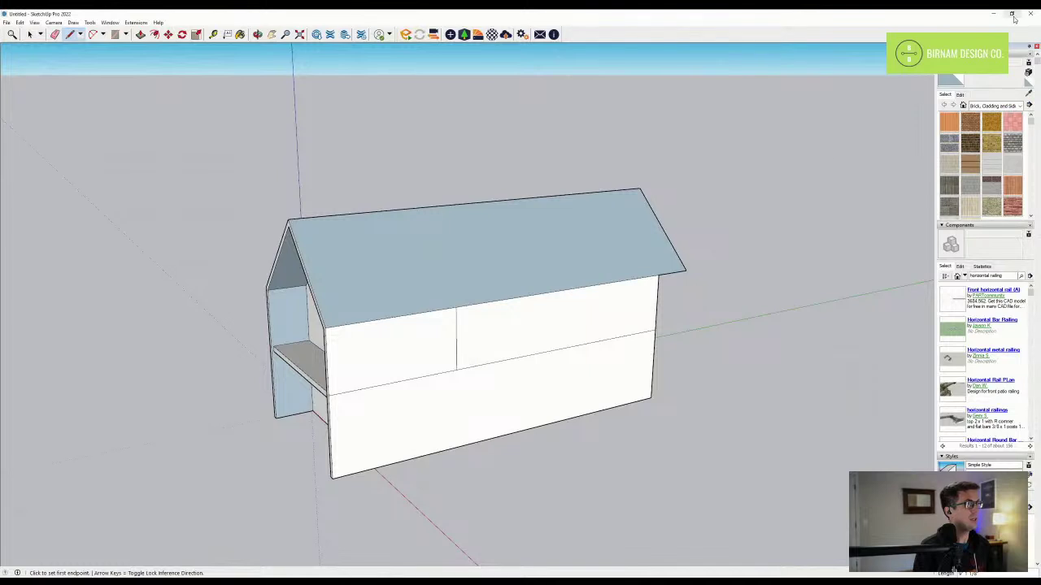
pyautogui.moveTo(494, 325); pyautogui.dragTo(483, 332, button='middle')
pyautogui.click(450, 308)
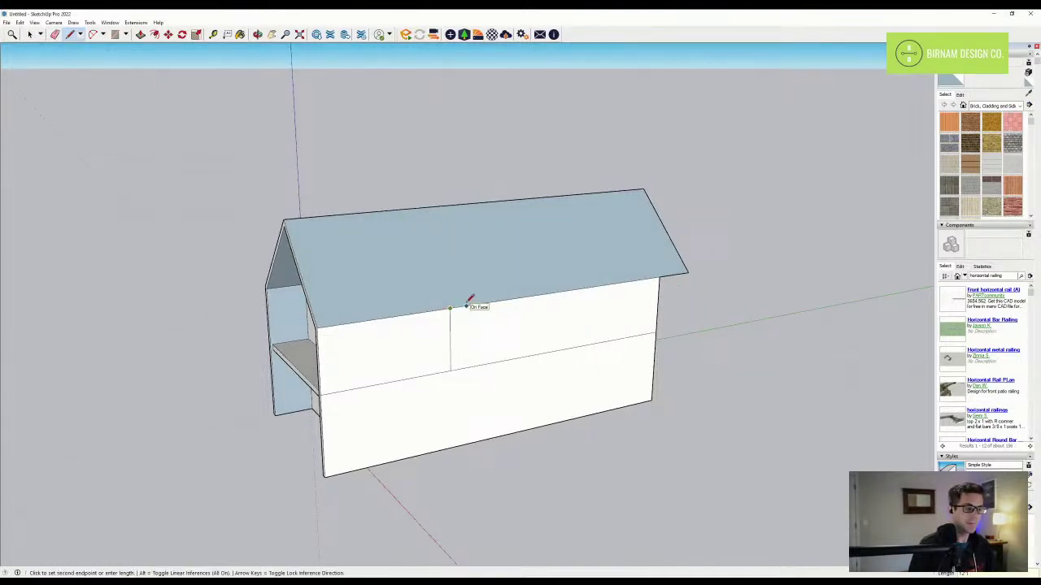
pyautogui.press('Escape')
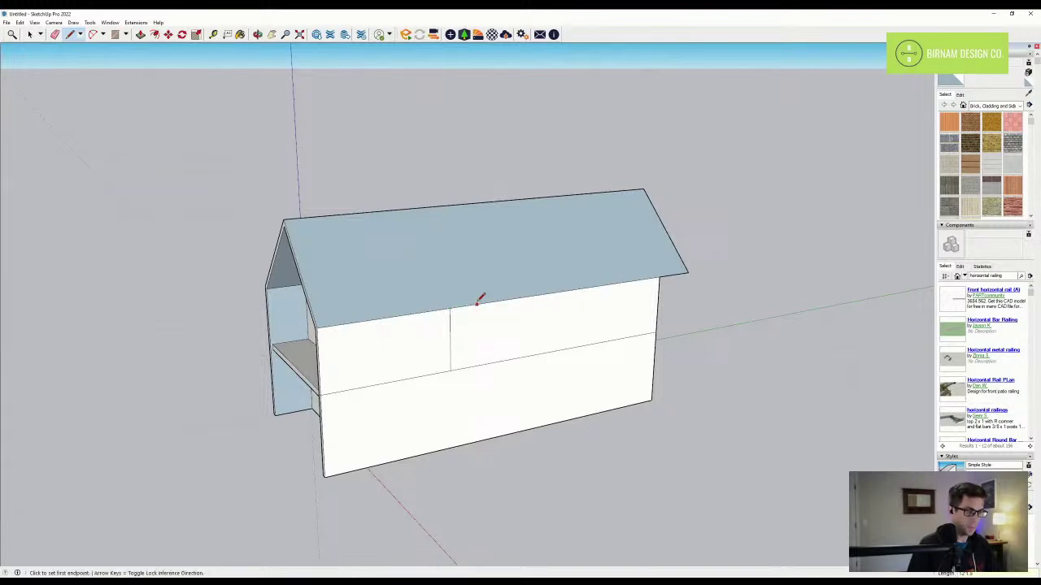
pyautogui.click(526, 298)
pyautogui.click(525, 356)
pyautogui.press('e')
pyautogui.click(433, 372)
pyautogui.moveTo(435, 365); pyautogui.dragTo(469, 392, button='middle')
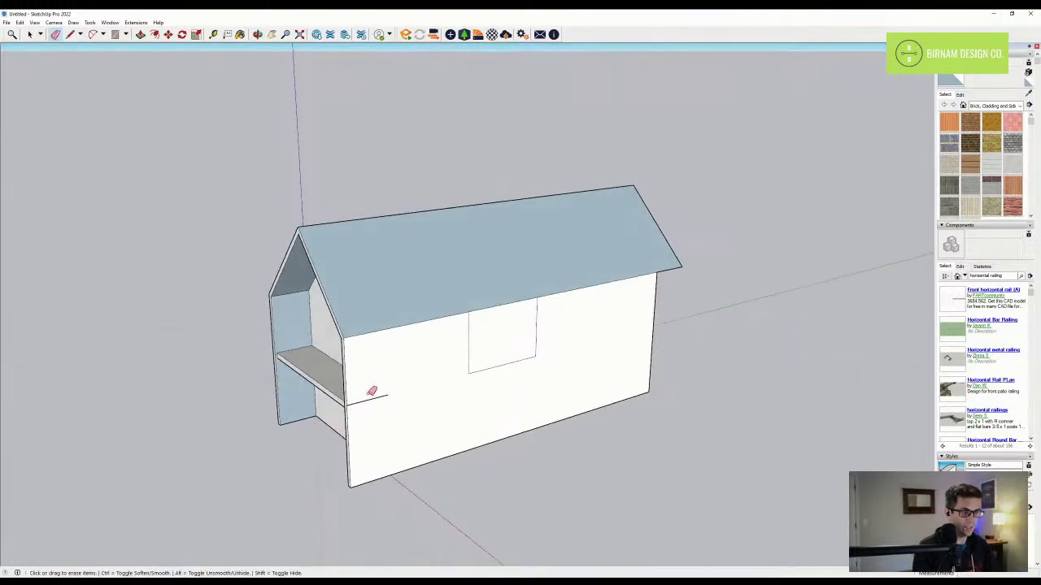
# - Push/pull the rectangle under the right eave outward about 2' to form a bump-out
pyautogui.press('p')
pyautogui.moveTo(500, 351); pyautogui.dragTo(497, 368)
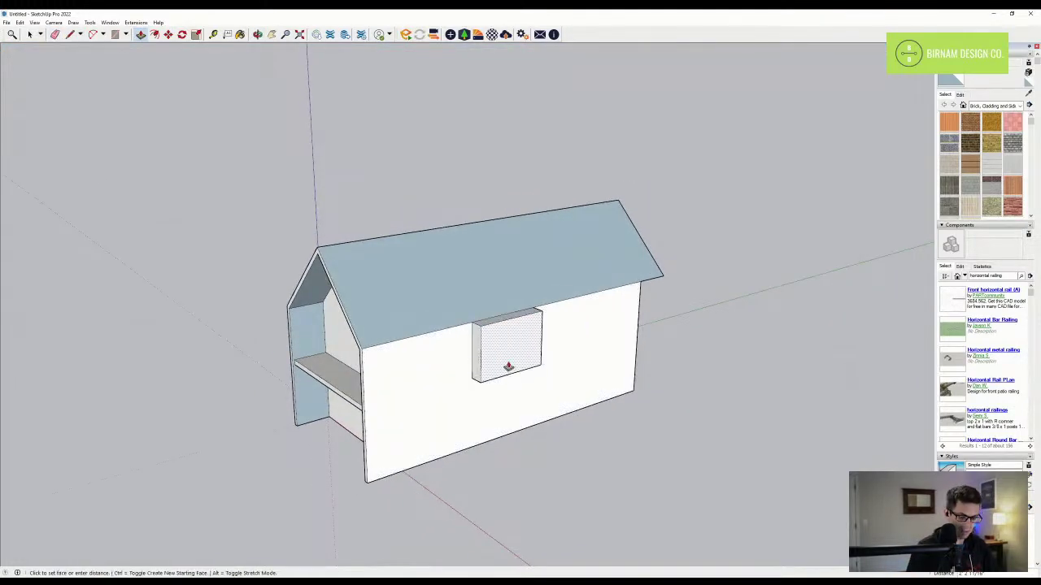
pyautogui.moveTo(497, 367); pyautogui.dragTo(531, 379, button='middle')
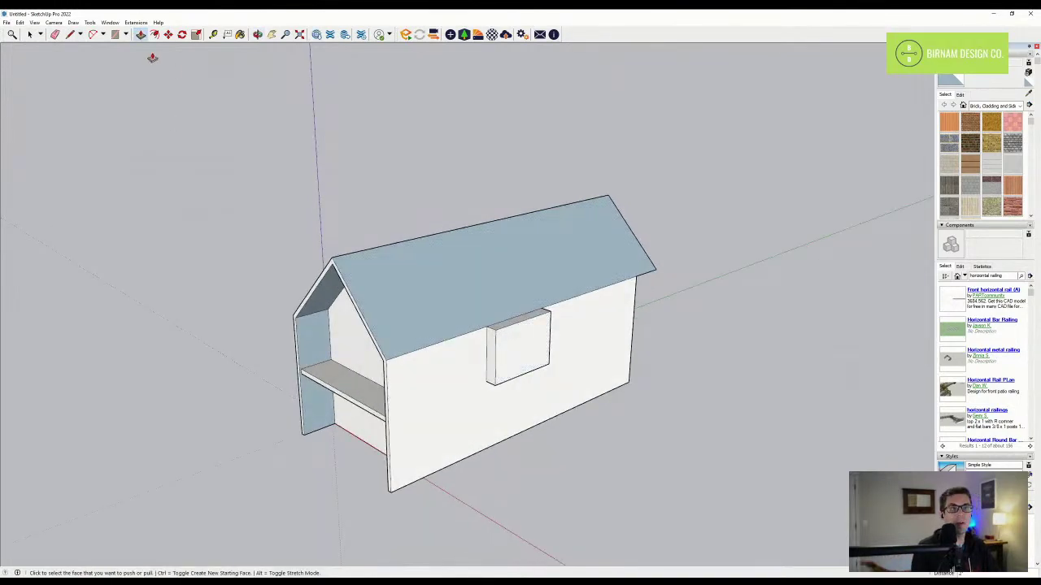
# - Draw a sloped overhang line from the bump-out's upper front corner and a 6" vertical line at its outer end
pyautogui.moveTo(366, 183); pyautogui.dragTo(488, 222, button='middle')
pyautogui.scroll(1, 587, 409)
pyautogui.scroll(3, 569, 326)
pyautogui.press('l')
pyautogui.click(564, 316)
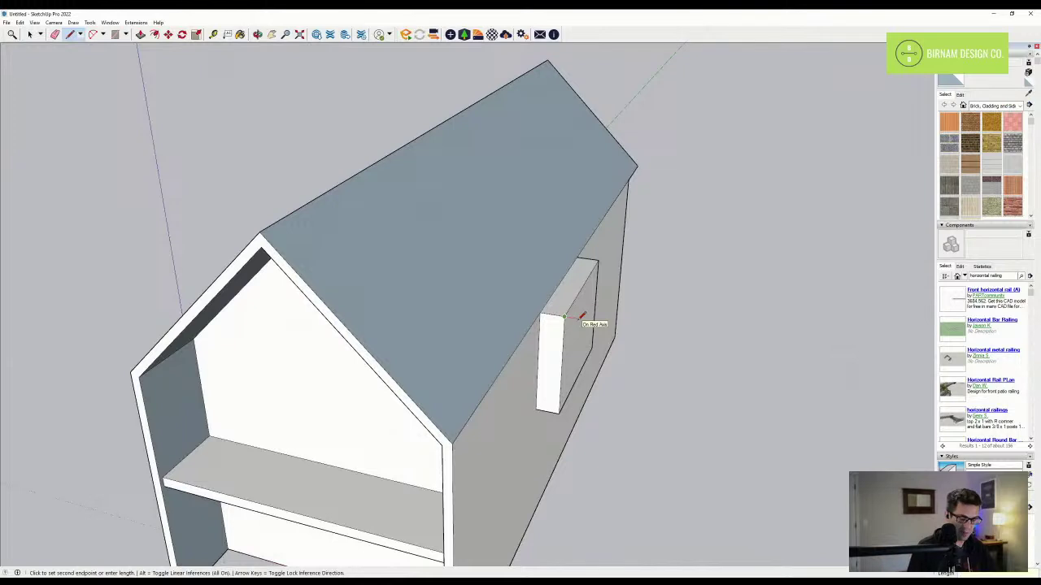
pyautogui.scroll(2, 579, 330)
pyautogui.press('Escape')
pyautogui.scroll(3, 579, 321)
pyautogui.press('e')
pyautogui.press('l')
pyautogui.click(576, 326)
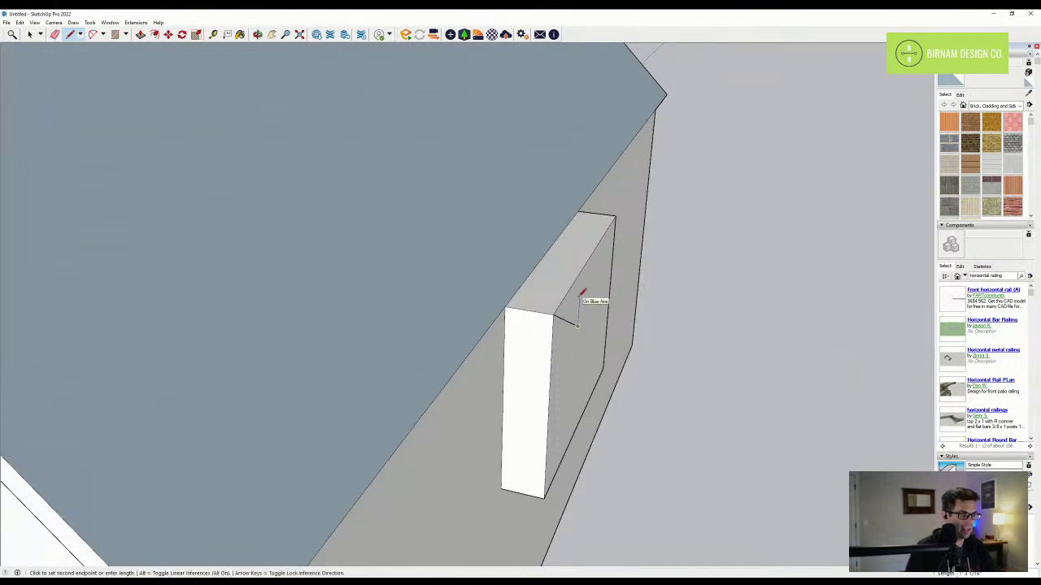
pyautogui.write('6')
pyautogui.press('Return')
# - Extend the sloped line back to the main roof and close the bump-out roof's slab profile with a parallel upper line
pyautogui.press('Escape')
pyautogui.scroll(2, 553, 313)
pyautogui.click(550, 311)
pyautogui.scroll(-2, 457, 254)
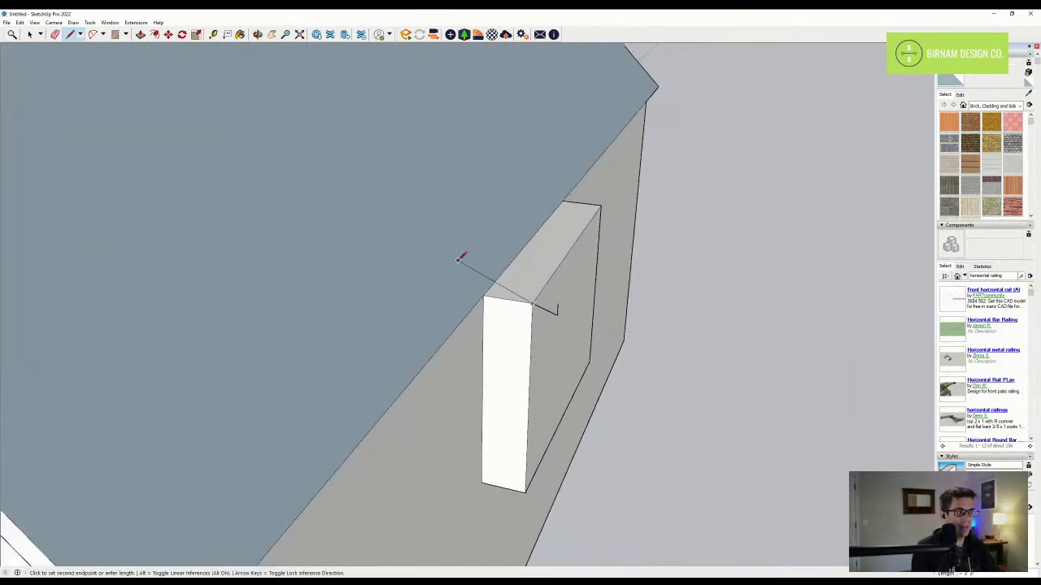
pyautogui.click(459, 268)
pyautogui.press('Escape')
pyautogui.scroll(1, 487, 263)
pyautogui.click(456, 268)
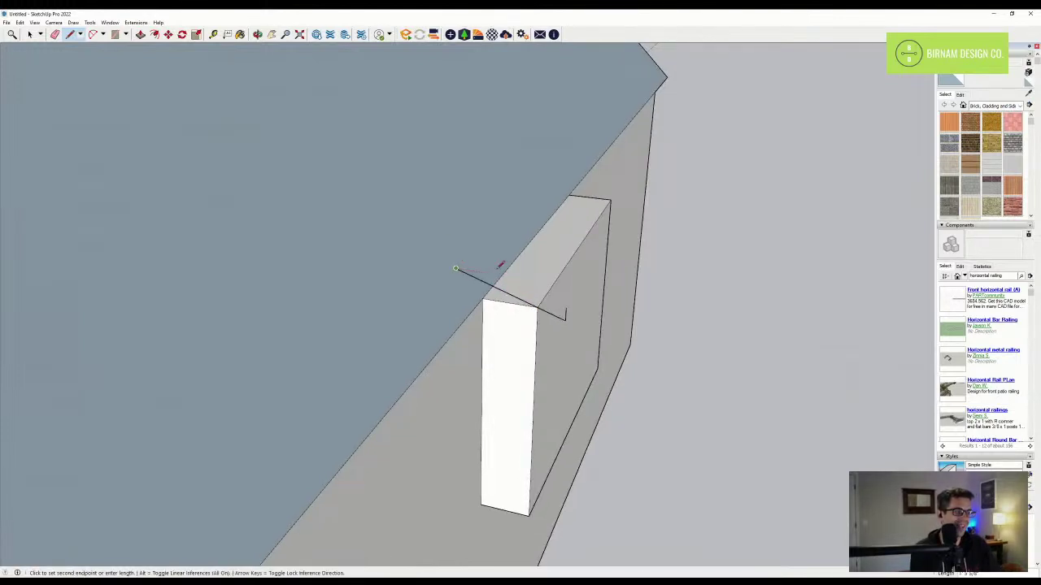
pyautogui.click(456, 256)
pyautogui.click(565, 309)
# - Push/pull the slab profile forward to make an overhang beyond the bump-out's front side
pyautogui.press('p')
pyautogui.moveTo(564, 316); pyautogui.dragTo(502, 339, button='middle')
pyautogui.click(543, 318)
pyautogui.click(531, 342)
# - Draw lines from the slab's upper end to the main roof, closing a triangular face at the front overhang
pyautogui.press('l')
pyautogui.click(422, 279)
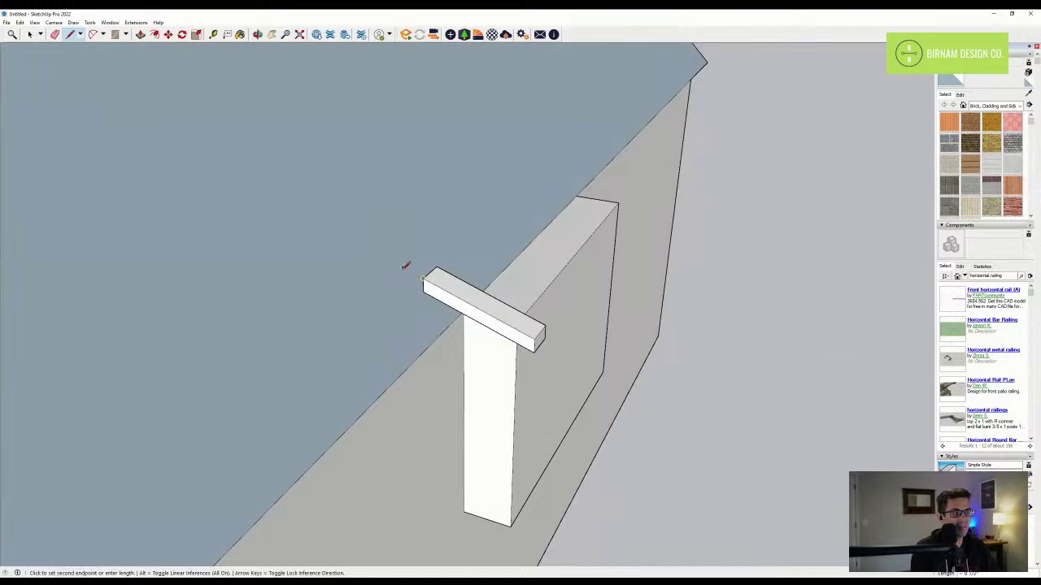
pyautogui.scroll(-2, 382, 253)
pyautogui.moveTo(360, 242); pyautogui.dragTo(469, 240, button='middle')
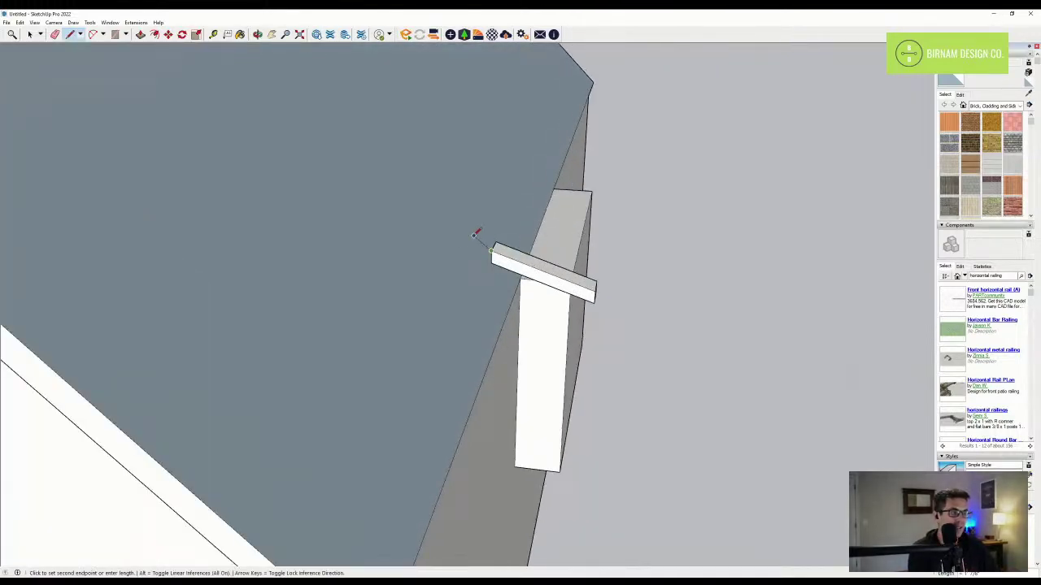
pyautogui.moveTo(448, 233); pyautogui.dragTo(422, 329, button='middle')
pyautogui.press('Escape')
pyautogui.scroll(2, 422, 329)
pyautogui.click(395, 318)
pyautogui.click(370, 304)
pyautogui.press('Escape')
pyautogui.click(395, 331)
pyautogui.click(370, 304)
pyautogui.moveTo(405, 332); pyautogui.dragTo(401, 318, button='middle')
# - Push/pull the triangular face across the overhang's width and erase its seam with the slab
pyautogui.press('p')
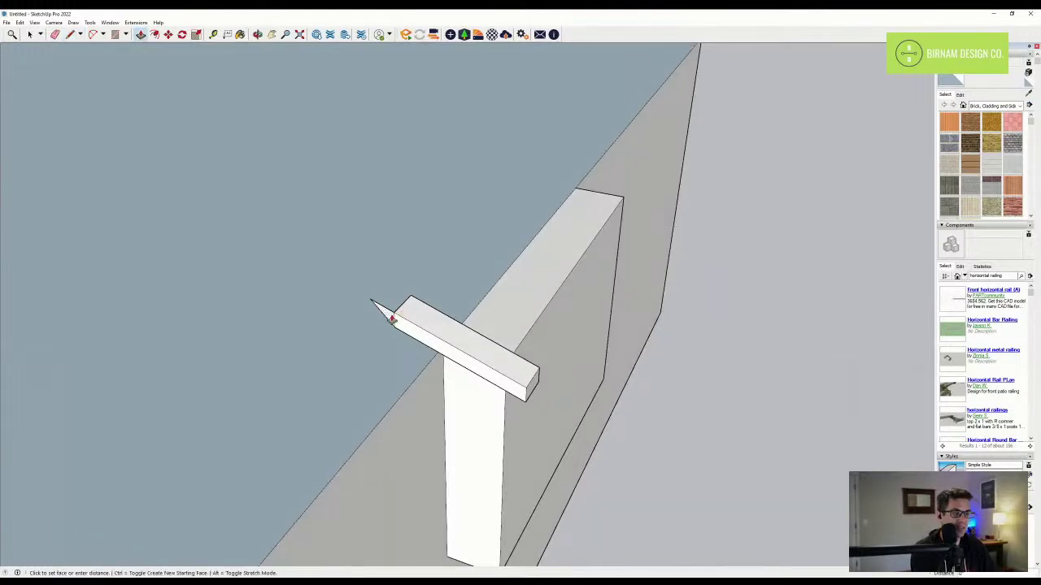
pyautogui.click(392, 318)
pyautogui.click(421, 304)
pyautogui.press('e')
pyautogui.click(396, 313)
# - Push/pull the slab's rear face along the bump-out to its rear side
pyautogui.moveTo(599, 344); pyautogui.dragTo(267, 337, button='middle')
pyautogui.moveTo(215, 252); pyautogui.dragTo(140, 260, button='middle')
pyautogui.press('p')
pyautogui.scroll(5, 88, 185)
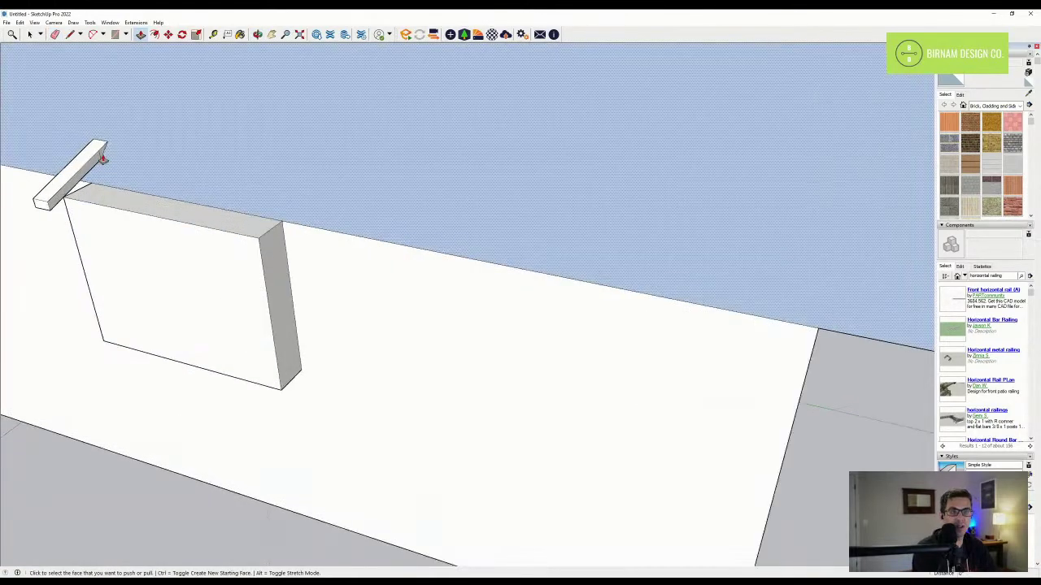
pyautogui.click(94, 175)
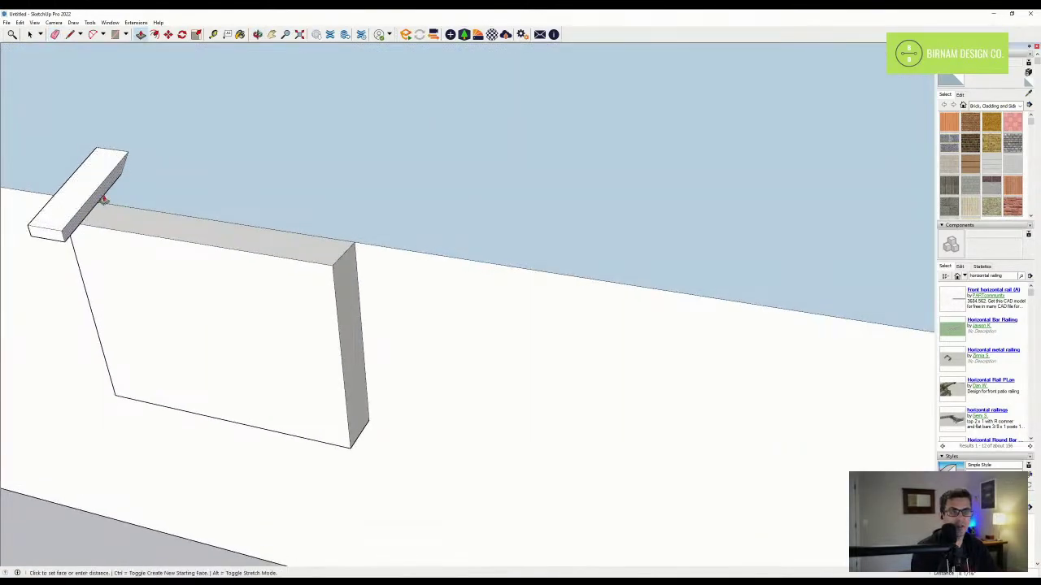
pyautogui.click(340, 250)
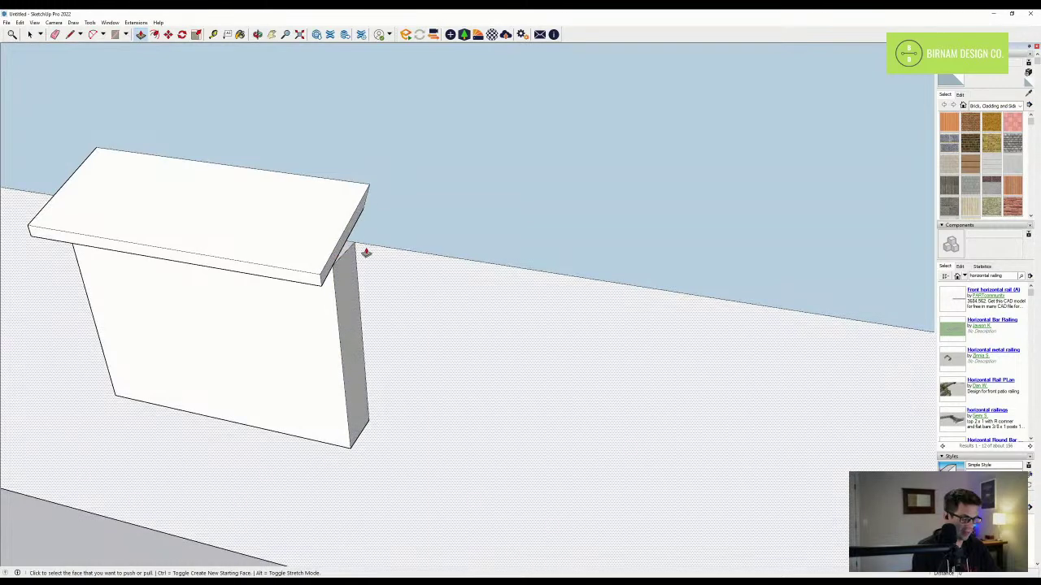
# - Draw a line from the bump-out's rear corner up to the slab and extend the slab past the rear side as an overhang
pyautogui.press('l')
pyautogui.click(355, 242)
pyautogui.click(363, 210)
pyautogui.press('p')
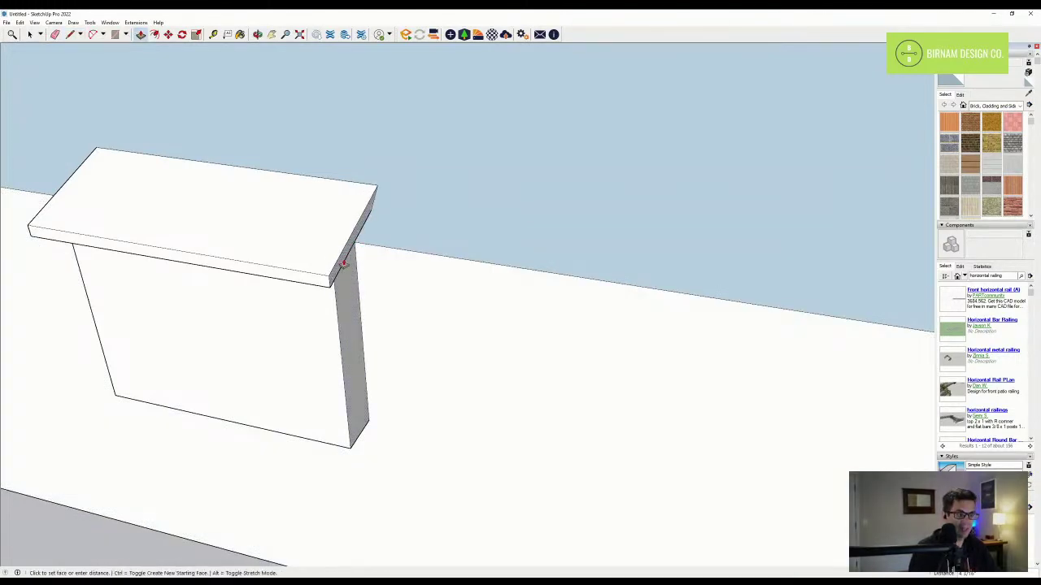
pyautogui.moveTo(344, 265); pyautogui.dragTo(556, 268, button='middle')
pyautogui.click(547, 261)
pyautogui.click(557, 302)
# - Close the triangular gap between the rear overhang and the main roof with a line and push/pull, then erase the seam
pyautogui.press('l')
pyautogui.click(526, 230)
pyautogui.click(510, 192)
pyautogui.press('p')
pyautogui.click(530, 215)
pyautogui.click(525, 230)
pyautogui.moveTo(525, 230)
pyautogui.mouseDown(button='middle')
pyautogui.moveTo(569, 304)
pyautogui.moveTo(727, 295)
pyautogui.moveTo(558, 263)
pyautogui.moveTo(772, 200)
pyautogui.moveTo(727, 209)
pyautogui.mouseUp(button='middle')
pyautogui.scroll(1, 726, 205)
pyautogui.press('e')
pyautogui.click(725, 197)
pyautogui.scroll(-3, 721, 310)
pyautogui.scroll(-3, 721, 309)
pyautogui.moveTo(672, 348)
pyautogui.mouseDown(button='middle')
pyautogui.moveTo(696, 334)
pyautogui.moveTo(667, 381)
pyautogui.mouseUp(button='middle')
pyautogui.scroll(2, 696, 334)
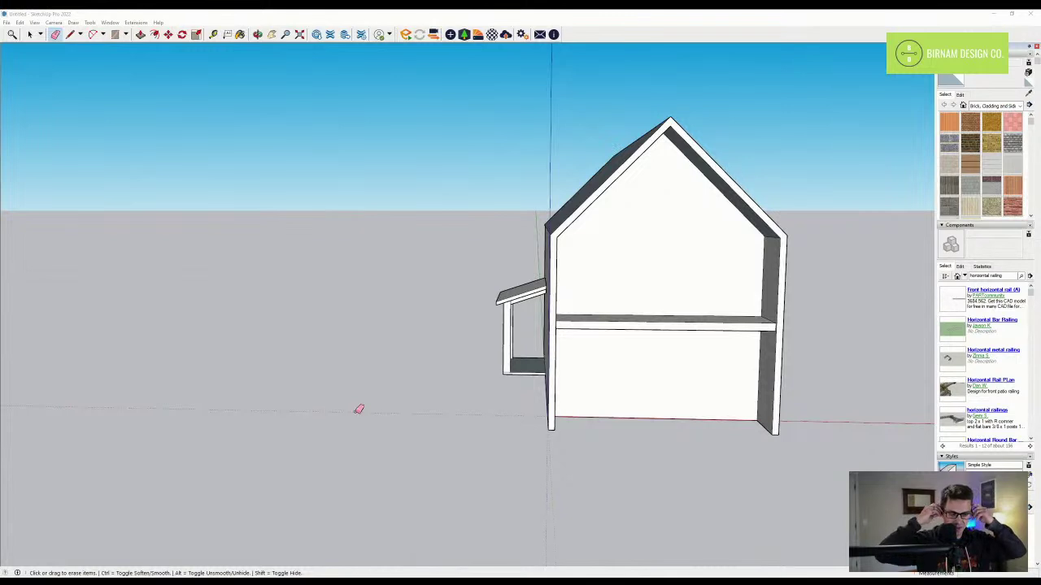
# - Insert the Horizontal Bar Railing component in front of the house and rotate it parallel to the balcony's front edge
pyautogui.moveTo(404, 378)
pyautogui.mouseDown(button='middle')
pyautogui.moveTo(360, 314)
pyautogui.moveTo(281, 374)
pyautogui.moveTo(687, 314)
pyautogui.moveTo(641, 347)
pyautogui.moveTo(686, 352)
pyautogui.mouseUp(button='middle')
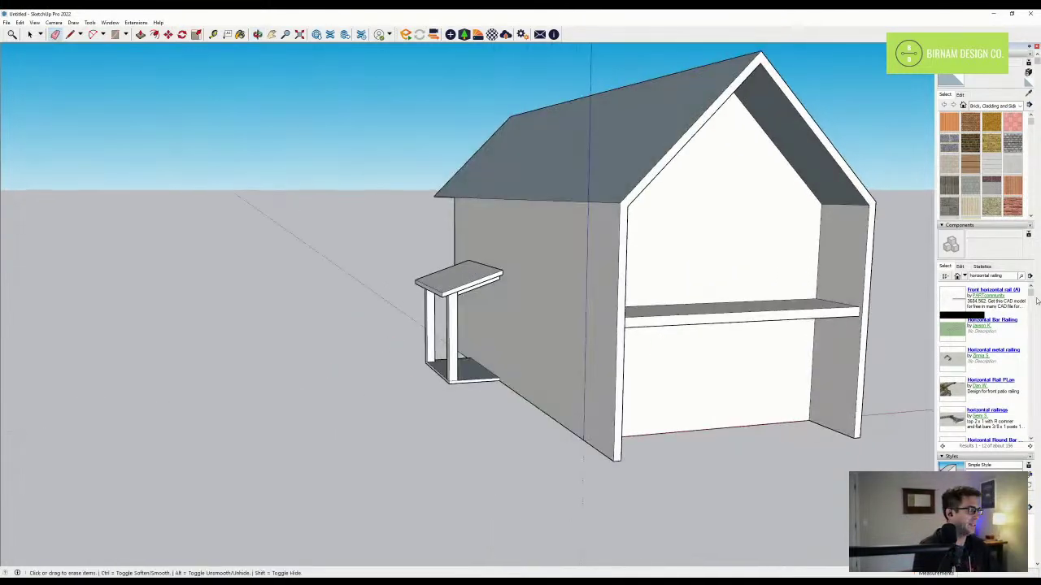
pyautogui.click(954, 329)
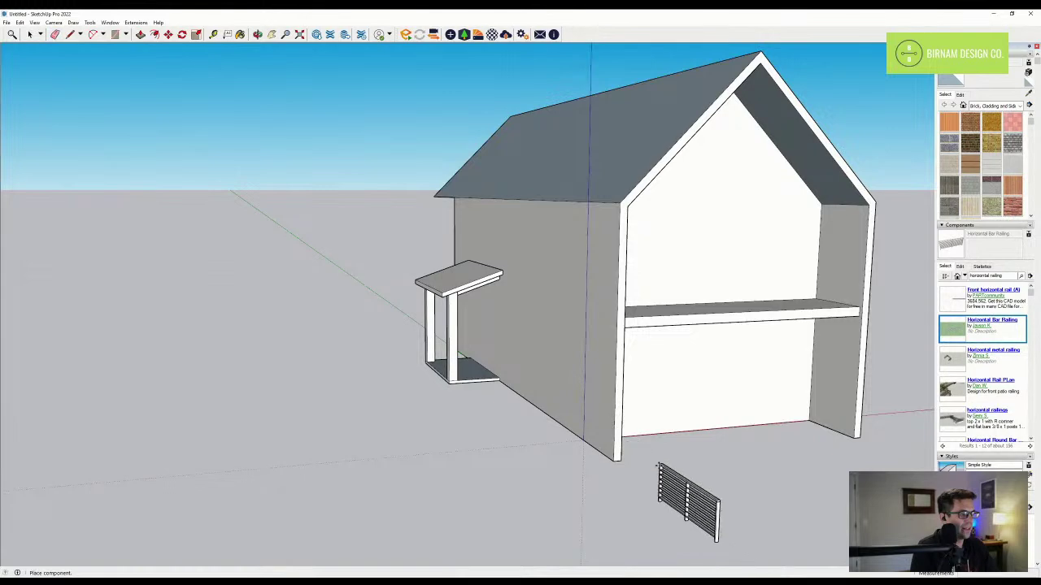
pyautogui.moveTo(687, 455); pyautogui.dragTo(453, 366, button='middle')
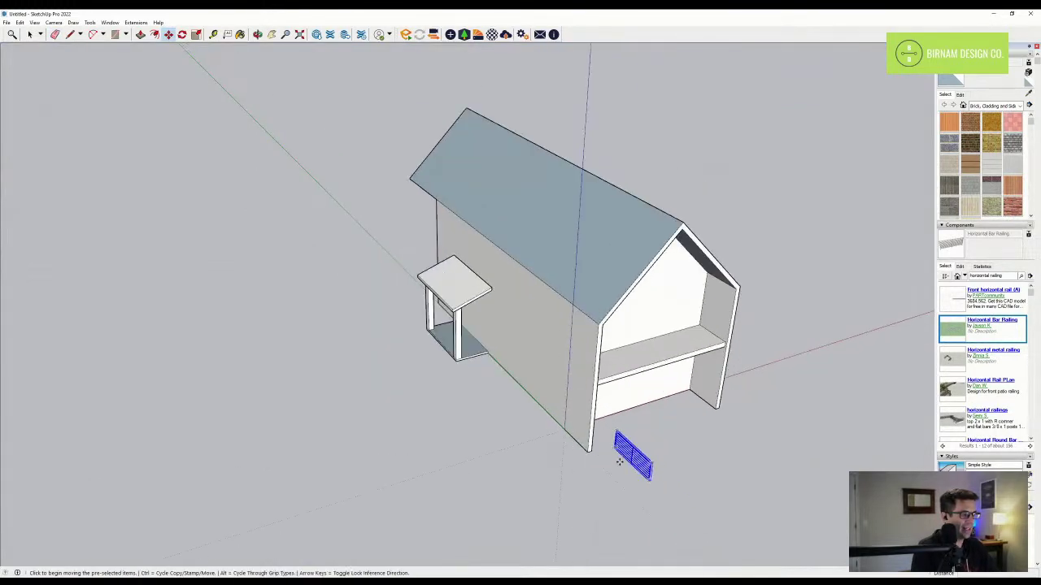
pyautogui.scroll(6, 639, 464)
pyautogui.scroll(3, 653, 469)
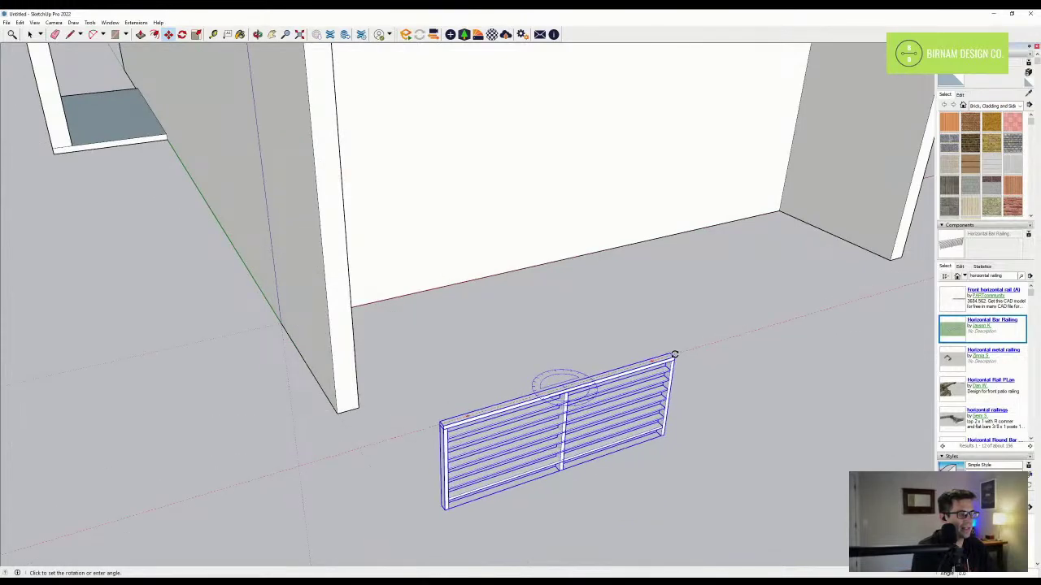
# - Move the railing onto the balcony floor and align its bottom corner with the front edge
pyautogui.moveTo(679, 439); pyautogui.dragTo(484, 237, button='middle')
pyautogui.scroll(2, 506, 199)
pyautogui.scroll(5, 342, 248)
pyautogui.scroll(-1, 414, 242)
pyautogui.scroll(2, 650, 257)
pyautogui.press('m')
pyautogui.scroll(1, 643, 253)
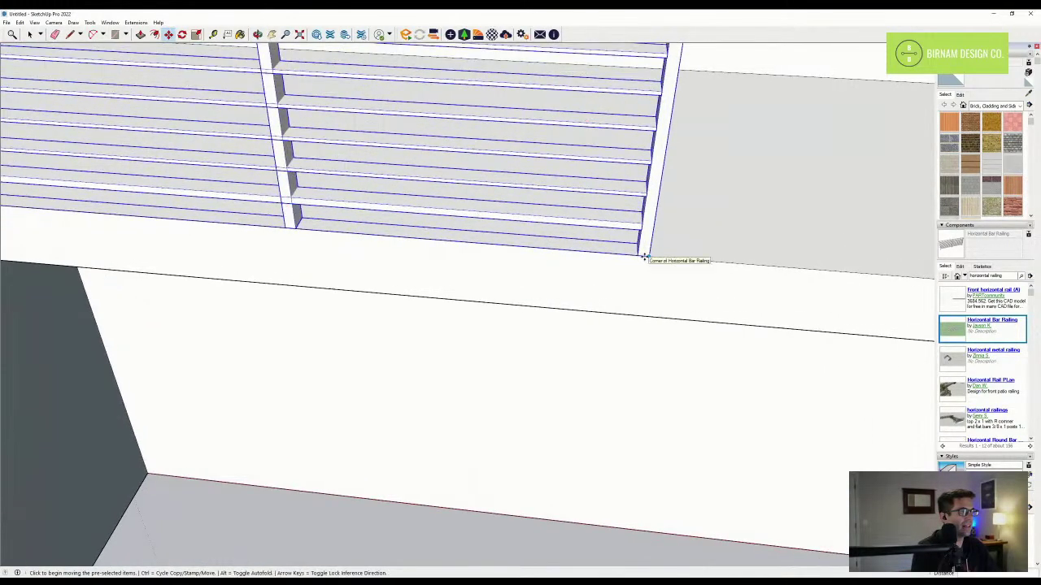
pyautogui.scroll(2, 645, 255)
pyautogui.click(644, 255)
pyautogui.scroll(-1, 632, 255)
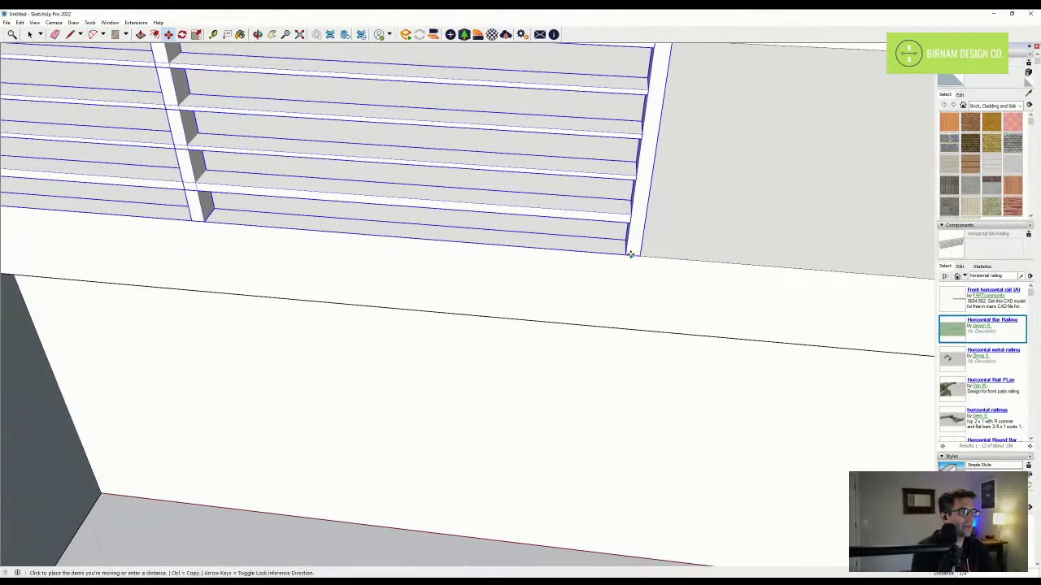
pyautogui.click(631, 254)
# - Scale the railing lengthwise so its end reaches the side wall of the balcony
pyautogui.scroll(-4, 585, 309)
pyautogui.scroll(-4, 547, 309)
pyautogui.moveTo(431, 248); pyautogui.dragTo(470, 247, button='middle')
pyautogui.moveTo(309, 99); pyautogui.dragTo(366, 51, button='middle')
pyautogui.click(196, 34)
pyautogui.moveTo(262, 158); pyautogui.dragTo(541, 274, button='middle')
pyautogui.scroll(5, 422, 236)
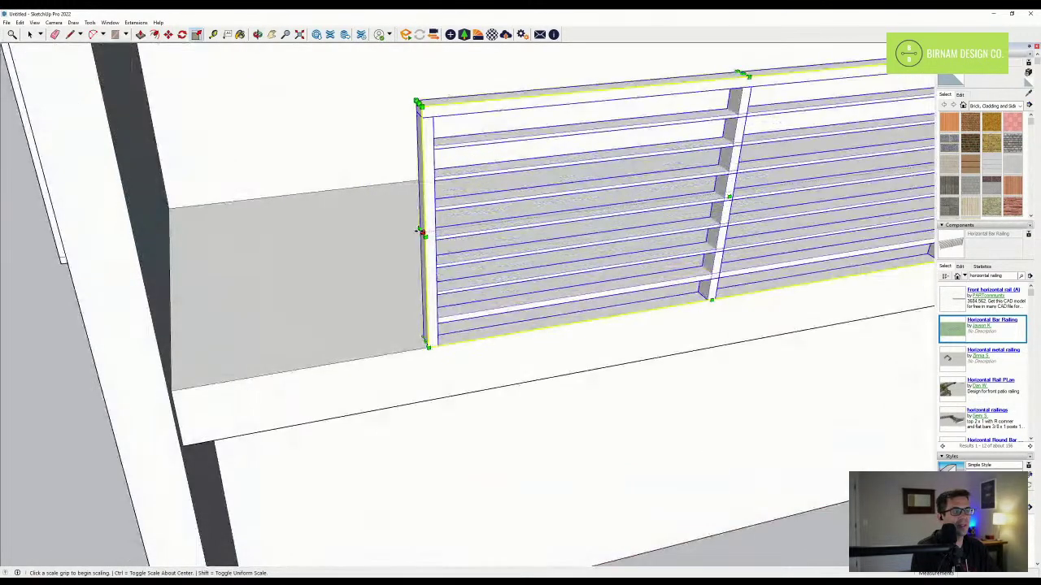
pyautogui.moveTo(422, 232); pyautogui.dragTo(172, 392)
# - Copy the railing end to end along the balcony's front edge to fill the remaining span
pyautogui.scroll(-4, 569, 285)
pyautogui.moveTo(570, 285); pyautogui.dragTo(583, 325, button='middle')
pyautogui.scroll(-2, 586, 327)
pyautogui.click(30, 35)
pyautogui.click(178, 265)
pyautogui.click(231, 283)
pyautogui.moveTo(231, 284); pyautogui.dragTo(227, 312, button='middle')
pyautogui.press('m')
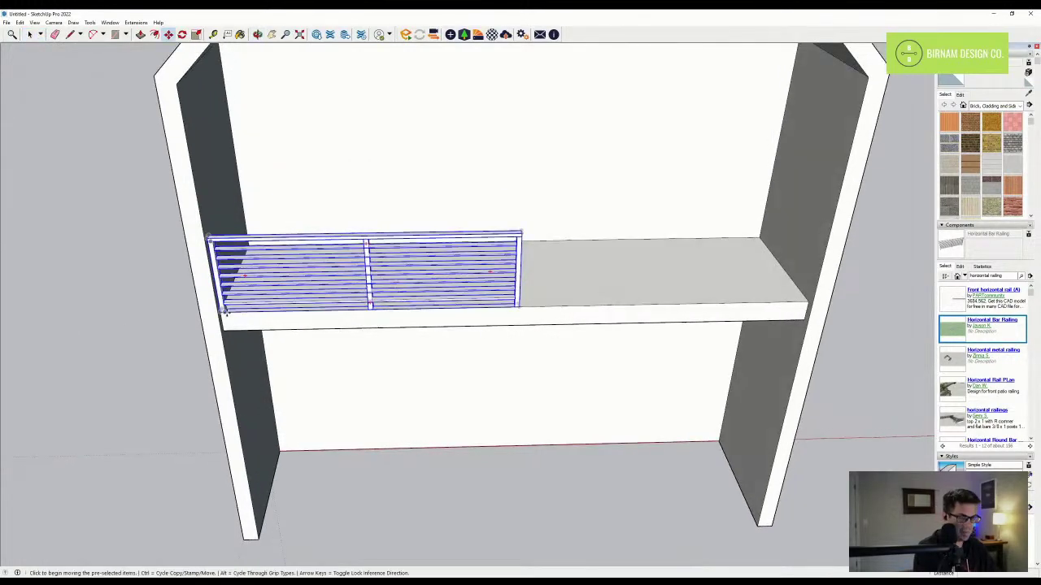
pyautogui.scroll(3, 225, 313)
pyautogui.press('ctrl')
pyautogui.click(224, 312)
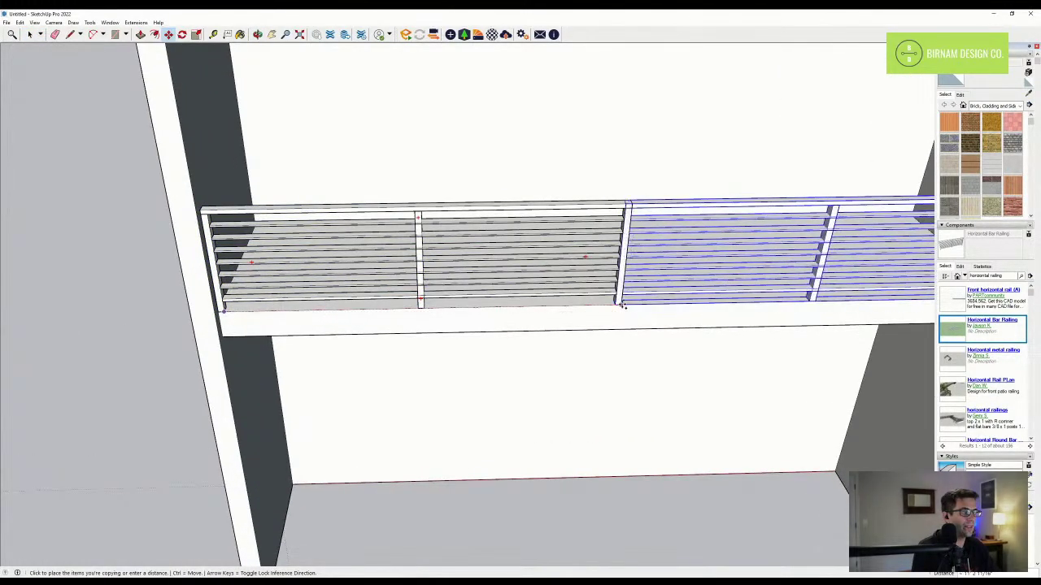
pyautogui.click(625, 309)
pyautogui.scroll(-3, 411, 297)
pyautogui.moveTo(410, 296); pyautogui.dragTo(547, 244, button='middle')
pyautogui.click(30, 35)
pyautogui.click(199, 232)
pyautogui.scroll(-2, 675, 345)
pyautogui.moveTo(683, 346); pyautogui.dragTo(424, 261, button='middle')
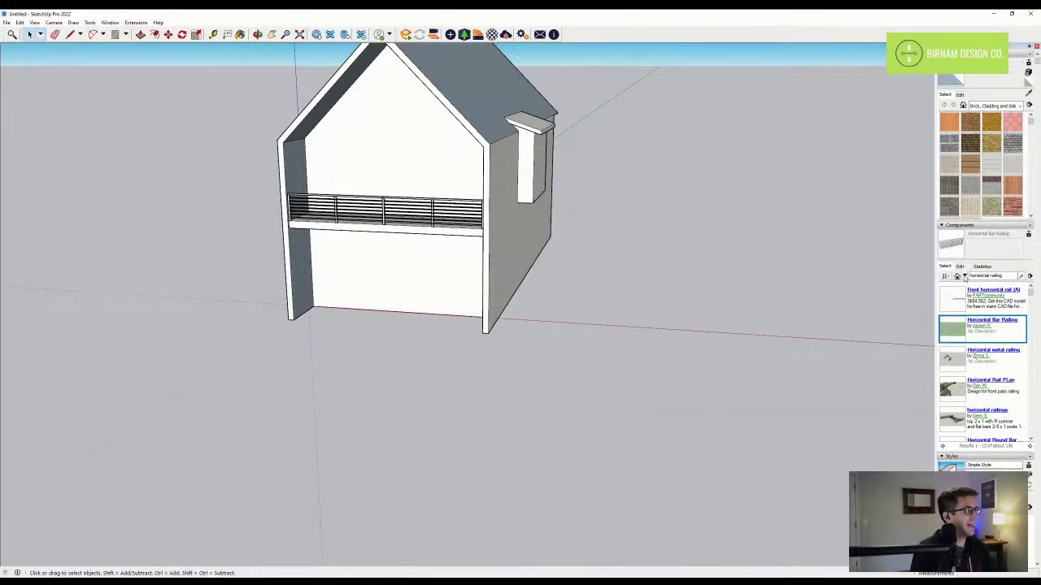
# - Switch to the SketchUp Files component collection and place the Window#4 component on the ground in front of the house
pyautogui.click(958, 277)
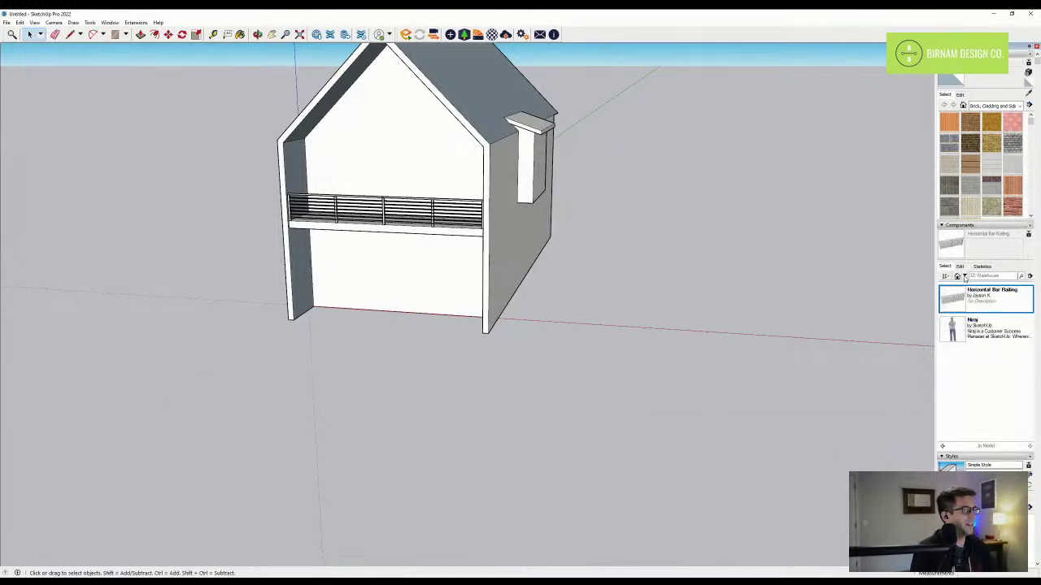
pyautogui.click(983, 413)
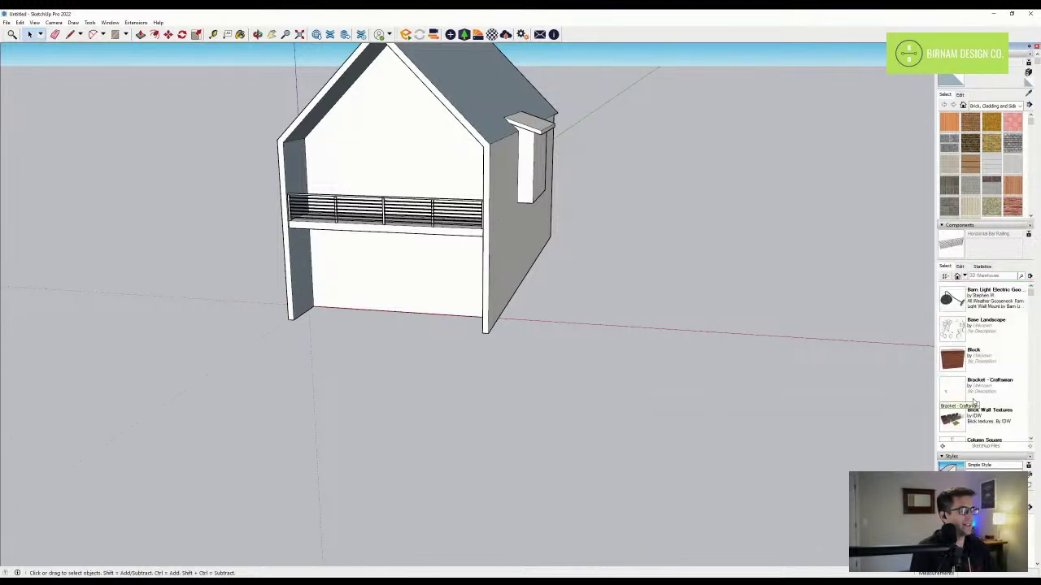
pyautogui.scroll(-5, 978, 370)
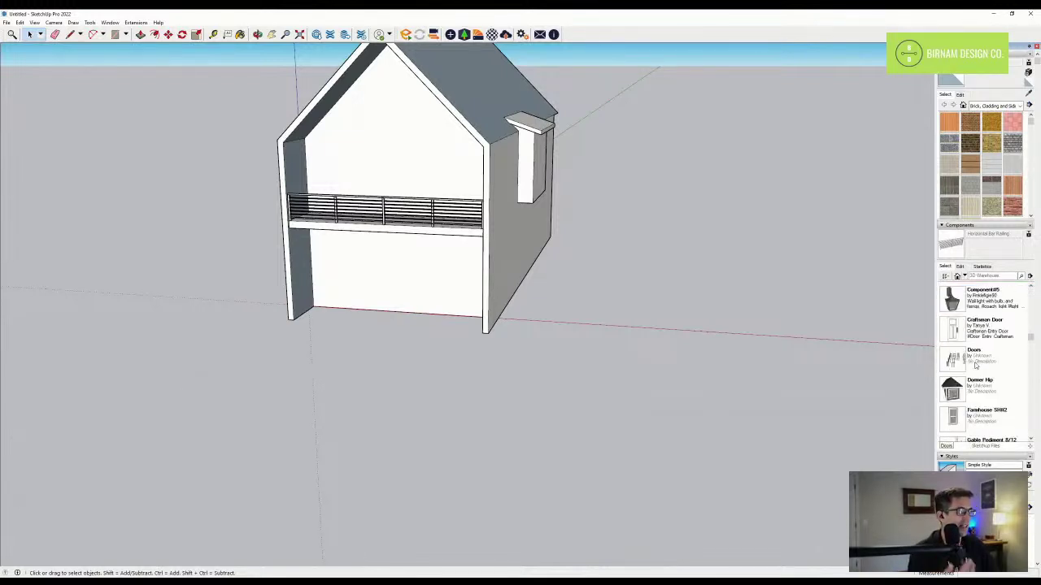
pyautogui.scroll(-6, 976, 374)
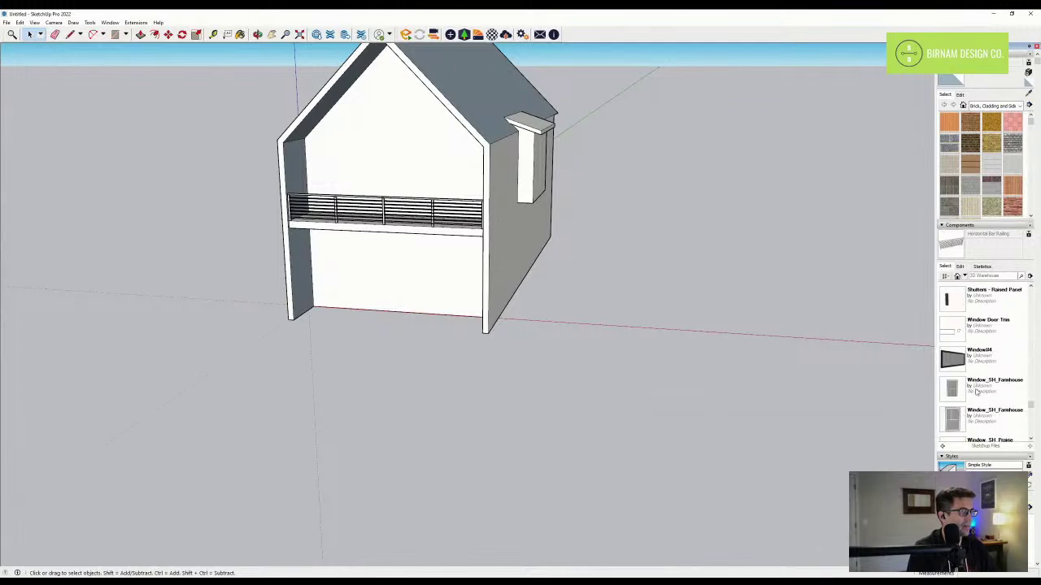
pyautogui.click(957, 358)
pyautogui.click(342, 391)
pyautogui.moveTo(385, 374); pyautogui.dragTo(350, 425, button='middle')
# - Sample the black material from the window frame and paint the balcony railing with it
pyautogui.scroll(2, 350, 424)
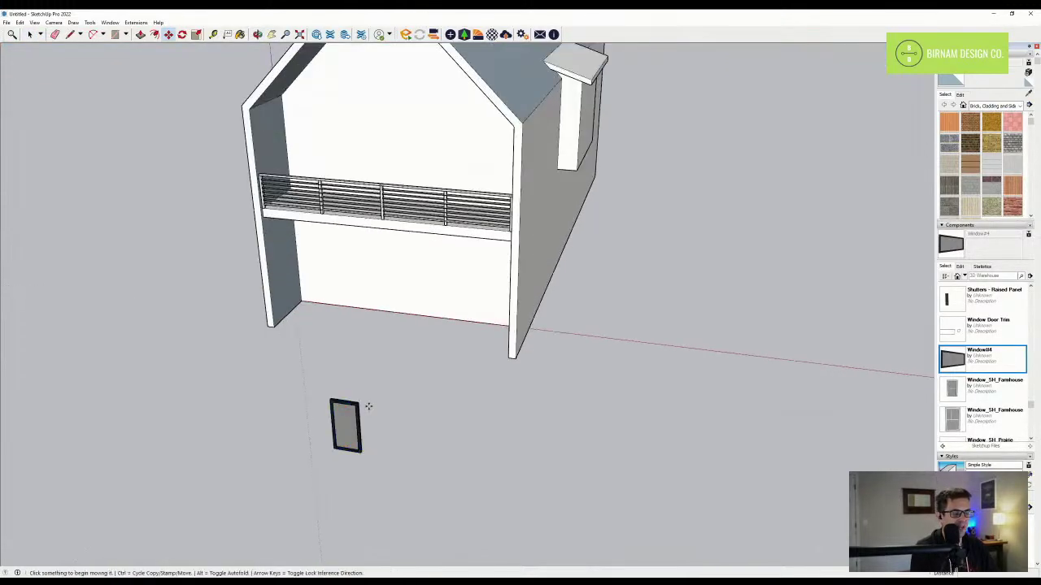
pyautogui.scroll(-1, 490, 350)
pyautogui.scroll(5, 382, 419)
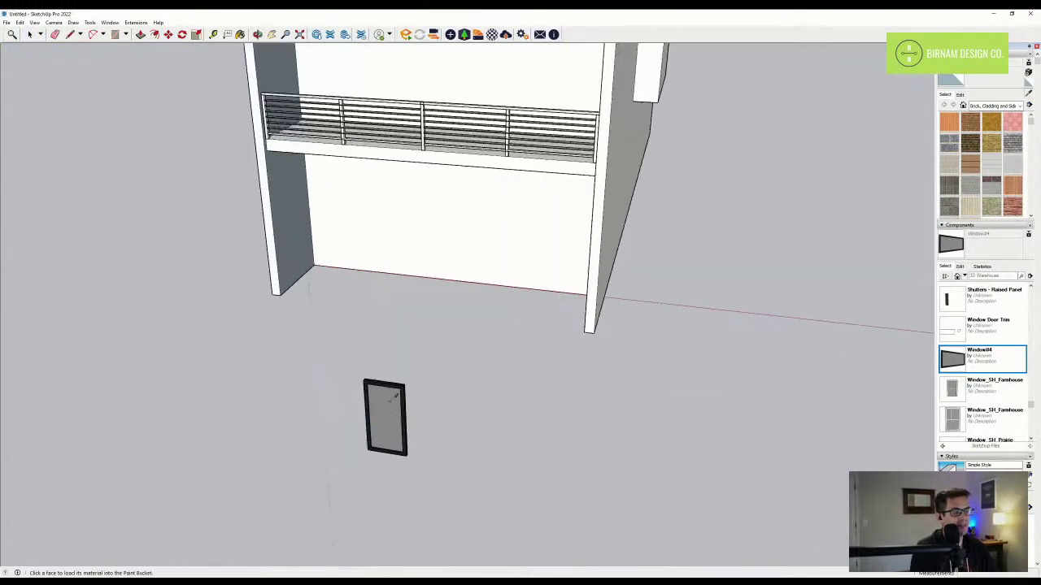
pyautogui.press('b')
pyautogui.scroll(-3, 491, 404)
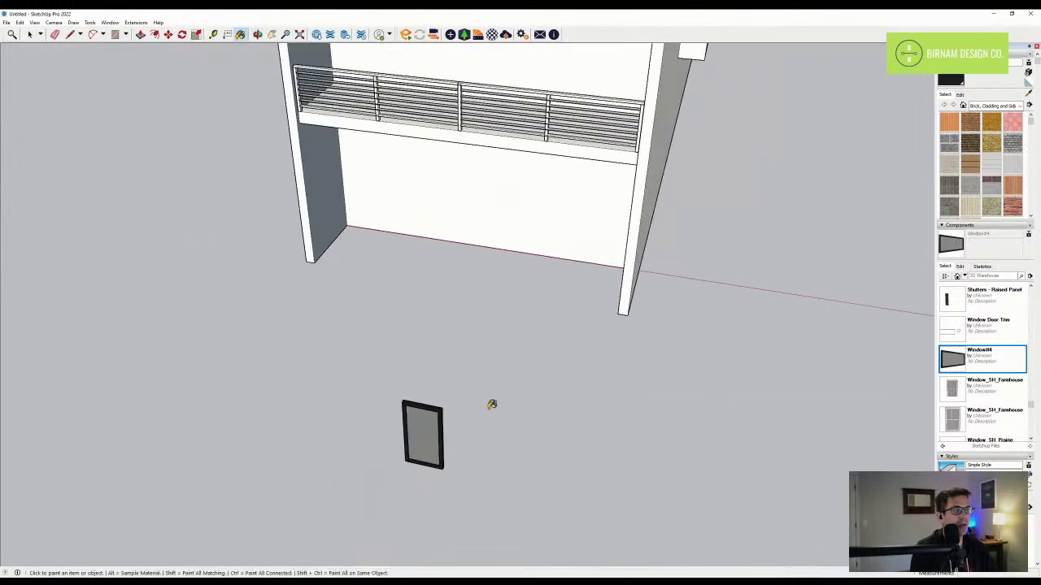
pyautogui.click(463, 85)
pyautogui.click(450, 80)
pyautogui.moveTo(489, 349)
pyautogui.mouseDown(button='middle')
pyautogui.moveTo(452, 272)
pyautogui.moveTo(418, 326)
pyautogui.moveTo(498, 337)
pyautogui.mouseUp(button='middle')
pyautogui.scroll(-1, 453, 271)
# - Open the window component for editing and widen it by moving its side frame outward
pyautogui.click(31, 35)
pyautogui.click(431, 334)
pyautogui.scroll(-2, 509, 335)
pyautogui.scroll(4, 521, 339)
pyautogui.scroll(3, 512, 326)
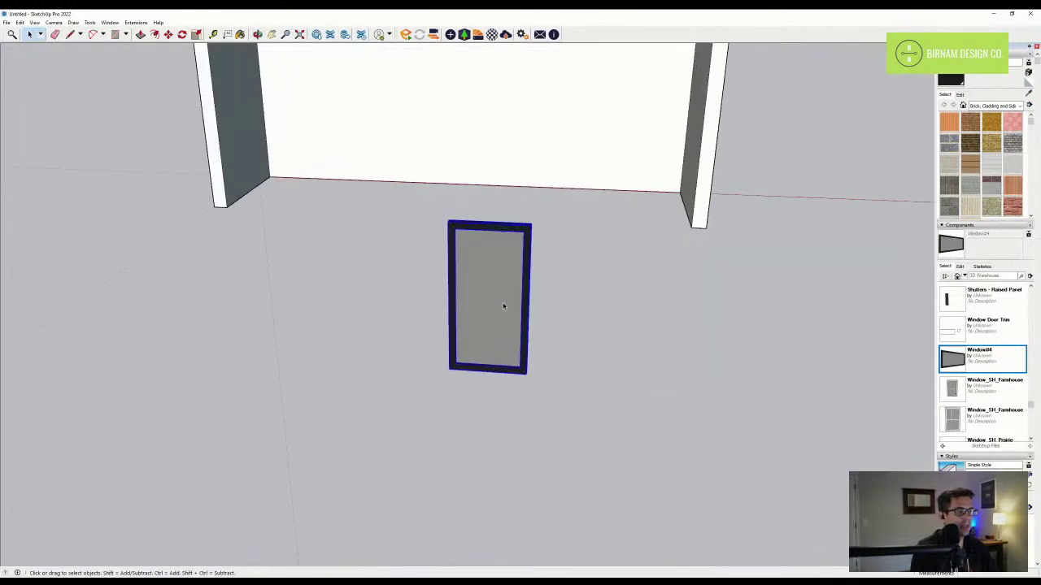
pyautogui.scroll(-2, 498, 399)
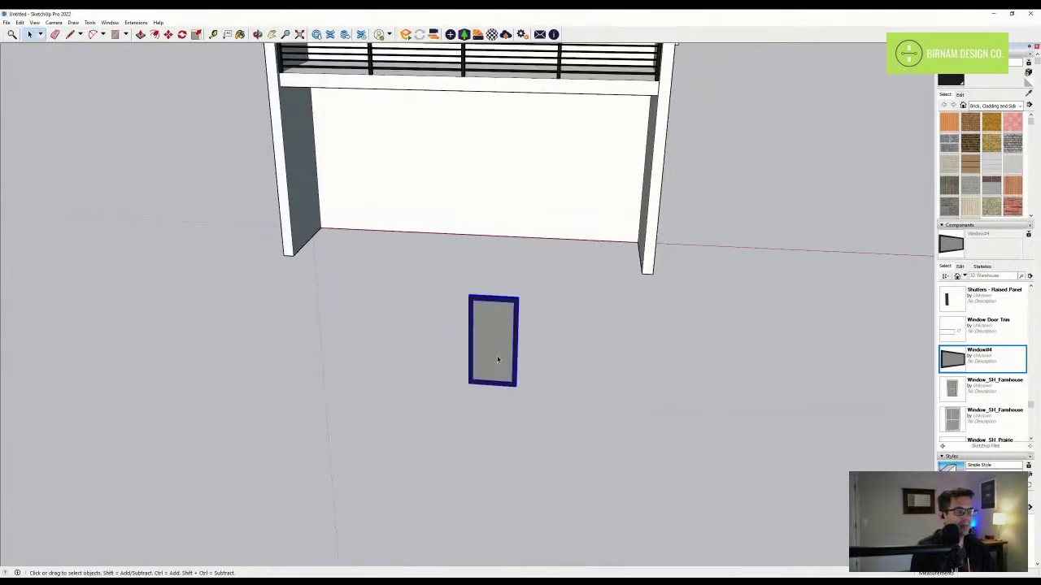
pyautogui.doubleClick(498, 359)
pyautogui.moveTo(497, 410); pyautogui.dragTo(567, 148)
pyautogui.moveTo(470, 413); pyautogui.dragTo(479, 393, button='middle')
pyautogui.press('m')
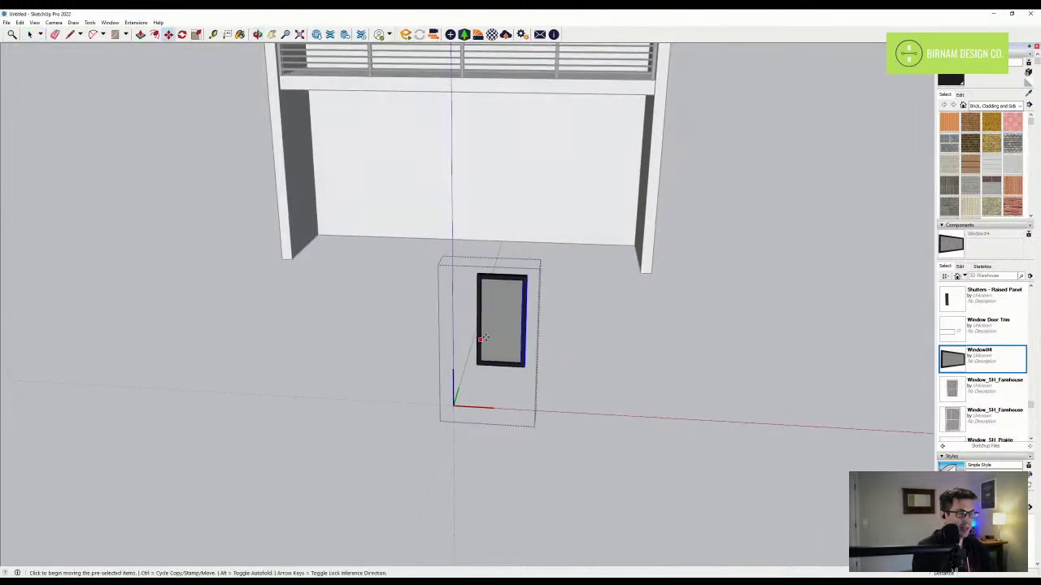
pyautogui.click(466, 356)
pyautogui.press('Return')
pyautogui.press('space')
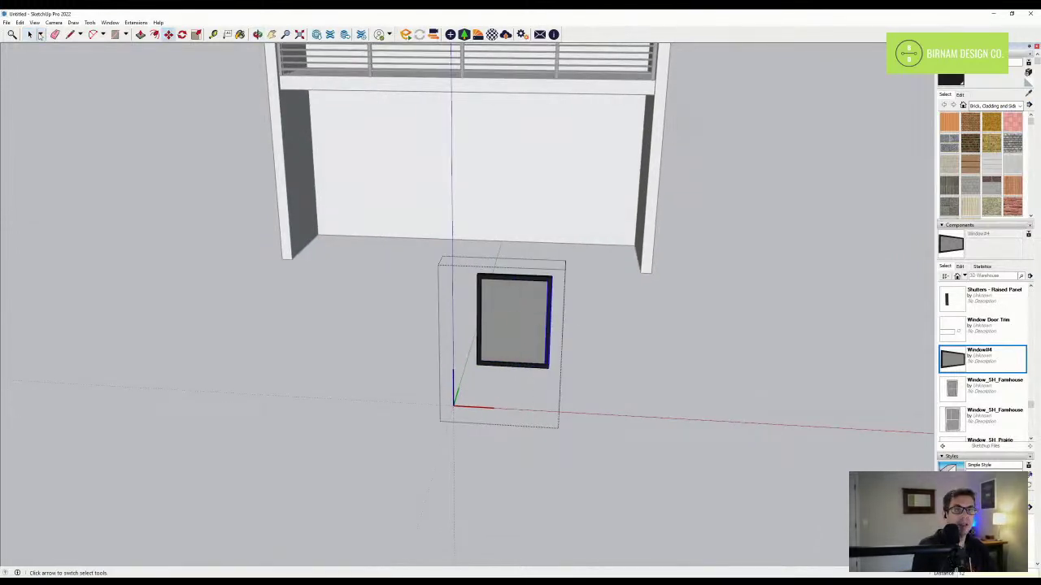
# - Raise the window's top frame by 4', check the component with the tape measure, and close it
pyautogui.press('m')
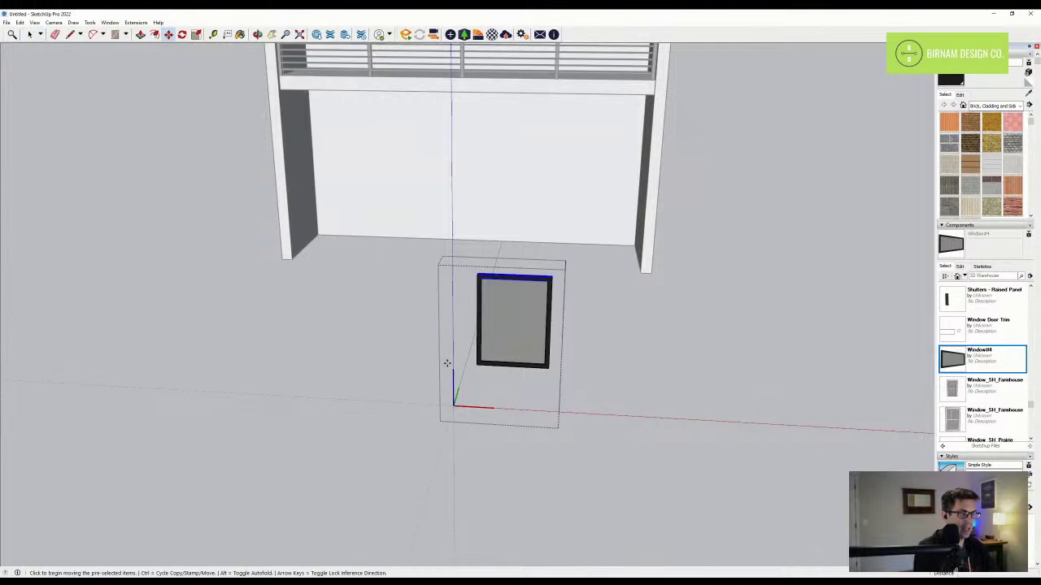
pyautogui.click(498, 325)
pyautogui.write("4'")
pyautogui.press('Return')
pyautogui.moveTo(586, 320); pyautogui.dragTo(513, 304, button='middle')
pyautogui.press('t')
pyautogui.click(249, 127)
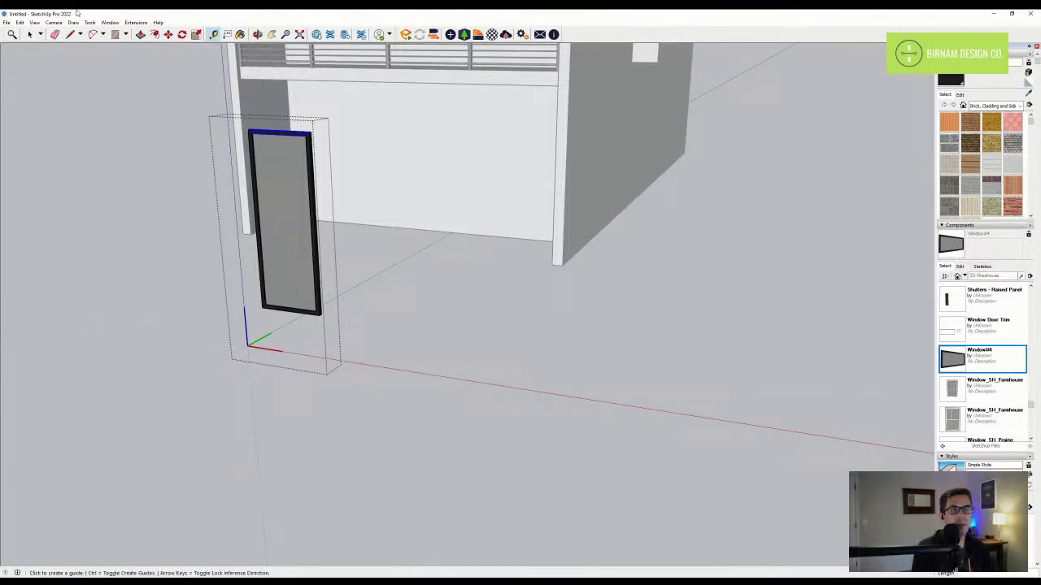
pyautogui.click(30, 35)
pyautogui.click(91, 172)
pyautogui.moveTo(91, 173); pyautogui.dragTo(566, 545, button='middle')
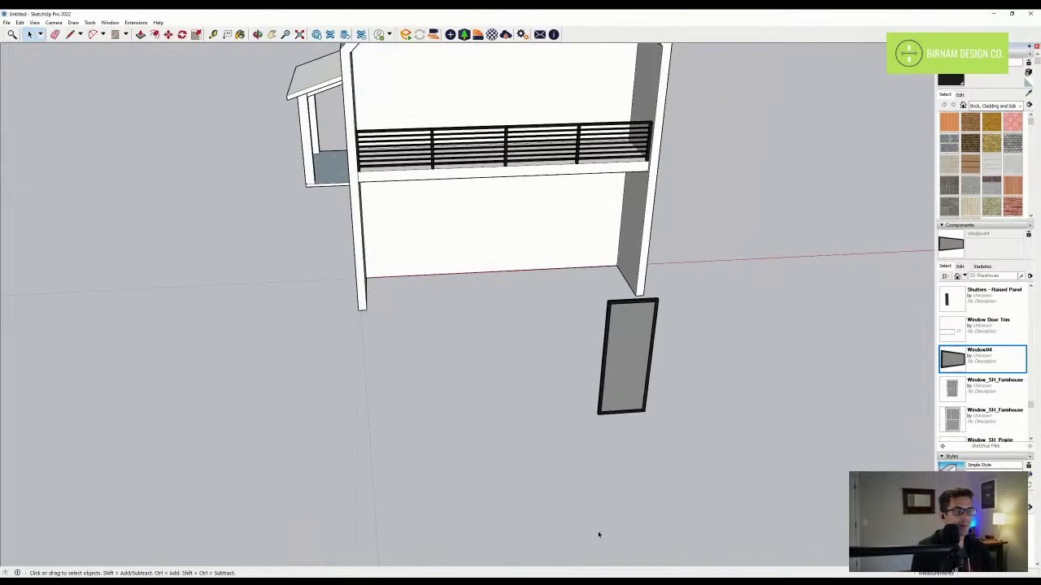
# - Move the tall window onto the balcony floor, against the upper front wall
pyautogui.moveTo(626, 404); pyautogui.dragTo(453, 163, button='middle')
pyautogui.press('m')
pyautogui.scroll(2, 532, 493)
pyautogui.click(544, 470)
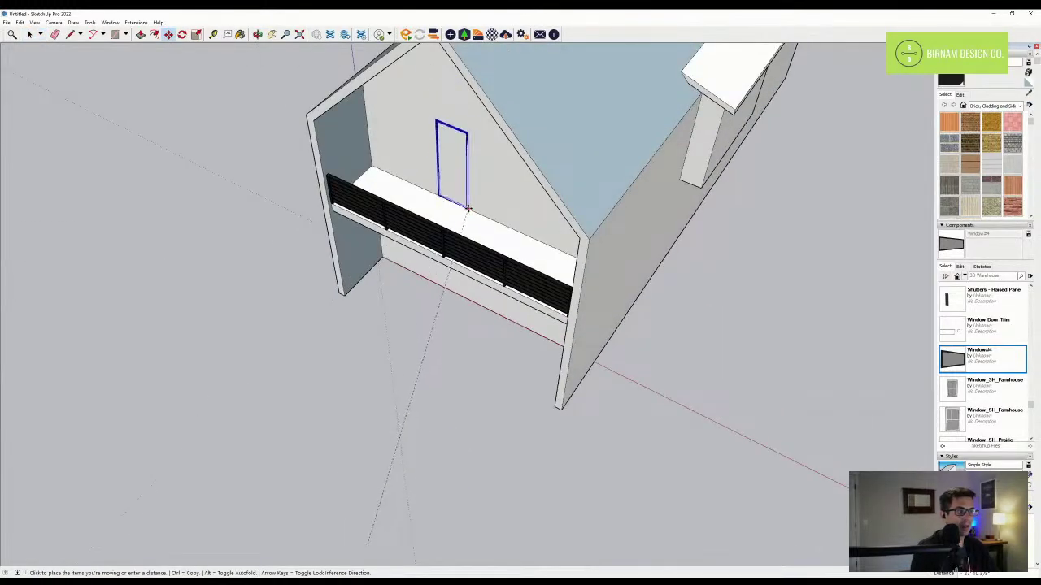
pyautogui.click(477, 213)
# - Copy the balcony window directly beside itself to form a pair
pyautogui.moveTo(478, 214); pyautogui.dragTo(458, 281, button='middle')
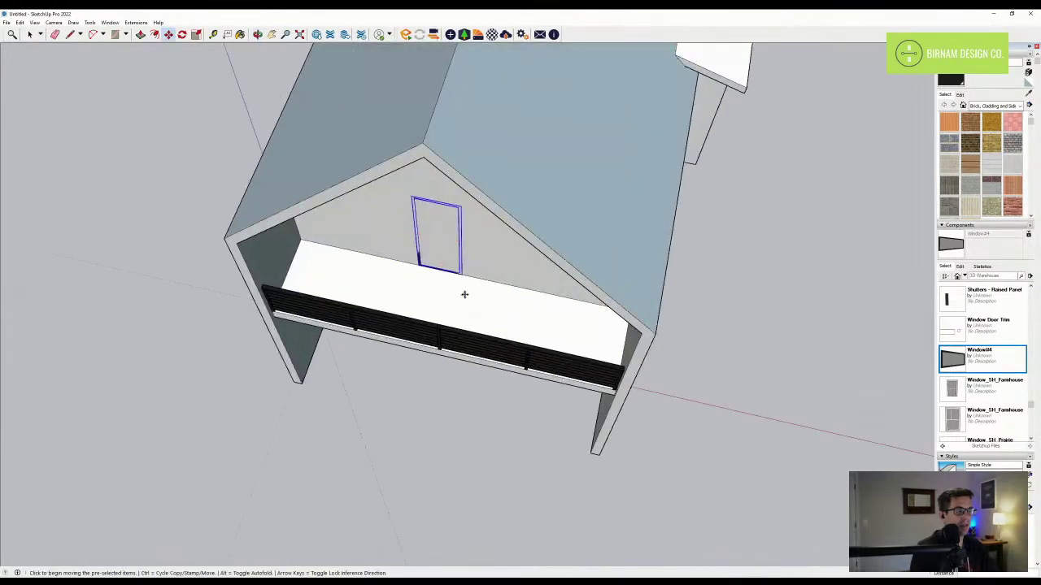
pyautogui.scroll(2, 458, 281)
pyautogui.press('ctrl')
pyautogui.click(400, 259)
pyautogui.click(461, 272)
pyautogui.scroll(-2, 461, 272)
pyautogui.moveTo(461, 273); pyautogui.dragTo(587, 143, button='middle')
pyautogui.scroll(-2, 504, 200)
pyautogui.moveTo(523, 285); pyautogui.dragTo(510, 192, button='middle')
pyautogui.scroll(-2, 508, 193)
pyautogui.moveTo(571, 290); pyautogui.dragTo(534, 239, button='middle')
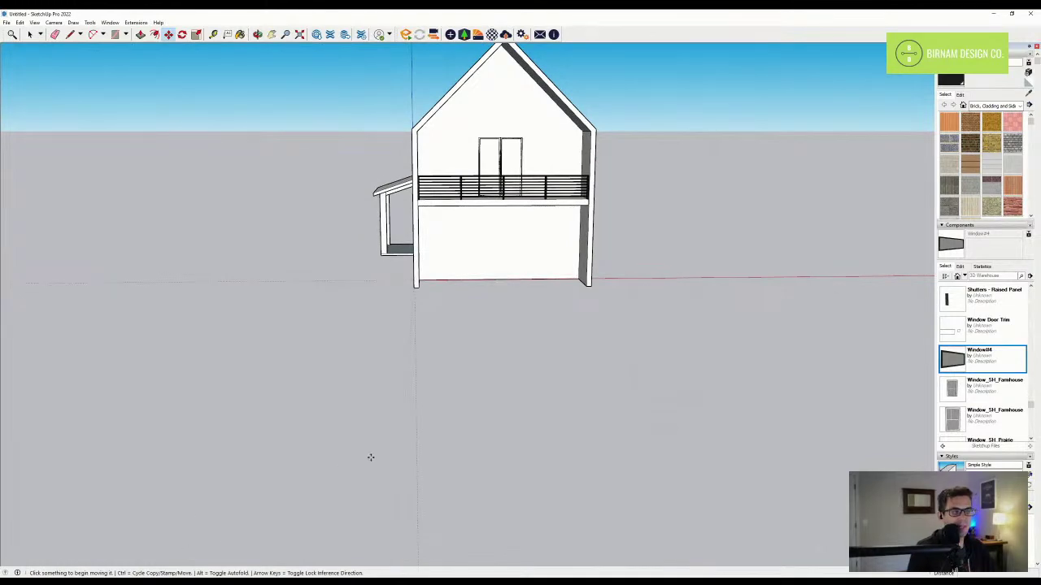
pyautogui.moveTo(526, 244); pyautogui.dragTo(521, 139, button='middle')
pyautogui.scroll(3, 541, 219)
# - Select both balcony windows and shift them sideways along the wall toward the canopy side
pyautogui.press('space')
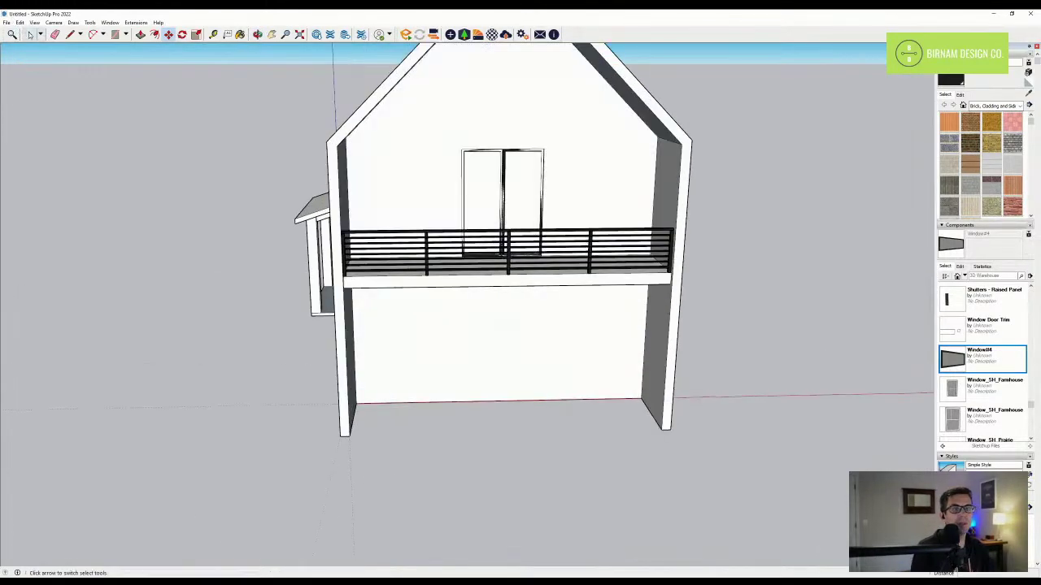
pyautogui.scroll(1, 541, 220)
pyautogui.click(471, 146)
pyautogui.click(474, 144)
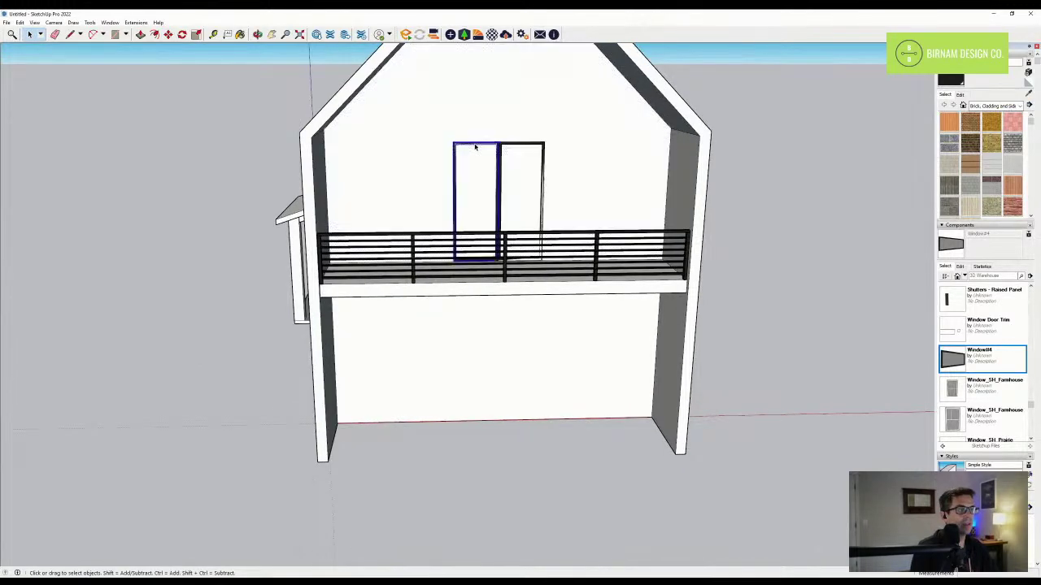
pyautogui.scroll(1, 529, 146)
pyautogui.press('m')
pyautogui.click(529, 119)
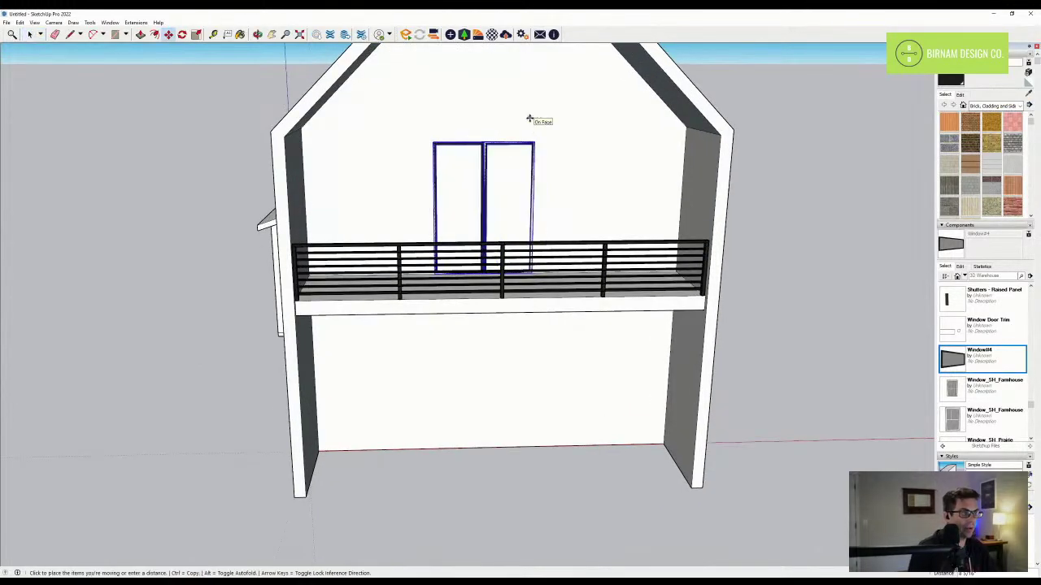
pyautogui.press('Return')
pyautogui.press('space')
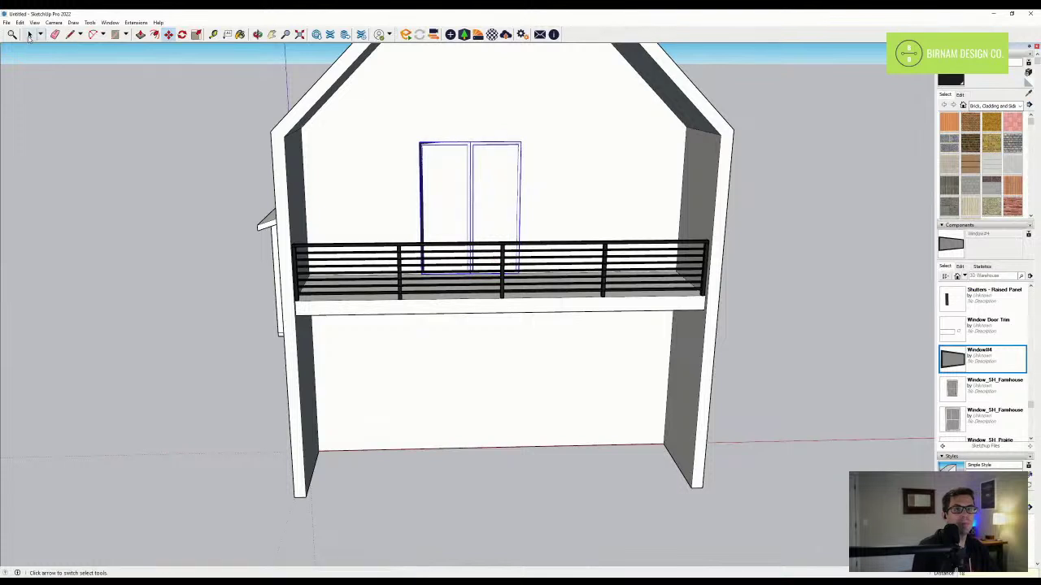
# - Copy the window pair sideways by one panel width to make a row of three panels
pyautogui.scroll(1, 488, 144)
pyautogui.press('m')
pyautogui.press('ctrl')
pyautogui.click(472, 163)
pyautogui.click(523, 163)
pyautogui.moveTo(523, 163); pyautogui.dragTo(534, 277, button='middle')
pyautogui.scroll(-2, 534, 277)
pyautogui.scroll(-2, 534, 276)
pyautogui.scroll(3, 980, 386)
# - Find the Garage Doors component in the SketchUp Files collection and place it in front of the house
pyautogui.scroll(5, 979, 386)
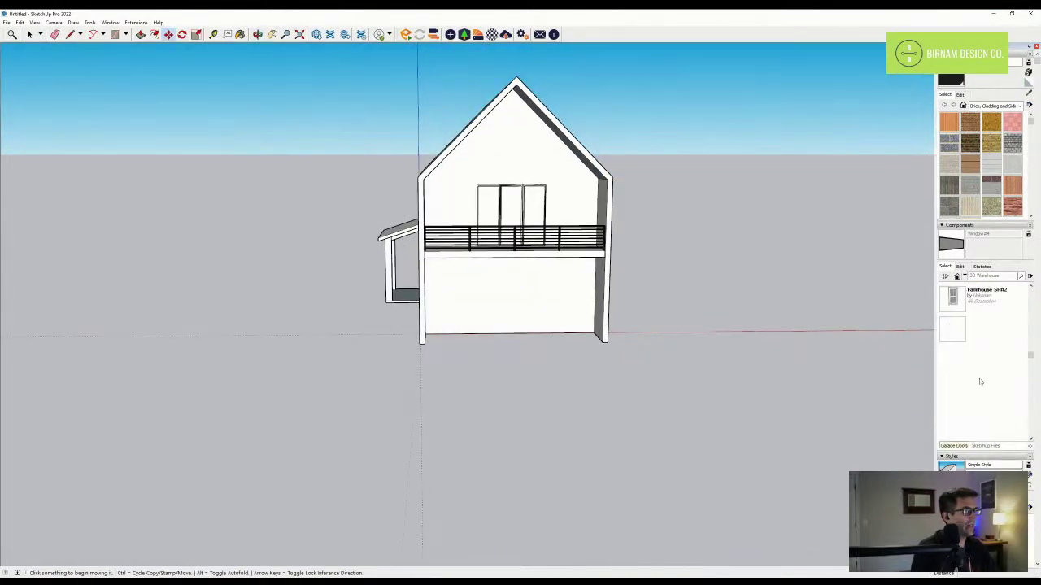
pyautogui.scroll(3, 968, 361)
pyautogui.scroll(-2, 978, 374)
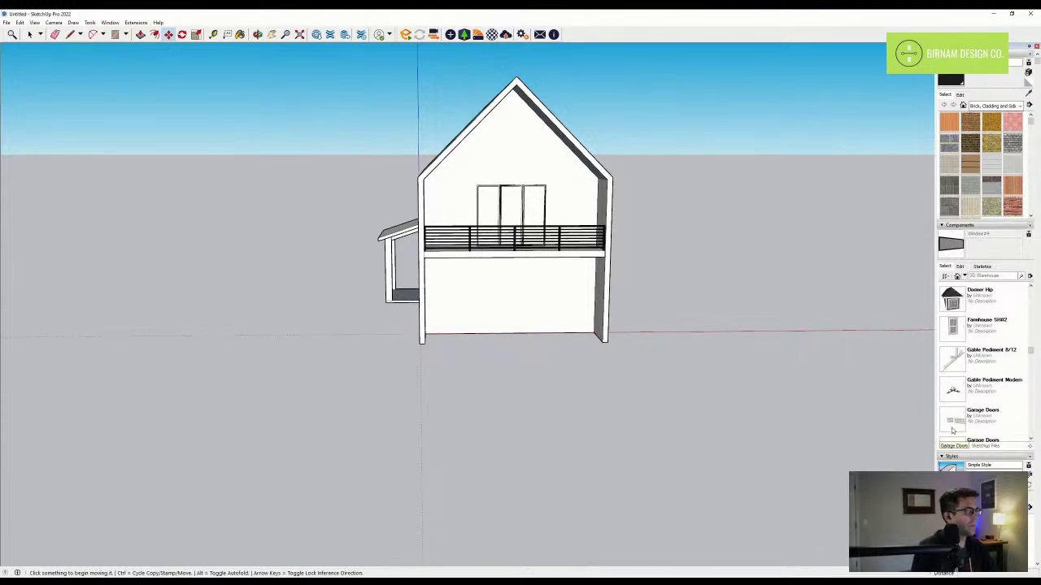
pyautogui.click(953, 431)
pyautogui.click(467, 396)
pyautogui.moveTo(467, 396); pyautogui.dragTo(459, 412, button='middle')
# - Delete the narrow single door from the placed garage doors, keeping the wide double door
pyautogui.click(31, 34)
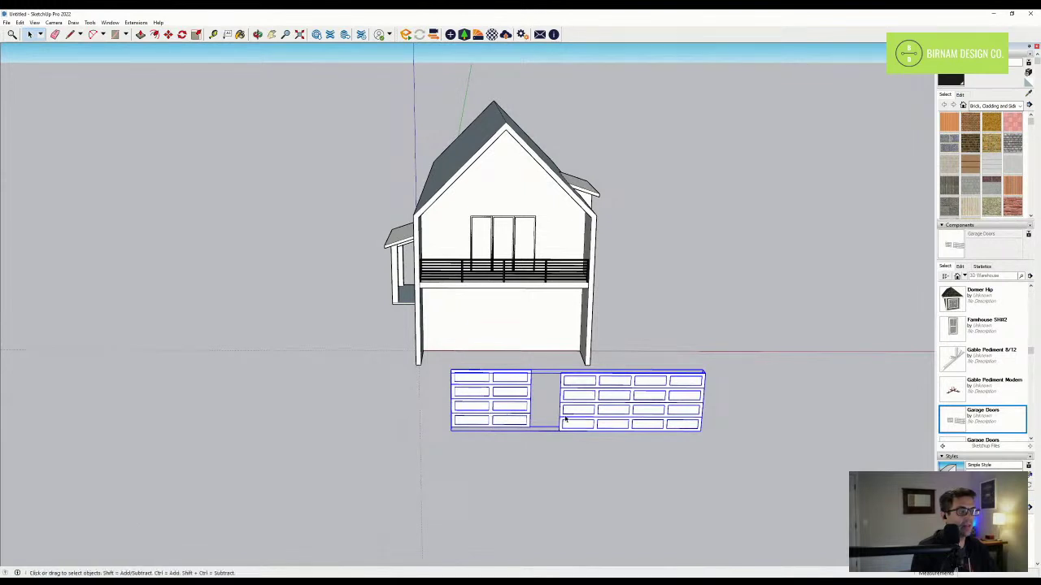
pyautogui.doubleClick(493, 398)
pyautogui.press('Delete')
pyautogui.click(607, 452)
# - Sample the black window frame material and apply it to the double garage door
pyautogui.click(1028, 94)
pyautogui.scroll(3, 605, 431)
pyautogui.click(632, 399)
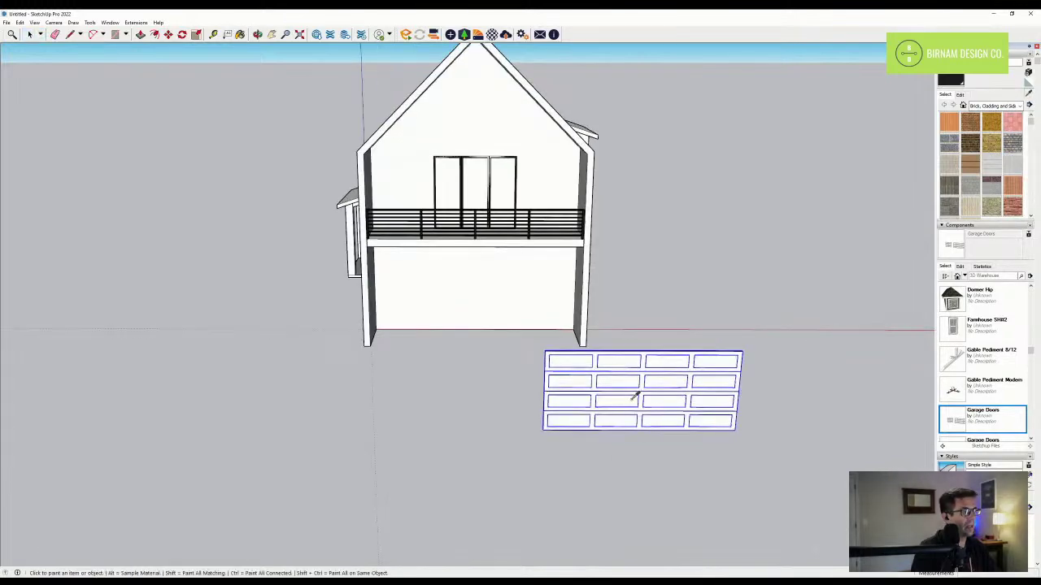
pyautogui.click(960, 94)
pyautogui.scroll(2, 469, 199)
pyautogui.moveTo(469, 200); pyautogui.dragTo(511, 294, button='middle')
pyautogui.scroll(5, 511, 295)
pyautogui.click(505, 273)
pyautogui.scroll(-5, 496, 256)
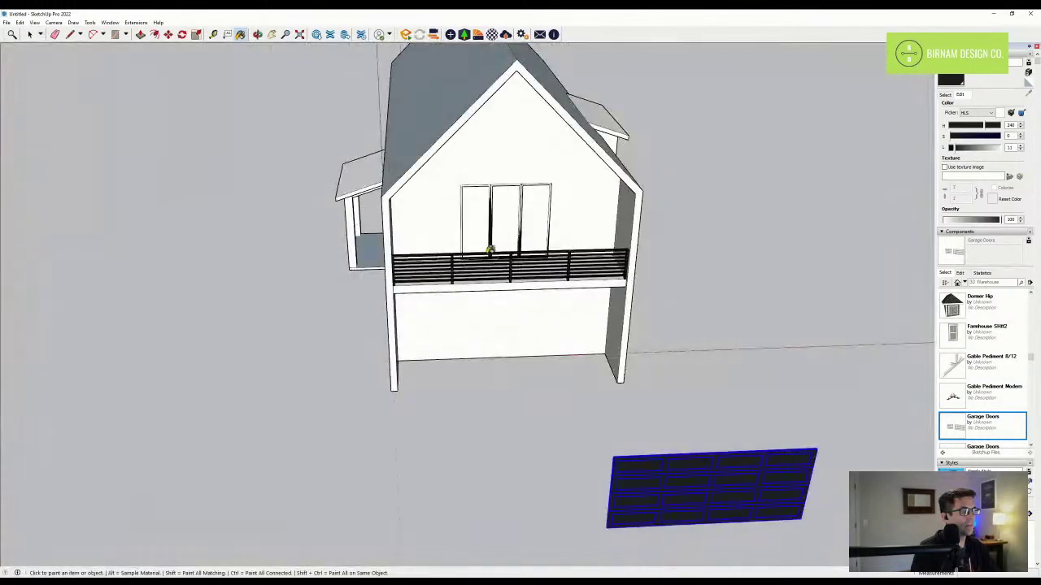
# - Move the double garage door by its bottom midpoint to the centre of the ground-floor front wall
pyautogui.click(30, 34)
pyautogui.click(260, 246)
pyautogui.click(696, 520)
pyautogui.moveTo(697, 520)
pyautogui.mouseDown(button='middle')
pyautogui.moveTo(716, 521)
pyautogui.moveTo(703, 506)
pyautogui.mouseUp(button='middle')
pyautogui.press('m')
pyautogui.click(703, 507)
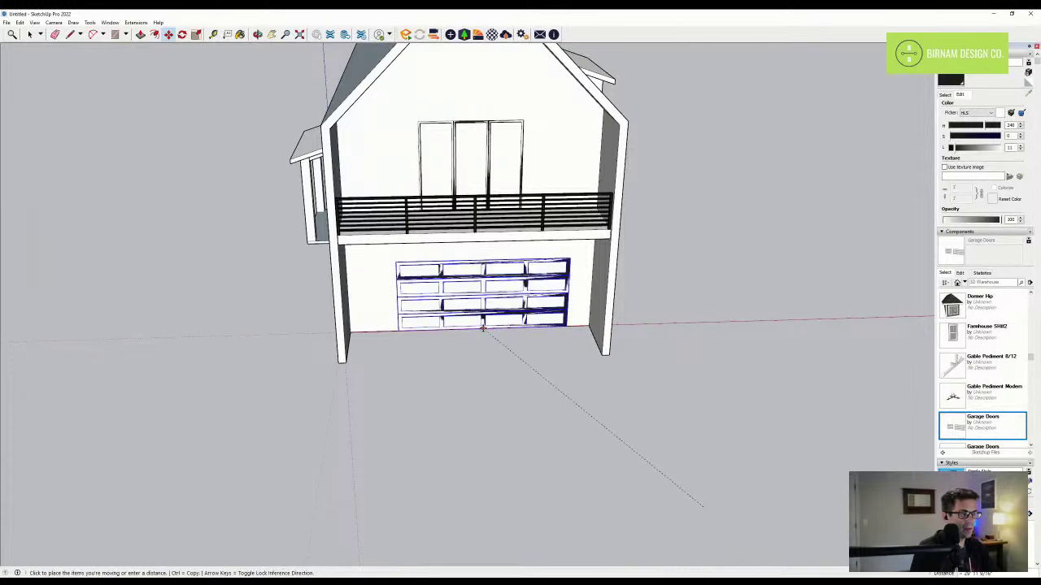
pyautogui.click(468, 328)
pyautogui.scroll(-2, 467, 338)
pyautogui.moveTo(467, 344); pyautogui.dragTo(525, 150, button='middle')
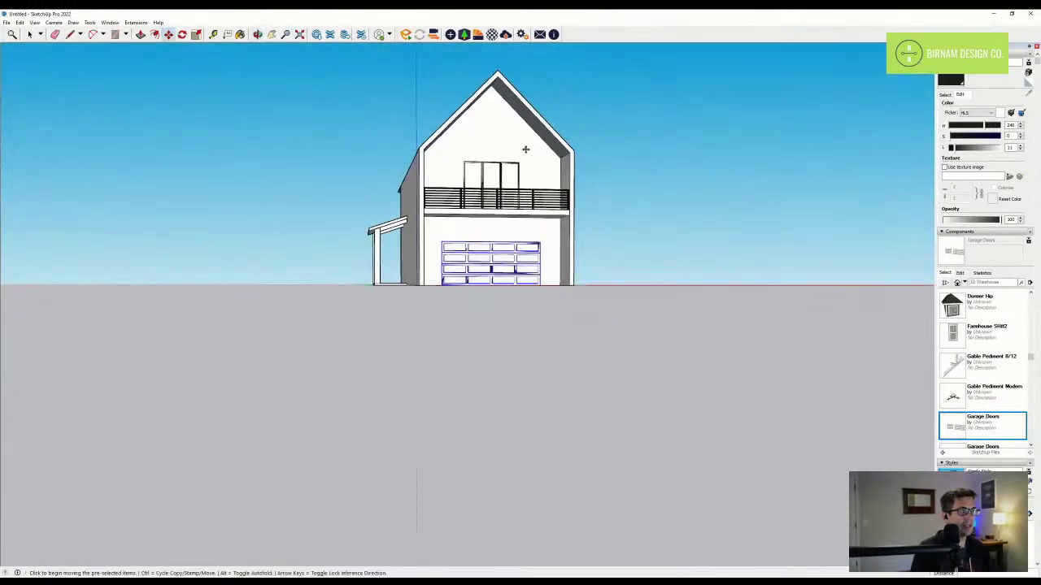
# - Push/Pull the front edge of the gable frame a short distance to form a narrow trim strip
pyautogui.scroll(4, 517, 134)
pyautogui.scroll(-3, 537, 192)
pyautogui.moveTo(580, 202); pyautogui.dragTo(724, 307, button='middle')
pyautogui.scroll(6, 655, 213)
pyautogui.press('p')
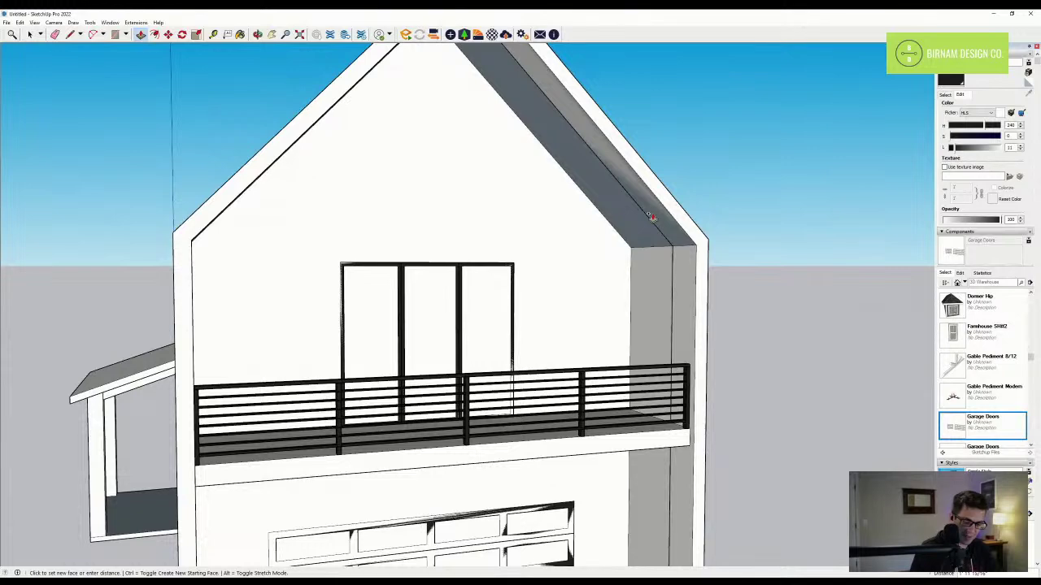
pyautogui.click(650, 216)
pyautogui.scroll(-5, 778, 286)
# - Paint the gable frame's front face and the inner trim strips on the bump-out side black
pyautogui.press('b')
pyautogui.scroll(5, 717, 358)
pyautogui.click(713, 322)
pyautogui.click(721, 306)
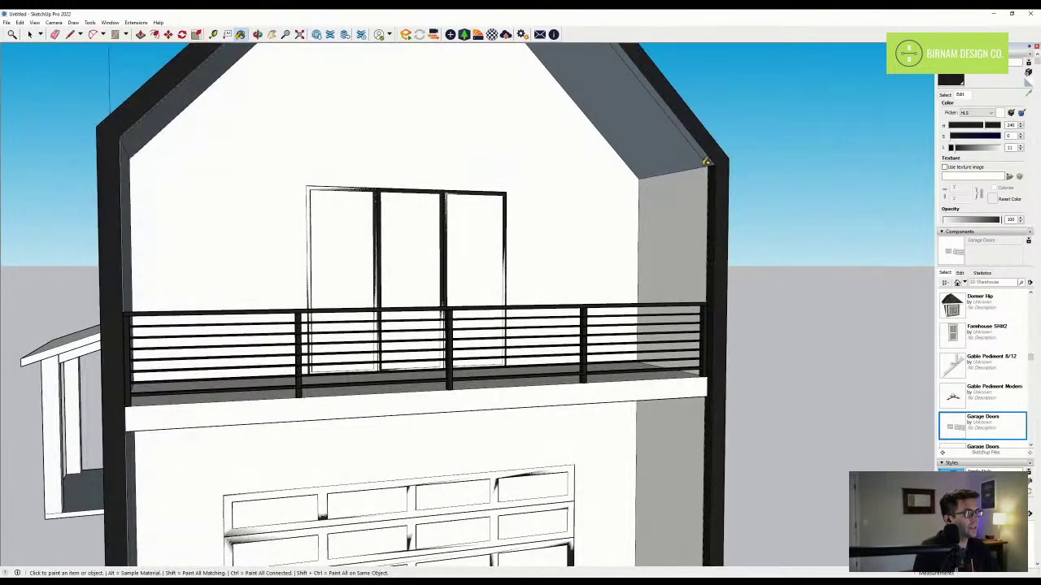
pyautogui.click(705, 148)
# - Paint the remaining inner trim strips and the outer trim strip on the canopy side black
pyautogui.moveTo(752, 203); pyautogui.dragTo(458, 236, button='middle')
pyautogui.scroll(-3, 459, 236)
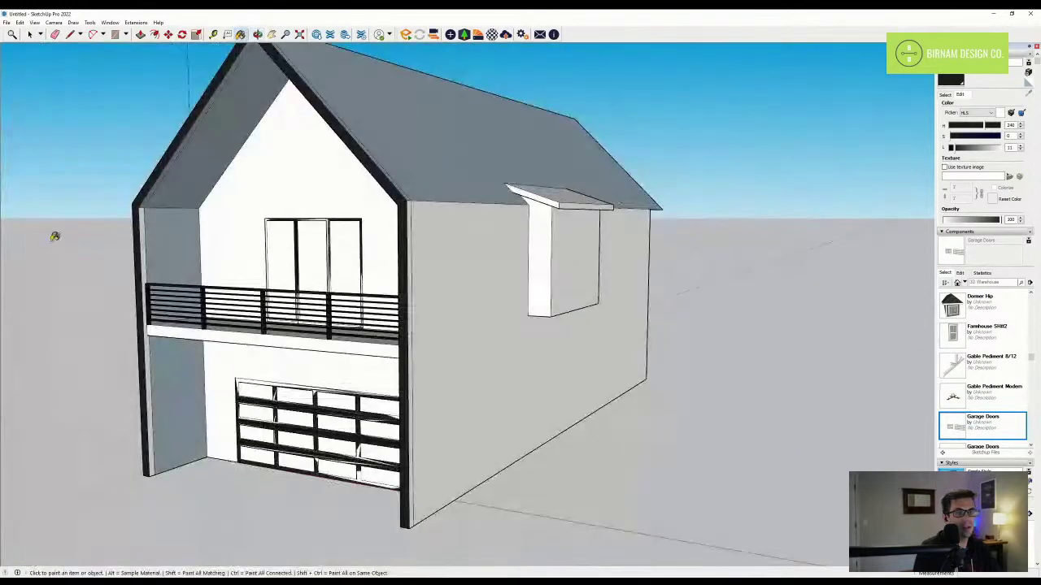
pyautogui.scroll(4, 125, 259)
pyautogui.click(179, 209)
pyautogui.click(187, 184)
pyautogui.scroll(-2, 196, 326)
pyautogui.moveTo(196, 326); pyautogui.dragTo(728, 327, button='middle')
pyautogui.scroll(2, 561, 307)
pyautogui.click(556, 307)
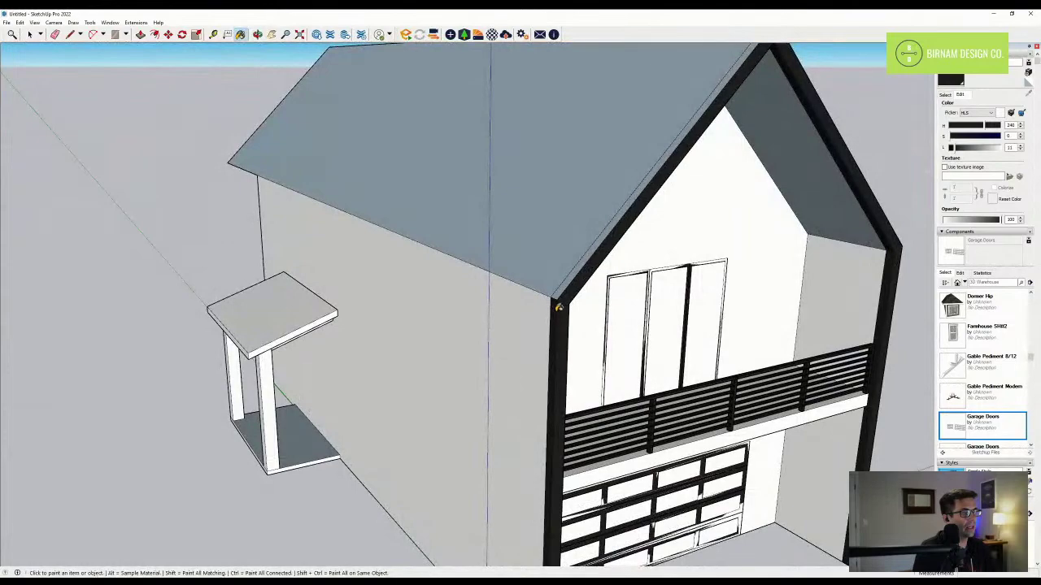
pyautogui.scroll(-1, 574, 309)
pyautogui.press('e')
pyautogui.moveTo(580, 297)
pyautogui.mouseDown(button='middle')
pyautogui.moveTo(353, 255)
pyautogui.moveTo(387, 291)
pyautogui.moveTo(291, 222)
pyautogui.moveTo(554, 313)
pyautogui.moveTo(477, 333)
pyautogui.moveTo(575, 288)
pyautogui.moveTo(526, 287)
pyautogui.moveTo(552, 325)
pyautogui.mouseUp(button='middle')
# - Paint the canopy-side wall and roof slope with the red standing seam metal from the Roofing materials
pyautogui.click(947, 96)
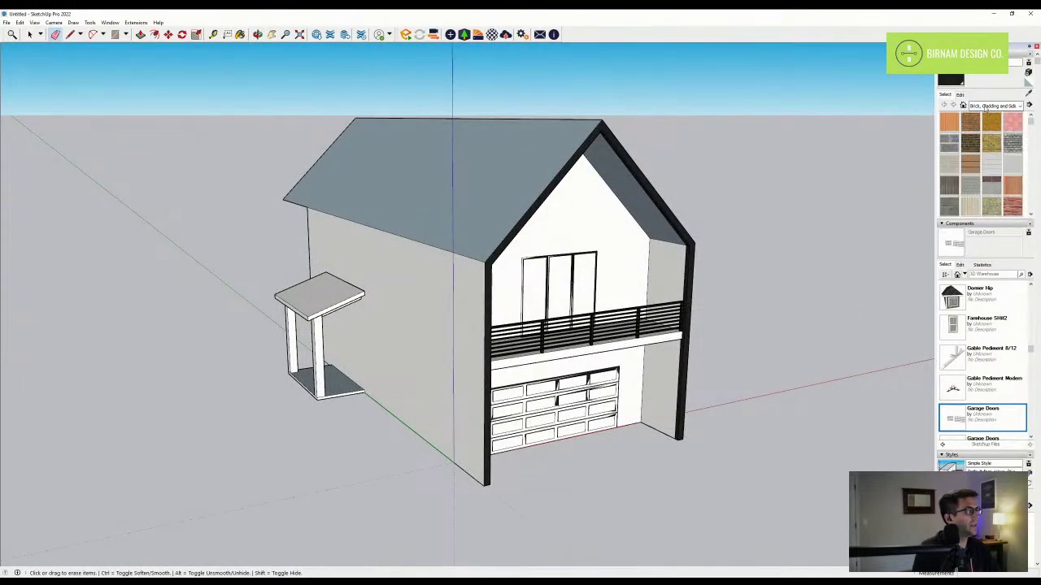
pyautogui.click(986, 161)
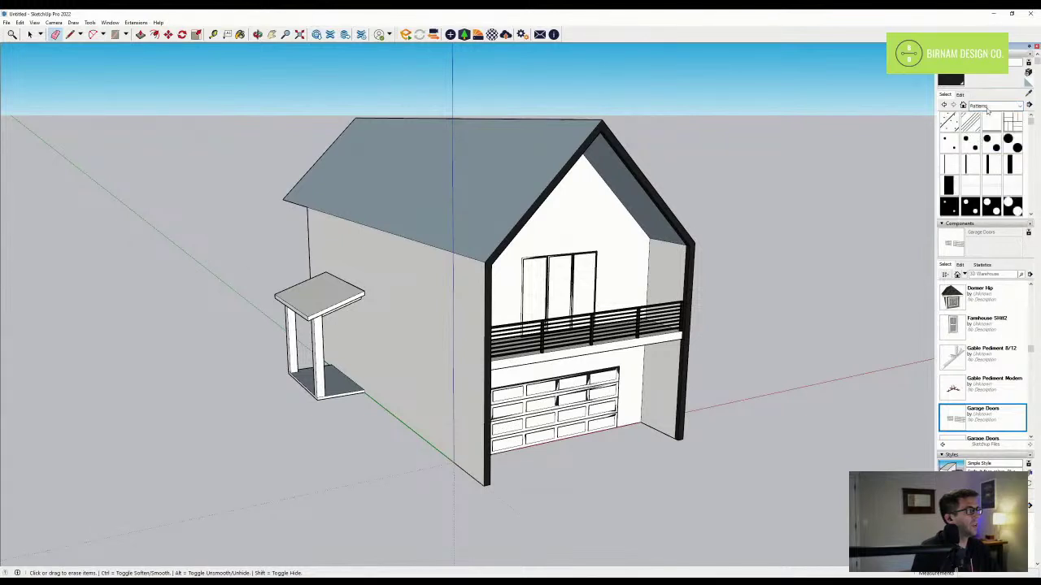
pyautogui.click(949, 121)
pyautogui.click(418, 342)
pyautogui.click(492, 198)
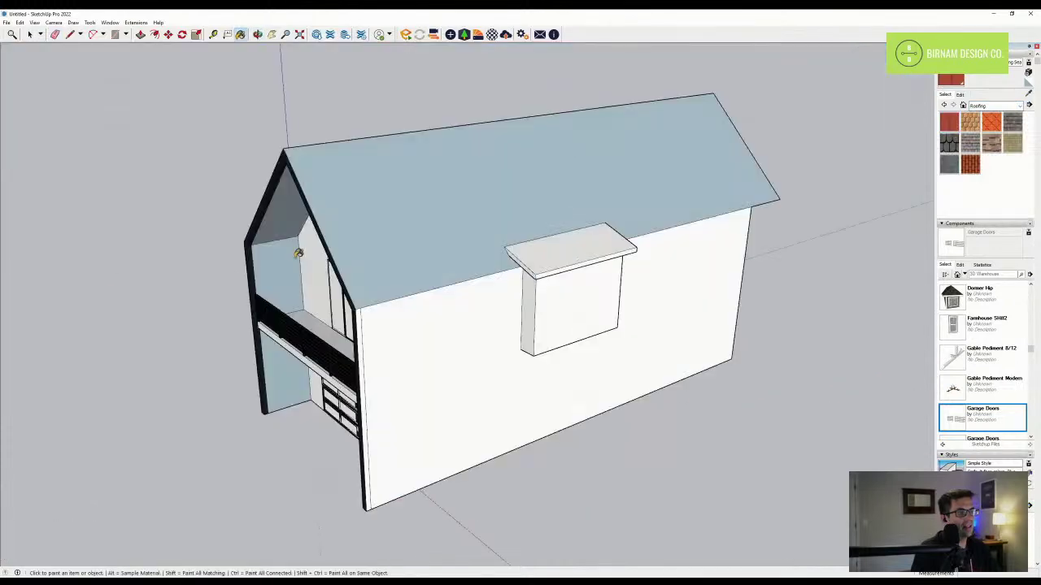
# - Paint the bump-out side's roof slope, side wall and small bump-out roof with the same red standing seam metal
pyautogui.click(376, 242)
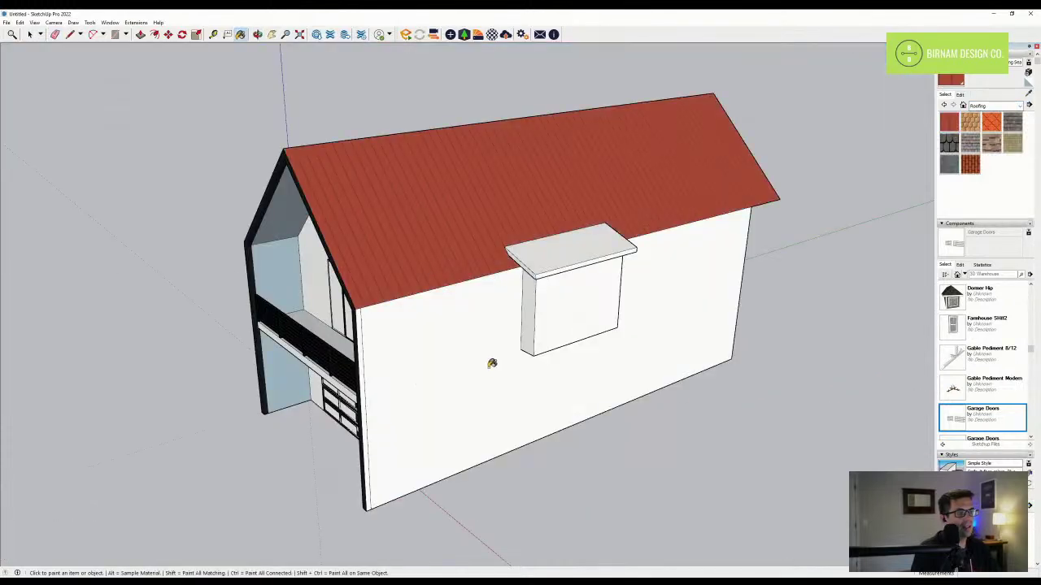
pyautogui.click(493, 368)
pyautogui.click(537, 255)
# - Recolour the standing seam metal material to dark grey by setting its saturation to 0 and lowering its lightness
pyautogui.click(964, 96)
pyautogui.moveTo(968, 136); pyautogui.dragTo(948, 137)
pyautogui.moveTo(894, 244); pyautogui.dragTo(341, 383, button='middle')
pyautogui.click(944, 95)
pyautogui.click(959, 94)
pyautogui.moveTo(966, 147); pyautogui.dragTo(965, 148)
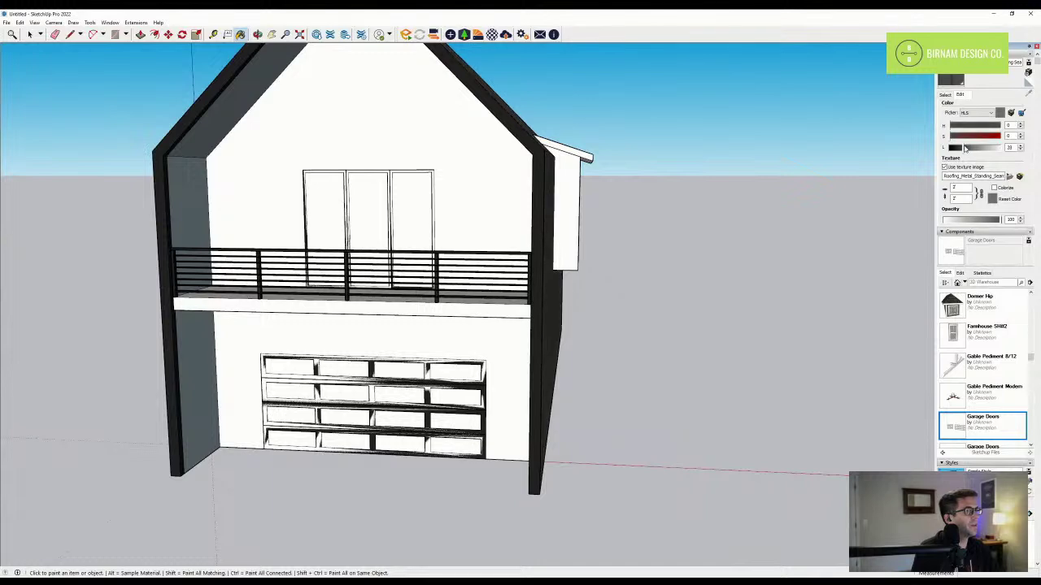
pyautogui.moveTo(459, 320); pyautogui.dragTo(550, 328, button='middle')
pyautogui.scroll(-3, 551, 327)
pyautogui.click(136, 24)
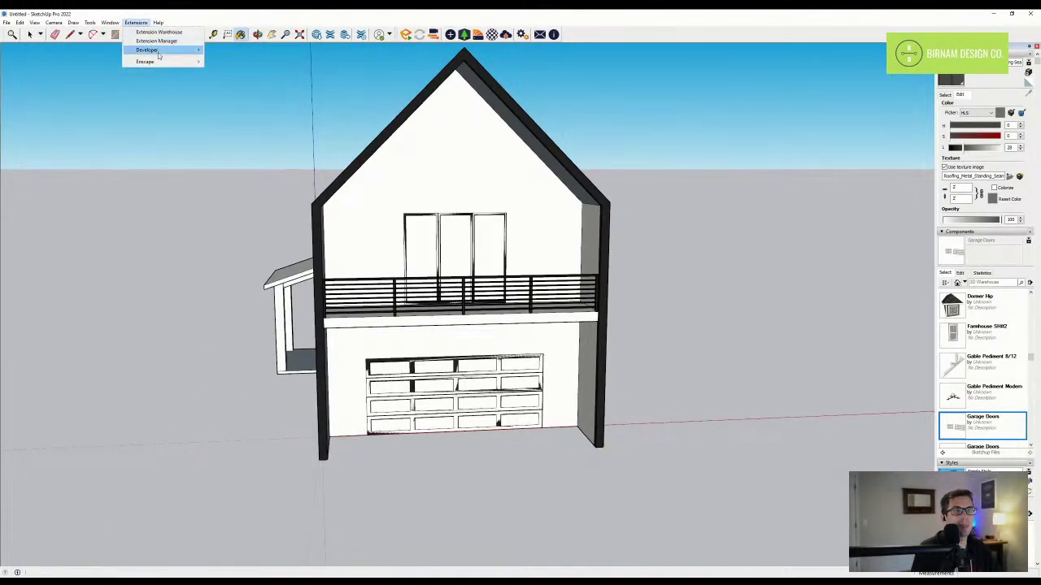
pyautogui.moveTo(108, 24)
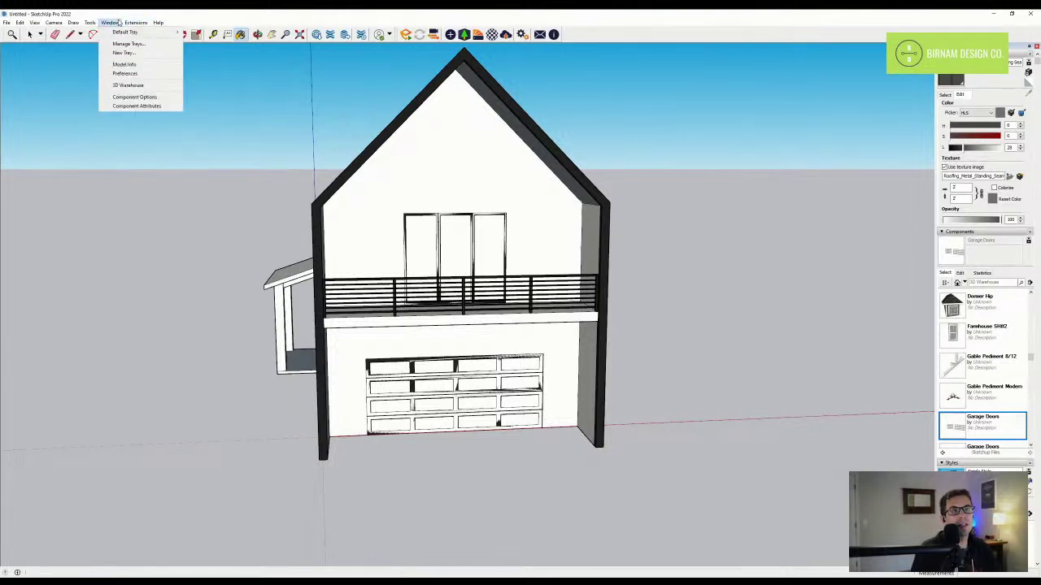
# - Paint the inner side walls and sloped roof undersides of the front recess with the in-model wood plank material
pyautogui.click(386, 12)
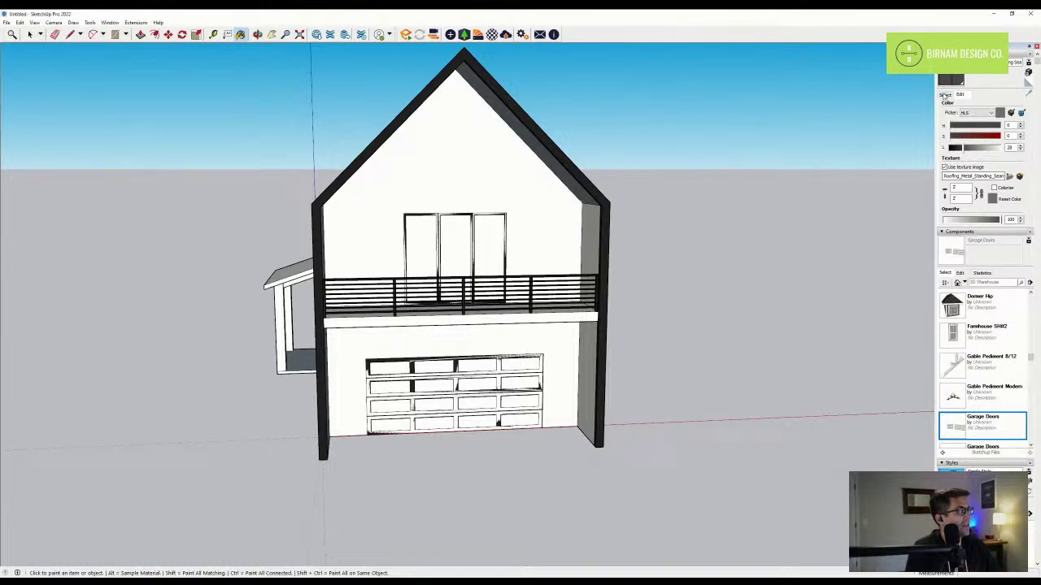
pyautogui.click(944, 94)
pyautogui.click(963, 106)
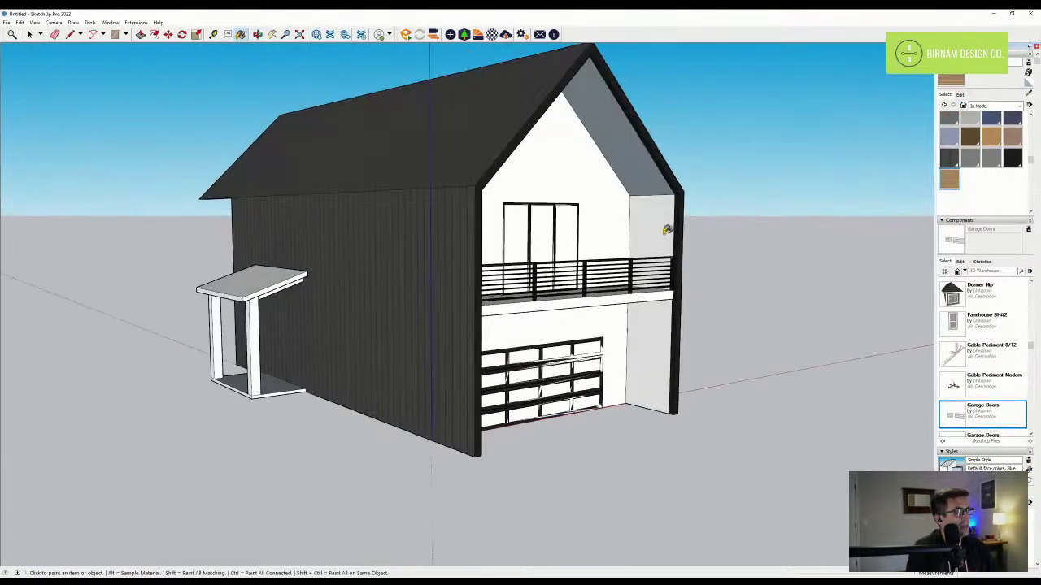
pyautogui.click(667, 230)
pyautogui.click(657, 328)
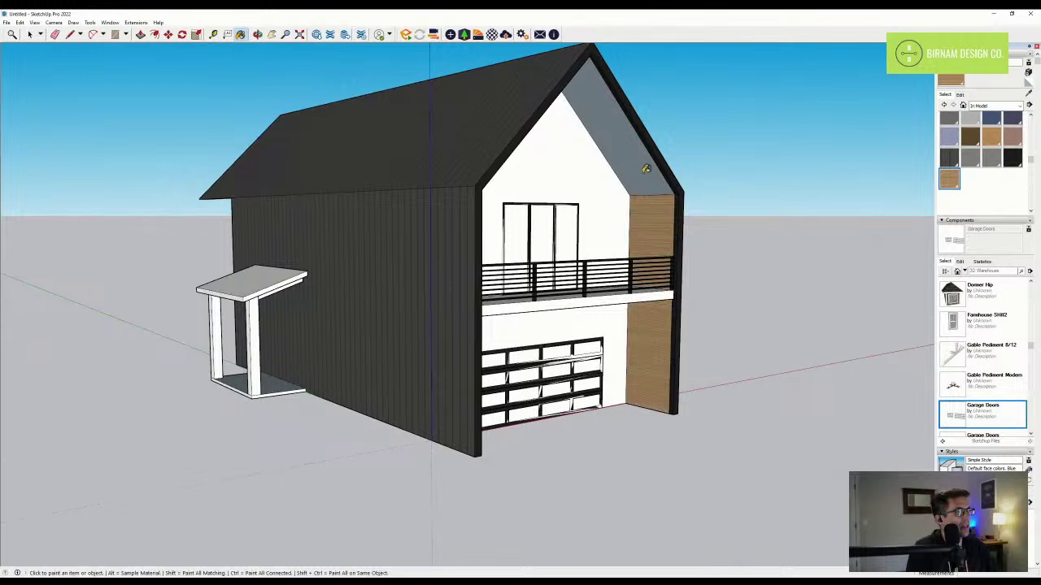
pyautogui.moveTo(647, 169); pyautogui.dragTo(149, 166, button='middle')
pyautogui.click(278, 174)
pyautogui.click(265, 242)
pyautogui.click(258, 358)
pyautogui.moveTo(258, 357)
pyautogui.mouseDown(button='middle')
pyautogui.moveTo(406, 293)
pyautogui.moveTo(512, 268)
pyautogui.moveTo(599, 304)
pyautogui.moveTo(650, 309)
pyautogui.mouseUp(button='middle')
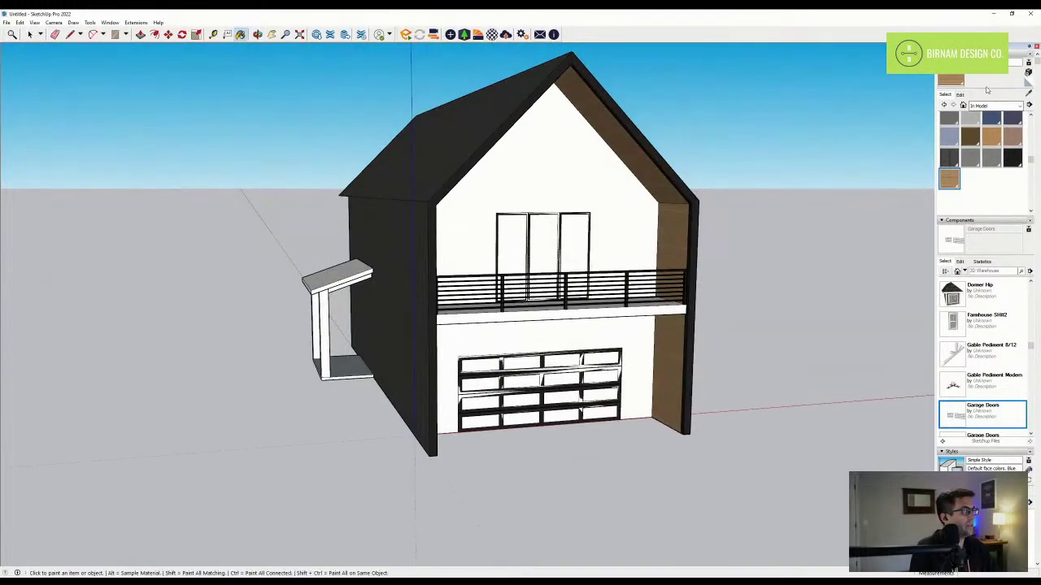
# - Set the wood plank material's texture width to 6 feet
pyautogui.click(960, 95)
pyautogui.moveTo(972, 190); pyautogui.dragTo(891, 179)
pyautogui.write("6'")
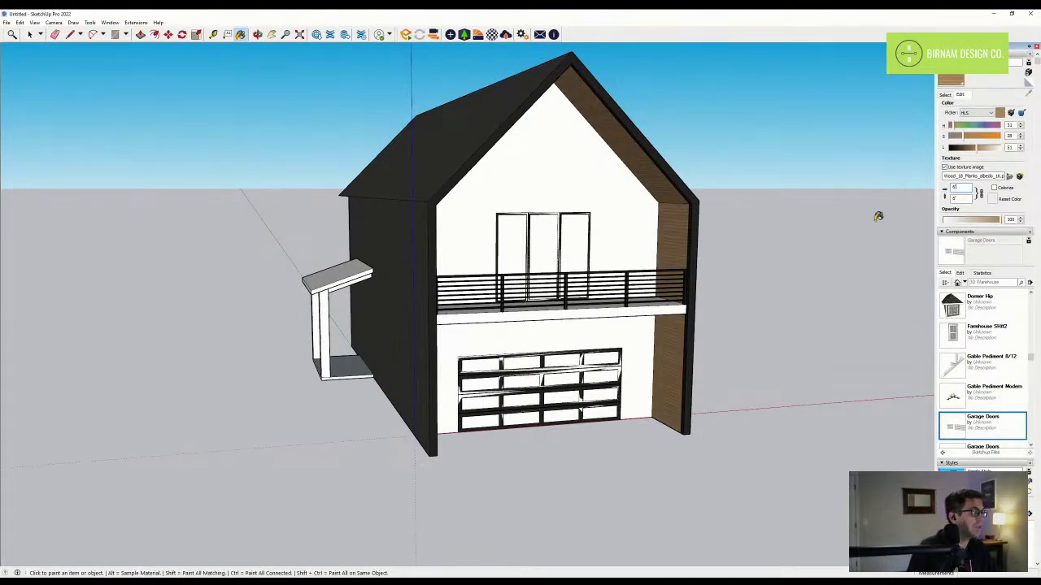
pyautogui.moveTo(753, 301); pyautogui.dragTo(783, 267, button='middle')
pyautogui.scroll(3, 648, 216)
pyautogui.moveTo(642, 225); pyautogui.dragTo(573, 226, button='middle')
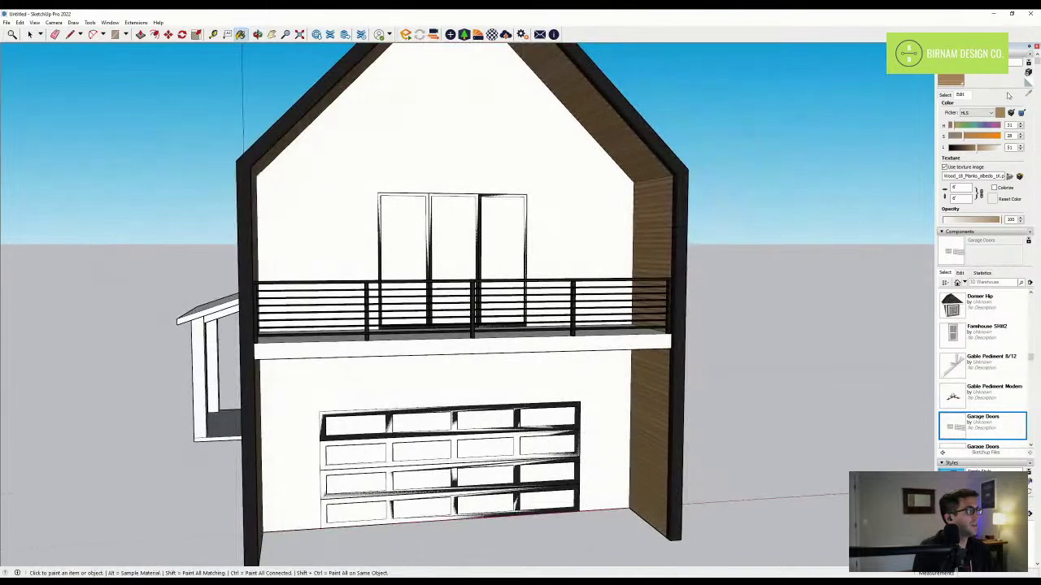
# - Paint the upper gable wall behind the balcony with the vertical wood plank material
pyautogui.click(945, 95)
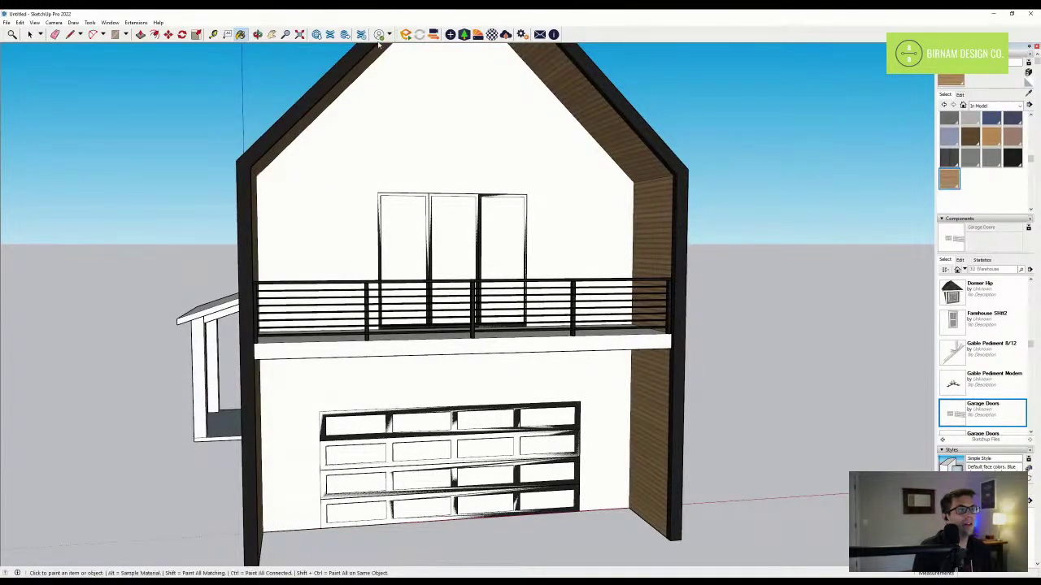
pyautogui.click(133, 23)
pyautogui.moveTo(109, 25)
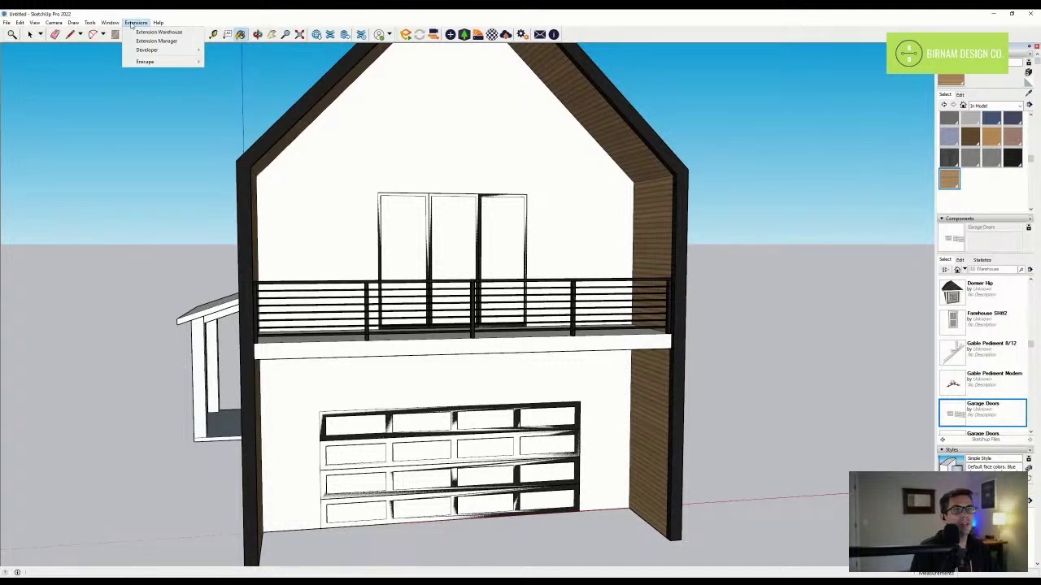
pyautogui.press('Escape')
pyautogui.press('b')
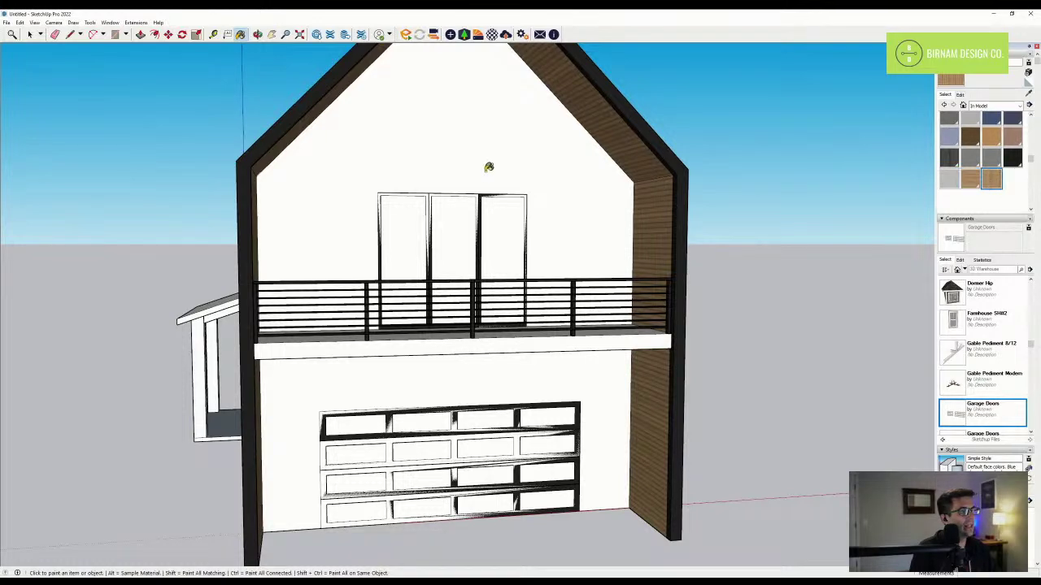
pyautogui.click(488, 171)
pyautogui.moveTo(488, 171); pyautogui.dragTo(741, 151, button='middle')
# - Darken the vertical plank material to saturation 0 and lightness 14, and paint the garage-level front wall with it
pyautogui.click(960, 96)
pyautogui.moveTo(961, 136); pyautogui.dragTo(949, 137)
pyautogui.click(955, 148)
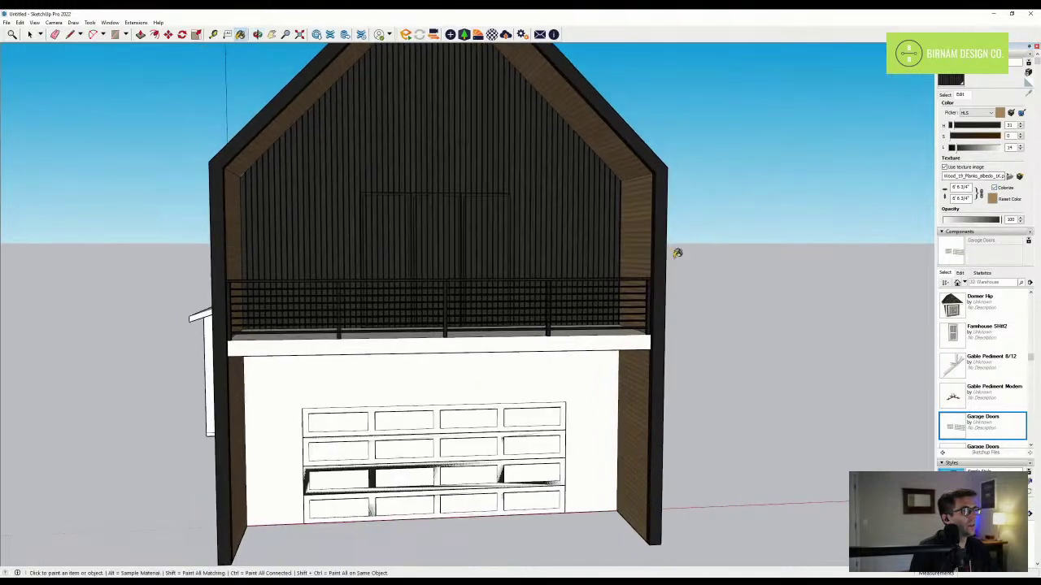
pyautogui.moveTo(683, 308); pyautogui.dragTo(669, 297, button='middle')
pyautogui.click(608, 374)
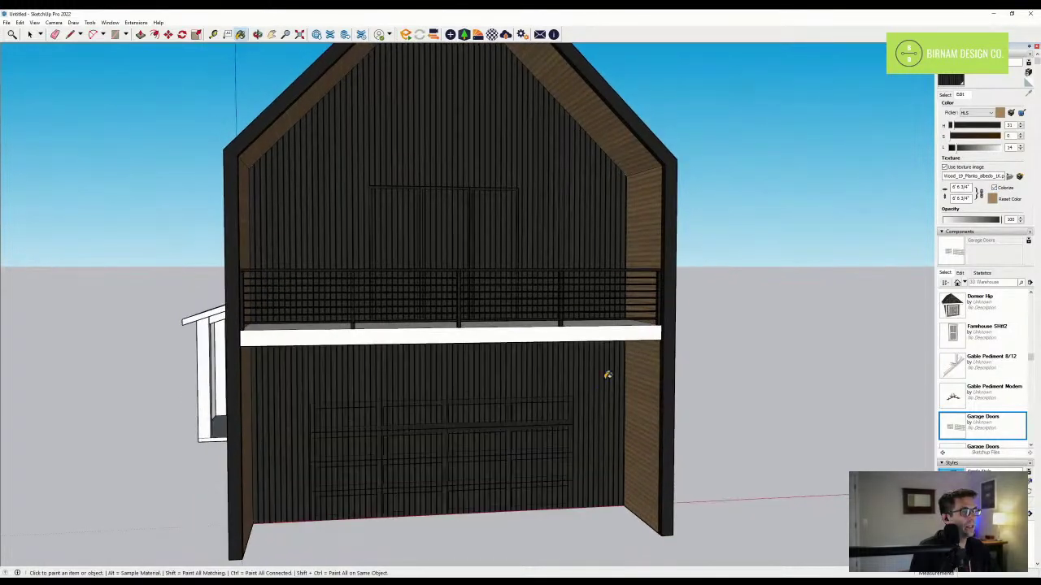
# - Try to outline the garage door with a rectangle on the front wall and push the face in
pyautogui.moveTo(606, 374); pyautogui.dragTo(568, 400, button='middle')
pyautogui.scroll(-4, 567, 402)
pyautogui.moveTo(545, 315); pyautogui.dragTo(487, 394, button='middle')
pyautogui.scroll(6, 472, 410)
pyautogui.press('r')
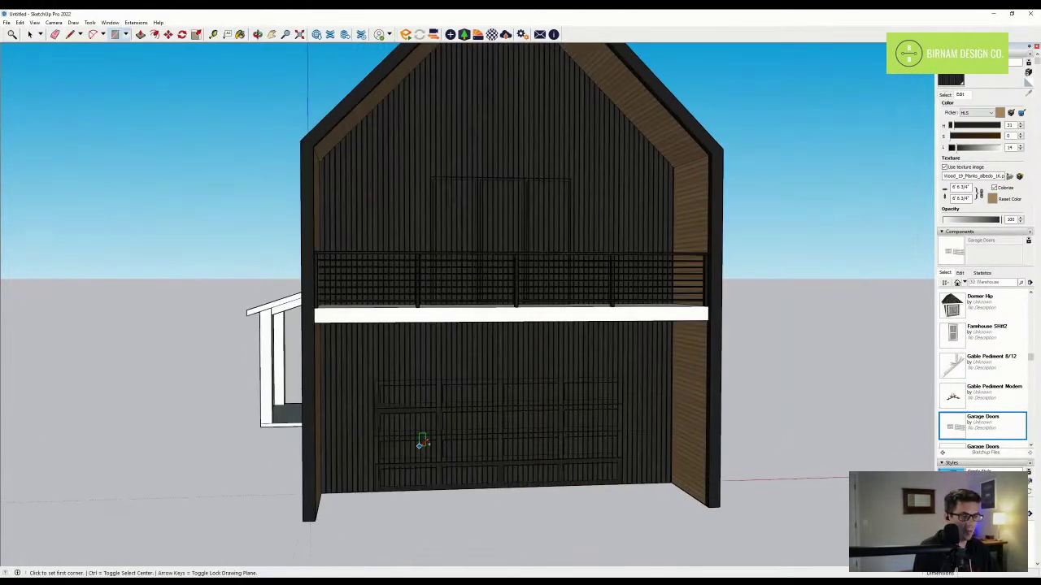
pyautogui.scroll(1, 370, 502)
pyautogui.click(367, 501)
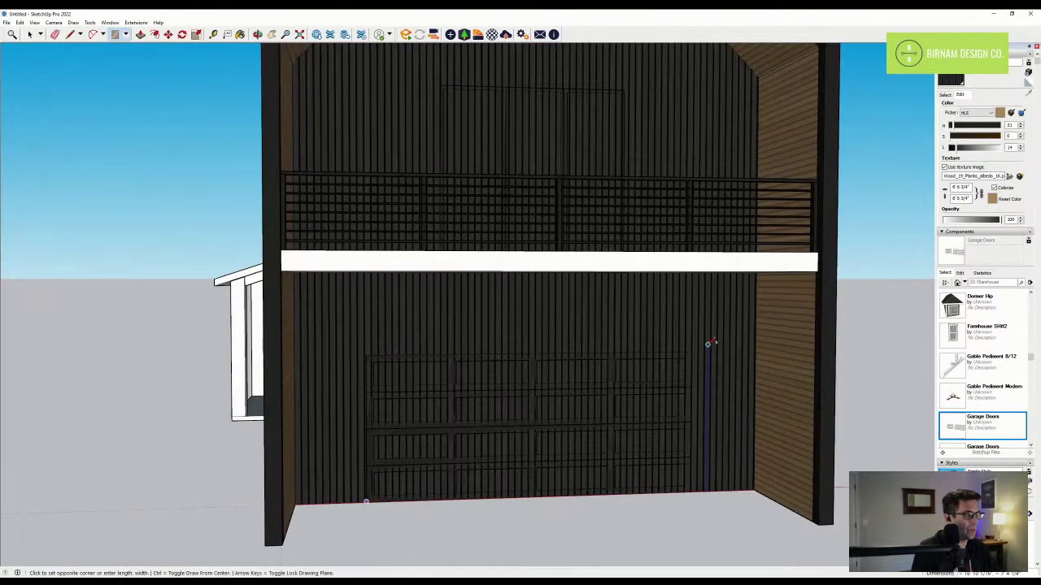
pyautogui.click(691, 354)
pyautogui.moveTo(642, 380); pyautogui.dragTo(679, 435, button='middle')
pyautogui.press('p')
pyautogui.click(659, 425)
pyautogui.click(631, 411)
pyautogui.hotkey('ctrl', 'z')
# - Draw a rectangle around the garage door on the front wall and push its face in to expose the door
pyautogui.press('r')
pyautogui.click(404, 391)
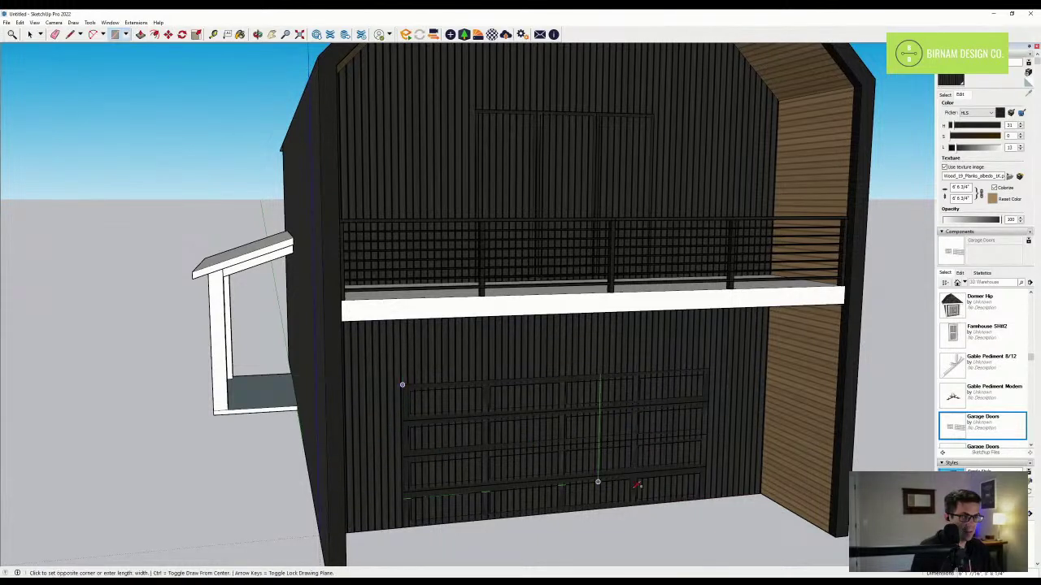
pyautogui.click(704, 494)
pyautogui.press('p')
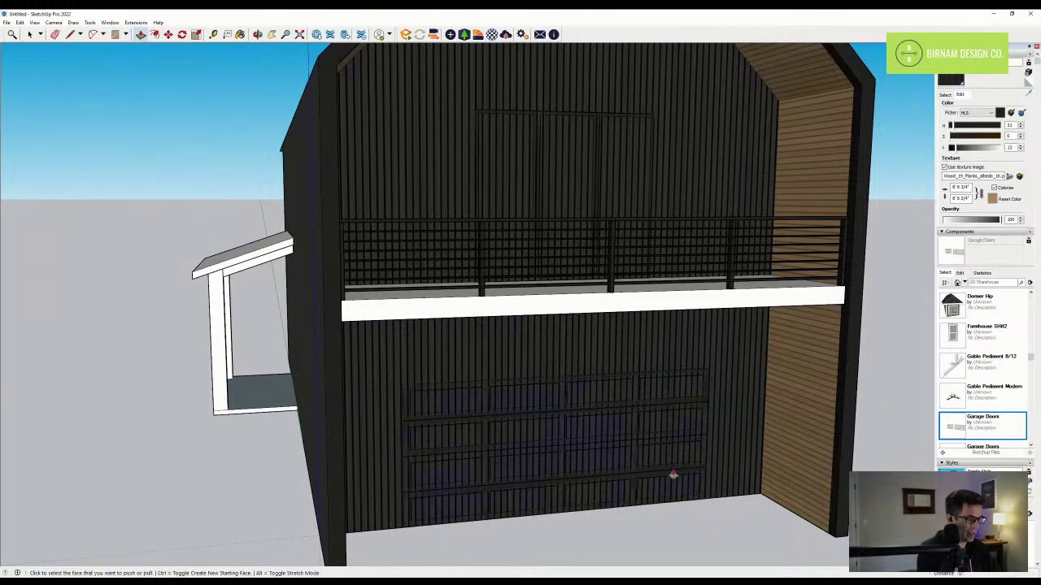
# - Draw a rectangle around the upper three-pane window on the gable wall and push its face in 6 inches
pyautogui.scroll(-4, 635, 467)
pyautogui.moveTo(629, 472); pyautogui.dragTo(569, 437, button='middle')
pyautogui.press('r')
pyautogui.scroll(4, 532, 268)
pyautogui.click(527, 276)
pyautogui.moveTo(736, 367); pyautogui.dragTo(537, 317, button='middle')
pyautogui.scroll(4, 624, 416)
pyautogui.click(618, 415)
pyautogui.scroll(-2, 618, 415)
pyautogui.write('p6')
pyautogui.press('Return')
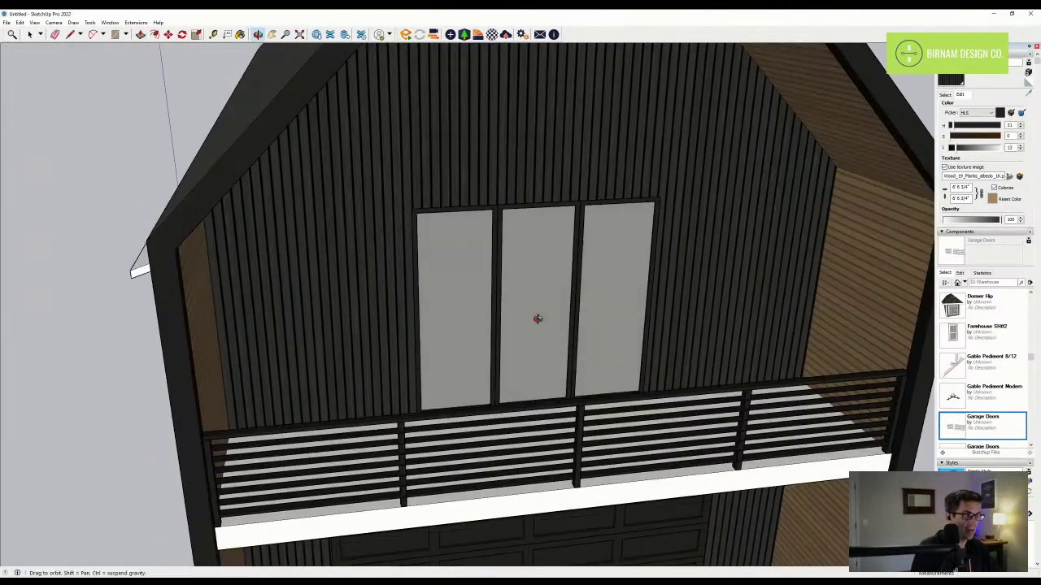
# - Pull the balcony floor up 1.5 inches as a separate decking layer
pyautogui.scroll(-5, 536, 318)
pyautogui.moveTo(569, 365); pyautogui.dragTo(563, 286, button='middle')
pyautogui.scroll(4, 562, 287)
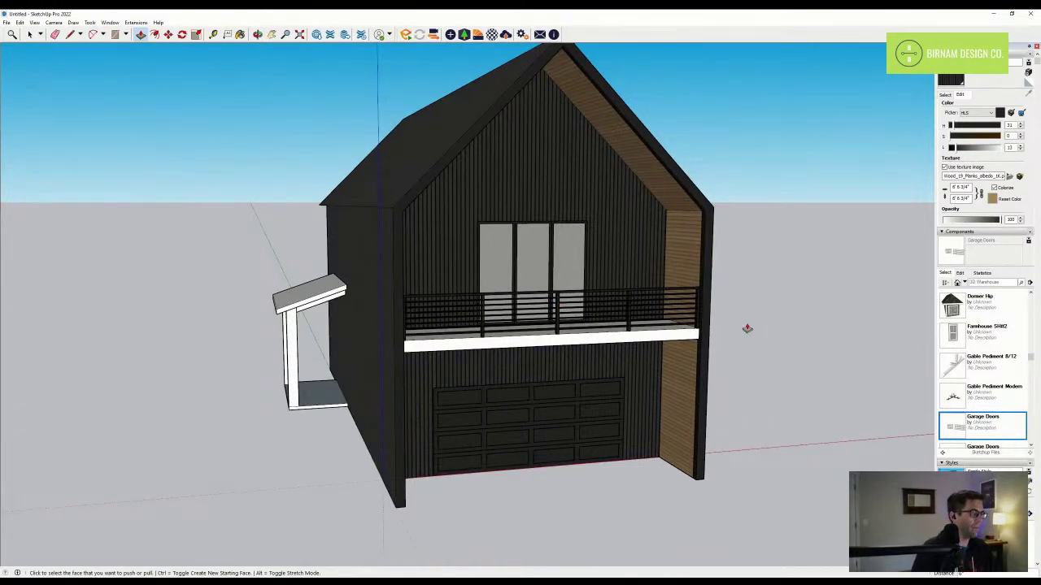
pyautogui.moveTo(547, 303); pyautogui.dragTo(524, 406, button='middle')
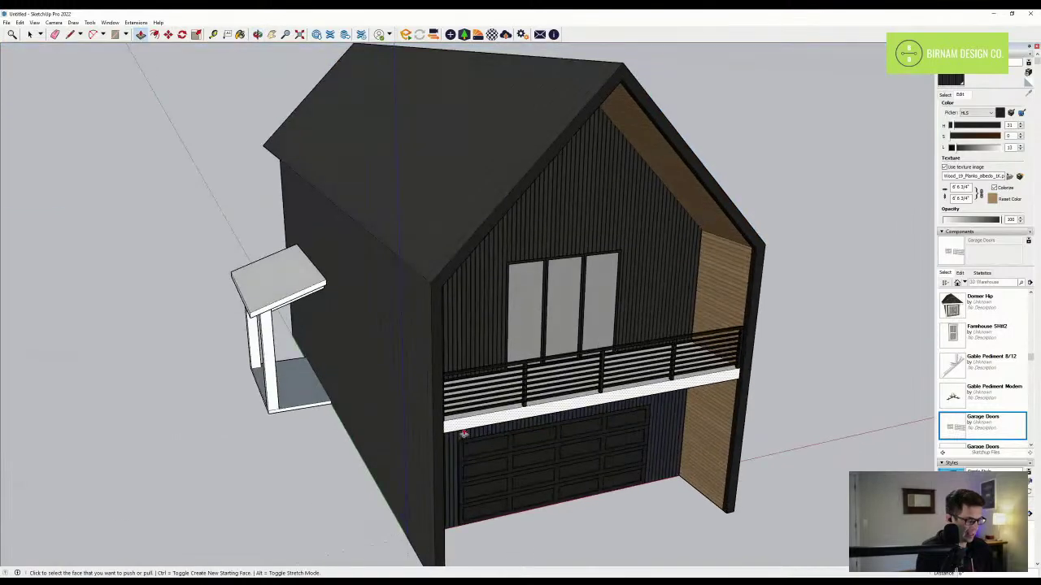
pyautogui.scroll(4, 525, 433)
pyautogui.scroll(1, 525, 432)
pyautogui.click(512, 412)
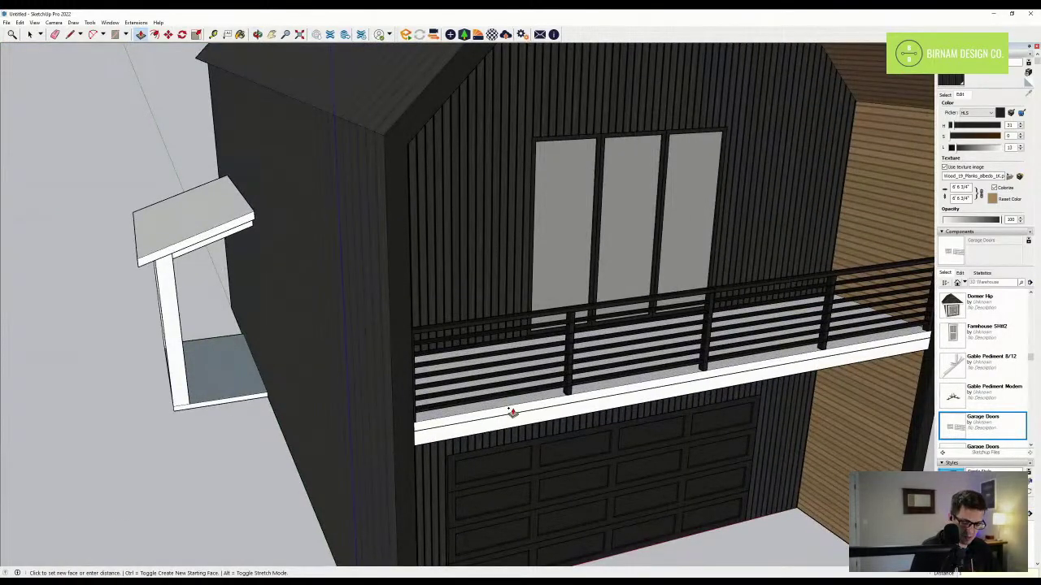
pyautogui.write('1.5')
pyautogui.press('Return')
pyautogui.scroll(-1, 516, 413)
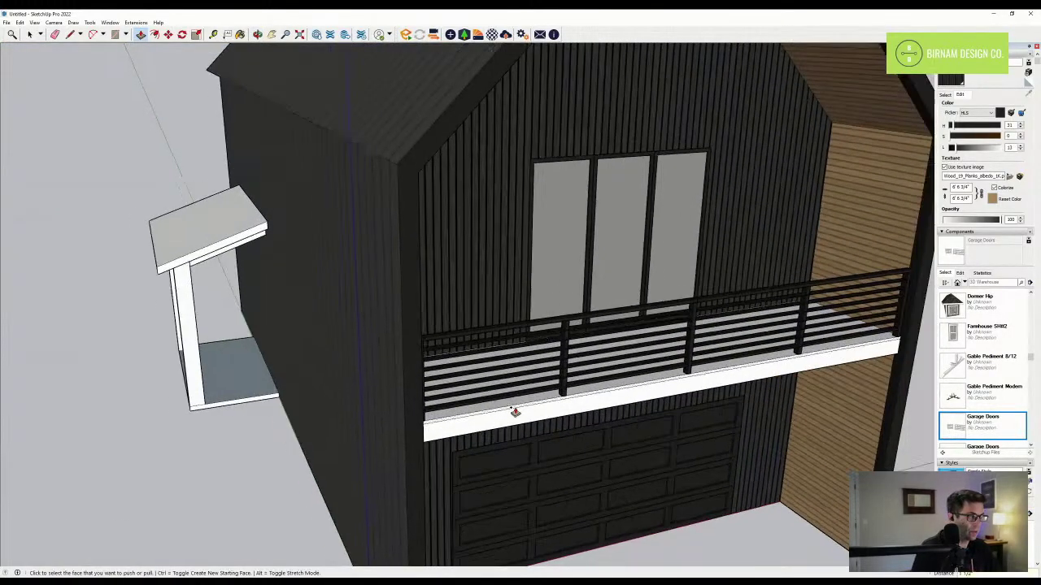
# - Paint the balcony decking and its thin front edge with the horizontal wood plank material
pyautogui.click(945, 94)
pyautogui.click(970, 179)
pyautogui.scroll(3, 719, 360)
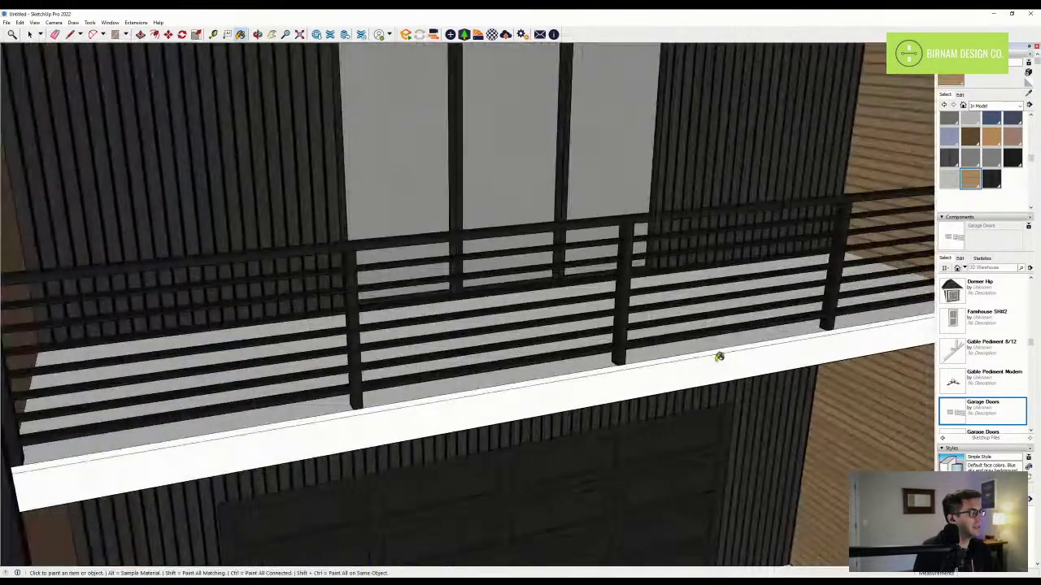
pyautogui.click(712, 341)
pyautogui.scroll(-3, 712, 341)
pyautogui.scroll(2, 617, 336)
pyautogui.scroll(-2, 717, 330)
# - Sample the black from the side trim and paint the balcony's front fascia with it
pyautogui.keyDown('alt'); pyautogui.scroll(3, 872, 298); pyautogui.keyUp('alt')
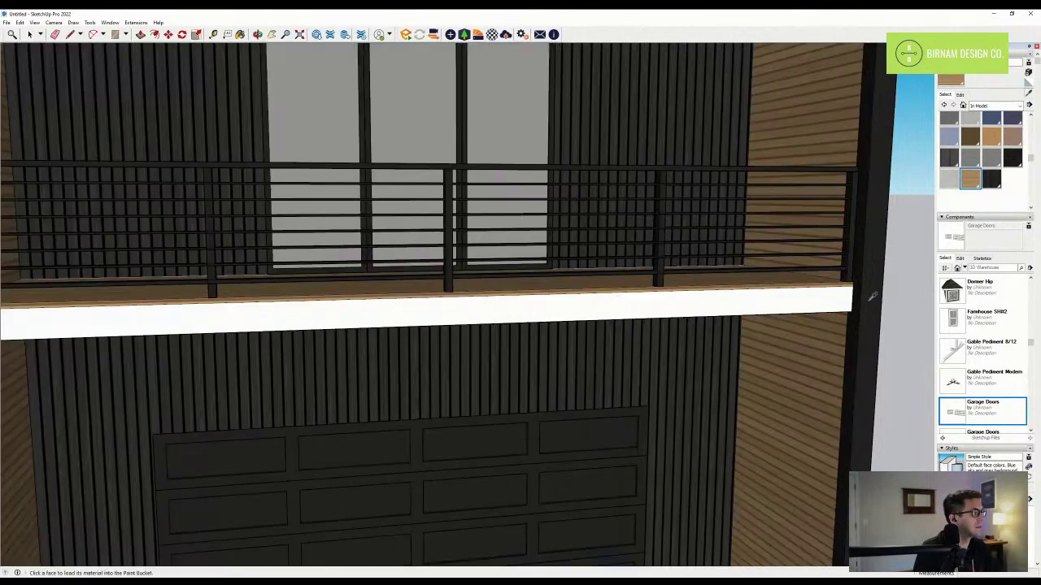
pyautogui.keyDown('alt'); pyautogui.click(871, 297); pyautogui.keyUp('alt')
pyautogui.click(824, 298)
# - Draw lines on the balcony's underside to split off a narrow strip along its full front edge
pyautogui.scroll(-4, 773, 309)
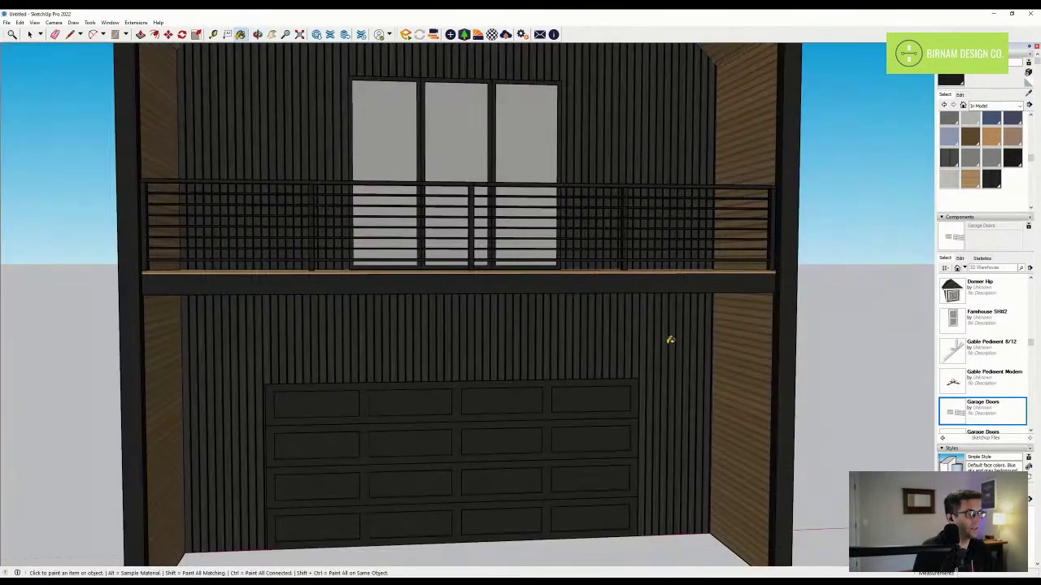
pyautogui.scroll(-4, 487, 379)
pyautogui.moveTo(488, 378); pyautogui.dragTo(488, 342, button='middle')
pyautogui.press('p')
pyautogui.scroll(4, 488, 333)
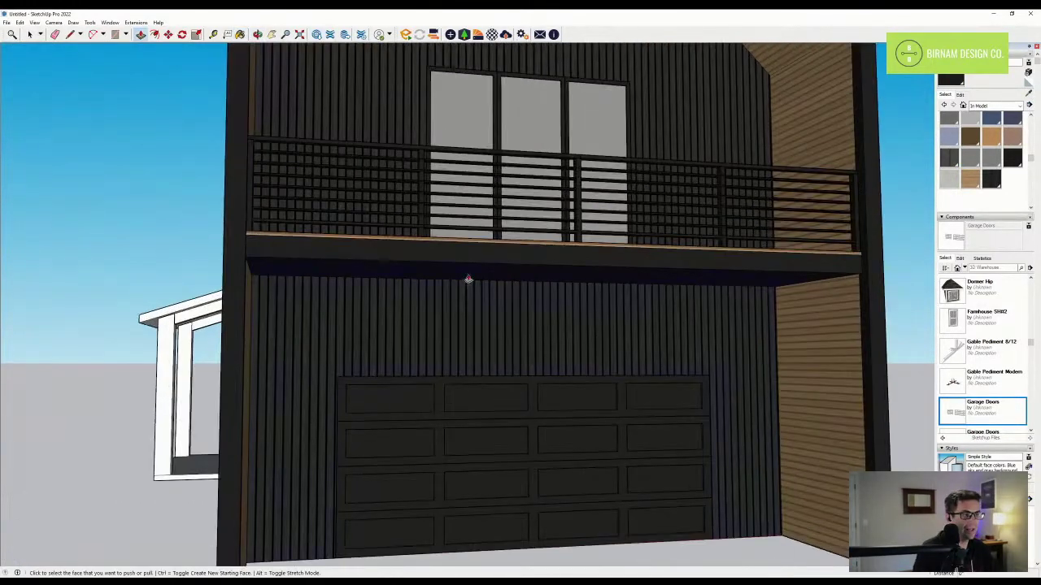
pyautogui.moveTo(476, 294); pyautogui.dragTo(745, 287, button='middle')
pyautogui.scroll(-3, 605, 322)
pyautogui.scroll(3, 737, 353)
pyautogui.press('l')
pyautogui.scroll(3, 845, 264)
pyautogui.click(845, 269)
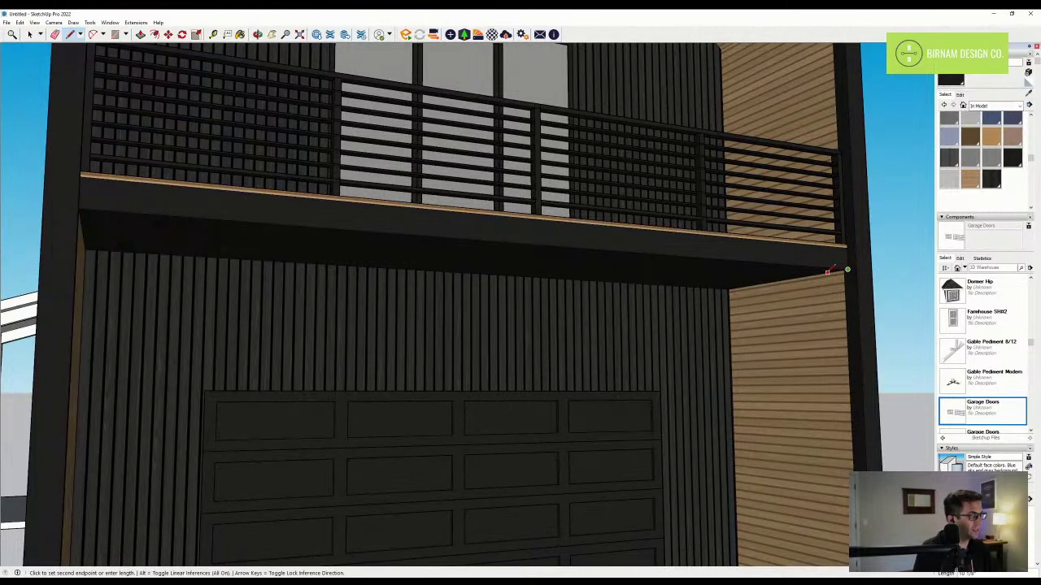
pyautogui.click(835, 271)
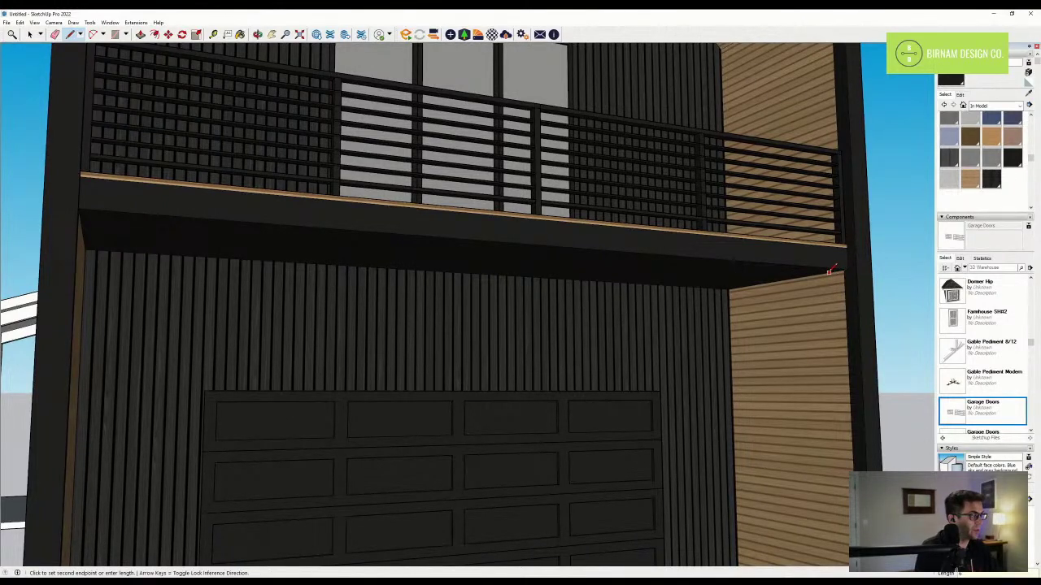
pyautogui.scroll(-2, 601, 329)
pyautogui.moveTo(439, 313); pyautogui.dragTo(252, 272, button='middle')
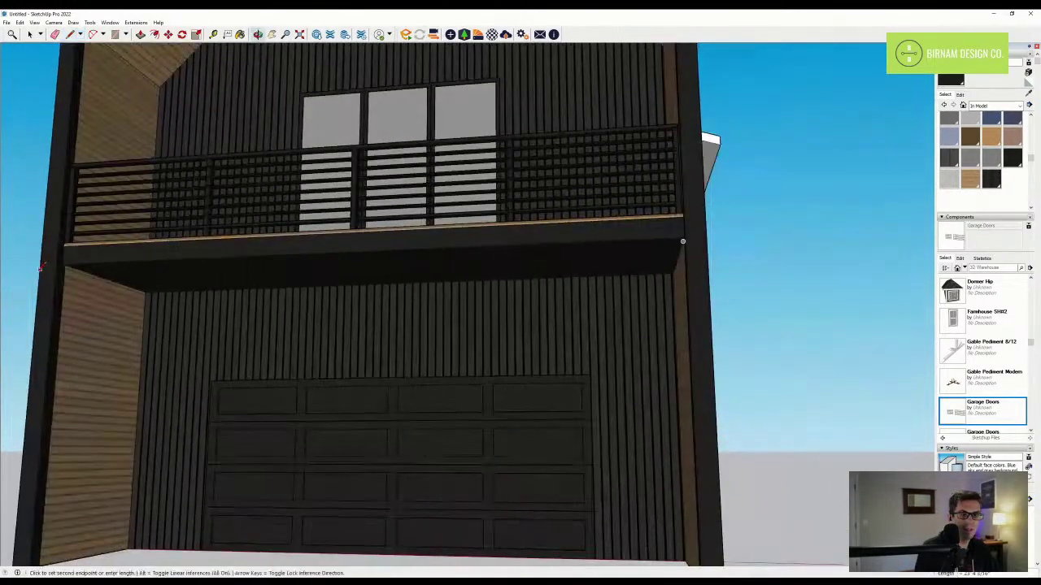
pyautogui.scroll(2, 92, 271)
pyautogui.click(79, 268)
# - Pull the strip under the balcony's front edge down about 7 inches to form a deeper front beam
pyautogui.scroll(2, 73, 269)
pyautogui.press('p')
pyautogui.click(79, 268)
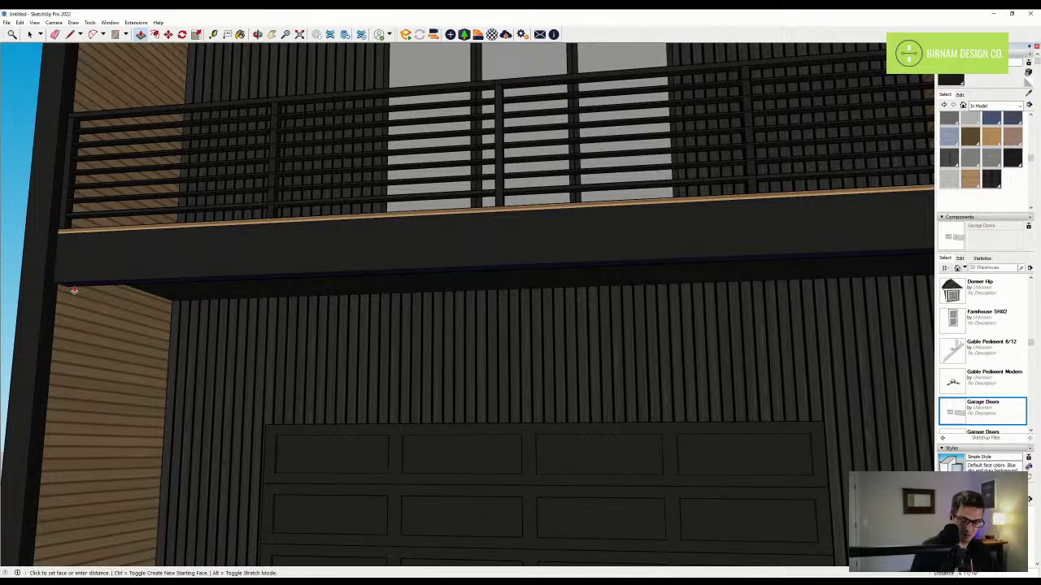
pyautogui.click(73, 291)
# - Examine the front facade, balcony beam and canopy side of the house from several angles
pyautogui.scroll(-4, 404, 353)
pyautogui.moveTo(349, 337); pyautogui.dragTo(522, 369, button='middle')
pyautogui.moveTo(561, 293); pyautogui.dragTo(636, 296, button='middle')
pyautogui.scroll(-1, 635, 339)
pyautogui.scroll(2, 604, 336)
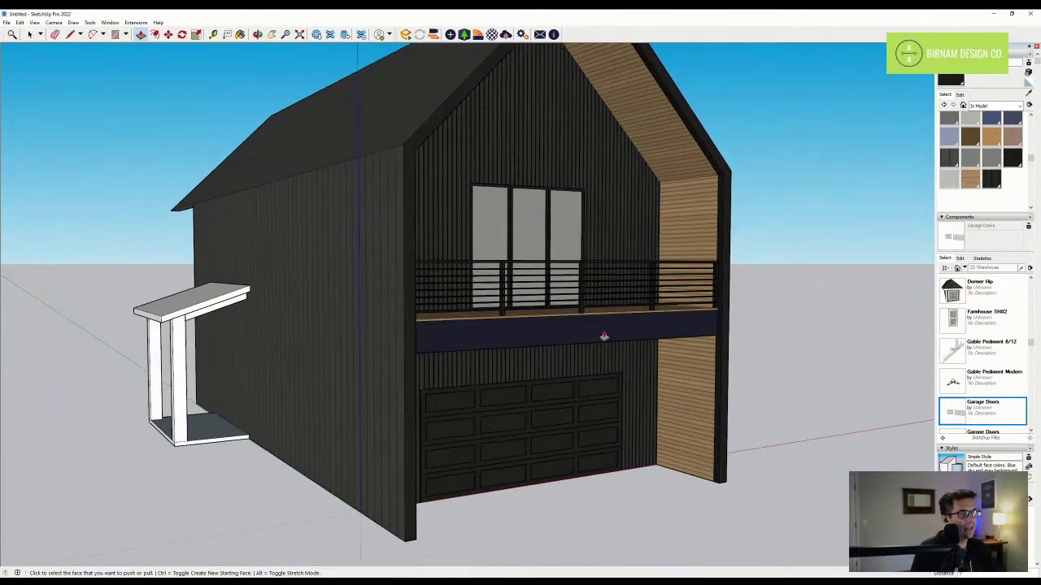
pyautogui.scroll(-1, 620, 346)
pyautogui.moveTo(629, 381); pyautogui.dragTo(610, 383, button='middle')
pyautogui.scroll(-3, 611, 383)
pyautogui.scroll(4, 553, 409)
pyautogui.press('p')
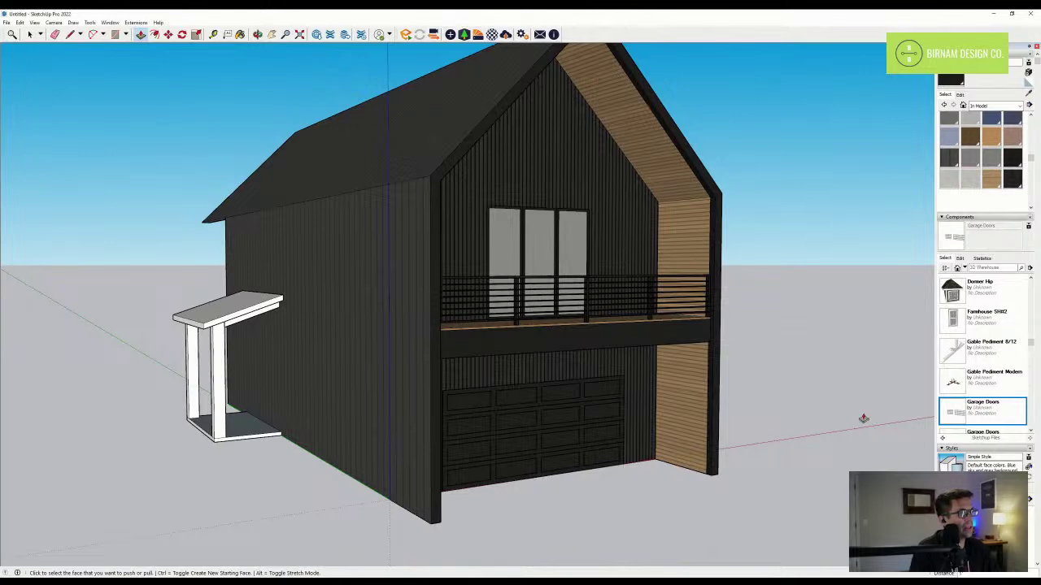
# - Paint the faces of the side canopy's front post with the light grey wood material from the model
pyautogui.click(1012, 179)
pyautogui.moveTo(455, 403); pyautogui.dragTo(517, 383, button='middle')
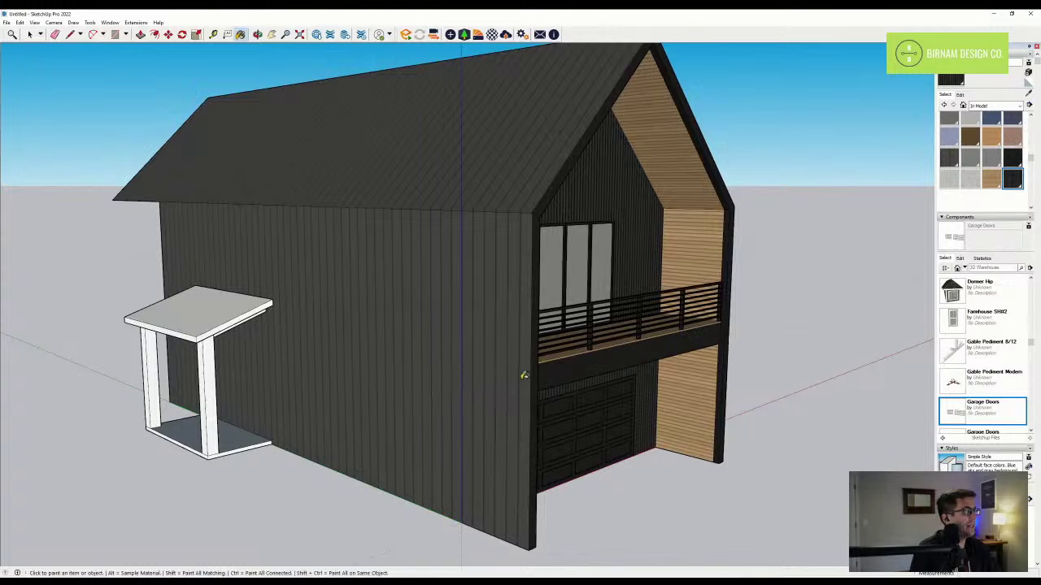
pyautogui.moveTo(805, 209); pyautogui.dragTo(578, 264, button='middle')
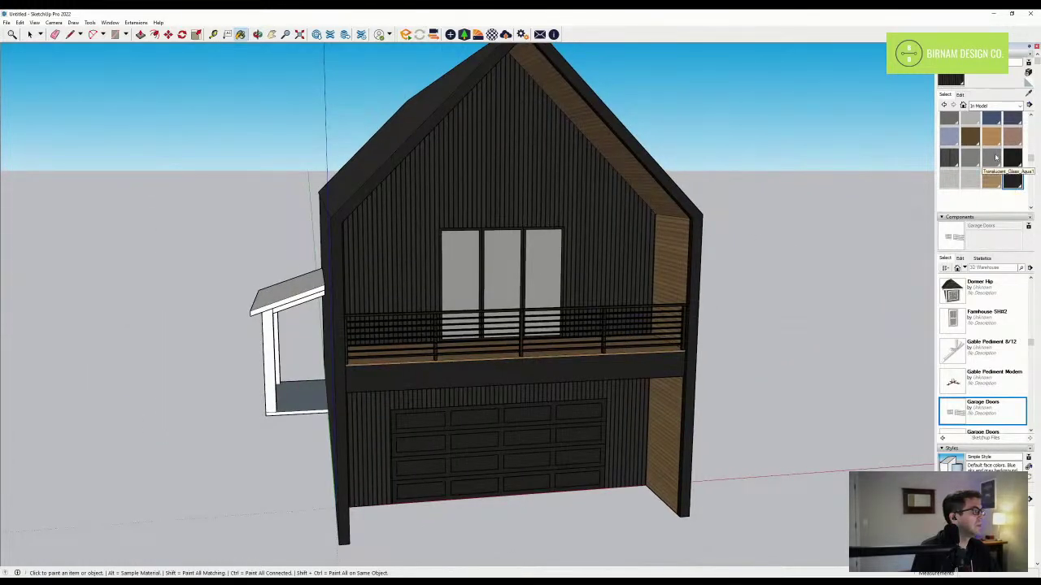
pyautogui.scroll(2, 996, 156)
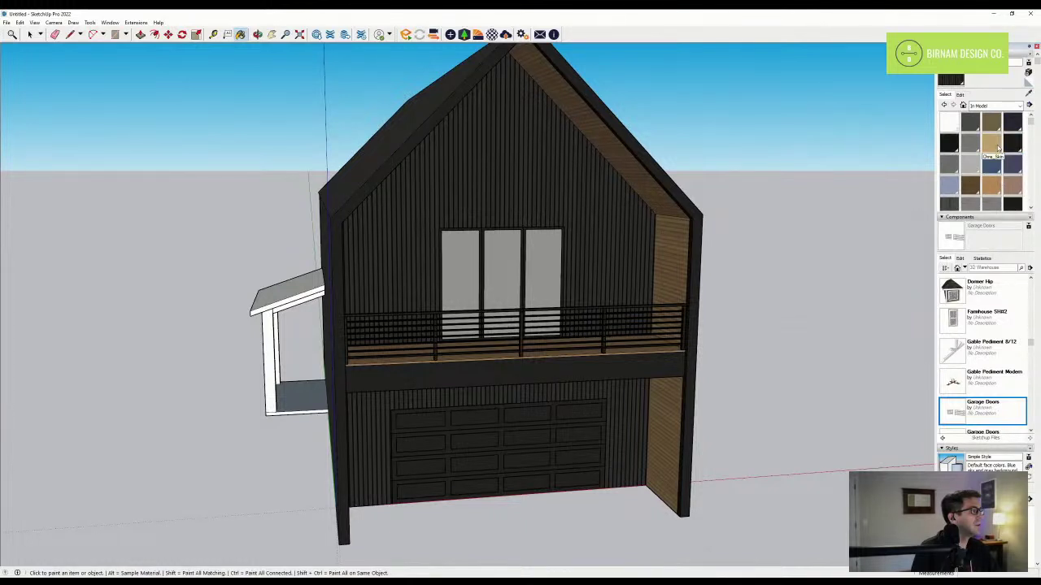
pyautogui.scroll(-2, 1004, 151)
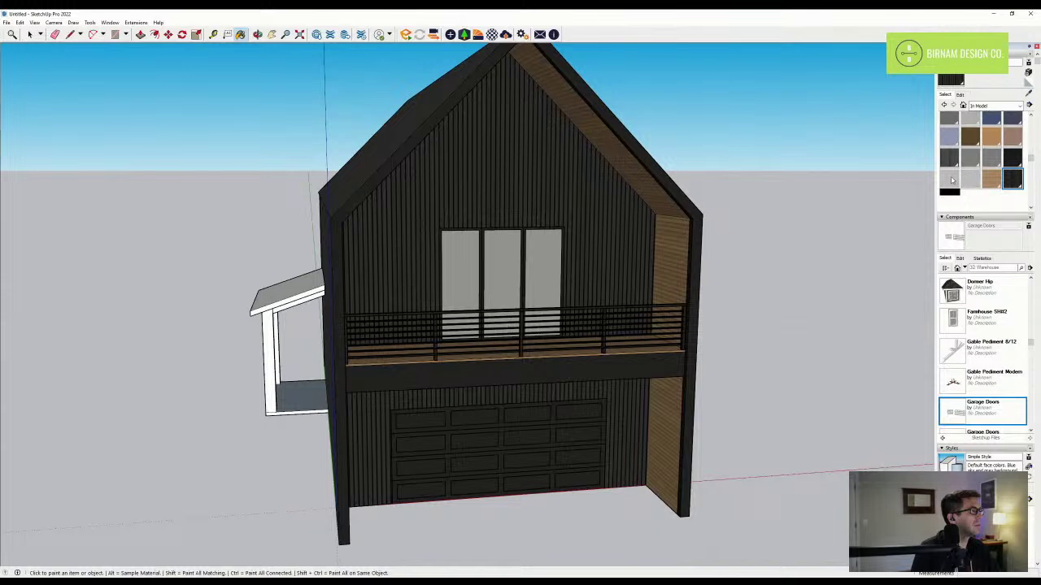
pyautogui.click(969, 181)
pyautogui.moveTo(520, 252); pyautogui.dragTo(643, 264, button='middle')
pyautogui.scroll(4, 142, 369)
pyautogui.click(323, 371)
pyautogui.scroll(3, 317, 366)
pyautogui.click(342, 340)
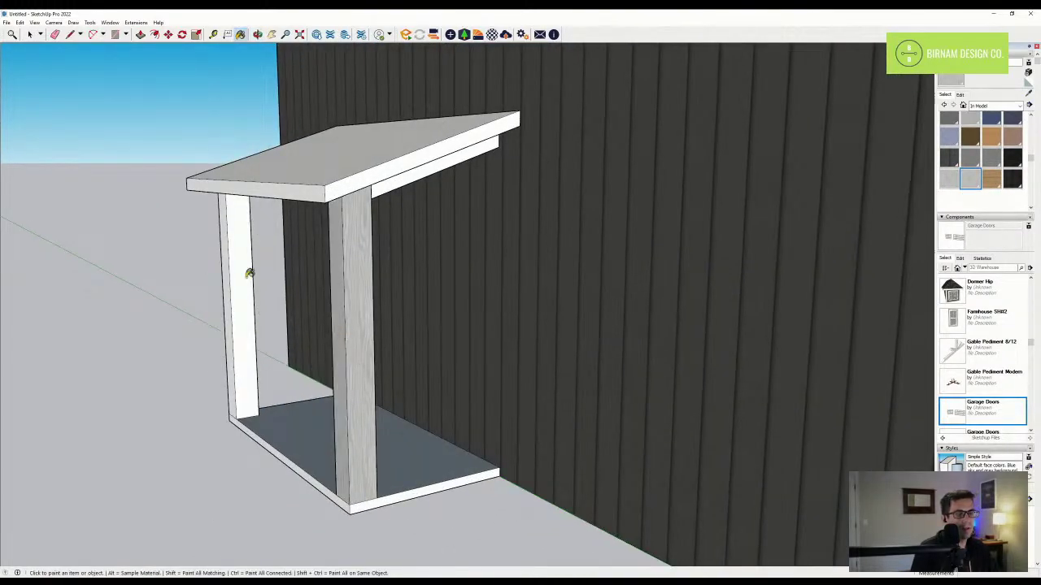
# - Paint the side canopy's second post and its near roof beam with the light grey wood material
pyautogui.click(249, 274)
pyautogui.click(231, 277)
pyautogui.moveTo(318, 314)
pyautogui.mouseDown(button='middle')
pyautogui.moveTo(327, 312)
pyautogui.moveTo(248, 304)
pyautogui.moveTo(286, 295)
pyautogui.mouseUp(button='middle')
pyautogui.click(285, 295)
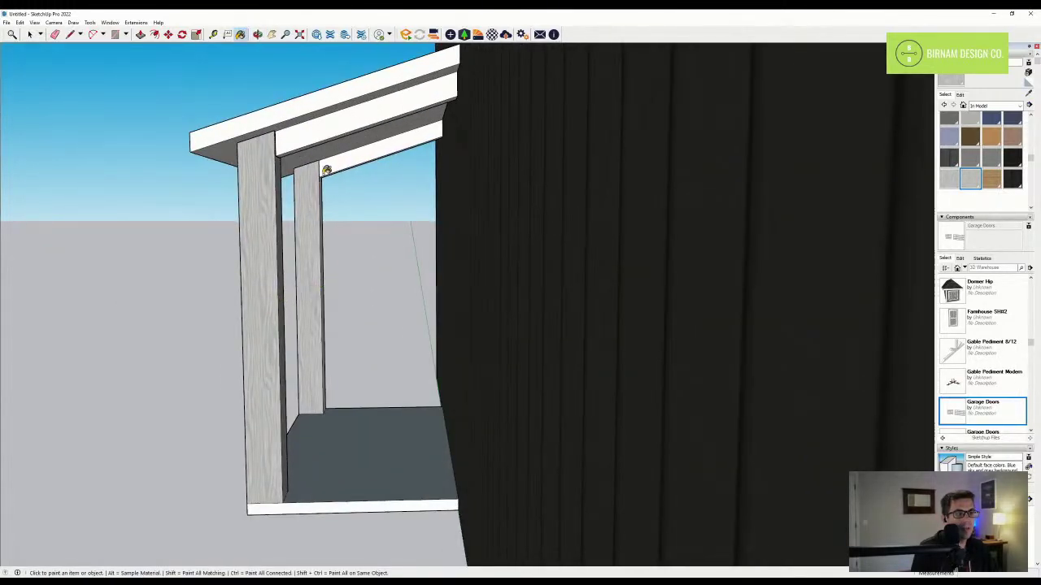
pyautogui.click(322, 137)
# - Recolor the light grey wood material to the tan tone sampled from the balcony's wood siding
pyautogui.scroll(-10, 353, 225)
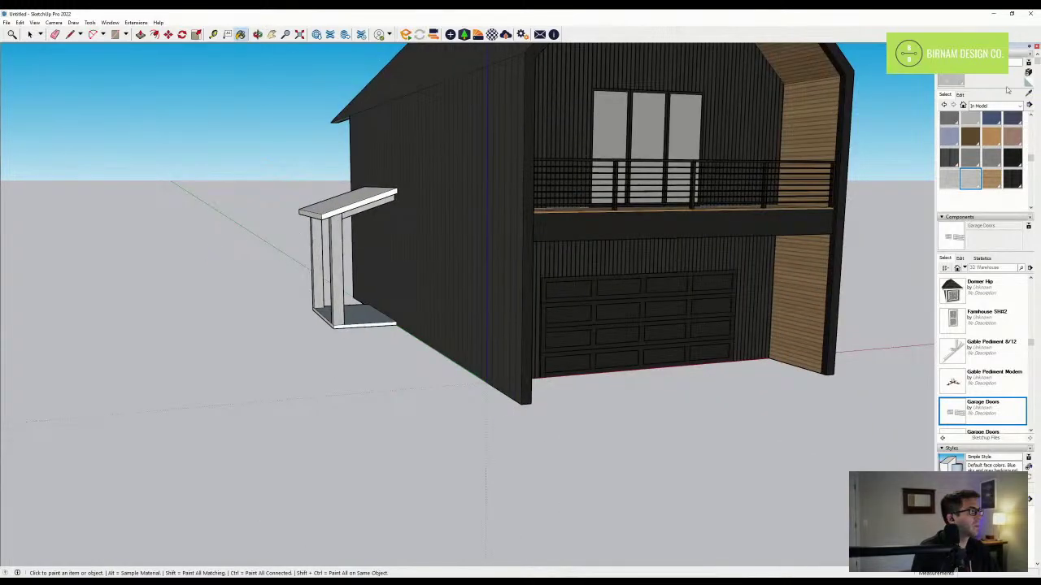
pyautogui.click(959, 94)
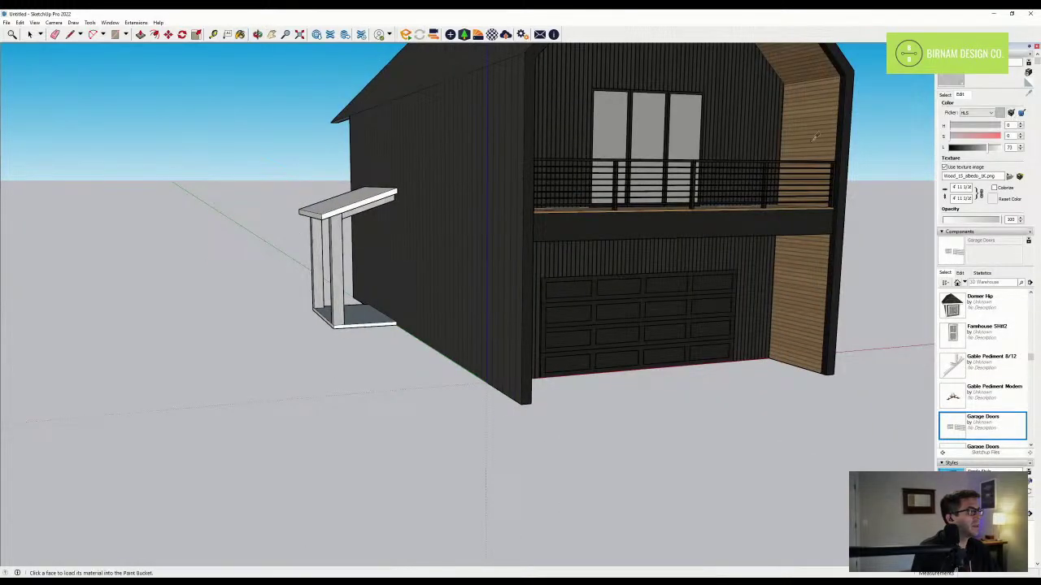
pyautogui.moveTo(711, 196); pyautogui.dragTo(511, 284, button='middle')
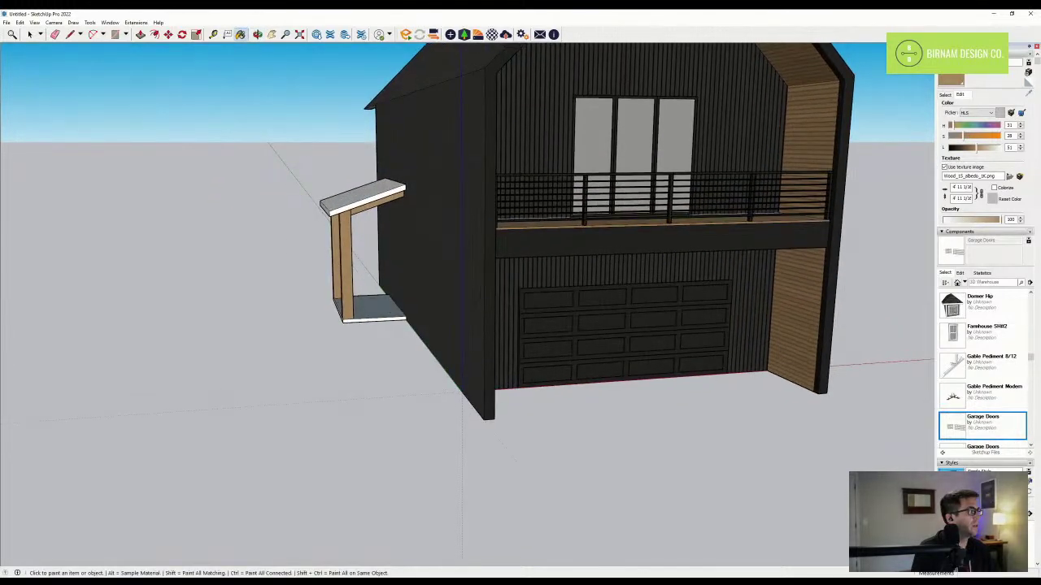
# - Paint the canopy's floor slab with the light concrete material from the Asphalt and Concrete collection
pyautogui.click(944, 95)
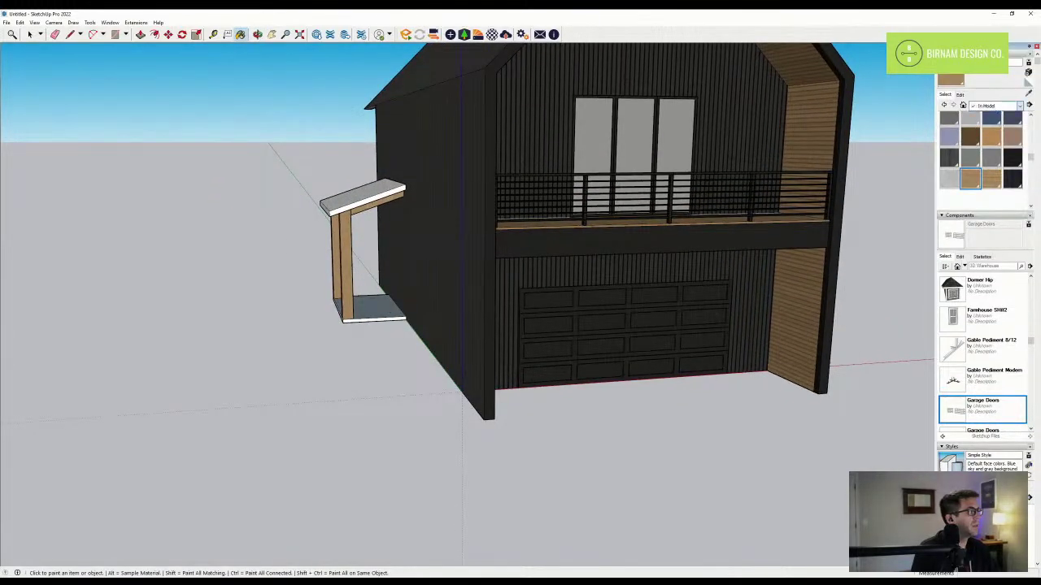
pyautogui.scroll(6, 287, 365)
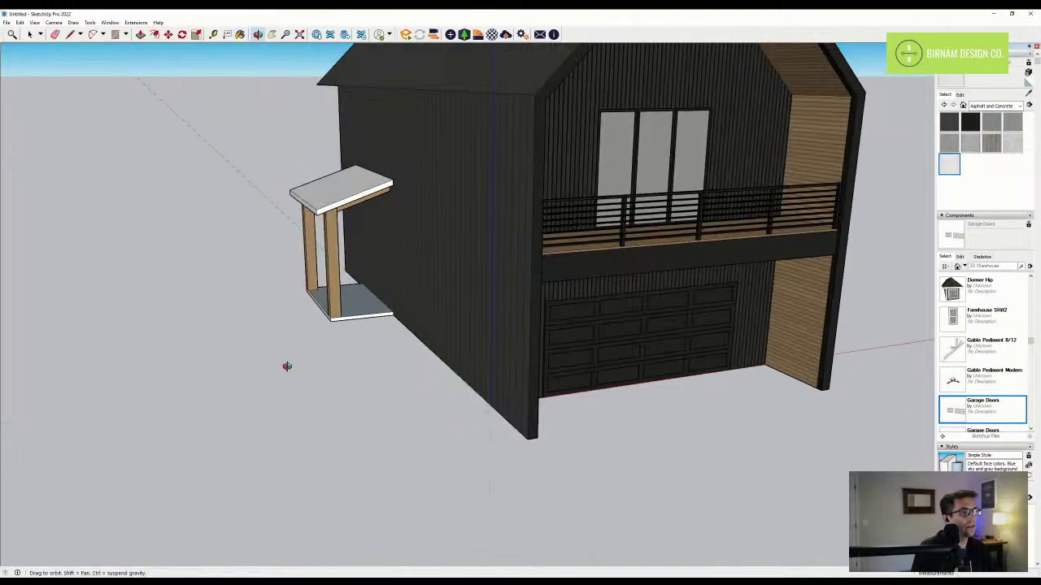
pyautogui.scroll(3, 312, 355)
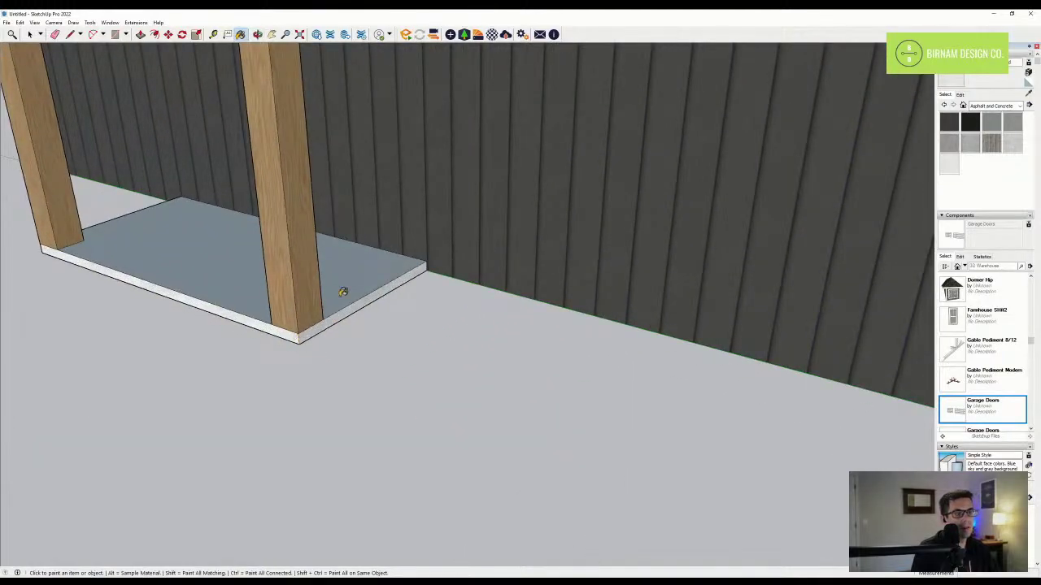
pyautogui.moveTo(343, 291); pyautogui.dragTo(231, 287, button='middle')
pyautogui.scroll(-8, 286, 298)
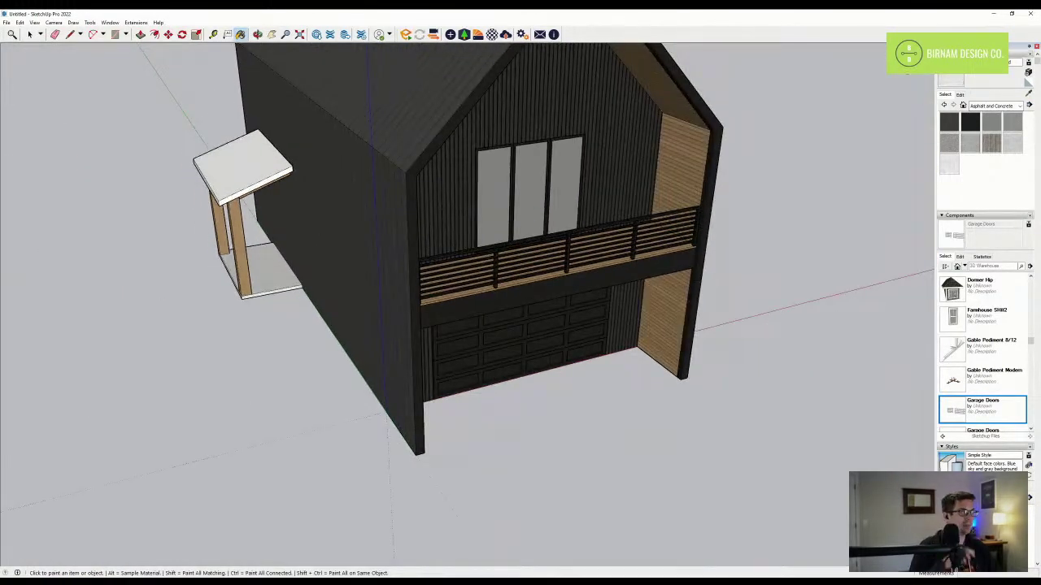
# - Paint the canopy roof's top, underside and edges with the dark materials sampled from the house
pyautogui.click(1028, 92)
pyautogui.keyDown('alt'); pyautogui.click(524, 259); pyautogui.keyUp('alt')
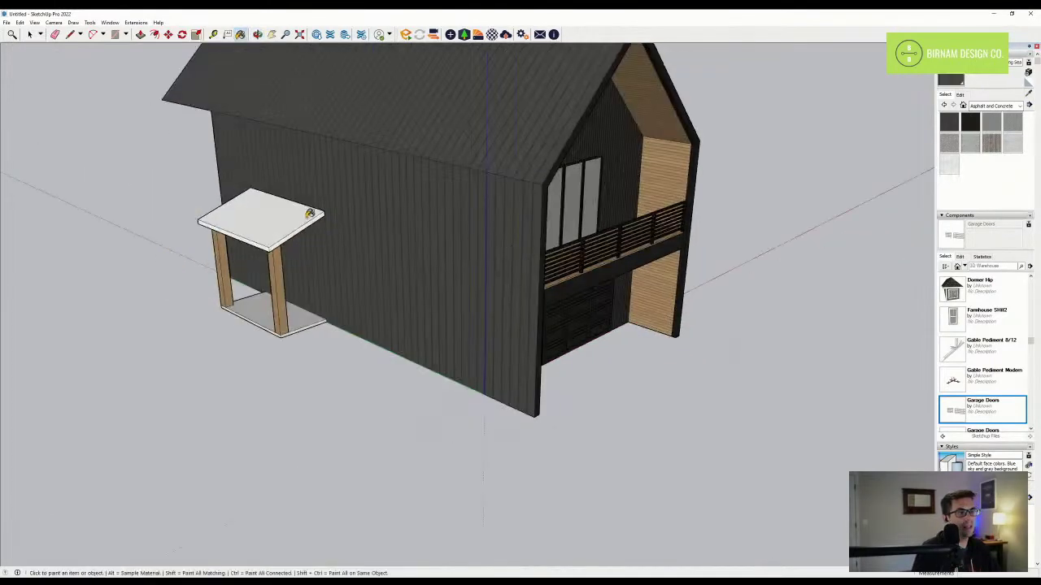
pyautogui.click(317, 215)
pyautogui.moveTo(569, 244); pyautogui.dragTo(174, 163, button='middle')
pyautogui.scroll(5, 340, 206)
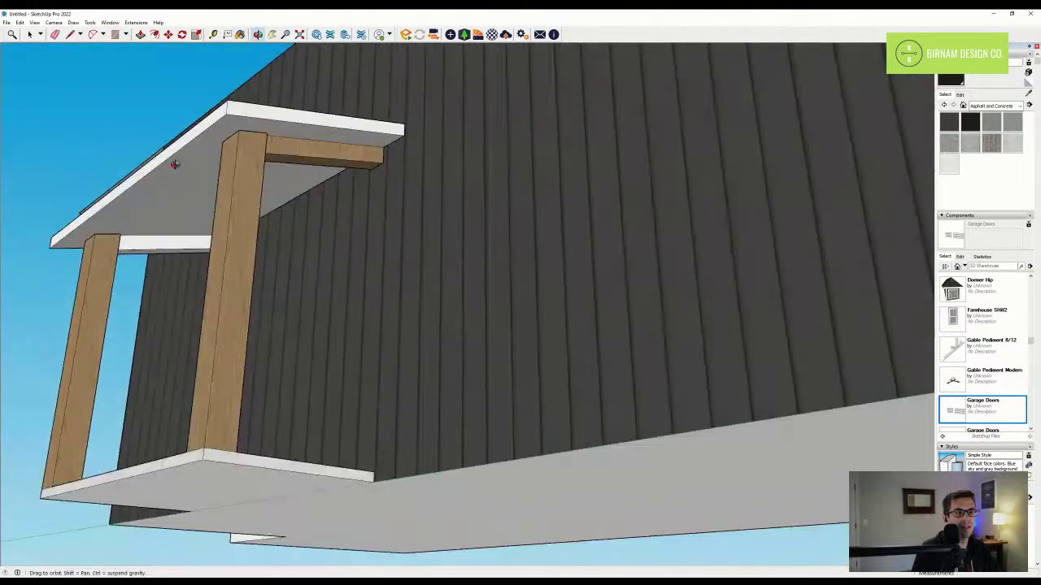
pyautogui.click(225, 108)
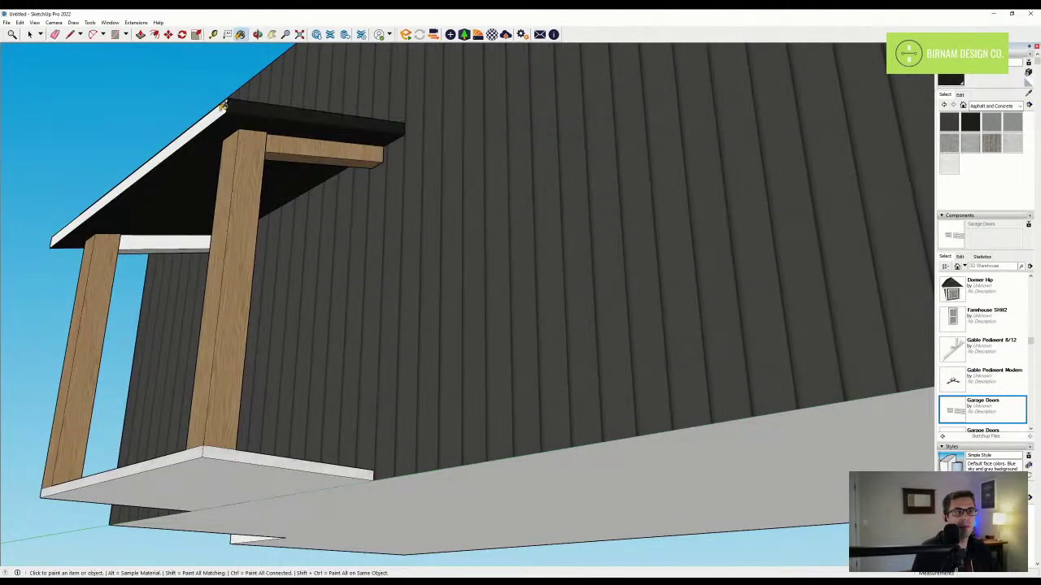
pyautogui.click(222, 112)
# - Sample the tan wood from the canopy post and paint the canopy's far roof beam with it
pyautogui.click(1028, 93)
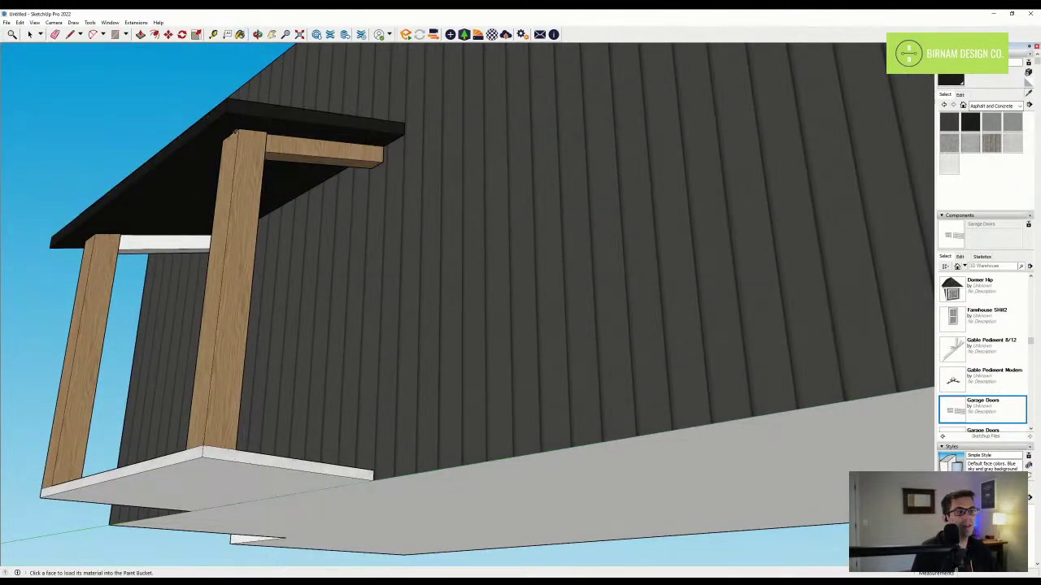
pyautogui.click(251, 144)
pyautogui.click(143, 244)
pyautogui.scroll(2, 143, 244)
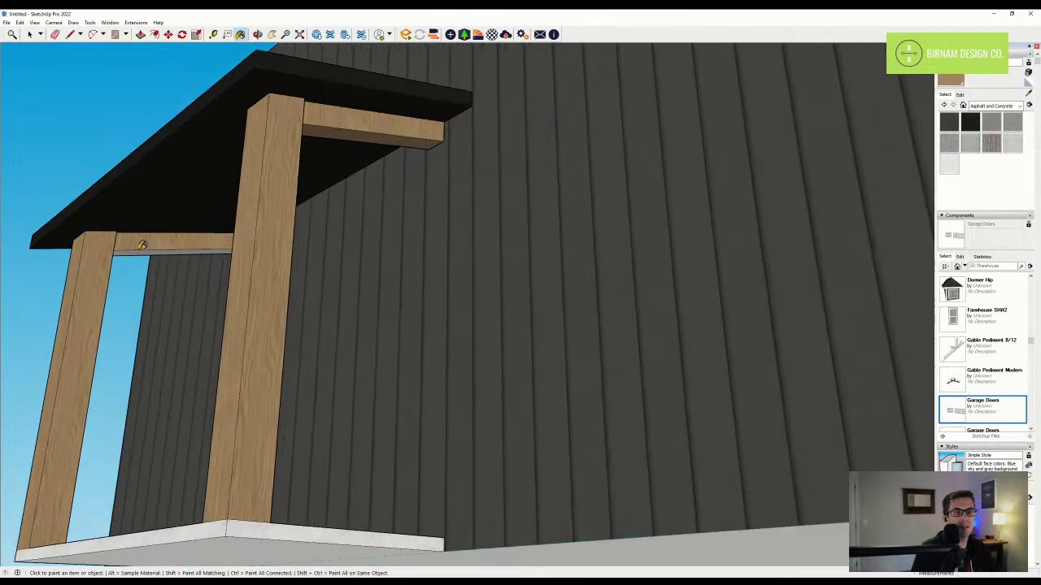
pyautogui.scroll(-3, 141, 323)
pyautogui.moveTo(142, 247); pyautogui.dragTo(132, 377, button='middle')
pyautogui.scroll(-2, 133, 377)
pyautogui.moveTo(281, 407); pyautogui.dragTo(186, 444, button='middle')
pyautogui.moveTo(193, 300); pyautogui.dragTo(313, 196, button='middle')
pyautogui.scroll(4, 158, 314)
pyautogui.scroll(2, 181, 292)
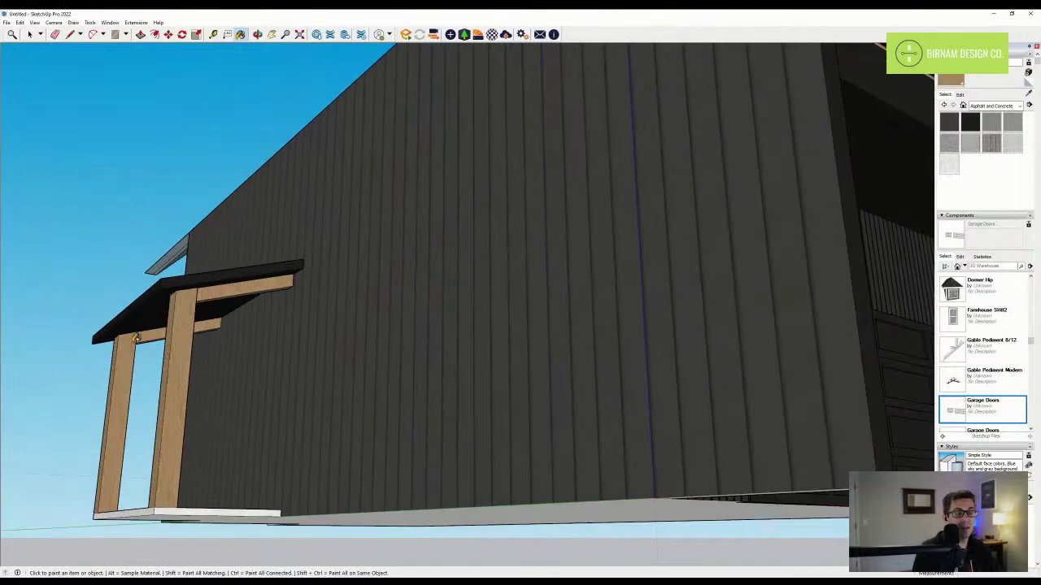
# - Insert the Component#44 wall sconce on the front wall just to the right of the garage door
pyautogui.moveTo(173, 308); pyautogui.dragTo(126, 385, button='middle')
pyautogui.scroll(-5, 126, 385)
pyautogui.moveTo(257, 328); pyautogui.dragTo(126, 374, button='middle')
pyautogui.scroll(-2, 126, 374)
pyautogui.moveTo(488, 344); pyautogui.dragTo(391, 372, button='middle')
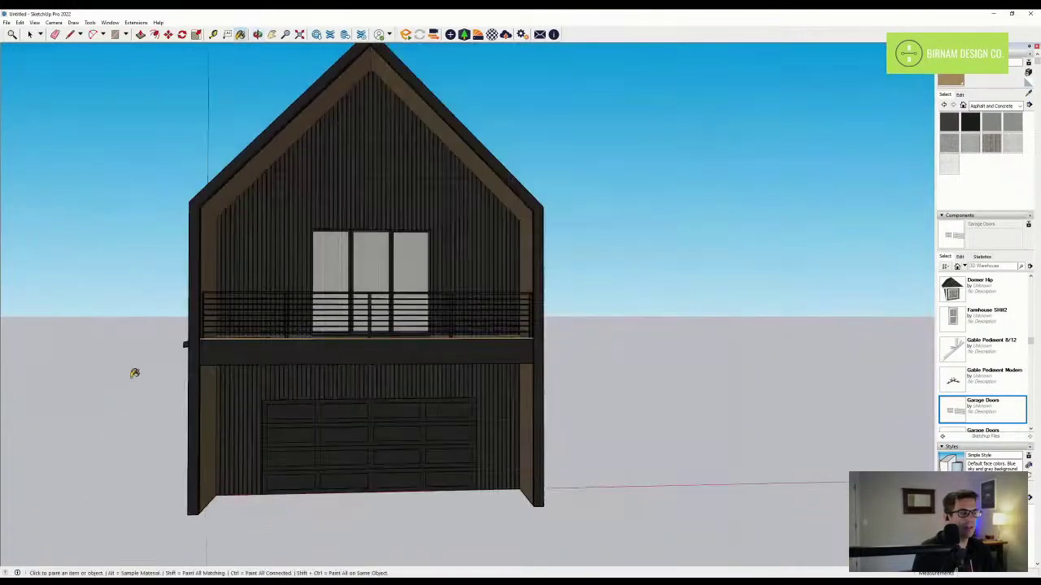
pyautogui.moveTo(309, 390)
pyautogui.mouseDown(button='middle')
pyautogui.moveTo(409, 396)
pyautogui.moveTo(369, 407)
pyautogui.moveTo(380, 409)
pyautogui.mouseUp(button='middle')
pyautogui.scroll(-2, 369, 406)
pyautogui.scroll(5, 982, 367)
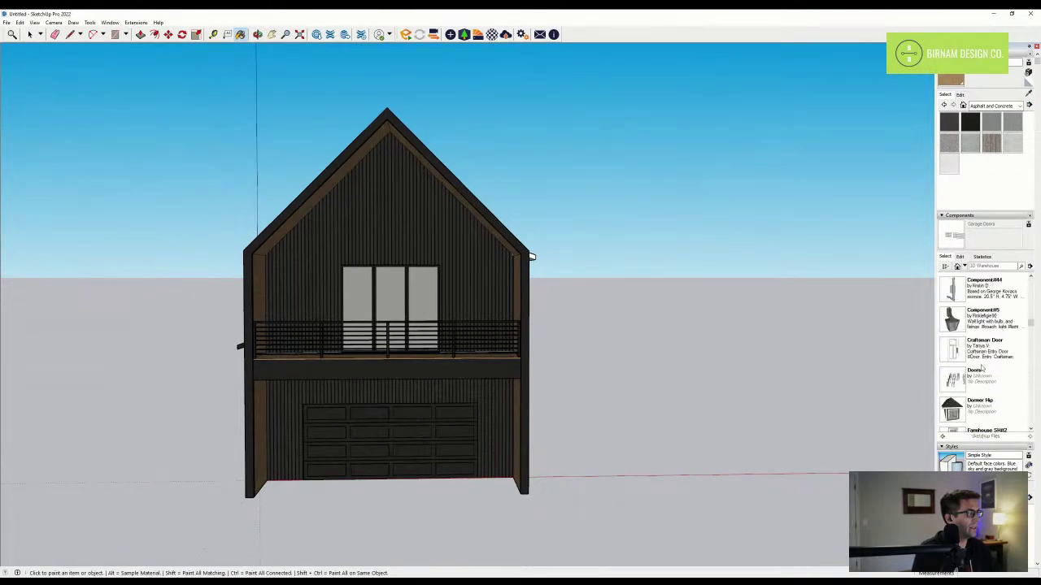
pyautogui.click(957, 356)
pyautogui.moveTo(431, 370); pyautogui.dragTo(576, 426, button='middle')
pyautogui.scroll(6, 515, 431)
pyautogui.click(526, 448)
# - Move the sconce slightly along the slatted wall to position it between the garage door and the side wall
pyautogui.press('m')
pyautogui.scroll(3, 547, 406)
pyautogui.scroll(5, 547, 406)
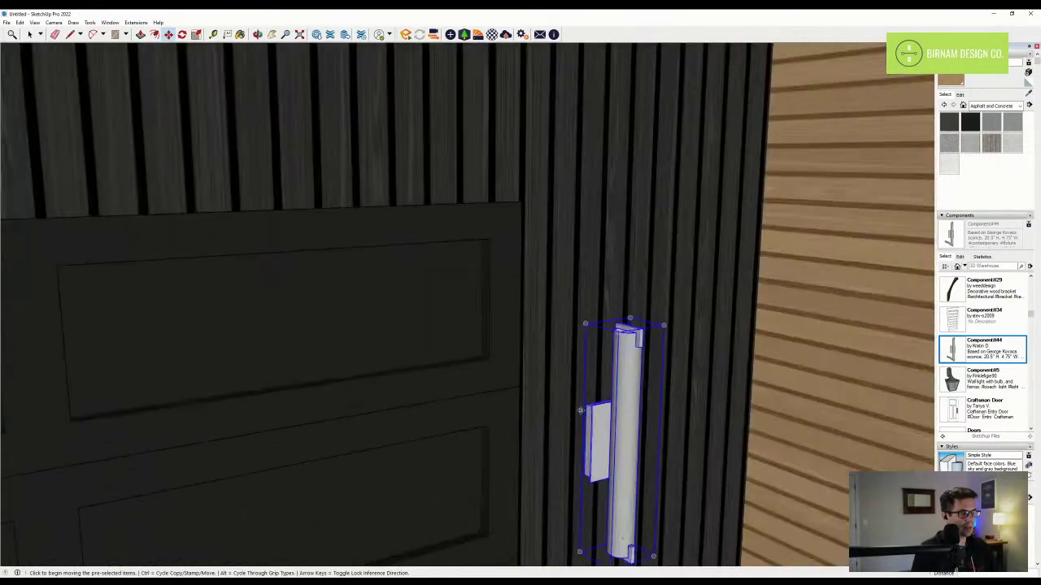
pyautogui.scroll(-8, 568, 396)
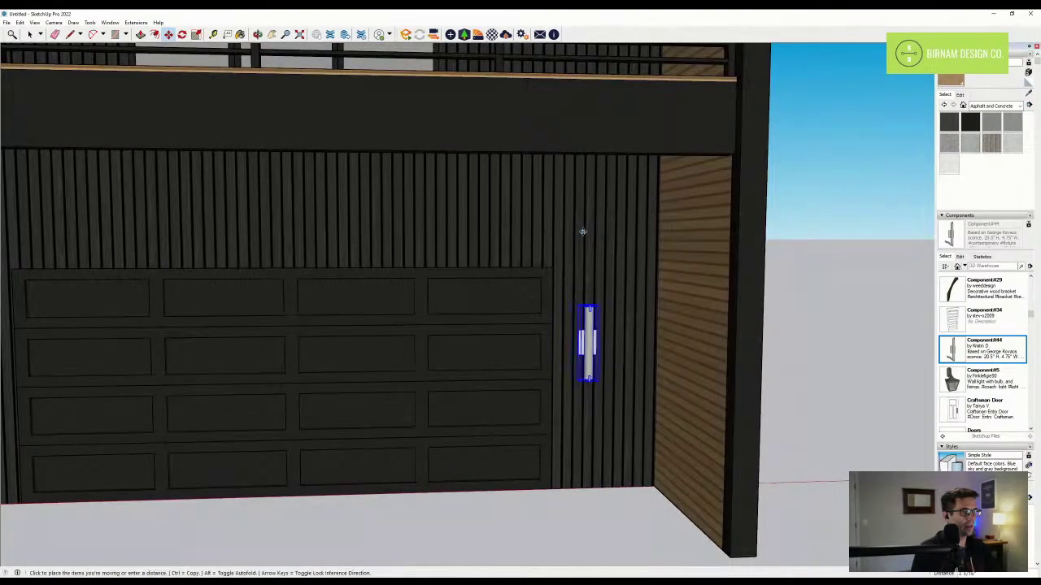
pyautogui.click(583, 232)
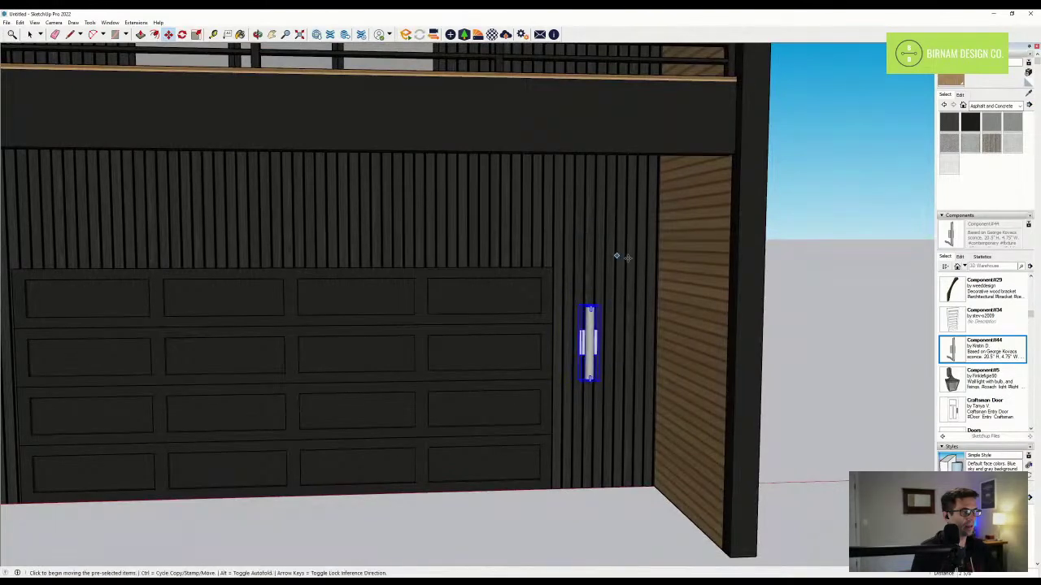
pyautogui.scroll(-1, 749, 244)
pyautogui.click(962, 96)
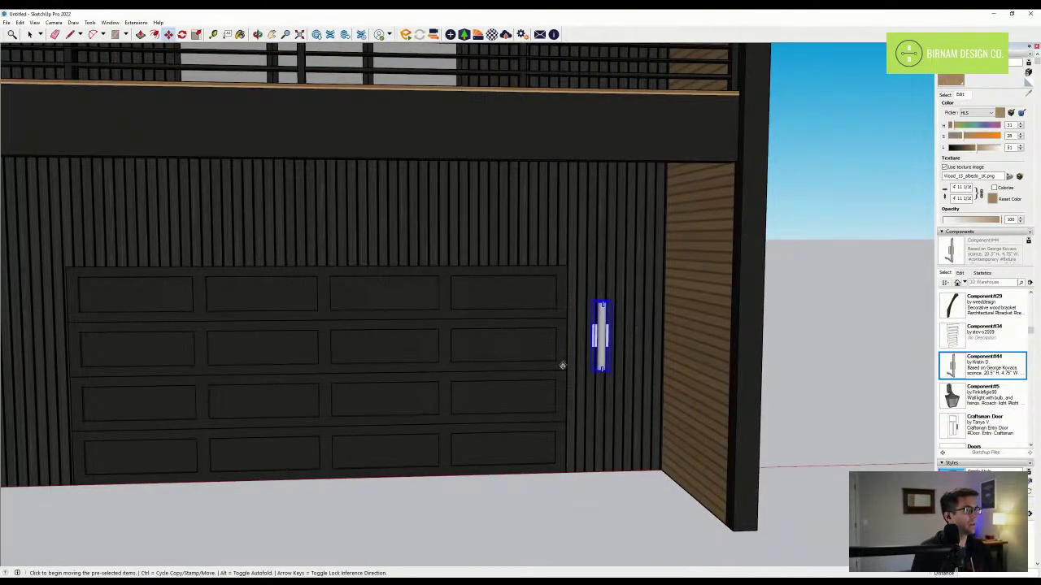
pyautogui.moveTo(562, 365); pyautogui.dragTo(566, 372, button='middle')
pyautogui.click(945, 95)
# - Copy the sconce horizontally to the wall on the garage door's left side
pyautogui.press('ctrl')
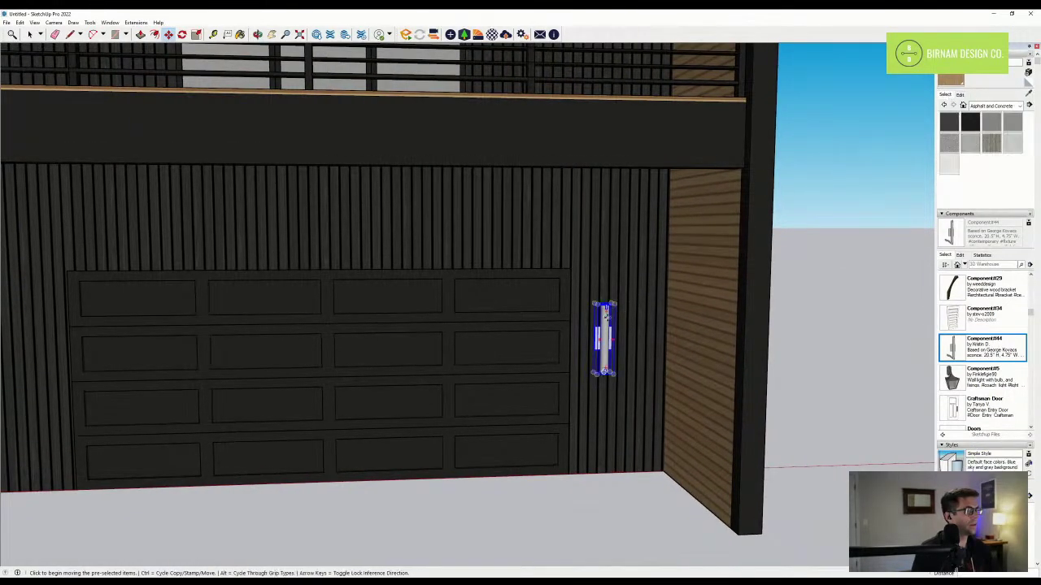
pyautogui.scroll(-1, 585, 313)
pyautogui.click(611, 267)
pyautogui.scroll(-1, 612, 266)
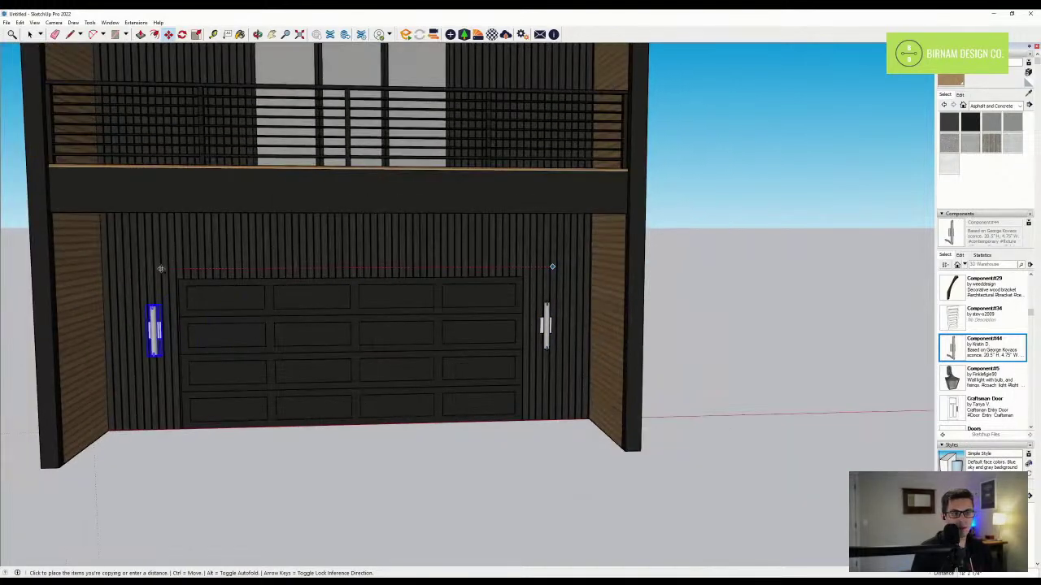
pyautogui.click(161, 269)
# - Copy the sconce up to the balcony wall, placing one on each side of the three-panel window
pyautogui.press('ctrl')
pyautogui.click(178, 279)
pyautogui.scroll(-2, 229, 337)
pyautogui.moveTo(228, 346); pyautogui.dragTo(216, 400, button='middle')
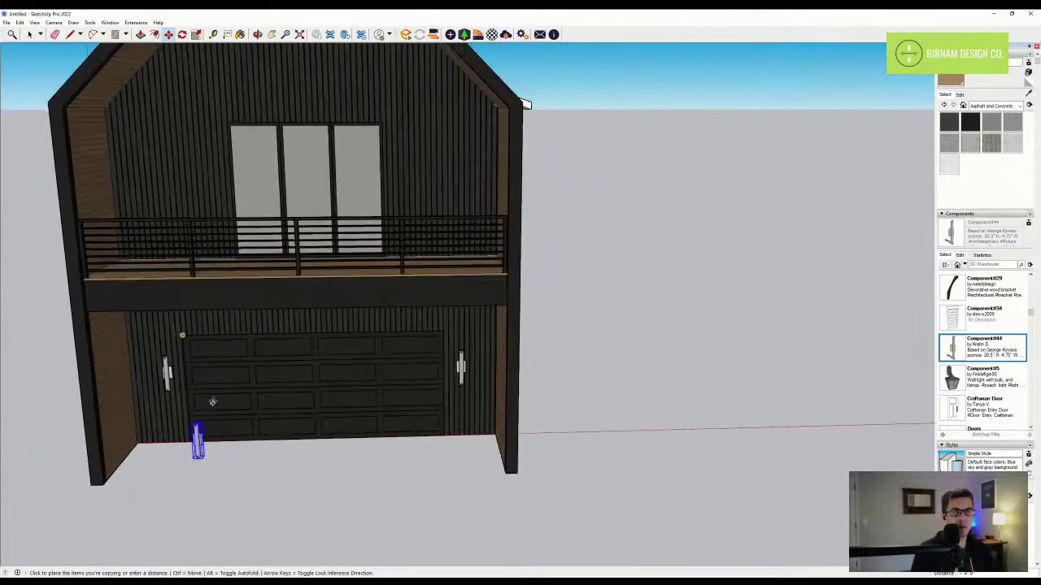
pyautogui.click(226, 122)
pyautogui.press('ctrl')
pyautogui.click(208, 112)
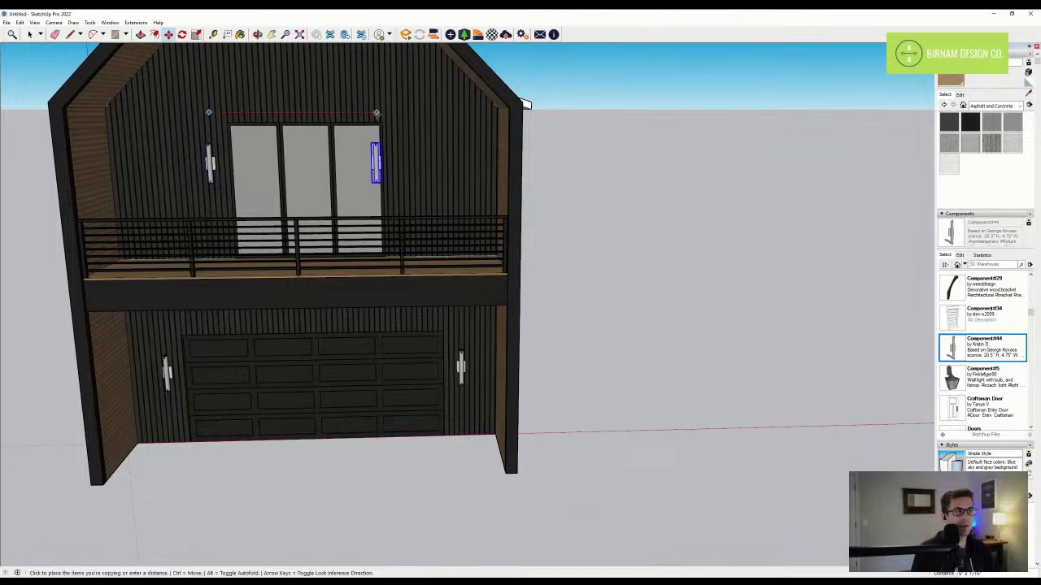
pyautogui.click(401, 113)
# - Draw a horizontal line between the roof's two sloped front edges to close a triangular face at the gable peak
pyautogui.scroll(-2, 375, 269)
pyautogui.moveTo(369, 285); pyautogui.dragTo(416, 253, button='middle')
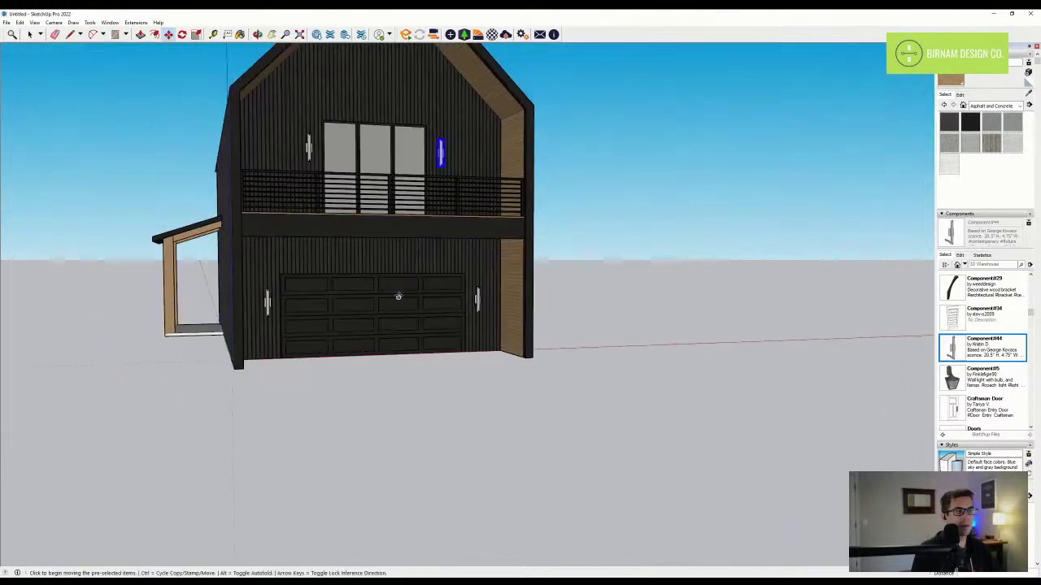
pyautogui.scroll(-1, 413, 264)
pyautogui.moveTo(406, 341); pyautogui.dragTo(383, 349, button='middle')
pyautogui.scroll(-1, 382, 348)
pyautogui.moveTo(431, 291); pyautogui.dragTo(404, 272, button='middle')
pyautogui.scroll(2, 377, 185)
pyautogui.moveTo(378, 184); pyautogui.dragTo(386, 179, button='middle')
pyautogui.press('l')
pyautogui.scroll(3, 396, 134)
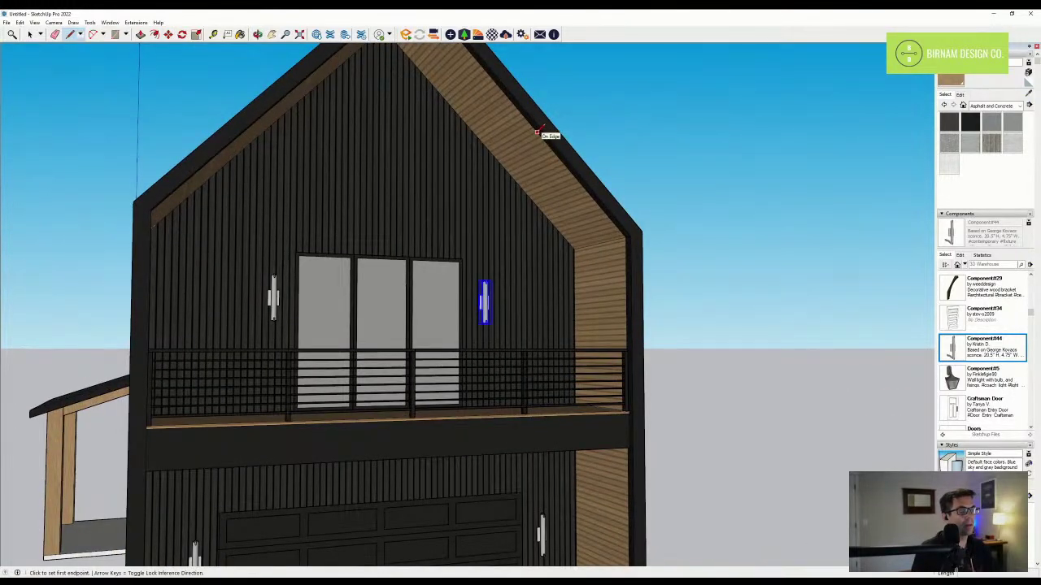
pyautogui.moveTo(535, 129); pyautogui.dragTo(365, 176, button='middle')
pyautogui.scroll(-2, 363, 178)
pyautogui.click(411, 152)
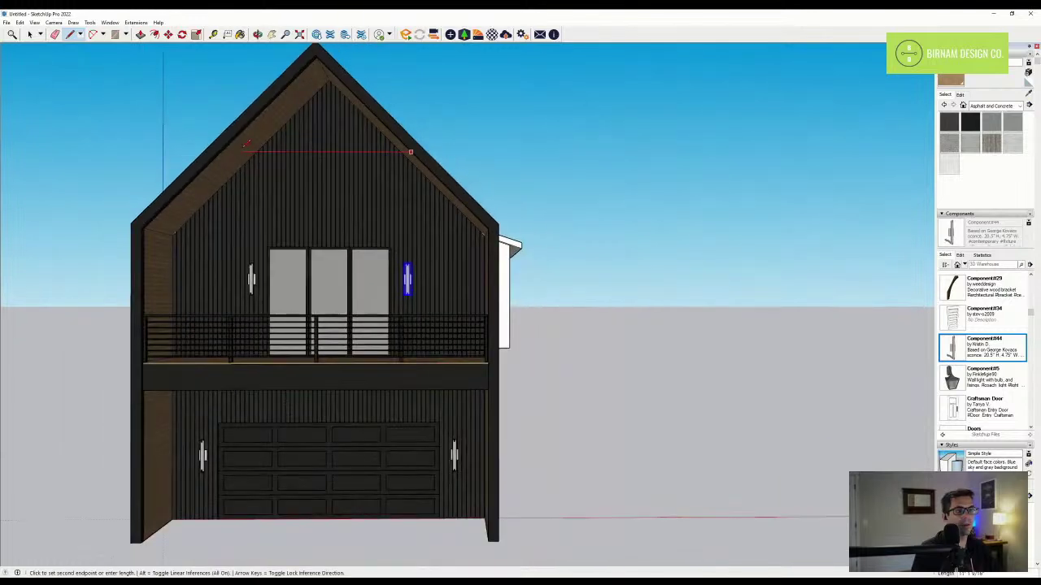
pyautogui.click(221, 151)
# - Offset the outline of the gable's triangular face inward by 8 inches
pyautogui.scroll(1, 383, 132)
pyautogui.moveTo(383, 132); pyautogui.dragTo(353, 125, button='middle')
pyautogui.scroll(2, 331, 93)
pyautogui.click(153, 34)
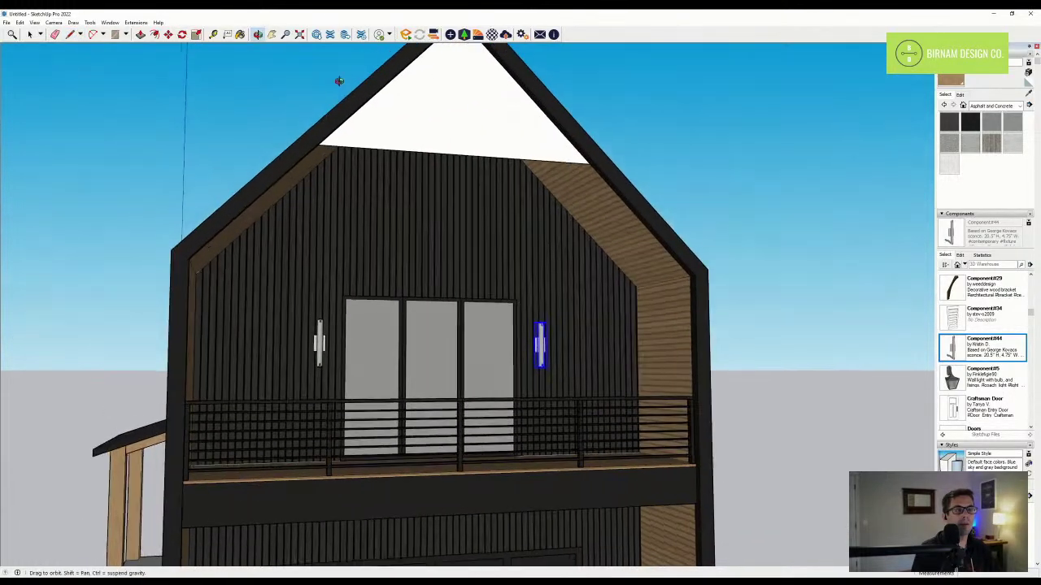
pyautogui.press('f')
pyautogui.click(431, 128)
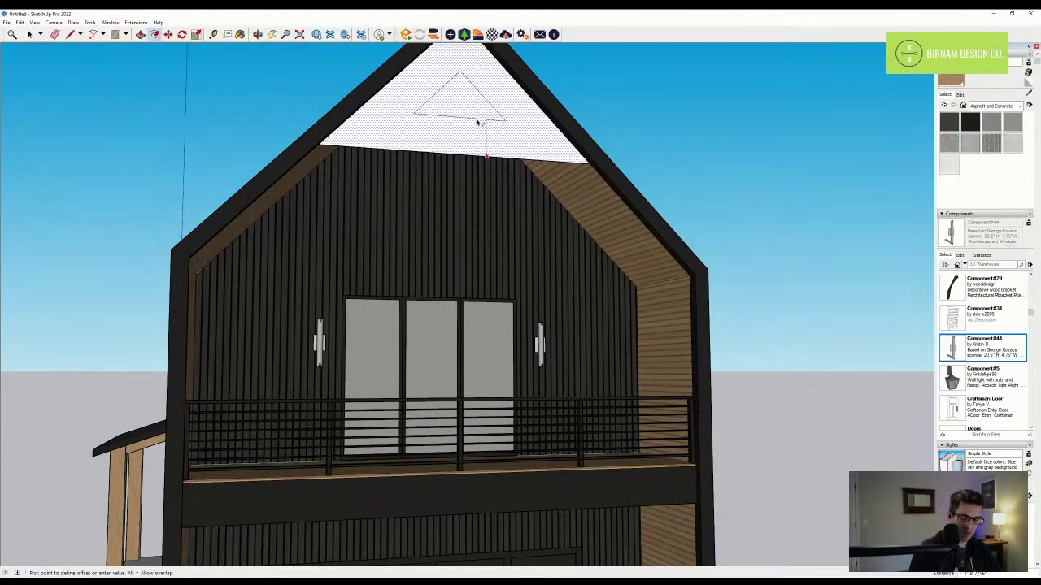
pyautogui.write('8')
pyautogui.press('Return')
# - Extend the inner horizontal line to both roof edges and delete the rest of the triangle, leaving a horizontal strip
pyautogui.moveTo(549, 156); pyautogui.dragTo(574, 162, button='middle')
pyautogui.press('l')
pyautogui.scroll(2, 575, 156)
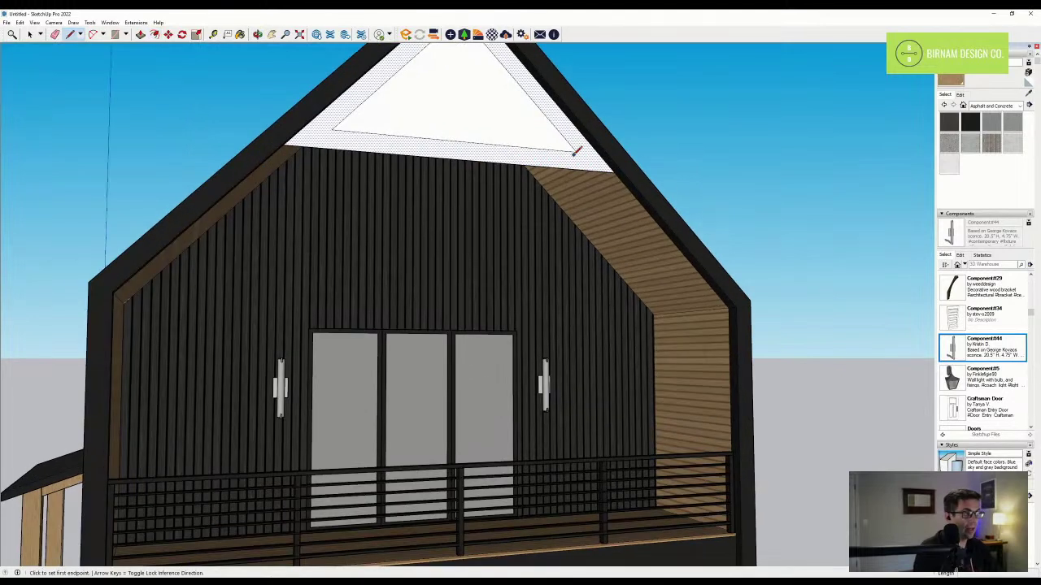
pyautogui.click(575, 152)
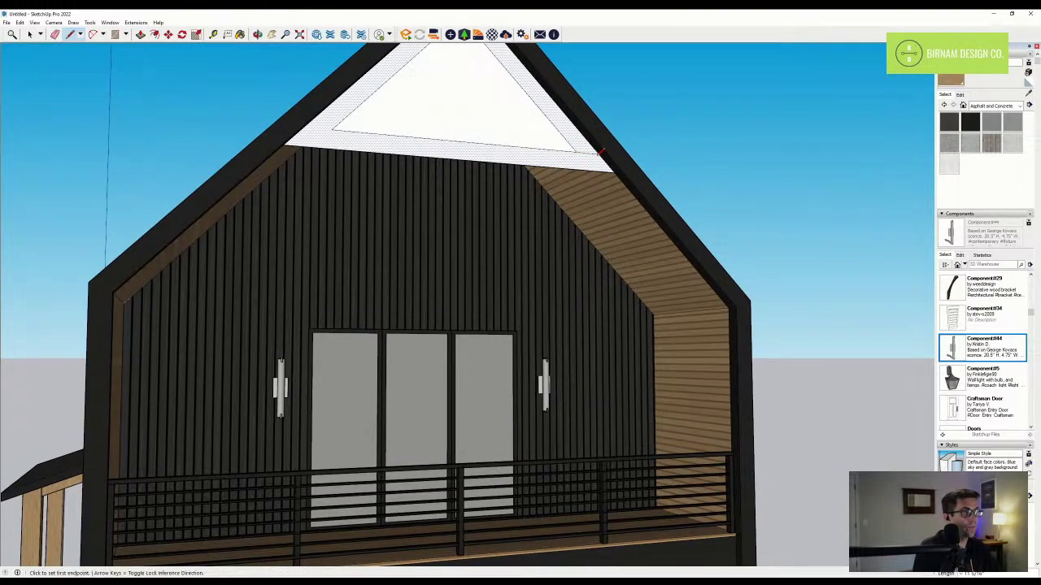
pyautogui.press('e')
pyautogui.click(358, 107)
pyautogui.moveTo(377, 115)
pyautogui.mouseDown(button='middle')
pyautogui.moveTo(286, 143)
pyautogui.moveTo(333, 121)
pyautogui.moveTo(294, 99)
pyautogui.moveTo(257, 147)
pyautogui.mouseUp(button='middle')
pyautogui.press('l')
pyautogui.scroll(1, 283, 143)
pyautogui.click(301, 139)
pyautogui.click(278, 138)
pyautogui.press('space')
pyautogui.click(333, 107)
pyautogui.press('Delete')
# - Push/Pull the horizontal gable strip by 8 inches to form a crossbeam
pyautogui.press('p')
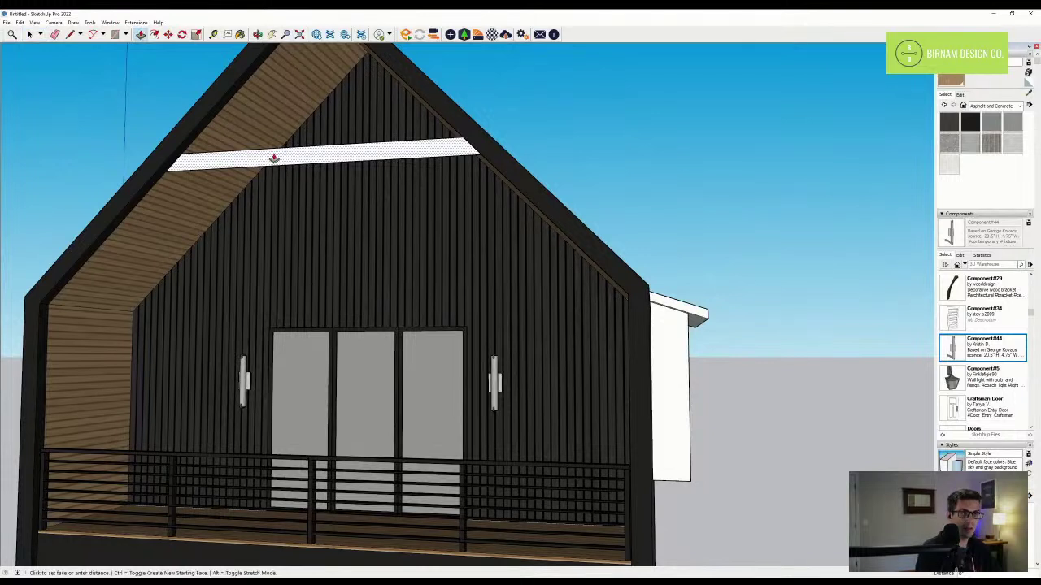
pyautogui.click(276, 158)
pyautogui.click(235, 173)
pyautogui.moveTo(199, 173); pyautogui.dragTo(204, 176, button='middle')
pyautogui.press('l')
pyautogui.hotkey('ctrl', 'z')
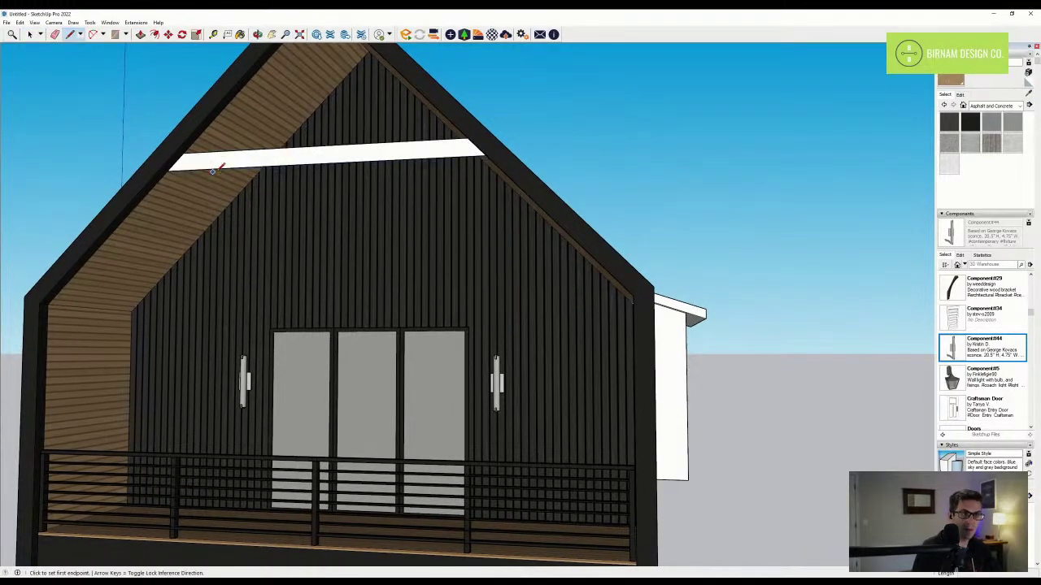
pyautogui.press('p')
pyautogui.click(272, 162)
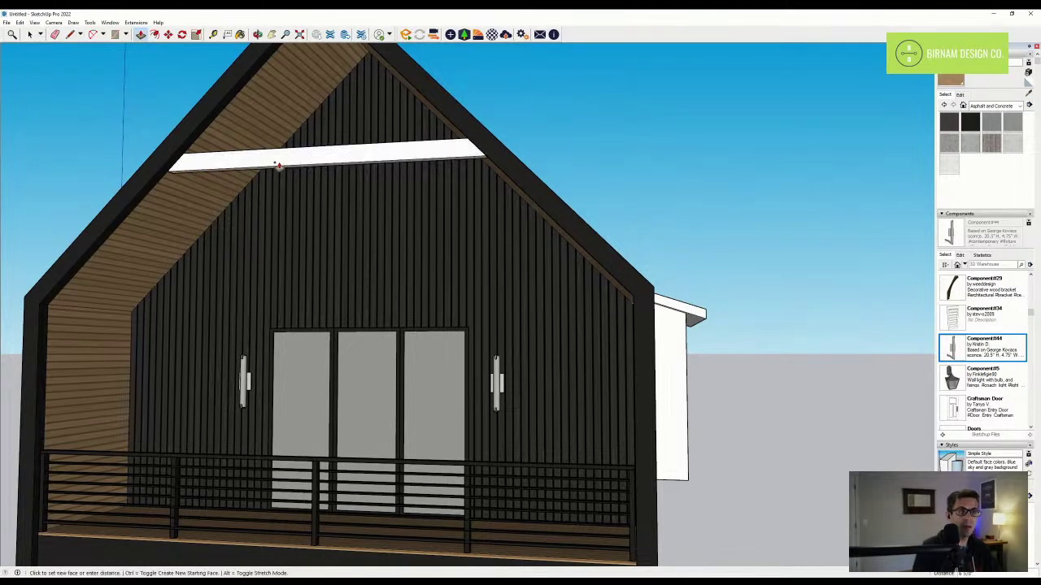
pyautogui.write('8')
pyautogui.press('Return')
# - Undo the gable crossbeam together with its offset outline and dividing line
pyautogui.scroll(-4, 279, 167)
pyautogui.moveTo(305, 194); pyautogui.dragTo(458, 284, button='middle')
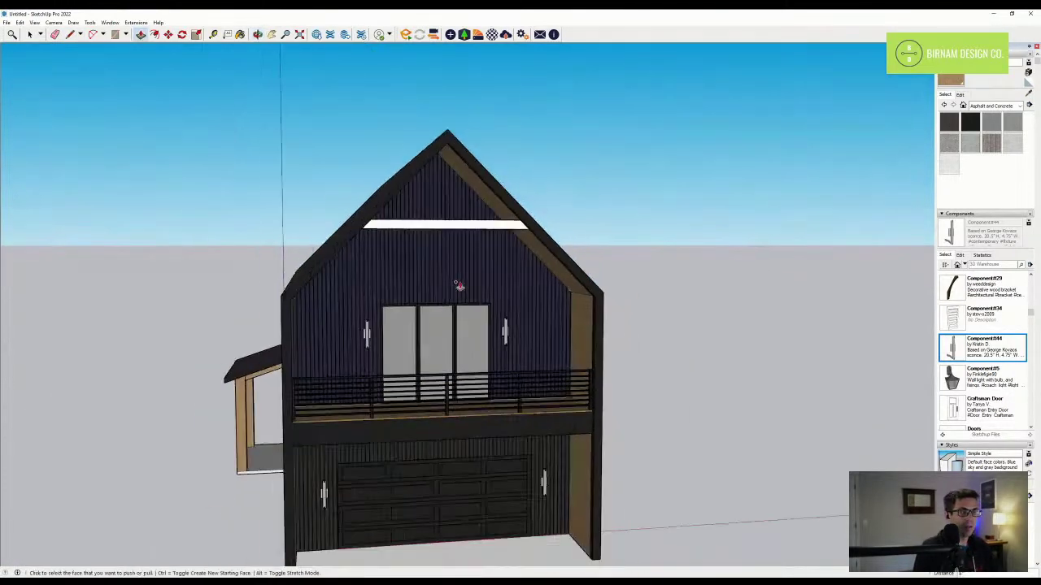
pyautogui.scroll(-3, 455, 307)
pyautogui.hotkey('ctrl', 'z')
pyautogui.hotkey('ctrl', 'z')
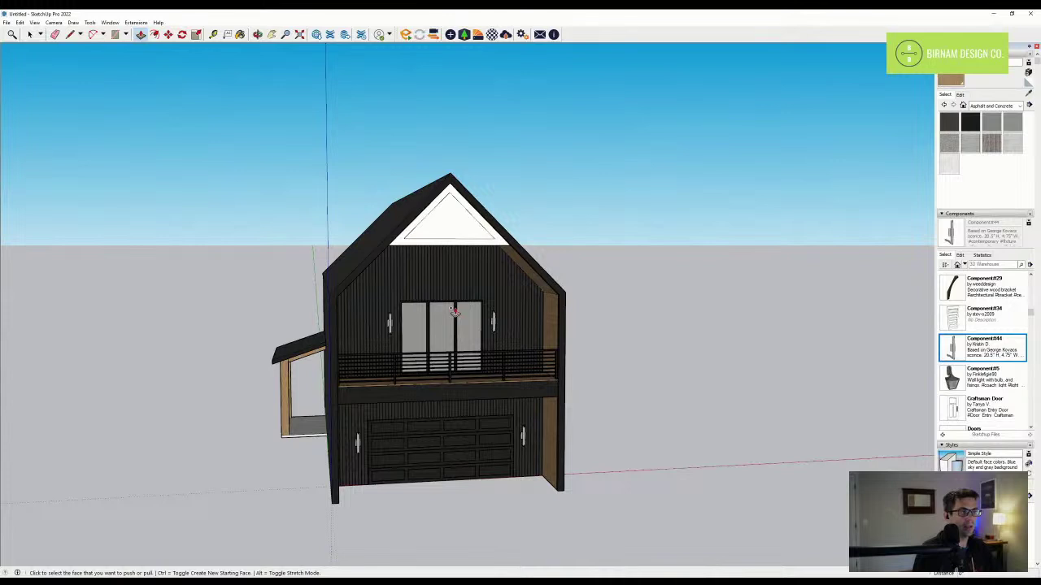
pyautogui.hotkey('ctrl', 'z')
pyautogui.moveTo(454, 311); pyautogui.dragTo(502, 280, button='middle')
pyautogui.scroll(-1, 502, 280)
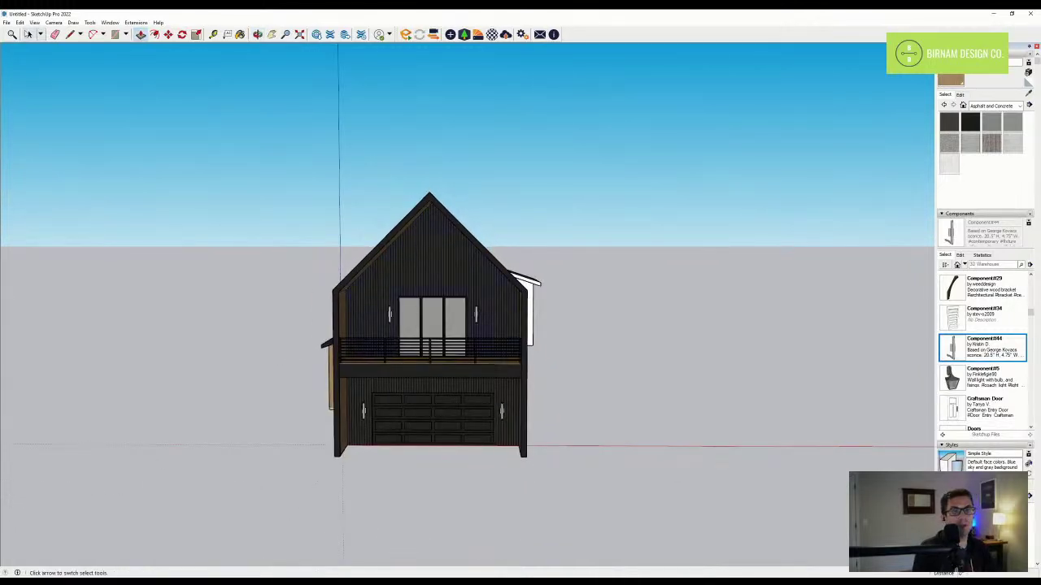
# - Copy the middle balcony window straight up onto the gable wall
pyautogui.scroll(1, 439, 326)
pyautogui.click(437, 319)
pyautogui.scroll(2, 455, 305)
pyautogui.press('m')
pyautogui.press('ctrl')
pyautogui.click(471, 287)
pyautogui.click(469, 214)
pyautogui.press('Escape')
# - Edit the copied window frame and move its bottom rail up to shorten the window
pyautogui.click(31, 34)
pyautogui.scroll(2, 484, 268)
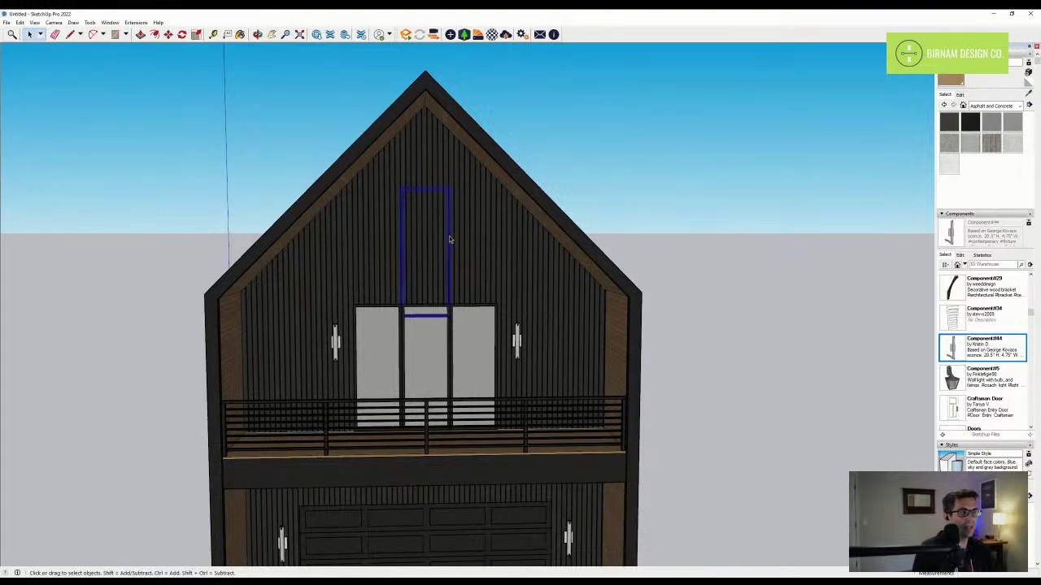
pyautogui.doubleClick(449, 235)
pyautogui.scroll(1, 473, 288)
pyautogui.press('m')
pyautogui.click(476, 290)
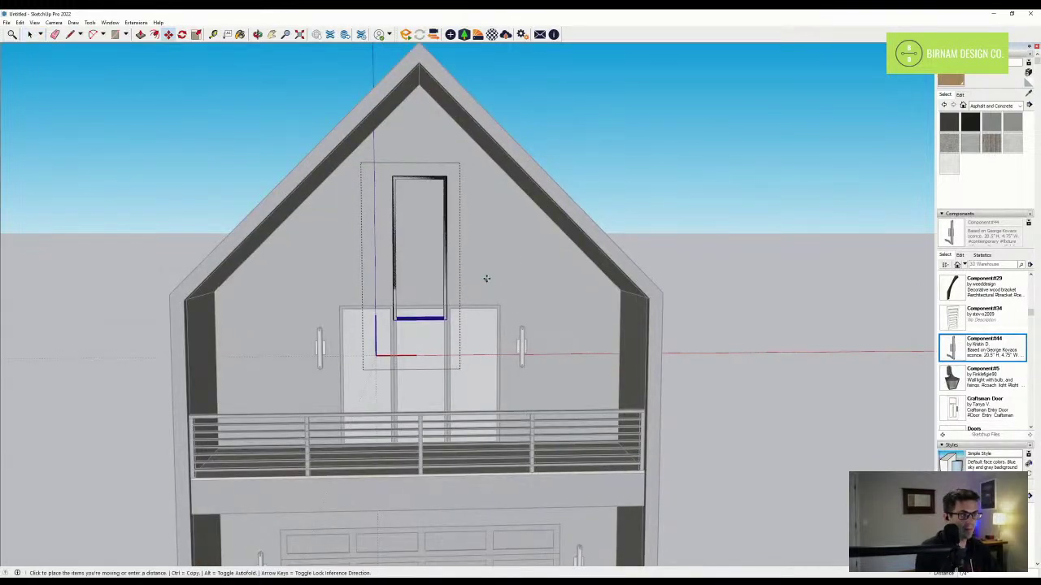
pyautogui.click(487, 249)
pyautogui.press('space')
pyautogui.scroll(1, 450, 161)
pyautogui.press('m')
pyautogui.click(439, 134)
pyautogui.click(425, 133)
pyautogui.press('space')
pyautogui.click(131, 127)
# - Move the shortened window copy to adjust its height on the gable wall above the balcony windows
pyautogui.click(425, 208)
pyautogui.press('m')
pyautogui.click(460, 258)
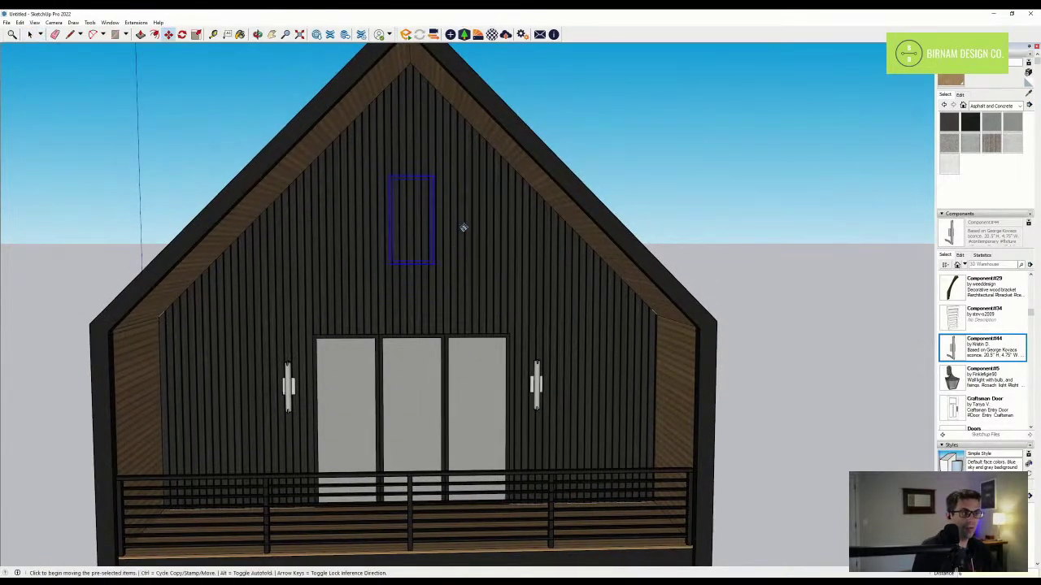
# - Draw a rectangle around the small gable window above the triple glass doors and push it 2" into the siding
pyautogui.click(463, 239)
pyautogui.press('r')
pyautogui.click(384, 183)
pyautogui.click(434, 278)
pyautogui.moveTo(448, 260); pyautogui.dragTo(407, 287, button='middle')
pyautogui.write('p')
pyautogui.write('2')
pyautogui.press('Return')
pyautogui.scroll(-6, 407, 290)
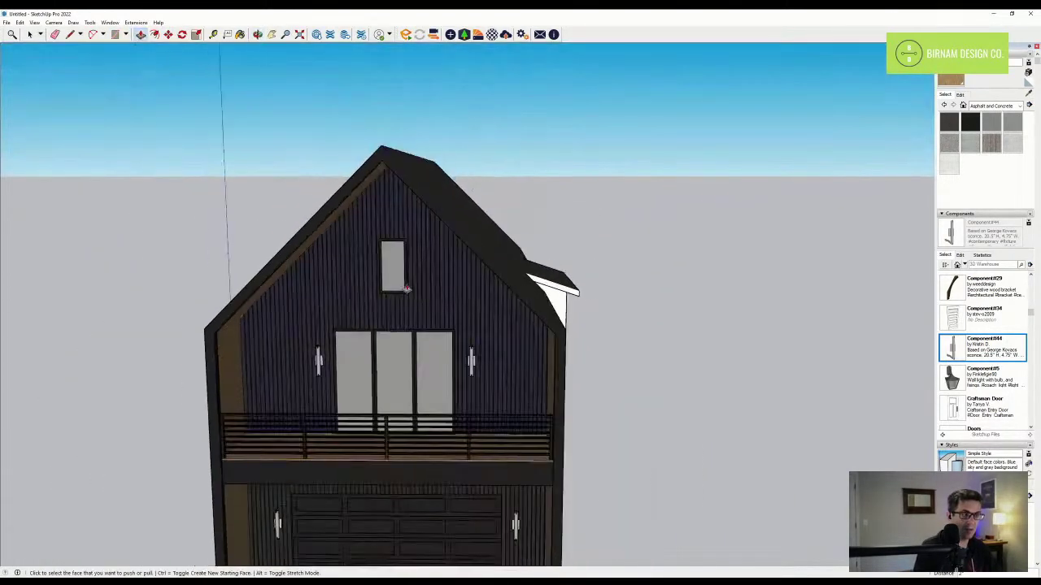
# - Paint the white strip at the front corner of the side wall with the dark trim material
pyautogui.moveTo(415, 366); pyautogui.dragTo(479, 428, button='middle')
pyautogui.scroll(2, 479, 427)
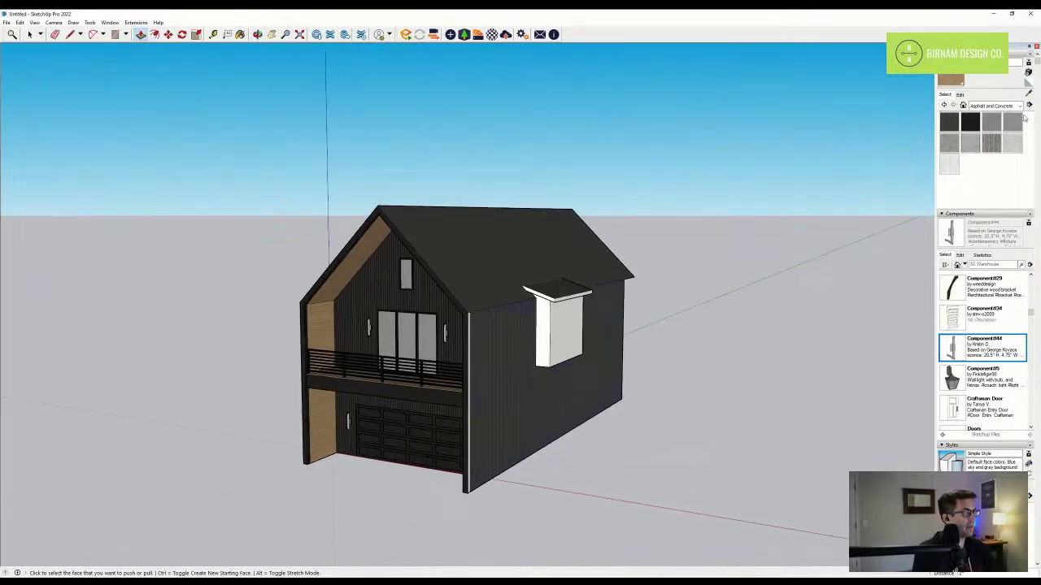
pyautogui.click(970, 121)
pyautogui.scroll(5, 476, 335)
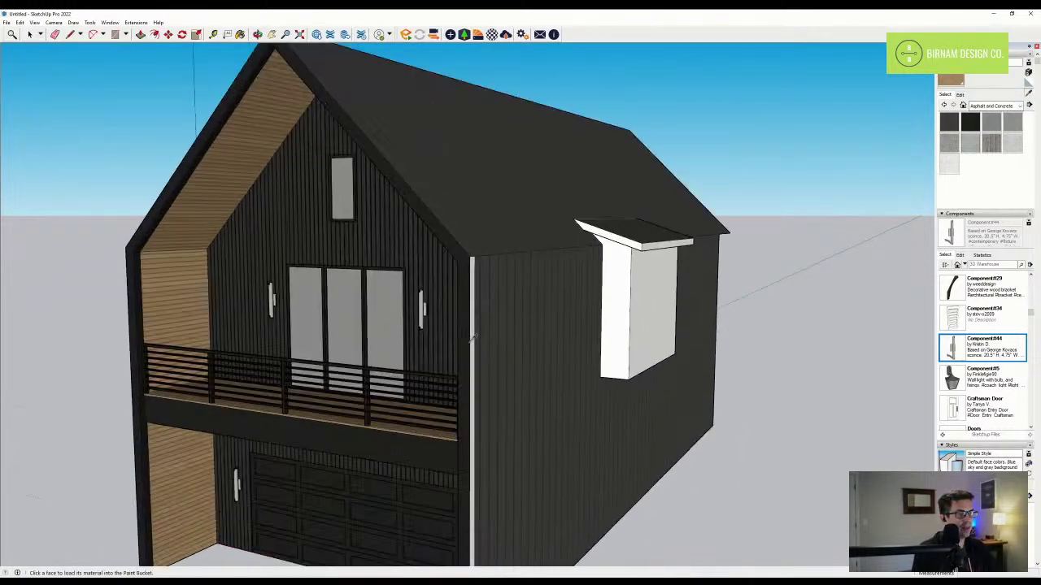
pyautogui.click(475, 335)
pyautogui.moveTo(671, 358)
pyautogui.mouseDown(button='middle')
pyautogui.moveTo(588, 379)
pyautogui.moveTo(608, 407)
pyautogui.moveTo(597, 329)
pyautogui.mouseUp(button='middle')
pyautogui.scroll(-2, 588, 378)
pyautogui.moveTo(482, 278); pyautogui.dragTo(597, 283, button='middle')
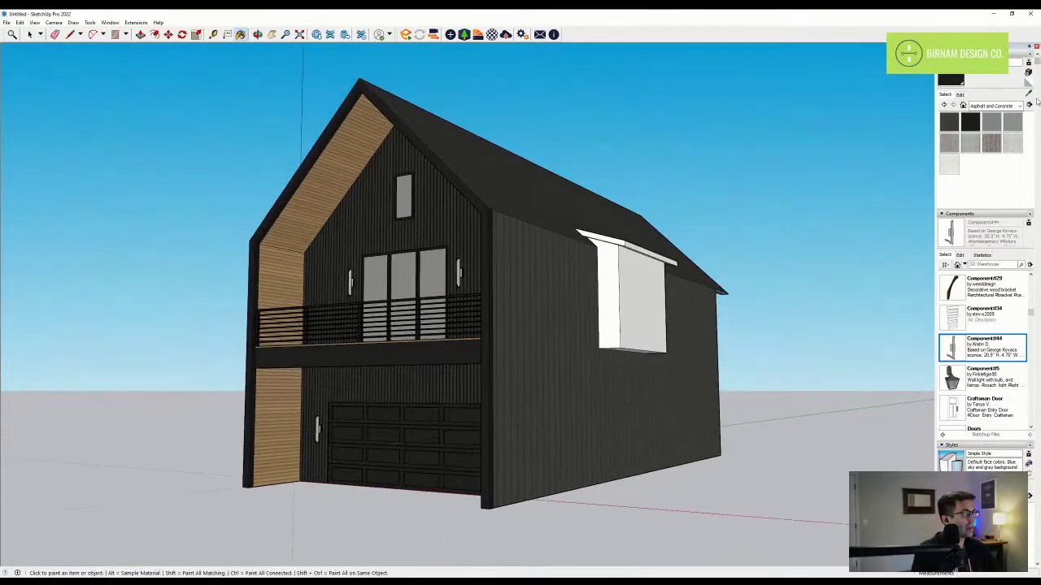
# - Paint the front and side faces of the white side-wall bump-out with the dark vertical siding
pyautogui.moveTo(416, 240); pyautogui.dragTo(415, 228, button='middle')
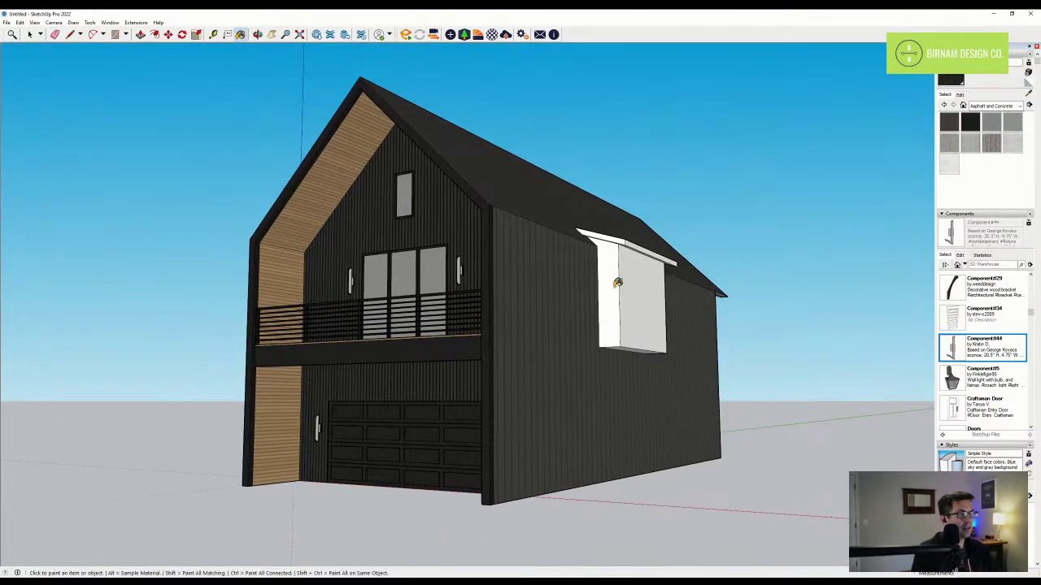
pyautogui.click(618, 282)
pyautogui.click(643, 292)
pyautogui.scroll(5, 629, 356)
pyautogui.scroll(-3, 633, 344)
# - Push/Pull the underside of the side-wall bump-out downward by 8"
pyautogui.moveTo(634, 345); pyautogui.dragTo(650, 298, button='middle')
pyautogui.scroll(2, 606, 291)
pyautogui.press('p')
pyautogui.click(597, 307)
pyautogui.write('8')
pyautogui.press('Return')
pyautogui.scroll(-6, 599, 332)
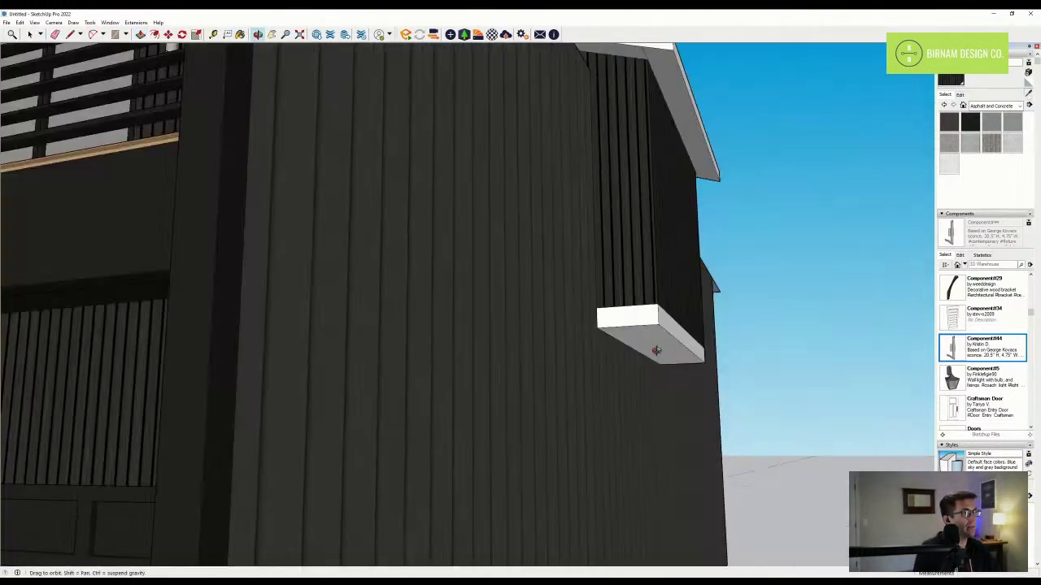
# - Paint the white base band of the bump-out, including its underside, with the dark trim material
pyautogui.press('b')
pyautogui.scroll(5, 660, 337)
pyautogui.click(662, 331)
pyautogui.click(664, 348)
pyautogui.moveTo(664, 348); pyautogui.dragTo(504, 338, button='middle')
pyautogui.click(659, 317)
pyautogui.moveTo(659, 319)
pyautogui.mouseDown(button='middle')
pyautogui.moveTo(611, 339)
pyautogui.moveTo(515, 444)
pyautogui.moveTo(435, 422)
pyautogui.moveTo(395, 350)
pyautogui.mouseUp(button='middle')
pyautogui.scroll(-3, 606, 345)
# - Paint the white fascia edges and underside of the bump-out's roof with the dark trim material
pyautogui.click(689, 145)
pyautogui.scroll(1, 681, 145)
pyautogui.click(652, 130)
pyautogui.click(672, 121)
pyautogui.click(697, 128)
pyautogui.moveTo(701, 135)
pyautogui.mouseDown(button='middle')
pyautogui.moveTo(708, 165)
pyautogui.moveTo(681, 304)
pyautogui.mouseUp(button='middle')
# - Examine the painted house exterior from several angles, including the balcony front and the side porch
pyautogui.scroll(-5, 680, 304)
pyautogui.scroll(-3, 597, 328)
pyautogui.moveTo(524, 332)
pyautogui.mouseDown(button='middle')
pyautogui.moveTo(593, 352)
pyautogui.moveTo(728, 335)
pyautogui.moveTo(756, 313)
pyautogui.moveTo(741, 289)
pyautogui.moveTo(715, 300)
pyautogui.moveTo(517, 263)
pyautogui.moveTo(460, 268)
pyautogui.moveTo(458, 288)
pyautogui.mouseUp(button='middle')
pyautogui.scroll(3, 597, 356)
pyautogui.scroll(-1, 439, 313)
pyautogui.scroll(2, 797, 337)
pyautogui.scroll(-2, 455, 297)
pyautogui.moveTo(450, 348)
pyautogui.mouseDown(button='middle')
pyautogui.moveTo(456, 342)
pyautogui.moveTo(467, 367)
pyautogui.moveTo(426, 423)
pyautogui.moveTo(472, 401)
pyautogui.moveTo(590, 402)
pyautogui.moveTo(569, 382)
pyautogui.moveTo(575, 329)
pyautogui.moveTo(489, 356)
pyautogui.mouseUp(button='middle')
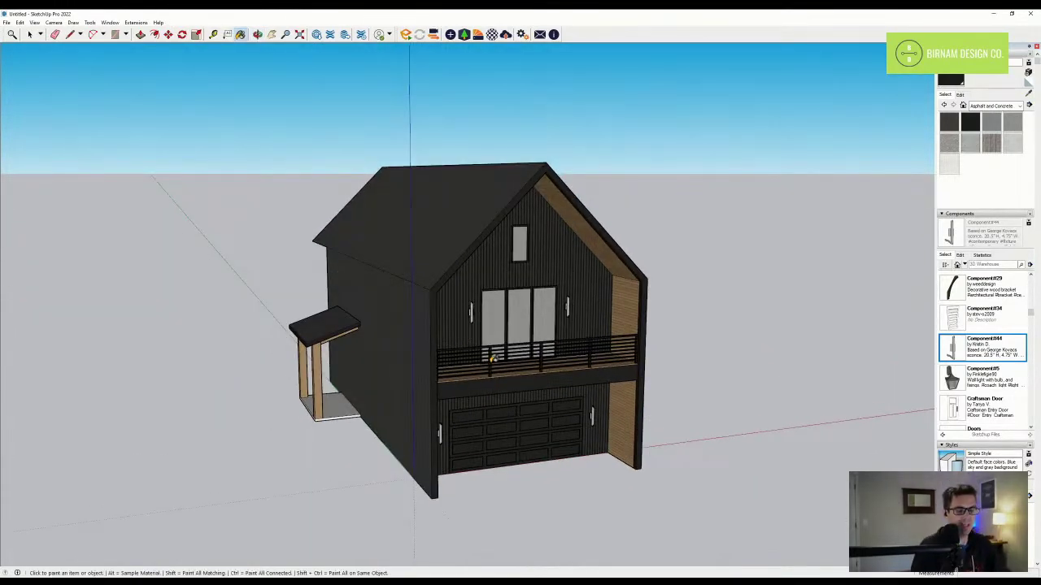
pyautogui.moveTo(567, 306)
pyautogui.mouseDown(button='middle')
pyautogui.moveTo(311, 292)
pyautogui.moveTo(144, 302)
pyautogui.moveTo(560, 311)
pyautogui.moveTo(464, 307)
pyautogui.moveTo(545, 332)
pyautogui.moveTo(459, 317)
pyautogui.mouseUp(button='middle')
pyautogui.press('b')
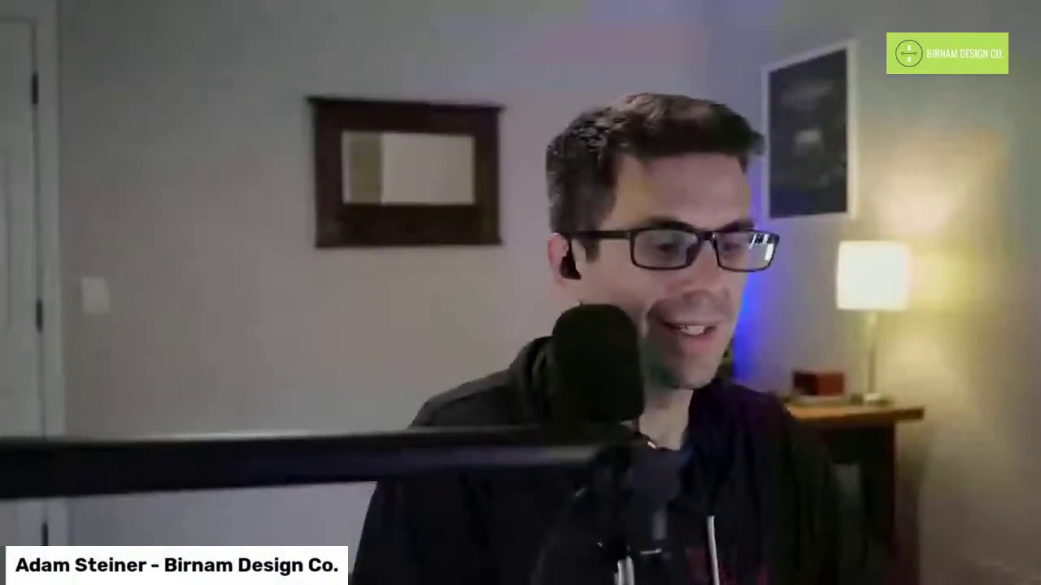
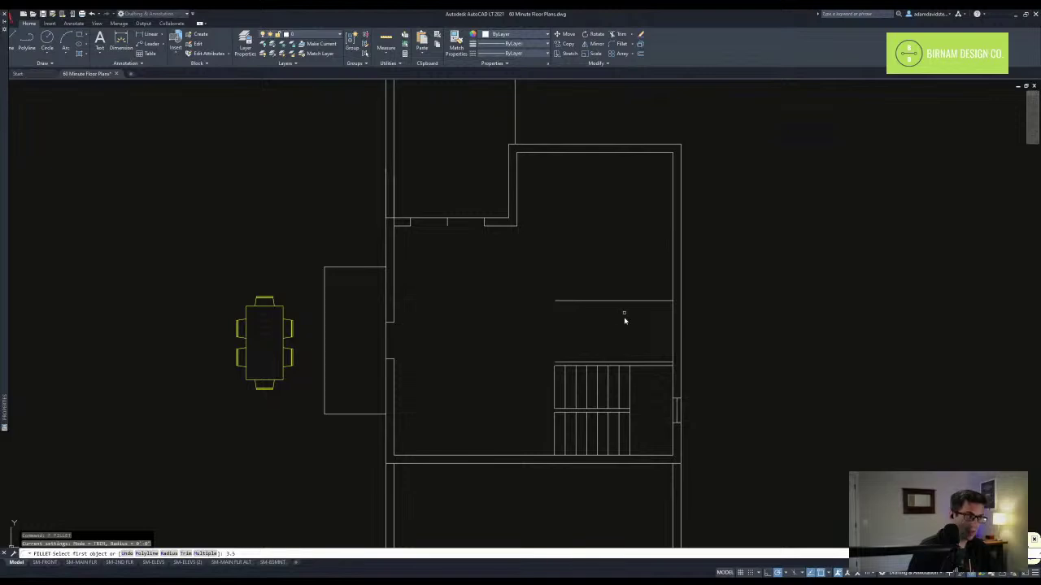
# - In the AutoCAD floor plan, offset the upper horizontal wall line above the stairs upward by 3.5"
pyautogui.press('Escape')
pyautogui.write('o')
pyautogui.press('Return')
pyautogui.write('3.')
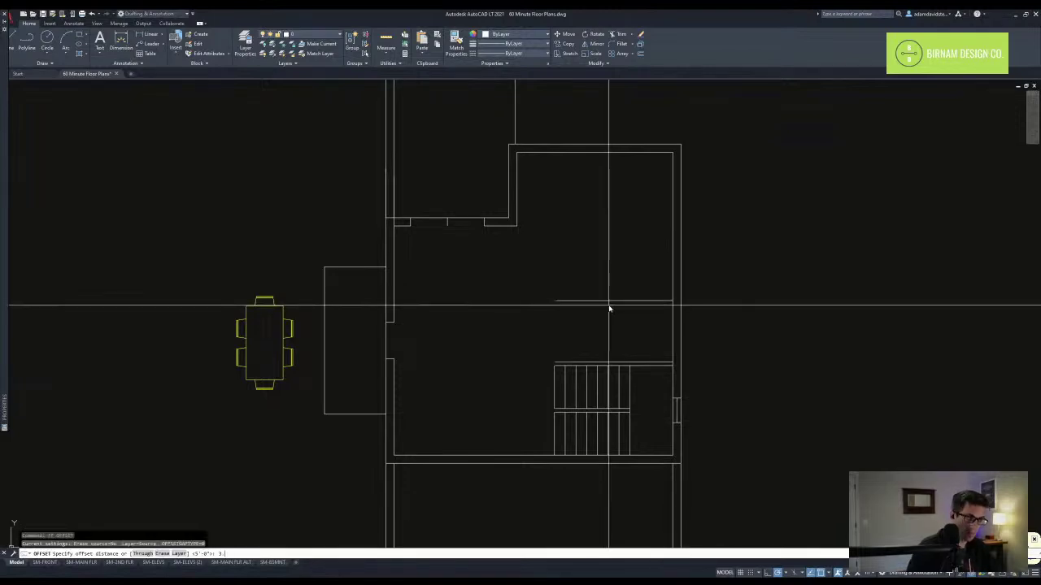
pyautogui.write('5')
pyautogui.press('Return')
pyautogui.click(595, 301)
pyautogui.click(598, 282)
pyautogui.press('Escape')
pyautogui.press('Escape')
# - Copy the tub, toilet and sink counter from Bath 2 of the reference main floor plan to beside the plan being drawn
pyautogui.scroll(-4, 562, 377)
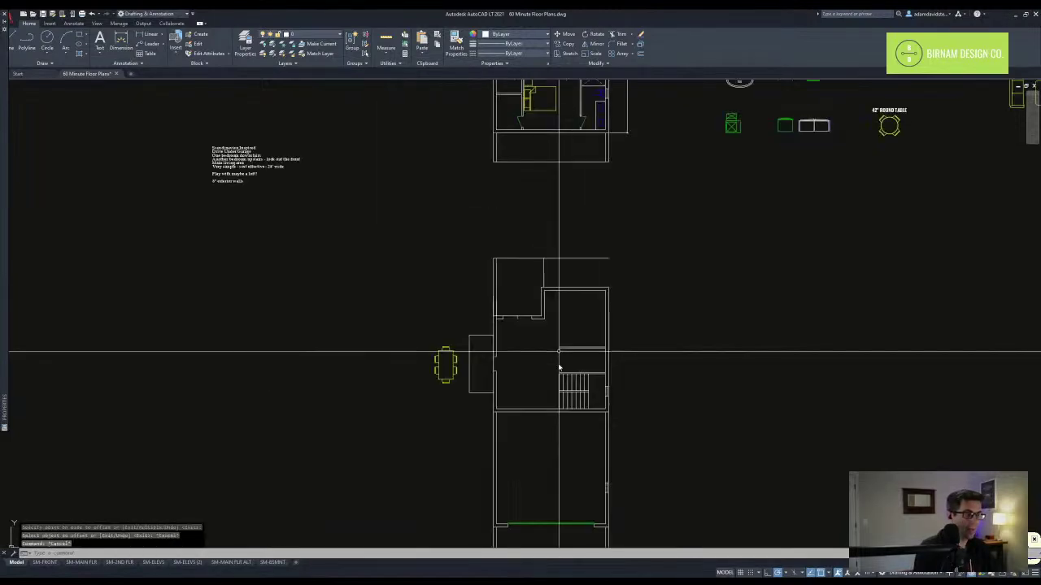
pyautogui.scroll(-2, 558, 369)
pyautogui.scroll(6, 650, 244)
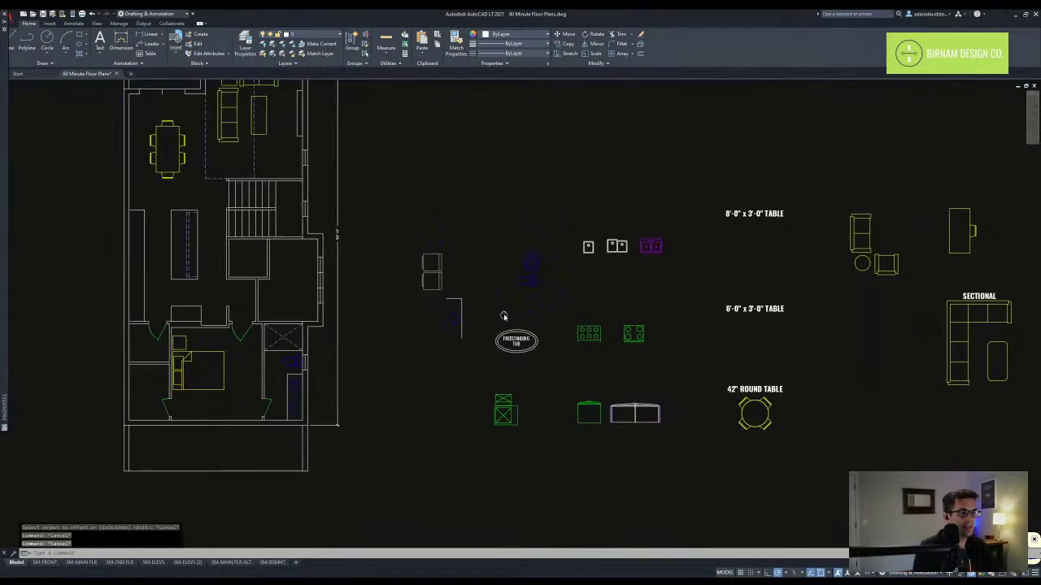
pyautogui.scroll(-5, 539, 325)
pyautogui.scroll(6, 685, 383)
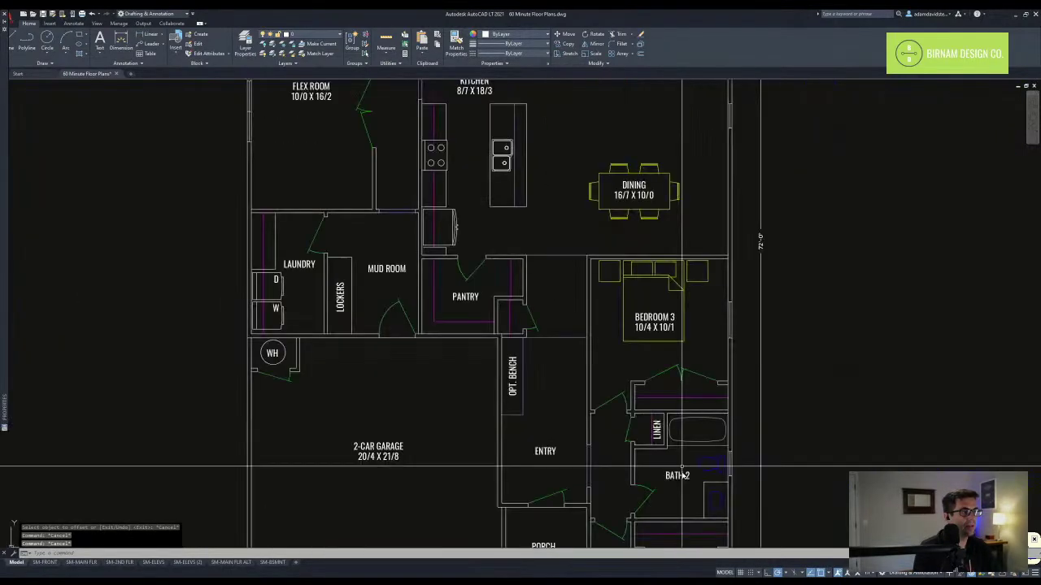
pyautogui.scroll(2, 682, 469)
pyautogui.click(650, 459)
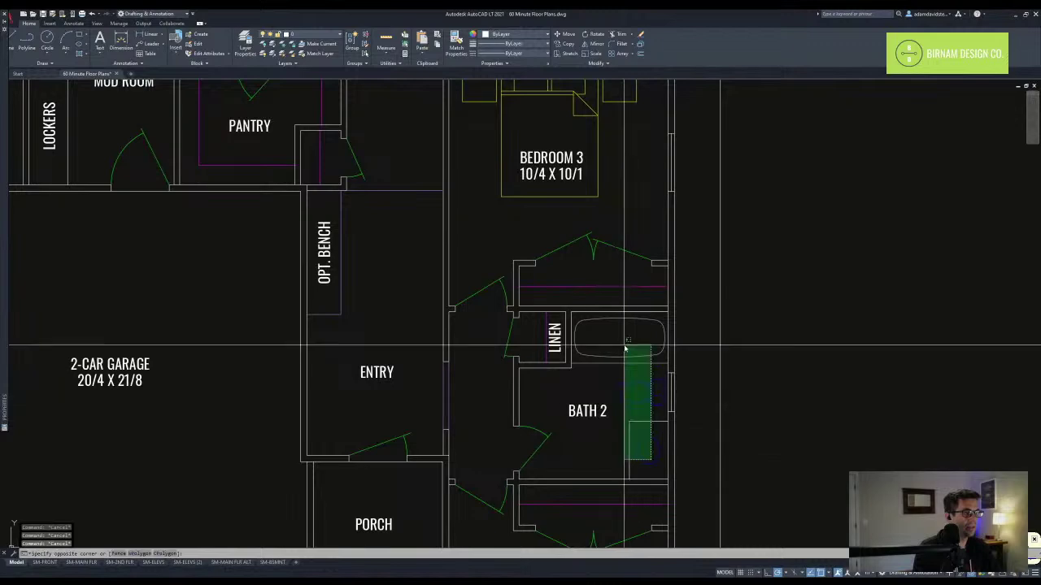
pyautogui.click(625, 348)
pyautogui.write('co')
pyautogui.press('Return')
pyautogui.scroll(-6, 625, 348)
pyautogui.scroll(3, 642, 311)
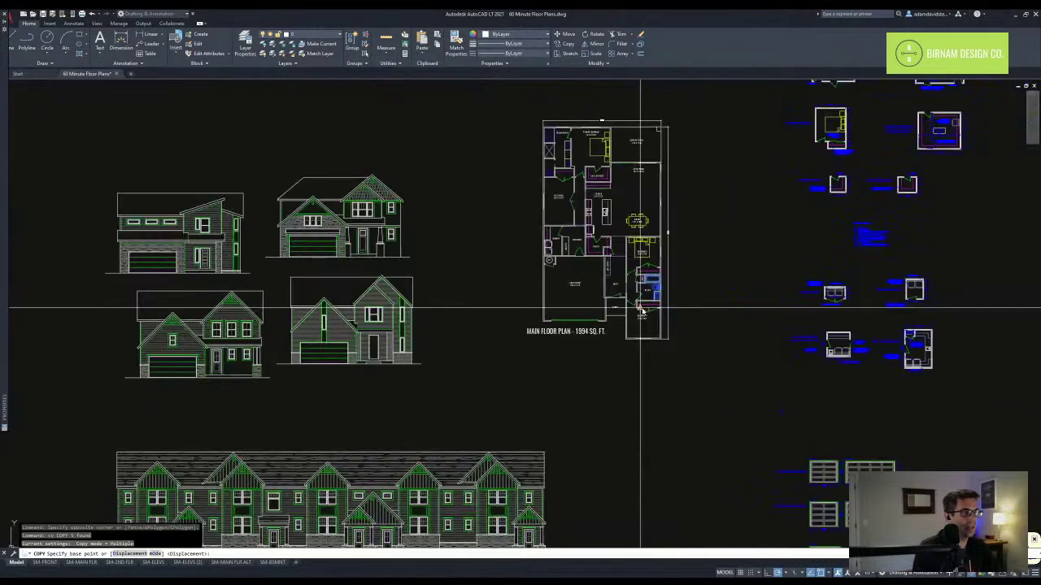
pyautogui.scroll(5, 642, 312)
pyautogui.click(667, 284)
pyautogui.scroll(-6, 521, 203)
pyautogui.scroll(3, 514, 118)
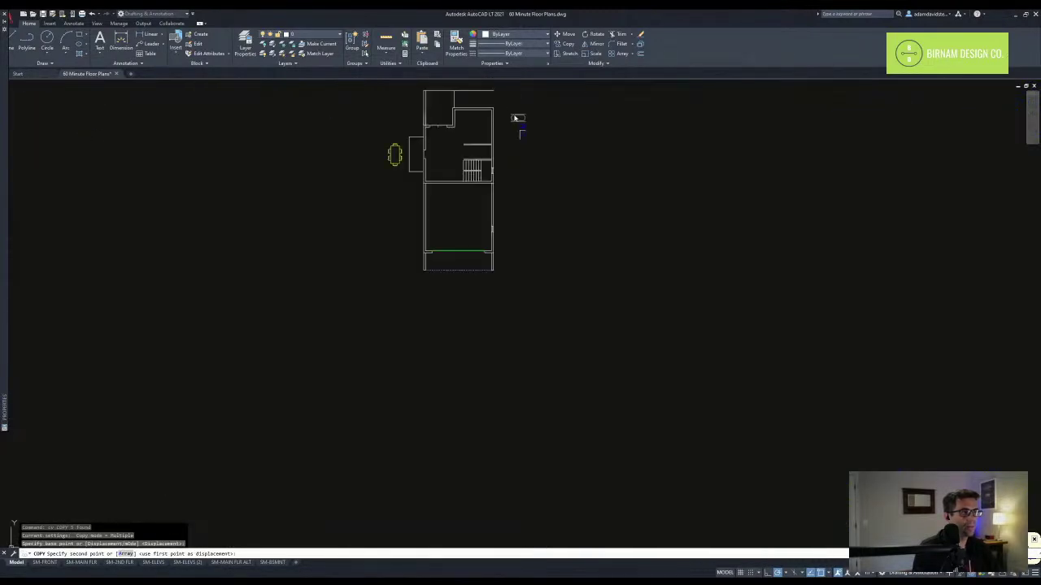
pyautogui.scroll(4, 515, 118)
pyautogui.click(572, 290)
pyautogui.press('Escape')
# - Rotate the copied bath fixtures 90 degrees so the tub stands upright at the far end
pyautogui.click(610, 372)
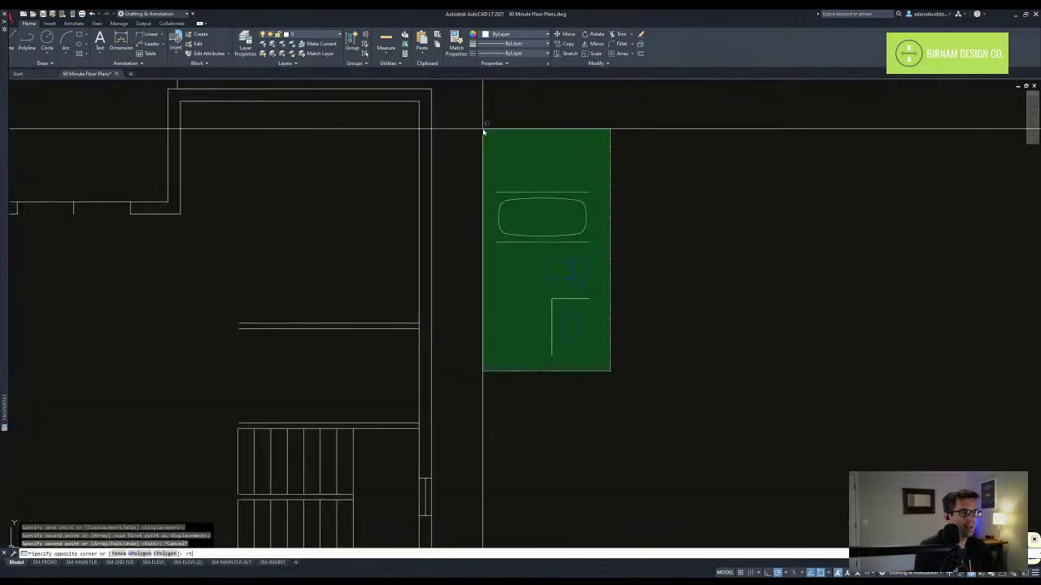
pyautogui.click(483, 130)
pyautogui.write('ro')
pyautogui.press('Return')
pyautogui.click(623, 248)
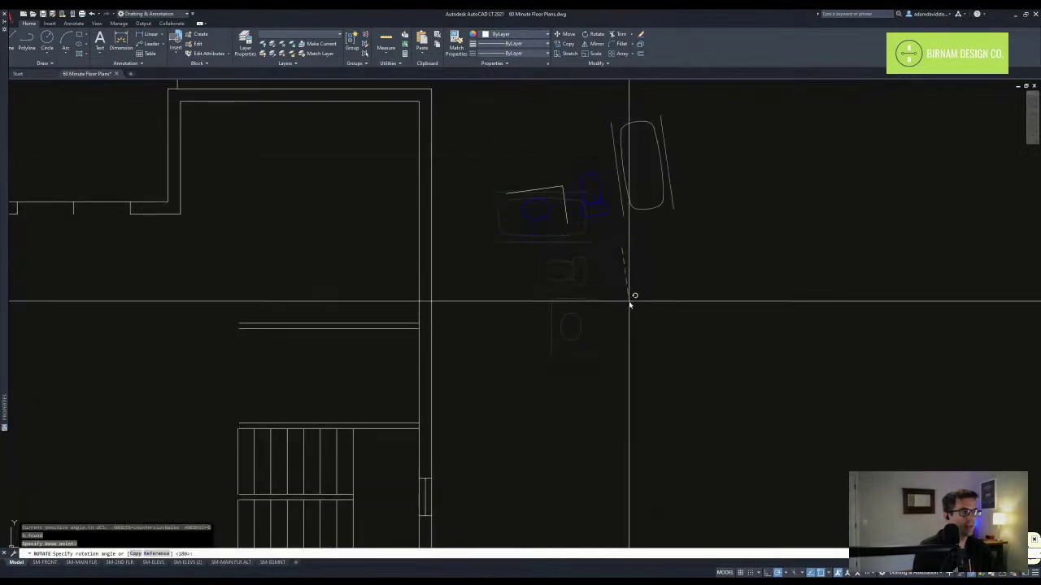
pyautogui.click(631, 304)
# - Move the rotated bath fixtures into the space above the stairs, with the tub against the exterior wall
pyautogui.click(687, 232)
pyautogui.click(539, 121)
pyautogui.write('m')
pyautogui.press('Return')
pyautogui.click(679, 215)
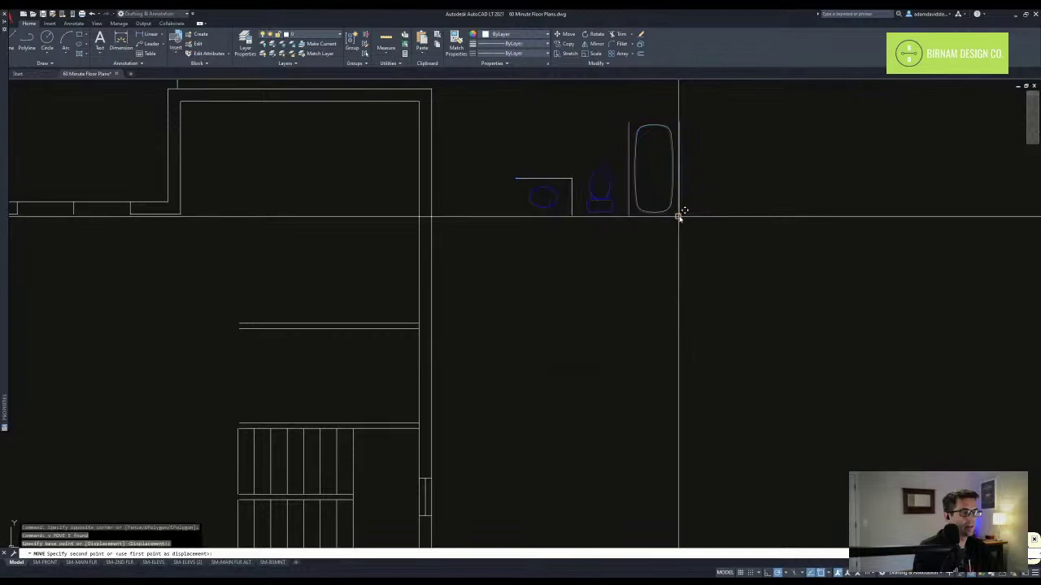
pyautogui.click(418, 420)
pyautogui.press('Escape')
pyautogui.press('Escape')
# - Stretch the open end of the vanity counter, together with its sink, 12" away from the tub
pyautogui.scroll(-2, 458, 365)
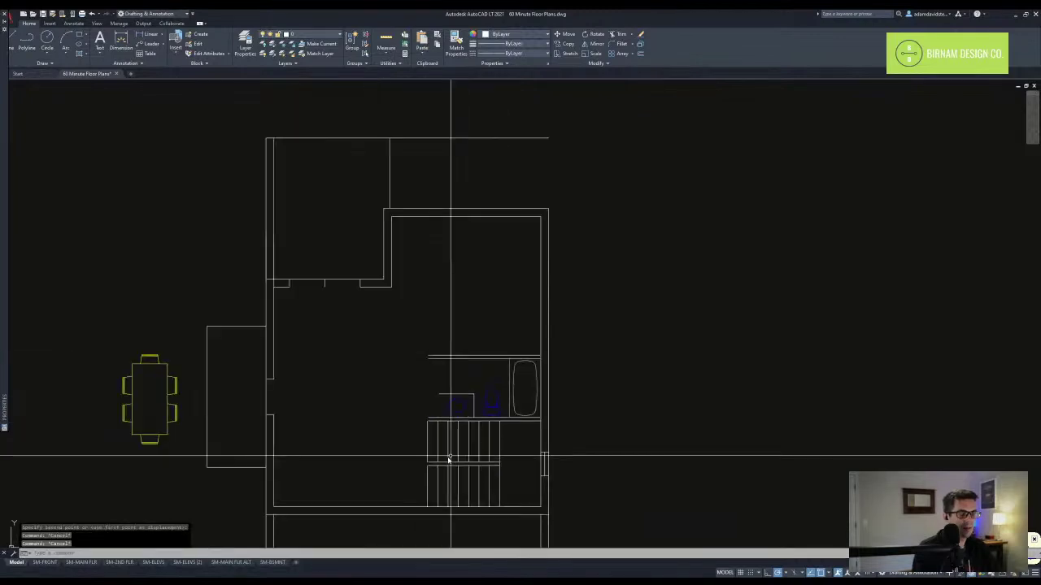
pyautogui.scroll(2, 453, 429)
pyautogui.moveTo(442, 464); pyautogui.dragTo(534, 418, button='middle')
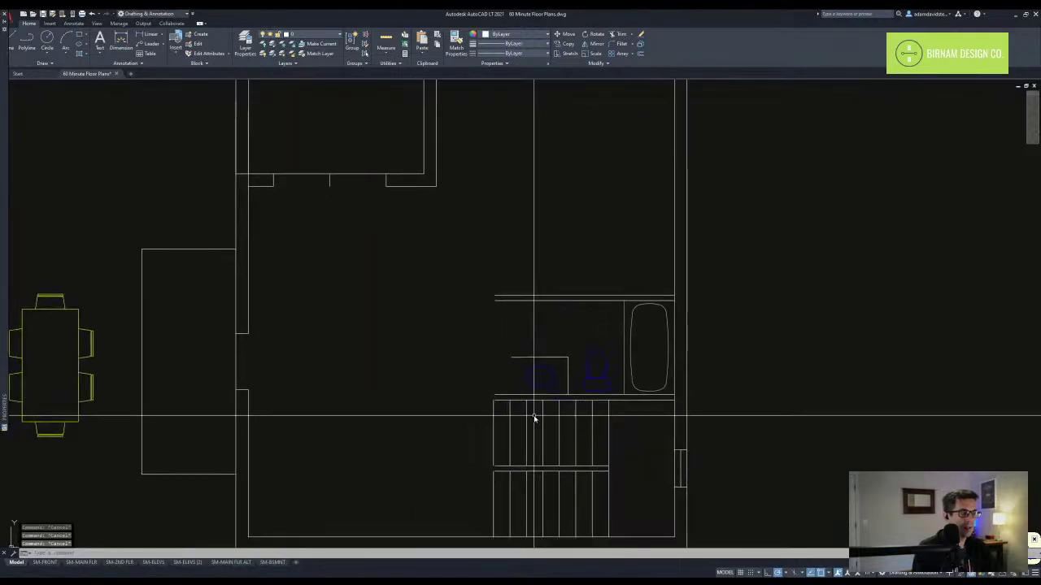
pyautogui.scroll(2, 561, 413)
pyautogui.write('s')
pyautogui.press('Return')
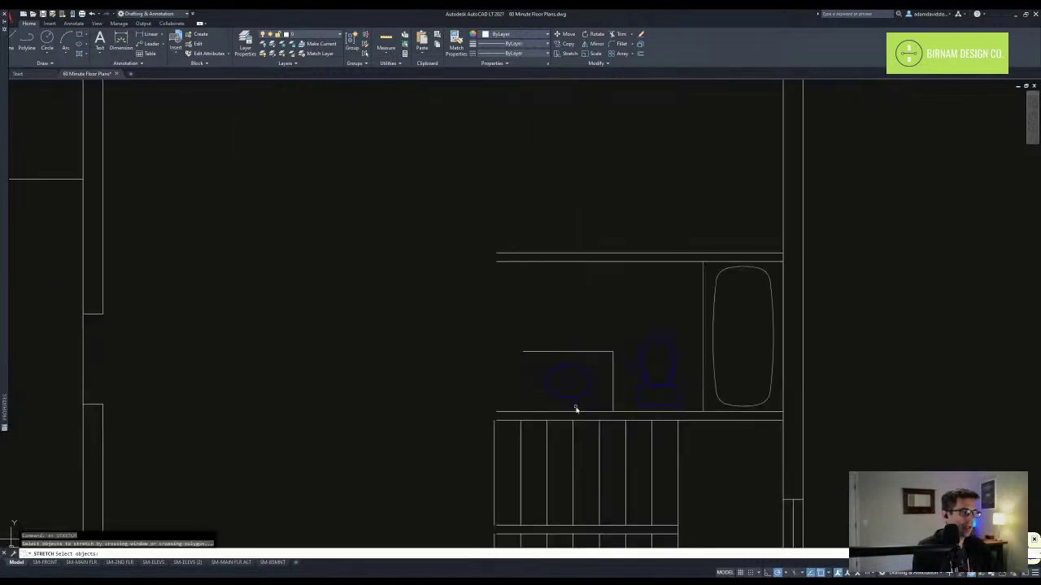
pyautogui.press('Return')
pyautogui.click(542, 309)
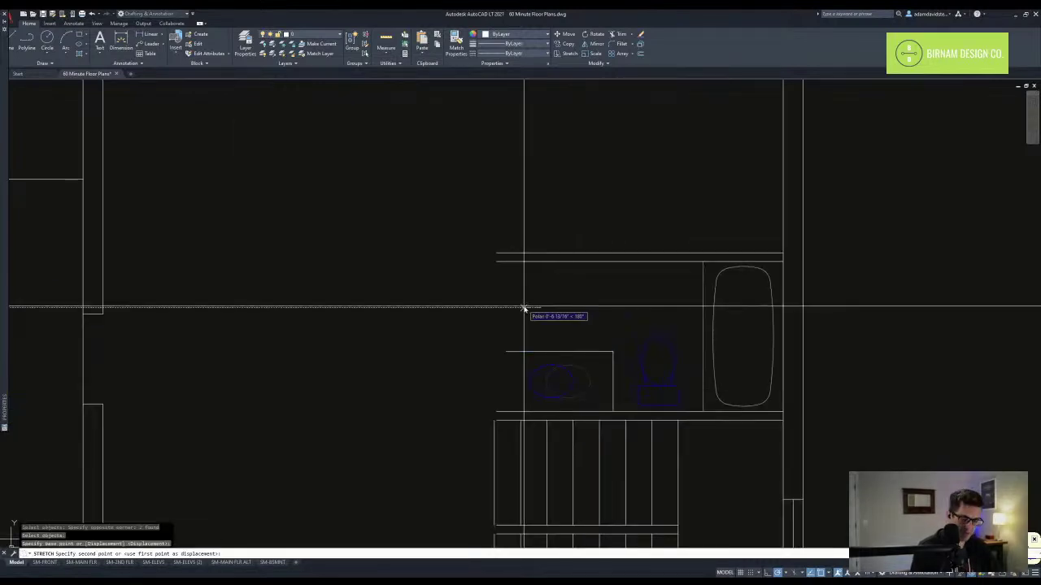
pyautogui.write('12')
pyautogui.press('Return')
pyautogui.press('Escape')
pyautogui.press('Escape')
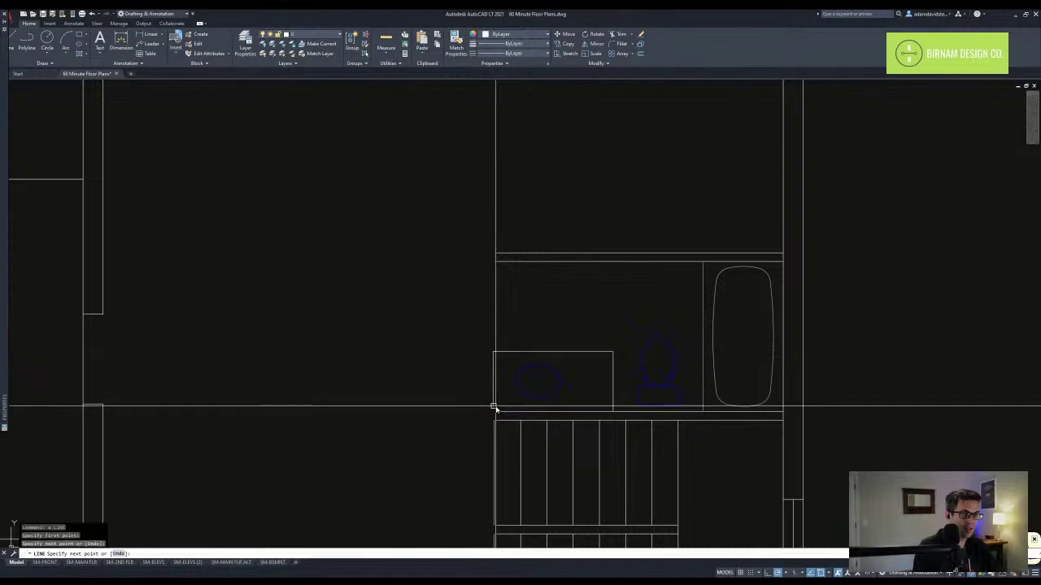
# - Draw a vertical line closing the vanity's open end and offset it outward by the 3.5" wall thickness
pyautogui.write('o')
pyautogui.press('Return')
pyautogui.write('5.5')
pyautogui.press('Return')
pyautogui.click(493, 383)
pyautogui.click(475, 385)
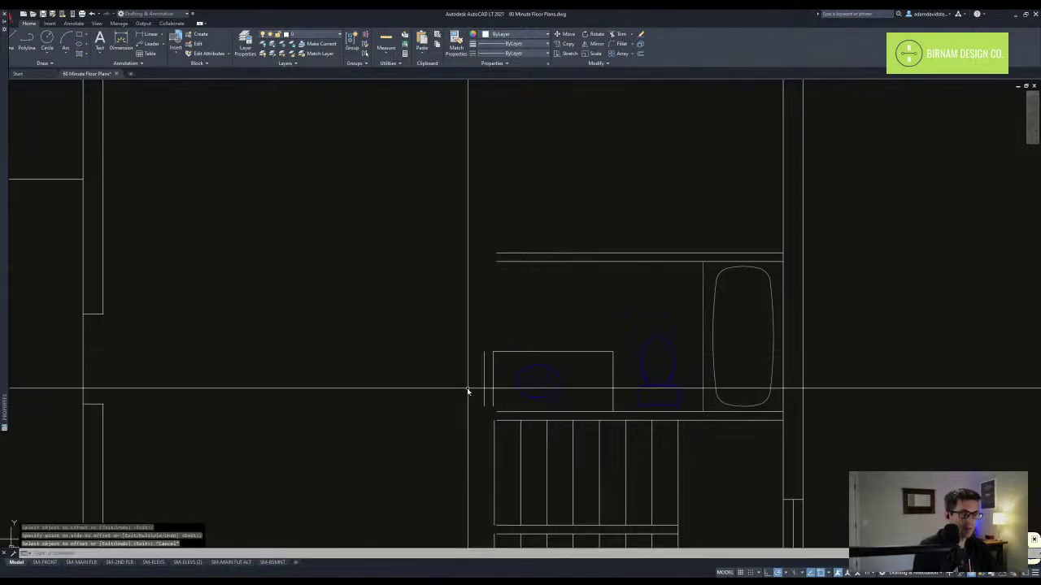
pyautogui.press('Return')
# - Fillet the new vertical wall lines with the horizontal bath wall lines to close the bathroom's corners
pyautogui.write('f')
pyautogui.press('Return')
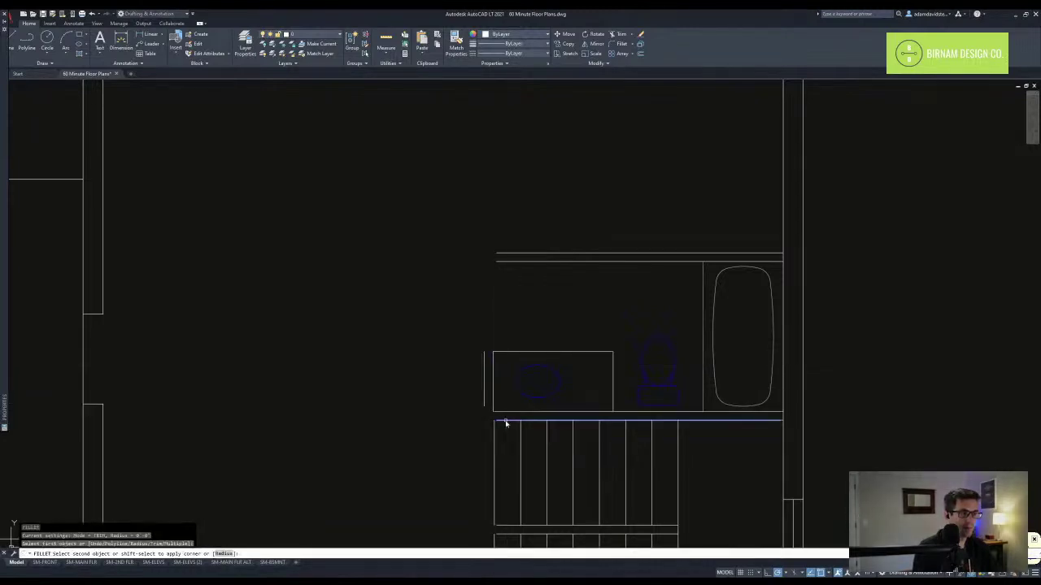
pyautogui.click(484, 379)
pyautogui.press('Return')
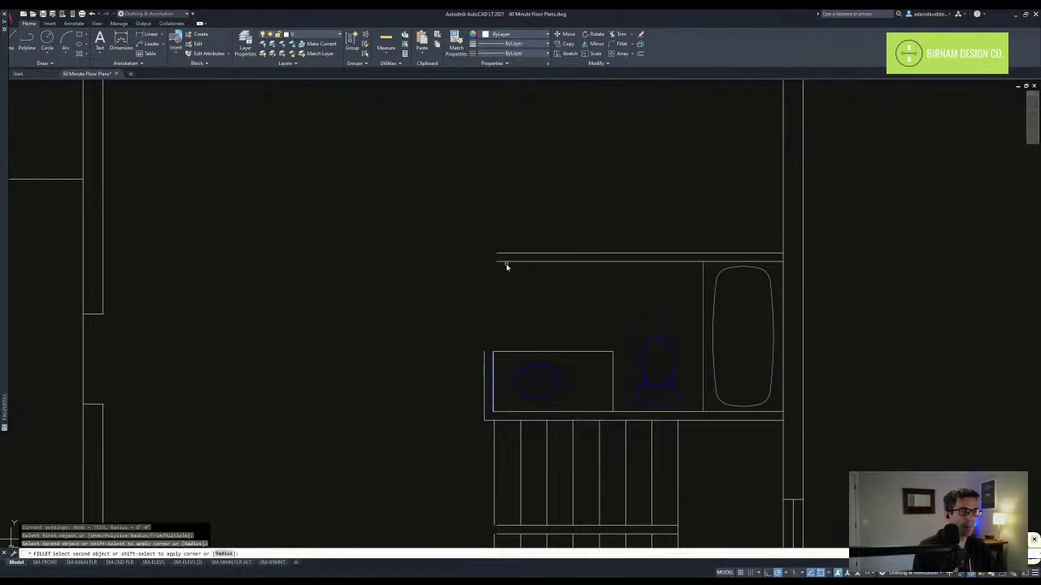
pyautogui.click(506, 262)
pyautogui.press('Return')
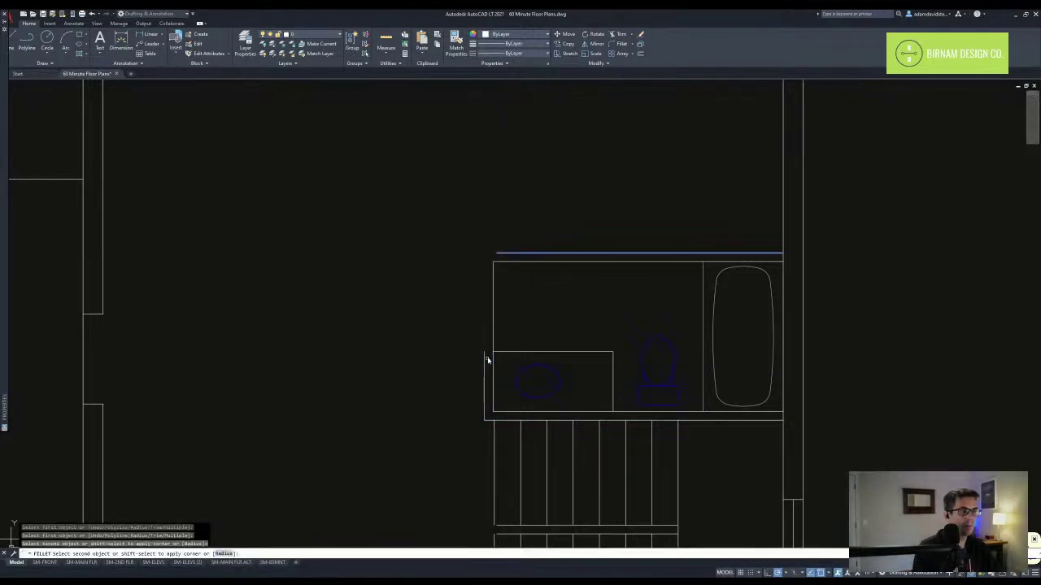
pyautogui.press('Escape')
# - Copy the bathroom's vertical wall lines to the inner corner of the exterior wall beside the patio doors
pyautogui.scroll(-3, 484, 363)
pyautogui.click(499, 366)
pyautogui.write('co COPY 1 found')
pyautogui.press('Return')
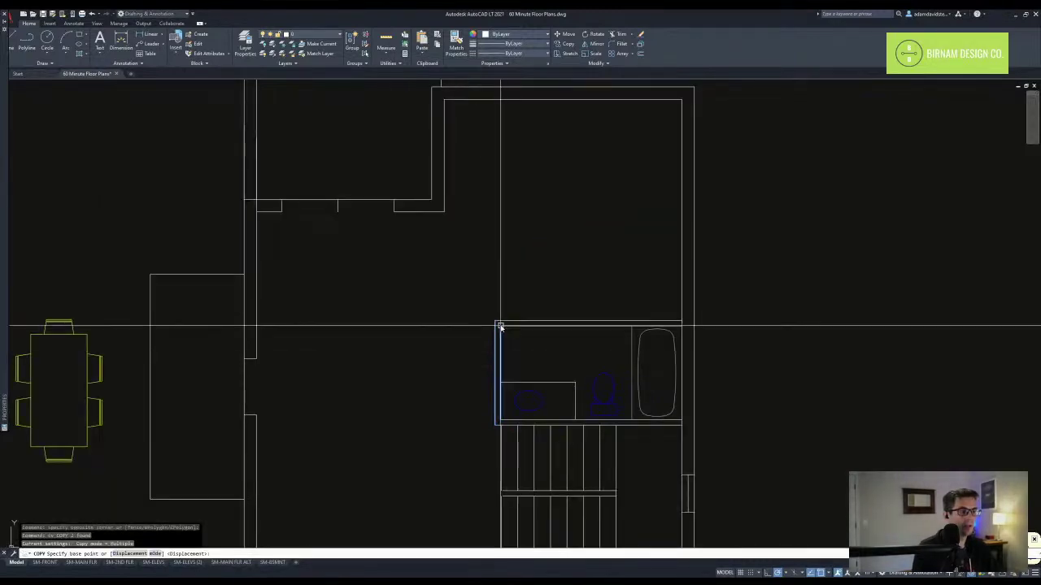
pyautogui.click(500, 326)
pyautogui.press('Escape')
# - Trim the ends of the copied wall lines that overlap the exterior wall corner
pyautogui.scroll(3, 444, 210)
pyautogui.write('tr')
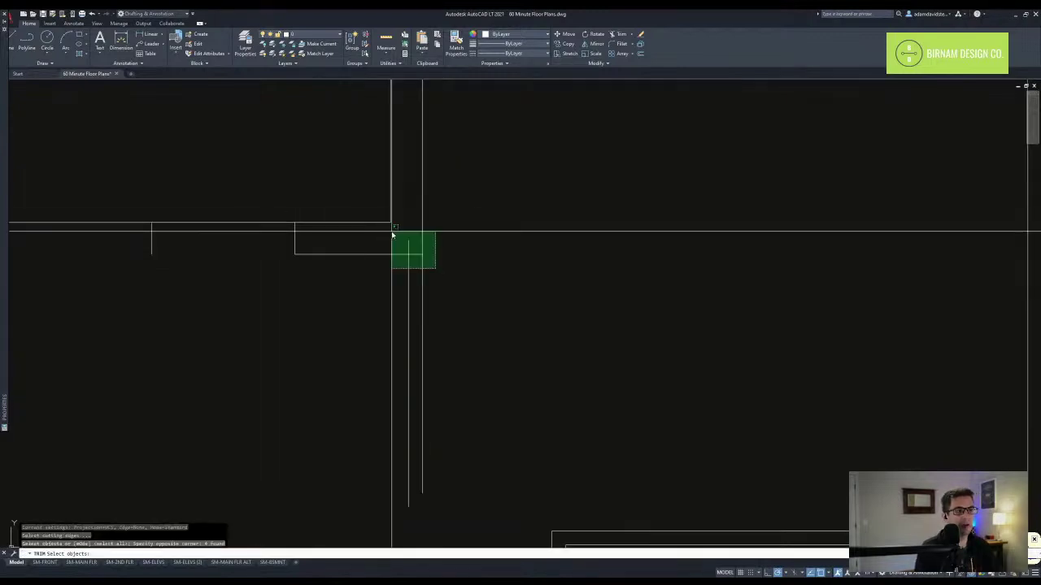
pyautogui.press('Return')
pyautogui.click(412, 241)
pyautogui.click(406, 245)
pyautogui.press('Escape')
# - Fillet the copied vertical wall lines with the wall lines above the bathroom to enclose the bedroom
pyautogui.scroll(-3, 454, 378)
pyautogui.moveTo(456, 379); pyautogui.dragTo(447, 343, button='middle')
pyautogui.write('f')
pyautogui.press('Return')
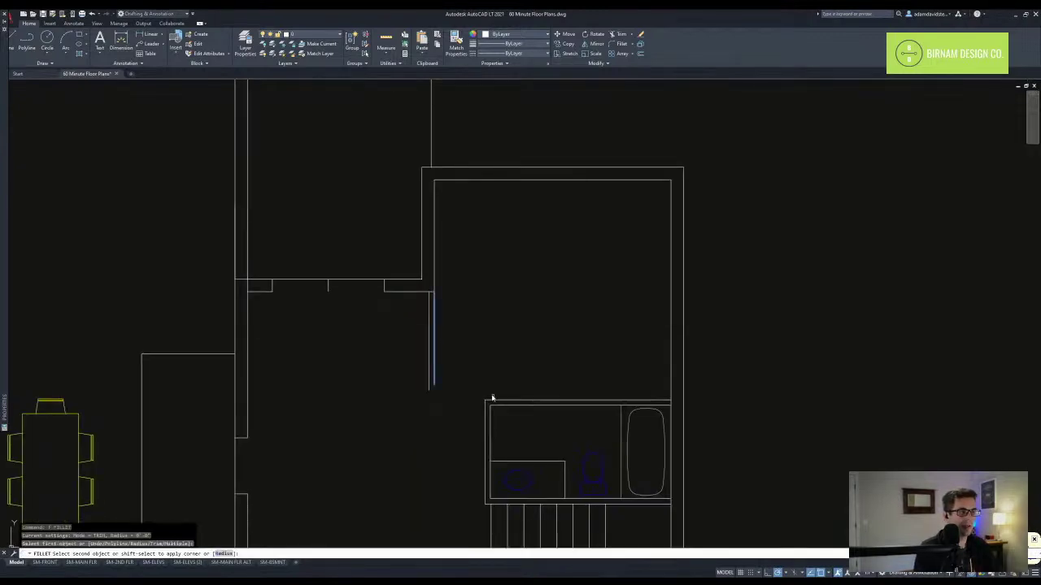
pyautogui.click(491, 400)
pyautogui.press('Return')
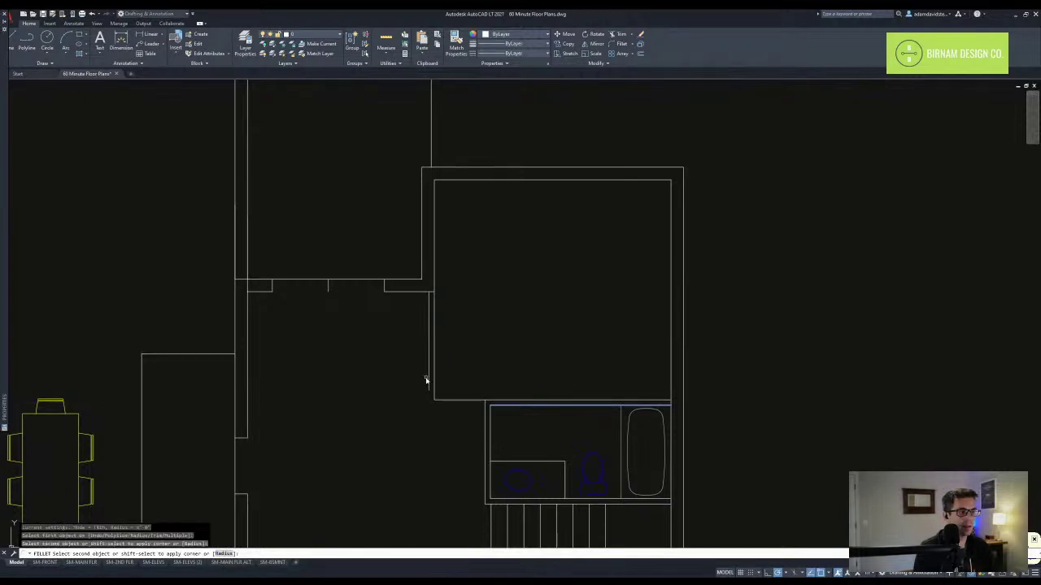
pyautogui.click(428, 380)
pyautogui.press('Escape')
# - Move the bathroom's vertical end wall and the sink toward the tub
pyautogui.moveTo(491, 486); pyautogui.dragTo(480, 431, button='middle')
pyautogui.press('Escape')
pyautogui.press('Escape')
pyautogui.click(465, 471)
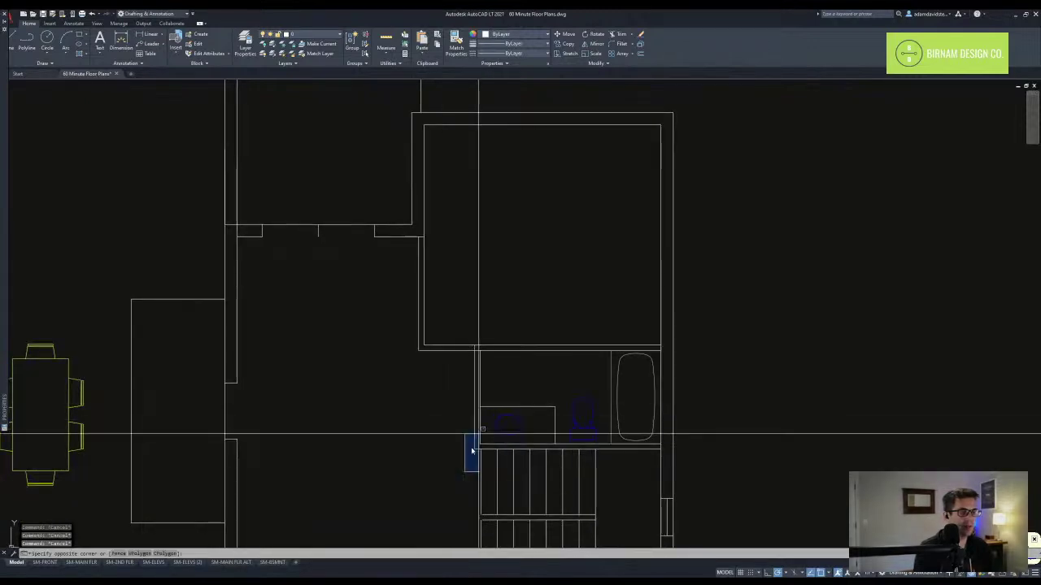
pyautogui.click(537, 335)
pyautogui.write('m')
pyautogui.press('Return')
pyautogui.scroll(2, 540, 377)
pyautogui.click(496, 360)
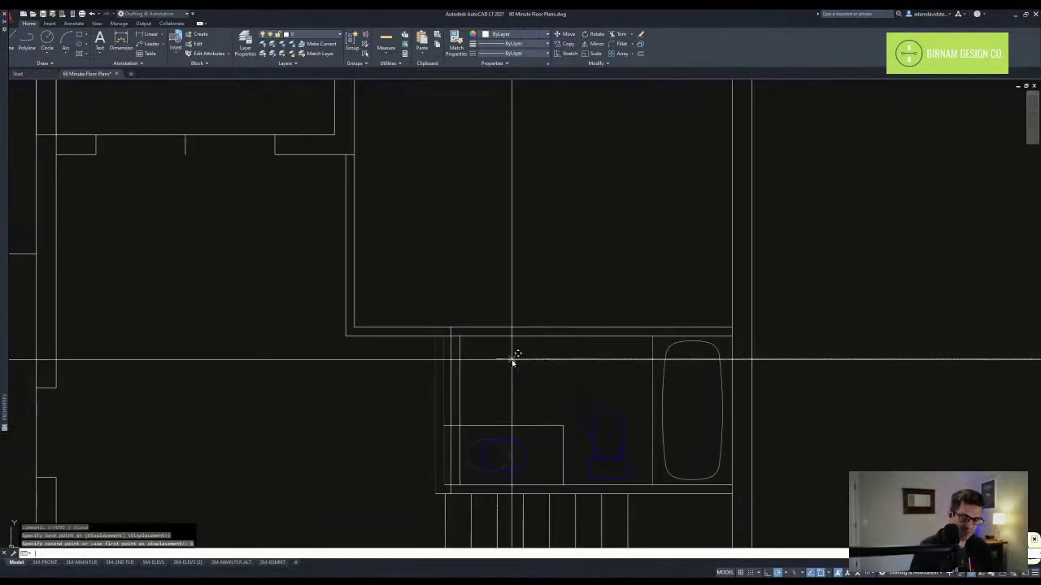
pyautogui.press('Escape')
pyautogui.press('Escape')
# - Stretch the overhanging ends of the sink counter line and the lower bathroom wall line back to the wall's inner face
pyautogui.moveTo(488, 431); pyautogui.dragTo(475, 379, button='middle')
pyautogui.write('tr')
pyautogui.press('Return')
pyautogui.click(456, 394)
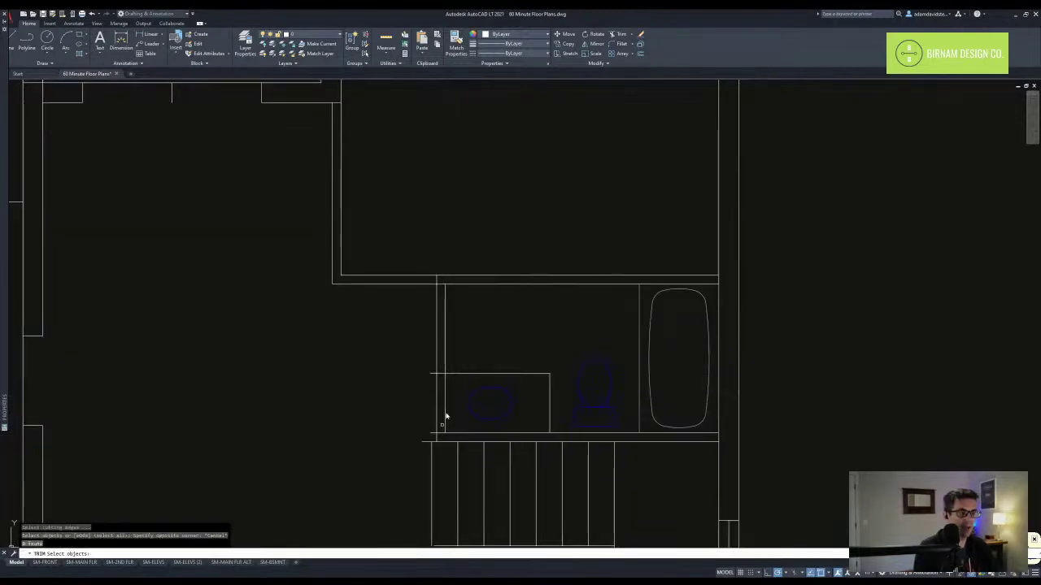
pyautogui.press('Escape')
pyautogui.scroll(3, 434, 447)
pyautogui.write('s')
pyautogui.press('Return')
pyautogui.click(438, 395)
pyautogui.click(404, 232)
pyautogui.press('Return')
pyautogui.click(430, 236)
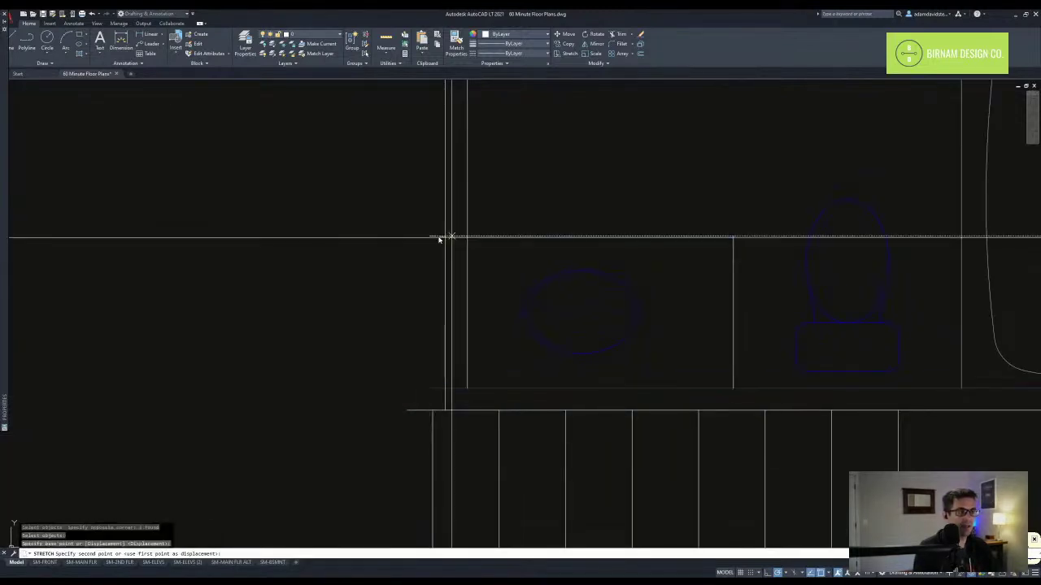
pyautogui.press('Escape')
pyautogui.press('Escape')
# - Extend the bathroom's two vertical end wall lines down to the wall between the two stair flights
pyautogui.scroll(-8, 467, 234)
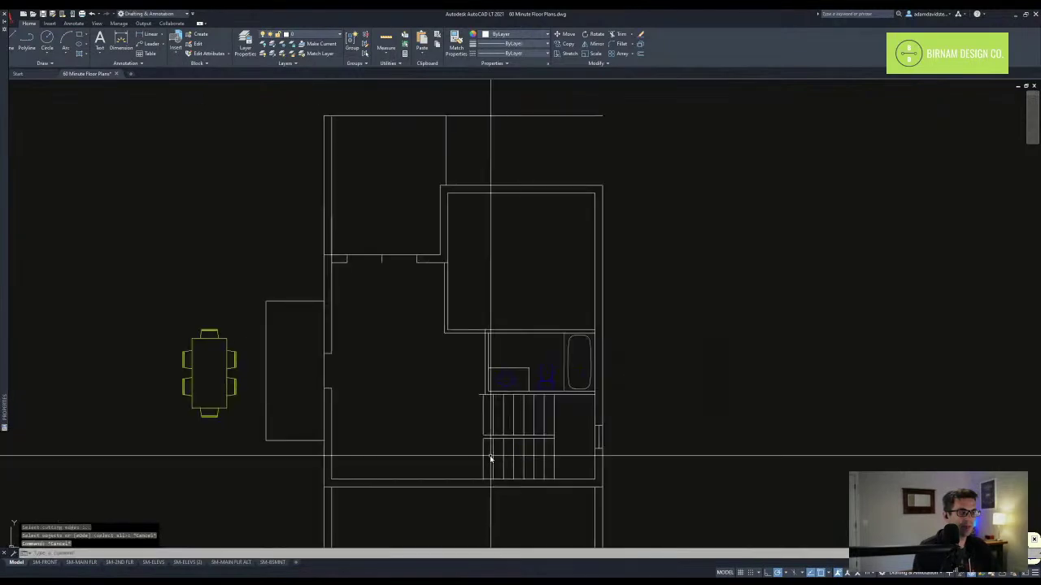
pyautogui.scroll(2, 515, 413)
pyautogui.press('Escape')
pyautogui.press('Escape')
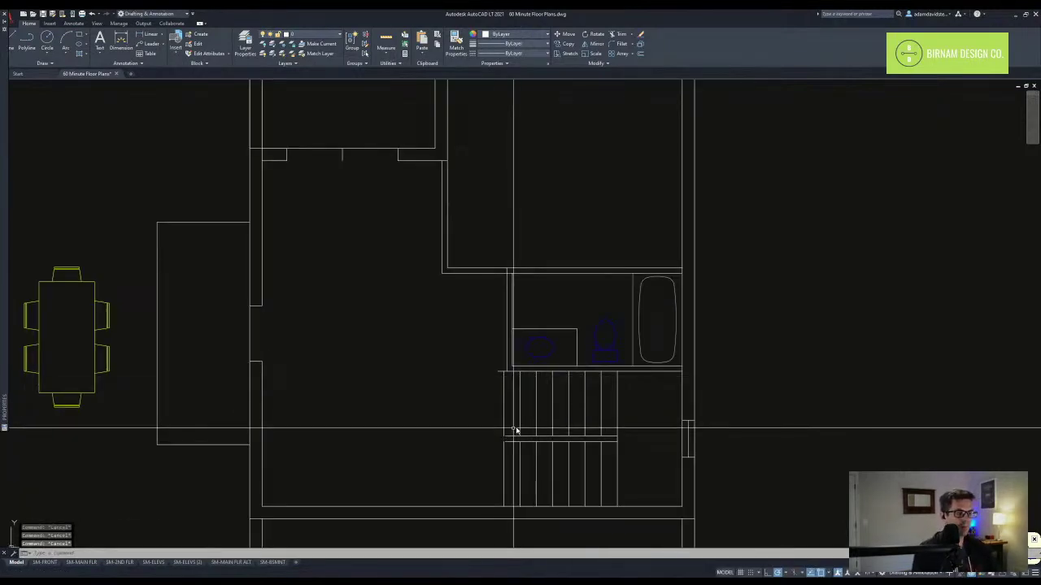
pyautogui.scroll(-4, 513, 428)
pyautogui.moveTo(539, 281); pyautogui.dragTo(536, 481, button='middle')
pyautogui.moveTo(498, 304); pyautogui.dragTo(528, 246, button='middle')
pyautogui.moveTo(549, 437); pyautogui.dragTo(567, 257, button='middle')
pyautogui.scroll(2, 493, 428)
pyautogui.scroll(2, 500, 388)
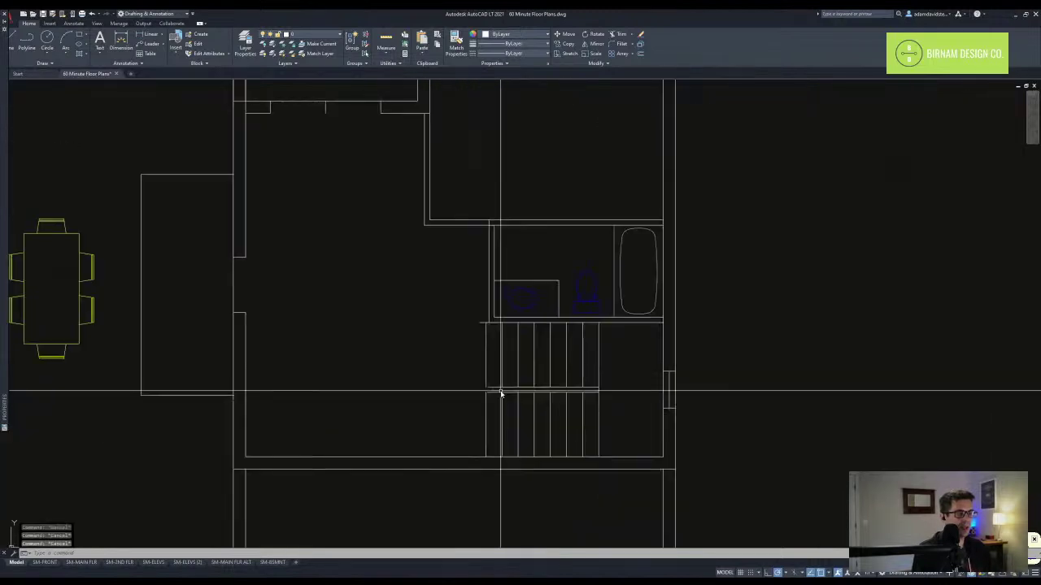
pyautogui.write('ex')
pyautogui.press('space')
pyautogui.click(489, 403)
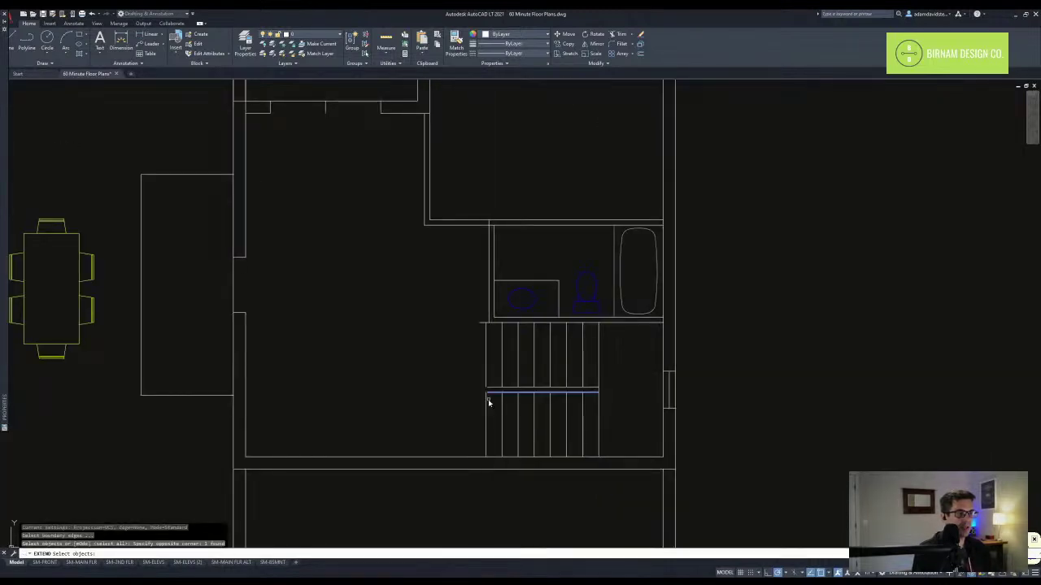
pyautogui.click(486, 307)
pyautogui.press('Escape')
pyautogui.press('Escape')
# - Erase the upper stair flight's first tread line that falls outside the extended wall
pyautogui.scroll(2, 497, 404)
pyautogui.moveTo(497, 403); pyautogui.dragTo(504, 375, button='middle')
pyautogui.scroll(-2, 504, 387)
pyautogui.scroll(4, 505, 364)
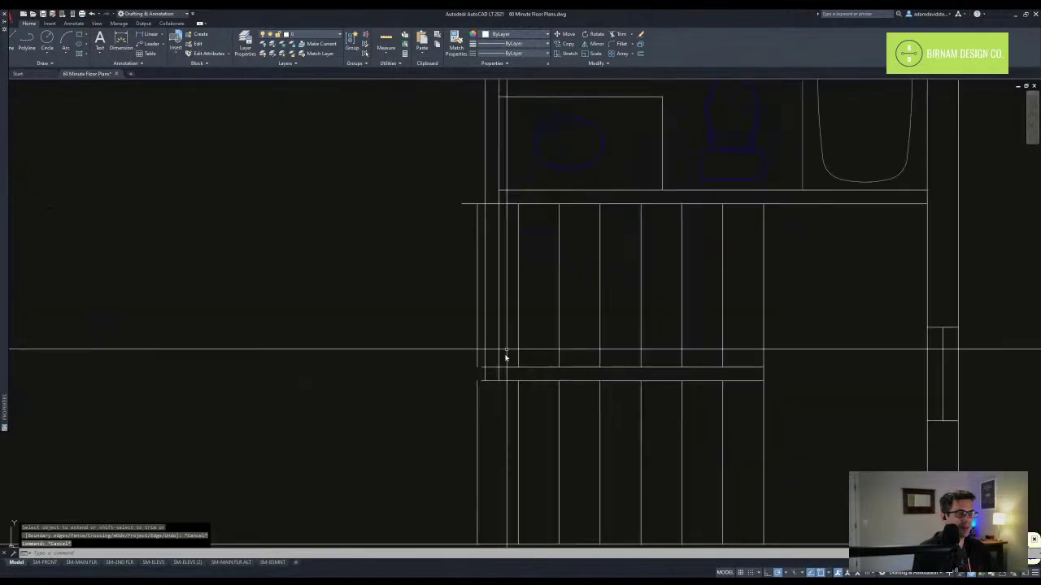
pyautogui.moveTo(503, 260); pyautogui.dragTo(497, 356, button='middle')
pyautogui.press('Escape')
pyautogui.click(476, 328)
pyautogui.click(466, 345)
pyautogui.write('e')
pyautogui.press('space')
# - Copy the lower stair flight's first tread line one tread outward to add another step
pyautogui.scroll(-2, 487, 420)
pyautogui.moveTo(491, 481); pyautogui.dragTo(488, 382, button='middle')
pyautogui.click(496, 408)
pyautogui.click(469, 399)
pyautogui.write('co')
pyautogui.press('space')
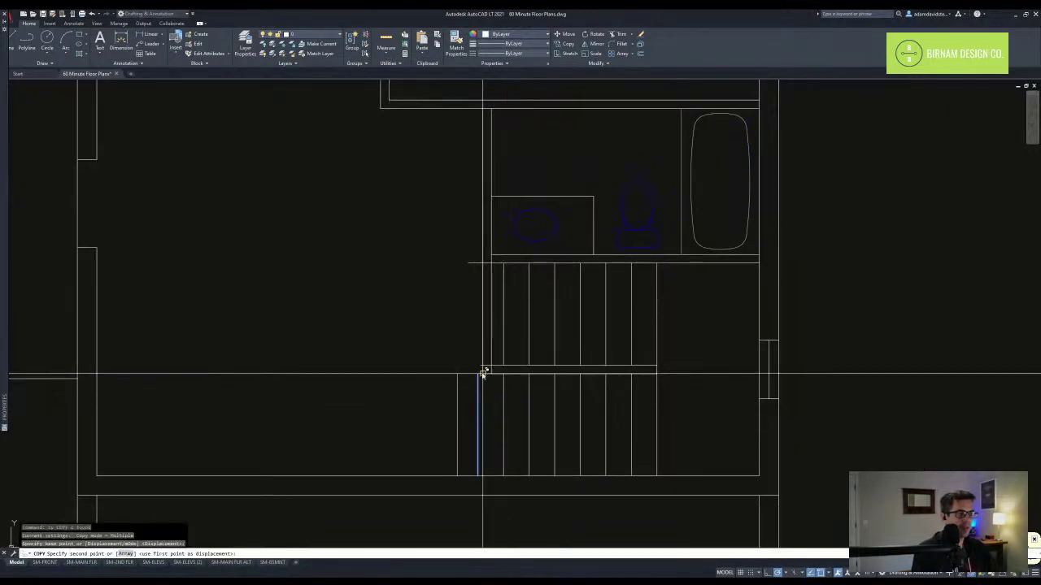
pyautogui.click(478, 374)
pyautogui.press('Escape')
pyautogui.press('Escape')
pyautogui.moveTo(468, 423); pyautogui.dragTo(473, 408, button='middle')
# - Offset the new tread line outward to mark the end of the wall between the stair flights
pyautogui.write('o')
pyautogui.press('space')
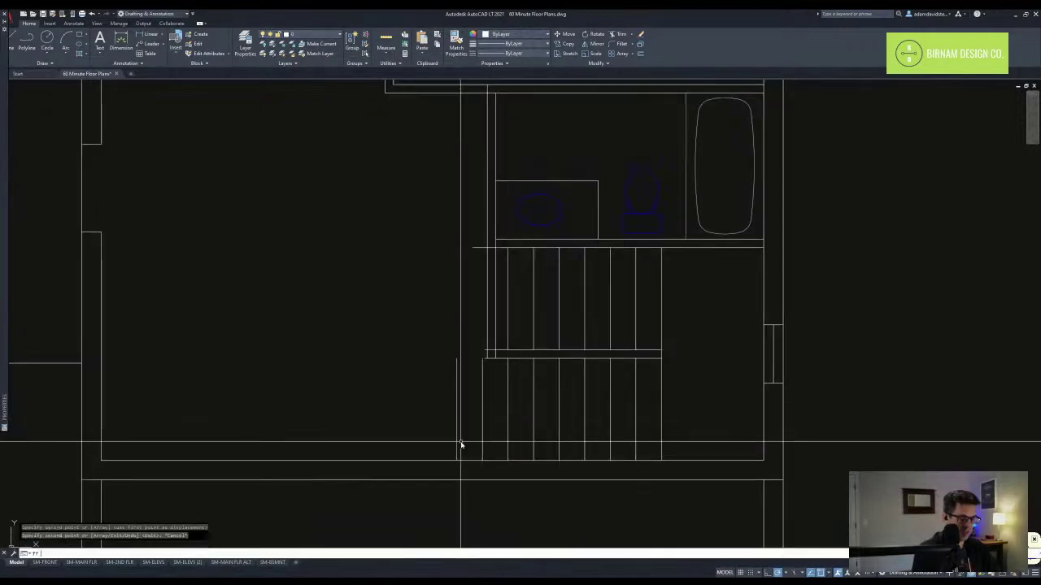
pyautogui.press('Escape')
pyautogui.press('Escape')
pyautogui.write('o')
pyautogui.press('space')
pyautogui.press('space')
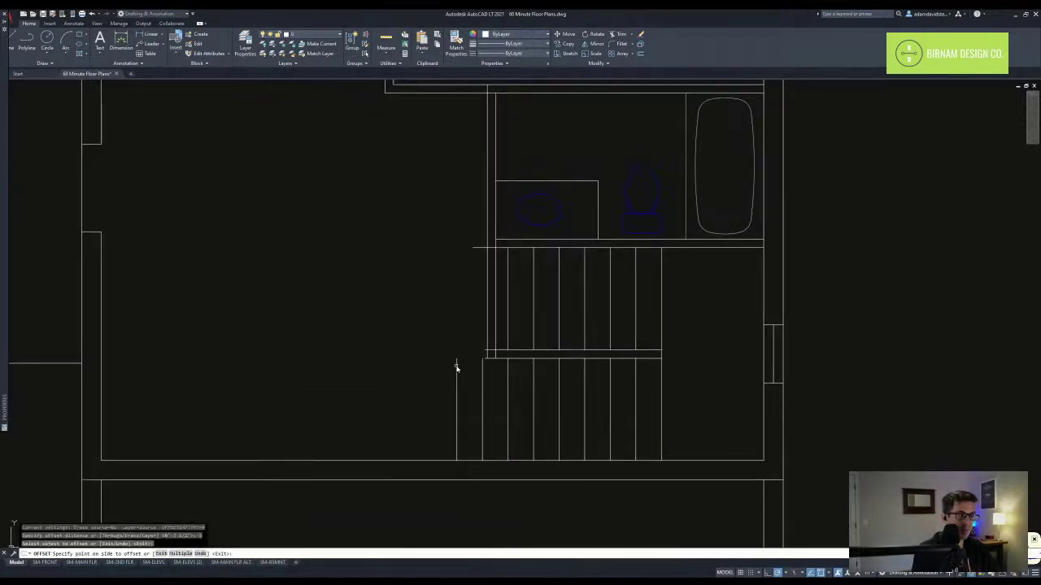
pyautogui.click(452, 369)
pyautogui.press('Escape')
# - Fillet the offset line with both lines of the wall between the stair flights to close the wall end
pyautogui.write('f')
pyautogui.press('space')
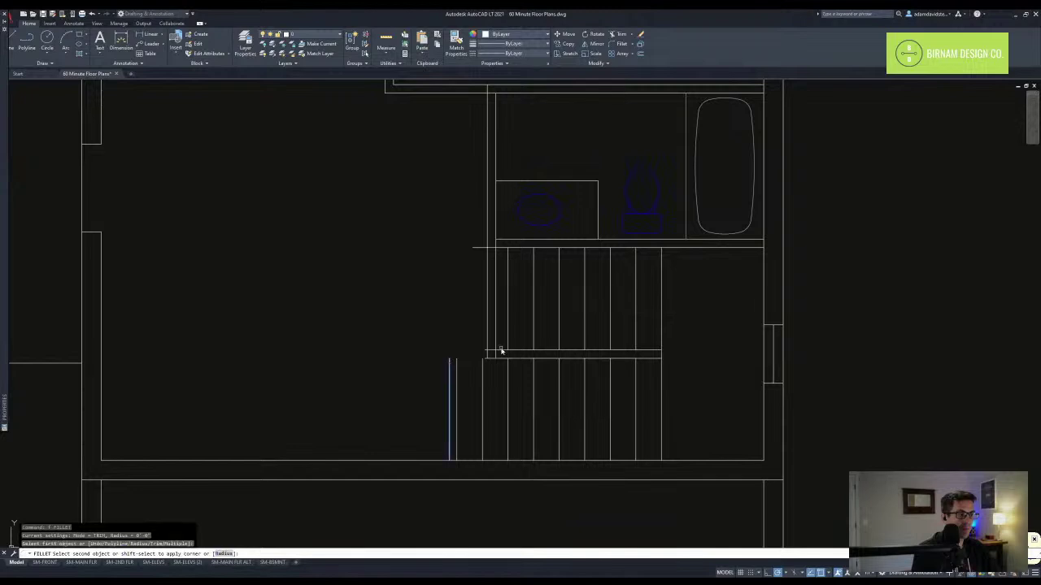
pyautogui.scroll(2, 502, 351)
pyautogui.click(446, 353)
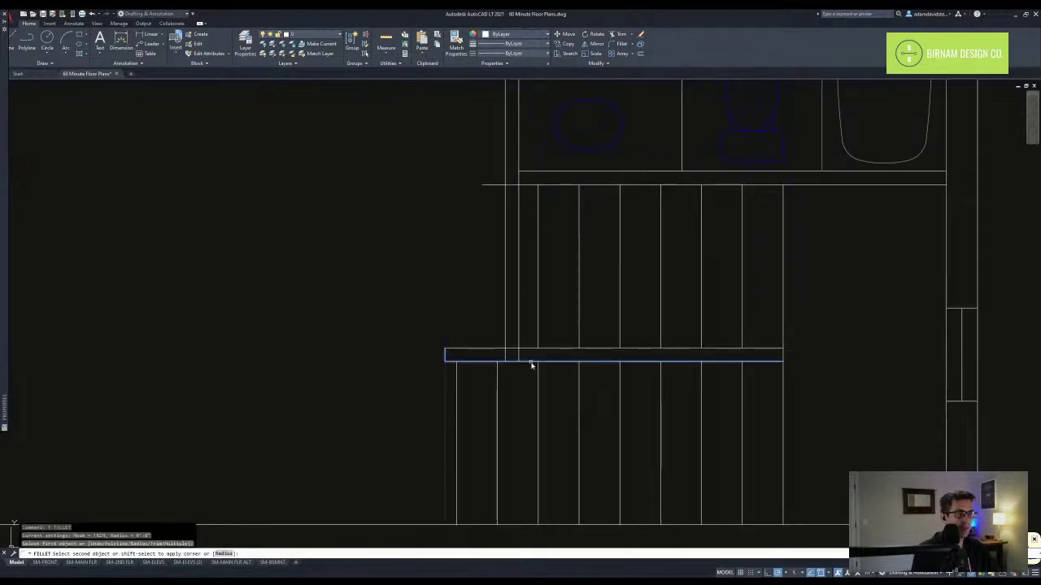
pyautogui.press('Escape')
pyautogui.press('Escape')
# - Trim the overlapping lines where the extended vertical wall meets the wall between the stair flights
pyautogui.write('tr')
pyautogui.press('space')
pyautogui.click(532, 368)
pyautogui.click(491, 322)
pyautogui.press('space')
pyautogui.scroll(2, 533, 356)
pyautogui.click(523, 355)
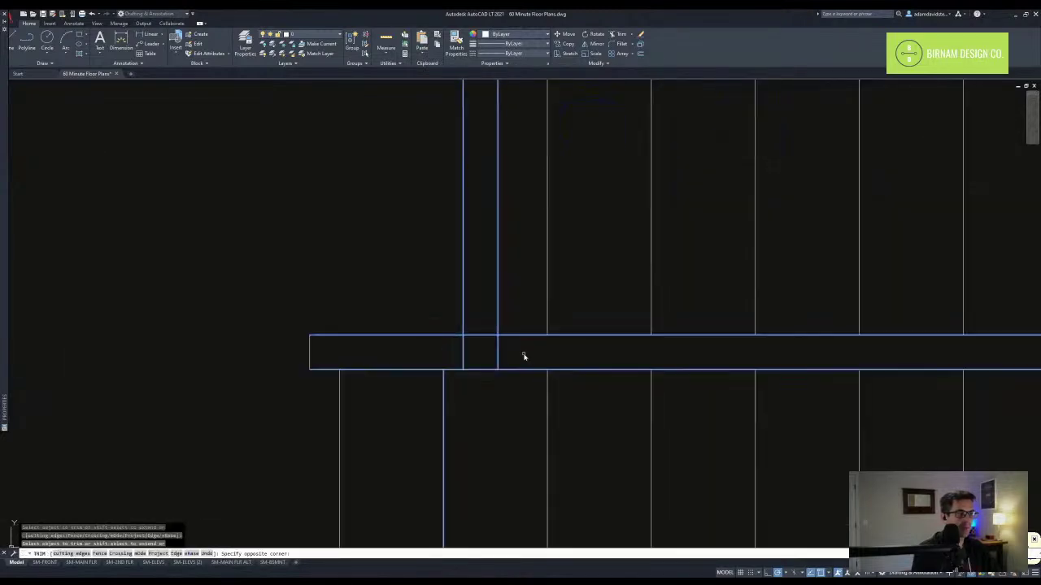
pyautogui.press('Escape')
pyautogui.scroll(-3, 512, 358)
pyautogui.scroll(2, 504, 307)
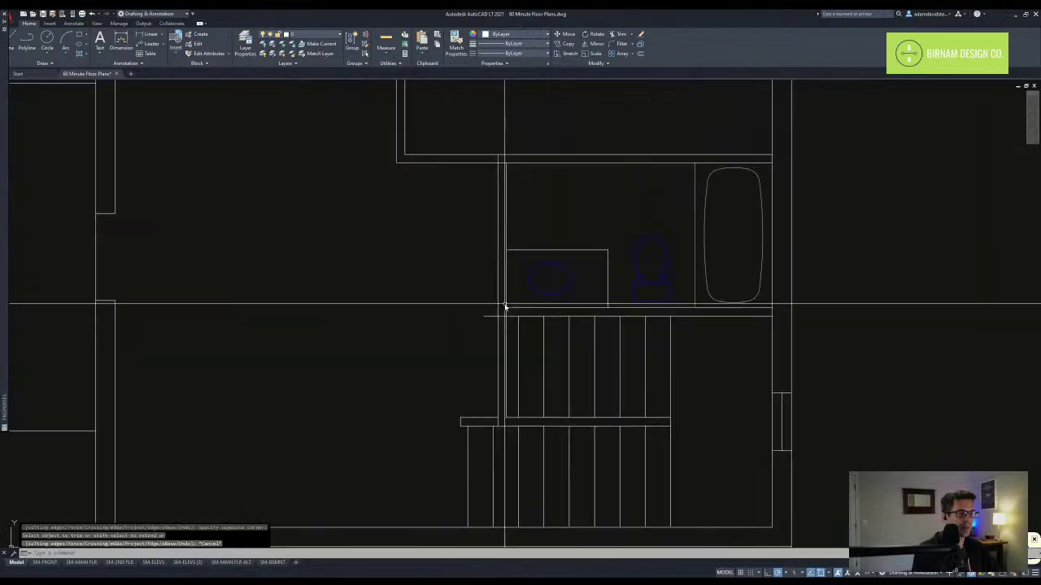
# - Trim the crossing lines and overhang where the bathroom's lower wall meets the vertical wall beside the stairs
pyautogui.scroll(2, 505, 305)
pyautogui.write('tr')
pyautogui.click(516, 342)
pyautogui.click(479, 298)
pyautogui.press('Escape')
pyautogui.scroll(2, 502, 330)
pyautogui.write('tr')
pyautogui.click(515, 342)
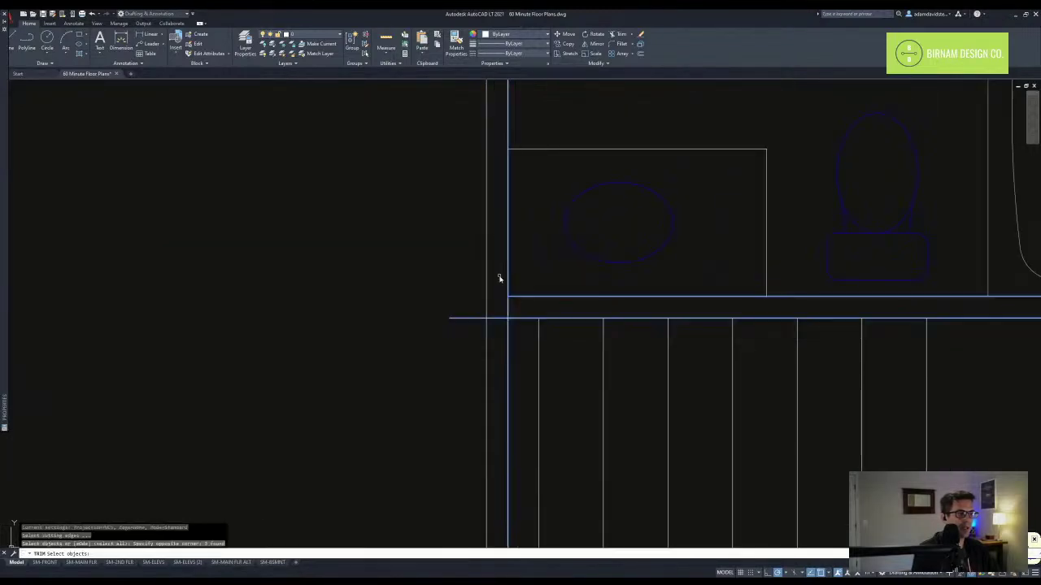
pyautogui.click(501, 323)
pyautogui.click(505, 312)
pyautogui.press('Escape')
pyautogui.scroll(-3, 506, 306)
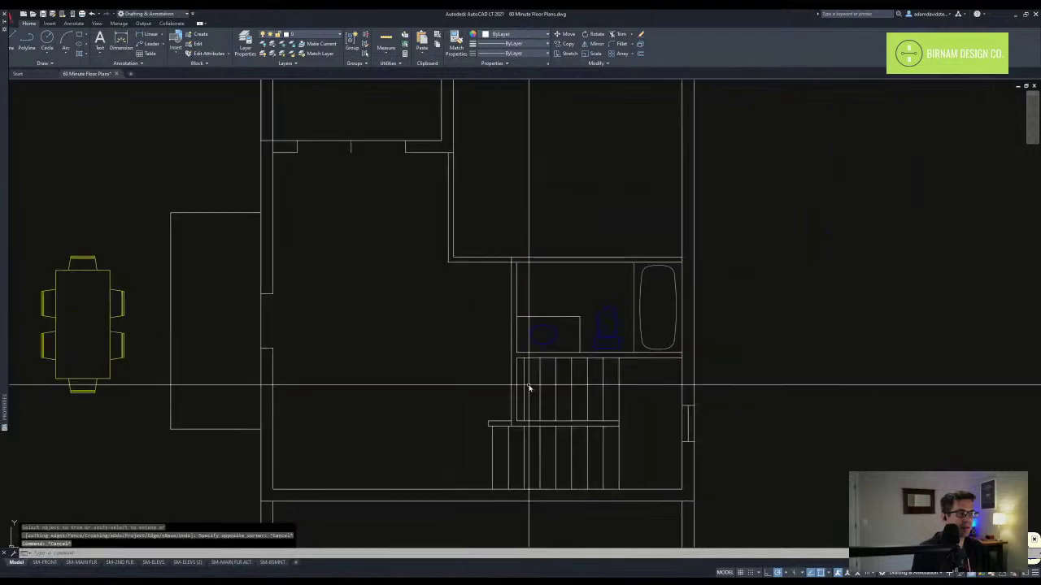
# - Trim the overlapping lines where the bathroom's vertical wall meets the bedroom wall above it
pyautogui.scroll(3, 553, 418)
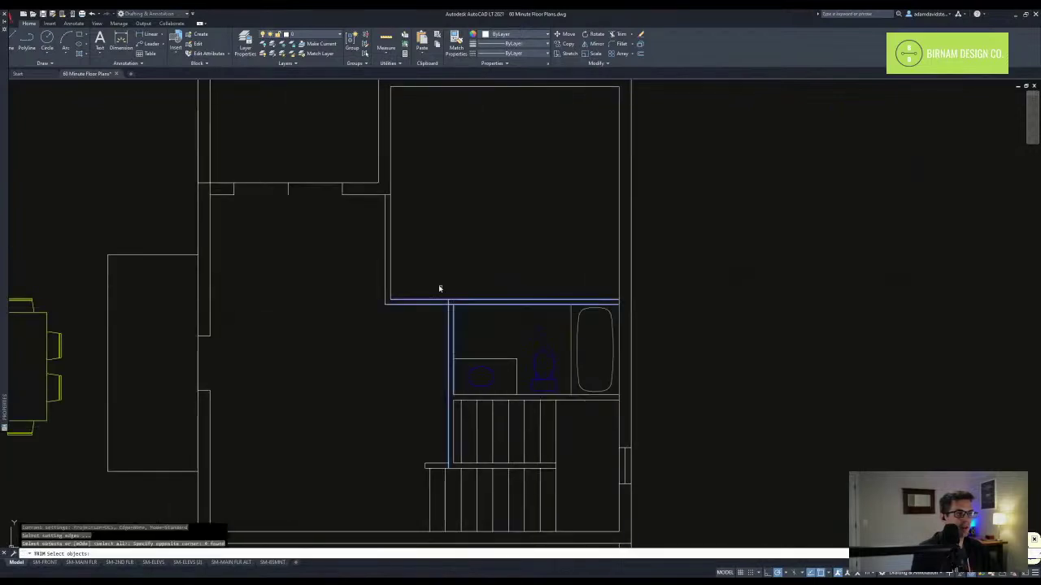
pyautogui.press('space')
pyautogui.scroll(4, 445, 300)
pyautogui.scroll(-2, 446, 304)
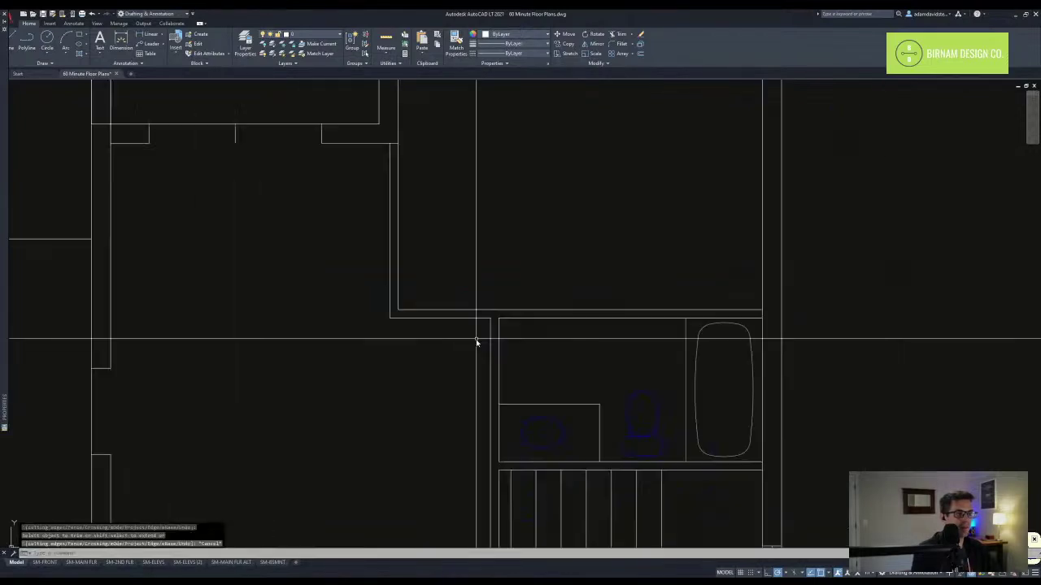
pyautogui.press('Escape')
# - Draw a short vertical line from the midpoint of the bedroom wall segment beside the bathroom, using a temporary diagonal guide line
pyautogui.write('l')
pyautogui.press('space')
pyautogui.click(398, 309)
pyautogui.press('space')
pyautogui.press('space')
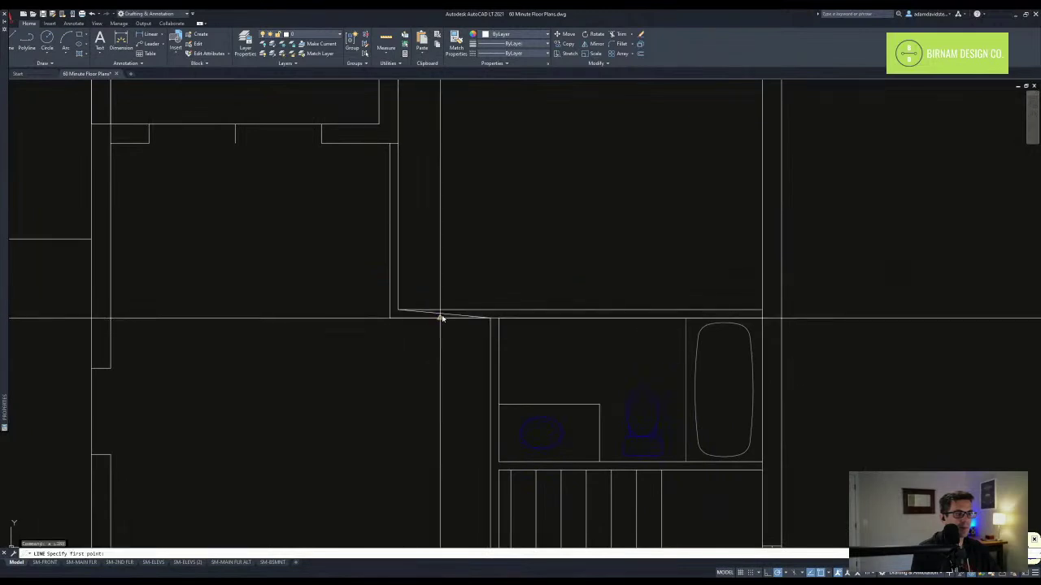
pyautogui.click(444, 354)
pyautogui.press('space')
pyautogui.click(453, 314)
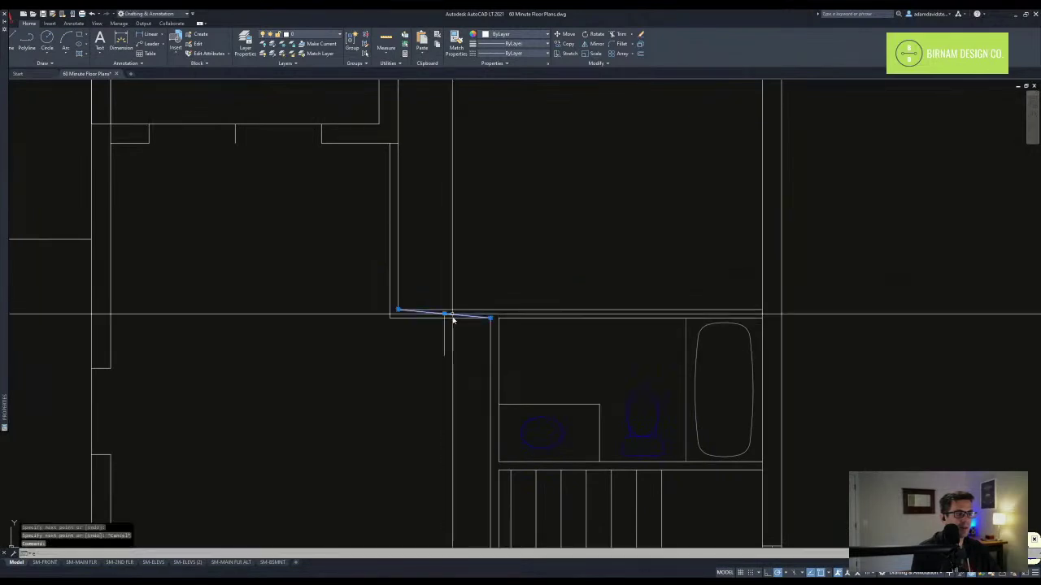
pyautogui.write('e')
pyautogui.press('space')
# - Move the vertical midpoint line up so that it crosses both faces of the bedroom wall
pyautogui.click(455, 344)
pyautogui.click(420, 346)
pyautogui.press('Escape')
pyautogui.press('Escape')
pyautogui.click(457, 351)
pyautogui.click(432, 330)
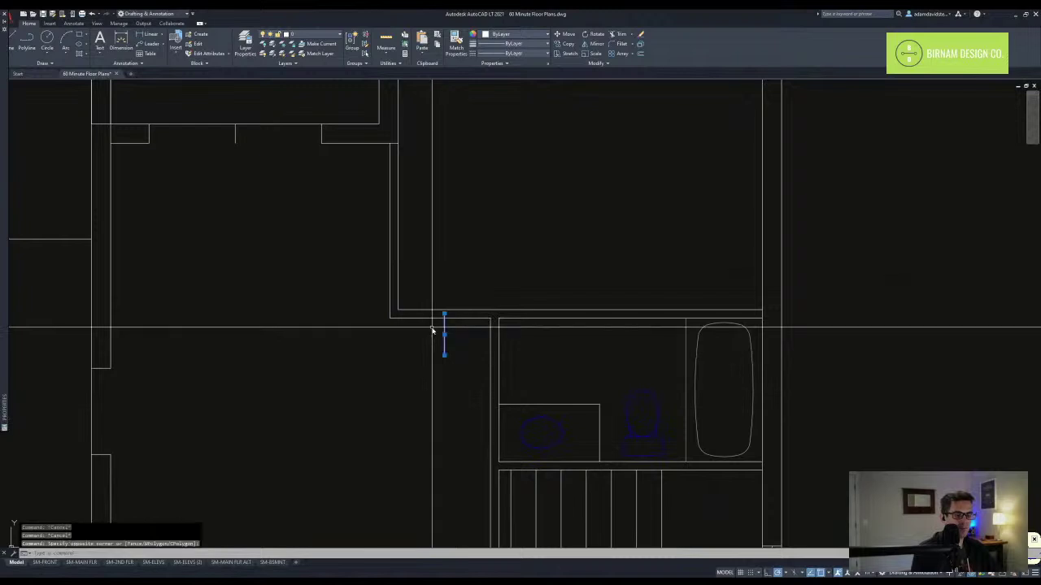
pyautogui.write('m')
pyautogui.press('space')
pyautogui.click(415, 410)
pyautogui.click(416, 392)
pyautogui.press('Escape')
pyautogui.press('Escape')
# - Trim the ends of the vertical midpoint line to the two faces of the bedroom wall
pyautogui.moveTo(469, 356); pyautogui.dragTo(474, 432, button='middle')
pyautogui.write('tr')
pyautogui.press('space')
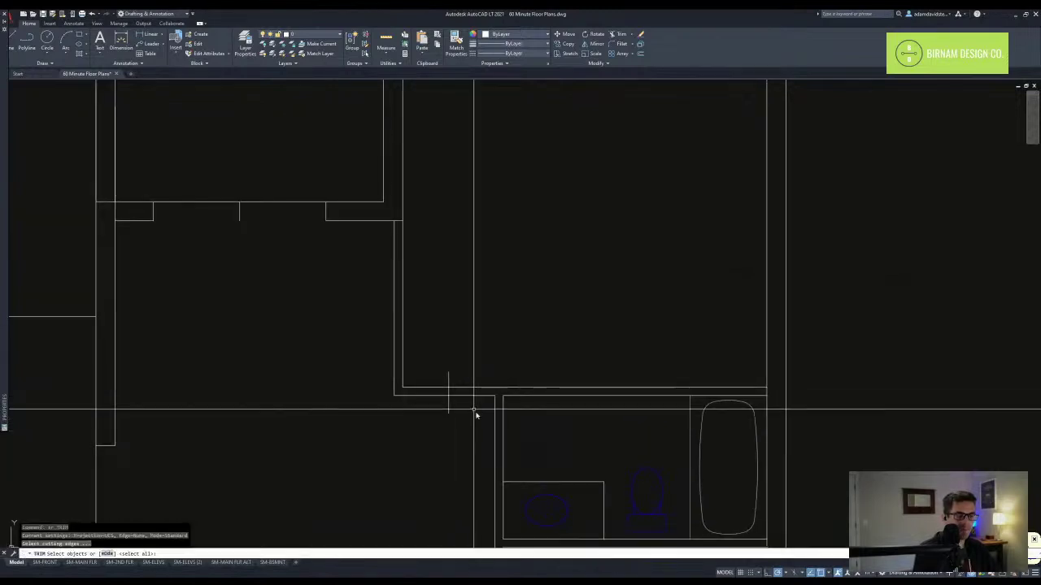
pyautogui.click(476, 413)
pyautogui.click(440, 354)
pyautogui.click(440, 427)
pyautogui.press('space')
# - Copy the midpoint line 16 inches to each side to mark the jambs of the bedroom door
pyautogui.click(439, 427)
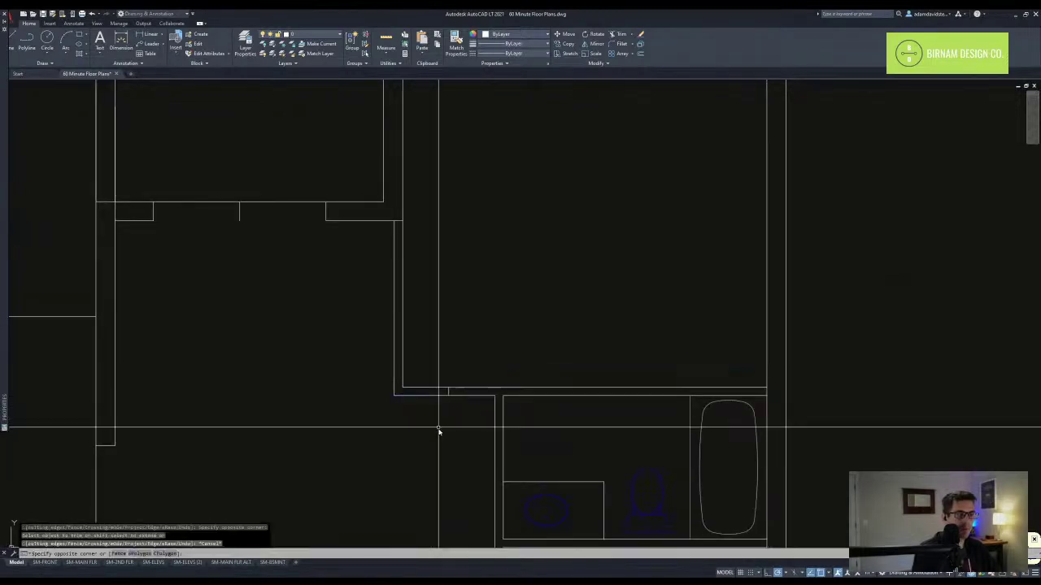
pyautogui.click(473, 345)
pyautogui.write('cv')
pyautogui.press('space')
pyautogui.click(475, 344)
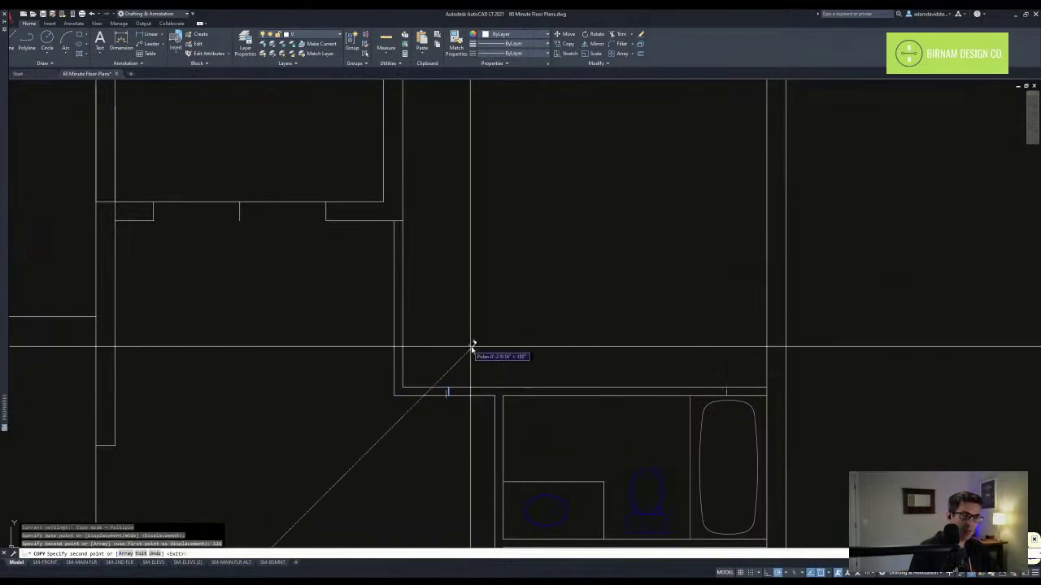
pyautogui.write('16')
pyautogui.press('space')
pyautogui.press('space')
pyautogui.press('space')
# - Erase the door's centre line and the stray copy in the wall above the tub
pyautogui.click(436, 413)
pyautogui.click(453, 371)
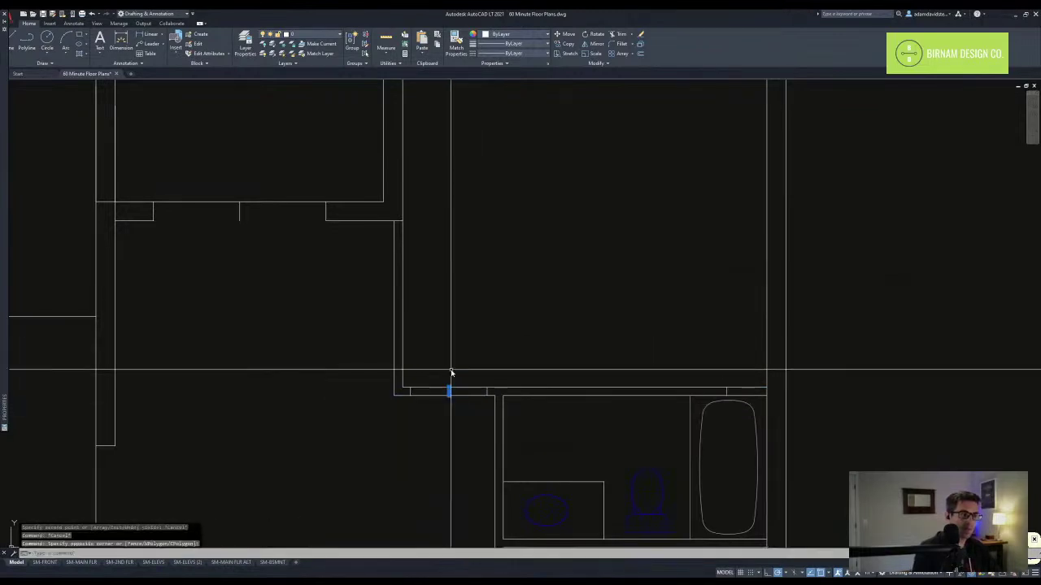
pyautogui.write('e')
pyautogui.click(604, 426)
pyautogui.click(758, 336)
pyautogui.write('e')
pyautogui.press('Escape')
pyautogui.moveTo(500, 422); pyautogui.dragTo(533, 424, button='middle')
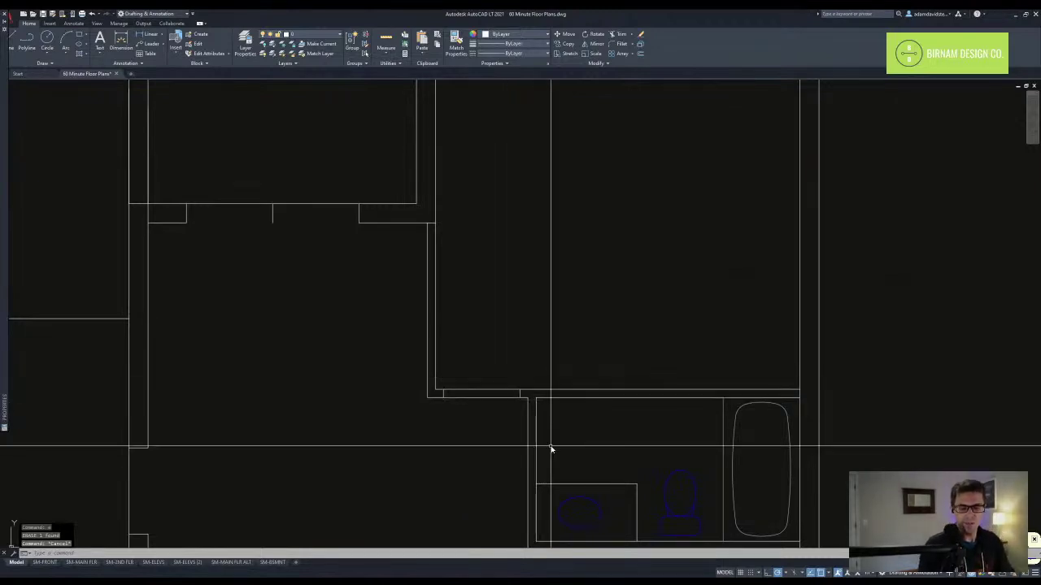
# - Trim both bedroom wall lines between the two jamb lines to open the doorway
pyautogui.moveTo(440, 470); pyautogui.dragTo(446, 442, button='middle')
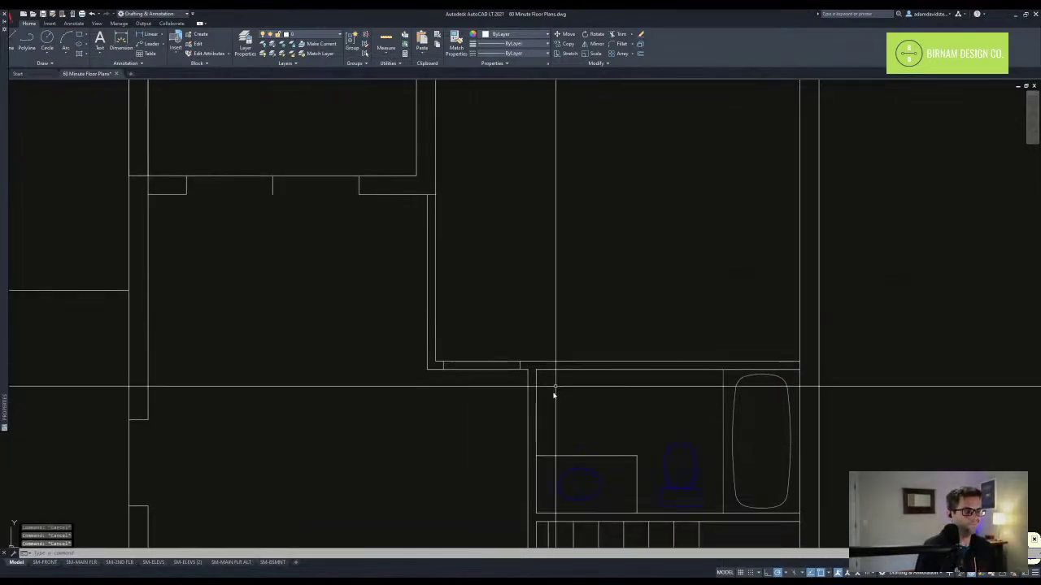
pyautogui.write('tr')
pyautogui.press('space')
pyautogui.click(583, 409)
pyautogui.click(415, 345)
pyautogui.press('space')
pyautogui.press('space')
pyautogui.moveTo(524, 381); pyautogui.dragTo(469, 323, button='middle')
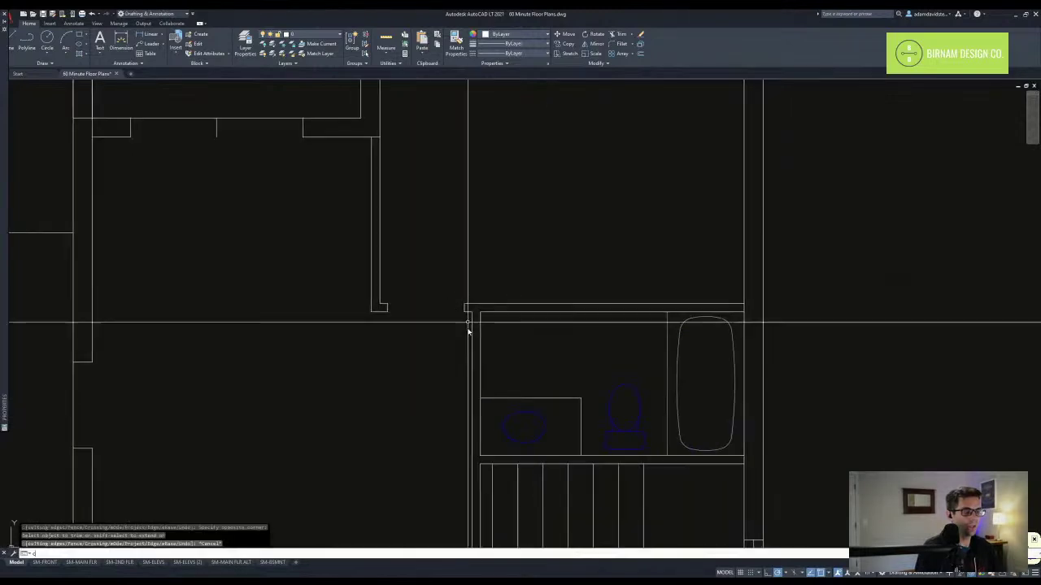
# - Draw a door swing circle centred on one jamb corner of the bedroom doorway, with its radius reaching the opposite jamb
pyautogui.write('c')
pyautogui.press('space')
pyautogui.click(388, 304)
pyautogui.click(465, 305)
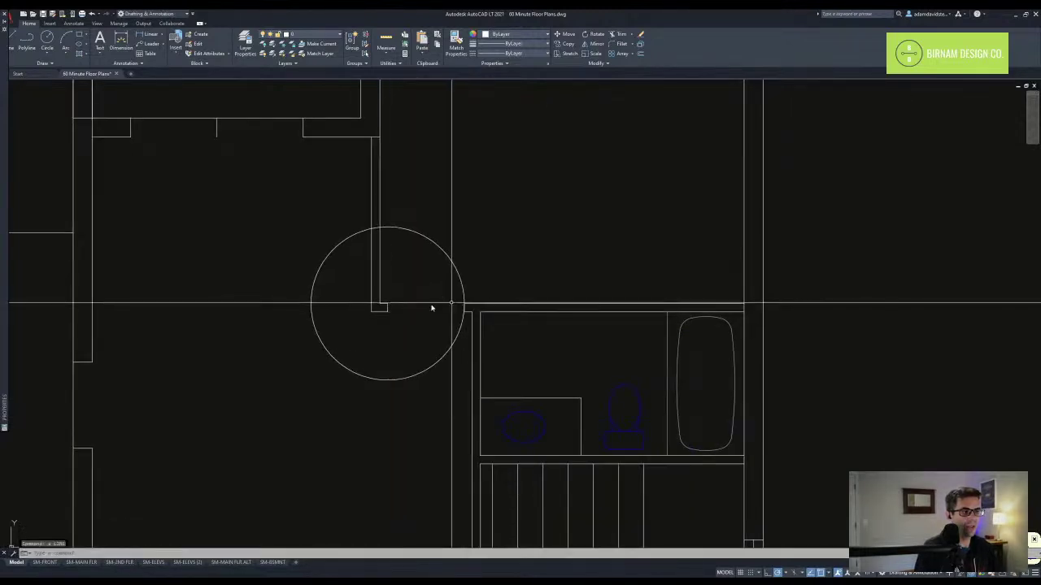
# - Draw an angled door leaf line from the hinge-side jamb corner out into the bedroom
pyautogui.write('l')
pyautogui.press('space')
pyautogui.click(390, 305)
pyautogui.click(463, 265)
pyautogui.press('space')
# - Trim the bedroom door's swing circle down to the arc between the door leaf and the opposite jamb
pyautogui.moveTo(472, 310); pyautogui.dragTo(460, 355, button='middle')
pyautogui.write('tr')
pyautogui.click(509, 388)
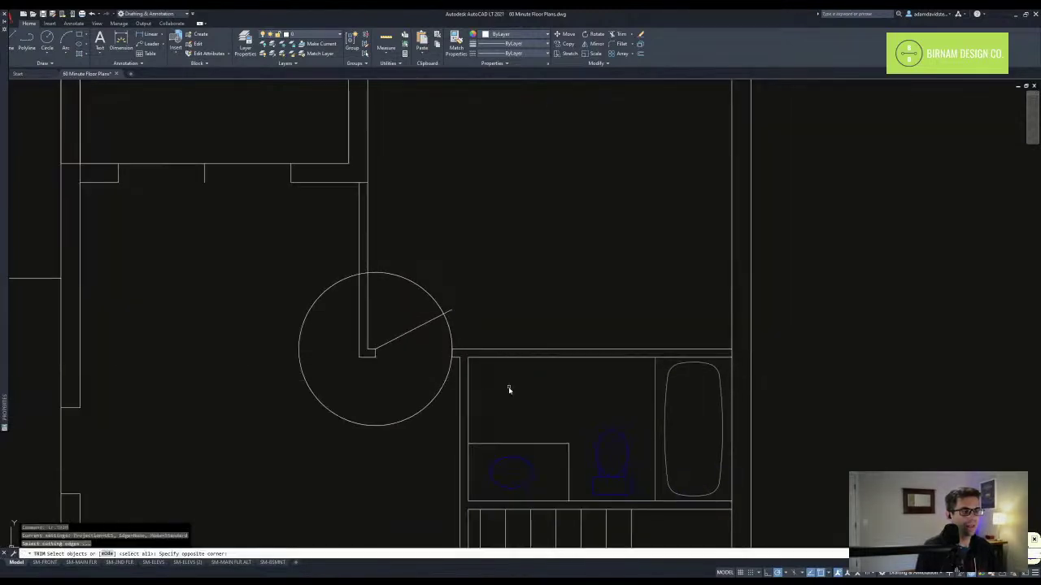
pyautogui.click(431, 295)
pyautogui.press('space')
pyautogui.click(408, 280)
pyautogui.press('Escape')
pyautogui.press('Escape')
pyautogui.press('Escape')
# - Match the bedroom door's leaf and swing arc to the properties of a door in the other floor plan
pyautogui.scroll(-8, 409, 279)
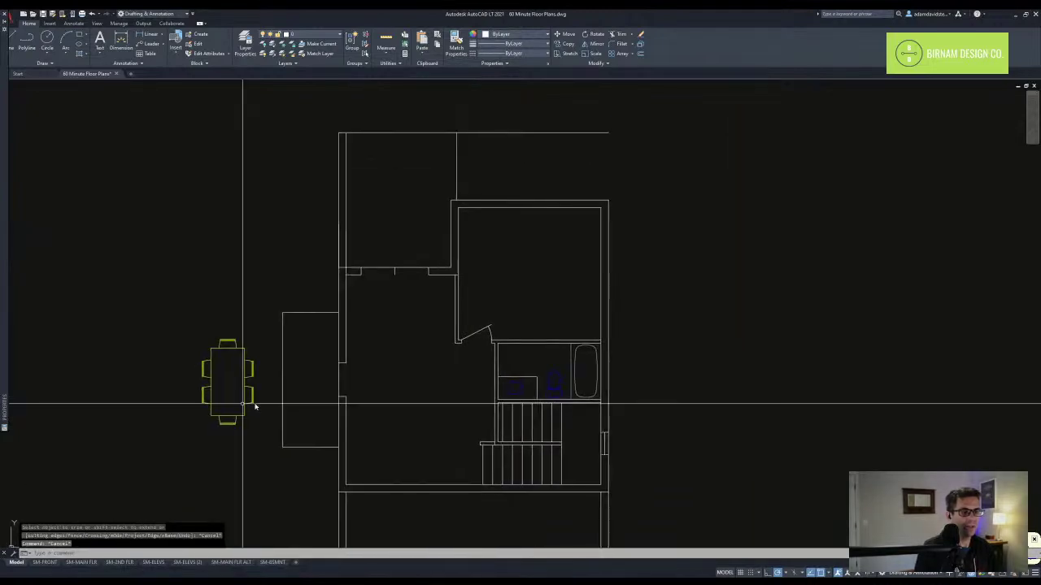
pyautogui.moveTo(459, 281); pyautogui.dragTo(476, 323, button='middle')
pyautogui.write('ma')
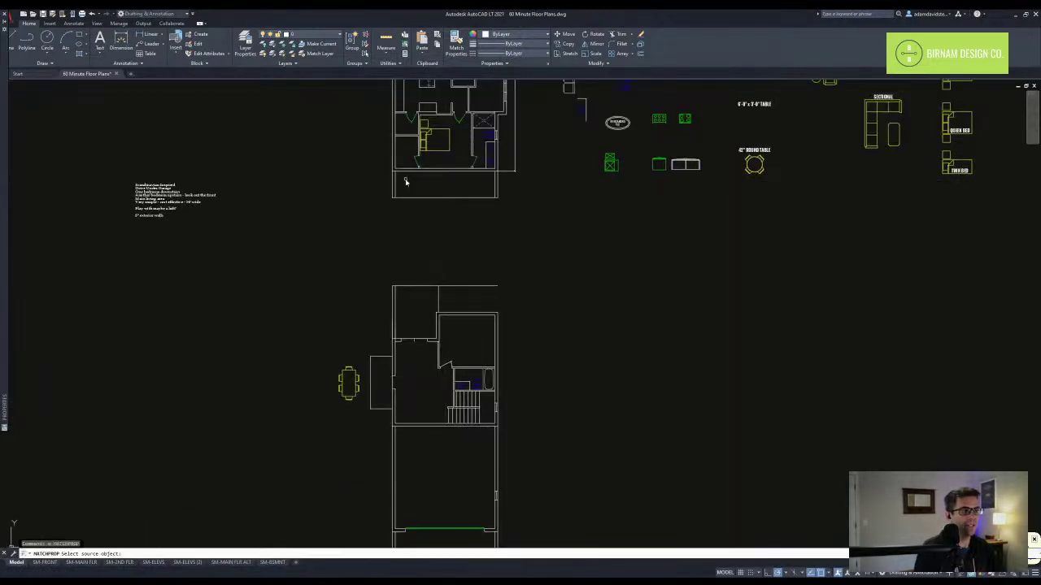
pyautogui.click(418, 162)
pyautogui.scroll(4, 459, 382)
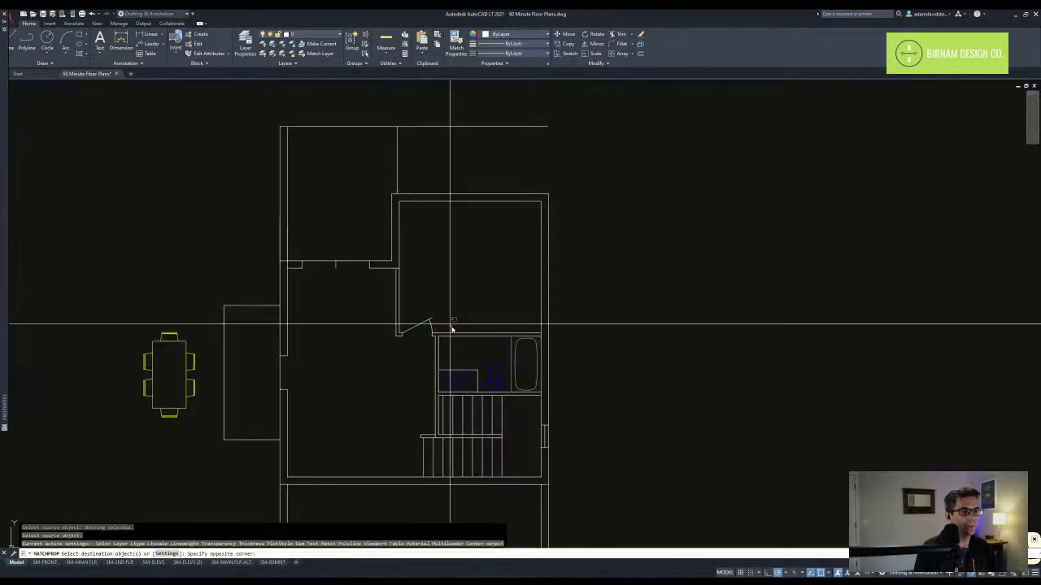
pyautogui.moveTo(464, 263); pyautogui.dragTo(478, 405, button='middle')
pyautogui.scroll(-4, 478, 405)
pyautogui.scroll(4, 462, 211)
pyautogui.press('Escape')
pyautogui.press('Escape')
pyautogui.press('Escape')
# - Copy the bed and nightstand from the other floor plan to the empty space beside the new bedroom
pyautogui.click(450, 200)
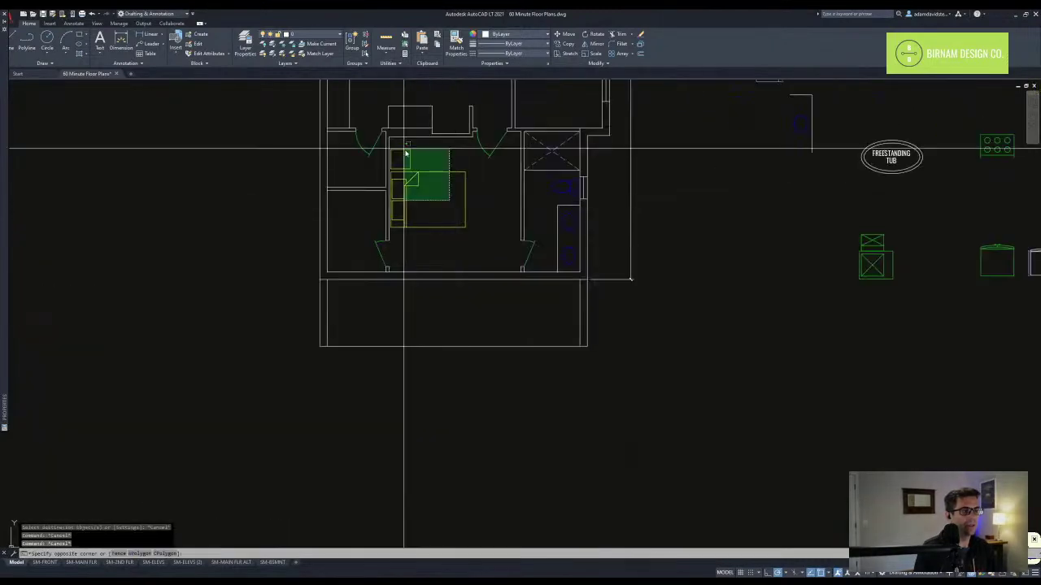
pyautogui.click(404, 148)
pyautogui.write('co')
pyautogui.click(418, 188)
pyautogui.scroll(-4, 423, 196)
pyautogui.scroll(4, 514, 350)
pyautogui.click(536, 383)
pyautogui.press('Escape')
# - Rotate the copied bed and nightstand 180° so the headboard faces the exterior wall side
pyautogui.click(564, 413)
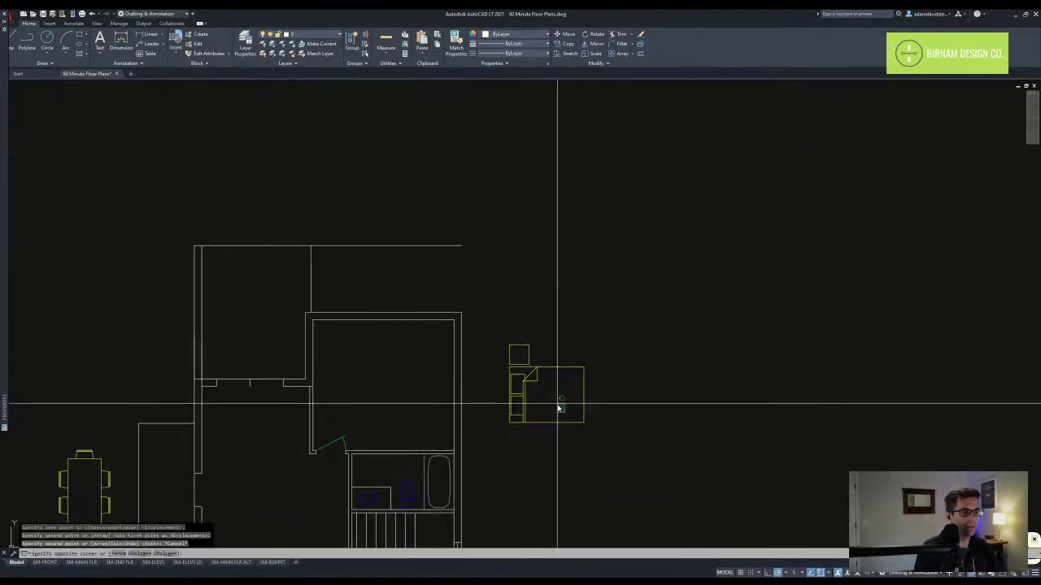
pyautogui.click(505, 335)
pyautogui.write('ro')
pyautogui.click(560, 396)
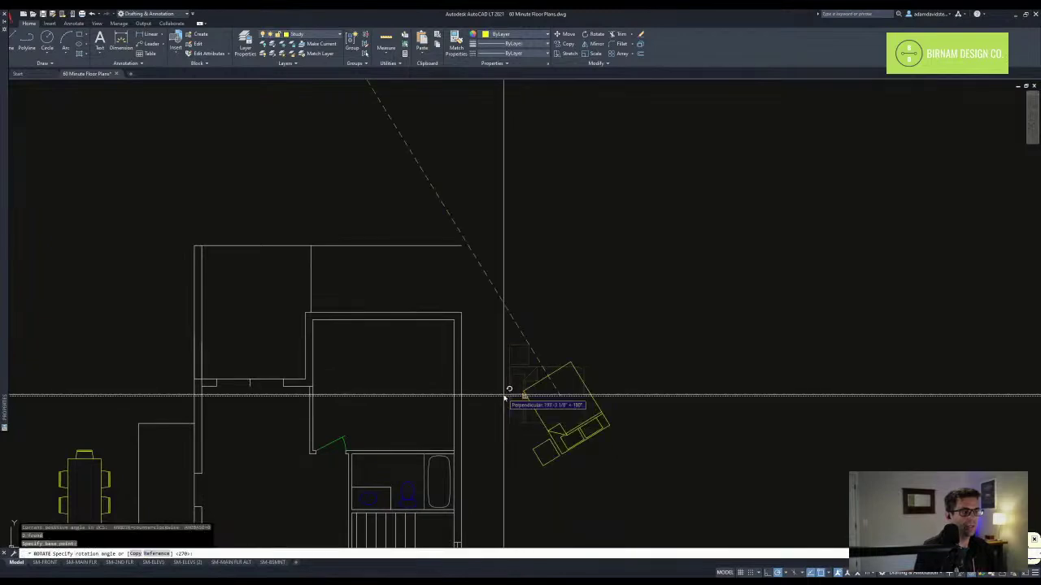
pyautogui.click(490, 399)
pyautogui.press('Escape')
# - Move the bed and nightstand into the bedroom with the headboard beside the exterior side wall
pyautogui.scroll(2, 488, 399)
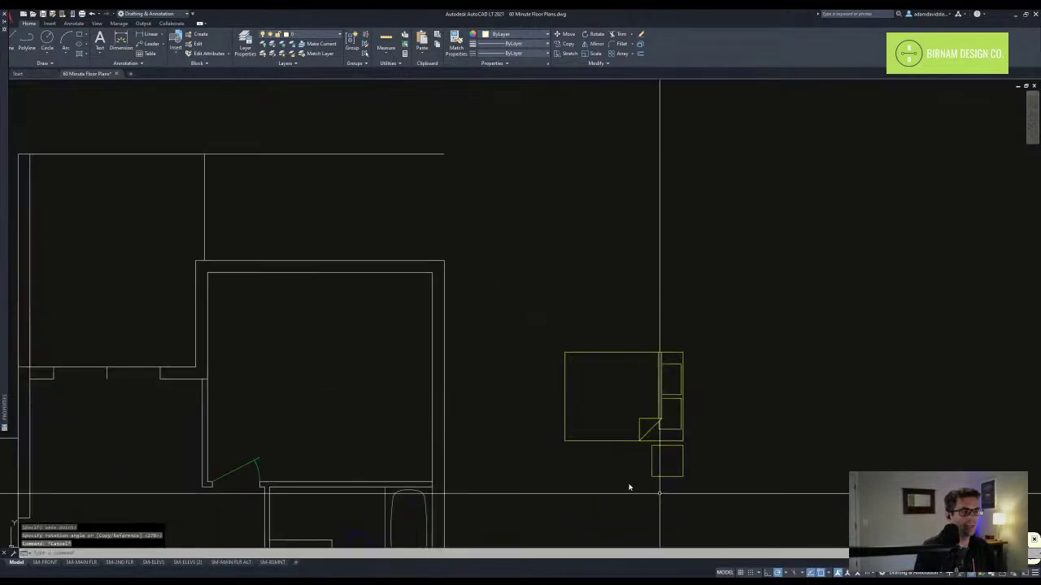
pyautogui.click(659, 494)
pyautogui.click(597, 393)
pyautogui.write('m')
pyautogui.click(640, 418)
pyautogui.moveTo(376, 363); pyautogui.dragTo(414, 310, button='middle')
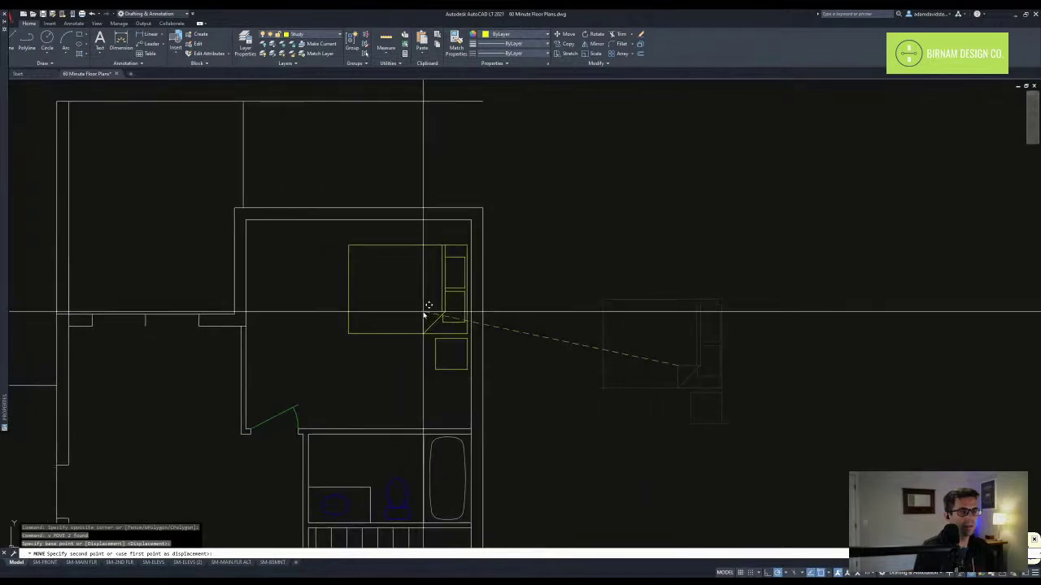
pyautogui.click(422, 313)
pyautogui.press('Escape')
# - Draw a short line across the bedroom–bathroom wall at the bathroom's corner and move it along the wall as a jamb
pyautogui.moveTo(439, 422); pyautogui.dragTo(504, 325, button='middle')
pyautogui.moveTo(444, 358); pyautogui.dragTo(486, 342, button='middle')
pyautogui.scroll(-2, 485, 342)
pyautogui.press('Escape')
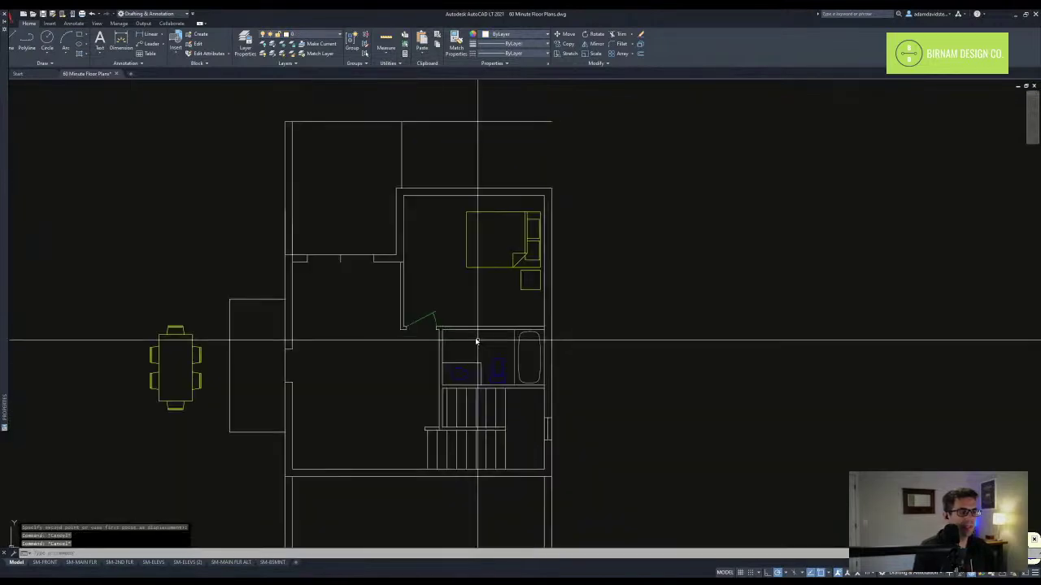
pyautogui.scroll(2, 488, 340)
pyautogui.scroll(2, 414, 324)
pyautogui.write('l')
pyautogui.click(400, 322)
pyautogui.click(401, 315)
pyautogui.press('Escape')
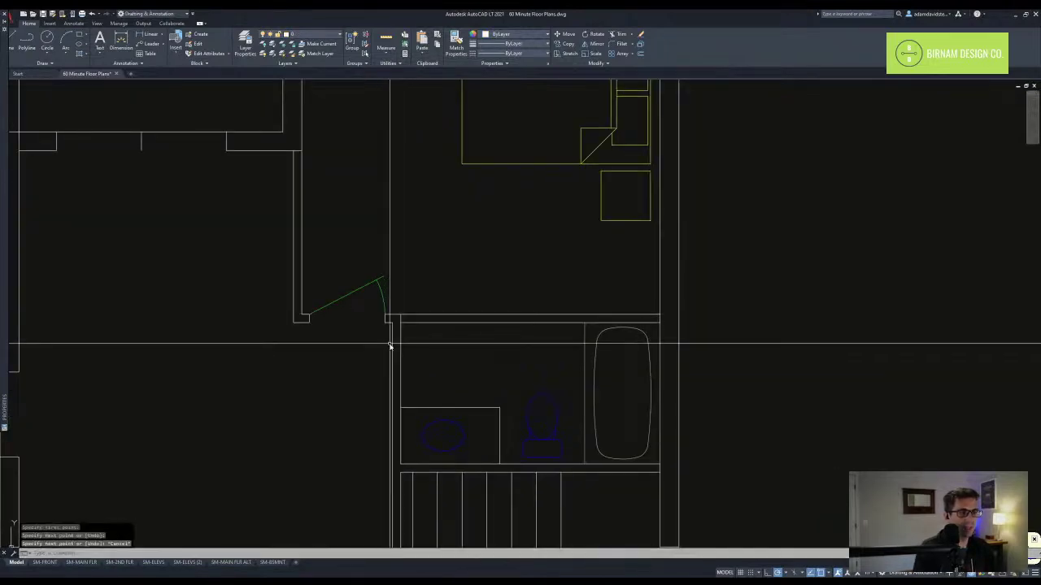
pyautogui.click(391, 344)
pyautogui.click(419, 284)
pyautogui.write('m')
pyautogui.click(419, 284)
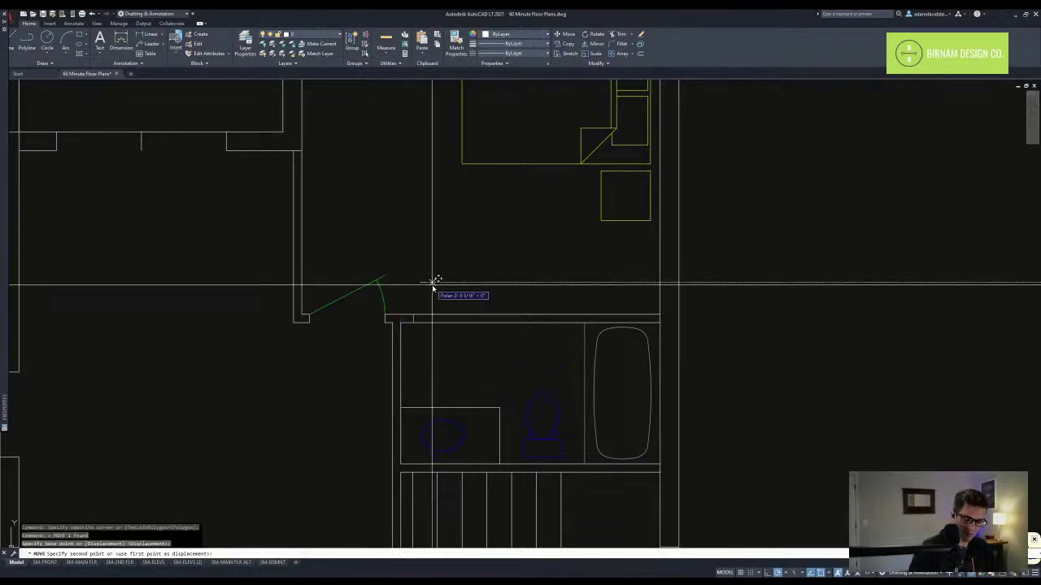
# - Add a second jamb line nearer the tub and copy a jamb line back to the bathroom's hall-side corner
pyautogui.write('co')
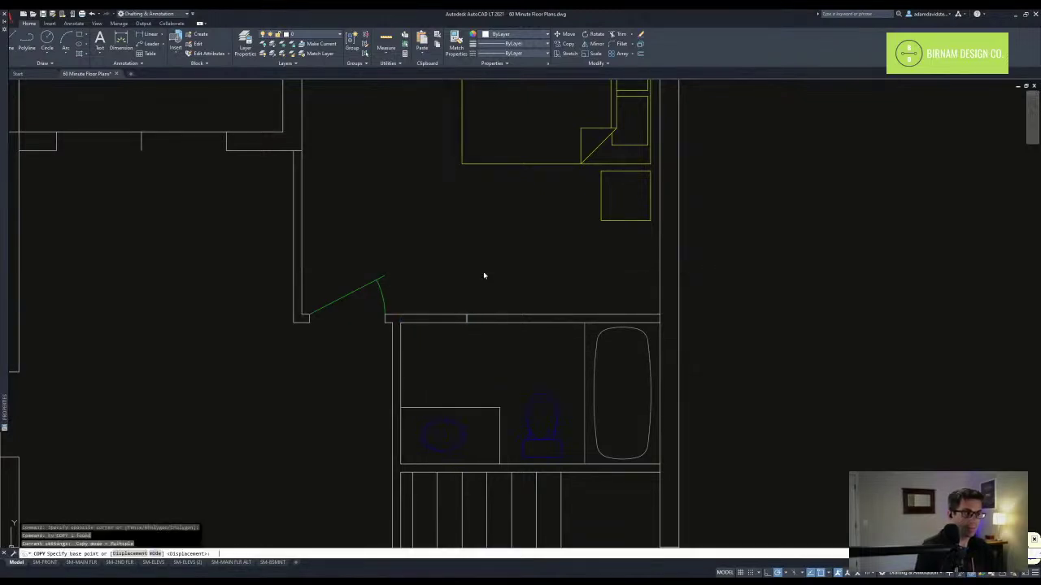
pyautogui.click(485, 271)
pyautogui.click(515, 318)
pyautogui.press('Escape')
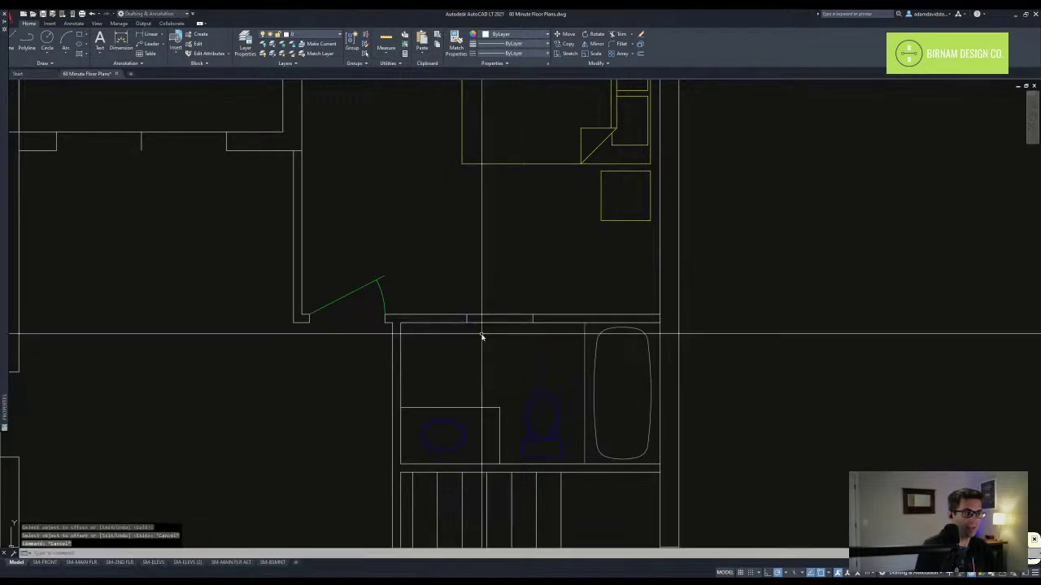
pyautogui.click(535, 307)
pyautogui.write('co')
pyautogui.click(533, 316)
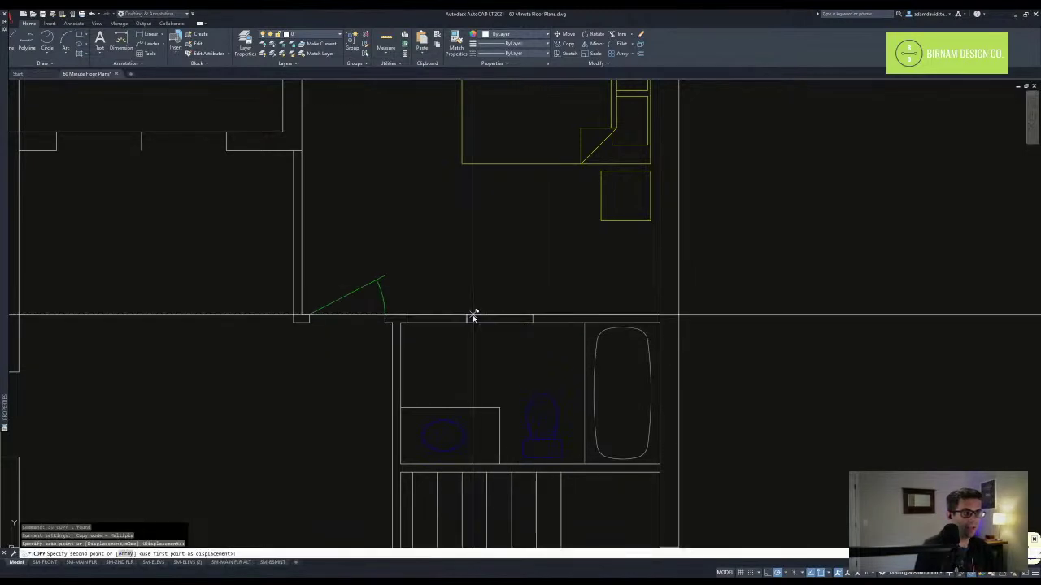
pyautogui.click(472, 317)
pyautogui.press('Escape')
# - Trim both bedroom–bathroom wall lines between the two jambs to open the doorway
pyautogui.write('tr')
pyautogui.click(563, 331)
pyautogui.click(455, 307)
pyautogui.press('space')
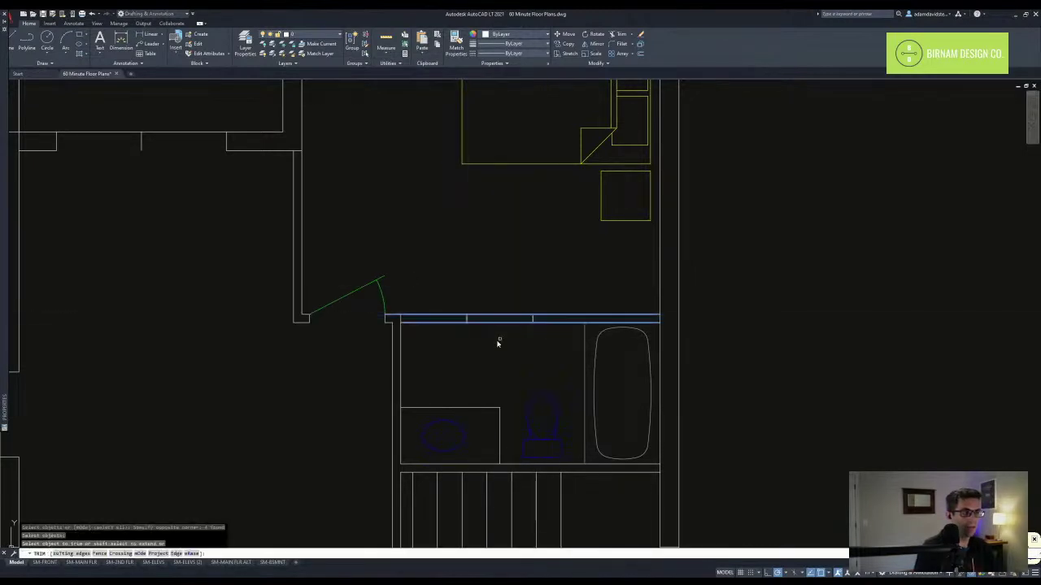
pyautogui.click(497, 339)
pyautogui.click(493, 309)
pyautogui.press('Escape')
# - Draw a pocket door line across the bedroom–bathroom opening between the midpoints of the two jambs
pyautogui.write('l')
pyautogui.click(465, 318)
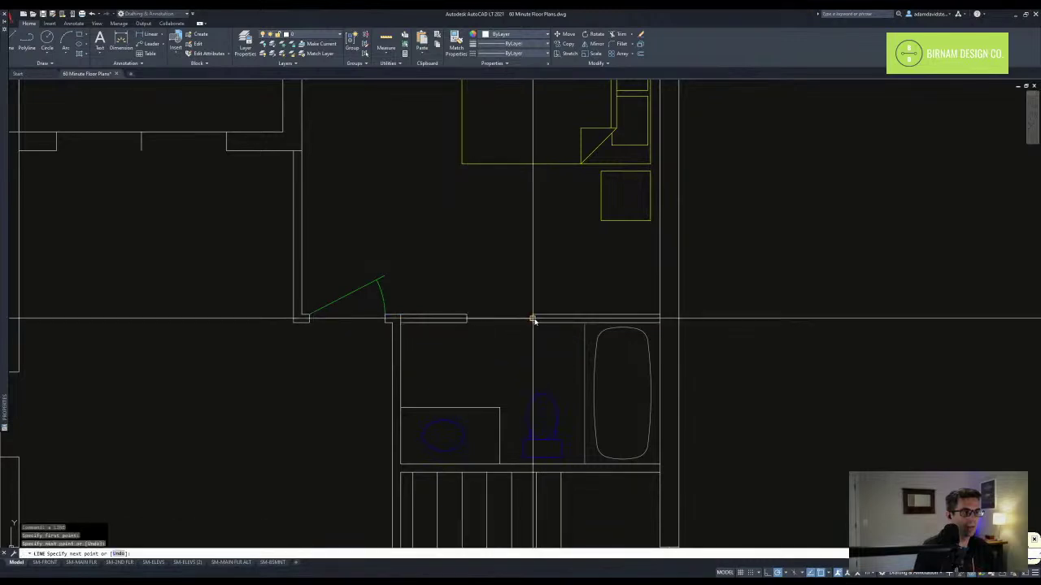
pyautogui.press('Escape')
# - Shift the pocket door line halfway into the hall-side wall section and centre it in the wall thickness
pyautogui.click(523, 329)
pyautogui.click(505, 309)
pyautogui.write('m')
pyautogui.click(467, 315)
pyautogui.press('Escape')
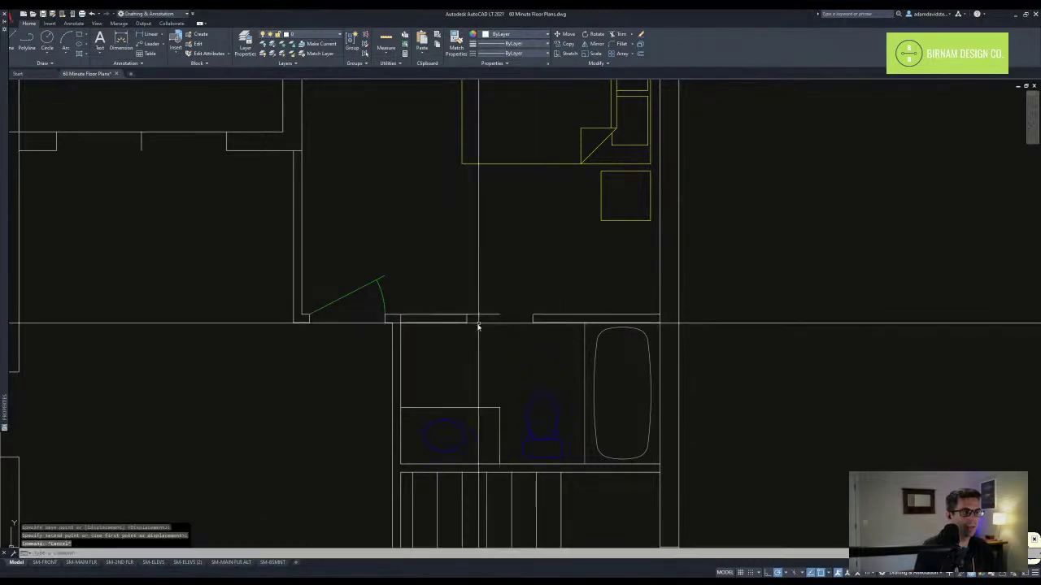
pyautogui.click(478, 324)
pyautogui.click(467, 312)
pyautogui.write('v')
pyautogui.click(466, 319)
# - Match the pocket door line to the properties of the bedroom door's swing arc
pyautogui.write('x')
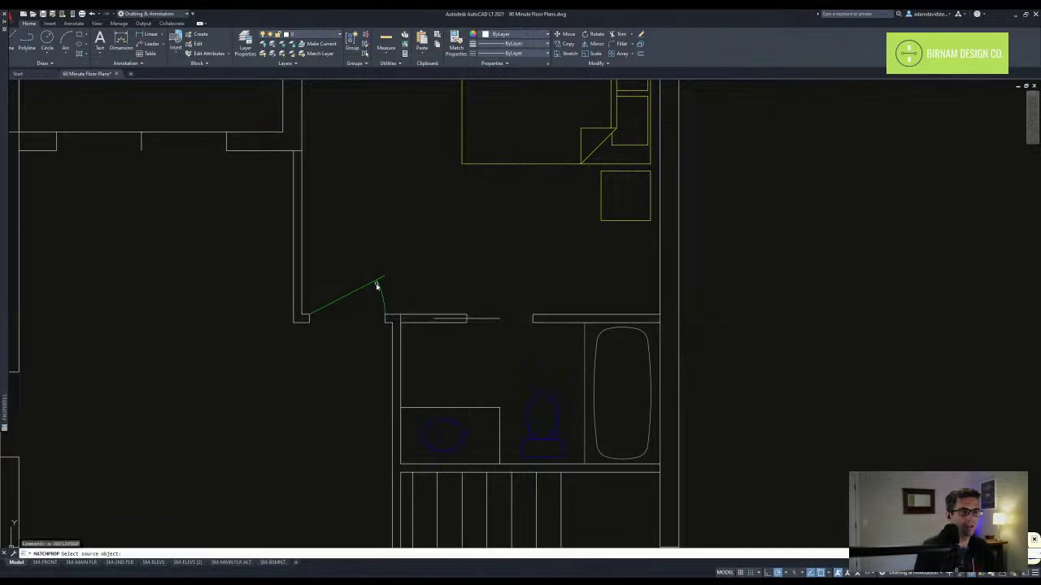
pyautogui.click(379, 287)
pyautogui.click(492, 318)
pyautogui.press('Escape')
# - Draw a door centre line across the bathroom's hall-side wall midway between wall and vanity, trimmed to the wall faces
pyautogui.moveTo(501, 369); pyautogui.dragTo(500, 347, button='middle')
pyautogui.write('l')
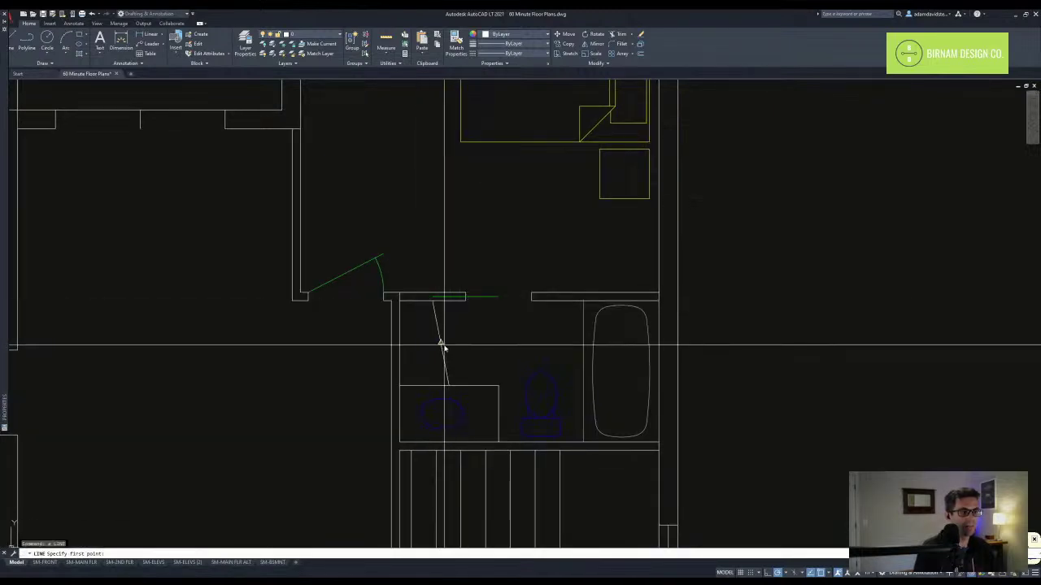
pyautogui.press('Escape')
pyautogui.click(429, 356)
pyautogui.write('e tr')
pyautogui.click(428, 366)
pyautogui.click(354, 330)
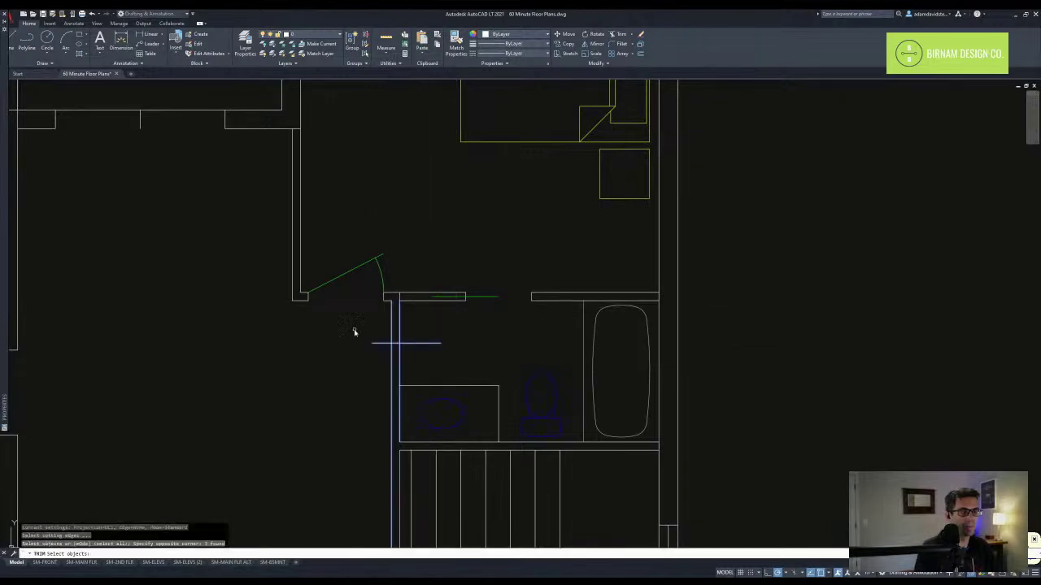
pyautogui.click(421, 332)
pyautogui.press('space')
# - Copy the door centre line 14 inches to each side along the wall as jambs and erase the original
pyautogui.click(360, 363)
pyautogui.click(432, 324)
pyautogui.write('co')
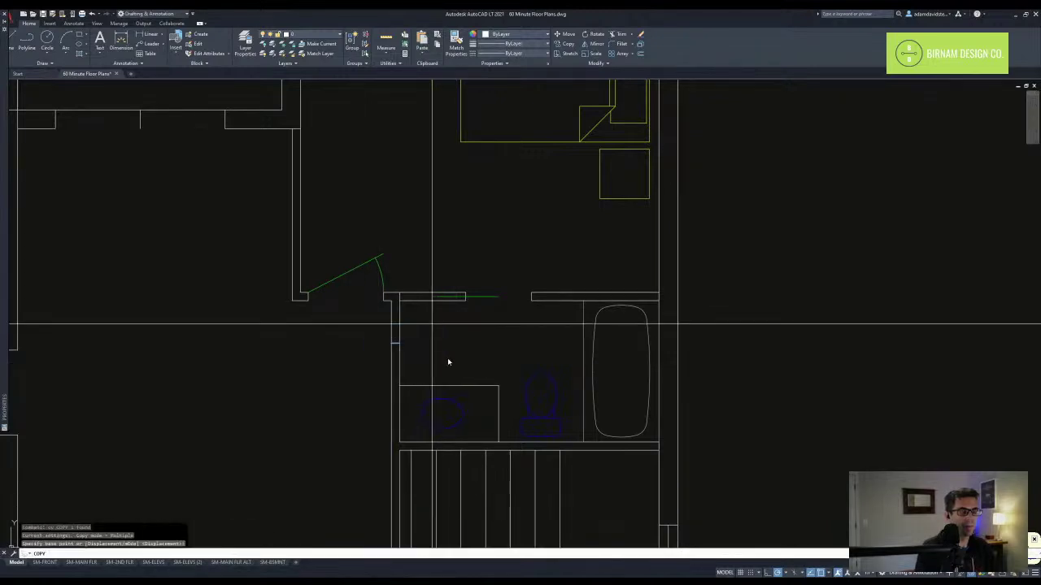
pyautogui.click(447, 359)
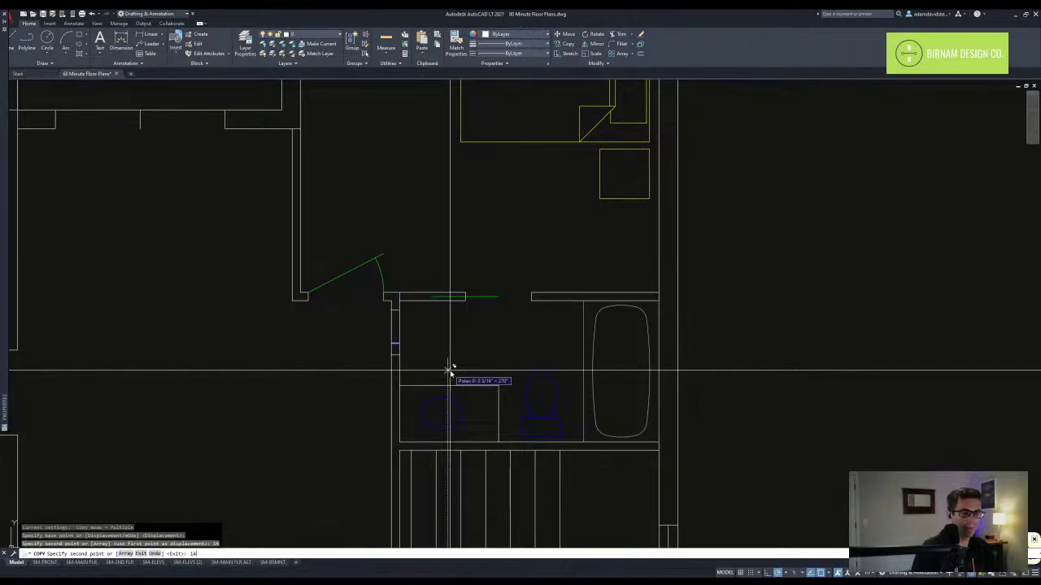
pyautogui.press('space')
pyautogui.press('Escape')
pyautogui.press('Escape')
pyautogui.click(374, 361)
pyautogui.click(425, 335)
pyautogui.write('e ')
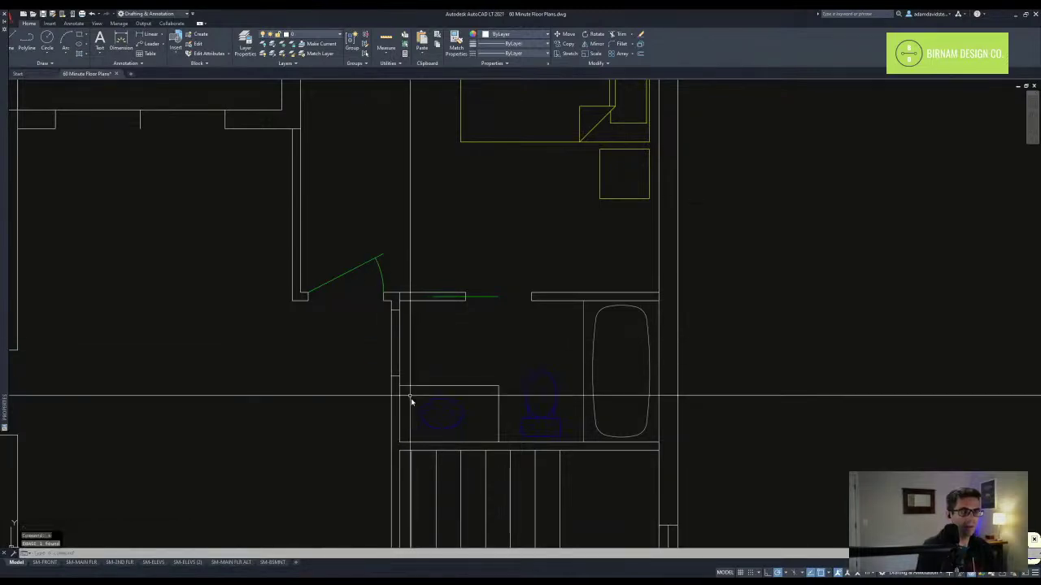
# - Trim both lines of the bathroom's hall-side wall between the new jambs to open the doorway
pyautogui.write('tr')
pyautogui.click(411, 396)
pyautogui.click(380, 288)
pyautogui.click(423, 355)
pyautogui.press('space')
# - Draw a swing circle from the upper jamb's inner corner to the opposite jamb, plus an angled door leaf into the bathroom
pyautogui.write('c')
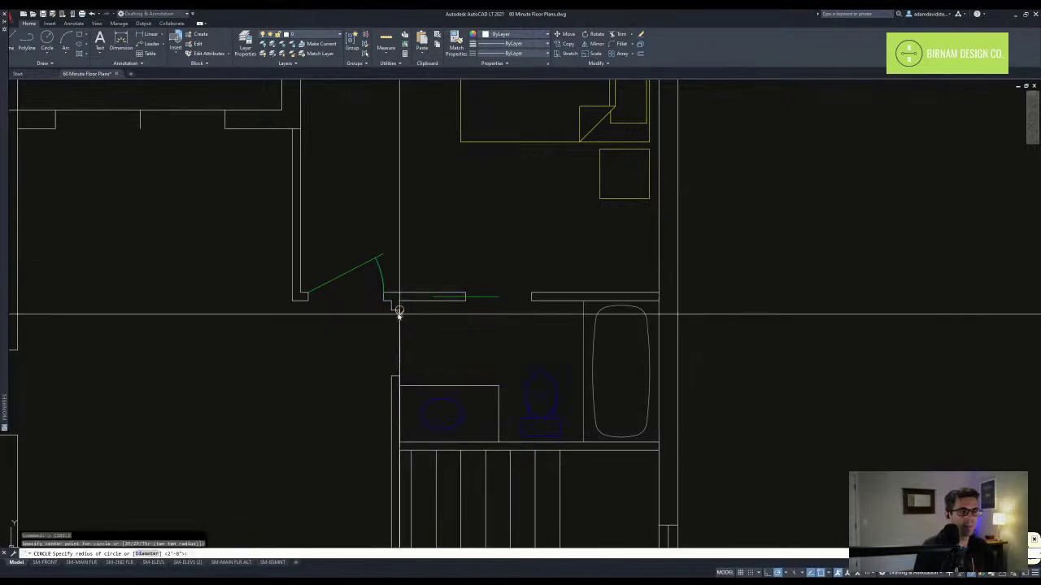
pyautogui.click(398, 376)
pyautogui.write('l')
pyautogui.scroll(1, 415, 349)
pyautogui.click(429, 374)
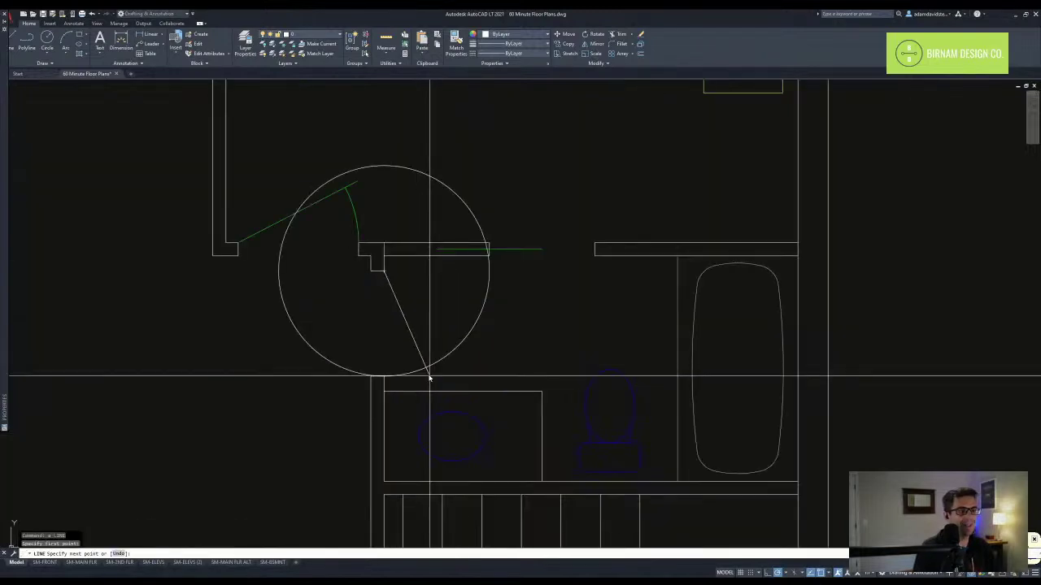
pyautogui.press('space')
# - Trim the bathroom door's swing circle down to the arc between the leaf and the lower jamb
pyautogui.write('tr')
pyautogui.scroll(1, 407, 386)
pyautogui.click(338, 366)
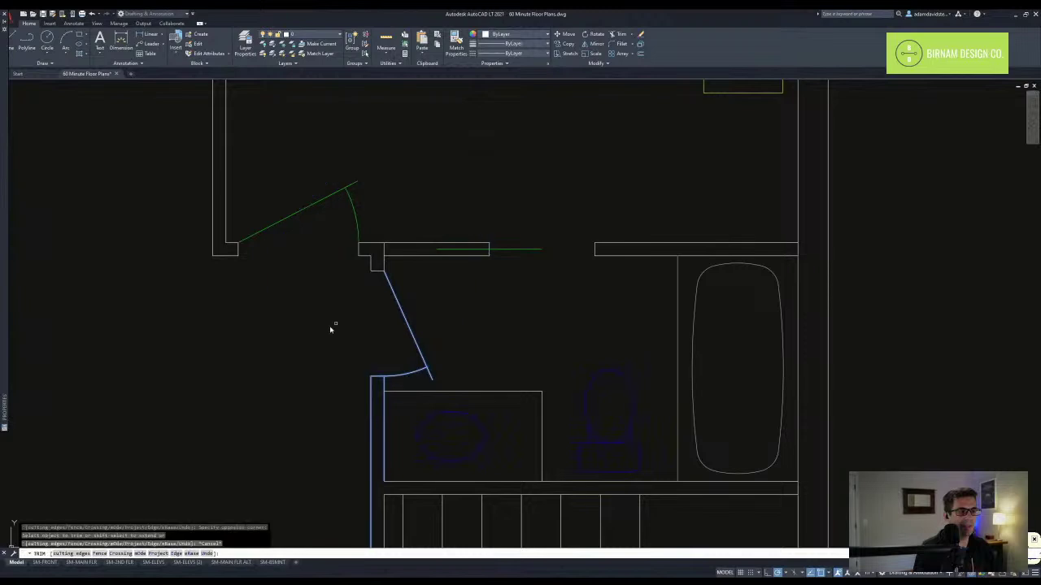
pyautogui.press('space')
# - Match the bathroom door's leaf and swing arc to the properties of the pocket door line
pyautogui.write('a')
pyautogui.click(496, 249)
pyautogui.press('Escape')
pyautogui.press('Escape')
pyautogui.press('Escape')
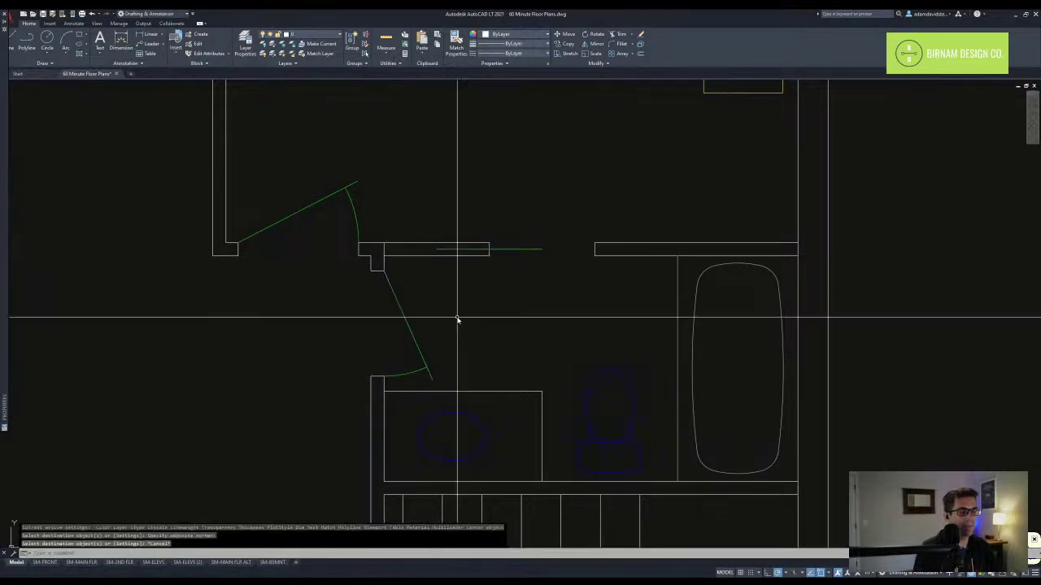
# - Draw a closet side line from the pocket doorway's tub-side jamb straight up into the bedroom
pyautogui.scroll(-4, 488, 325)
pyautogui.scroll(3, 489, 368)
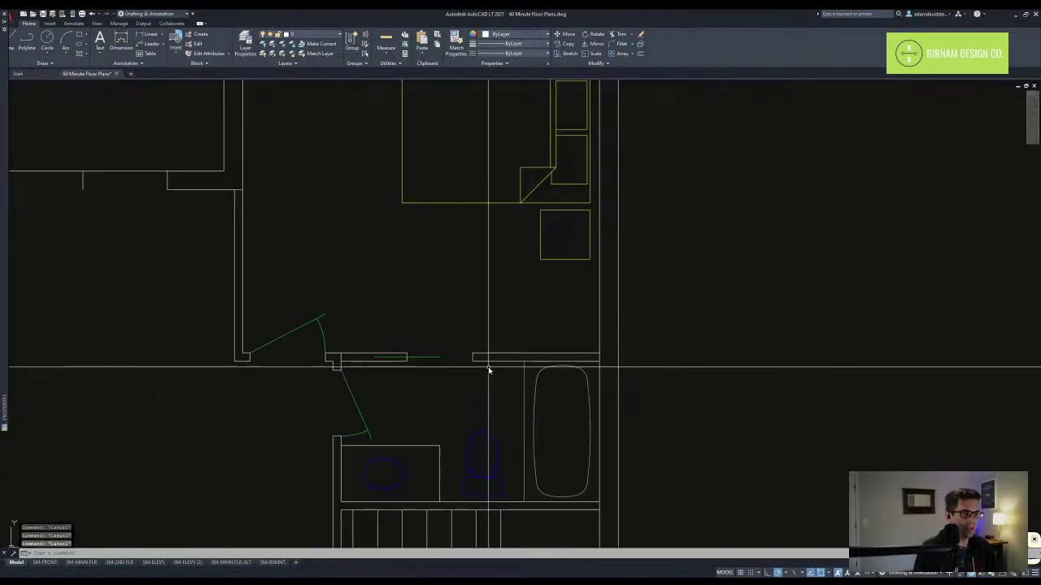
pyautogui.write('l')
pyautogui.click(474, 353)
pyautogui.click(473, 297)
pyautogui.press('space')
pyautogui.click(484, 322)
pyautogui.click(431, 299)
pyautogui.write('m')
pyautogui.click(473, 299)
pyautogui.press('Escape')
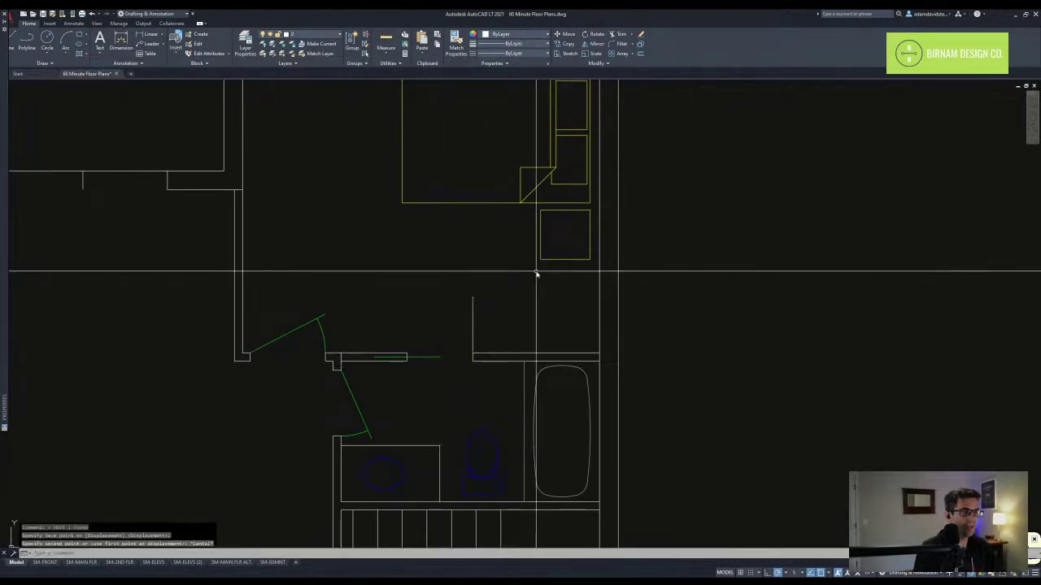
# - Move the closet side line 6 inches away from the pocket doorway, towards the exterior wall
pyautogui.scroll(-2, 561, 267)
pyautogui.moveTo(561, 267); pyautogui.dragTo(532, 371, button='middle')
pyautogui.click(535, 354)
pyautogui.press('Escape')
pyautogui.press('Escape')
pyautogui.click(482, 413)
pyautogui.click(452, 393)
pyautogui.write('m')
pyautogui.click(449, 372)
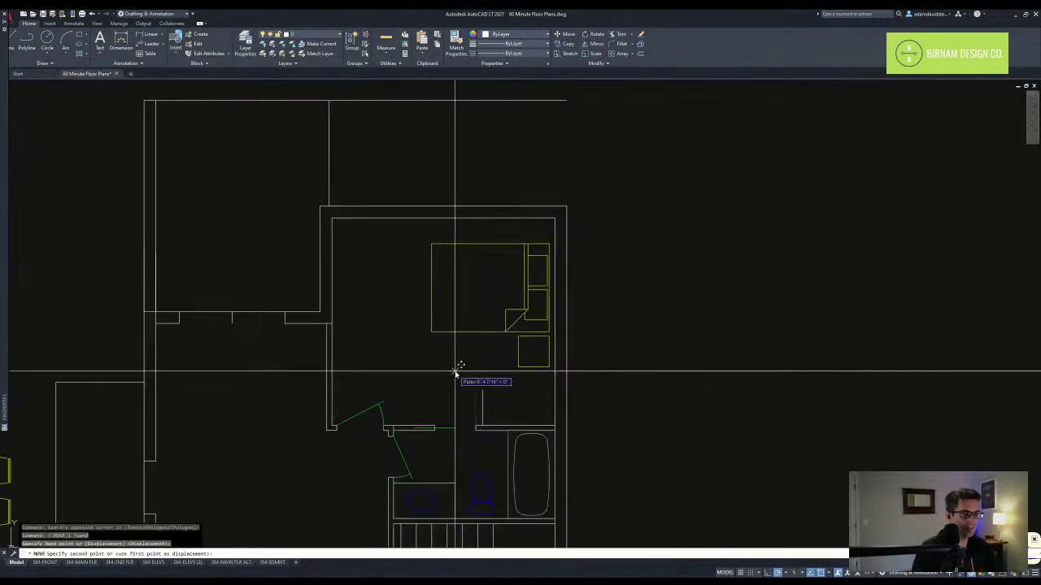
pyautogui.write('6')
pyautogui.press('Return')
# - Offset the bathroom wall's bedroom face 2' into the bedroom, and offset the closet front and side lines 3.5 inches for wall thickness
pyautogui.write('o')
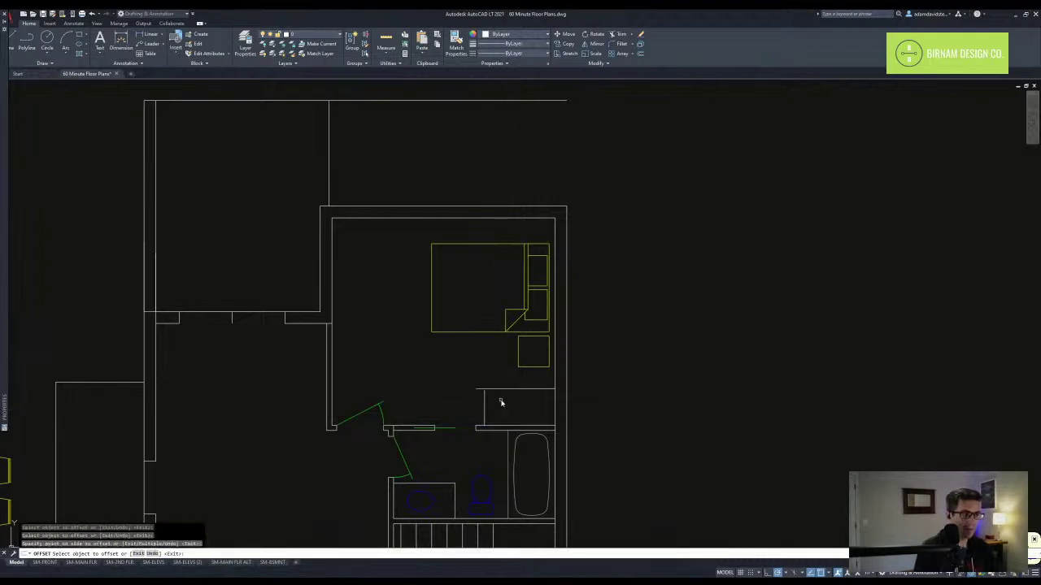
pyautogui.press('Escape')
pyautogui.press('Escape')
pyautogui.press('Escape')
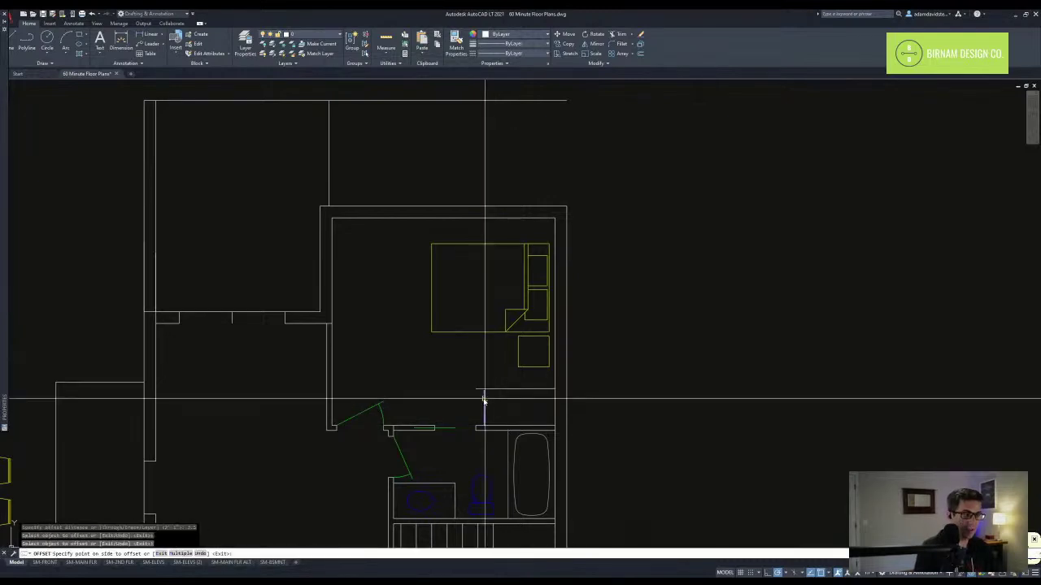
pyautogui.press('Escape')
# - Fillet the closet's front and side wall lines into clean inner and outer corners
pyautogui.write('f')
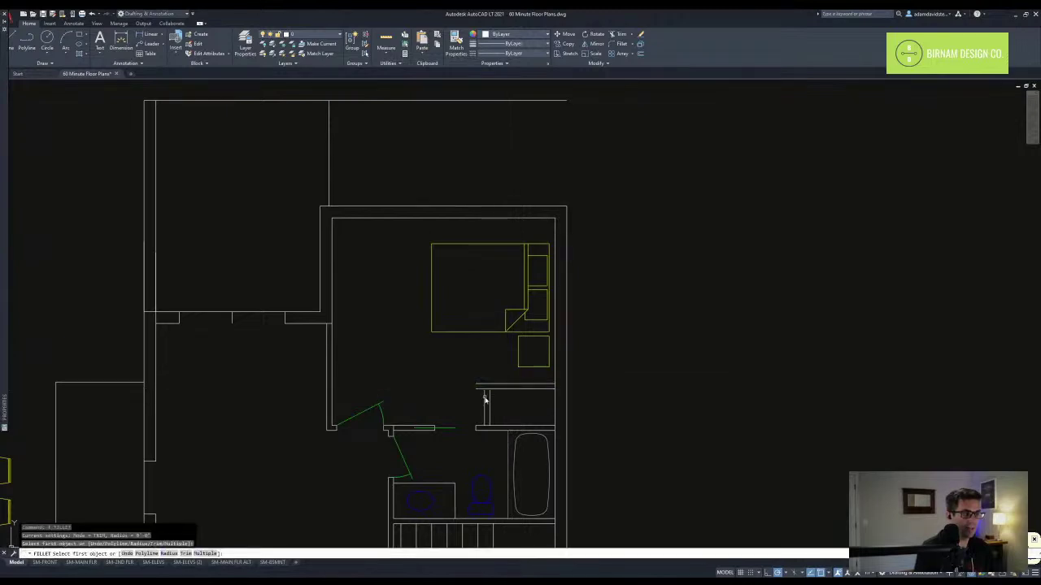
pyautogui.click(492, 387)
pyautogui.press('space')
pyautogui.click(485, 396)
pyautogui.press('Escape')
pyautogui.press('Escape')
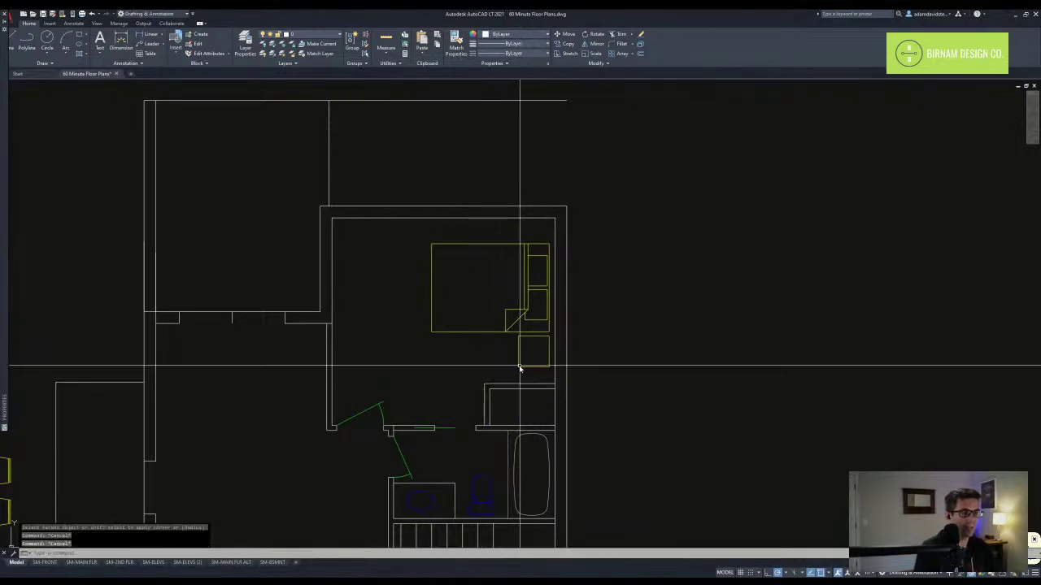
pyautogui.click(527, 361)
pyautogui.click(505, 349)
pyautogui.write('e')
pyautogui.press('Escape')
pyautogui.click(524, 359)
pyautogui.click(483, 294)
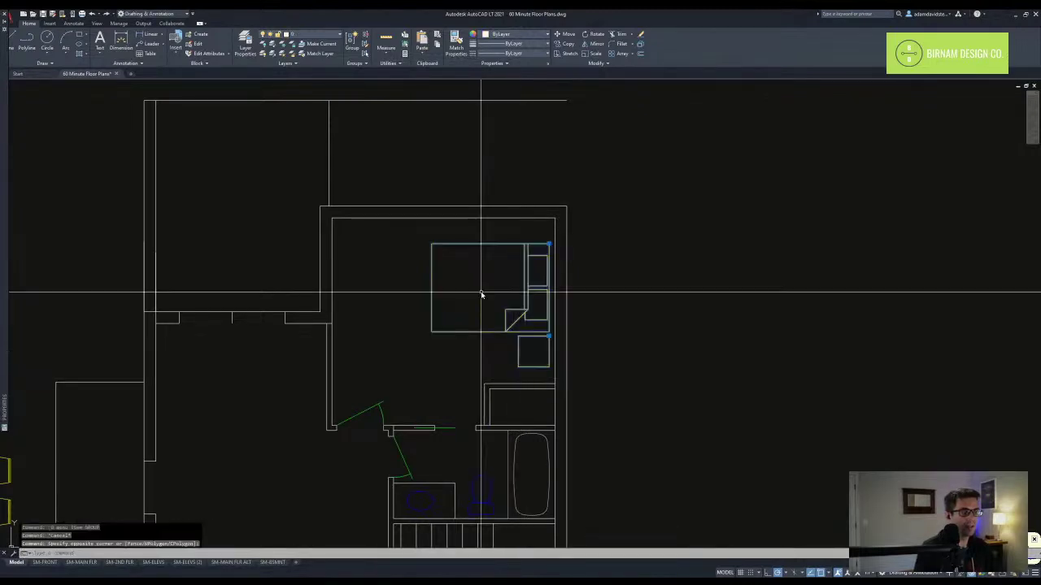
pyautogui.write('rr')
pyautogui.click(501, 281)
pyautogui.press('Escape')
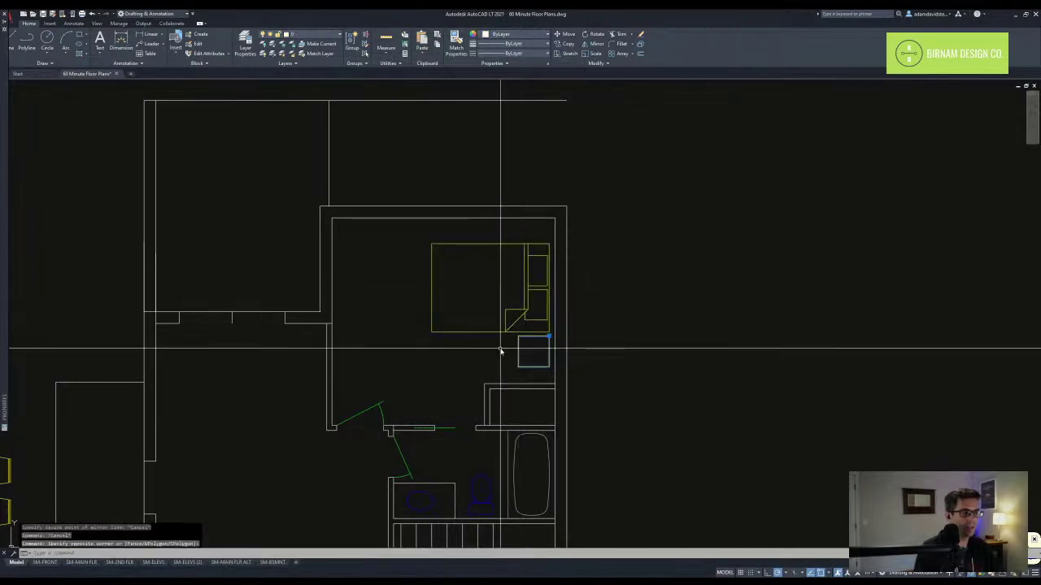
# - Erase the nightstand and move the bed straight up, closer to the bedroom's end exterior wall
pyautogui.click(490, 307)
pyautogui.write('m')
pyautogui.click(488, 299)
pyautogui.click(489, 282)
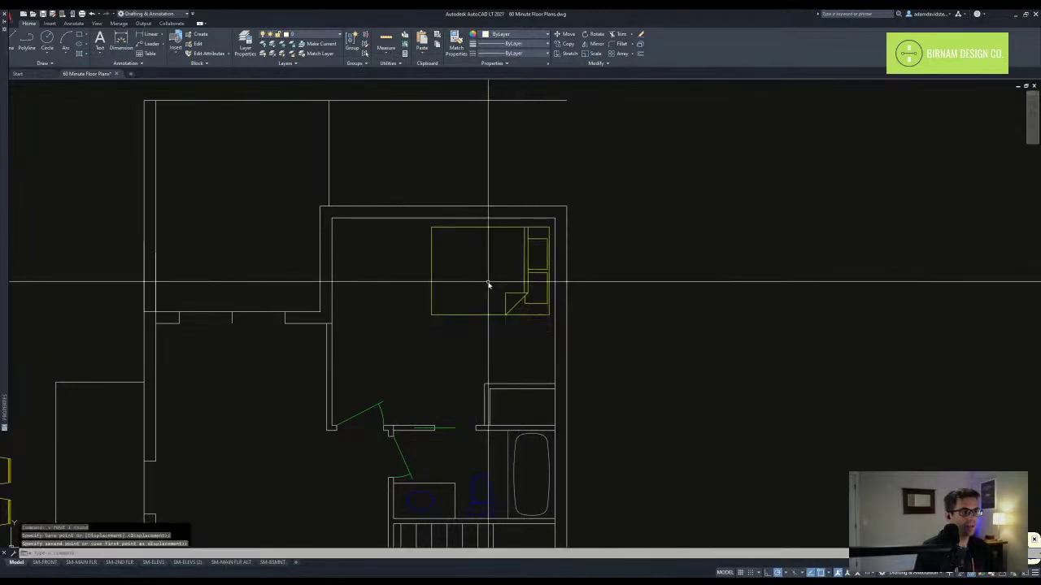
pyautogui.press('Escape')
# - Erase the closet's front and side wall lines beside the bathroom, and erase the bed
pyautogui.moveTo(516, 359); pyautogui.dragTo(531, 344, button='middle')
pyautogui.write('l')
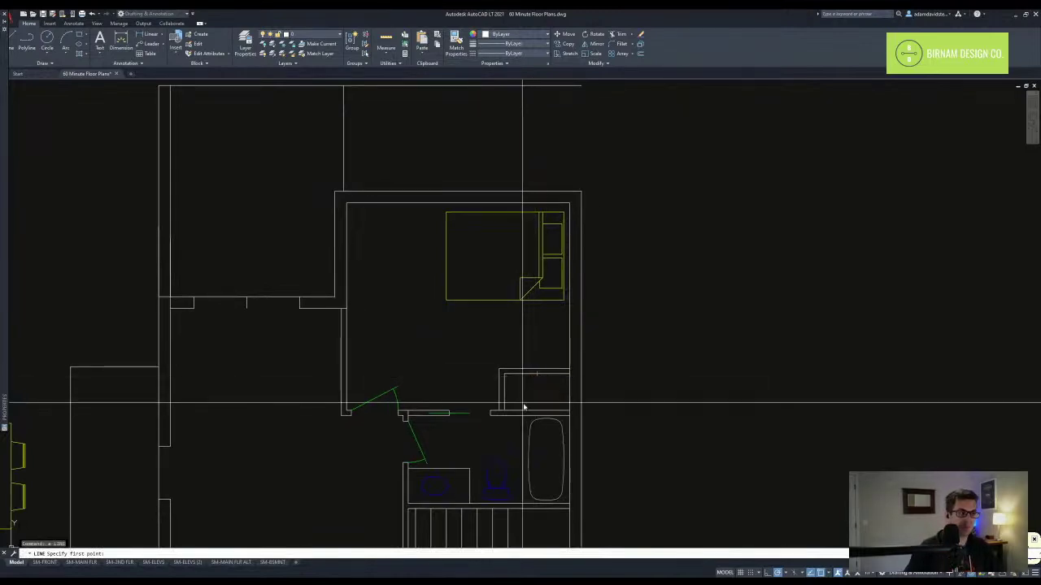
pyautogui.press('Escape')
pyautogui.click(525, 386)
pyautogui.click(469, 348)
pyautogui.write('e')
pyautogui.press('Return')
pyautogui.moveTo(498, 383); pyautogui.dragTo(501, 379, button='middle')
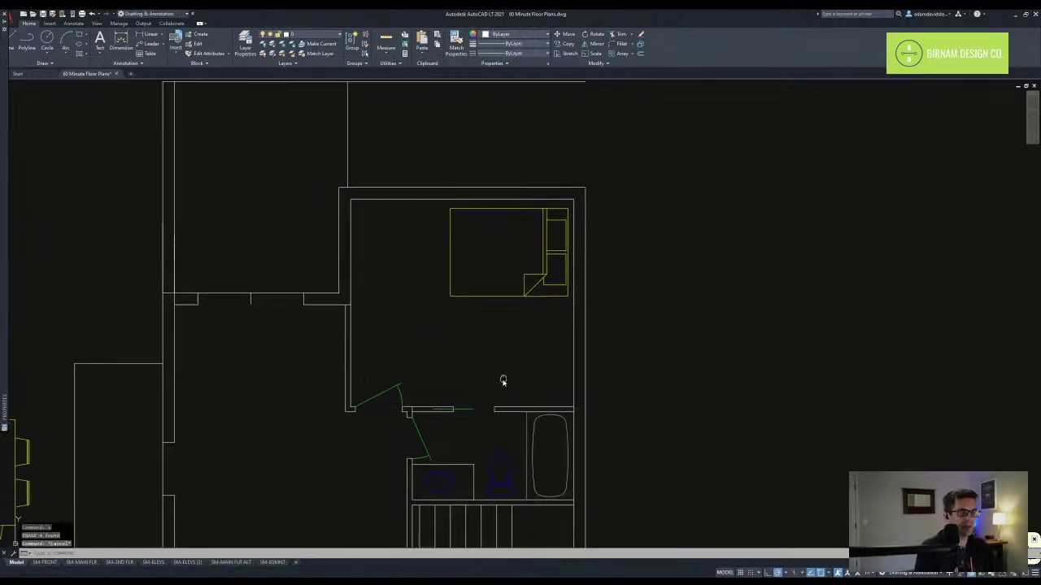
pyautogui.scroll(-7, 488, 293)
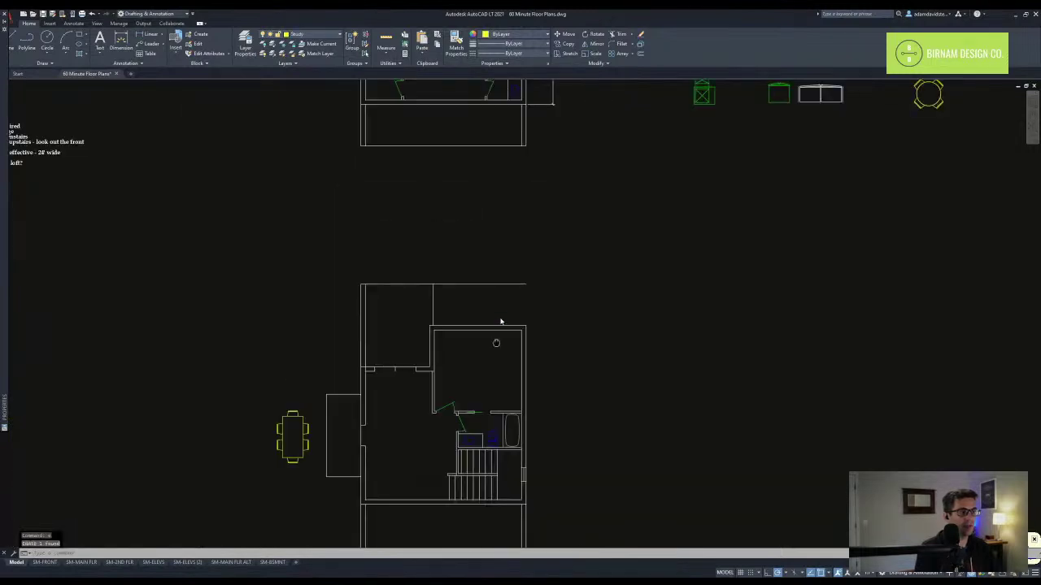
# - Copy the bed and nightstand from the other floor plan's bedroom into the empty space beside this plan
pyautogui.scroll(3, 480, 336)
pyautogui.click(390, 372)
pyautogui.write('co')
pyautogui.press('Return')
pyautogui.click(476, 418)
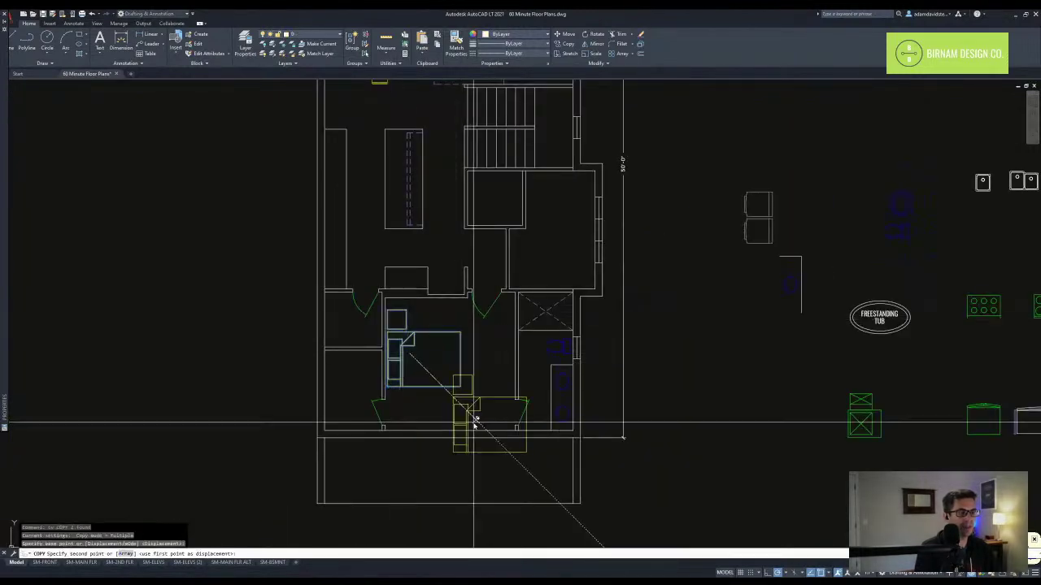
pyautogui.scroll(-3, 477, 418)
pyautogui.moveTo(477, 418); pyautogui.dragTo(450, 320, button='middle')
pyautogui.scroll(4, 471, 337)
pyautogui.click(475, 336)
pyautogui.press('Escape')
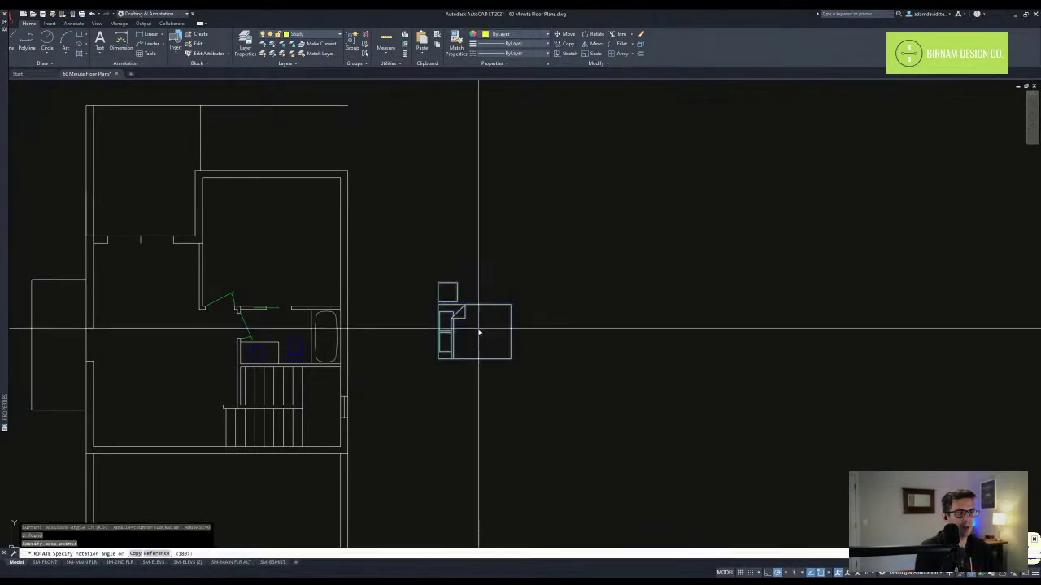
# - Rotate the copied bed and nightstand 180 degrees and move them into the bedroom, headboard against the exterior side wall
pyautogui.write('ro')
pyautogui.press('Return')
pyautogui.click(470, 330)
pyautogui.click(468, 330)
pyautogui.click(531, 379)
pyautogui.click(493, 341)
pyautogui.write('m')
pyautogui.press('Return')
pyautogui.click(492, 340)
pyautogui.scroll(2, 292, 236)
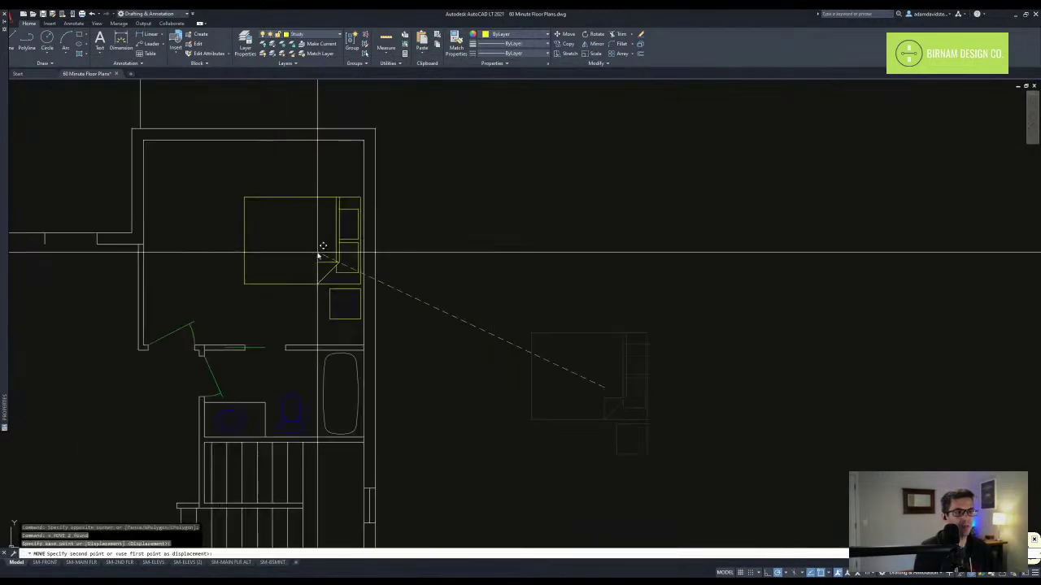
pyautogui.click(323, 258)
# - Draw a window mullion line across the bedroom's end wall at its midpoint and copy it 36 inches to both sides
pyautogui.scroll(-2, 400, 256)
pyautogui.write('l')
pyautogui.press('Return')
pyautogui.scroll(2, 397, 243)
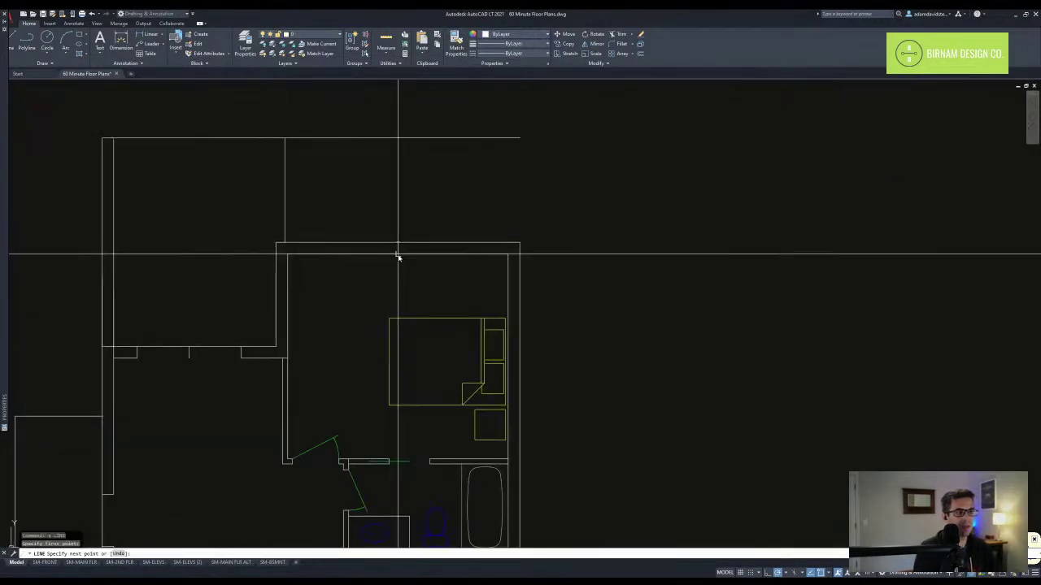
pyautogui.click(397, 254)
pyautogui.press('Escape')
pyautogui.click(387, 263)
pyautogui.click(442, 217)
pyautogui.write('co')
pyautogui.press('Return')
pyautogui.click(398, 242)
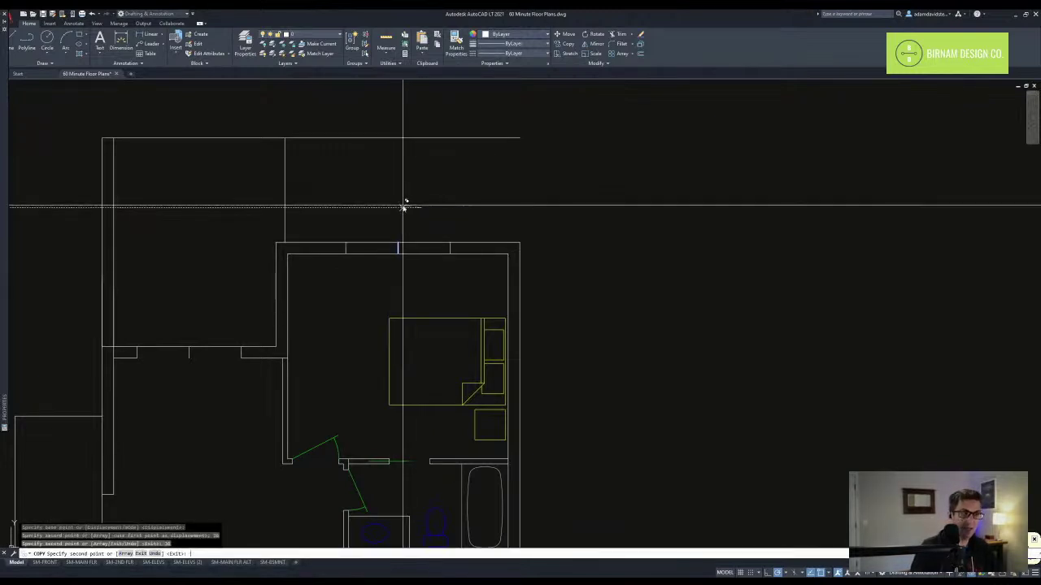
pyautogui.press('Escape')
# - Draw the window's glass line between the midpoints of its two jamb lines
pyautogui.write('l')
pyautogui.press('Return')
pyautogui.click(346, 247)
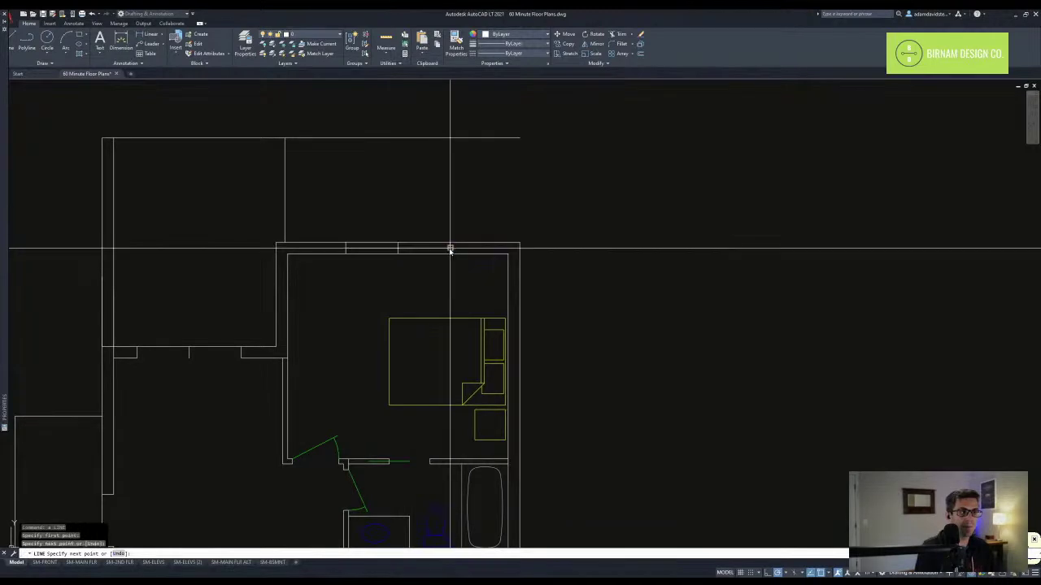
pyautogui.click(449, 248)
pyautogui.press('Escape')
# - Mirror the nightstand to the bed's other side about the bed's centreline, keeping the original
pyautogui.click(478, 427)
pyautogui.write('mi')
pyautogui.press('Return')
pyautogui.click(389, 362)
pyautogui.click(413, 368)
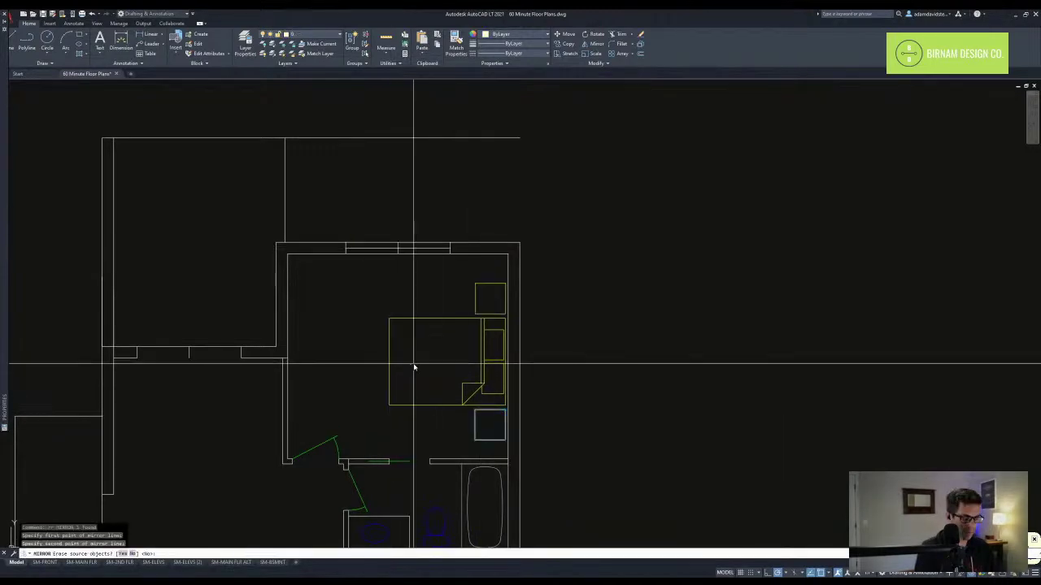
pyautogui.press('Return')
pyautogui.press('Escape')
pyautogui.press('Escape')
pyautogui.press('Escape')
# - Offset the bedroom wall face opposite the bed 25 inches into the room, and offset the new line 3.5 inches for wall thickness
pyautogui.scroll(-2, 531, 344)
pyautogui.scroll(2, 442, 269)
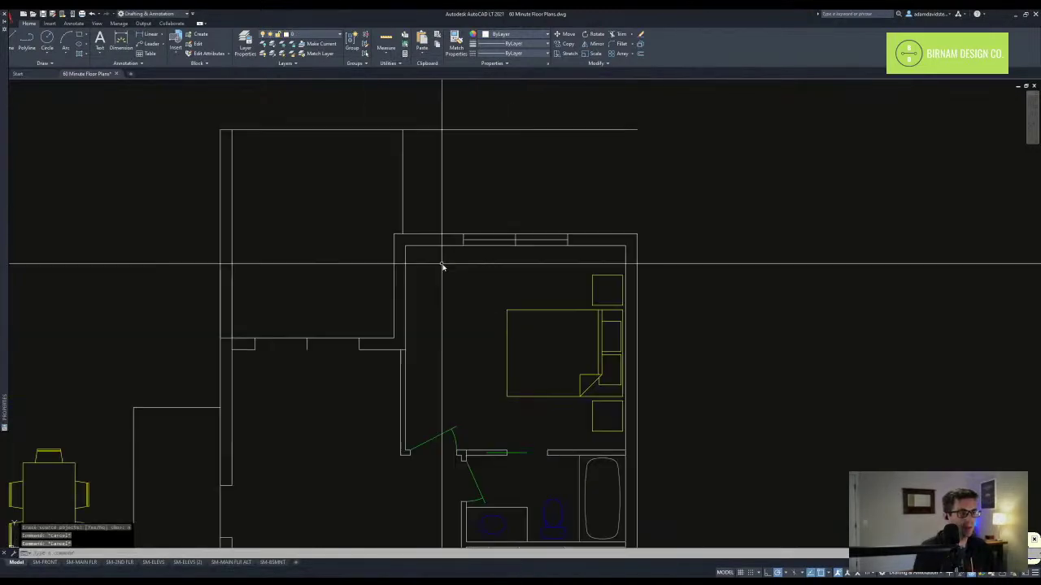
pyautogui.write('o')
pyautogui.press('Return')
pyautogui.write('2')
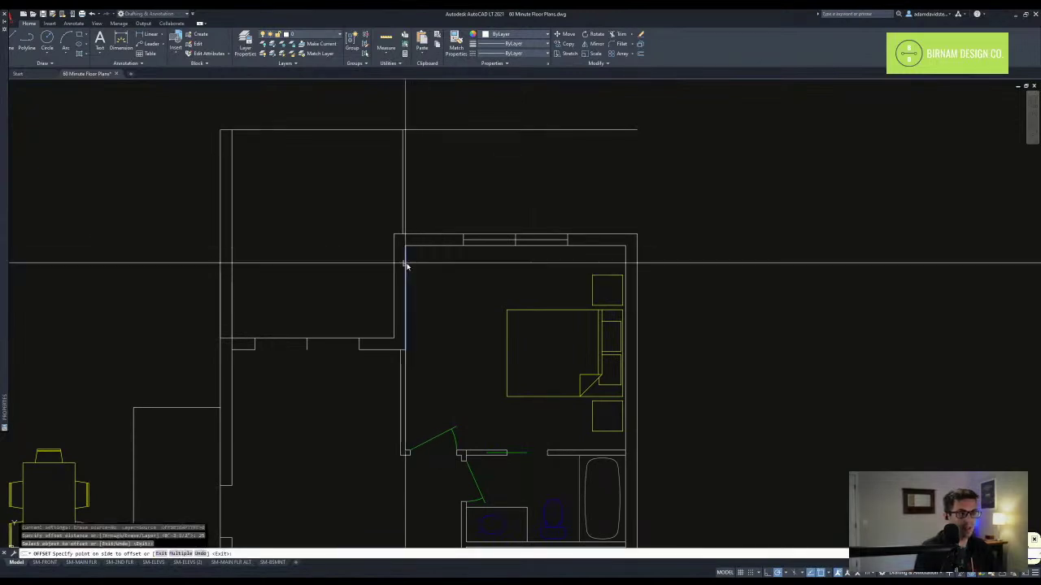
pyautogui.click(442, 274)
pyautogui.press('Return')
pyautogui.press('Return')
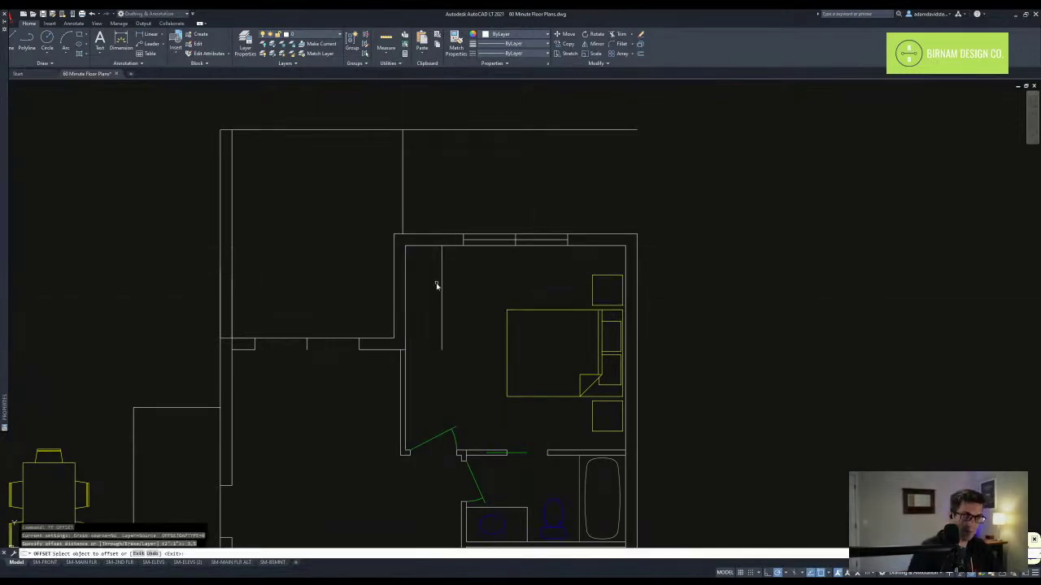
pyautogui.click(440, 271)
pyautogui.click(450, 268)
pyautogui.press('Escape')
pyautogui.press('Escape')
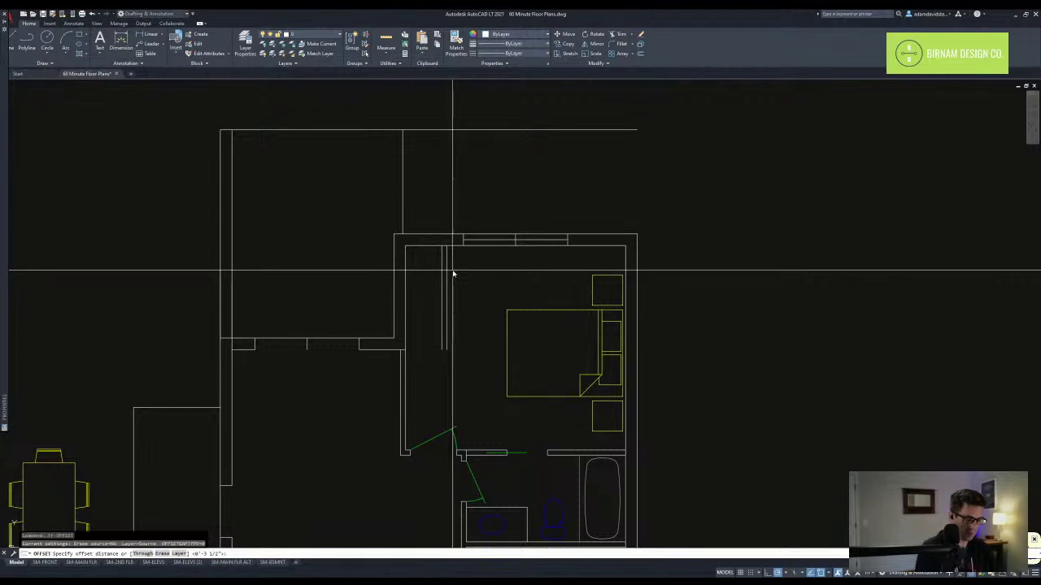
# - Offset the window wall's inner face 3' into the bedroom, and offset that line 3.5 inches for the closet's end wall
pyautogui.click(453, 323)
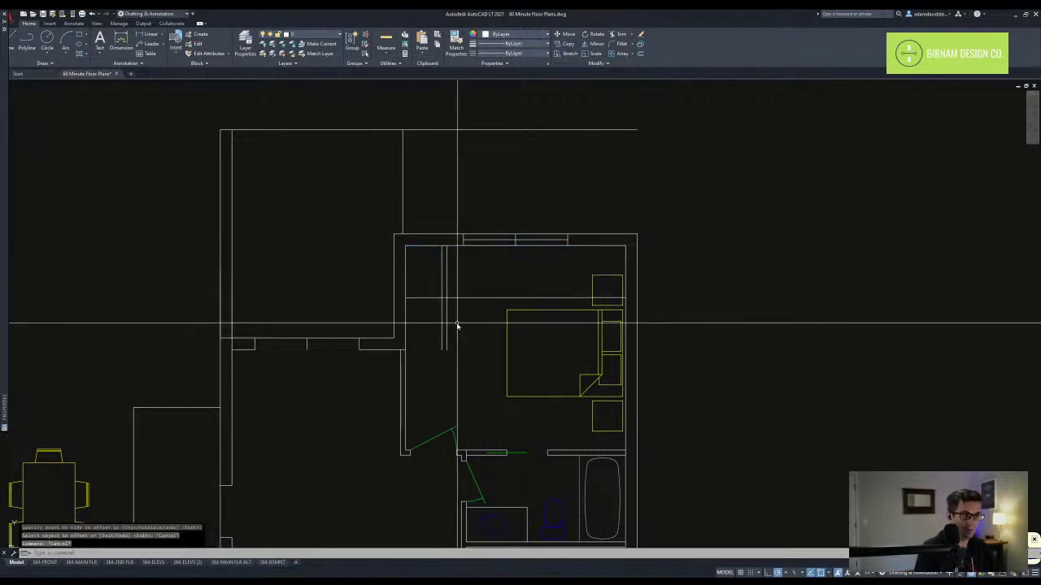
pyautogui.press('Return')
pyautogui.press('Return')
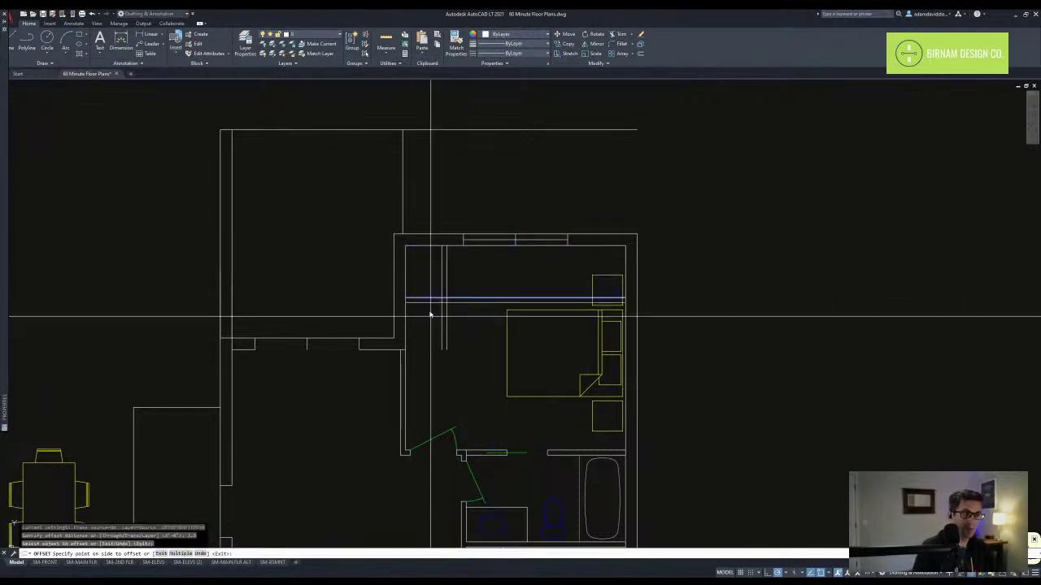
pyautogui.press('Escape')
pyautogui.press('Escape')
# - Trim the closet wall lines into a clean L-shaped corner enclosing the closet beside the window
pyautogui.scroll(4, 431, 316)
pyautogui.write('tr')
pyautogui.press('Return')
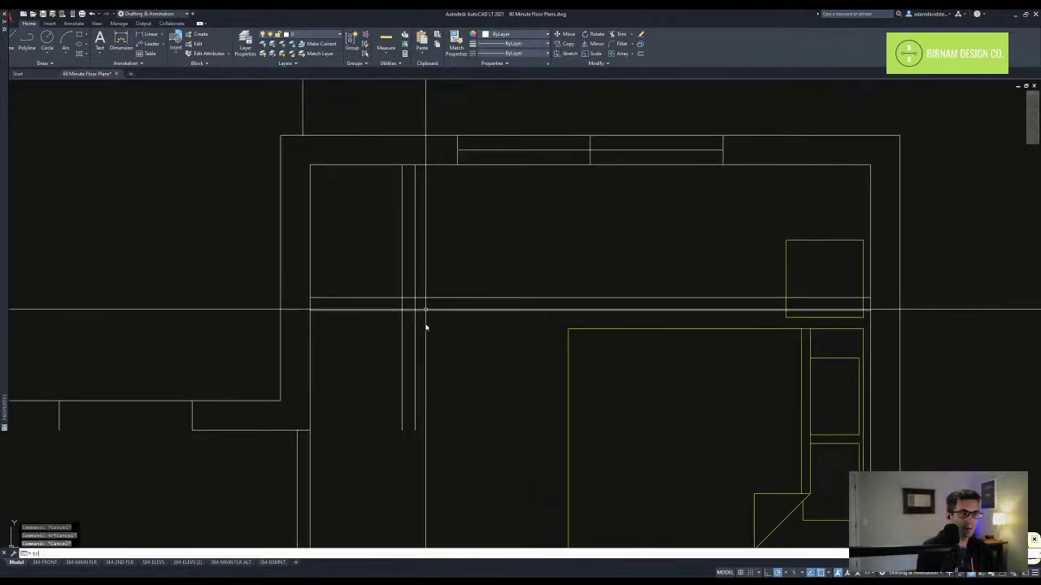
pyautogui.click(456, 351)
pyautogui.click(460, 323)
# - Draw a line across the closet front wall's thickness at its middle and copy it 14 inches in both directions as door jambs
pyautogui.scroll(4, 413, 300)
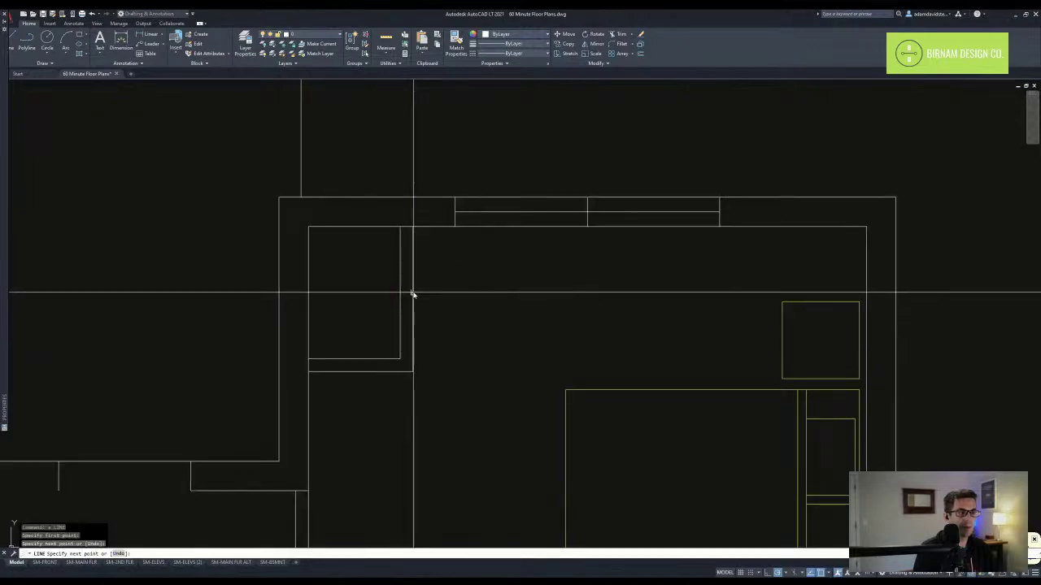
pyautogui.press('Escape')
pyautogui.click(389, 325)
pyautogui.click(454, 268)
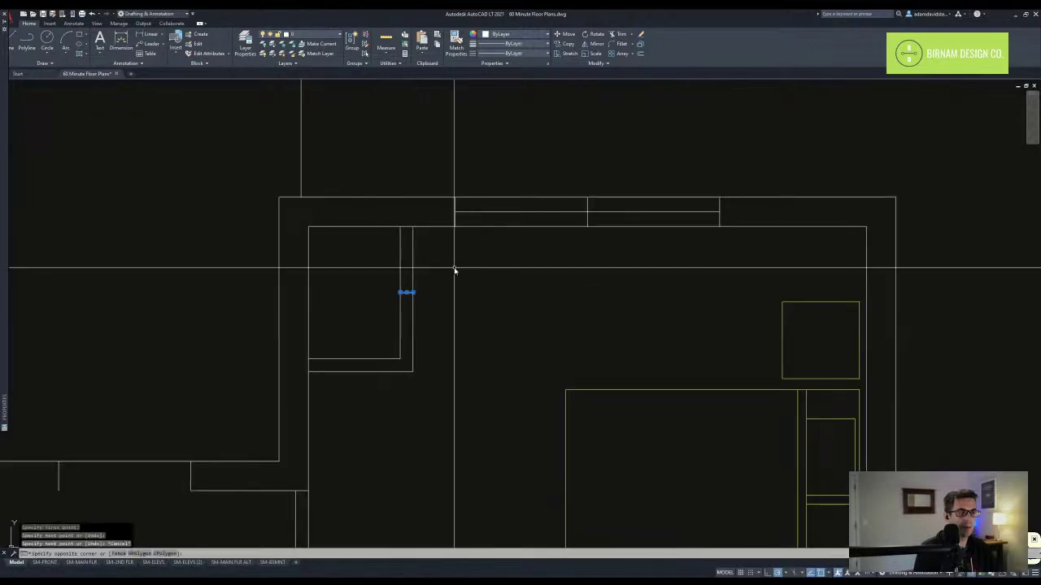
pyautogui.write('co')
pyautogui.press('Return')
pyautogui.click(472, 322)
pyautogui.click(472, 303)
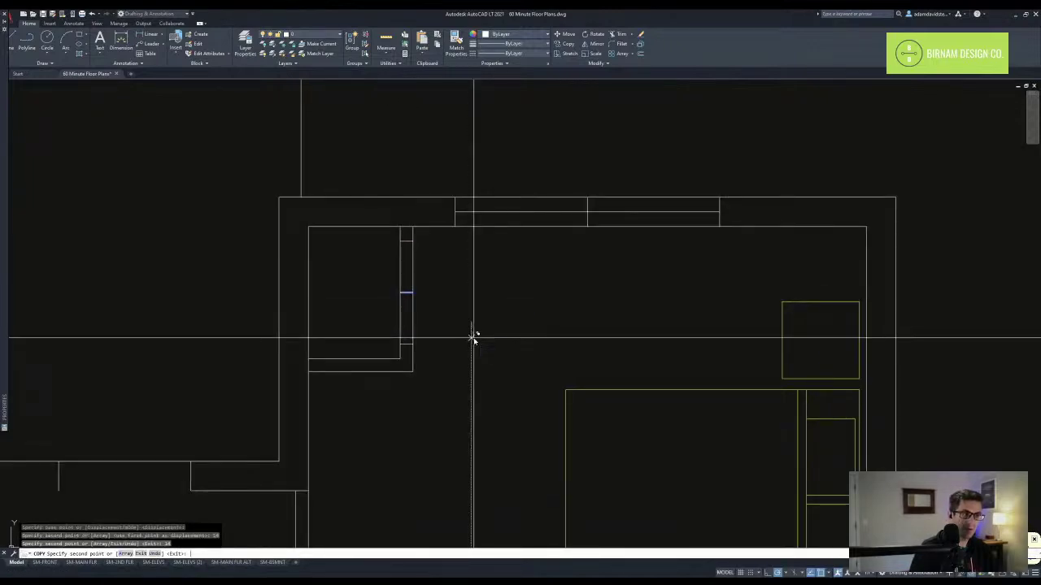
pyautogui.press('Escape')
# - Erase the middle line and trim the closet front wall between the two jambs to open the doorway
pyautogui.click(365, 306)
pyautogui.click(430, 277)
pyautogui.write('e')
pyautogui.press('Return')
pyautogui.click(364, 177)
pyautogui.press('Return')
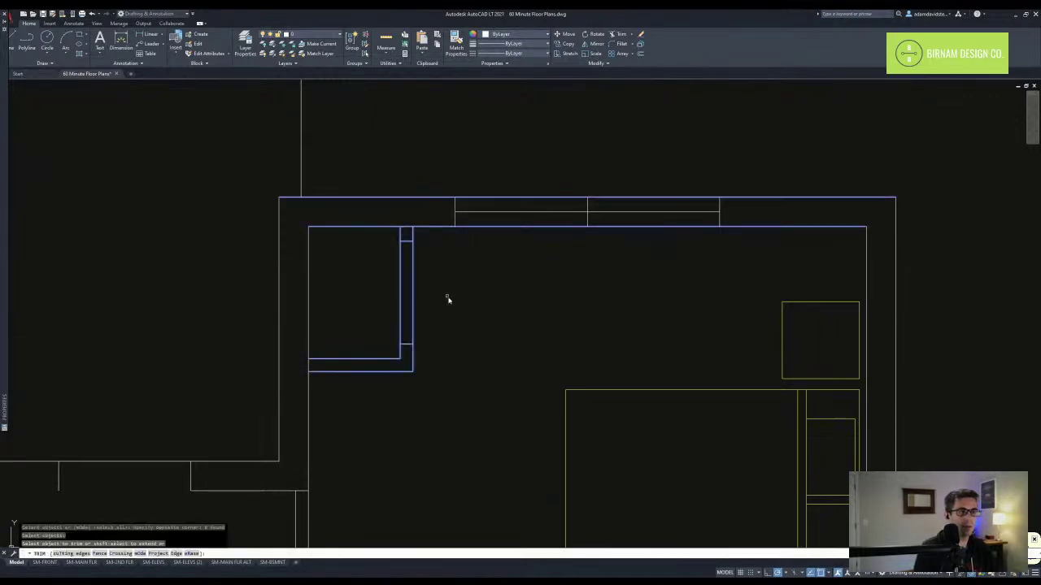
pyautogui.click(413, 295)
pyautogui.click(400, 288)
pyautogui.press('Escape')
# - Draw a circle centred on the closet doorway's window-side jamb with its radius reaching the opposite jamb
pyautogui.write('c')
pyautogui.press('Return')
pyautogui.click(413, 241)
pyautogui.press('Escape')
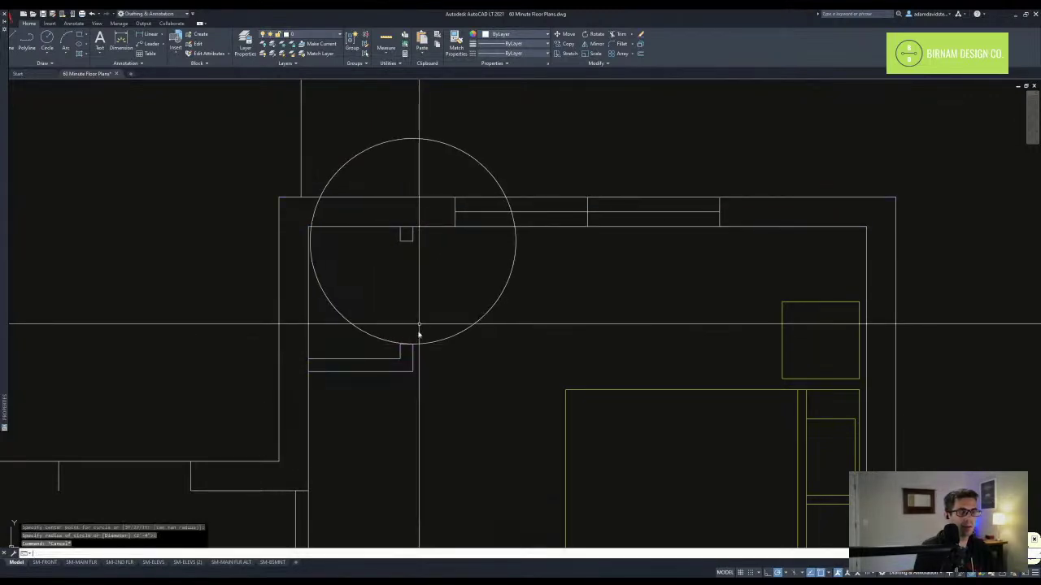
# - Draw the angled closet door leaf from the hinge jamb into the bedroom and trim the circle to a swing arc
pyautogui.scroll(2, 470, 360)
pyautogui.click(459, 343)
pyautogui.press('Escape')
pyautogui.press('Escape')
pyautogui.scroll(-4, 478, 368)
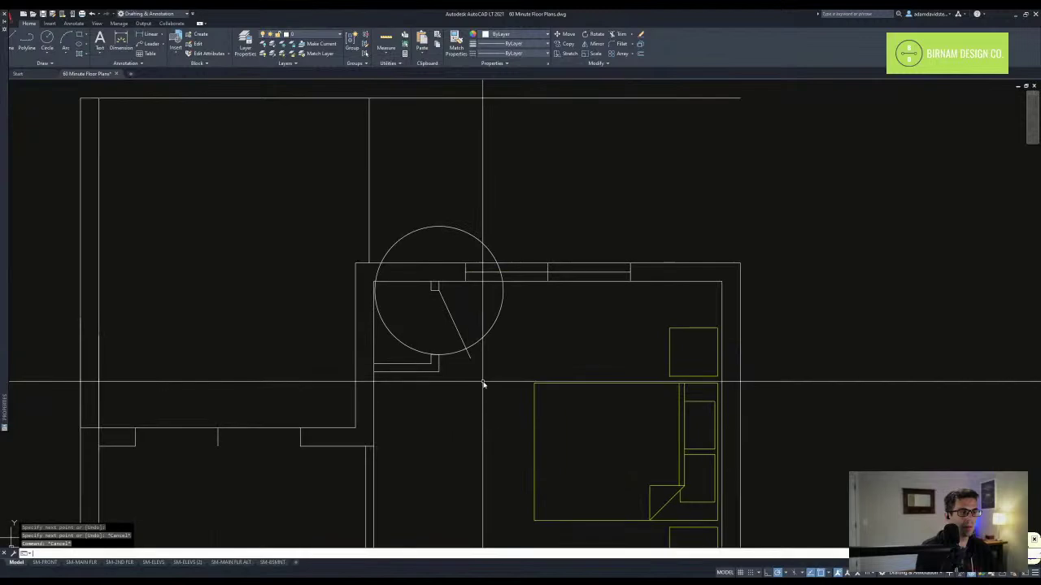
pyautogui.click(415, 353)
pyautogui.press('Escape')
# - Match the closet door's leaf and swing arc to the properties of the bedroom entry door
pyautogui.scroll(-2, 492, 335)
pyautogui.moveTo(486, 346); pyautogui.dragTo(486, 302, button='middle')
pyautogui.write('ma')
pyautogui.press('Return')
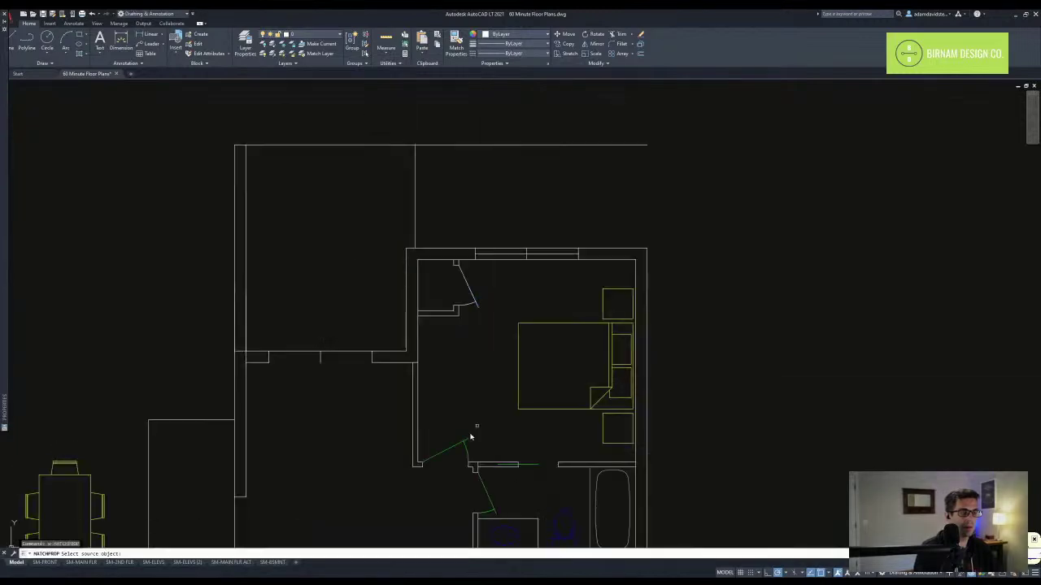
pyautogui.click(449, 451)
pyautogui.click(476, 326)
pyautogui.press('Escape')
pyautogui.press('Escape')
# - Offset the closet's back wall face 12 inches into the closet as a shelf line
pyautogui.write('ff')
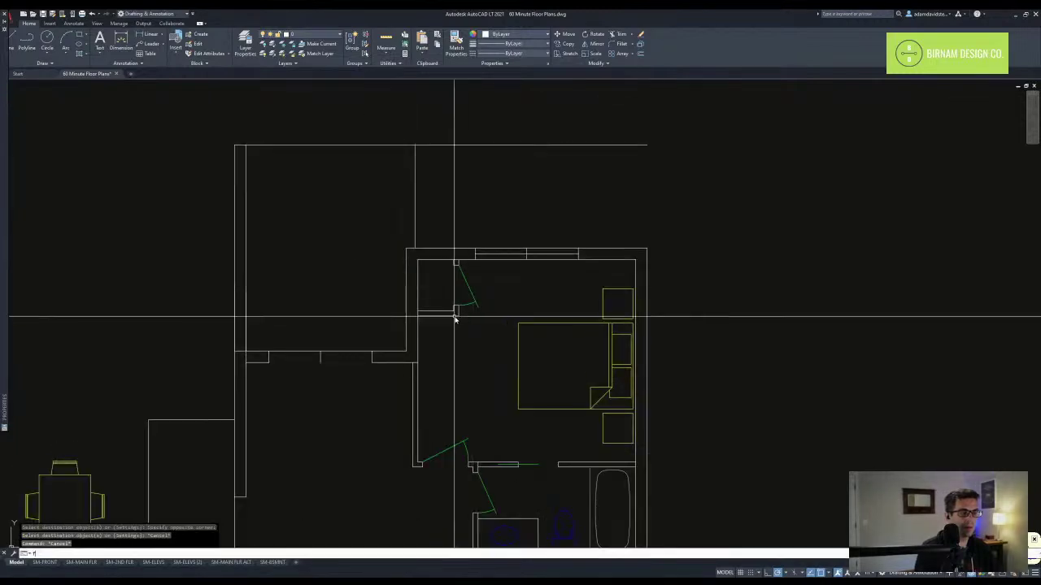
pyautogui.press('Return')
pyautogui.write('12')
pyautogui.press('Return')
pyautogui.press('Escape')
pyautogui.press('Escape')
# - Trim the shelf line's excess beyond the closet's end wall
pyautogui.scroll(4, 437, 304)
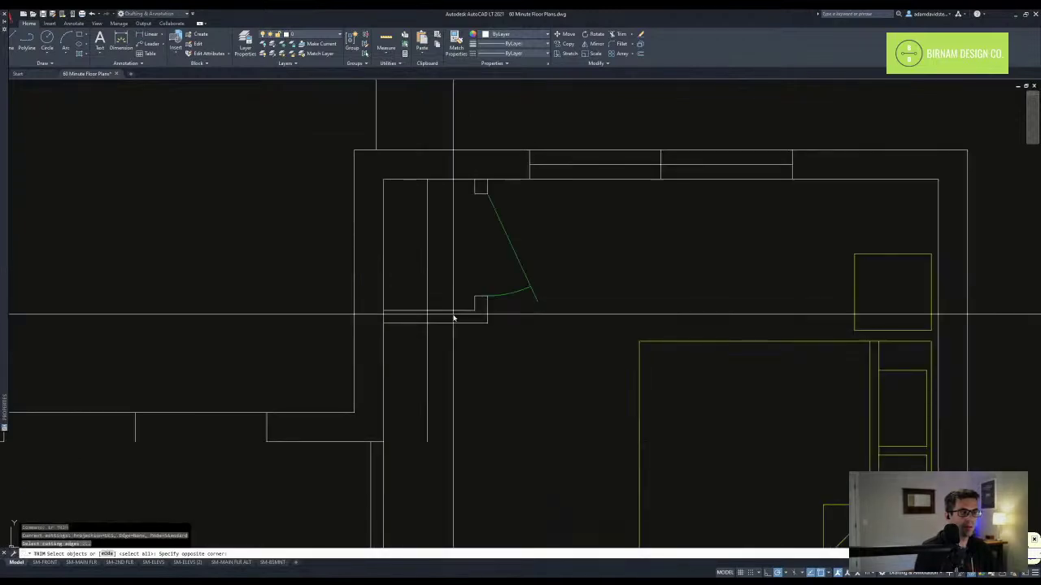
pyautogui.click(453, 318)
pyautogui.press('Return')
pyautogui.press('Escape')
pyautogui.press('Escape')
# - Match the bedroom closet's shelf line to the properties of the magenta closet shelf line in the reference floor plan
pyautogui.scroll(-8, 491, 359)
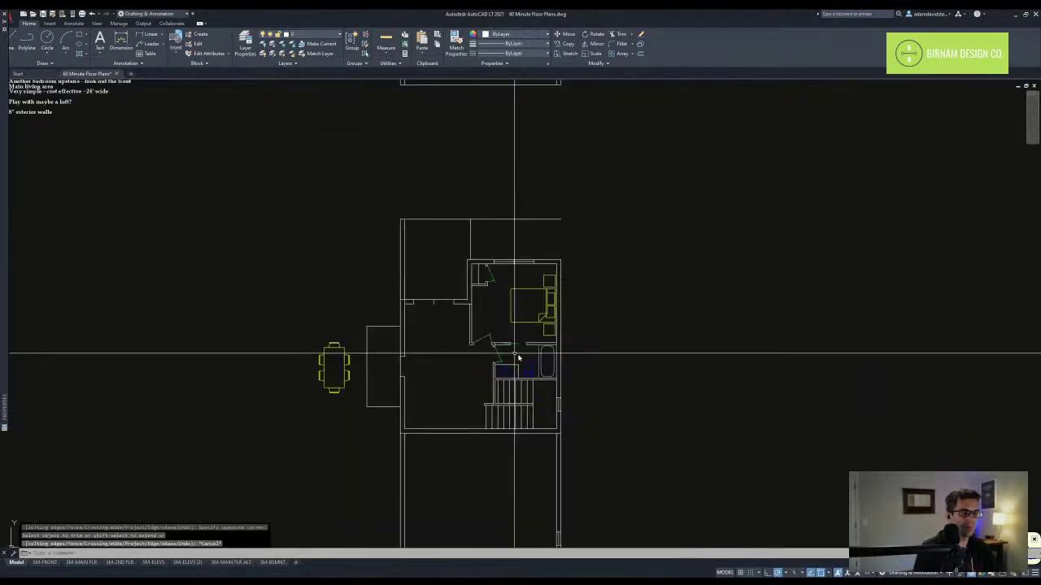
pyautogui.moveTo(493, 298); pyautogui.dragTo(465, 525, button='middle')
pyautogui.moveTo(499, 235)
pyautogui.mouseDown(button='middle')
pyautogui.moveTo(511, 323)
pyautogui.moveTo(475, 429)
pyautogui.mouseUp(button='middle')
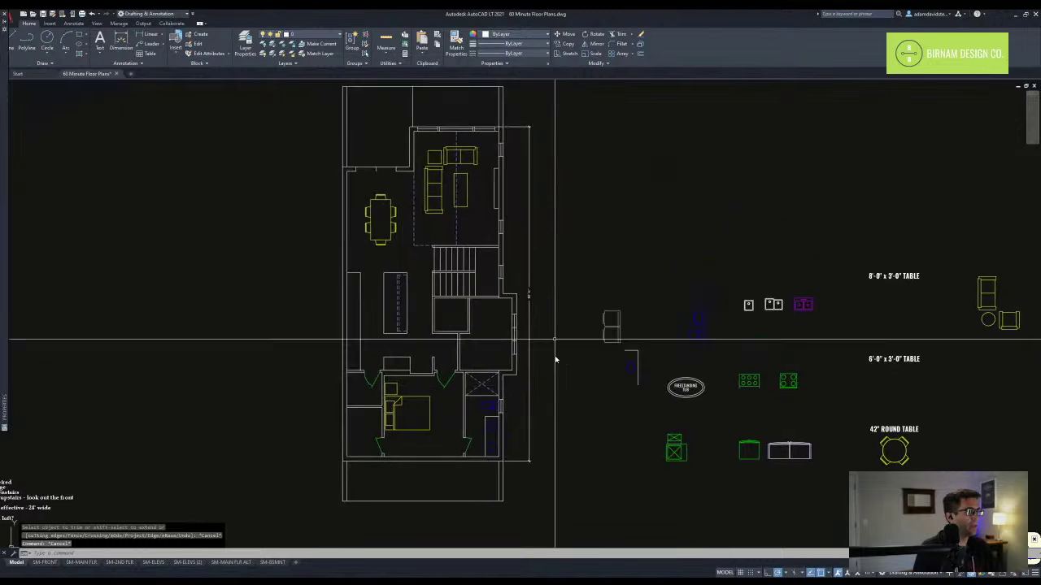
pyautogui.moveTo(555, 341); pyautogui.dragTo(700, 532, button='middle')
pyautogui.moveTo(592, 265); pyautogui.dragTo(736, 535, button='middle')
pyautogui.moveTo(605, 204); pyautogui.dragTo(553, 344, button='middle')
pyautogui.scroll(-7, 972, 391)
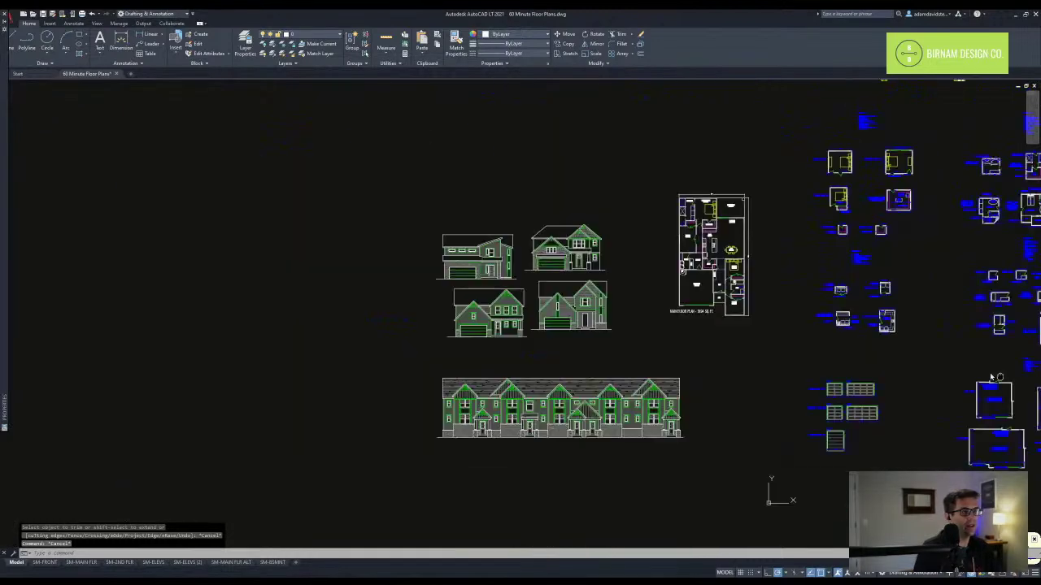
pyautogui.scroll(8, 667, 214)
pyautogui.moveTo(687, 215); pyautogui.dragTo(301, 227, button='middle')
pyautogui.scroll(-2, 366, 260)
pyautogui.scroll(4, 418, 281)
pyautogui.write('ma')
pyautogui.press('Return')
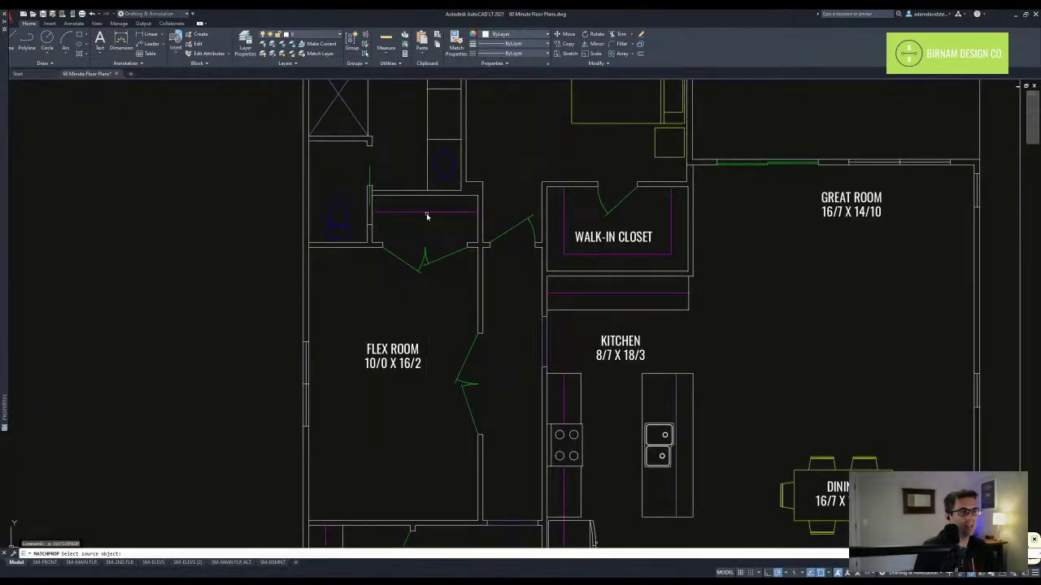
pyautogui.click(427, 215)
pyautogui.click(426, 213)
pyautogui.scroll(-10, 625, 277)
pyautogui.moveTo(624, 276); pyautogui.dragTo(687, 99, button='middle')
pyautogui.moveTo(597, 339); pyautogui.dragTo(444, 119, button='middle')
pyautogui.scroll(8, 703, 371)
pyautogui.moveTo(703, 371); pyautogui.dragTo(369, 146, button='middle')
pyautogui.scroll(6, 397, 233)
pyautogui.moveTo(407, 213); pyautogui.dragTo(409, 488, button='middle')
pyautogui.click(399, 240)
pyautogui.click(370, 217)
pyautogui.press('Escape')
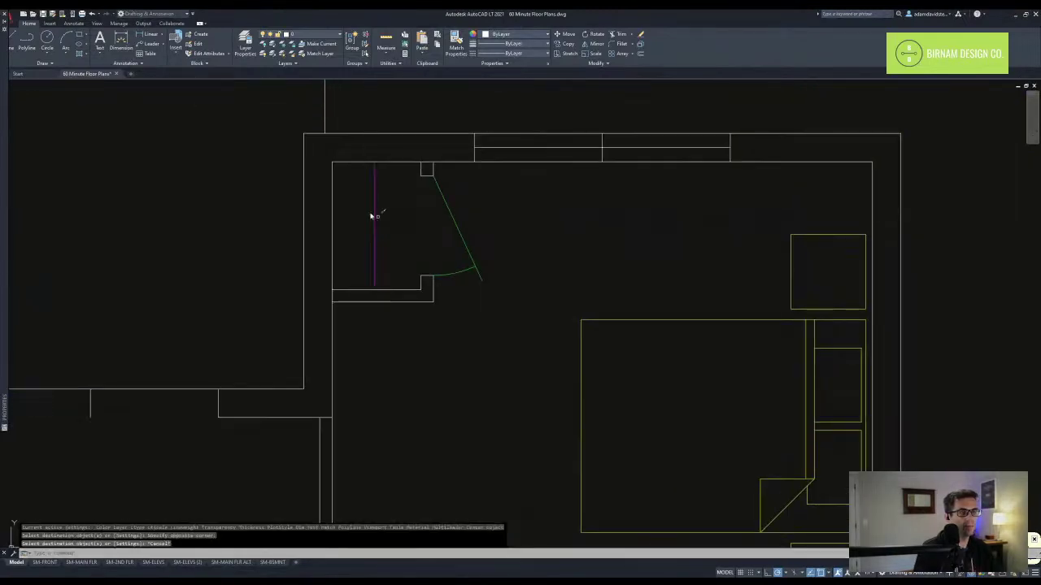
pyautogui.scroll(-2, 488, 167)
pyautogui.moveTo(502, 421); pyautogui.dragTo(525, 285, button='middle')
pyautogui.press('Escape')
pyautogui.scroll(-2, 520, 325)
pyautogui.moveTo(469, 427); pyautogui.dragTo(529, 337, button='middle')
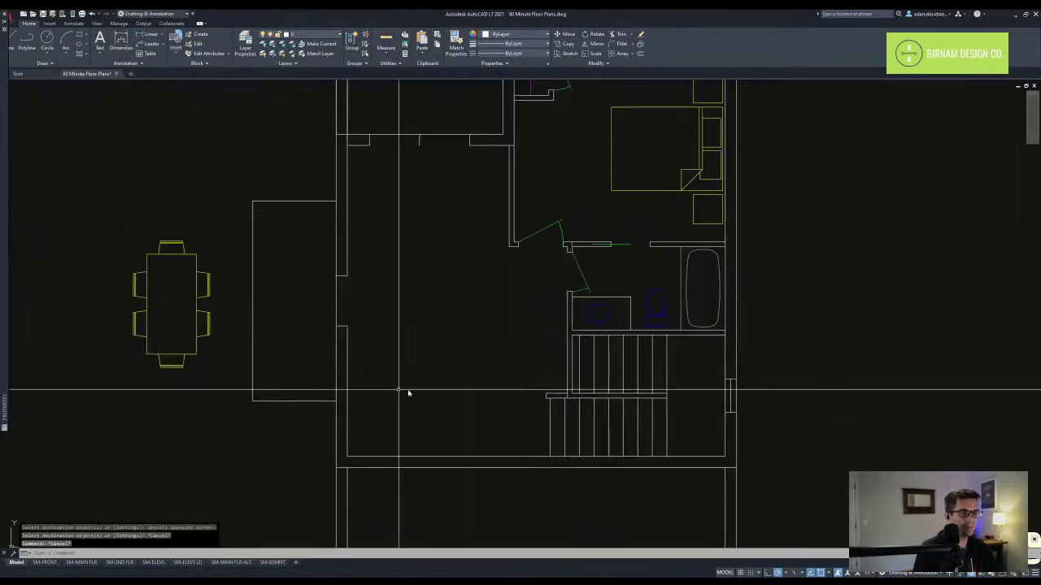
pyautogui.moveTo(408, 393); pyautogui.dragTo(418, 372, button='middle')
pyautogui.scroll(-2, 456, 353)
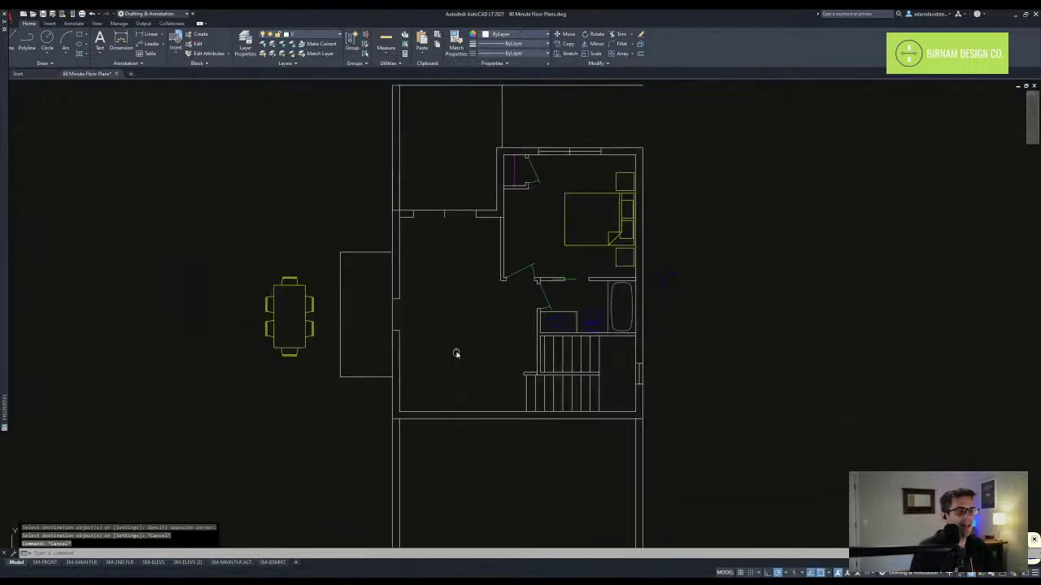
pyautogui.press('Escape')
pyautogui.press('Escape')
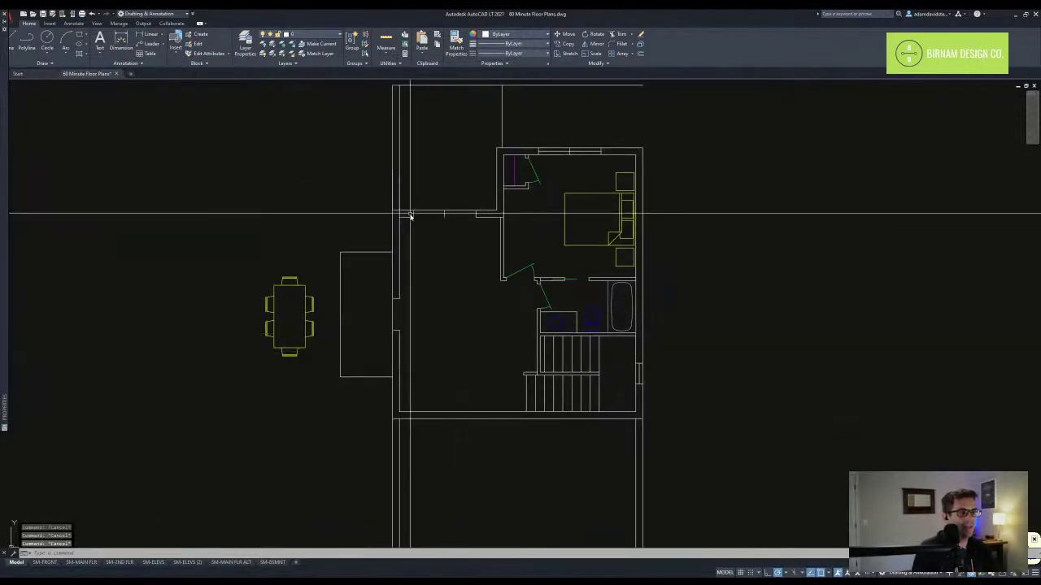
pyautogui.click(409, 216)
pyautogui.press('Escape')
pyautogui.moveTo(372, 222); pyautogui.dragTo(376, 292, button='middle')
pyautogui.click(376, 292)
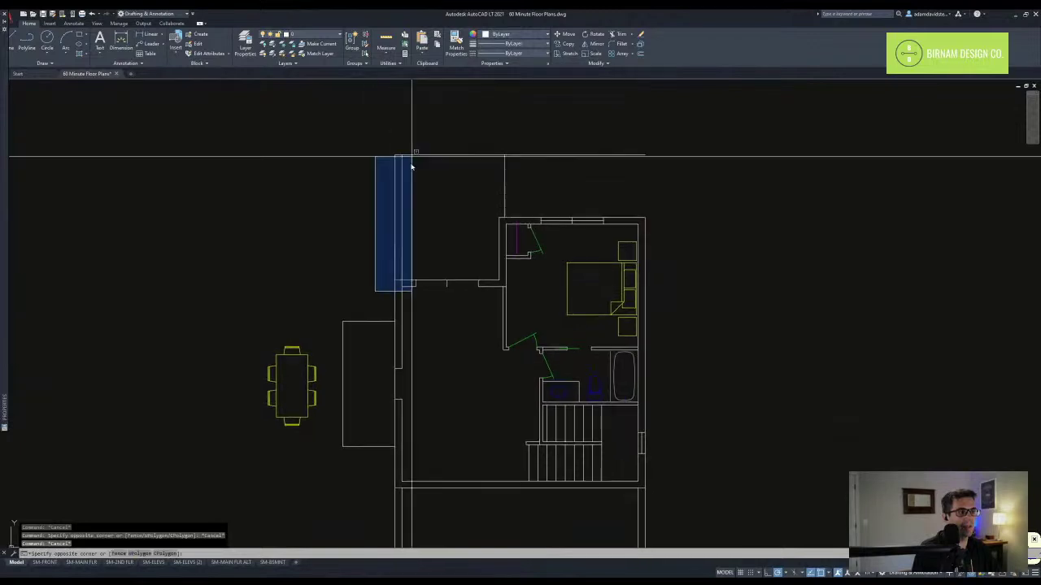
pyautogui.click(413, 151)
pyautogui.press('Escape')
pyautogui.press('Escape')
# - Trim the inner face line of the side exterior wall where it crosses the thickness of the living area's upper wall
pyautogui.scroll(6, 410, 294)
pyautogui.write('tr')
pyautogui.press('space')
pyautogui.click(399, 287)
pyautogui.click(390, 258)
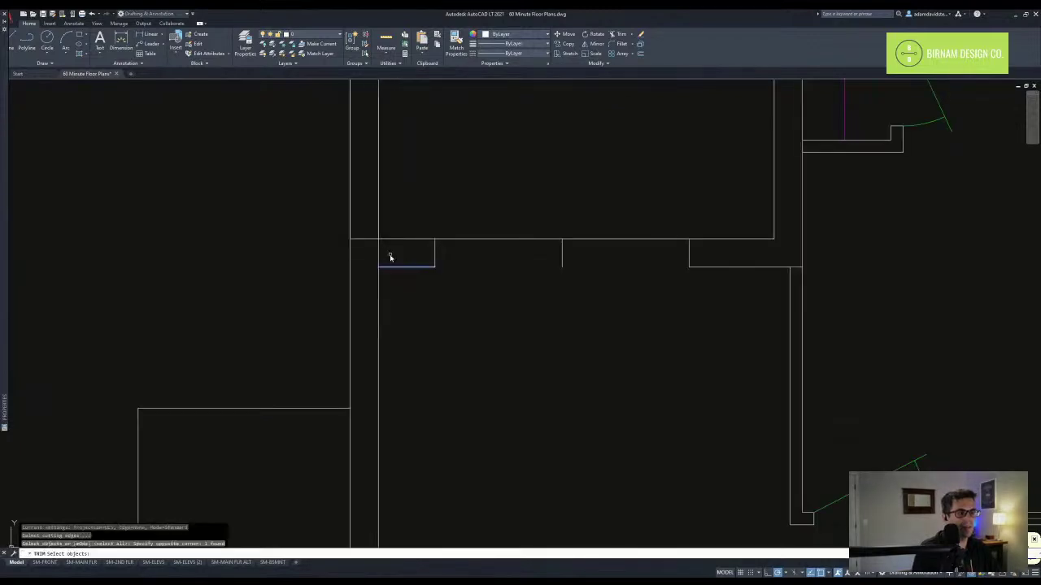
pyautogui.click(372, 263)
pyautogui.press('Escape')
pyautogui.click(376, 302)
pyautogui.press('Escape')
pyautogui.press('Escape')
pyautogui.scroll(2, 407, 248)
pyautogui.moveTo(408, 248); pyautogui.dragTo(417, 322, button='middle')
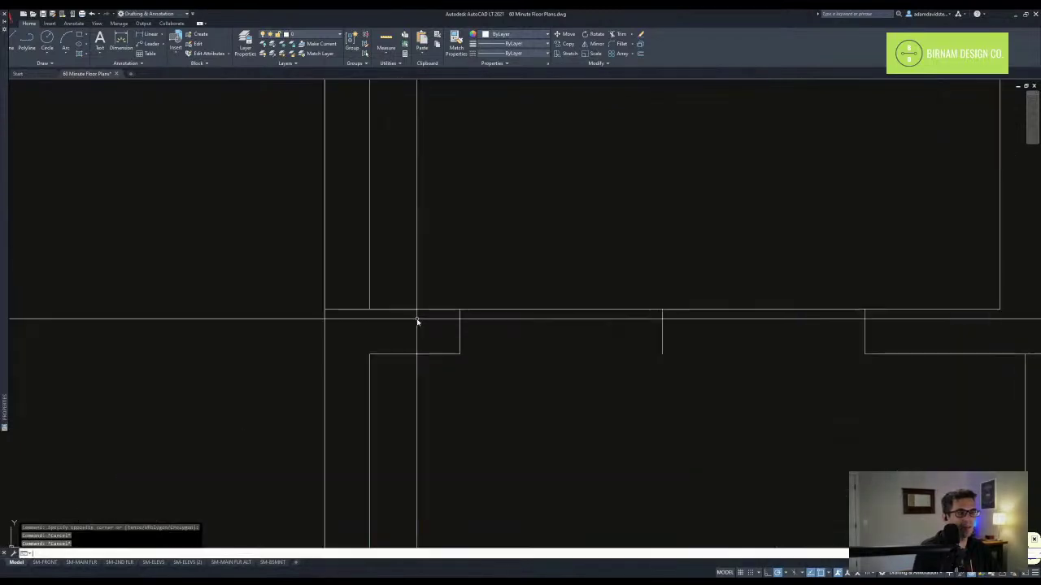
# - Try to trim the side exterior wall lines against the outer face of the living area's upper wall
pyautogui.write('tr')
pyautogui.click(421, 326)
pyautogui.click(409, 298)
pyautogui.press('space')
pyautogui.click(454, 265)
pyautogui.click(256, 232)
pyautogui.press('Escape')
pyautogui.press('Escape')
# - Move the dining table with its chairs into the open living area beside the bedroom
pyautogui.scroll(-8, 506, 418)
pyautogui.moveTo(507, 418); pyautogui.dragTo(472, 267, button='middle')
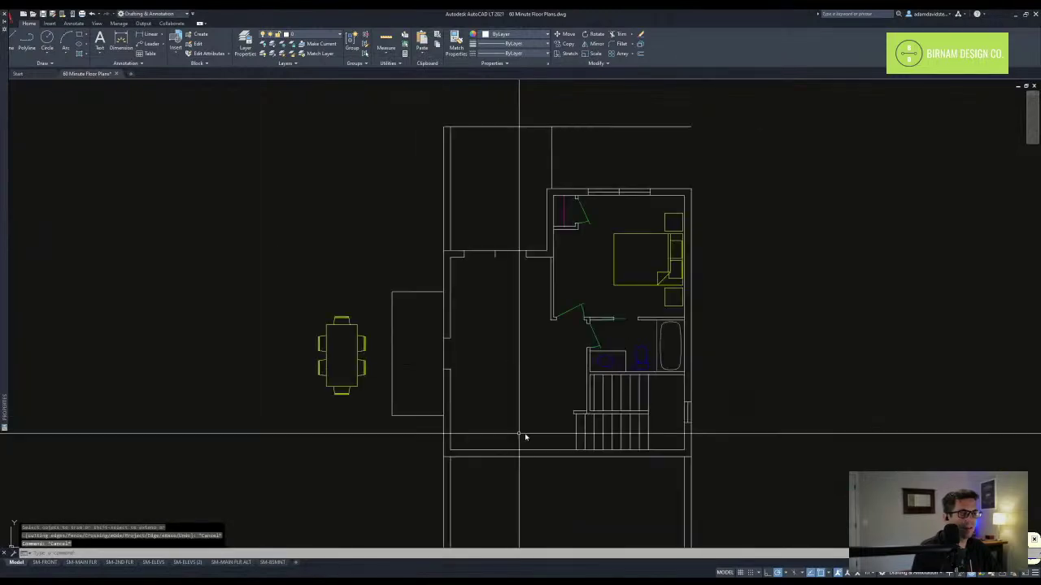
pyautogui.click(376, 419)
pyautogui.click(319, 360)
pyautogui.write('m')
pyautogui.press('space')
pyautogui.click(320, 362)
pyautogui.click(483, 324)
pyautogui.press('Escape')
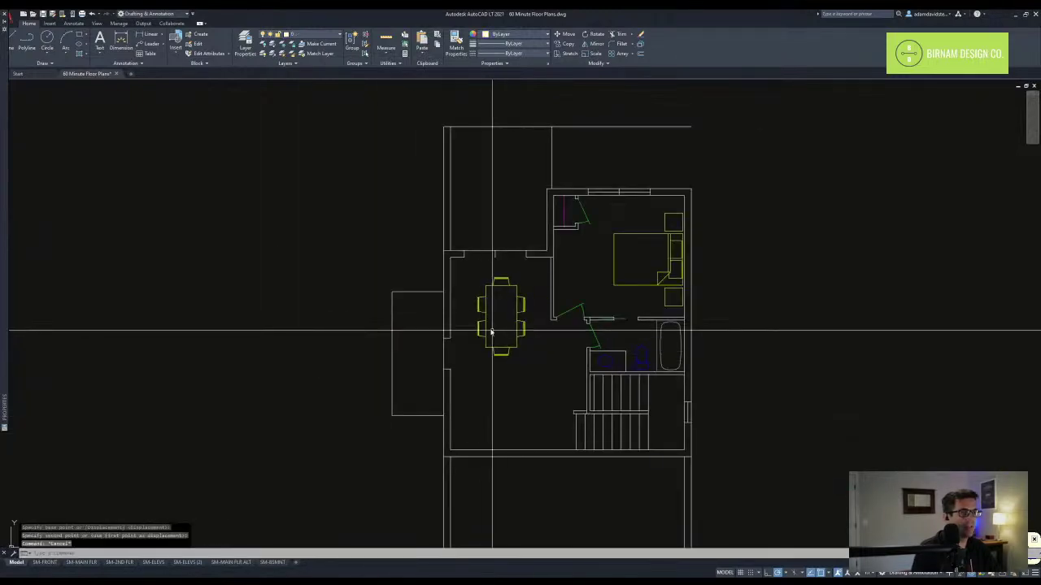
# - Move the dining table with its chairs back out of the plan, beyond the side porch outline
pyautogui.moveTo(490, 331); pyautogui.dragTo(366, 348, button='middle')
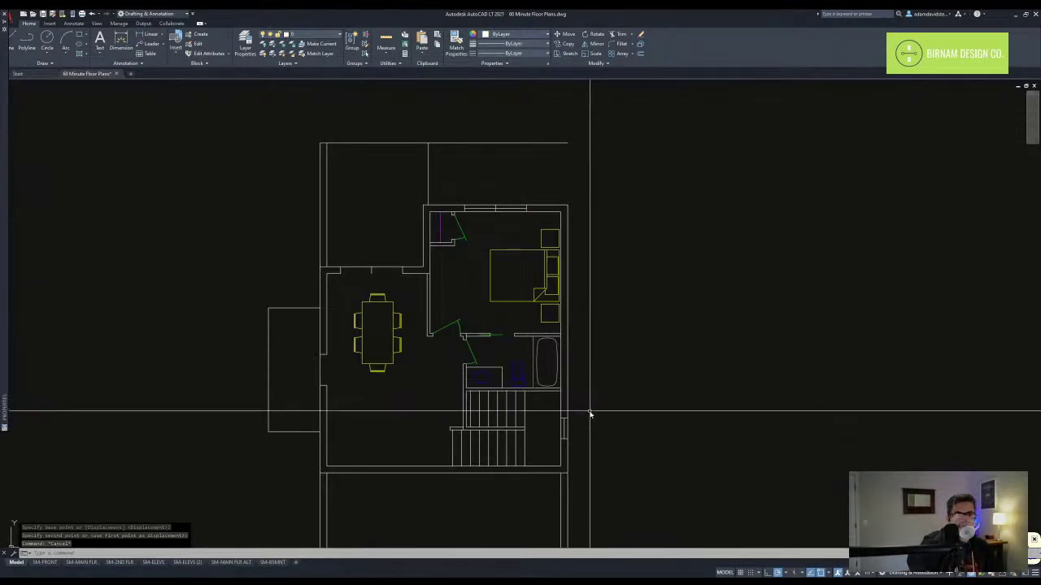
pyautogui.moveTo(455, 422); pyautogui.dragTo(448, 402, button='middle')
pyautogui.press('Escape')
pyautogui.moveTo(410, 444); pyautogui.dragTo(453, 371, button='middle')
pyautogui.press('Escape')
pyautogui.click(400, 326)
pyautogui.click(375, 278)
pyautogui.write('v')
pyautogui.press('space')
pyautogui.click(391, 288)
pyautogui.click(221, 312)
pyautogui.press('Escape')
pyautogui.press('Escape')
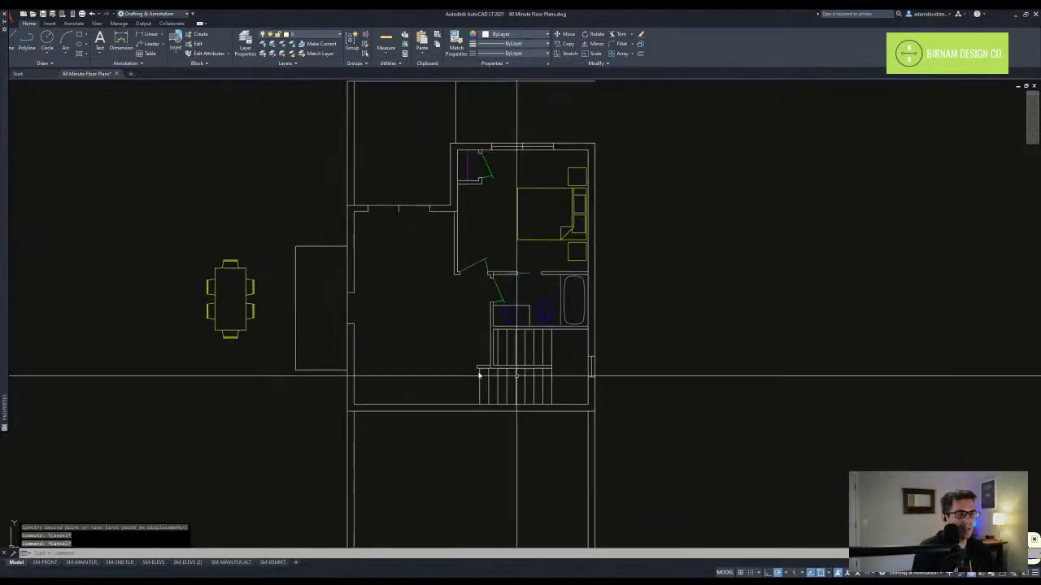
# - Stretch the side porch outline together with its door opening 6 inches down the exterior wall
pyautogui.write('s')
pyautogui.press('space')
pyautogui.click(383, 395)
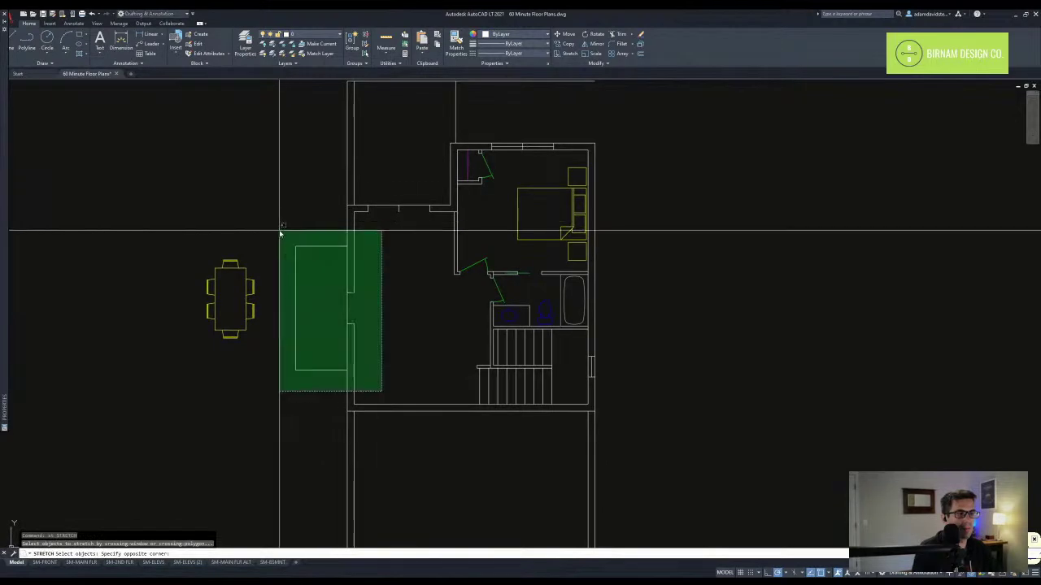
pyautogui.click(281, 233)
pyautogui.press('space')
pyautogui.click(276, 284)
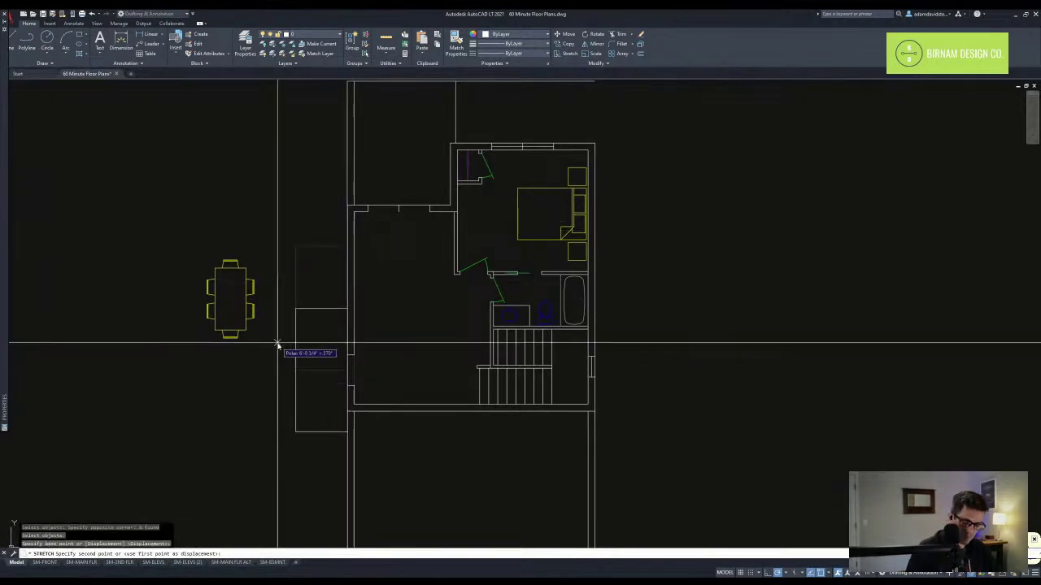
pyautogui.write('6')
pyautogui.press('Return')
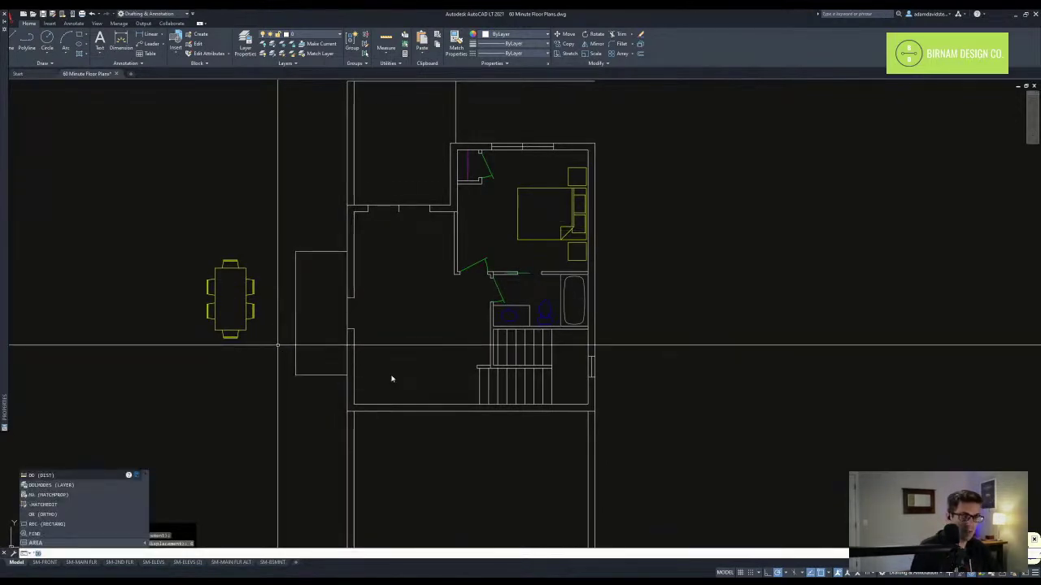
# - Measure the distance from the porch outline's upper corner at the wall to the corner of the living area's upper wall
pyautogui.press('Escape')
pyautogui.press('Escape')
pyautogui.press('Return')
pyautogui.click(371, 387)
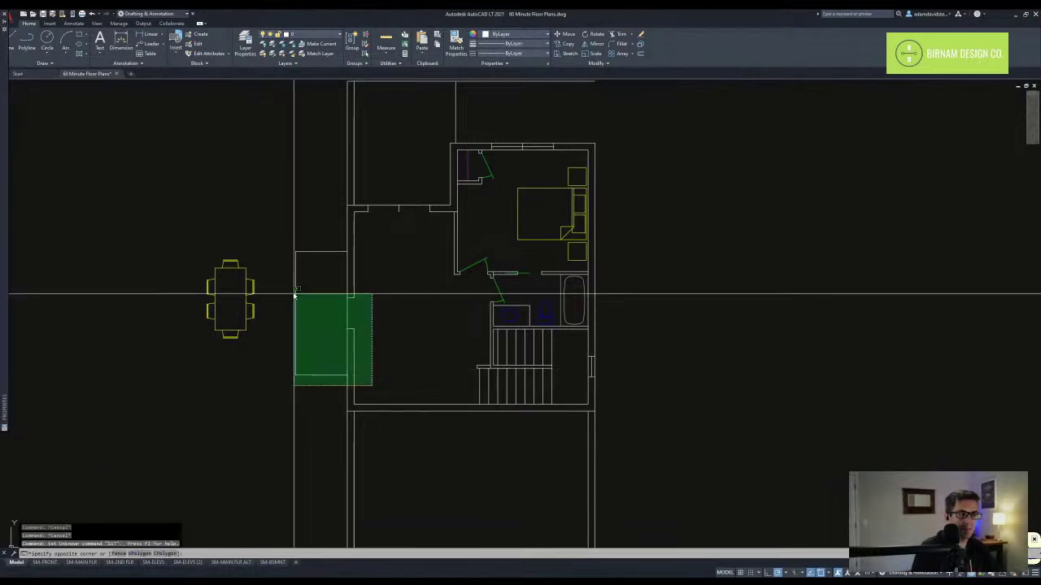
pyautogui.press('Escape')
pyautogui.press('Escape')
pyautogui.write('dd')
pyautogui.press('Return')
pyautogui.click(347, 252)
pyautogui.press('Escape')
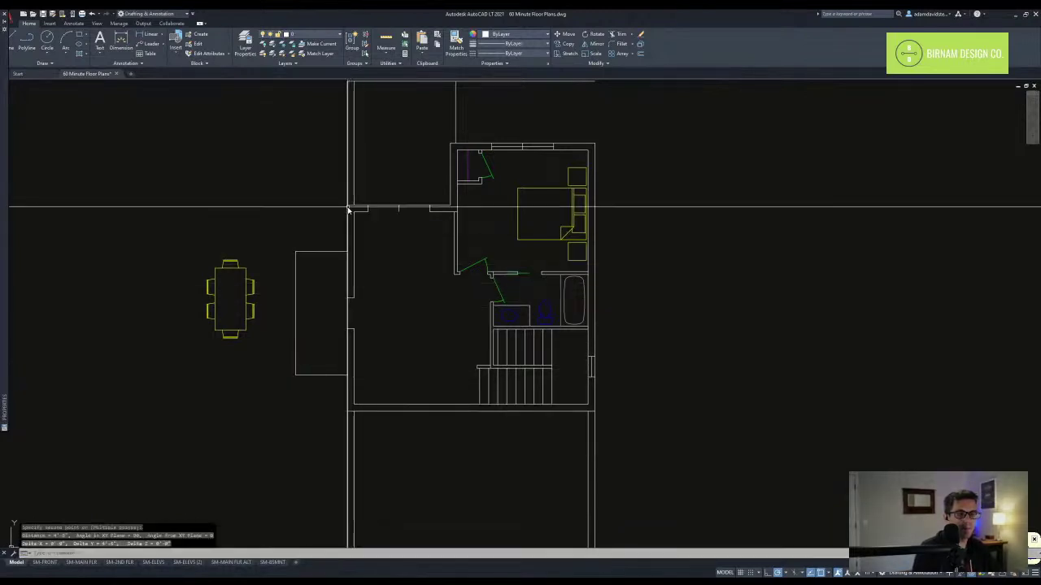
# - Stretch the side porch outline and door opening further down the exterior wall, toward the living area's lower wall
pyautogui.write('st')
pyautogui.press('Return')
pyautogui.click(284, 228)
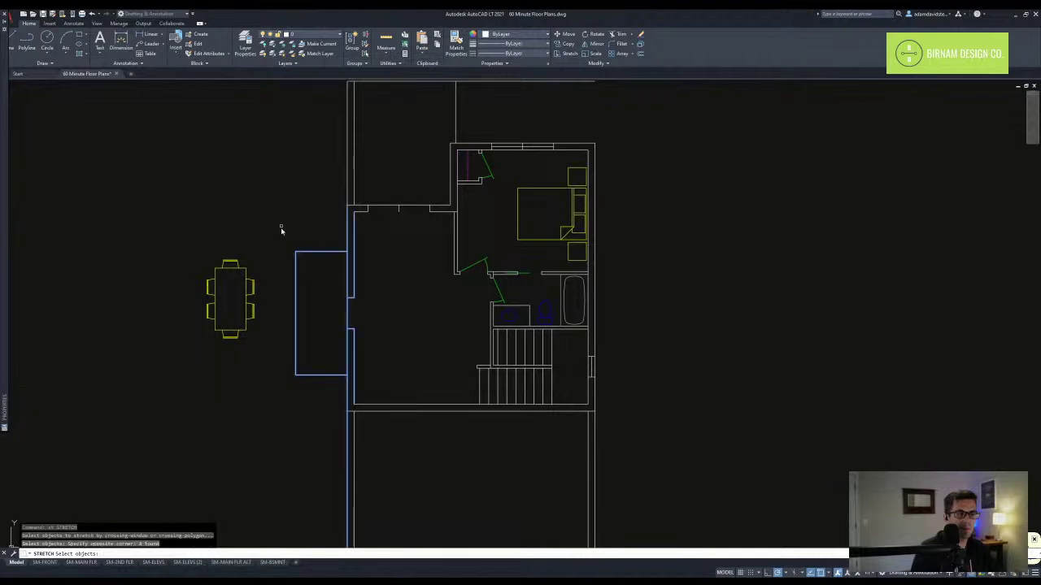
pyautogui.press('Return')
pyautogui.click(285, 216)
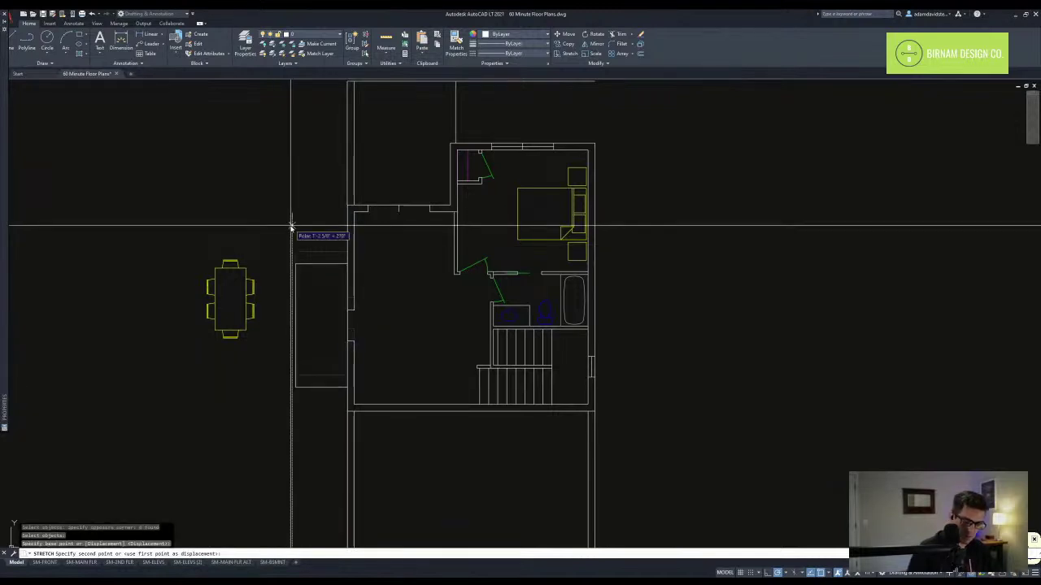
pyautogui.click(291, 227)
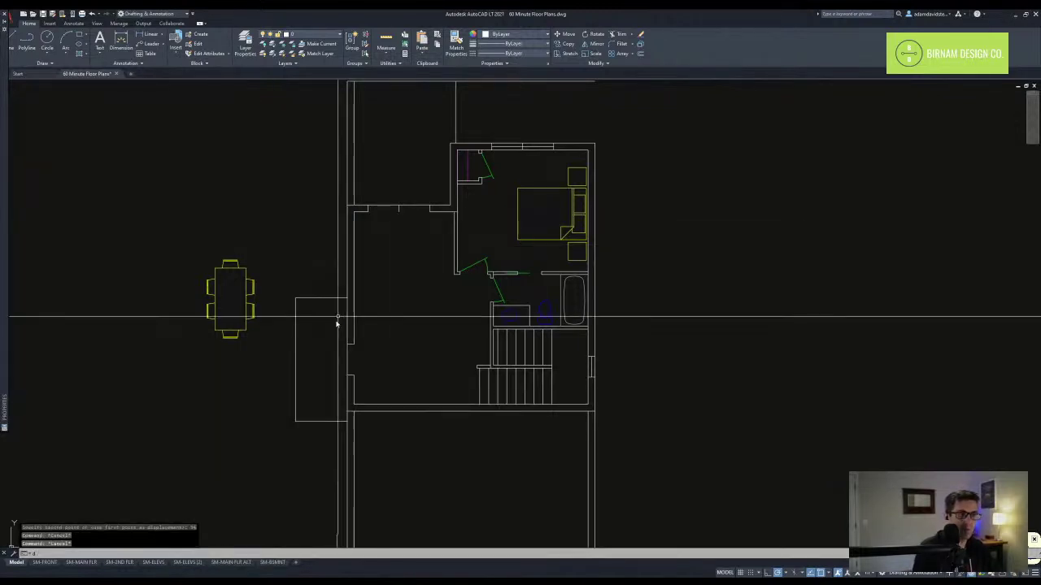
# - Re-measure the distance between the shifted porch outline and the outer corner of the living area's upper wall
pyautogui.write('dd')
pyautogui.press('Return')
pyautogui.click(347, 299)
pyautogui.click(344, 202)
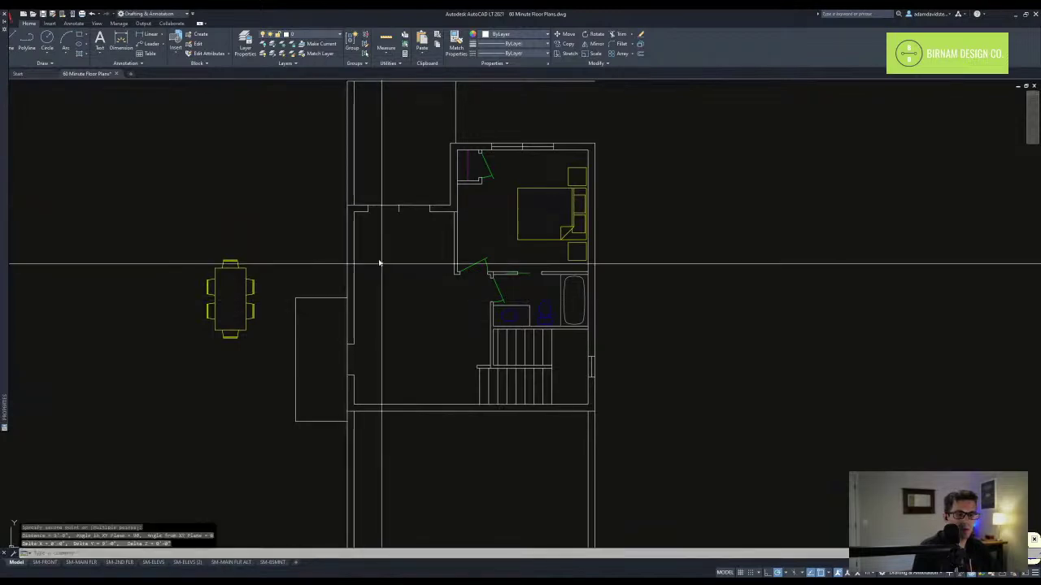
pyautogui.press('Escape')
# - Move the porch outline, both door jamb lines and the short wall segment below the opening down by 12 inches
pyautogui.click(330, 439)
pyautogui.press('Escape')
pyautogui.press('Escape')
pyautogui.click(273, 435)
pyautogui.click(412, 268)
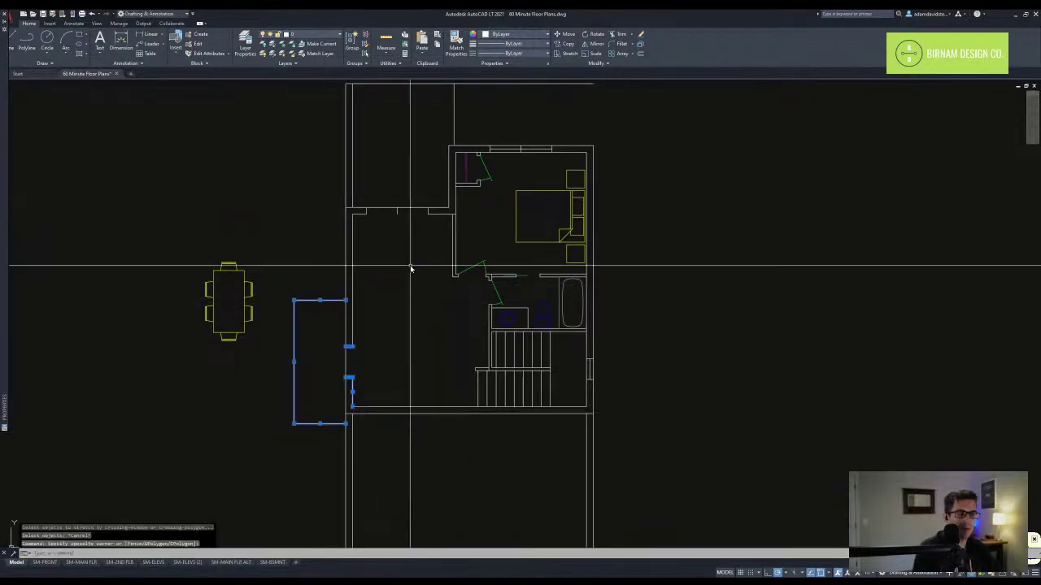
pyautogui.write('v')
pyautogui.press('Return')
pyautogui.press('Escape')
pyautogui.press('Escape')
pyautogui.click(279, 434)
pyautogui.click(360, 303)
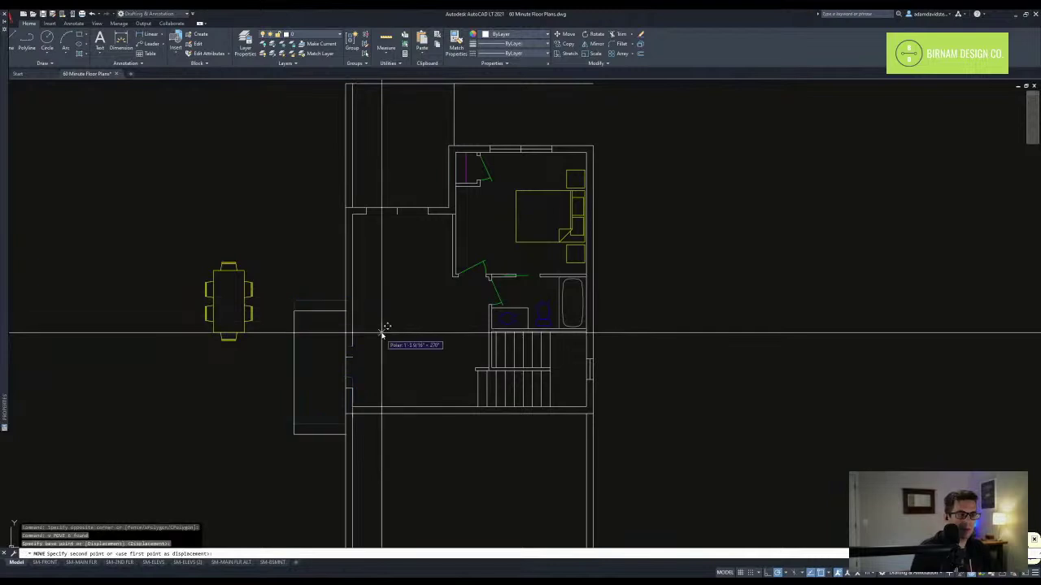
pyautogui.write('12')
pyautogui.press('Return')
pyautogui.press('Escape')
pyautogui.press('Escape')
# - Extend the side wall's inner face line down to the upper jamb of the door opening
pyautogui.scroll(4, 354, 377)
pyautogui.write('ex')
pyautogui.press('Return')
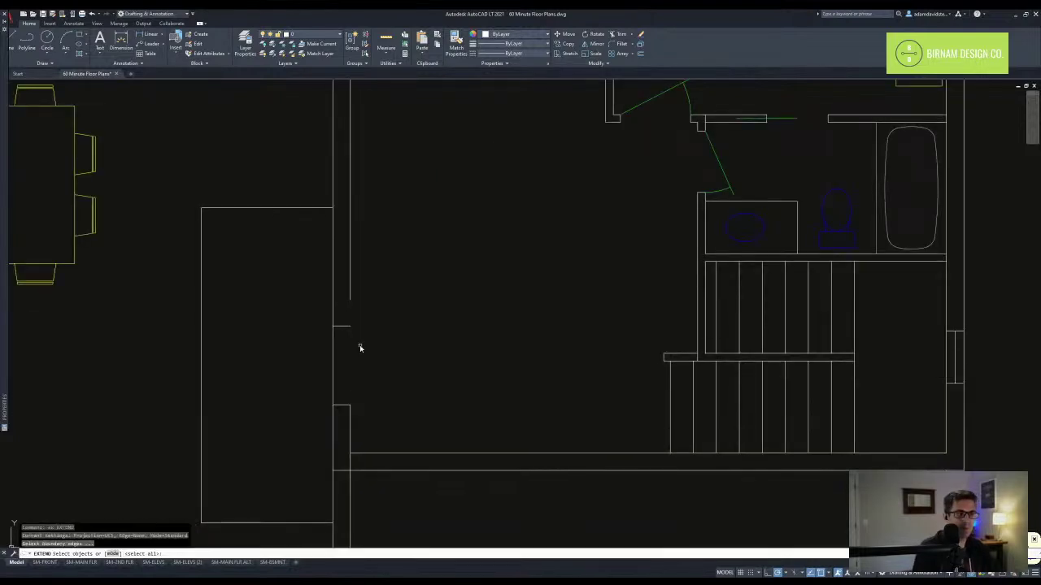
pyautogui.press('Escape')
pyautogui.press('Escape')
# - Trim the short inner wall segment's excess where it runs into the thickness of the living area's lower wall
pyautogui.moveTo(379, 403); pyautogui.dragTo(362, 341, button='middle')
pyautogui.scroll(3, 351, 388)
pyautogui.write('tr')
pyautogui.press('Return')
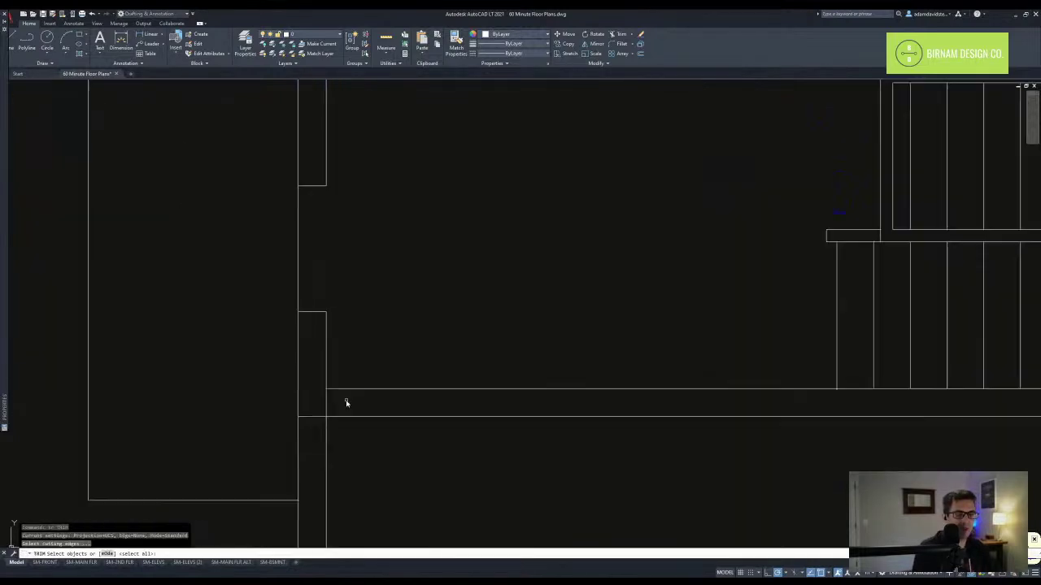
pyautogui.click(346, 400)
pyautogui.click(303, 371)
pyautogui.press('Return')
pyautogui.click(321, 397)
pyautogui.scroll(-6, 429, 360)
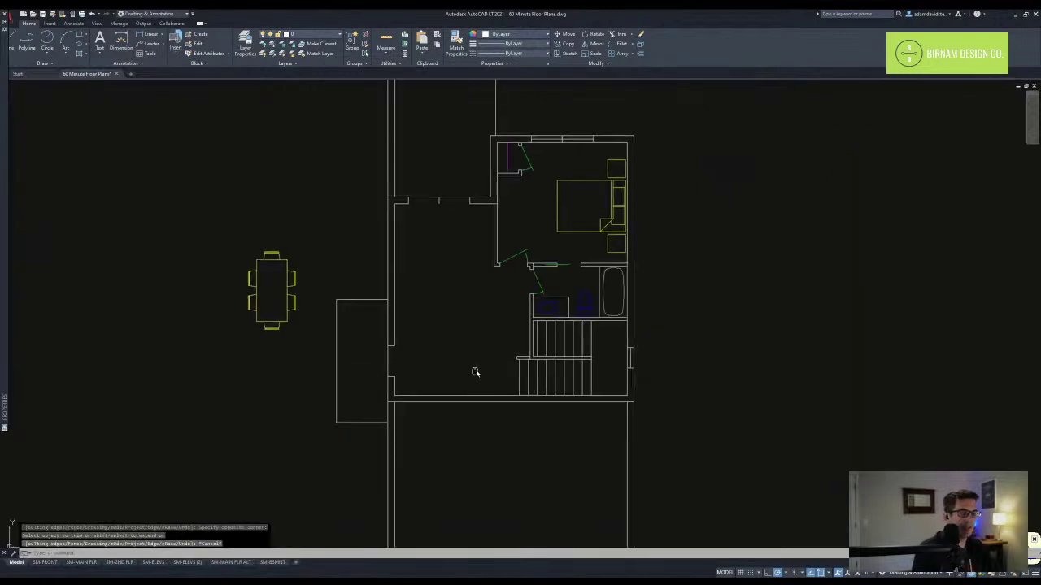
pyautogui.moveTo(476, 371); pyautogui.dragTo(430, 374, button='middle')
pyautogui.press('Escape')
pyautogui.press('Escape')
pyautogui.press('Escape')
pyautogui.scroll(2, 353, 372)
pyautogui.write('c')
pyautogui.press('Return')
pyautogui.click(345, 383)
pyautogui.press('Escape')
pyautogui.press('Escape')
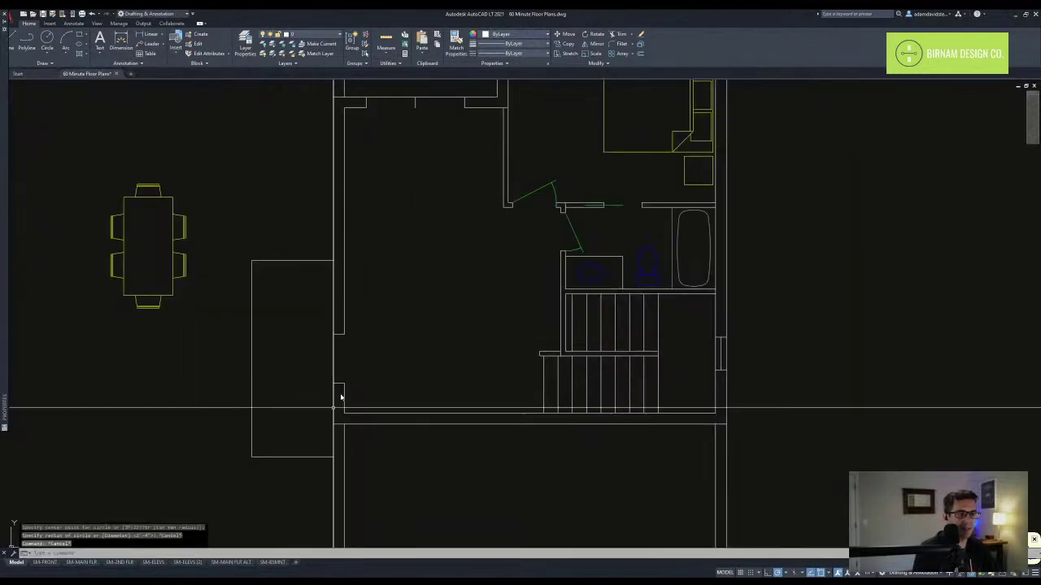
# - Stretch the side wall's door opening, with both of its jambs, 24 inches upward
pyautogui.write('st')
pyautogui.press('Return')
pyautogui.click(385, 401)
pyautogui.click(293, 332)
pyautogui.press('Return')
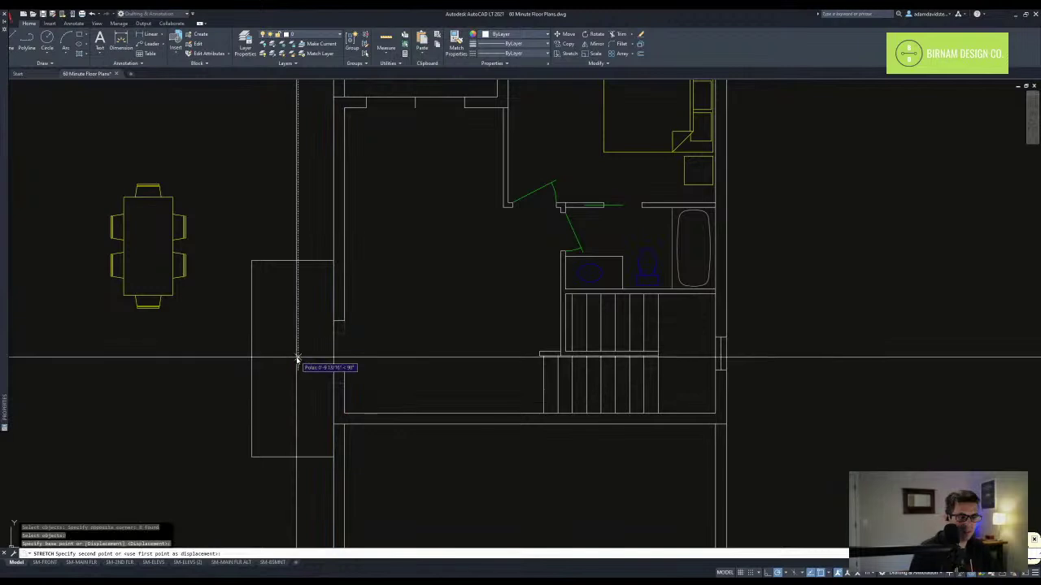
pyautogui.write('24')
pyautogui.press('Return')
# - Move the side porch outline up by 24 inches
pyautogui.click(299, 492)
pyautogui.click(230, 212)
pyautogui.write('m')
pyautogui.press('Return')
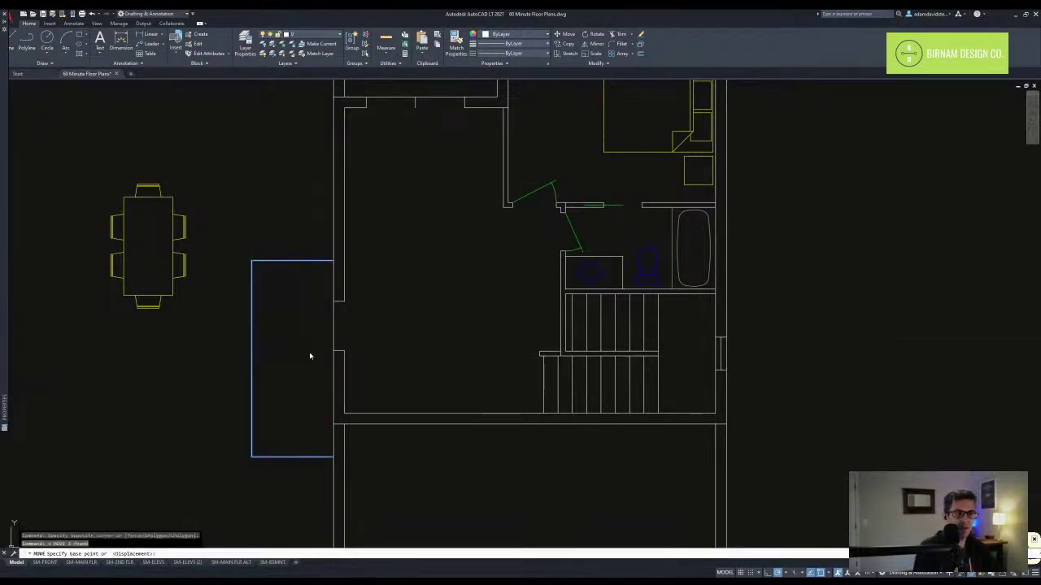
pyautogui.press('Escape')
pyautogui.press('Escape')
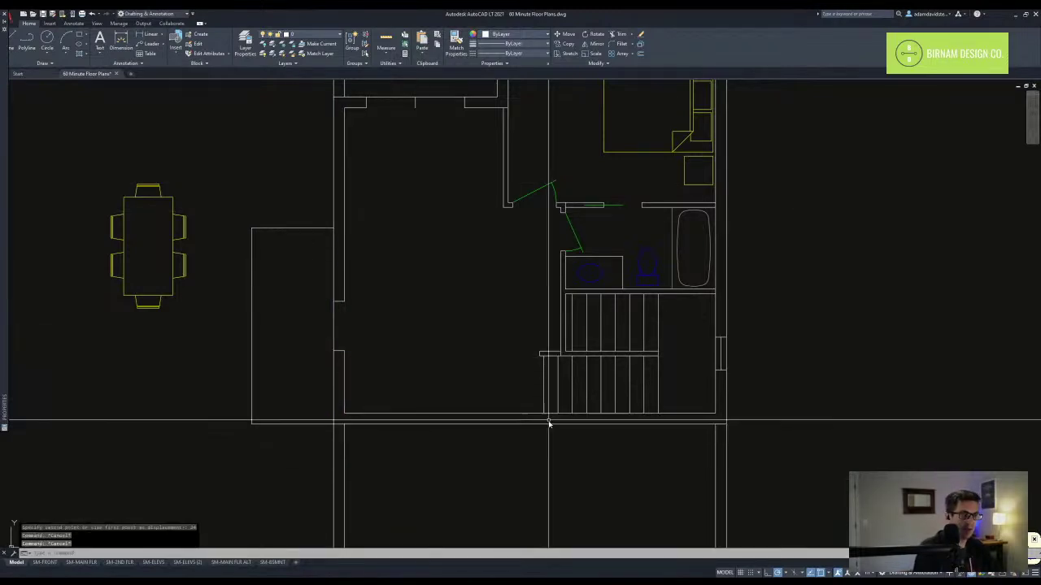
# - Offset the inner face line of the living area's lower wall 24 inches up into the room
pyautogui.moveTo(506, 429)
pyautogui.mouseDown(button='middle')
pyautogui.moveTo(496, 398)
pyautogui.moveTo(434, 377)
pyautogui.mouseUp(button='middle')
pyautogui.write('o')
pyautogui.press('Return')
pyautogui.write('24')
pyautogui.press('Return')
pyautogui.click(411, 345)
pyautogui.press('Escape')
# - Draw a vertical line from the lower corner of the bedroom wall down to the lower wall's inner face
pyautogui.scroll(-2, 491, 370)
pyautogui.moveTo(424, 260); pyautogui.dragTo(499, 314, button='middle')
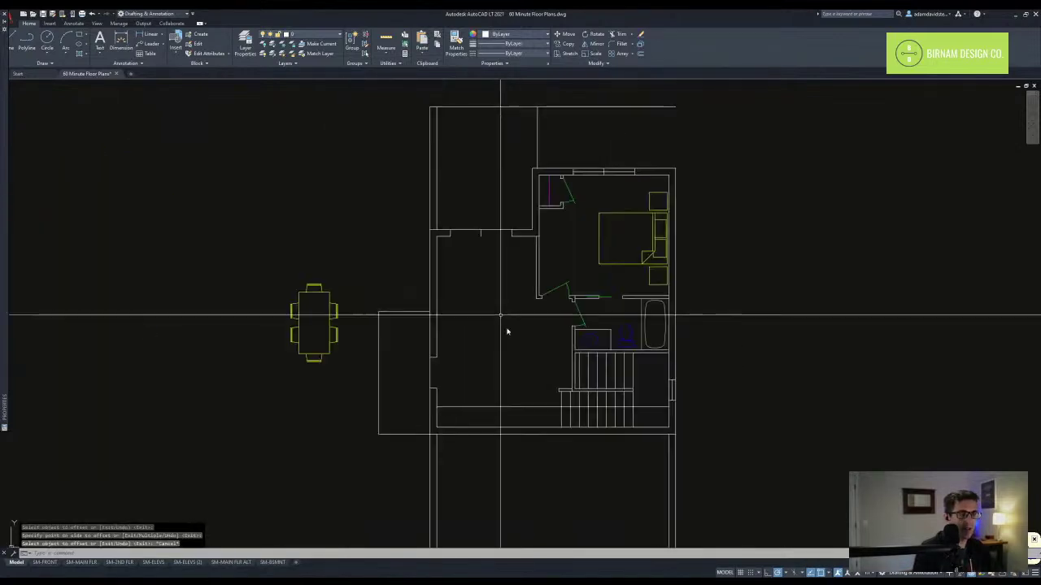
pyautogui.moveTo(478, 274); pyautogui.dragTo(428, 264, button='middle')
pyautogui.scroll(2, 465, 337)
pyautogui.write('l')
pyautogui.press('Return')
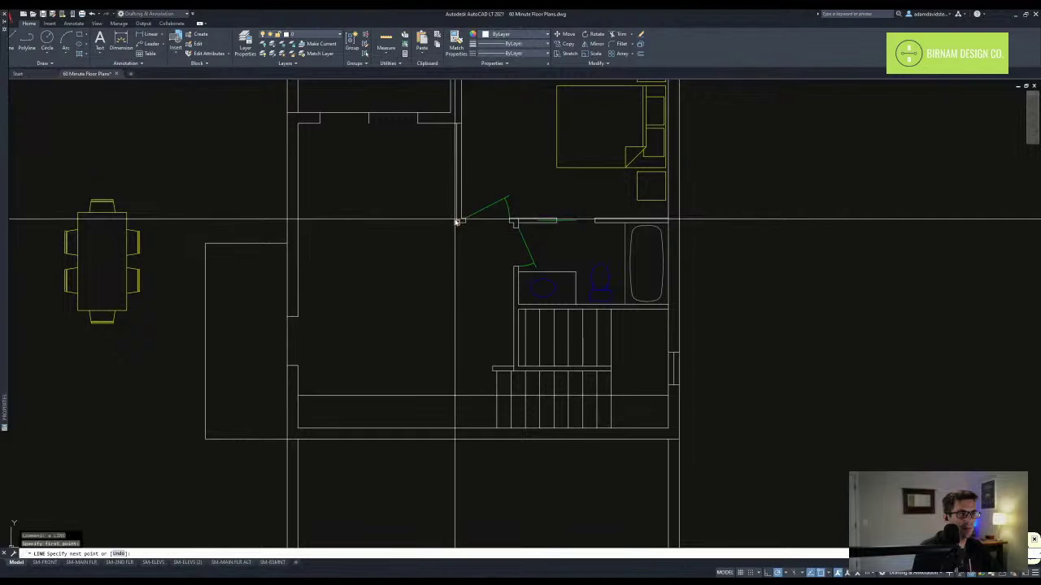
pyautogui.click(457, 428)
pyautogui.press('Escape')
# - Trim the offset line and the vertical line at their intersection to leave a closed counter outline along the lower wall
pyautogui.write('tr')
pyautogui.press('Return')
pyautogui.click(472, 397)
pyautogui.click(452, 385)
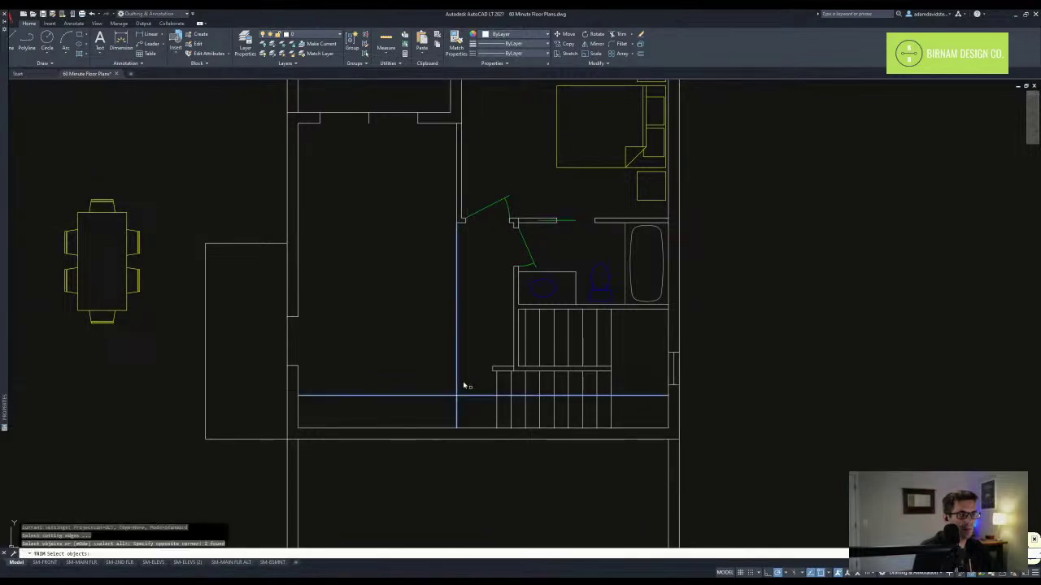
pyautogui.press('Return')
pyautogui.click(478, 401)
pyautogui.click(452, 367)
pyautogui.press('Escape')
pyautogui.press('Escape')
# - Stretch the counter's free end 36 inches toward the side wall to shorten it
pyautogui.press('Return')
pyautogui.click(466, 474)
pyautogui.click(449, 358)
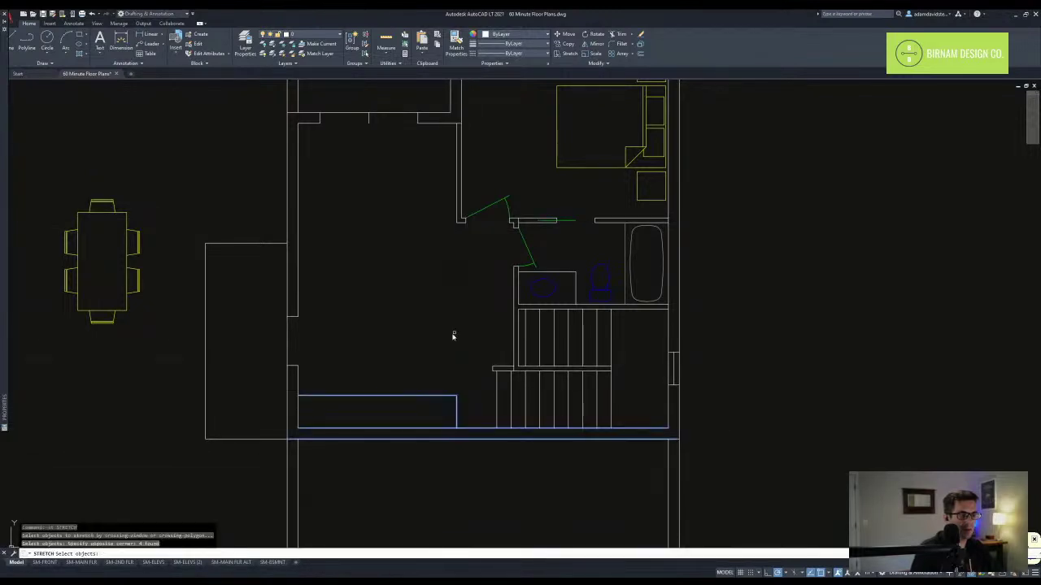
pyautogui.press('Return')
pyautogui.click(456, 329)
pyautogui.write('36')
pyautogui.press('Return')
pyautogui.press('Escape')
pyautogui.press('Escape')
pyautogui.moveTo(422, 437); pyautogui.dragTo(421, 404, button='middle')
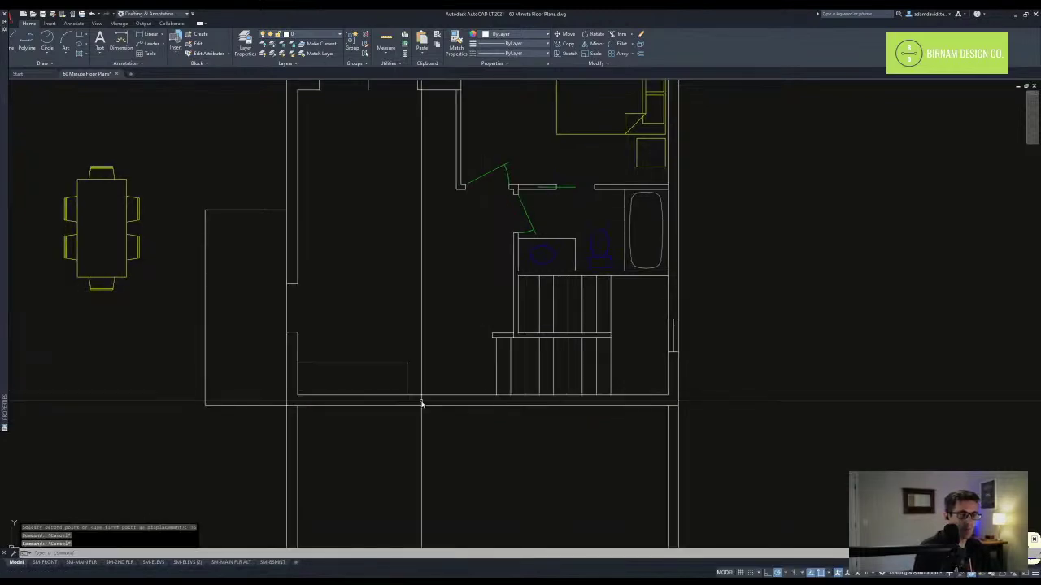
pyautogui.write('l')
pyautogui.press('Return')
pyautogui.click(408, 395)
pyautogui.press('Escape')
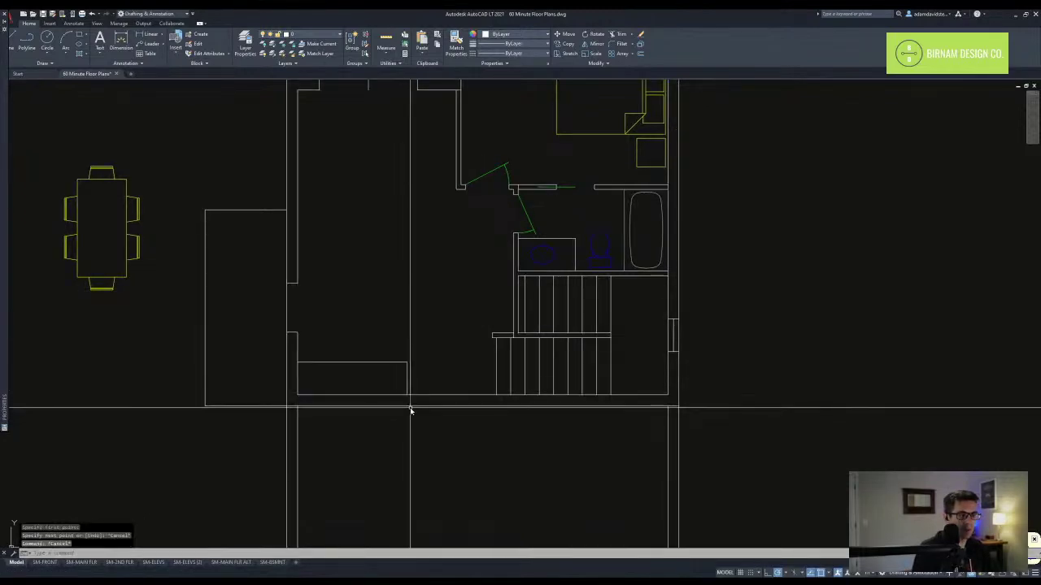
pyautogui.press('Return')
pyautogui.press('Escape')
pyautogui.click(392, 419)
pyautogui.press('Escape')
pyautogui.press('Escape')
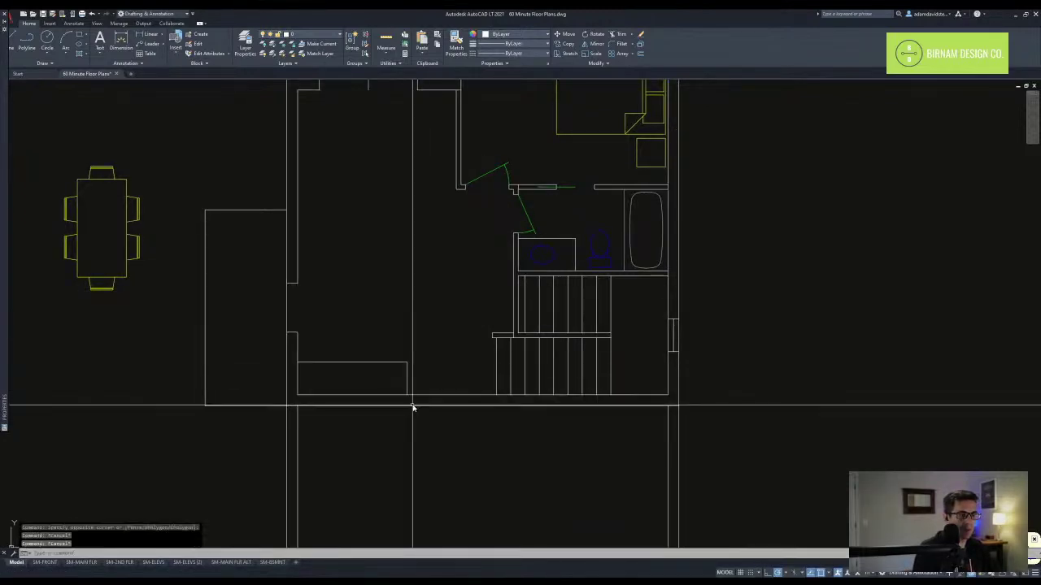
# - Draw a jamb line across the lower wall's thickness at the counter's end and shift it slightly toward the stairs
pyautogui.write('l')
pyautogui.press('Return')
pyautogui.click(407, 395)
pyautogui.click(407, 406)
pyautogui.press('Escape')
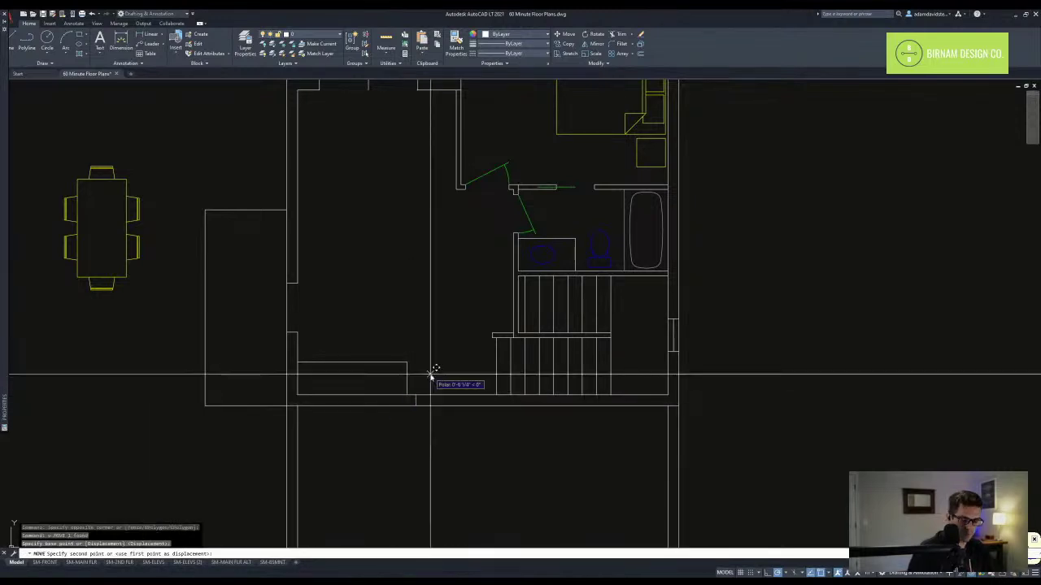
pyautogui.press('Escape')
pyautogui.press('Escape')
# - Copy the lower wall's jamb line 36 inches toward the stairs to mark the other side of the door opening
pyautogui.click(409, 426)
pyautogui.click(432, 377)
pyautogui.write('co')
pyautogui.press('Return')
pyautogui.click(432, 369)
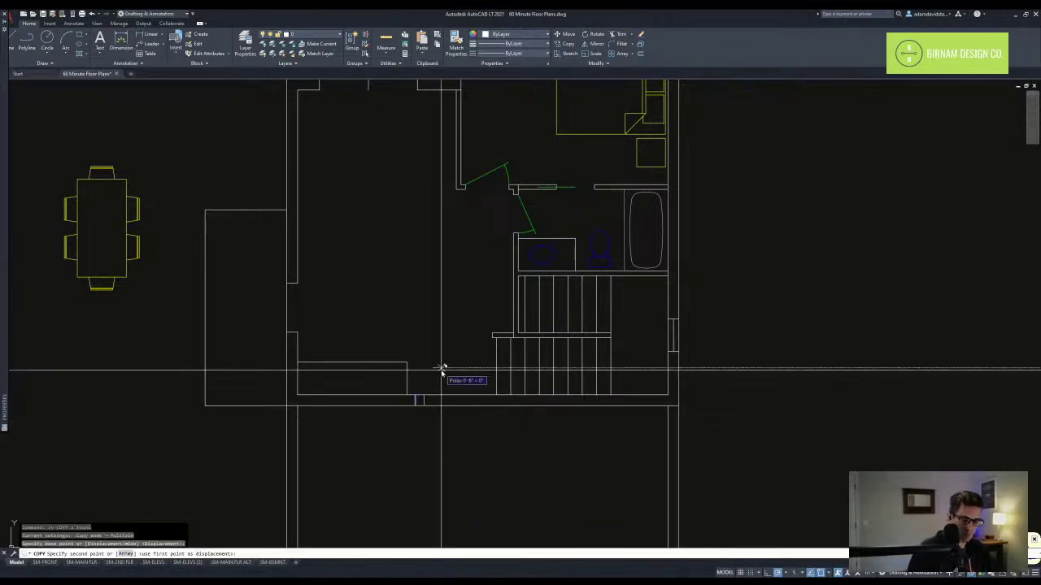
pyautogui.write('36')
pyautogui.press('Return')
pyautogui.press('Escape')
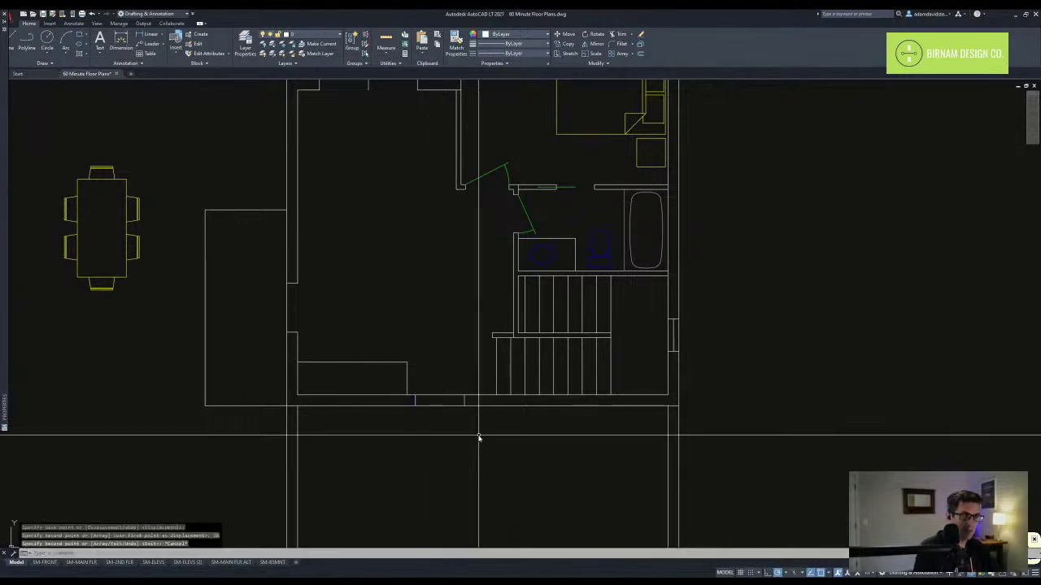
# - Trim the lower wall's inner face line between the two new door jambs
pyautogui.write('tr')
pyautogui.press('Return')
pyautogui.click(504, 421)
pyautogui.click(378, 364)
pyautogui.press('Return')
pyautogui.click(440, 396)
pyautogui.press('Escape')
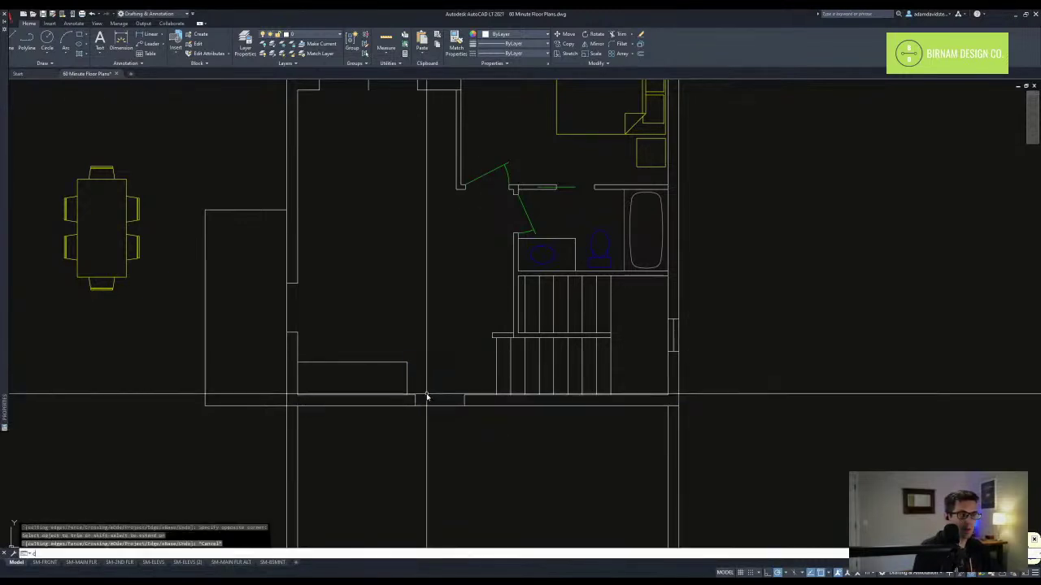
# - Draw a circle centred on the counter-side jamb's inner corner with the opening as radius, plus an angled door leaf line from that centre
pyautogui.write('c')
pyautogui.press('Return')
pyautogui.click(415, 395)
pyautogui.click(464, 396)
pyautogui.press('Escape')
pyautogui.write('l')
pyautogui.press('Return')
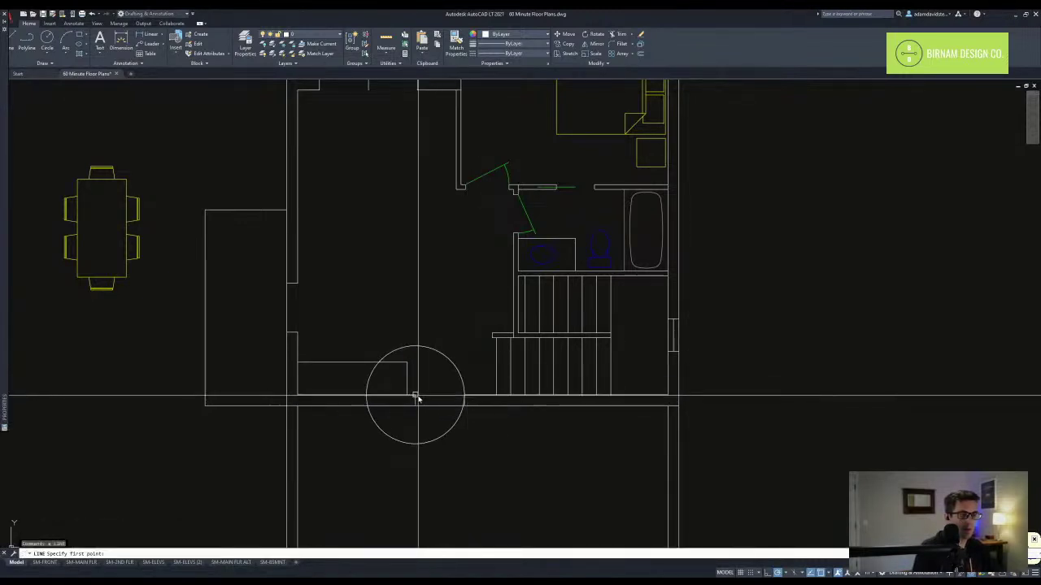
pyautogui.click(416, 396)
pyautogui.scroll(2, 472, 360)
pyautogui.click(455, 364)
pyautogui.press('Escape')
# - Trim the circle back to the door swing arc between the leaf line and the opposite jamb
pyautogui.write('t sour')
pyautogui.press('Return')
pyautogui.click(478, 423)
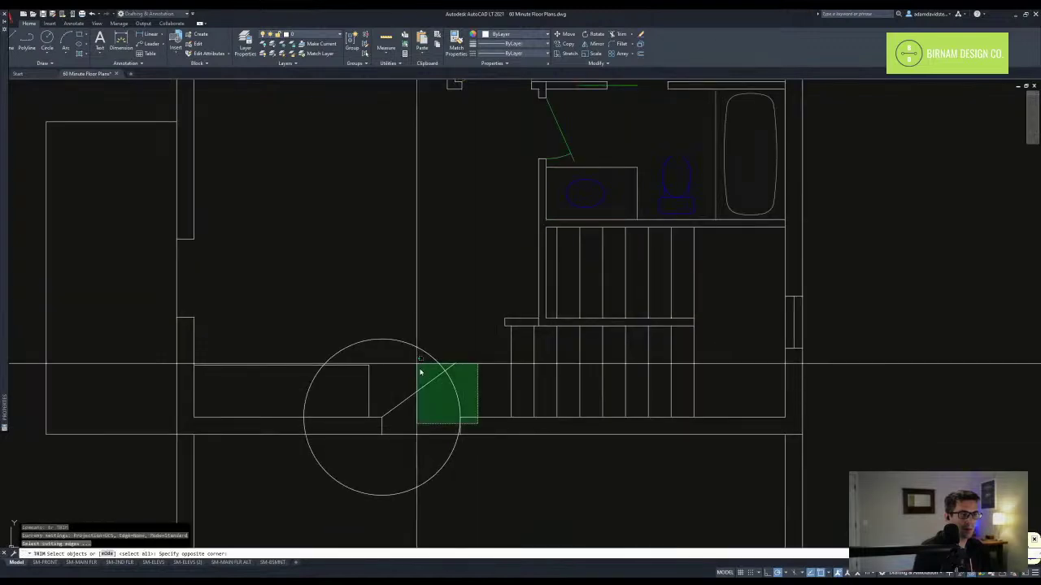
pyautogui.click(420, 361)
pyautogui.press('Return')
pyautogui.click(421, 360)
pyautogui.click(440, 344)
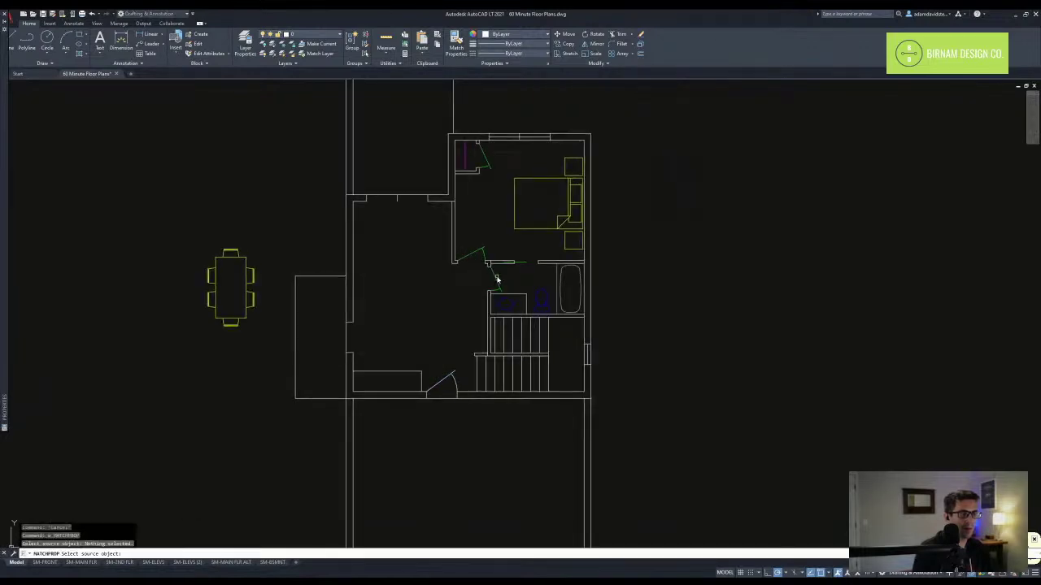
# - Match the new door's leaf and swing arc to the properties of the bathroom door
pyautogui.click(496, 279)
pyautogui.scroll(4, 463, 366)
pyautogui.click(462, 390)
pyautogui.click(357, 445)
pyautogui.press('Escape')
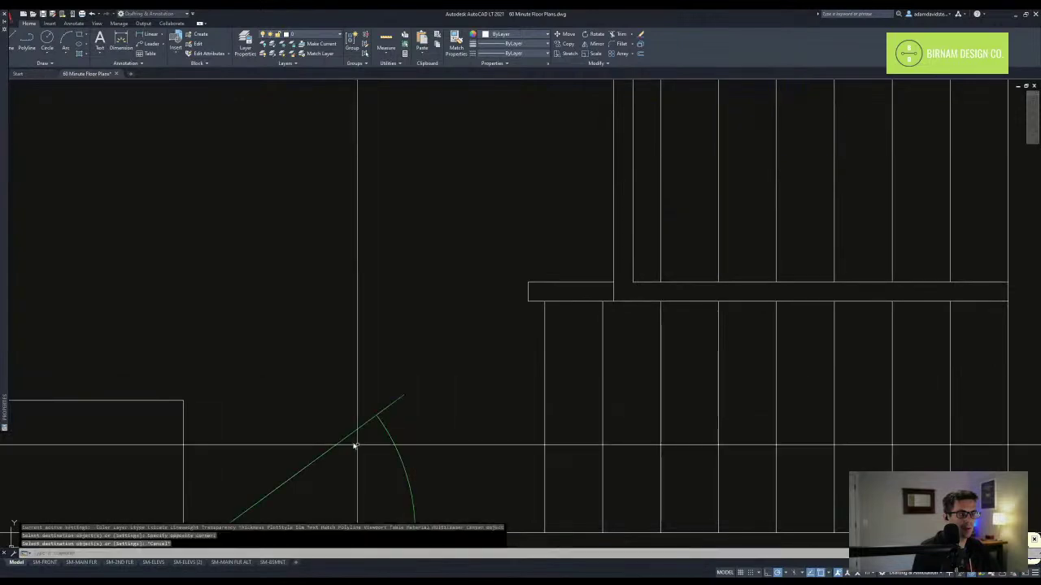
pyautogui.scroll(-4, 477, 396)
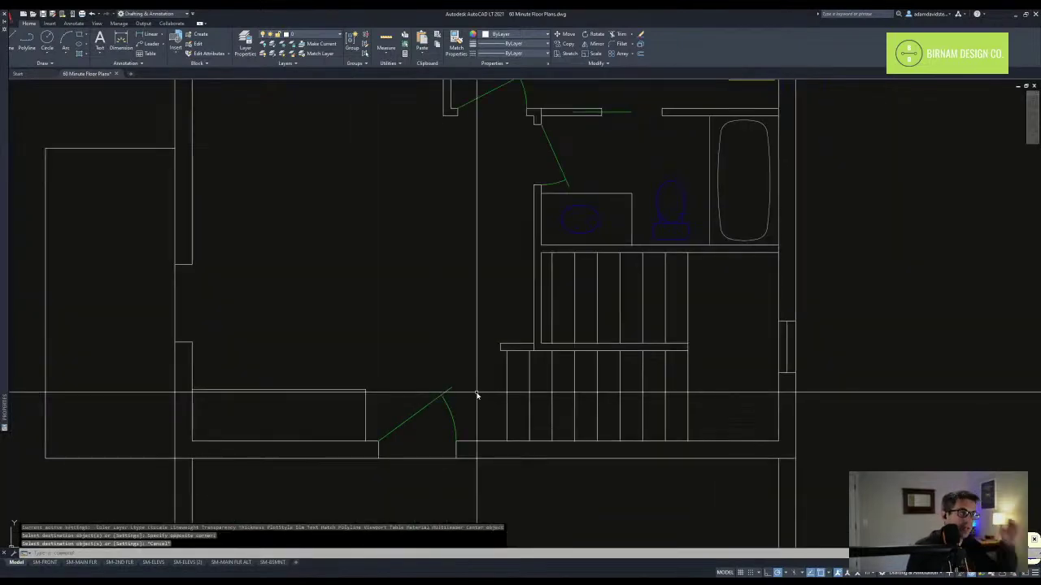
# - Review how the new garage entry door relates to the counter, the stairs and the garage below
pyautogui.scroll(-3, 477, 389)
pyautogui.press('Escape')
pyautogui.press('Escape')
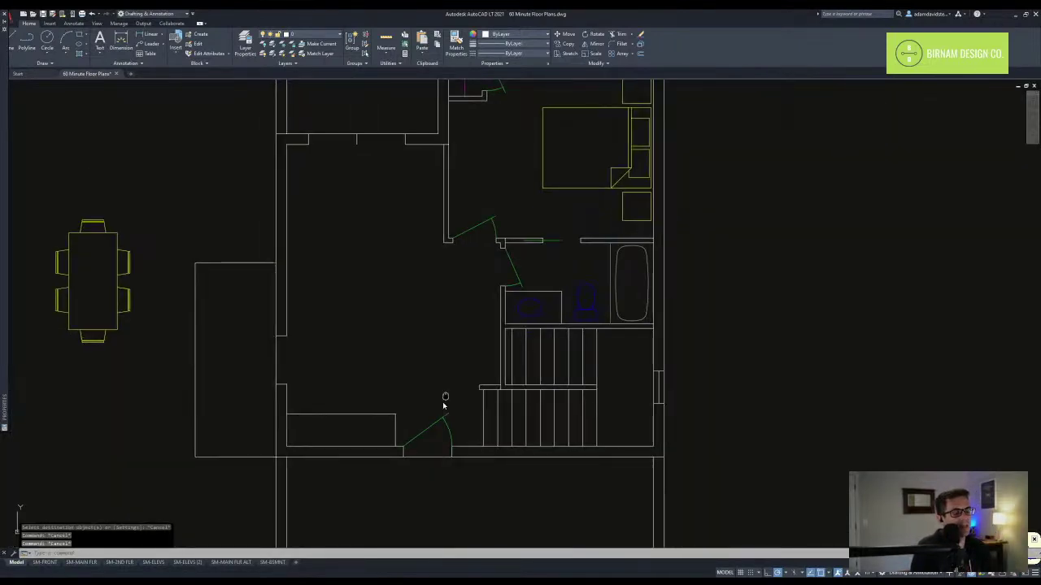
pyautogui.scroll(-3, 460, 359)
pyautogui.scroll(-2, 461, 359)
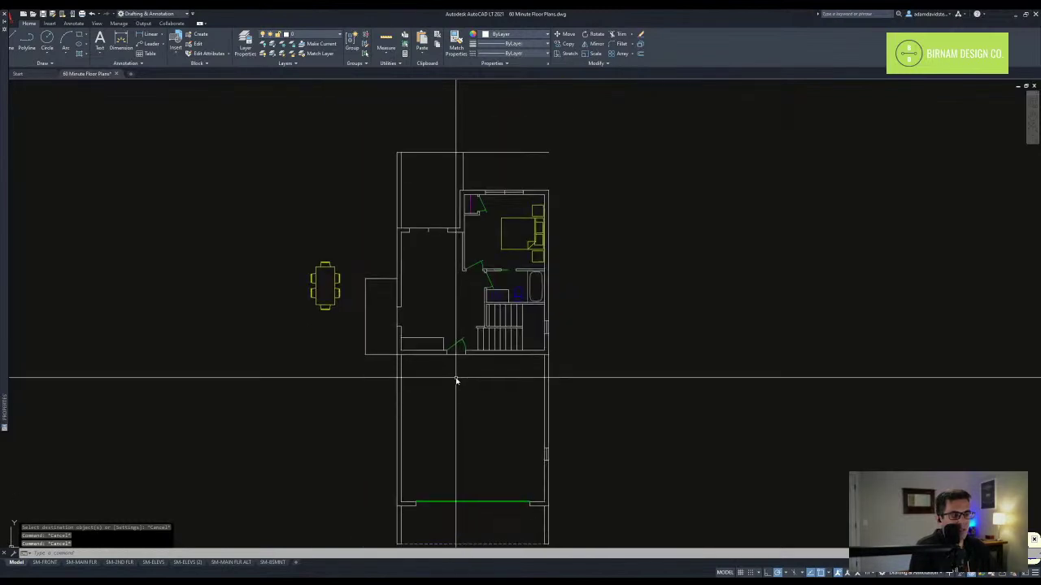
pyautogui.scroll(2, 456, 382)
pyautogui.scroll(2, 383, 357)
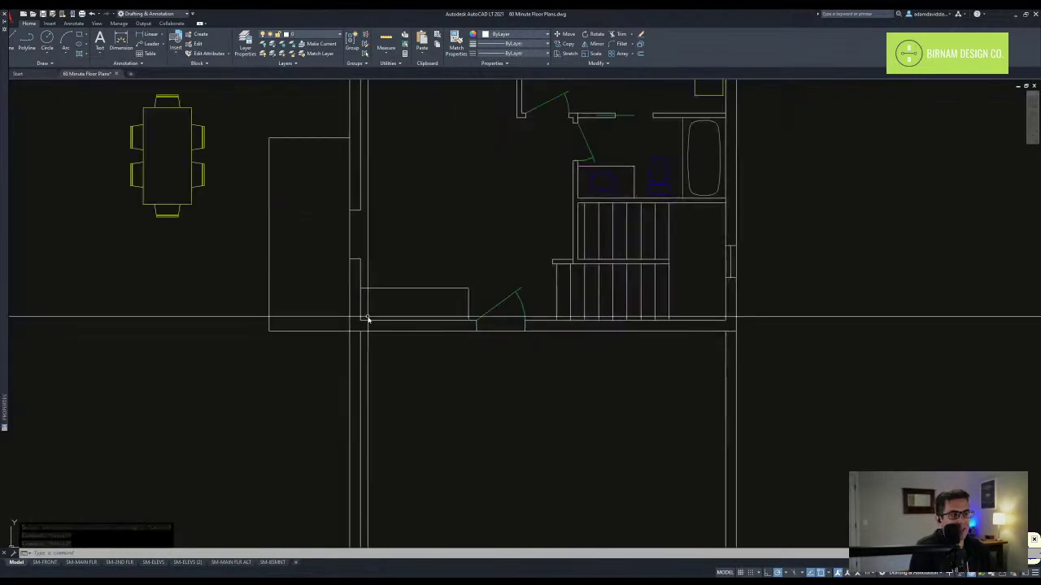
pyautogui.click(366, 318)
pyautogui.press('Escape')
pyautogui.scroll(-2, 439, 390)
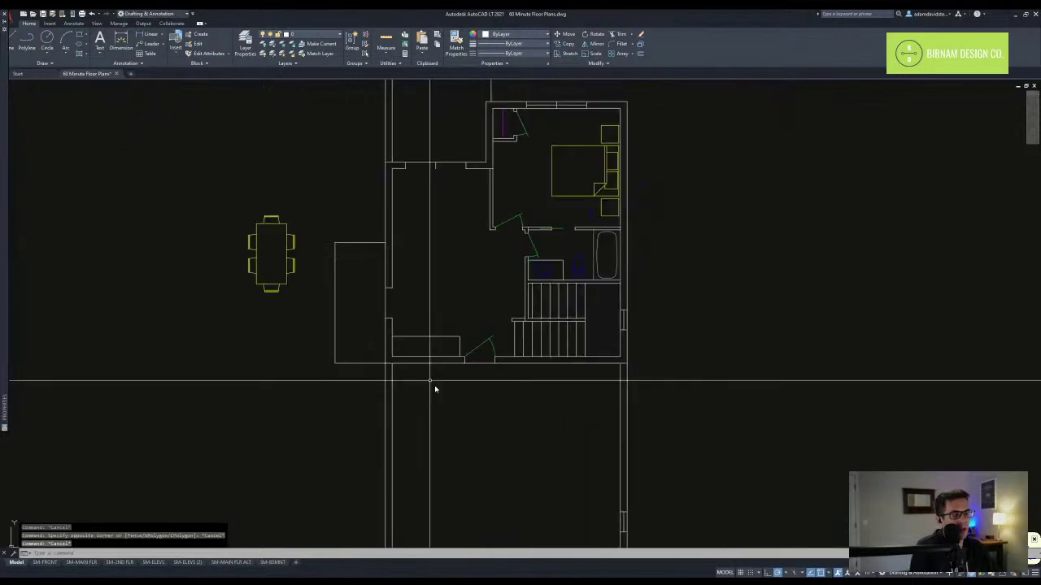
pyautogui.scroll(-2, 463, 348)
pyautogui.scroll(4, 488, 349)
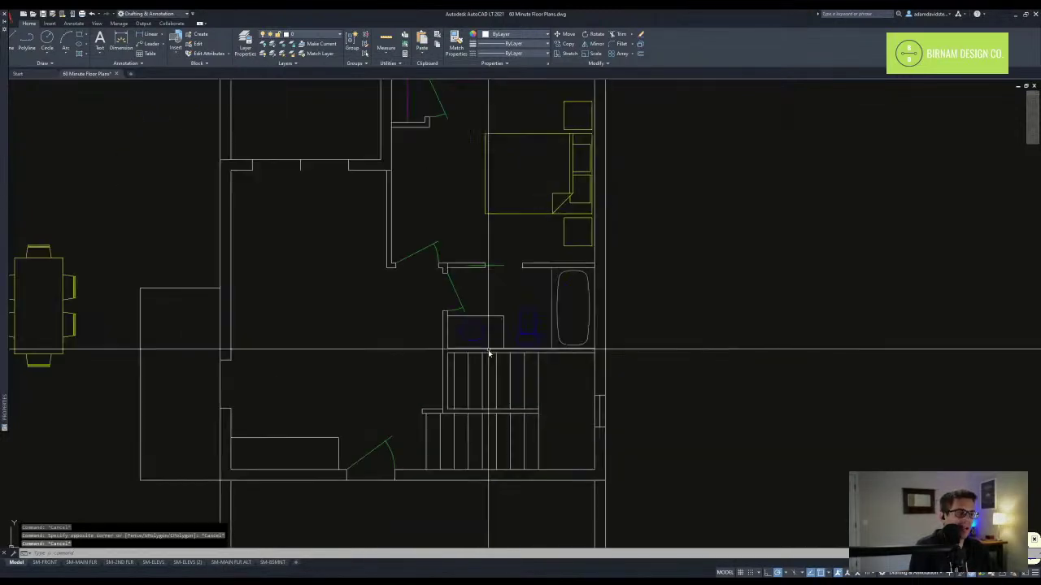
# - Draw a guide line across the middle of the bathroom vanity and move the sink onto that centre line
pyautogui.click(475, 316)
pyautogui.scroll(2, 476, 350)
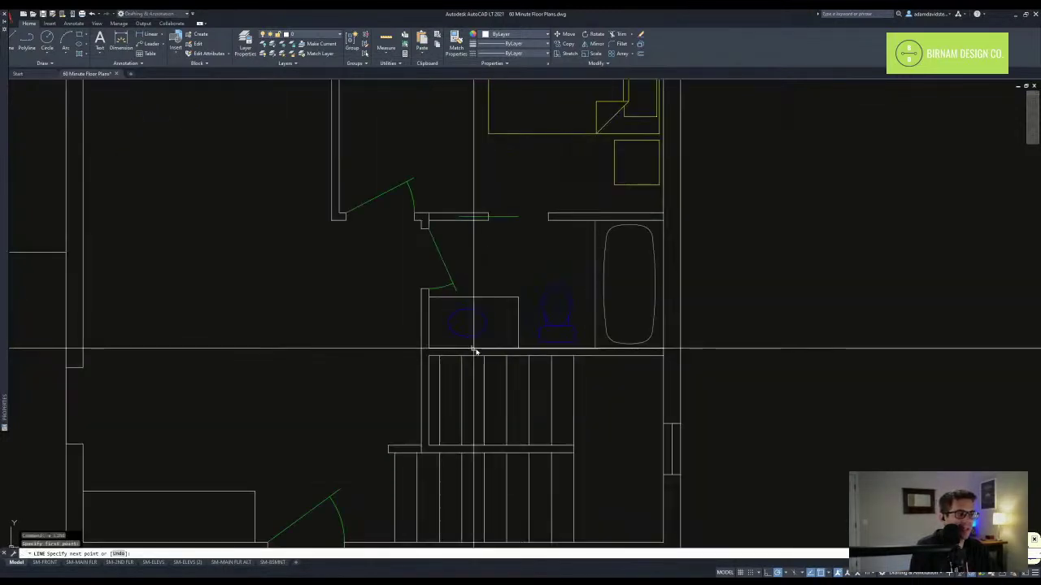
pyautogui.click(475, 349)
pyautogui.press('space')
pyautogui.click(488, 332)
pyautogui.click(477, 325)
pyautogui.write('m')
pyautogui.press('space')
pyautogui.scroll(-2, 466, 318)
pyautogui.click(468, 320)
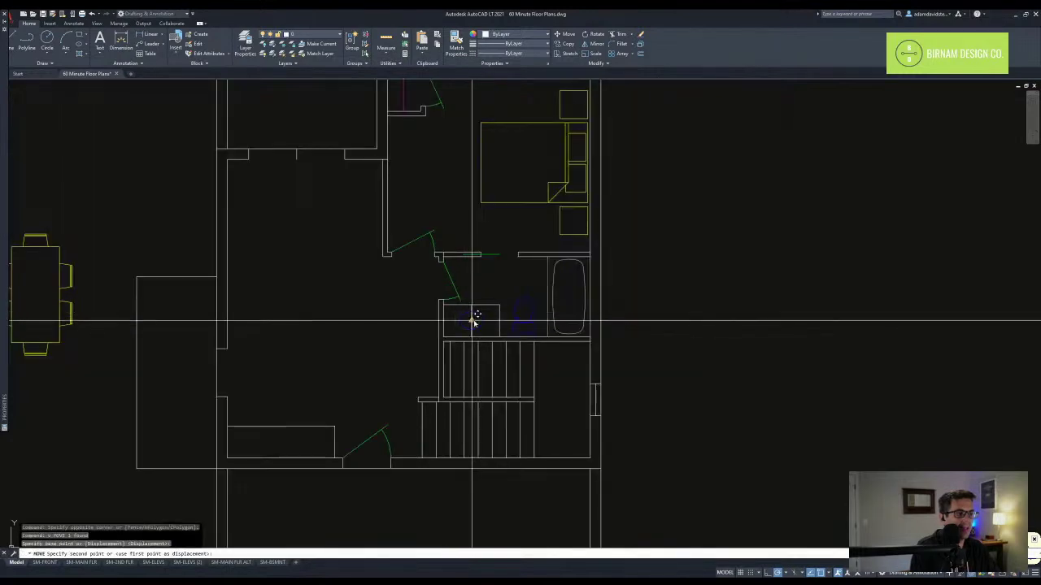
pyautogui.click(471, 321)
# - Erase the guide line through the bathroom vanity
pyautogui.click(470, 321)
pyautogui.click(473, 321)
pyautogui.write('e')
pyautogui.press('space')
pyautogui.scroll(-2, 502, 360)
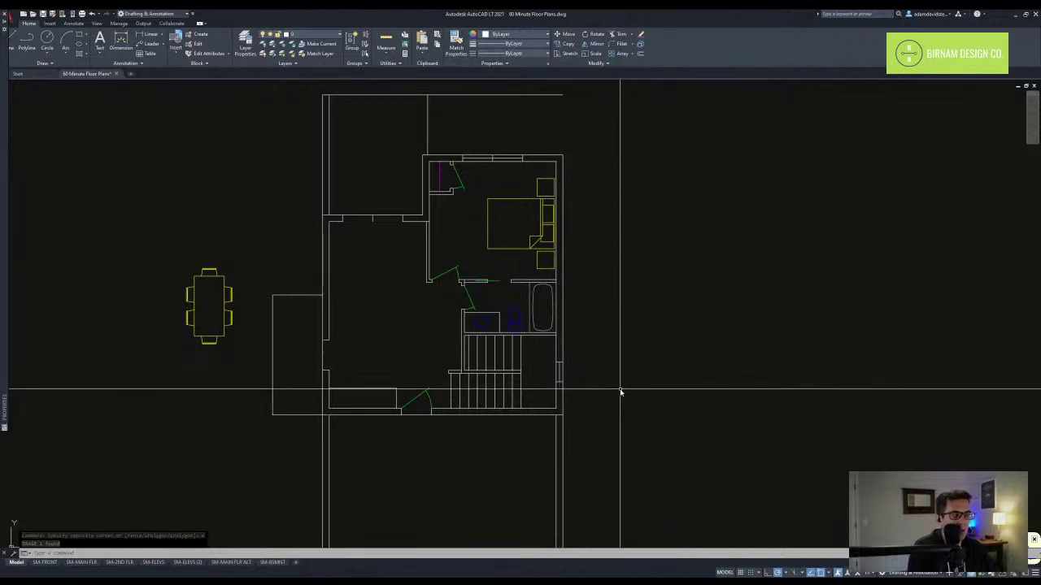
# - Erase the two counter lines along the living area's lower wall
pyautogui.scroll(4, 482, 431)
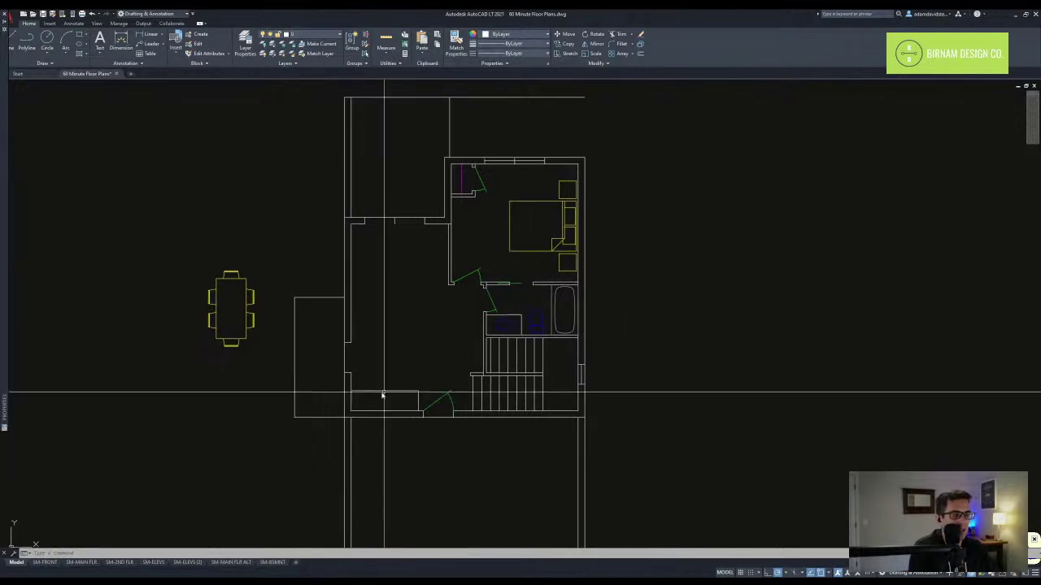
pyautogui.click(407, 375)
pyautogui.scroll(-2, 408, 375)
pyautogui.press('Escape')
# - Offset the lower wall's inner face line beside the garage entry door 48 inches up into the room
pyautogui.write('o')
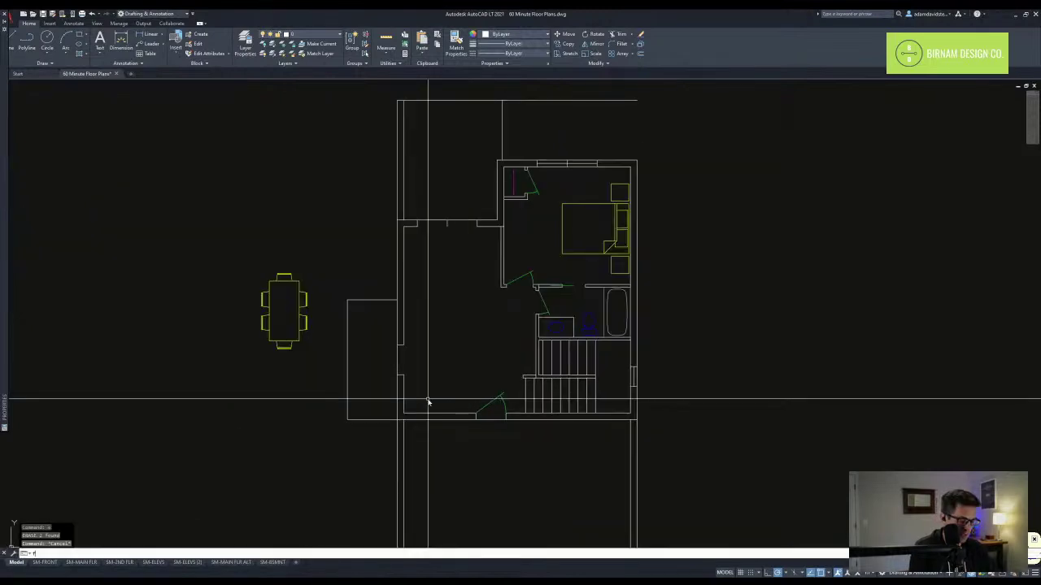
pyautogui.press('Return')
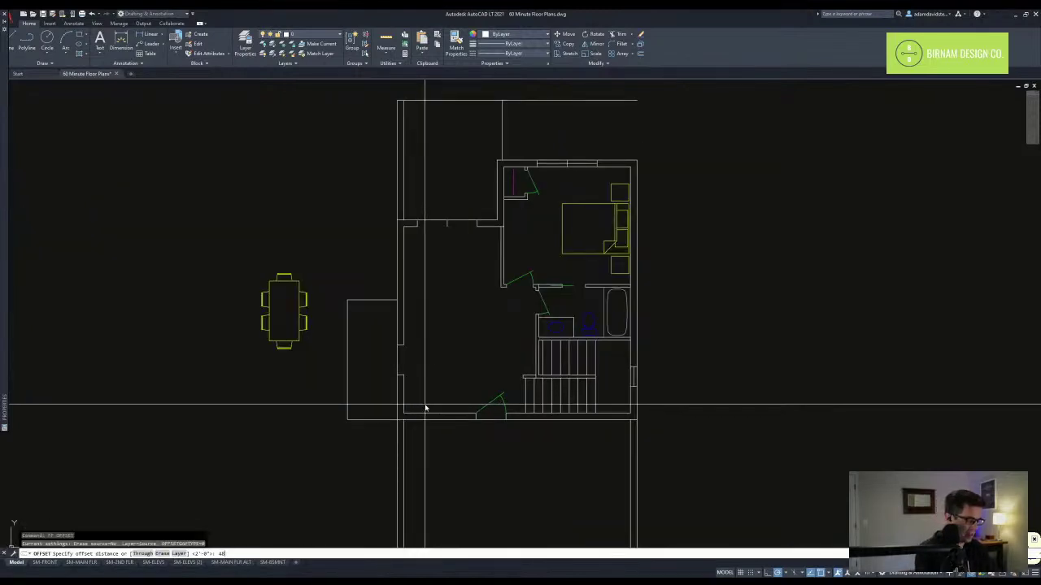
pyautogui.write('48')
pyautogui.press('Return')
pyautogui.click(432, 415)
pyautogui.click(446, 392)
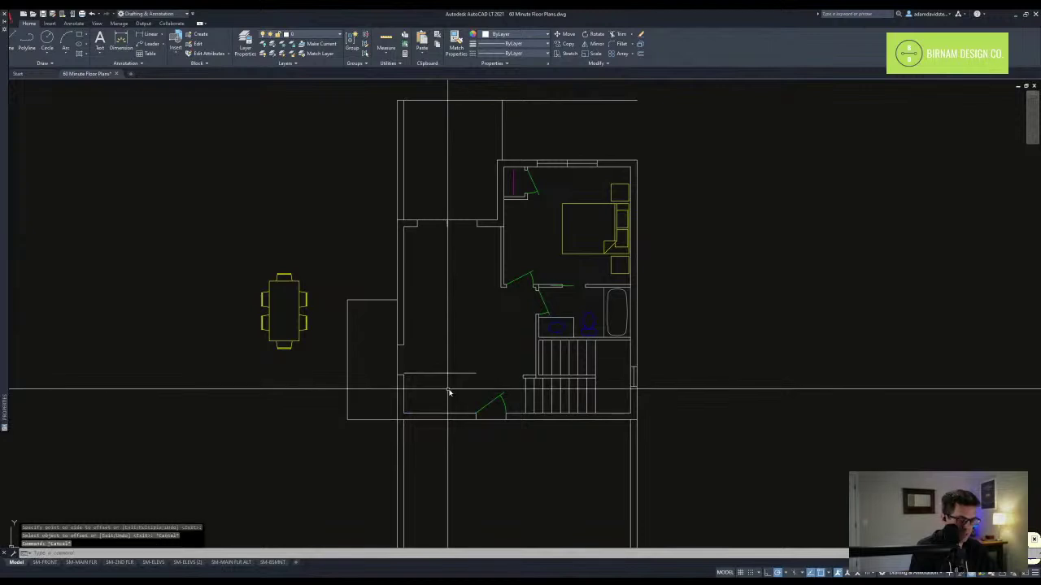
pyautogui.press('Return')
# - Offset the new partition line 3.5 inches upward to give the wall its thickness
pyautogui.press('Return')
pyautogui.write('3.5')
pyautogui.press('Return')
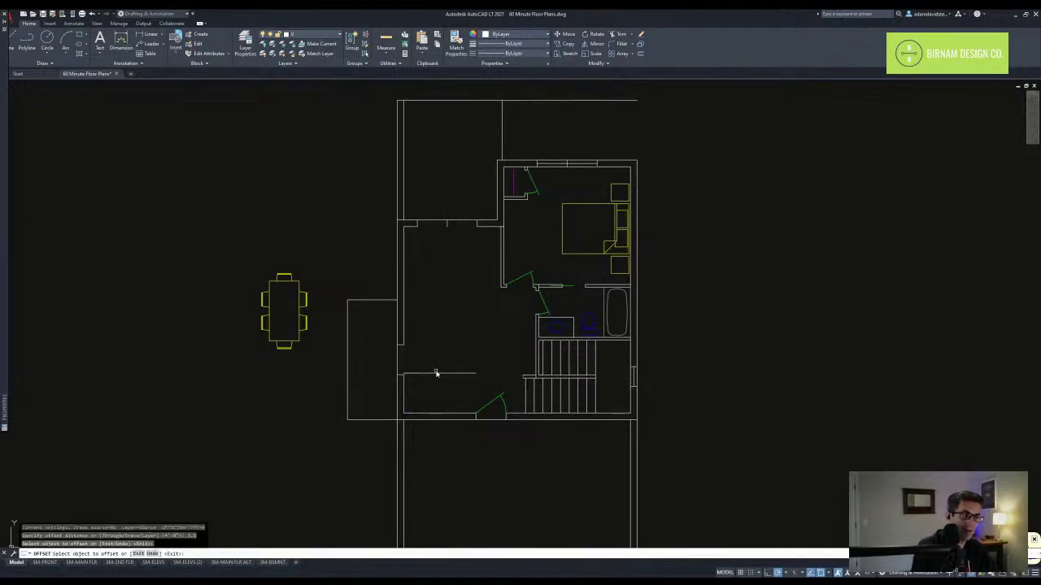
pyautogui.click(442, 371)
pyautogui.press('Escape')
pyautogui.moveTo(468, 423); pyautogui.dragTo(408, 396, button='middle')
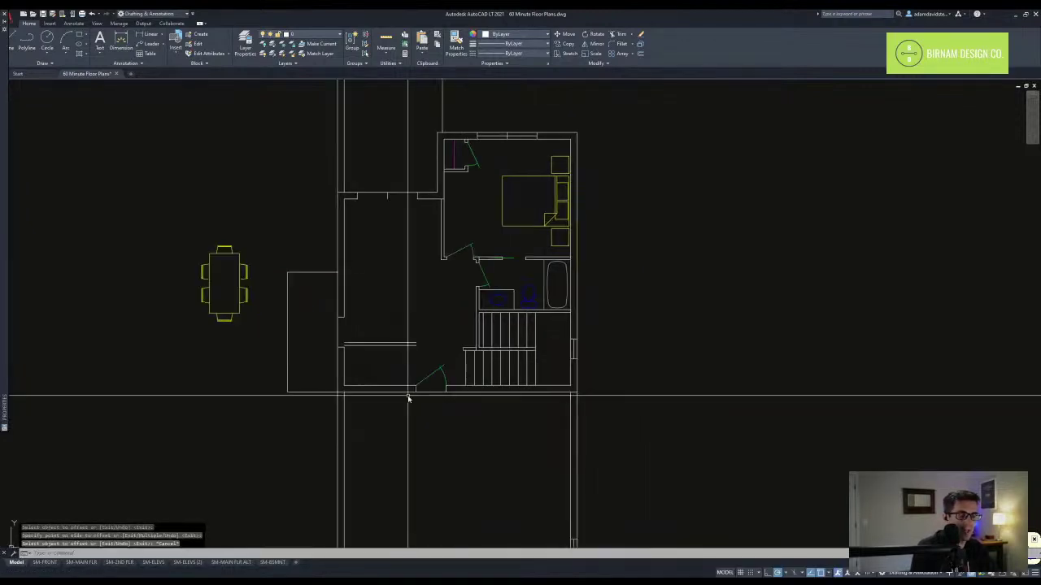
# - Move the porch outline, both side door jambs and the short inner wall segment below the opening up by 24 inches
pyautogui.scroll(2, 338, 366)
pyautogui.moveTo(330, 364); pyautogui.dragTo(348, 362, button='middle')
pyautogui.scroll(-2, 350, 364)
pyautogui.click(267, 429)
pyautogui.click(387, 249)
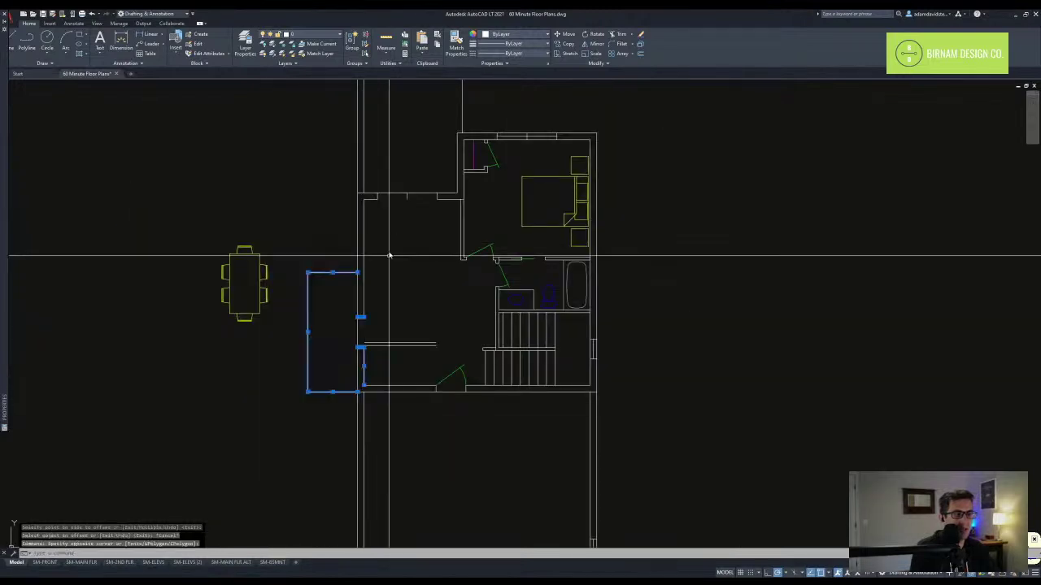
pyautogui.write('v')
pyautogui.press('space')
pyautogui.click(395, 303)
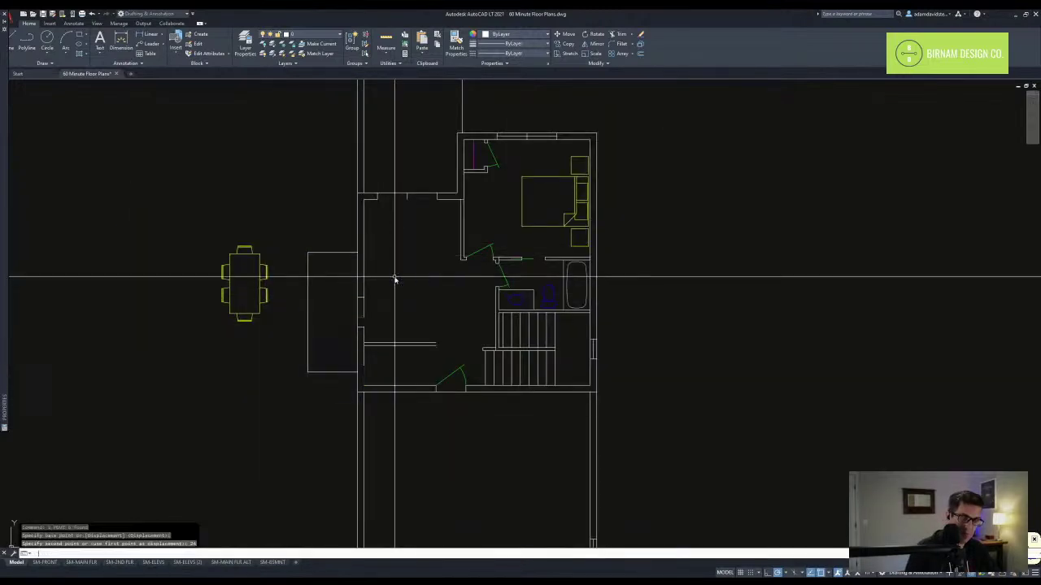
# - Extend the inner wall line below the side door down to the lower wall and trim the leftover line inside the opening
pyautogui.press('Escape')
pyautogui.press('Escape')
pyautogui.scroll(2, 369, 377)
pyautogui.write('ex')
pyautogui.press('Return')
pyautogui.click(385, 399)
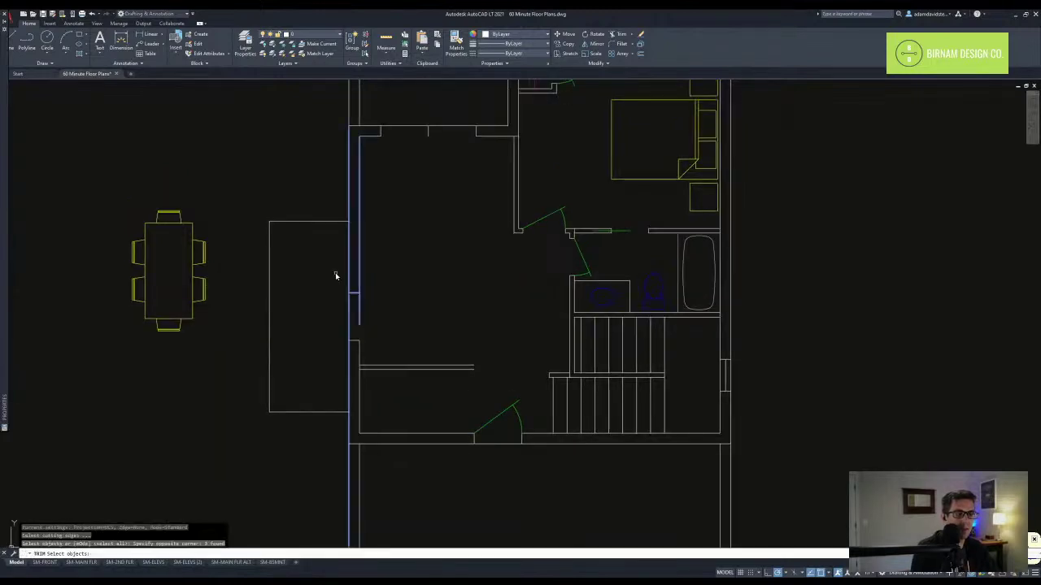
pyautogui.press('Escape')
# - Draw a vertical line from the garage entry door's jamb up to the partition's end and move it left, clear of the door
pyautogui.write('l')
pyautogui.press('Return')
pyautogui.scroll(-3, 418, 395)
pyautogui.scroll(3, 460, 379)
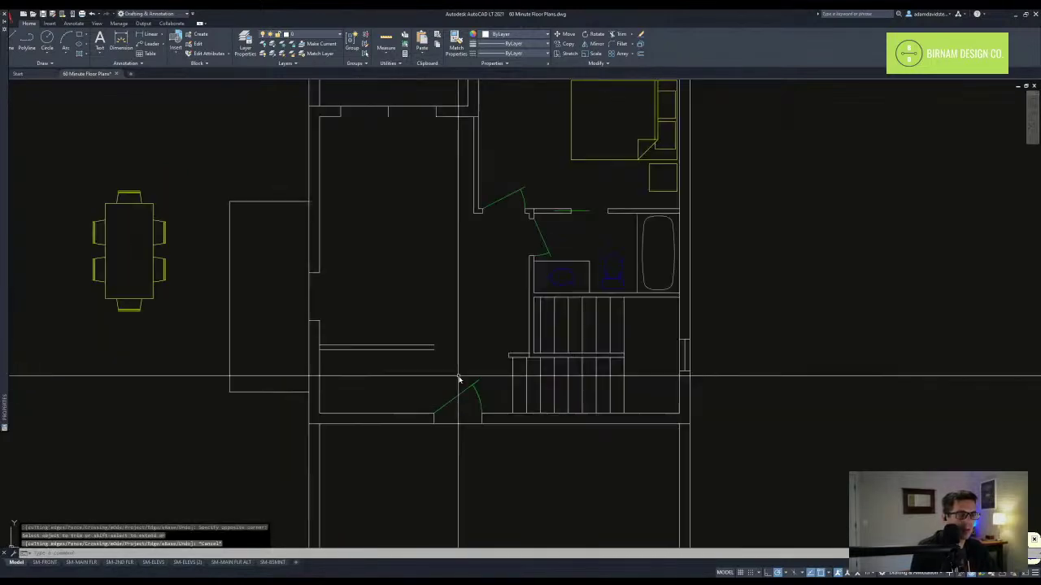
pyautogui.click(434, 414)
pyautogui.press('Escape')
pyautogui.click(431, 365)
pyautogui.write('m')
pyautogui.press('Return')
pyautogui.click(434, 322)
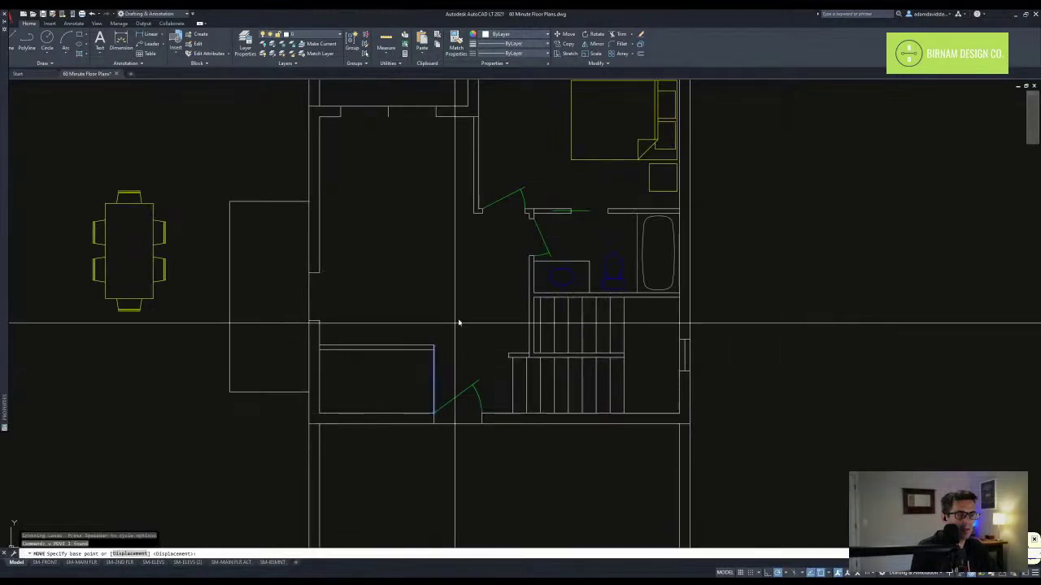
pyautogui.click(443, 352)
# - Offset the new vertical line 3.5 inches to the left to give the closet's side wall its thickness
pyautogui.write('o')
pyautogui.press('Return')
pyautogui.press('Return')
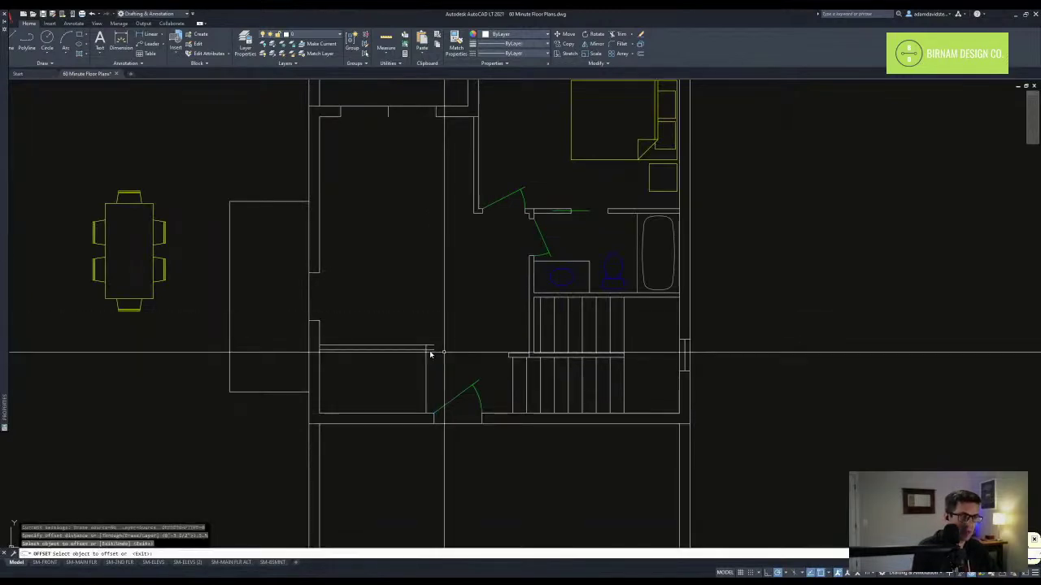
pyautogui.click(409, 365)
pyautogui.press('Escape')
# - Fillet the inner and outer faces of the partition and side wall into a clean closet corner
pyautogui.write('f')
pyautogui.press('Return')
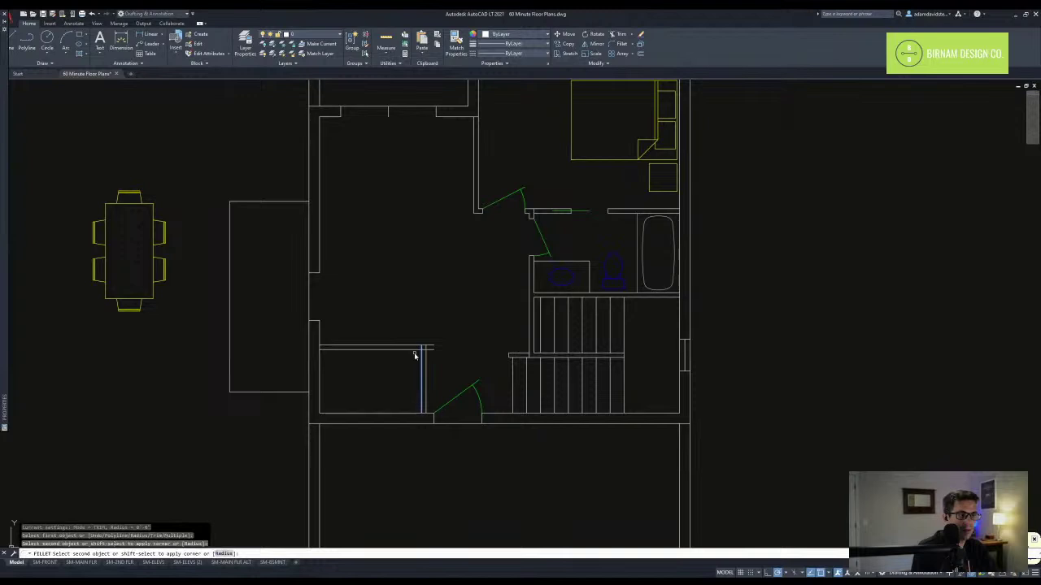
pyautogui.click(409, 352)
pyautogui.press('Return')
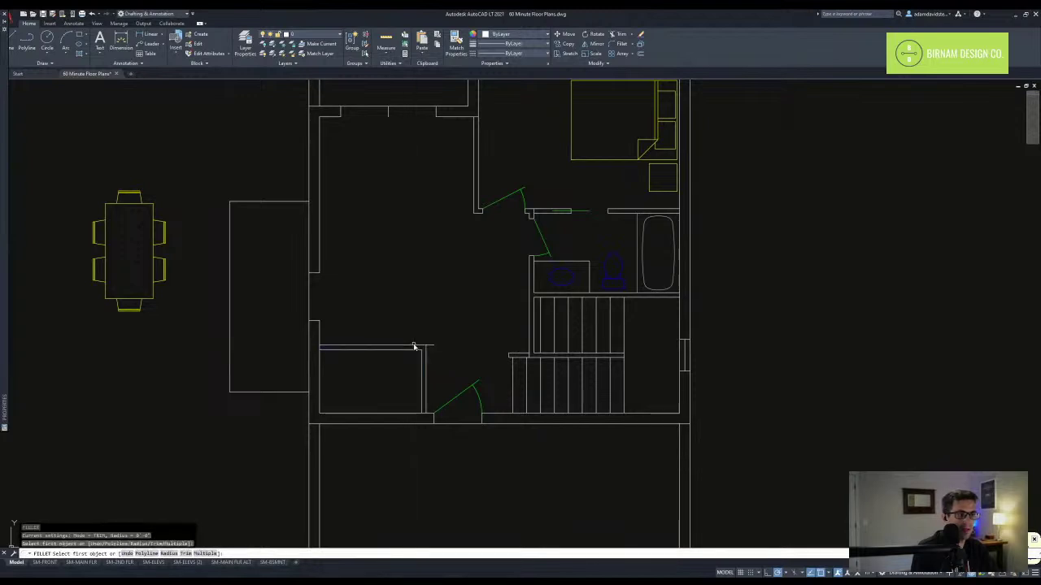
pyautogui.press('Escape')
# - Try to mark the closet door opening with a line across the front wall at midpoint, copied 36 inches to the right
pyautogui.moveTo(437, 386)
pyautogui.mouseDown(button='middle')
pyautogui.moveTo(453, 415)
pyautogui.moveTo(385, 339)
pyautogui.mouseUp(button='middle')
pyautogui.write('l')
pyautogui.press('Return')
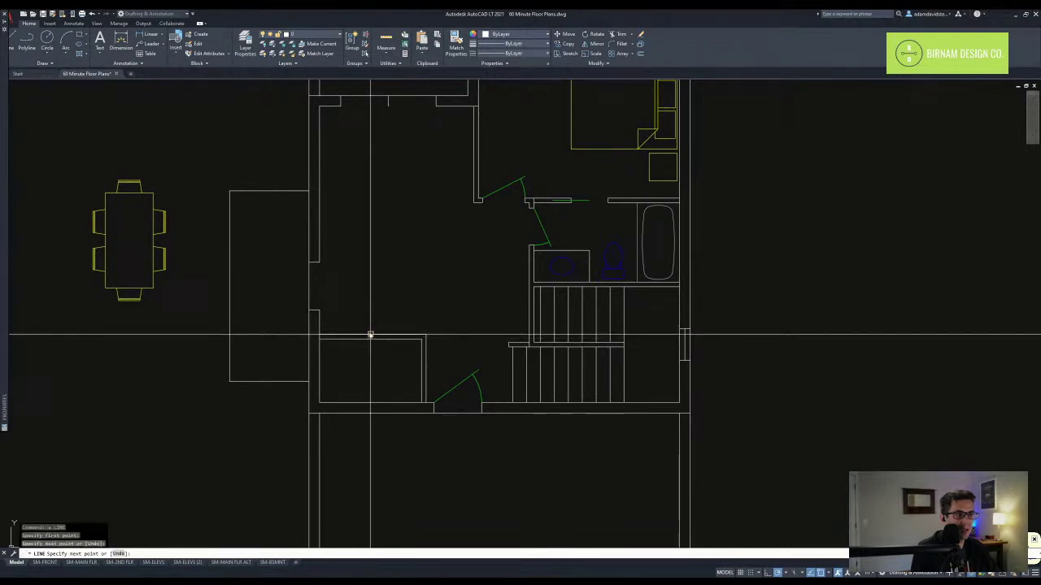
pyautogui.click(376, 335)
pyautogui.press('Escape')
pyautogui.write('co')
pyautogui.press('Return')
pyautogui.click(385, 304)
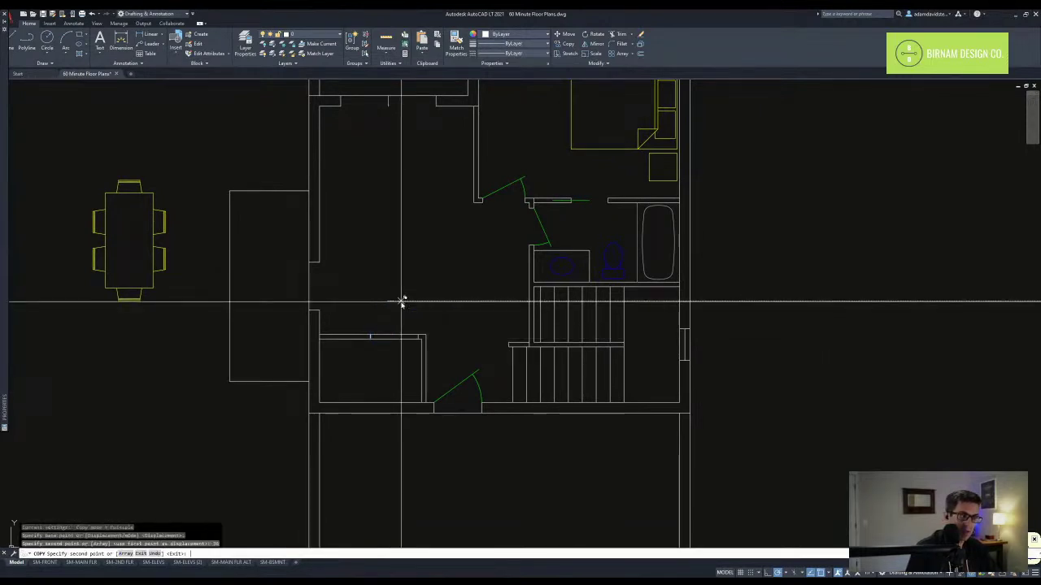
pyautogui.press('Escape')
# - Stretch the closet's side wall and the garage entry door together a short distance to the right, toward the stairs
pyautogui.write('s')
pyautogui.press('Return')
pyautogui.click(492, 437)
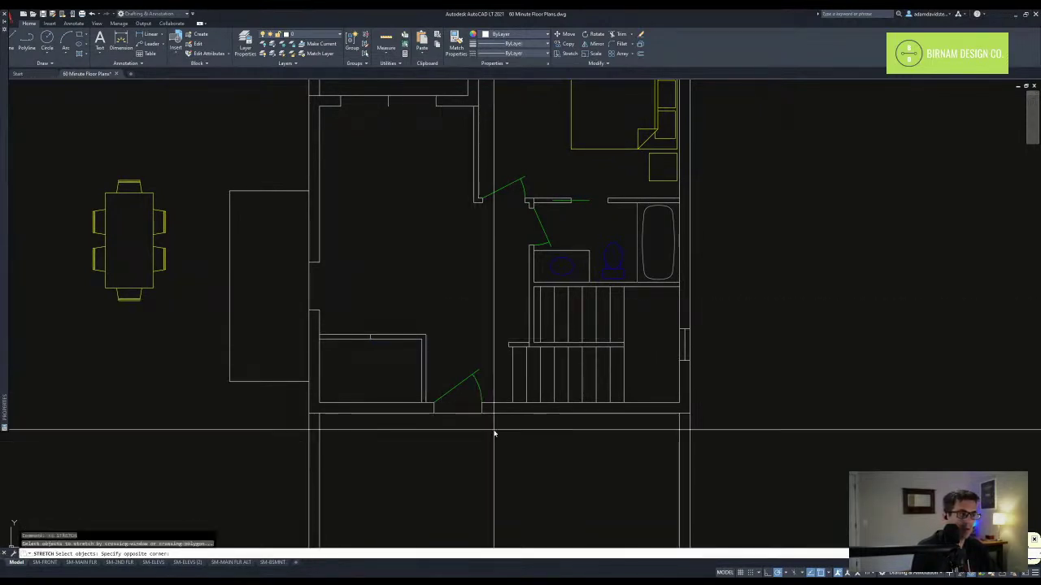
pyautogui.click(402, 295)
pyautogui.press('Return')
pyautogui.click(401, 292)
pyautogui.click(412, 293)
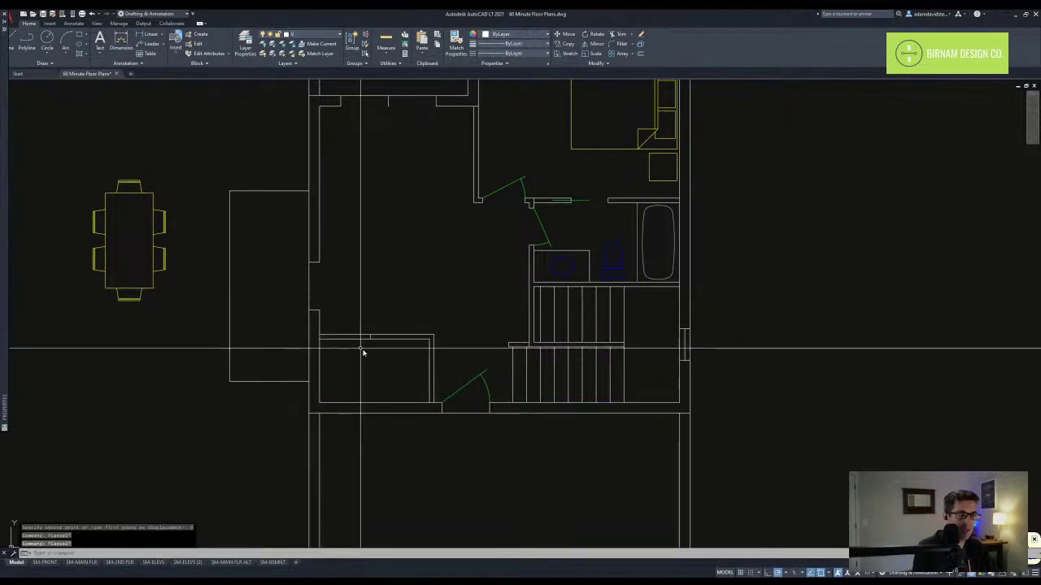
# - Erase the off-centre mark from the closet's front wall
pyautogui.click(371, 337)
pyautogui.write('e')
pyautogui.press('Return')
pyautogui.scroll(-2, 409, 371)
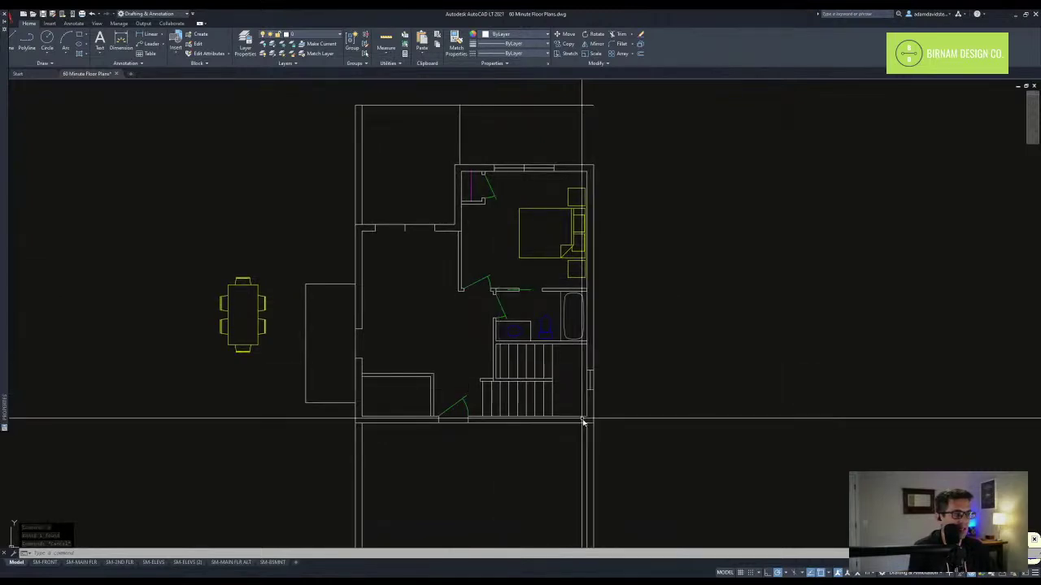
# - Draw a short line across the thickness of the closet's front wall at its midpoint
pyautogui.scroll(4, 408, 397)
pyautogui.write('l')
pyautogui.press('Return')
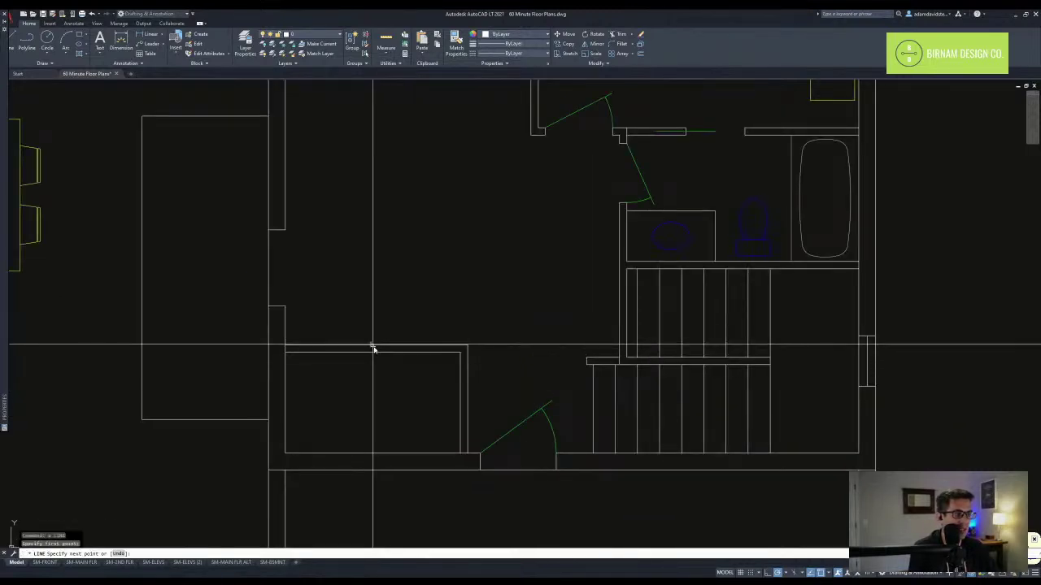
pyautogui.click(372, 352)
pyautogui.press('Escape')
# - Copy the midpoint line 36 inches to each side to form the closet opening's jambs
pyautogui.click(372, 349)
pyautogui.write('co')
pyautogui.press('Return')
pyautogui.click(387, 315)
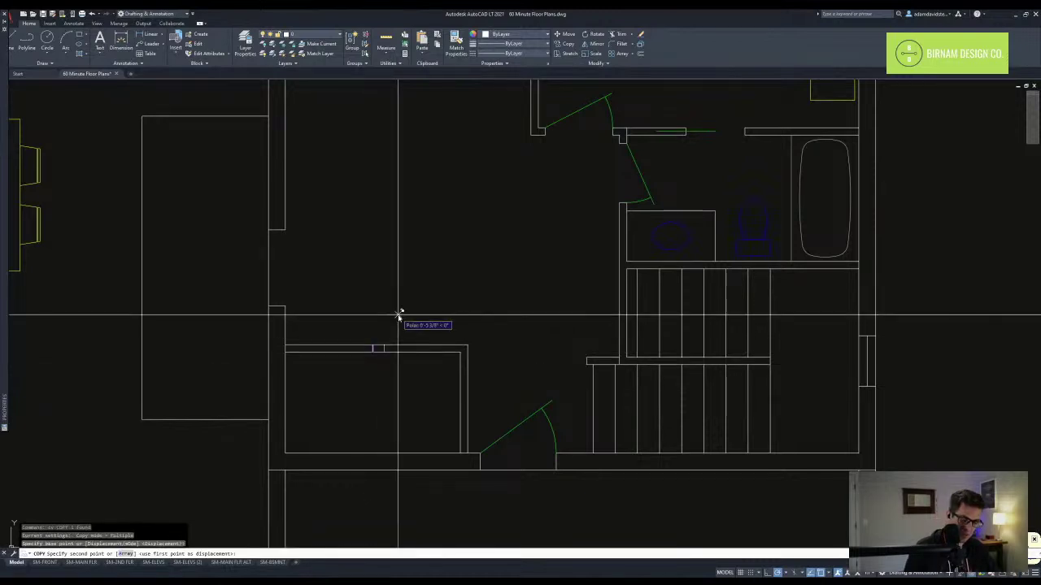
pyautogui.write('36')
pyautogui.press('Return')
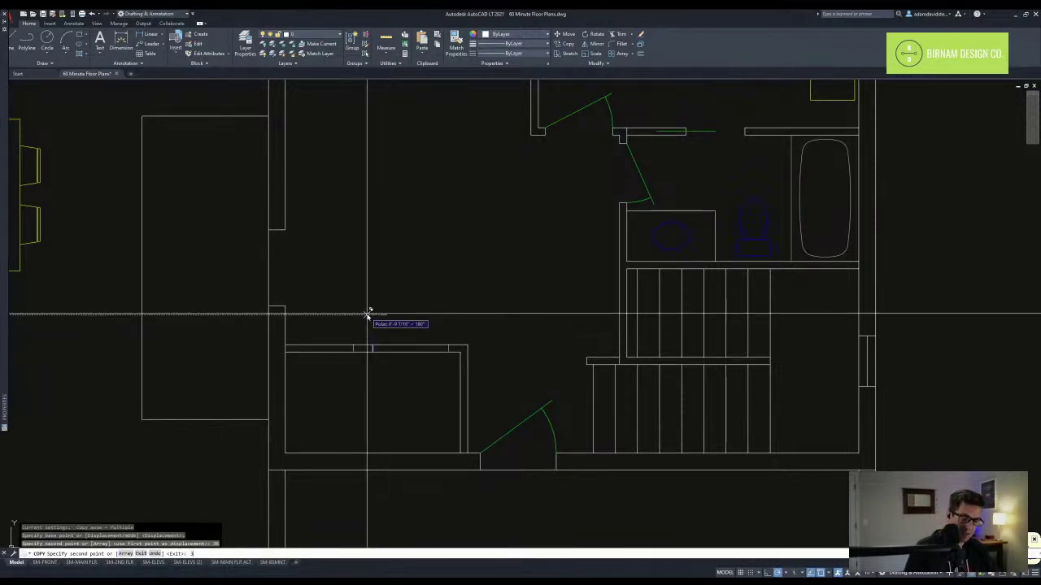
pyautogui.press('Escape')
# - Trim the closet's front wall lines between the two jambs to open the doorway
pyautogui.press('Escape')
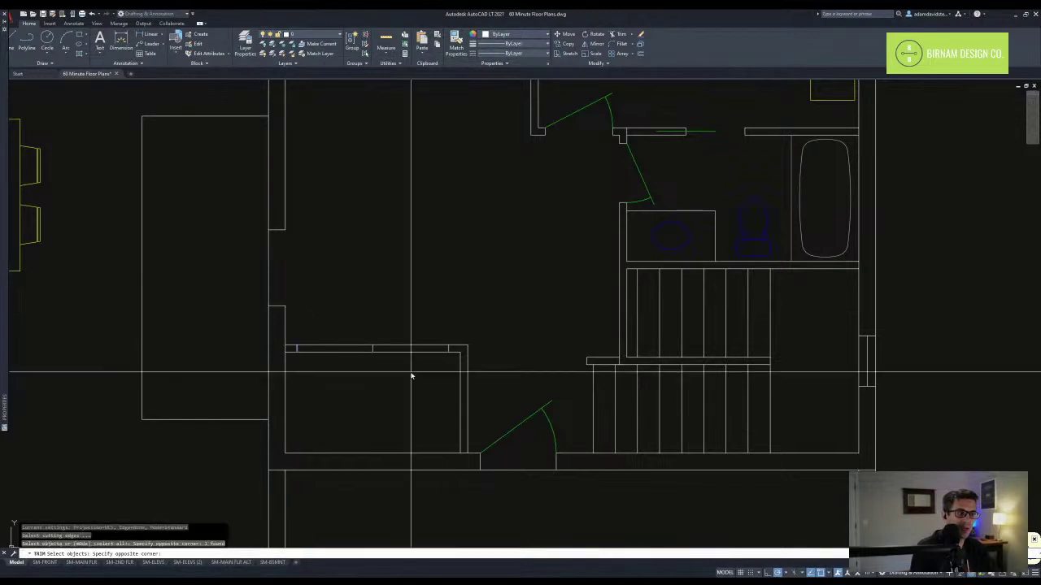
pyautogui.press('Return')
pyautogui.moveTo(423, 367); pyautogui.dragTo(405, 333)
pyautogui.press('Return')
# - Draw a circle centred on each closet jamb's upper corner, with a radius reaching the opening's midpoint
pyautogui.write('c')
pyautogui.press('Return')
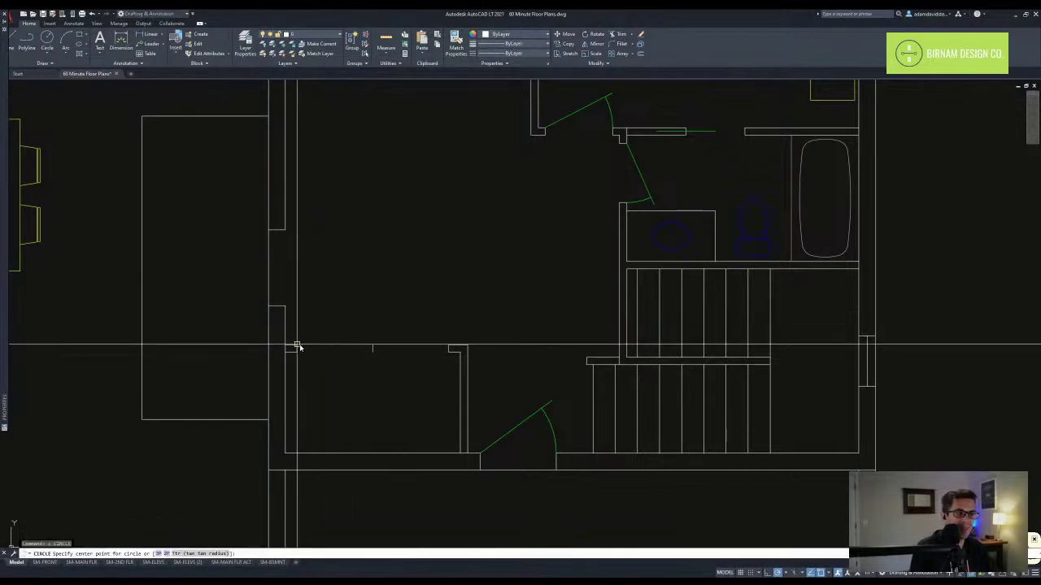
pyautogui.click(298, 347)
pyautogui.click(372, 348)
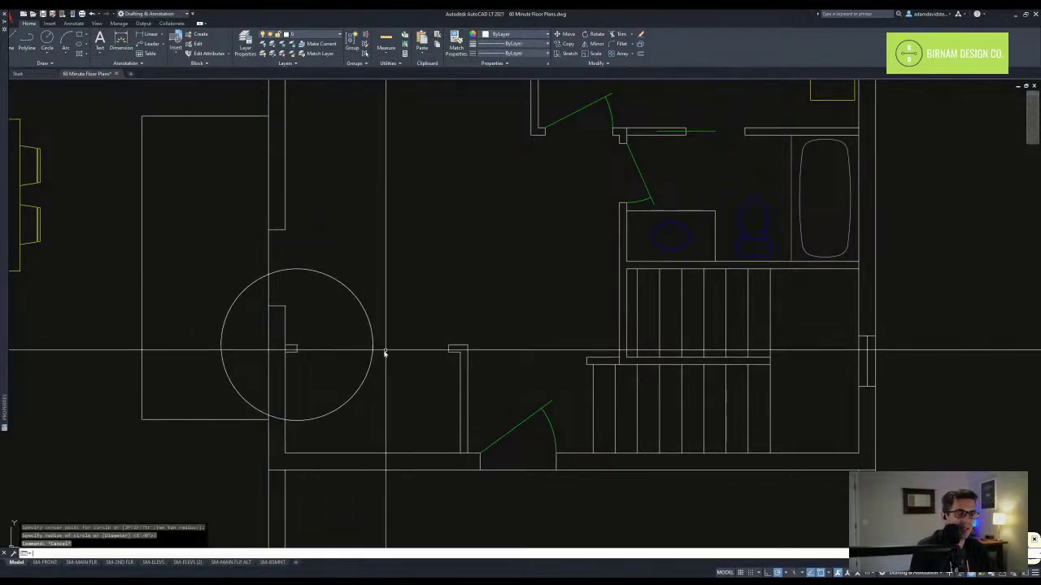
pyautogui.click(445, 348)
pyautogui.click(372, 348)
# - Draw two angled door leaf lines from the closet jambs up into the room, ending just past the circles
pyautogui.write('l')
pyautogui.press('Return')
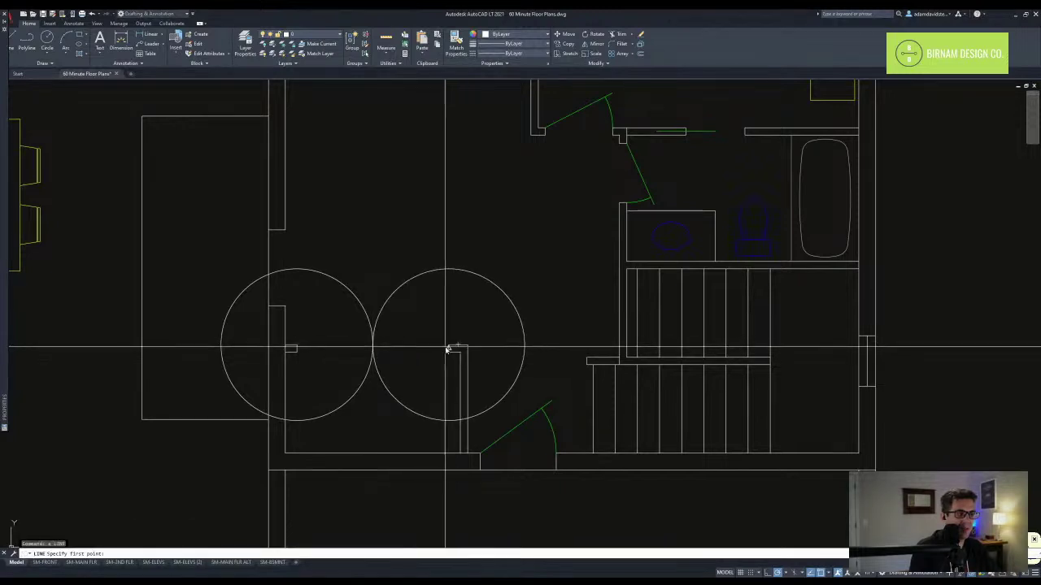
pyautogui.click(378, 309)
pyautogui.press('Return')
pyautogui.press('Return')
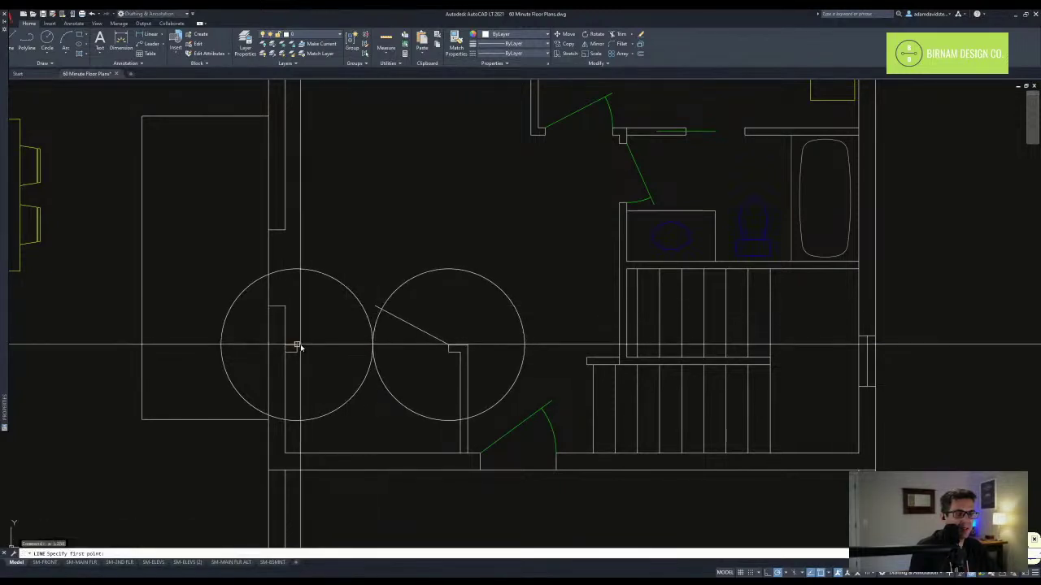
pyautogui.scroll(2, 347, 310)
pyautogui.click(388, 317)
pyautogui.press('Return')
# - Trim both circles down to short swing arcs between the closet door leaves and the opening's midpoint
pyautogui.write('tr')
pyautogui.press('Return')
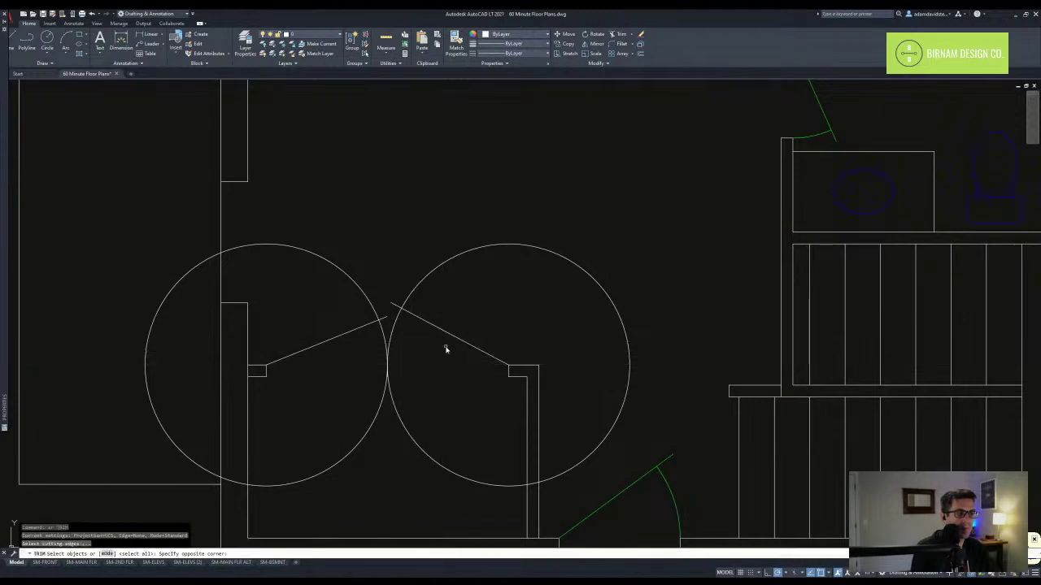
pyautogui.click(447, 348)
pyautogui.click(364, 296)
pyautogui.press('Return')
pyautogui.click(445, 281)
pyautogui.click(328, 257)
pyautogui.press('Escape')
pyautogui.press('Escape')
pyautogui.press('Escape')
pyautogui.press('Escape')
pyautogui.scroll(-4, 398, 358)
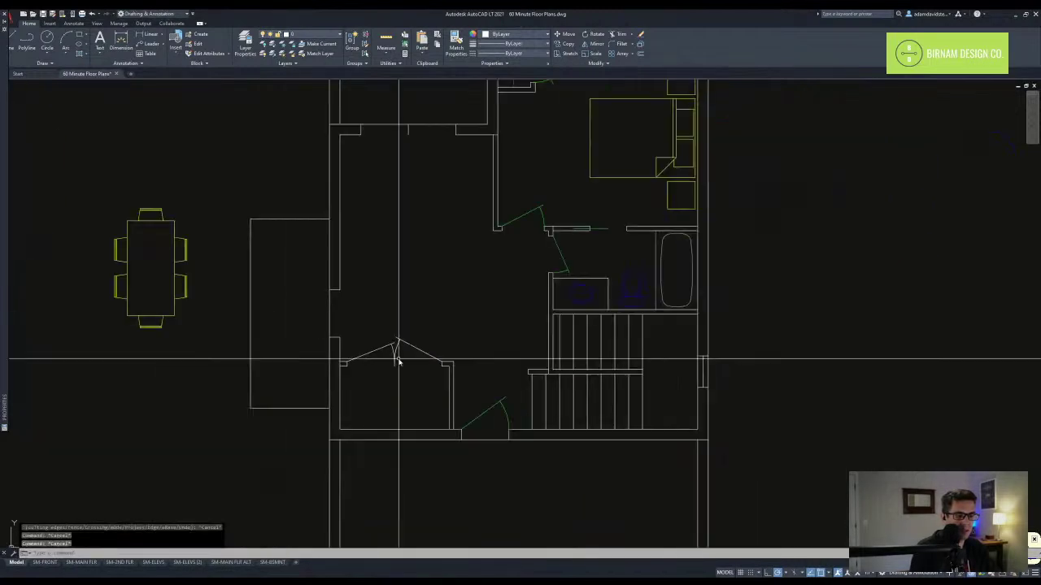
# - Match the closet door leaves and swing arcs to the properties of the garage entry door
pyautogui.moveTo(437, 378); pyautogui.dragTo(436, 348, button='middle')
pyautogui.write('ma')
pyautogui.press('Return')
pyautogui.click(486, 383)
pyautogui.click(421, 354)
pyautogui.click(367, 284)
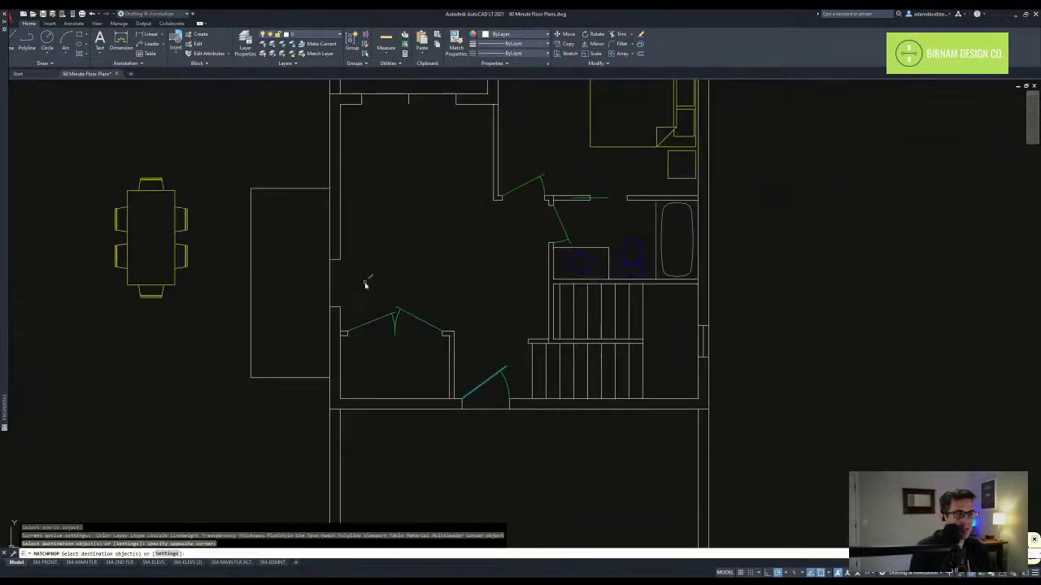
pyautogui.press('Escape')
pyautogui.press('Escape')
# - Erase the leftover centre mark where the two closet door swings meet
pyautogui.scroll(2, 385, 358)
pyautogui.click(385, 350)
pyautogui.click(414, 312)
pyautogui.write('e')
pyautogui.press('Return')
pyautogui.press('Escape')
# - Offset the side porch's upper and outer edges 12 inches inward
pyautogui.scroll(-2, 431, 342)
pyautogui.moveTo(436, 359)
pyautogui.mouseDown(button='middle')
pyautogui.moveTo(437, 349)
pyautogui.moveTo(460, 347)
pyautogui.mouseUp(button='middle')
pyautogui.scroll(-2, 437, 348)
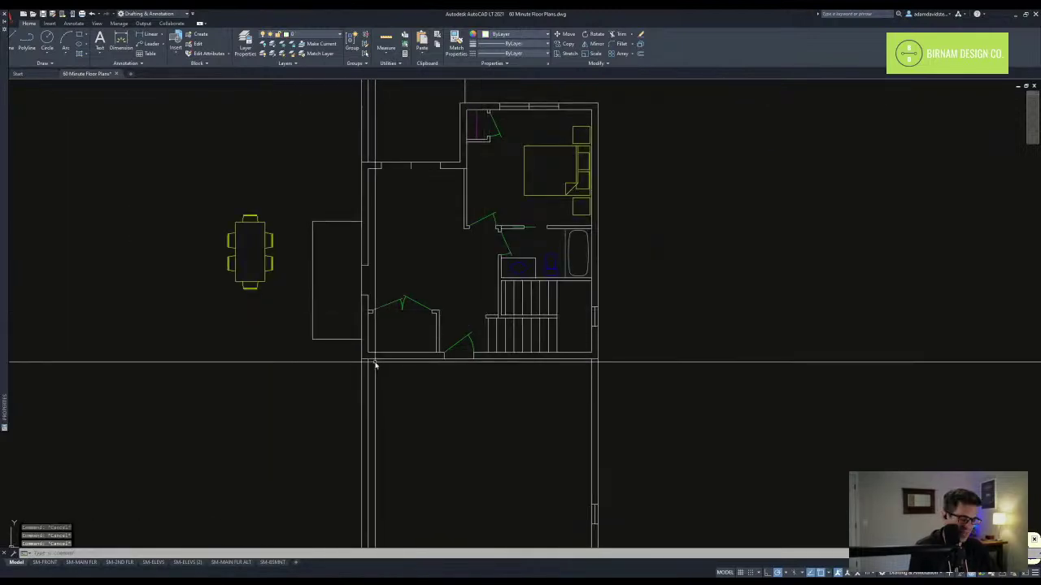
pyautogui.write('ff')
pyautogui.press('Return')
pyautogui.write('12')
pyautogui.press('Return')
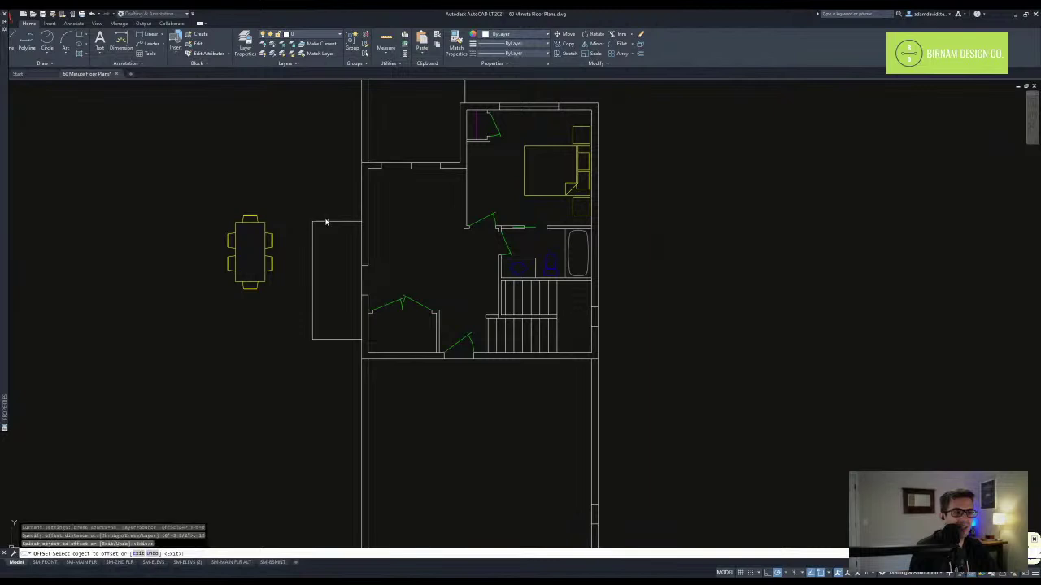
pyautogui.click(321, 241)
pyautogui.scroll(2, 321, 241)
# - Trim the offset porch lines to leave a square column in the porch's upper outer corner
pyautogui.press('Escape')
pyautogui.write('tr')
pyautogui.press('Return')
pyautogui.click(340, 241)
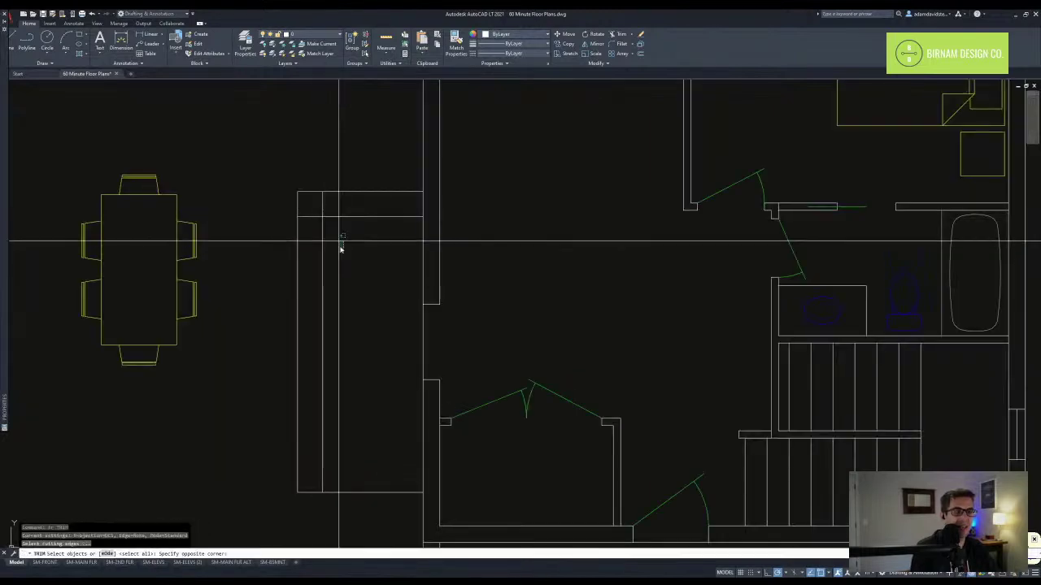
pyautogui.click(330, 244)
pyautogui.click(316, 233)
pyautogui.click(342, 227)
pyautogui.press('Escape')
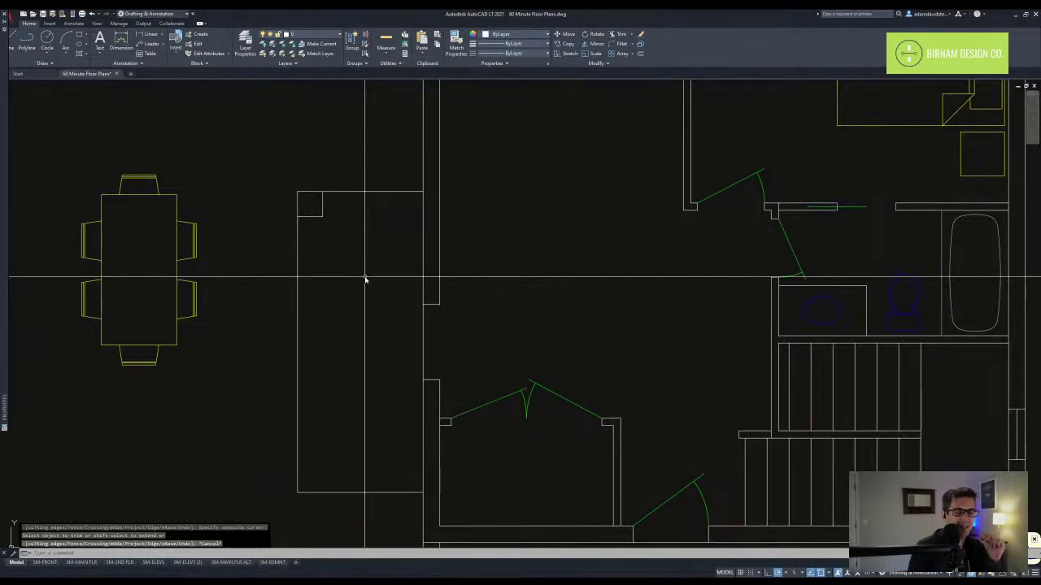
# - Mirror the column's two lines about the porch's horizontal centreline to the lower outer corner, keeping the originals
pyautogui.click(322, 195)
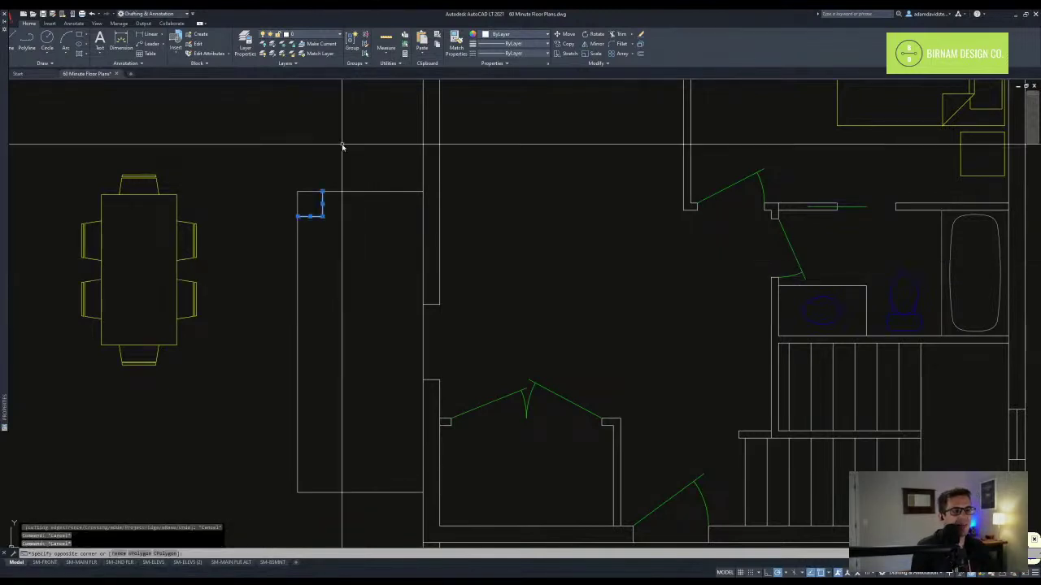
pyautogui.write('mi')
pyautogui.press('Return')
pyautogui.click(298, 342)
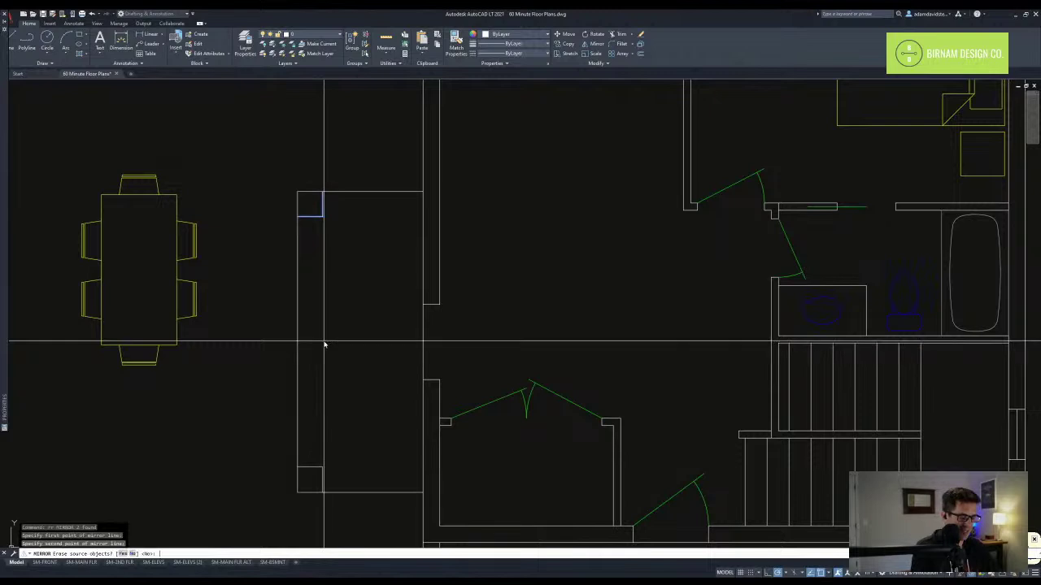
pyautogui.press('Return')
pyautogui.press('Return')
pyautogui.press('Escape')
pyautogui.press('Escape')
# - Draw a circle centred on the side door's lower inner jamb corner, with a radius reaching the upper jamb
pyautogui.scroll(-4, 353, 364)
pyautogui.scroll(4, 381, 376)
pyautogui.write('c')
pyautogui.press('Return')
pyautogui.click(393, 361)
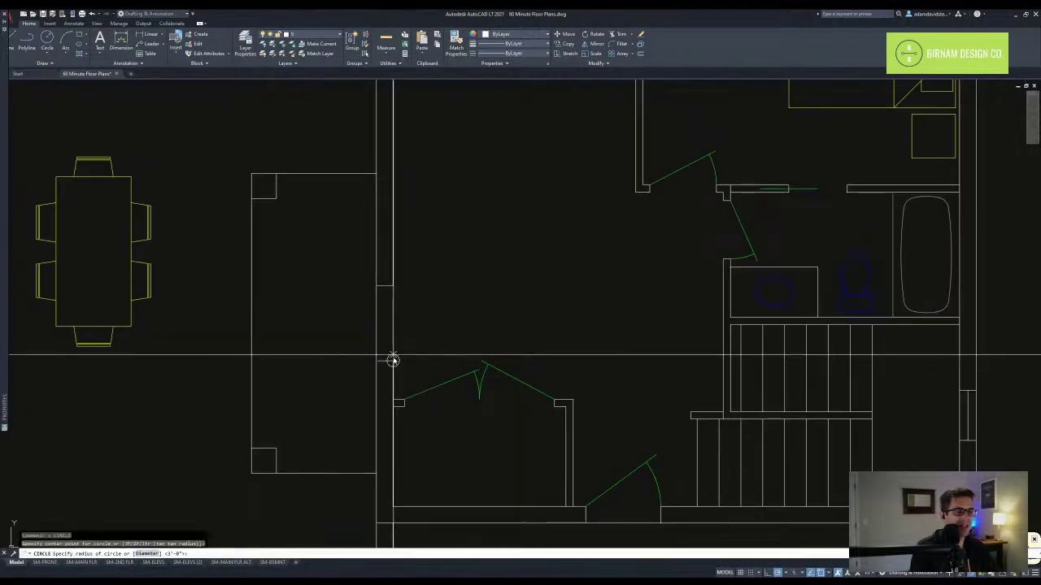
pyautogui.click(392, 286)
# - Draw the side door's angled leaf line from the lower jamb into the room, ending just past the circle
pyautogui.write('l')
pyautogui.press('Return')
pyautogui.click(393, 361)
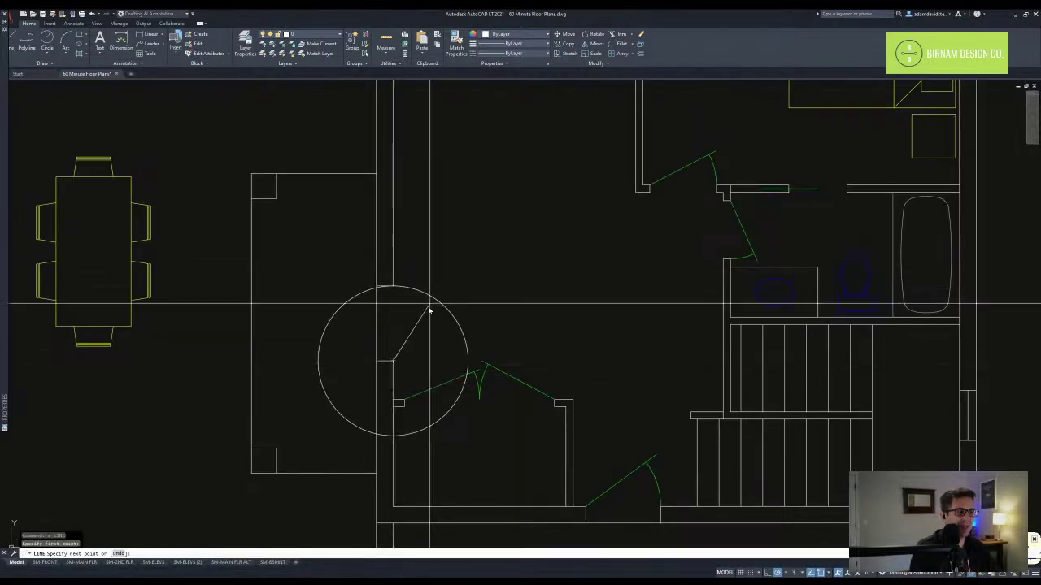
pyautogui.scroll(4, 431, 299)
pyautogui.click(448, 291)
pyautogui.press('Escape')
pyautogui.press('Escape')
# - Trim the side door's circle to the swing arc between the upper jamb and the door leaf
pyautogui.scroll(-2, 448, 343)
pyautogui.write('tr')
pyautogui.press('Return')
pyautogui.click(457, 346)
pyautogui.click(371, 282)
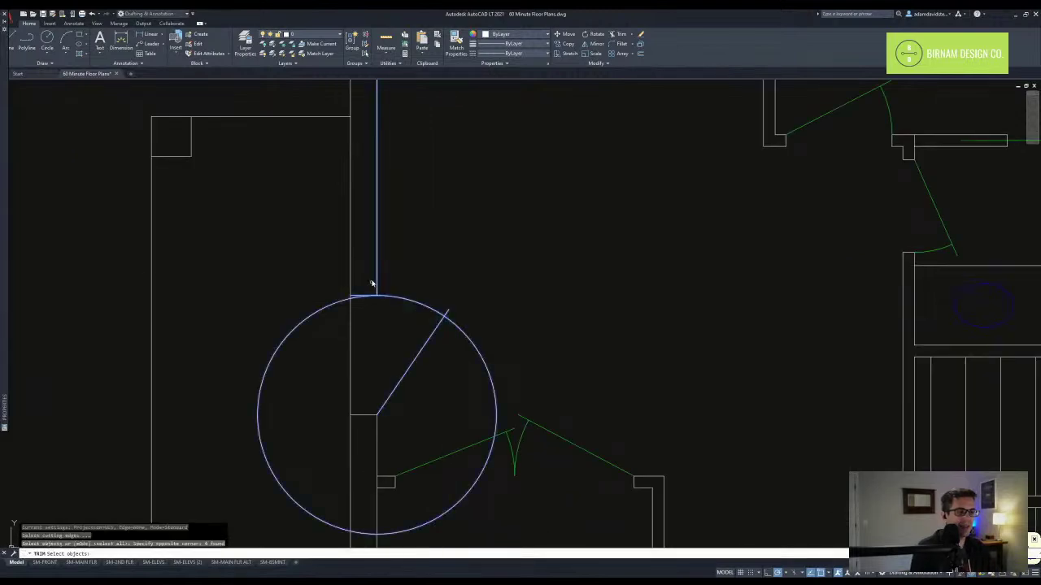
pyautogui.press('Return')
pyautogui.click(298, 324)
pyautogui.press('Escape')
# - Match the side door's leaf and swing arc to the properties of the closet door
pyautogui.write('ma')
pyautogui.press('Return')
pyautogui.click(481, 442)
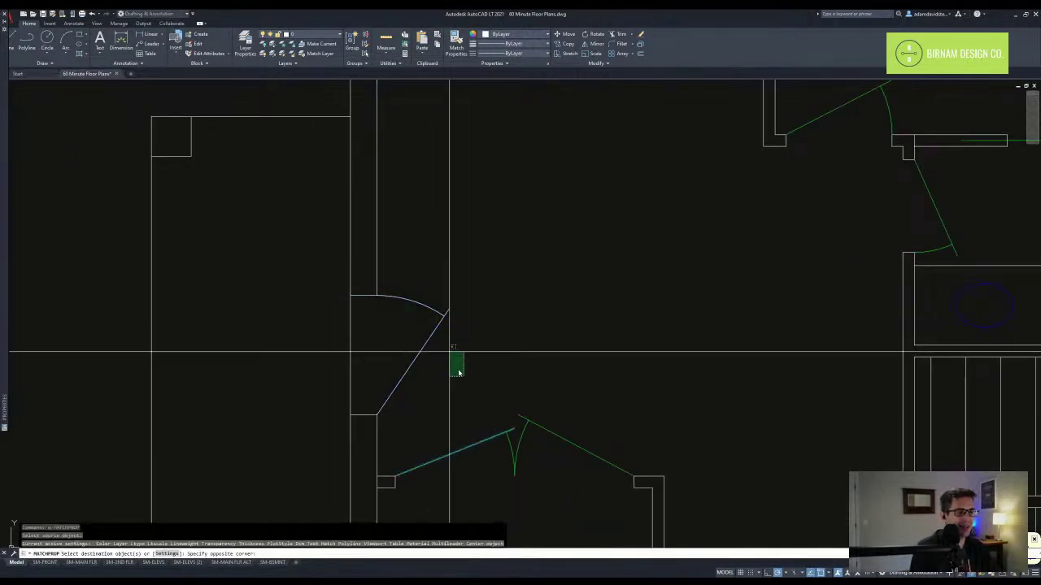
pyautogui.press('Escape')
pyautogui.press('Escape')
pyautogui.press('Escape')
pyautogui.scroll(-5, 455, 390)
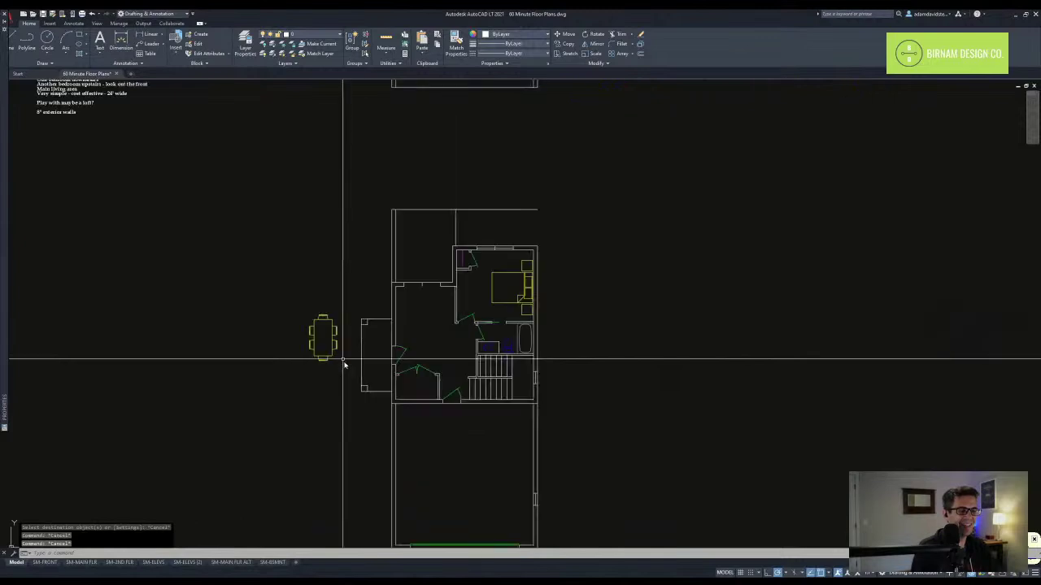
pyautogui.scroll(2, 343, 365)
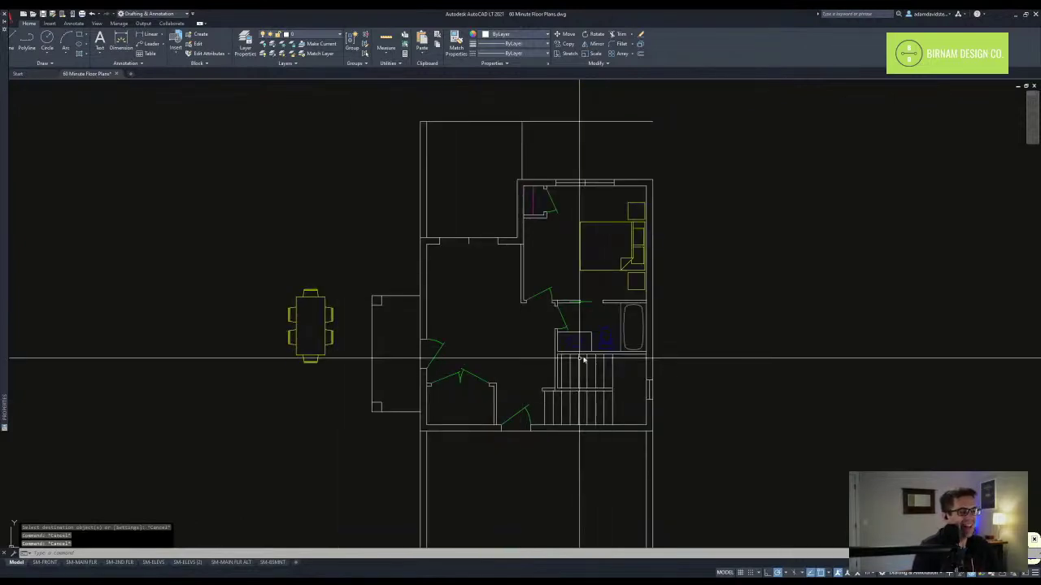
pyautogui.moveTo(559, 378); pyautogui.dragTo(535, 366, button='middle')
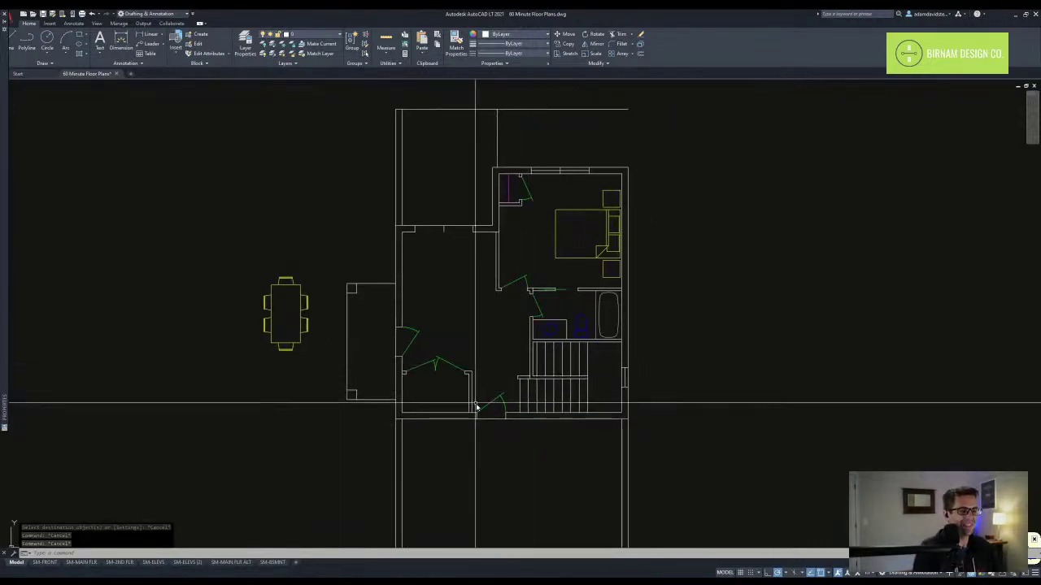
# - Copy the green furnace symbol from the fixture library and place it just outside the floor plan, below the side porch
pyautogui.moveTo(477, 406); pyautogui.dragTo(465, 358, button='middle')
pyautogui.scroll(-4, 464, 345)
pyautogui.moveTo(450, 192); pyautogui.dragTo(407, 336, button='middle')
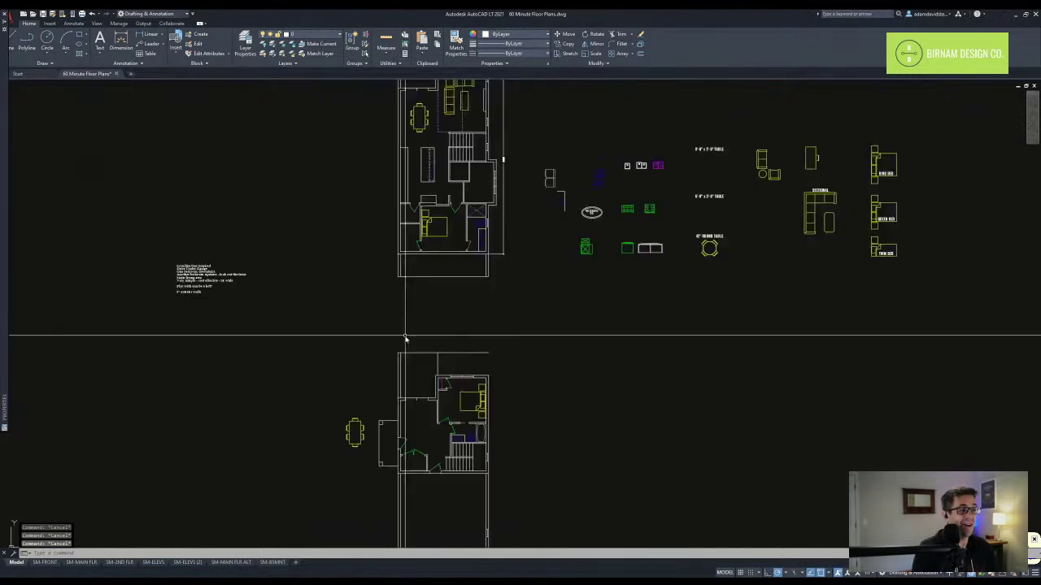
pyautogui.scroll(2, 595, 246)
pyautogui.click(584, 286)
pyautogui.click(556, 226)
pyautogui.write('co')
pyautogui.click(583, 253)
pyautogui.moveTo(480, 425); pyautogui.dragTo(523, 244, button='middle')
pyautogui.scroll(2, 325, 454)
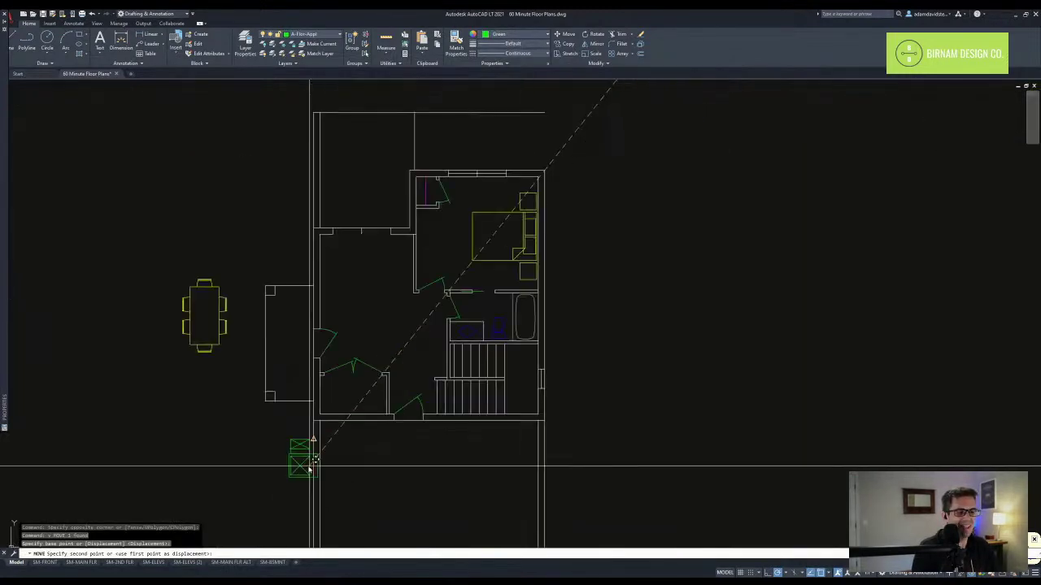
pyautogui.click(277, 466)
pyautogui.press('Escape')
# - Rotate the copied furnace symbol a quarter turn counterclockwise so its two boxes lie side by side
pyautogui.click(250, 443)
pyautogui.write('ro')
pyautogui.click(259, 497)
pyautogui.click(258, 479)
# - Move the rotated furnace symbol into the double-door closet, near its outer side wall
pyautogui.click(241, 502)
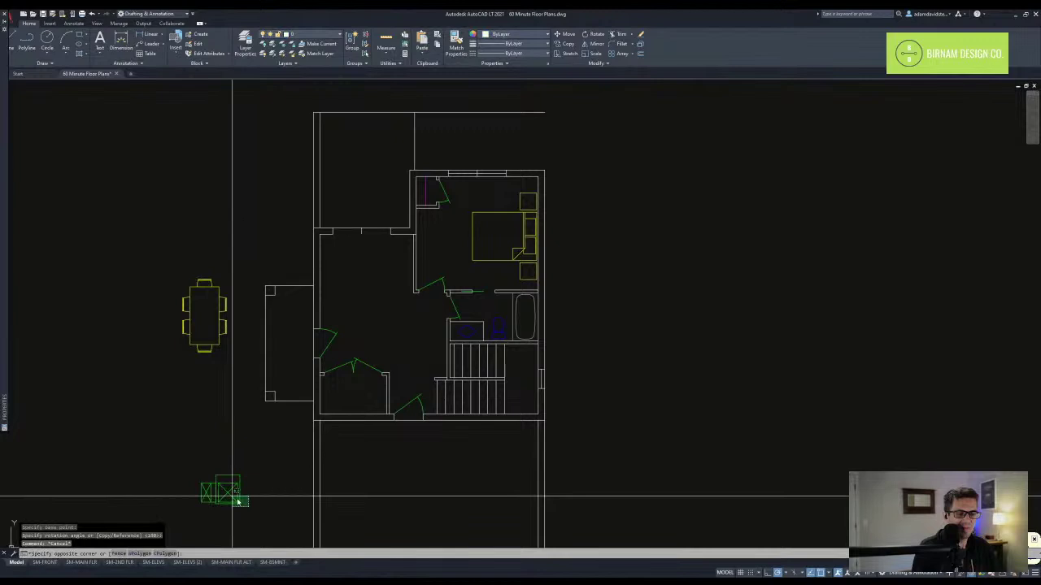
pyautogui.click(218, 492)
pyautogui.write('v')
pyautogui.click(216, 491)
pyautogui.scroll(4, 358, 380)
pyautogui.click(312, 421)
# - Draw a circle for the water heater inside the closet, between the furnace and the closet's inner partition
pyautogui.write('c')
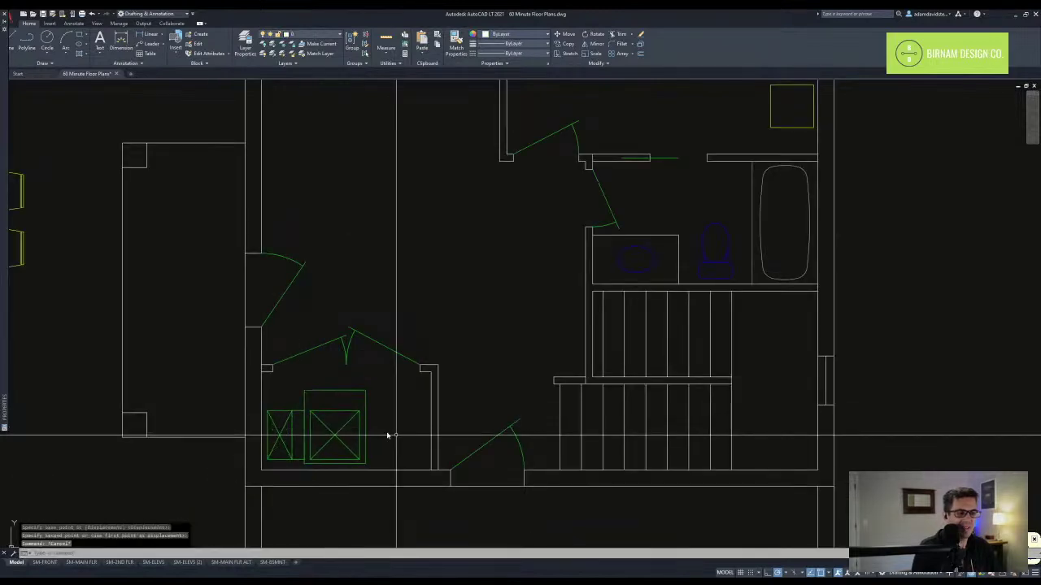
pyautogui.moveTo(388, 432); pyautogui.dragTo(396, 389, button='middle')
pyautogui.click(387, 381)
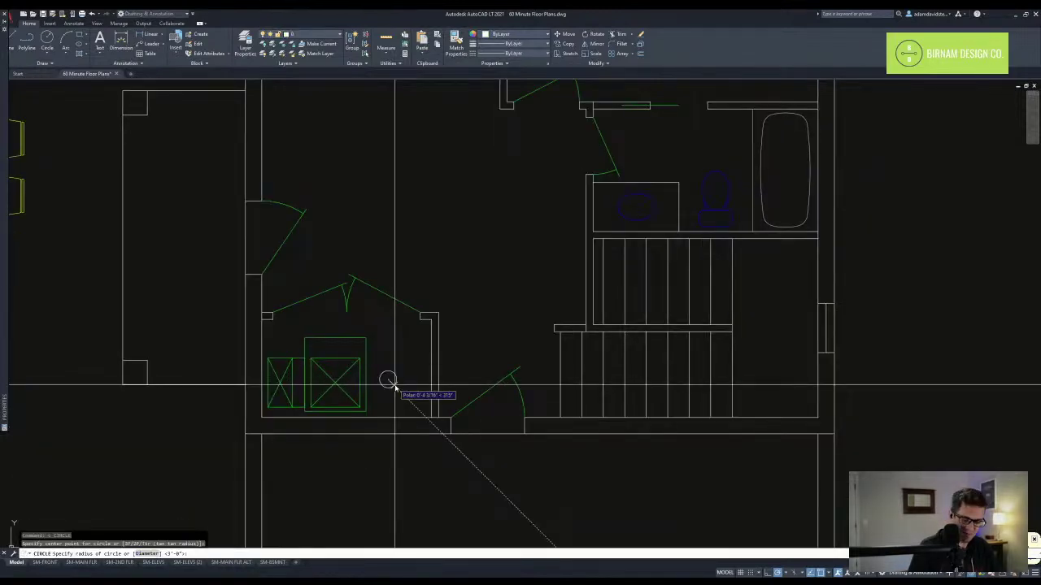
pyautogui.press('Return')
# - Match the water heater circle to the properties of the green furnace symbol
pyautogui.write('ma')
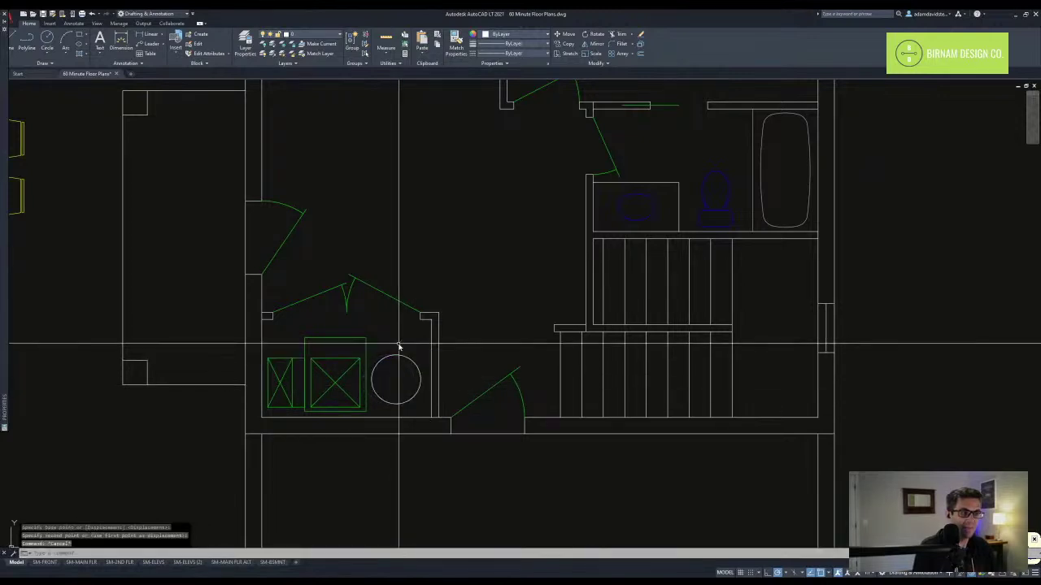
pyautogui.click(368, 352)
pyautogui.click(383, 361)
pyautogui.click(379, 355)
pyautogui.press('Escape')
pyautogui.moveTo(381, 345); pyautogui.dragTo(394, 383, button='middle')
# - Examine the layout around the entry, stairs, bathroom and bedroom, including how they relate to the garage
pyautogui.scroll(-3, 406, 394)
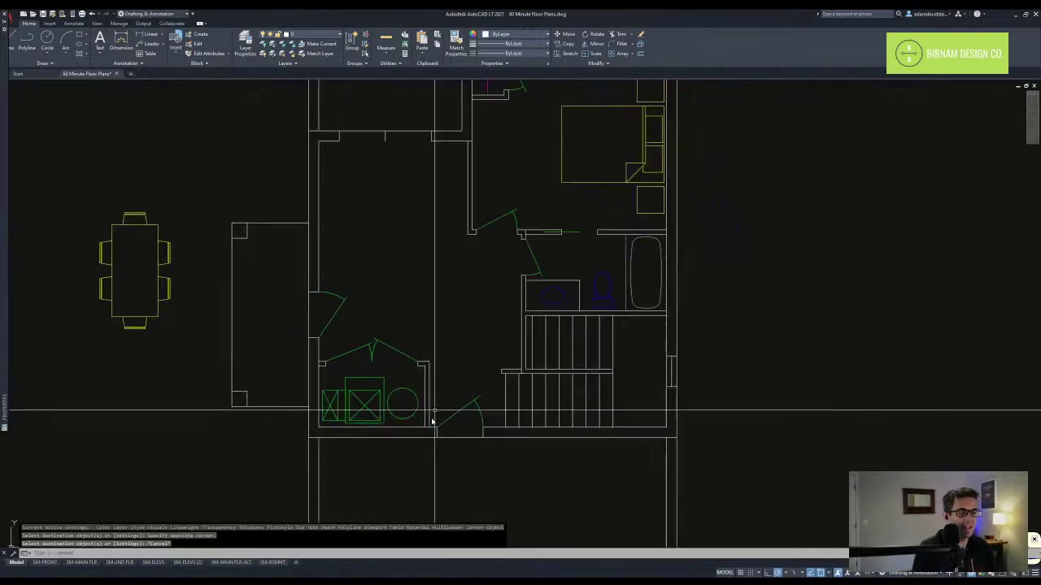
pyautogui.scroll(-2, 430, 413)
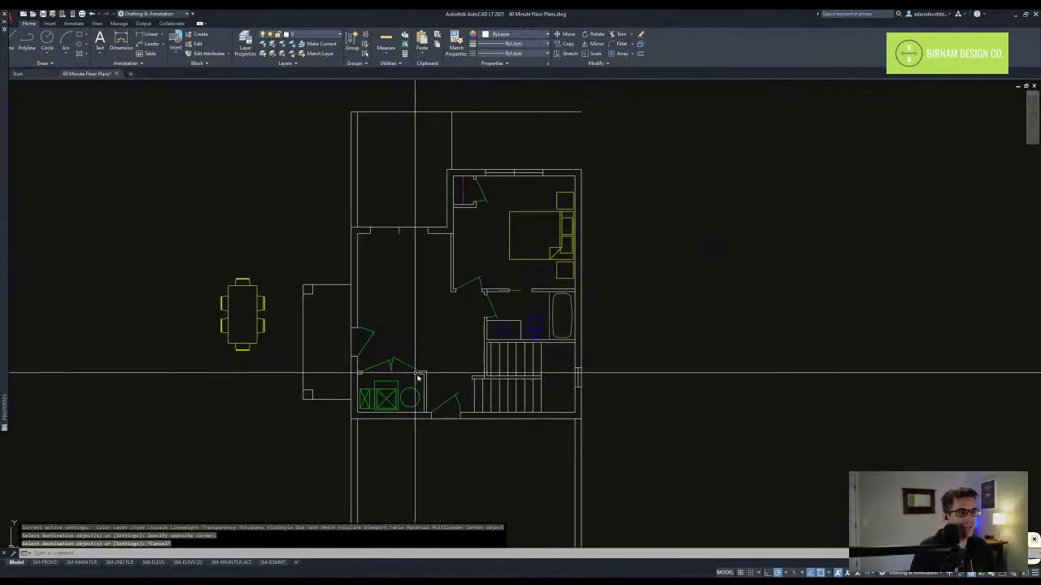
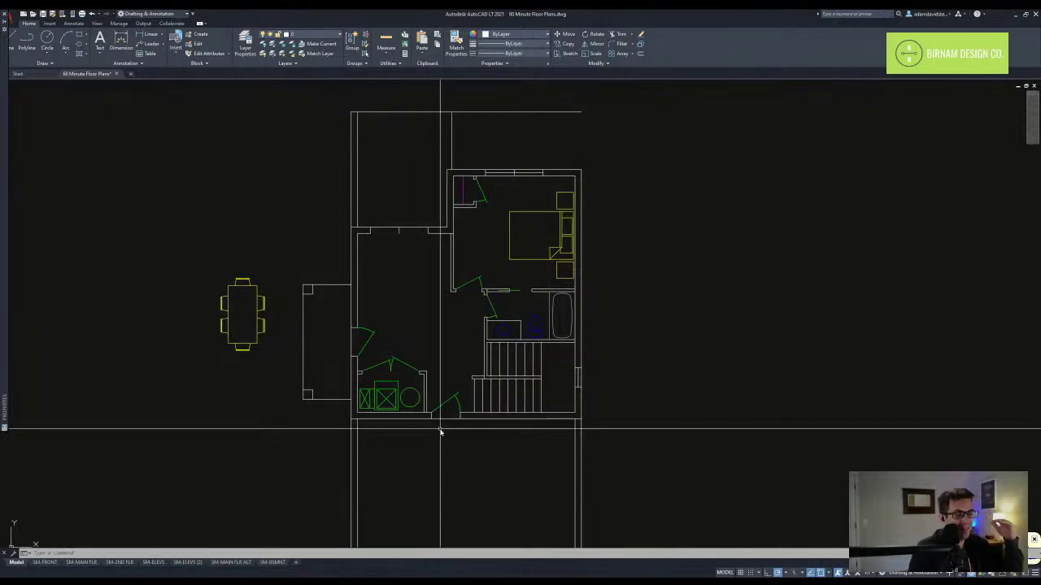
pyautogui.scroll(-3, 411, 398)
pyautogui.press('Escape')
pyautogui.press('Escape')
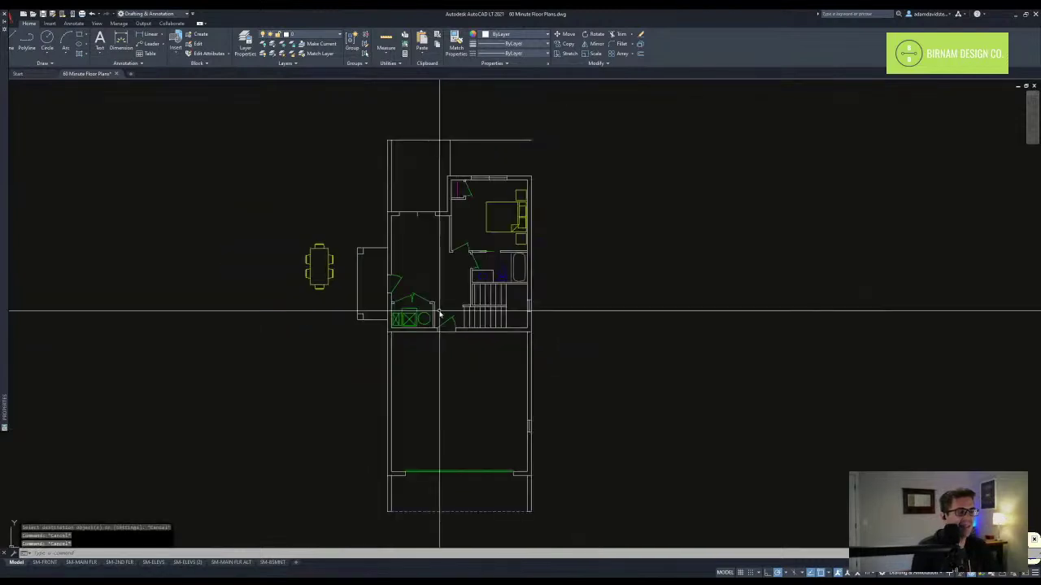
pyautogui.scroll(2, 435, 268)
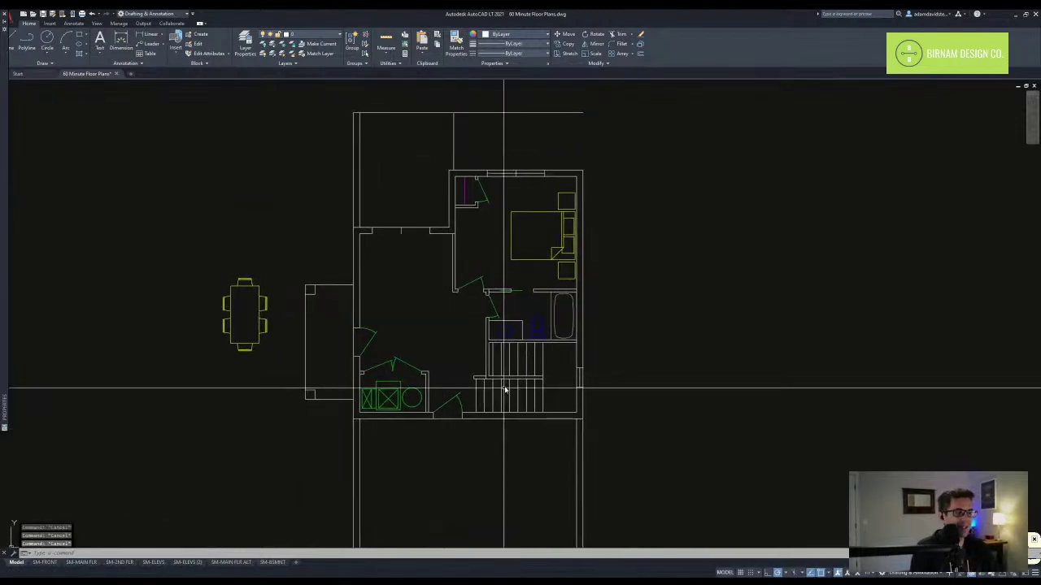
pyautogui.scroll(2, 480, 374)
pyautogui.scroll(-1, 479, 357)
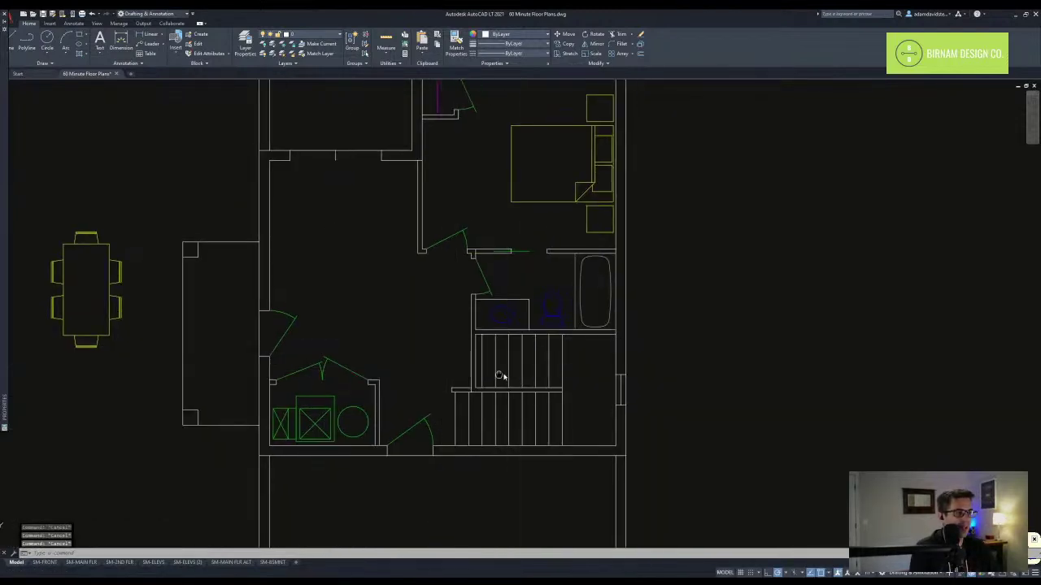
pyautogui.scroll(-2, 526, 343)
pyautogui.moveTo(526, 344); pyautogui.dragTo(520, 360, button='middle')
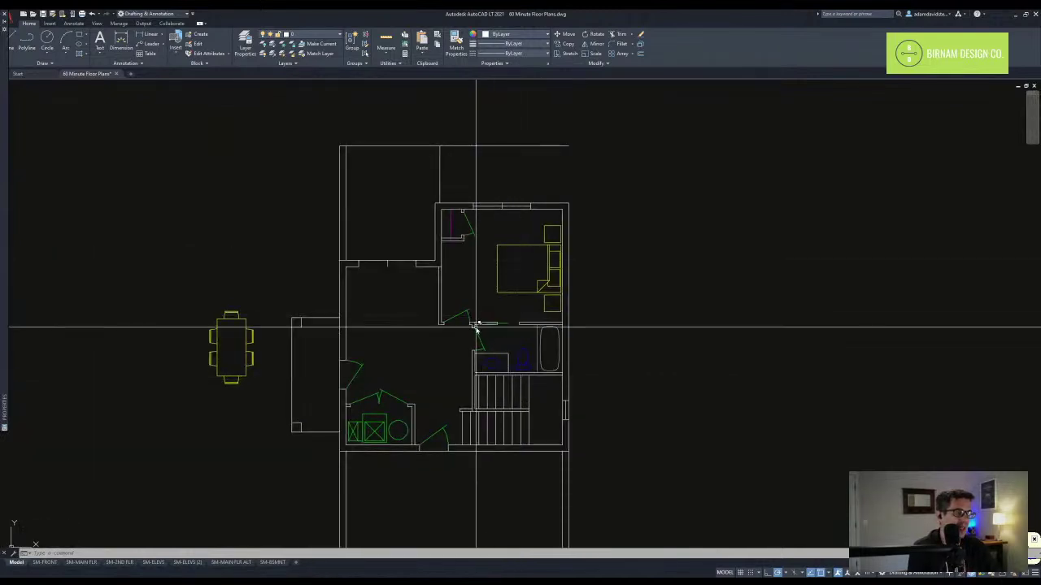
pyautogui.press('Escape')
pyautogui.press('Escape')
pyautogui.press('Escape')
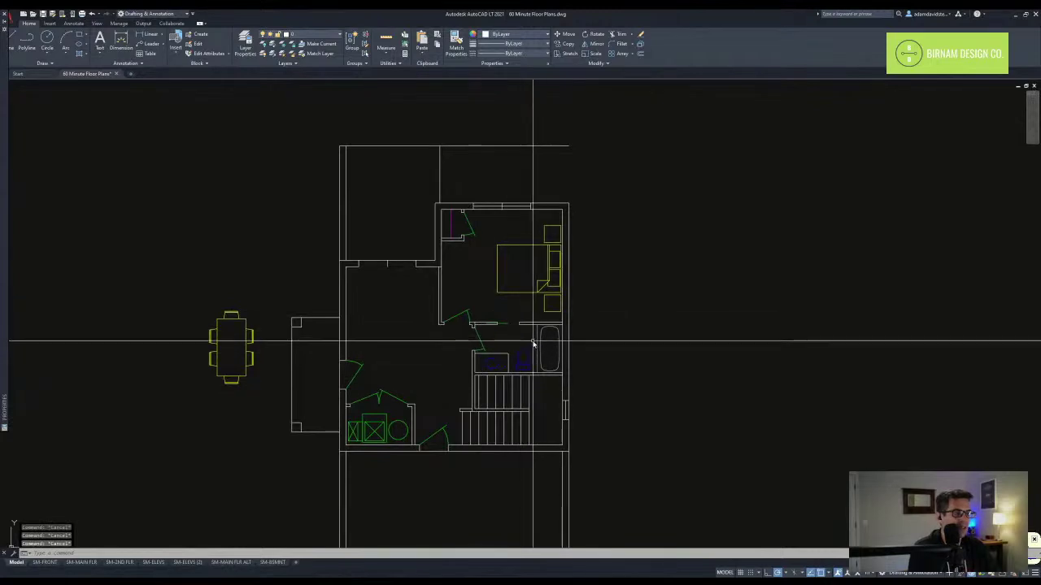
pyautogui.moveTo(459, 375); pyautogui.dragTo(459, 353, button='middle')
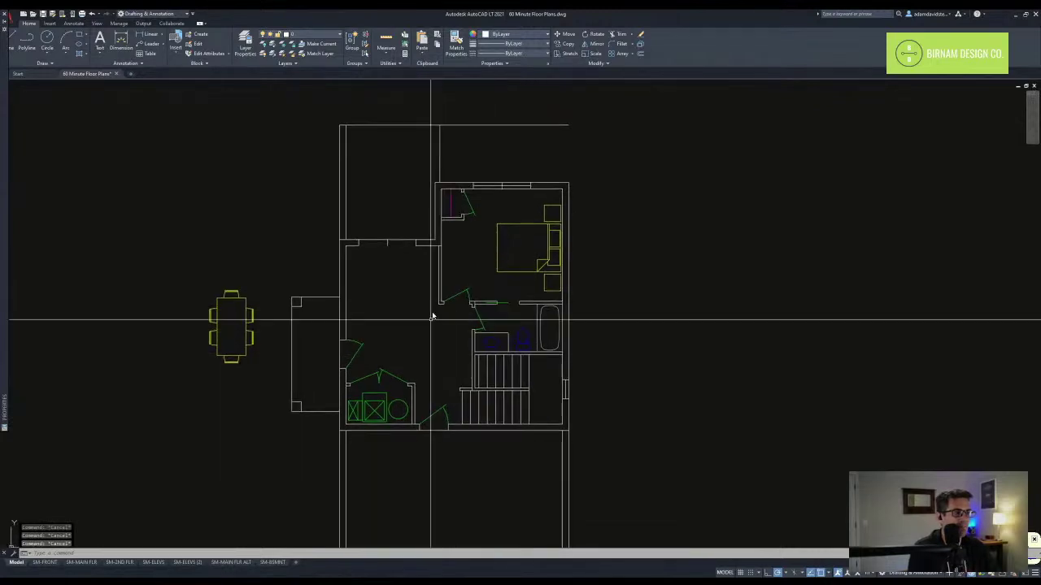
# - Erase the jambs and centre mark of the opening in the upper wall of the room above the closet
pyautogui.click(349, 268)
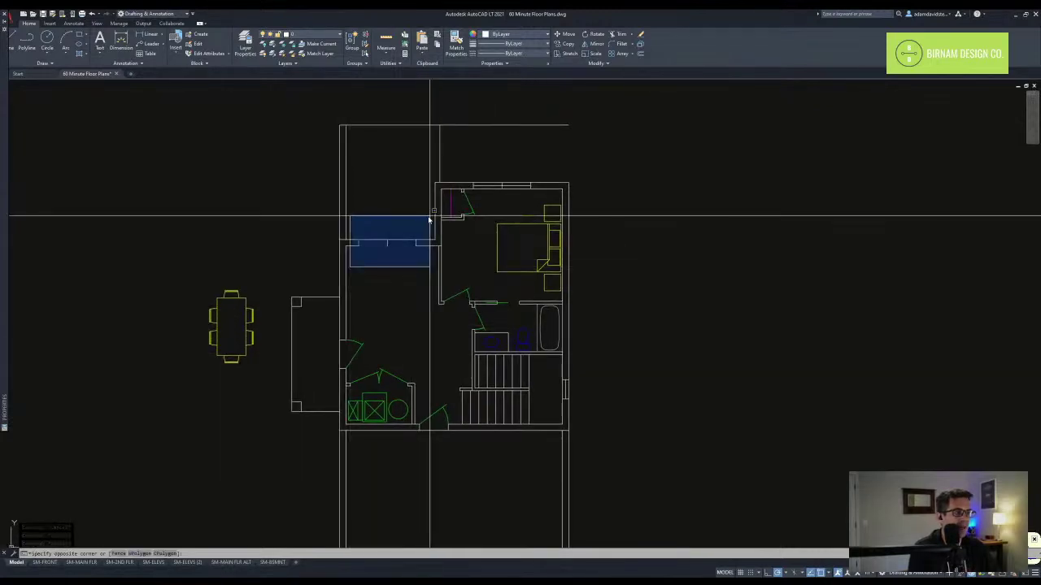
pyautogui.click(430, 217)
pyautogui.write('e')
pyautogui.press('space')
pyautogui.moveTo(423, 265); pyautogui.dragTo(447, 298, button='middle')
pyautogui.press('Escape')
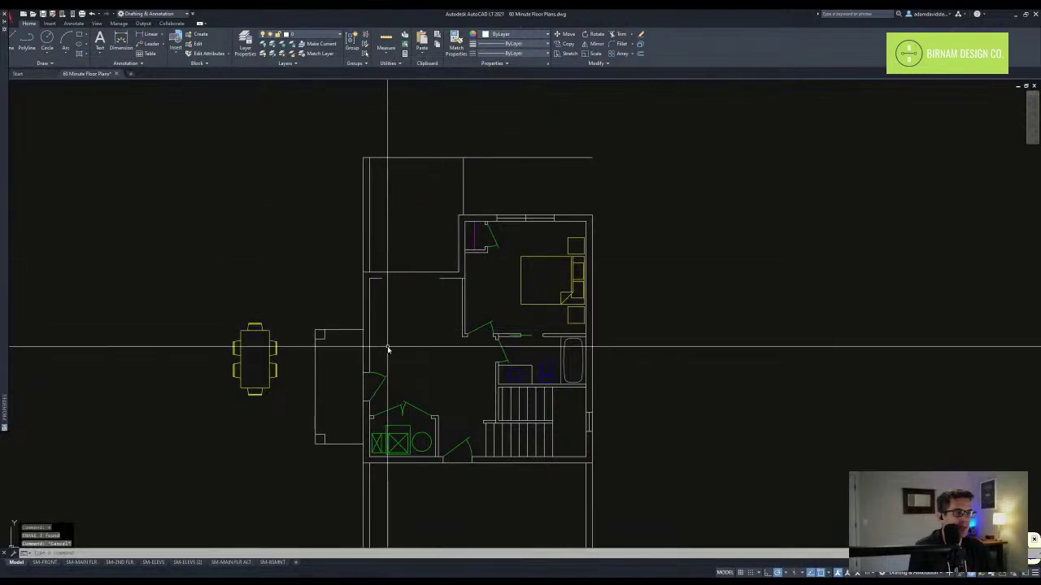
pyautogui.press('Escape')
pyautogui.press('Escape')
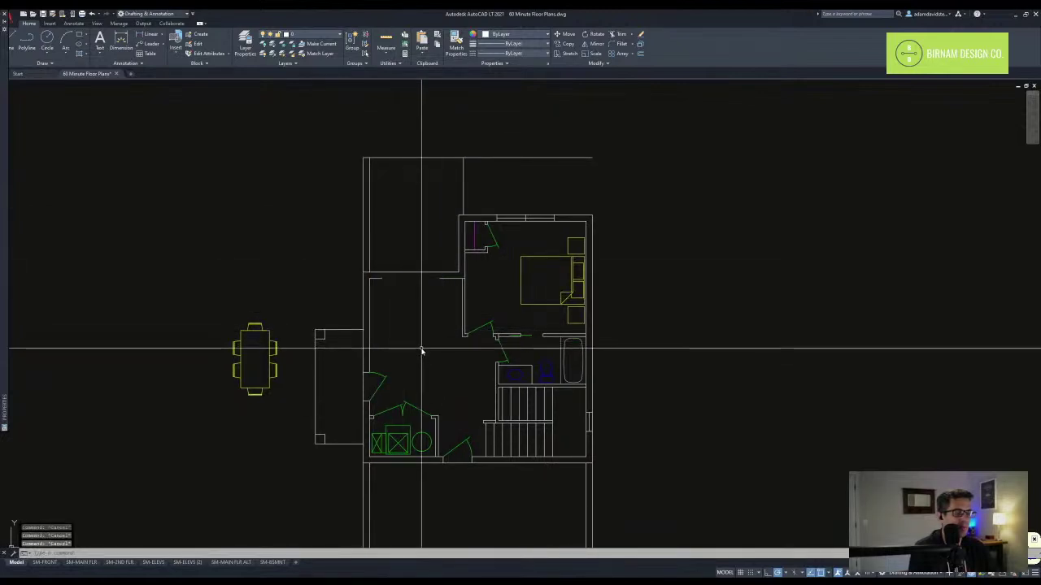
# - Try to erase the short inner wall line between the former opening and the bedroom partition
pyautogui.click(407, 291)
pyautogui.click(480, 271)
pyautogui.write('e')
pyautogui.press('space')
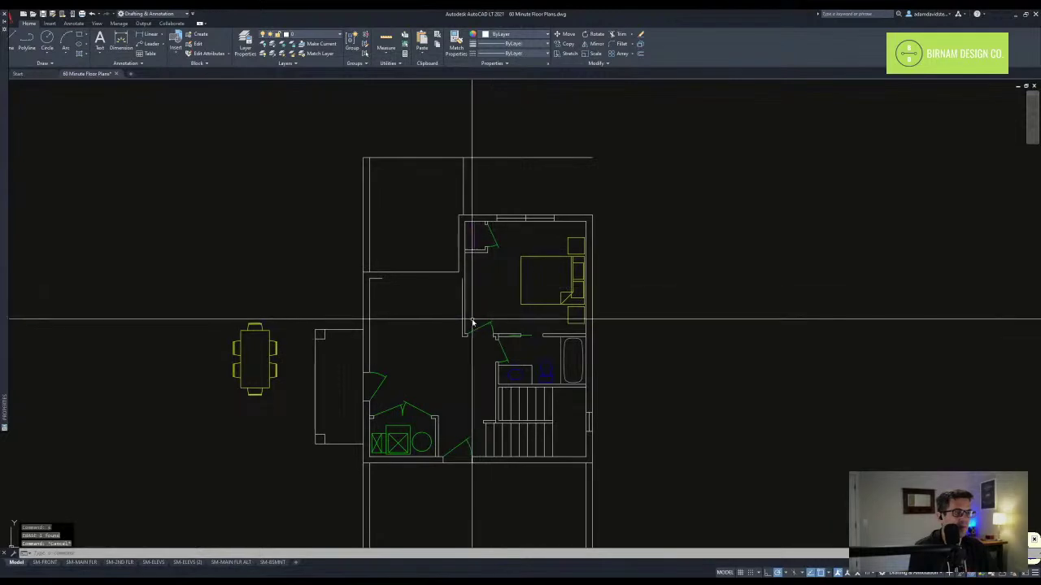
pyautogui.moveTo(470, 313)
pyautogui.mouseDown(button='middle')
pyautogui.moveTo(468, 286)
pyautogui.moveTo(477, 303)
pyautogui.mouseUp(button='middle')
pyautogui.press('Escape')
pyautogui.press('Escape')
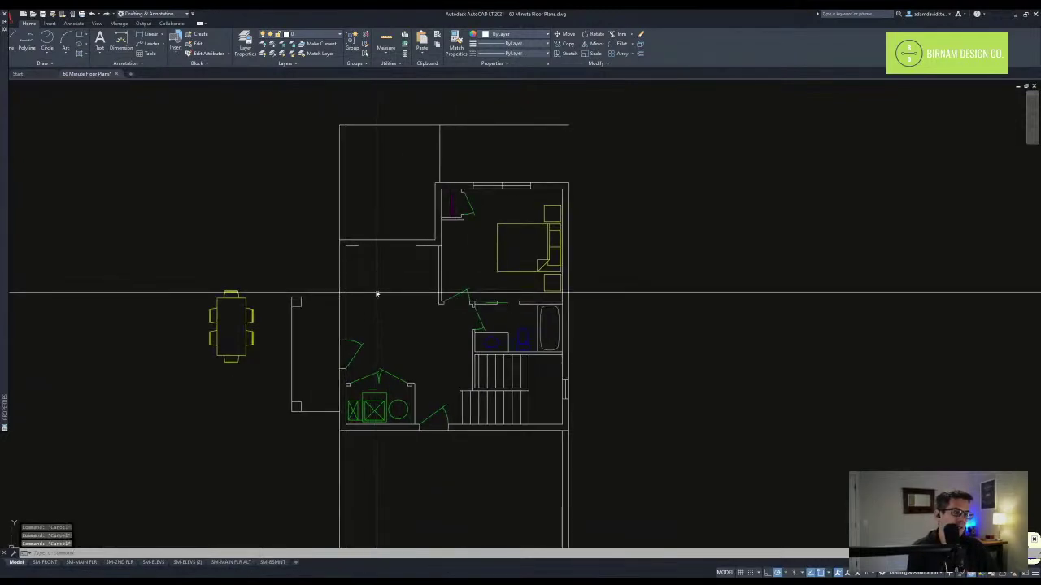
# - Move the six-seat dining table from outside the plan into the room above the double-door closet
pyautogui.click(246, 352)
pyautogui.write('m')
pyautogui.press('space')
pyautogui.click(217, 326)
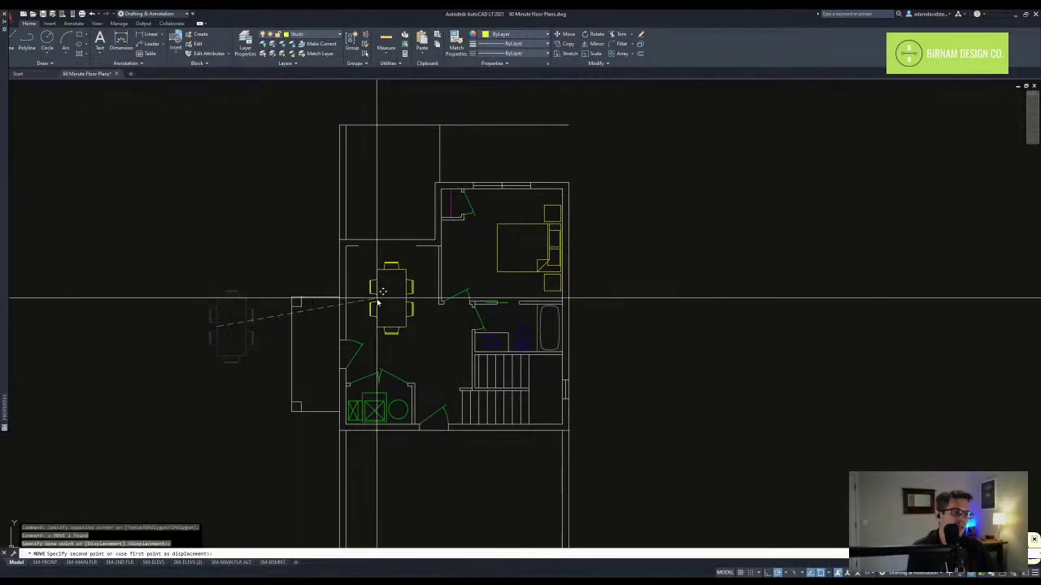
pyautogui.click(376, 299)
pyautogui.press('Escape')
pyautogui.press('Escape')
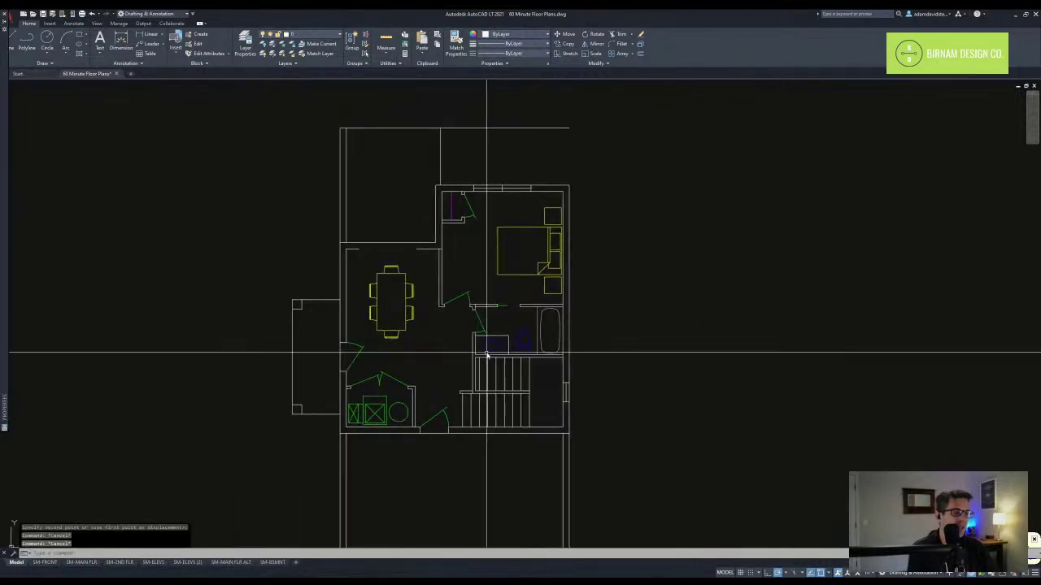
# - Offset the bedroom's outer side wall inner line 11' inward to locate a new bedroom partition
pyautogui.moveTo(486, 353); pyautogui.dragTo(474, 361, button='middle')
pyautogui.moveTo(463, 322); pyautogui.dragTo(463, 336, button='middle')
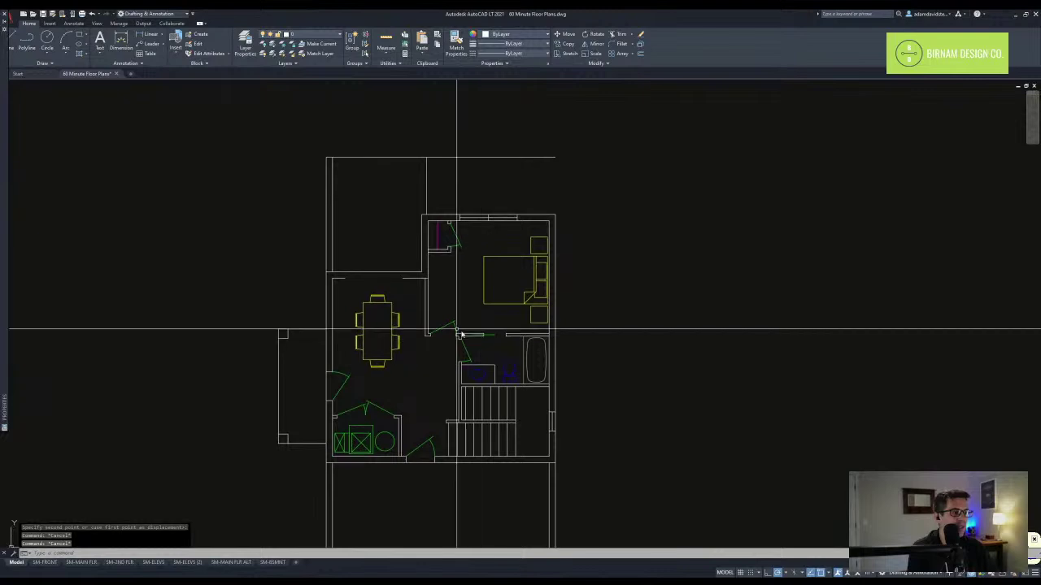
pyautogui.write('o')
pyautogui.press('space')
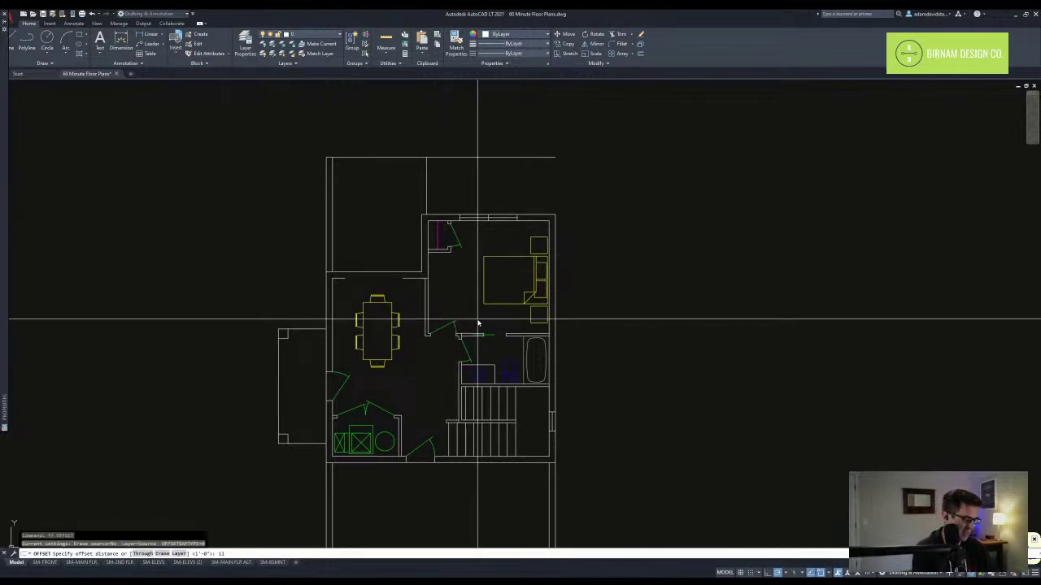
pyautogui.write('11')
pyautogui.press('Return')
pyautogui.click(549, 327)
pyautogui.click(466, 332)
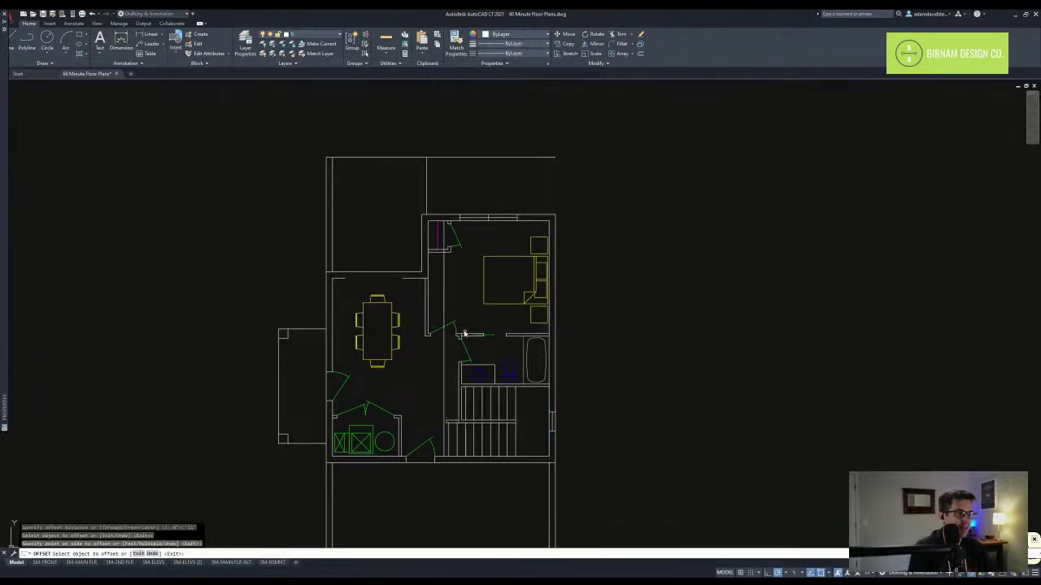
pyautogui.press('Escape')
pyautogui.press('Escape')
# - Erase the bedroom door's leaf, swing arc and the jamb at the end of the old partition
pyautogui.moveTo(451, 292); pyautogui.dragTo(453, 296, button='middle')
pyautogui.click(453, 296)
pyautogui.press('Escape')
pyautogui.press('Escape')
pyautogui.scroll(3, 444, 325)
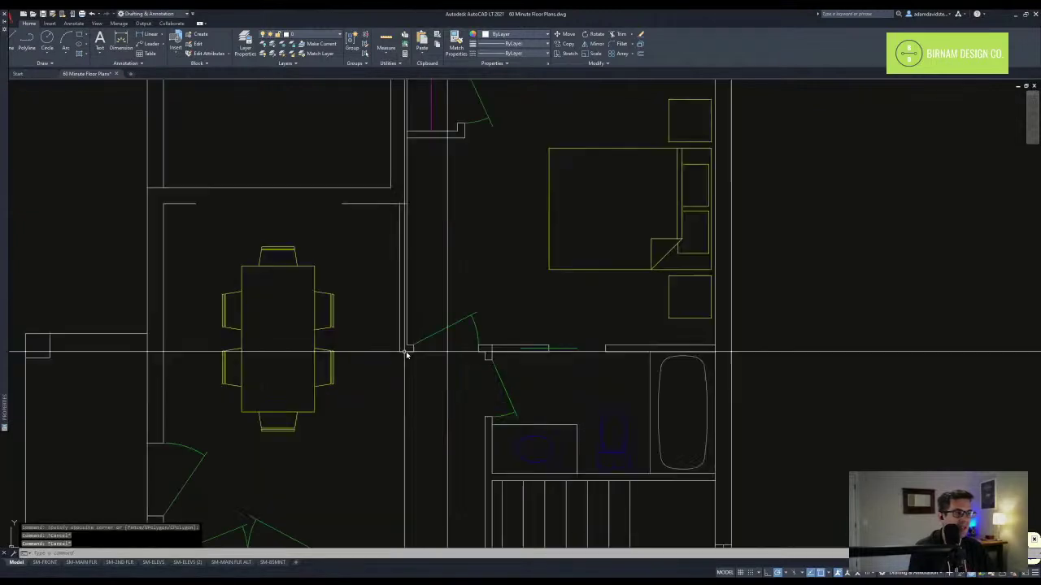
pyautogui.click(387, 365)
pyautogui.press('Escape')
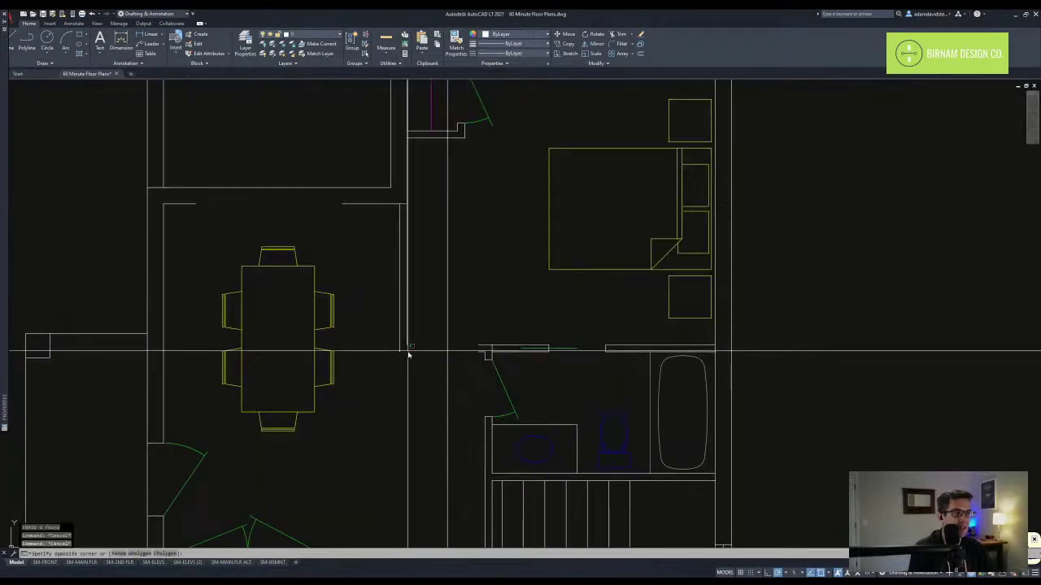
# - Offset the new bedroom partition line 3.5" toward the dining room to form the wall thickness
pyautogui.moveTo(428, 278); pyautogui.dragTo(430, 339, button='middle')
pyautogui.write('o')
pyautogui.press('Return')
pyautogui.write('1.5')
pyautogui.press('Return')
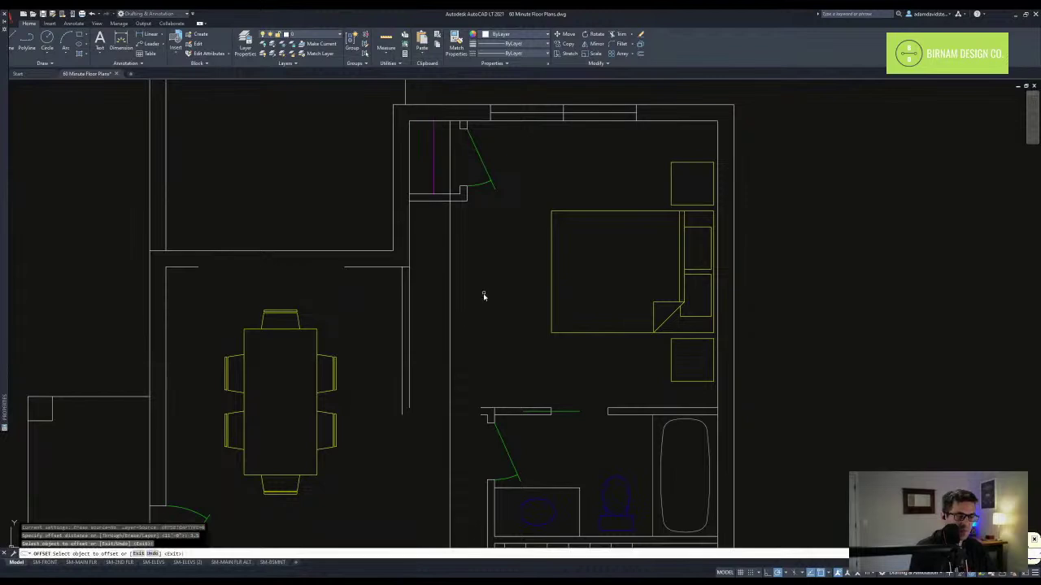
pyautogui.click(438, 276)
pyautogui.press('Escape')
# - Mirror the two old partition lines diagonally about their upper corner so they run horizontally, deleting the originals
pyautogui.click(416, 279)
pyautogui.click(384, 321)
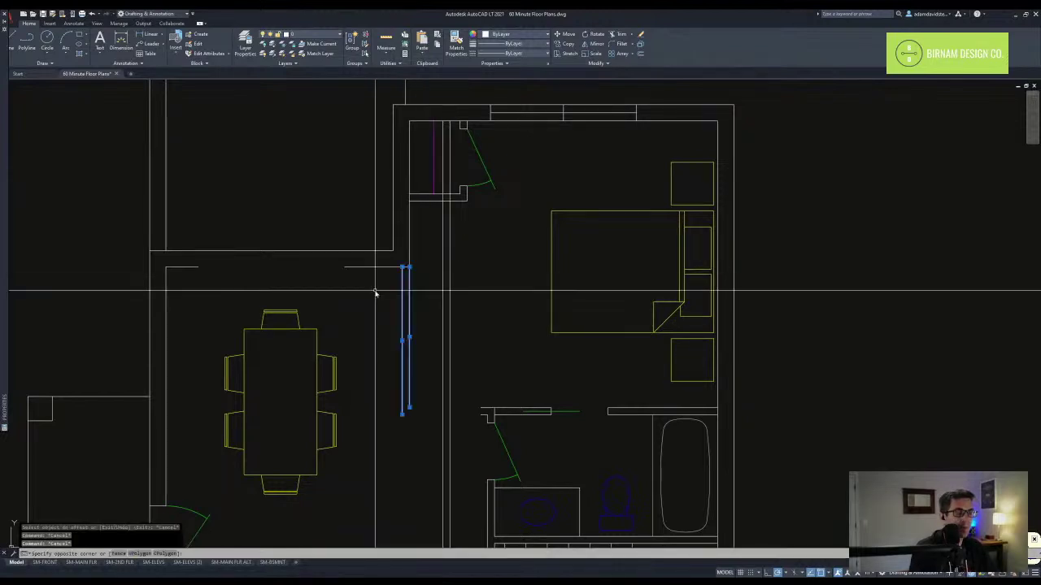
pyautogui.write('rr')
pyautogui.press('Return')
pyautogui.click(409, 267)
pyautogui.click(422, 276)
pyautogui.write('y')
pyautogui.press('Return')
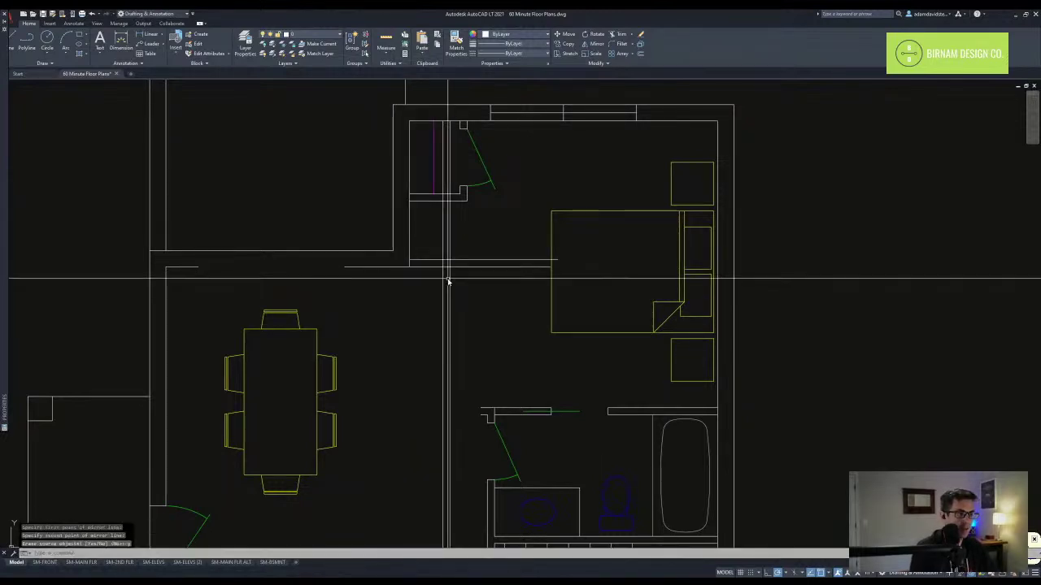
# - Fillet the horizontal wall lines with the new bedroom partition lines to form a clean double-line corner
pyautogui.write('f')
pyautogui.press('Return')
pyautogui.click(438, 268)
pyautogui.click(443, 286)
pyautogui.press('Return')
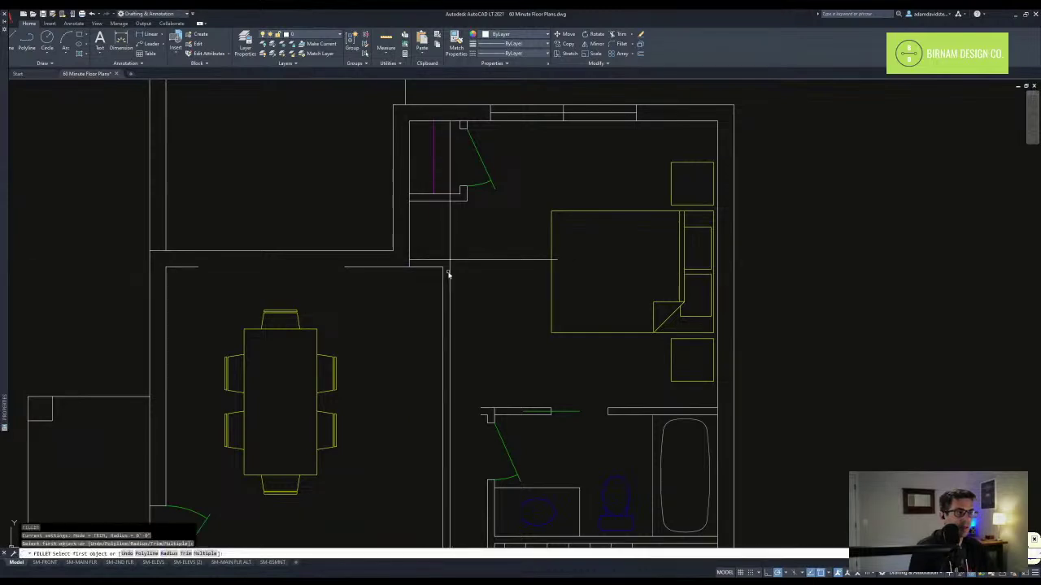
pyautogui.click(445, 261)
pyautogui.press('Escape')
pyautogui.moveTo(451, 311); pyautogui.dragTo(447, 324, button='middle')
pyautogui.write('ex')
pyautogui.press('Return')
pyautogui.click(446, 217)
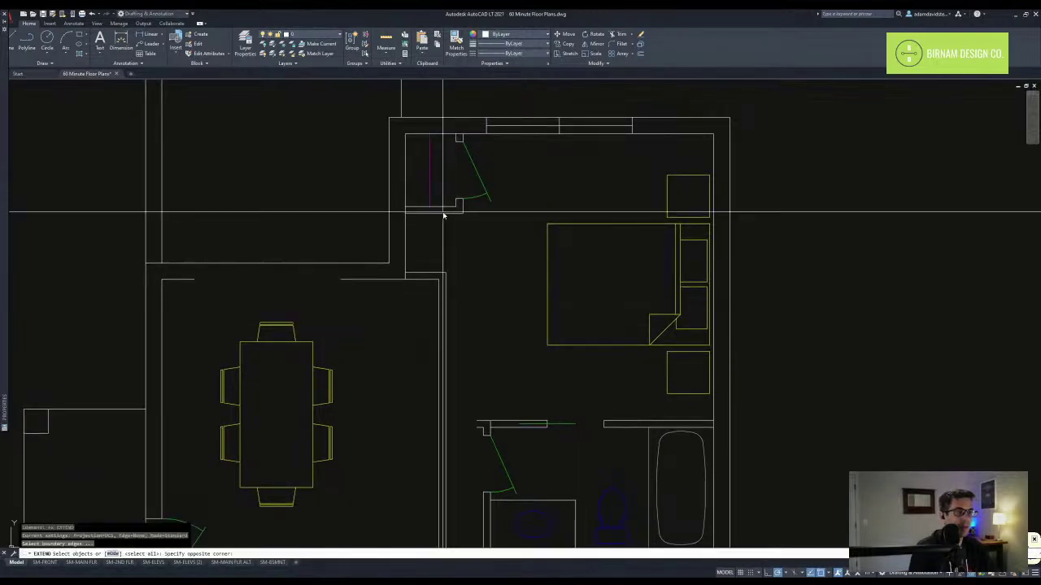
pyautogui.click(444, 213)
pyautogui.press('Escape')
# - Fillet the new bedroom partition lines with the bathroom's upper wall lines to close the lower wall corner
pyautogui.scroll(-2, 448, 261)
pyautogui.write('f')
pyautogui.press('Return')
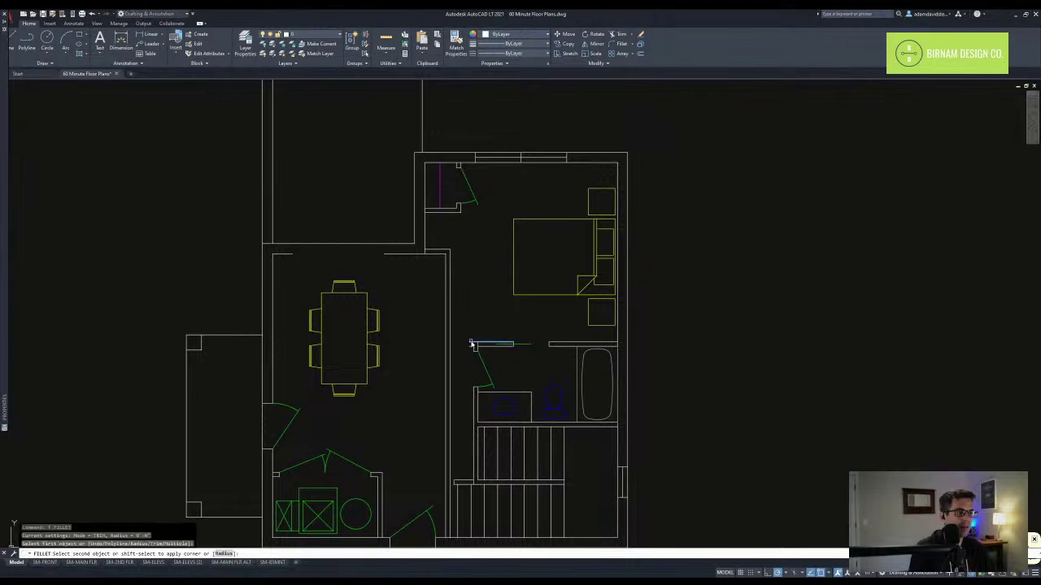
pyautogui.click(446, 320)
pyautogui.press('Return')
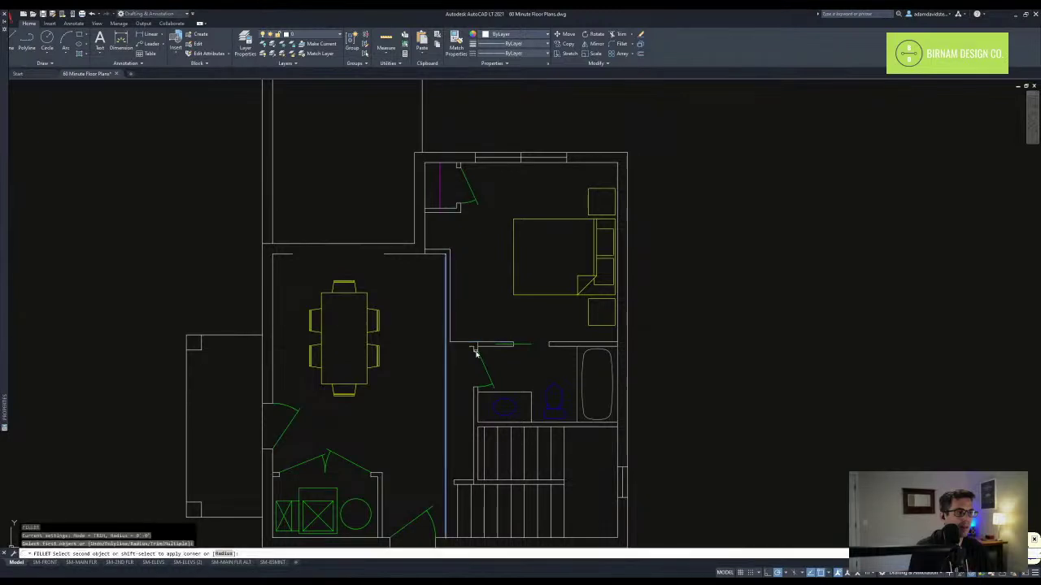
pyautogui.click(469, 345)
pyautogui.write('f')
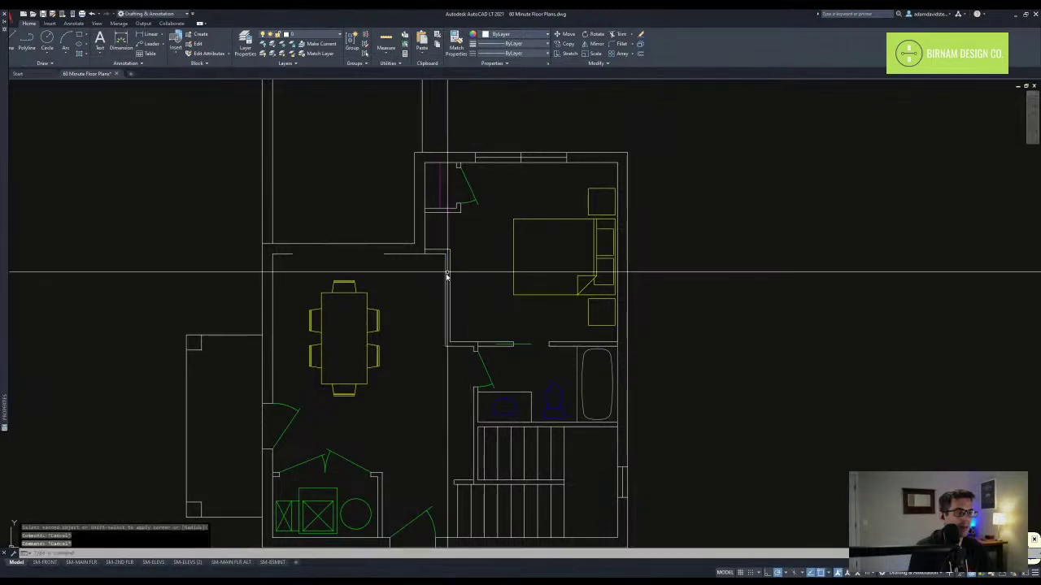
# - Fillet the bedroom-side partition line with the closet's lower wall line and clear the leftover horizontal line beneath the closet
pyautogui.press('Return')
pyautogui.click(450, 258)
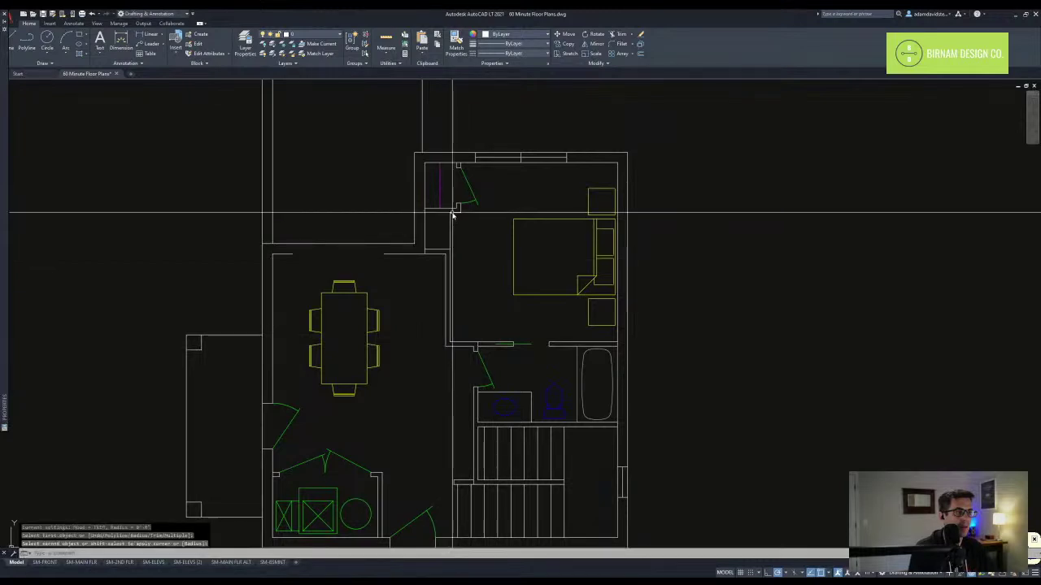
pyautogui.click(441, 249)
pyautogui.scroll(-2, 439, 290)
pyautogui.click(447, 342)
# - Move the dining table sideways toward the new partition to centre it in the widened dining area
pyautogui.moveTo(519, 353); pyautogui.dragTo(478, 333, button='middle')
pyautogui.click(409, 304)
pyautogui.press('m')
pyautogui.press('Return')
pyautogui.click(404, 312)
pyautogui.click(416, 312)
pyautogui.press('Escape')
pyautogui.press('Escape')
# - Rotate the dining table a quarter turn so its long side runs horizontally
pyautogui.click(440, 345)
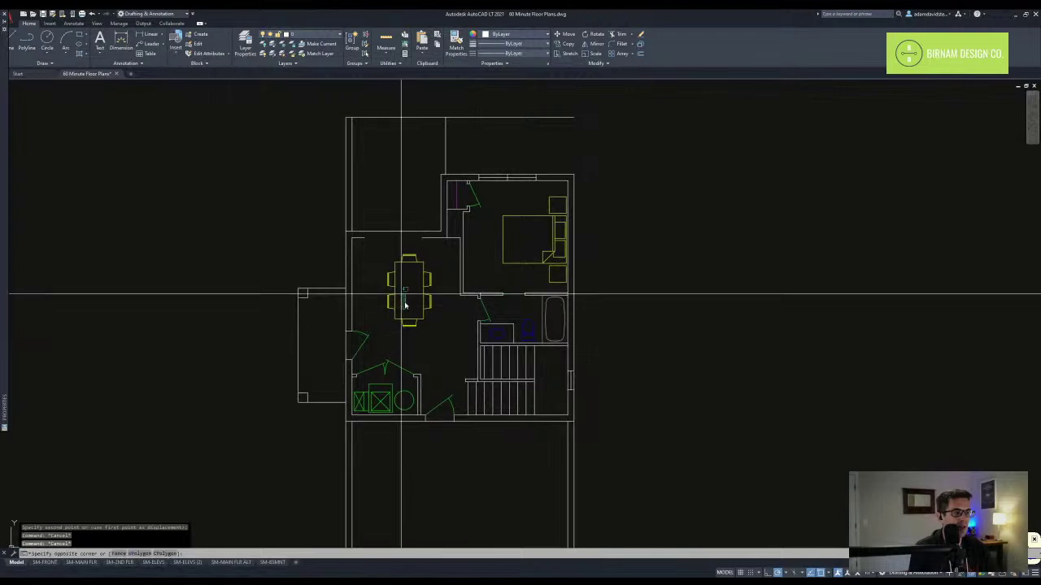
pyautogui.click(401, 291)
pyautogui.press('r')
pyautogui.press('o')
pyautogui.press('Return')
pyautogui.click(409, 292)
pyautogui.click(411, 309)
pyautogui.press('Escape')
# - Move the rotated dining table up slightly within the dining area
pyautogui.click(410, 306)
pyautogui.click(408, 282)
pyautogui.press('Return')
pyautogui.click(414, 291)
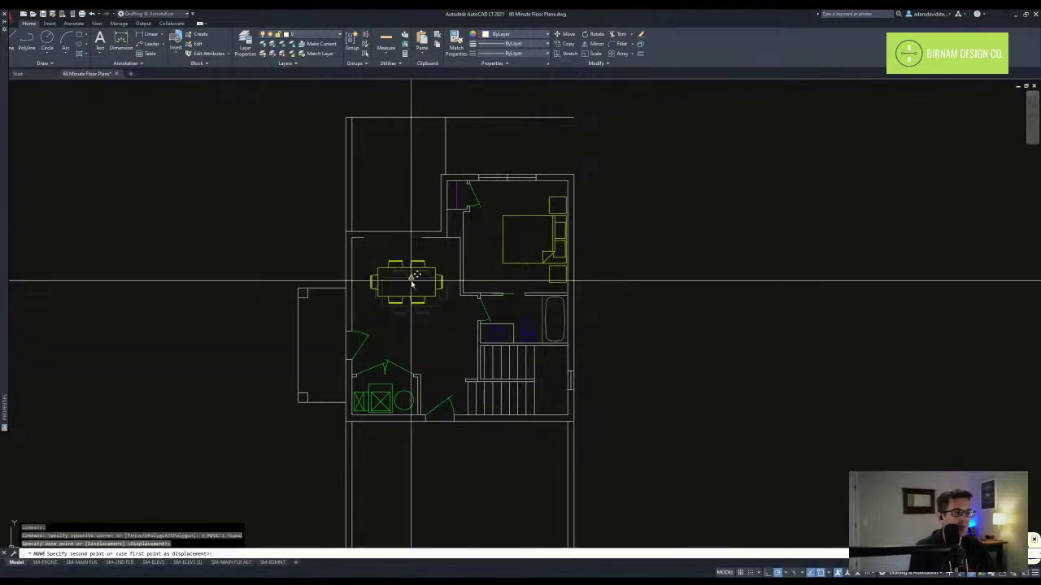
pyautogui.click(410, 279)
pyautogui.press('Escape')
pyautogui.press('Escape')
pyautogui.moveTo(457, 322); pyautogui.dragTo(464, 313, button='middle')
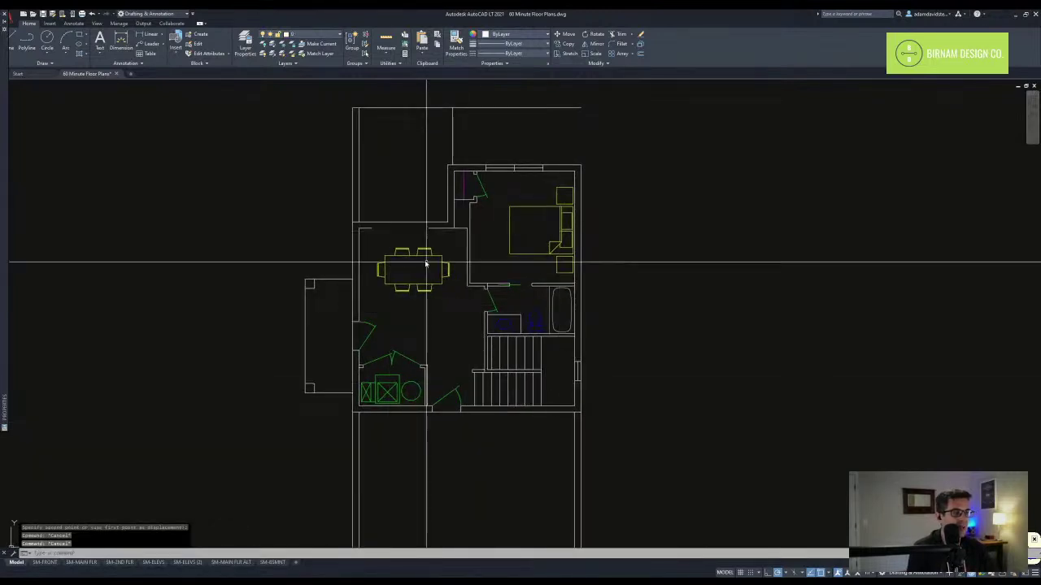
pyautogui.moveTo(434, 275); pyautogui.dragTo(427, 285, button='middle')
# - Undo the table and partition changes back to the original bedroom doorway layout, and erase the dining table
pyautogui.hotkey('ctrl', 'z')
pyautogui.hotkey('ctrl', 'z')
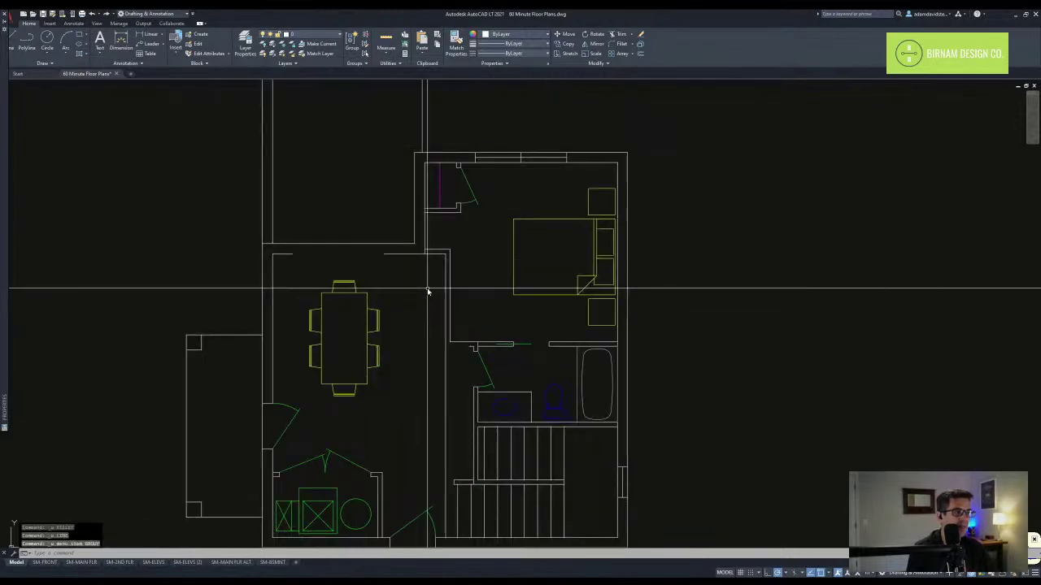
pyautogui.hotkey('ctrl', 'z')
pyautogui.hotkey('ctrl', 'z')
pyautogui.hotkey('ctrl', 'z')
pyautogui.hotkey('ctrl', 'z')
pyautogui.hotkey('ctrl', 'z')
pyautogui.hotkey('ctrl', 'z')
pyautogui.hotkey('ctrl', 'z')
pyautogui.hotkey('ctrl', 'z')
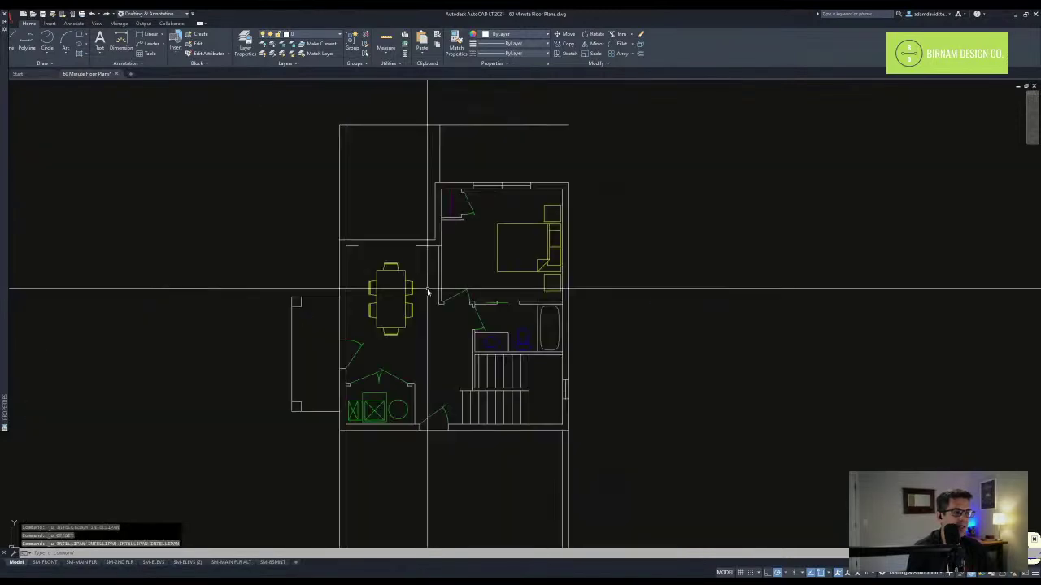
pyautogui.hotkey('ctrl', 'z')
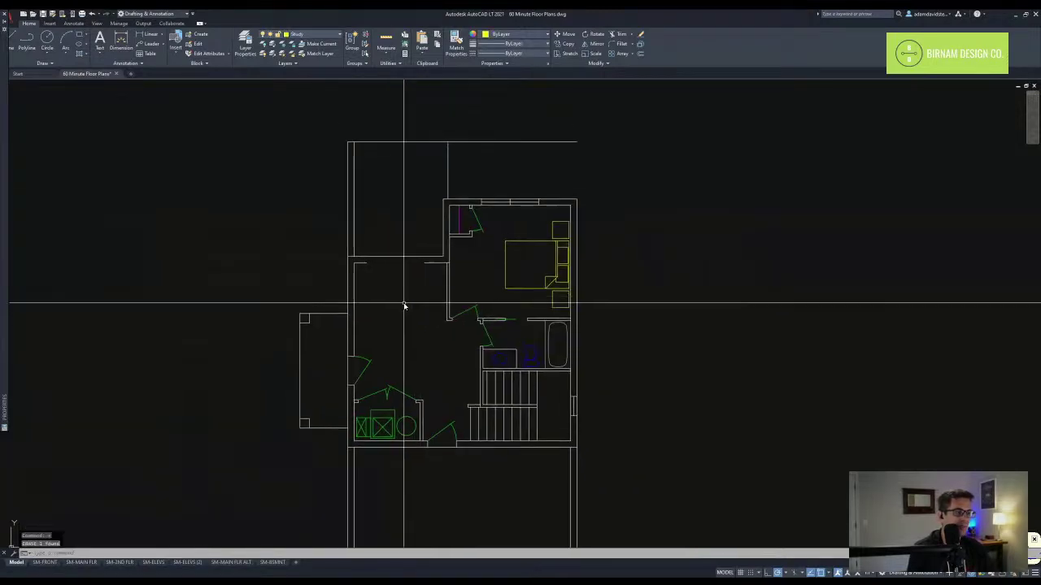
# - Extend both lines of the wall stub beside the bedroom door across to the left exterior wall's inner line
pyautogui.write('ex')
pyautogui.press('space')
pyautogui.click(363, 319)
pyautogui.click(352, 324)
pyautogui.press('space')
pyautogui.scroll(4, 441, 324)
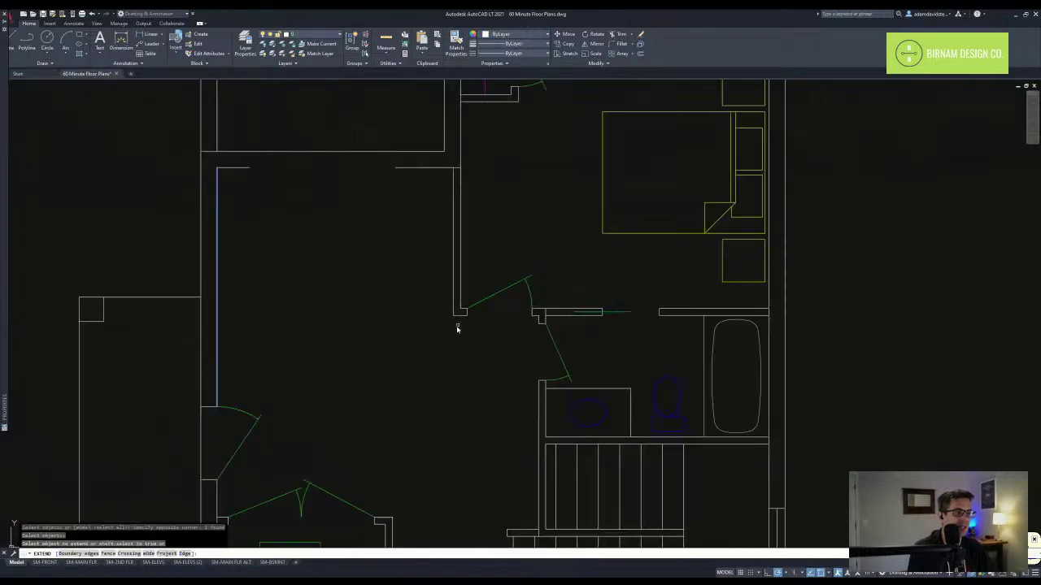
pyautogui.scroll(-4, 455, 318)
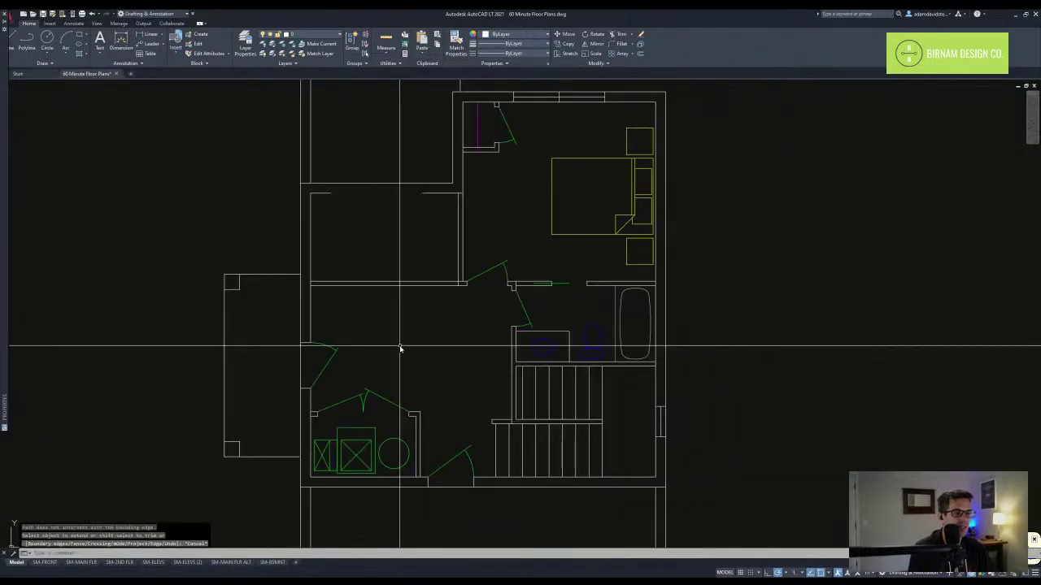
pyautogui.press('Escape')
pyautogui.press('Escape')
# - Erase the short right-hand stub of the former dining area's upper inner wall line
pyautogui.click(437, 235)
pyautogui.click(415, 217)
pyautogui.write('e')
pyautogui.press('space')
pyautogui.press('Escape')
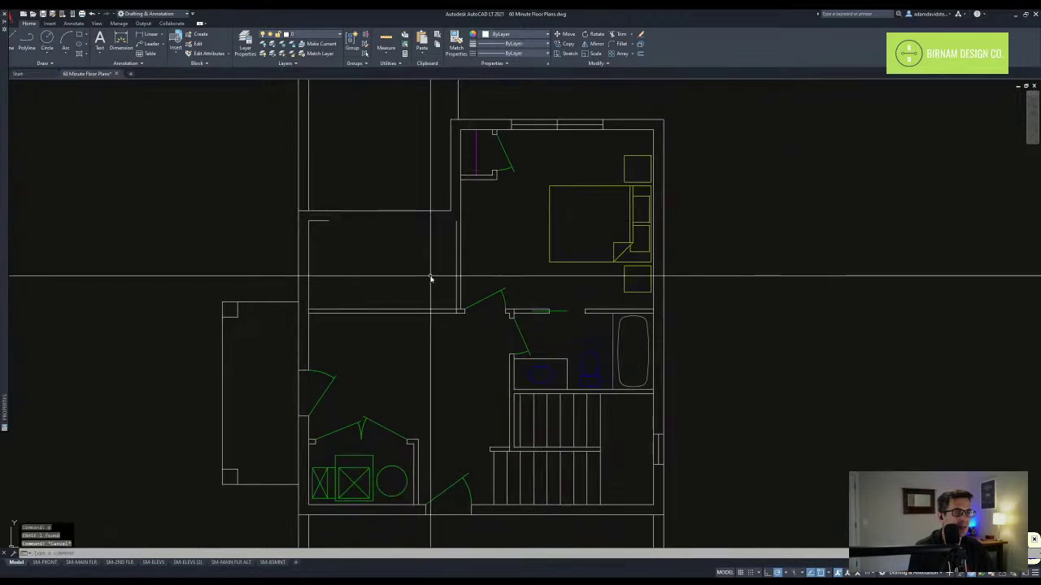
# - Extend the left stub of the upper inner wall line across to the bedroom partition to close the opening
pyautogui.write('ex')
pyautogui.press('space')
pyautogui.click(469, 218)
pyautogui.click(455, 213)
pyautogui.press('space')
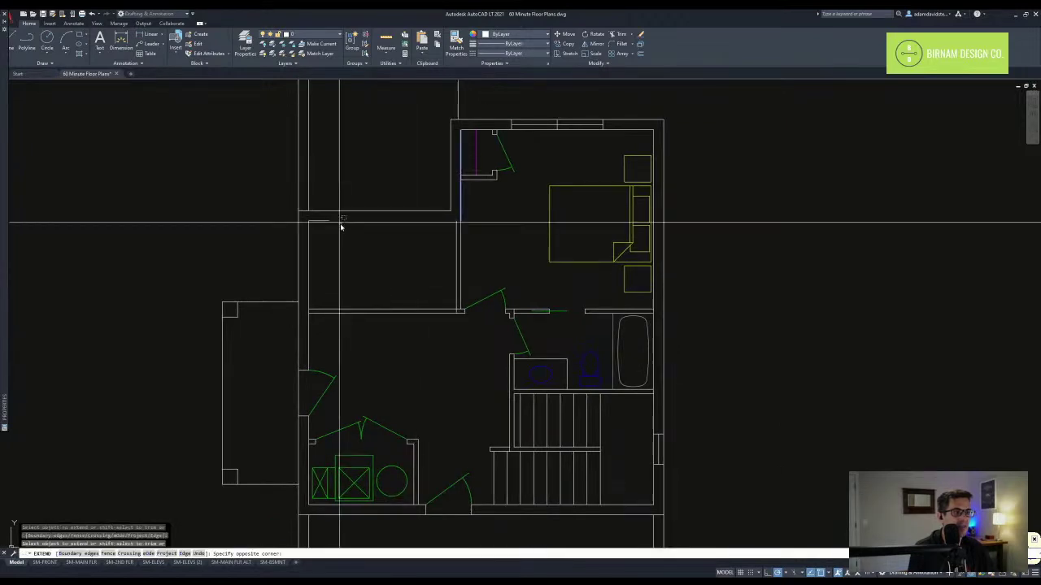
pyautogui.click(323, 215)
pyautogui.moveTo(399, 228); pyautogui.dragTo(396, 286, button='middle')
pyautogui.press('Escape')
# - Draw a short jamb line across the upper exterior wall at its inner corner and move it 6" along the wall
pyautogui.write('l')
pyautogui.click(447, 269)
pyautogui.click(448, 279)
pyautogui.press('Escape')
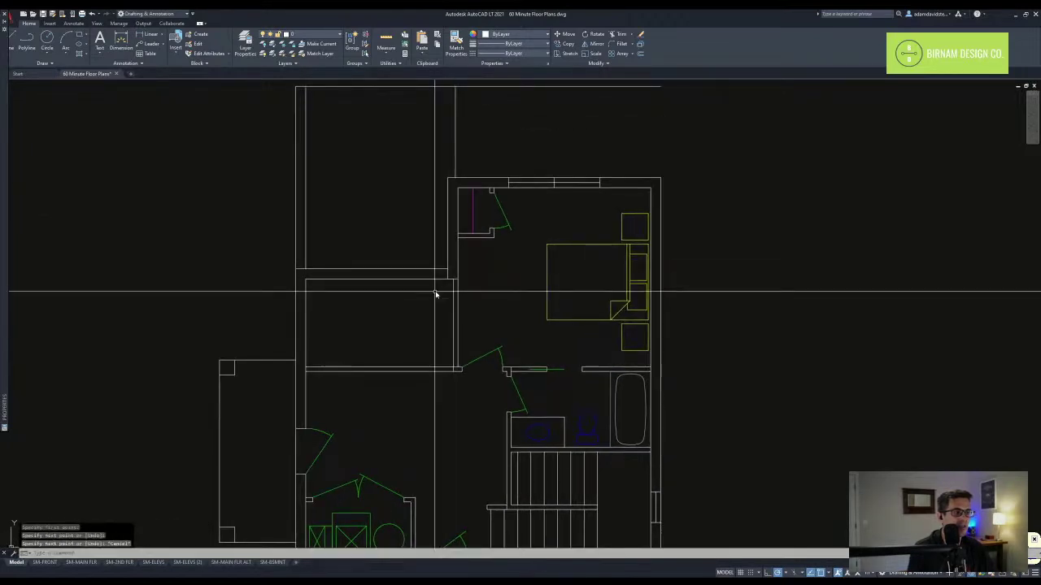
pyautogui.click(452, 276)
pyautogui.click(438, 272)
pyautogui.write('m')
pyautogui.click(502, 276)
pyautogui.write('6')
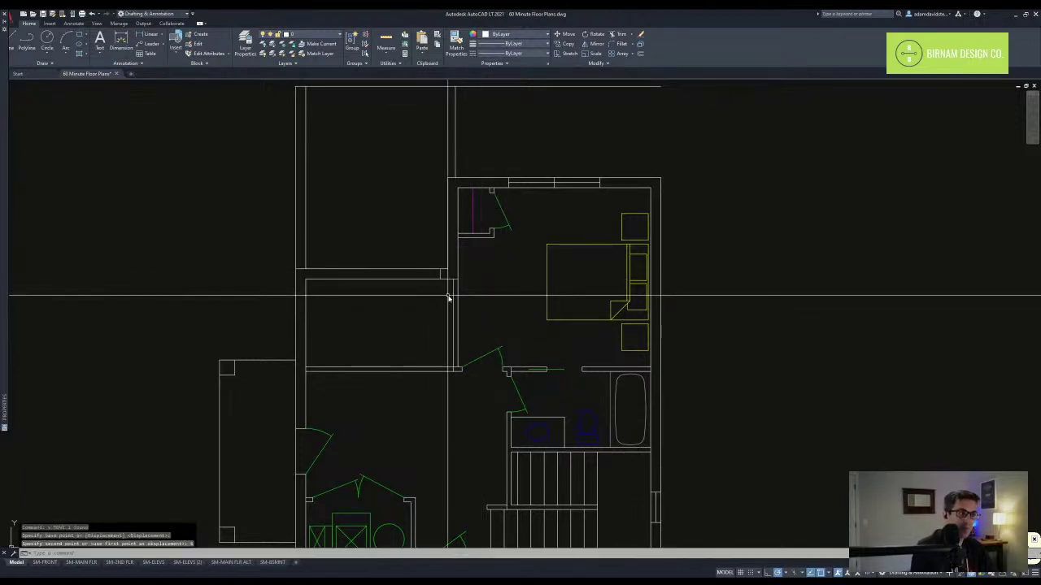
# - Erase the short jamb line from the upper exterior wall
pyautogui.click(447, 277)
pyautogui.click(434, 272)
pyautogui.write('co')
pyautogui.press('Escape')
pyautogui.press('Escape')
pyautogui.click(446, 278)
pyautogui.click(434, 273)
pyautogui.write('cr')
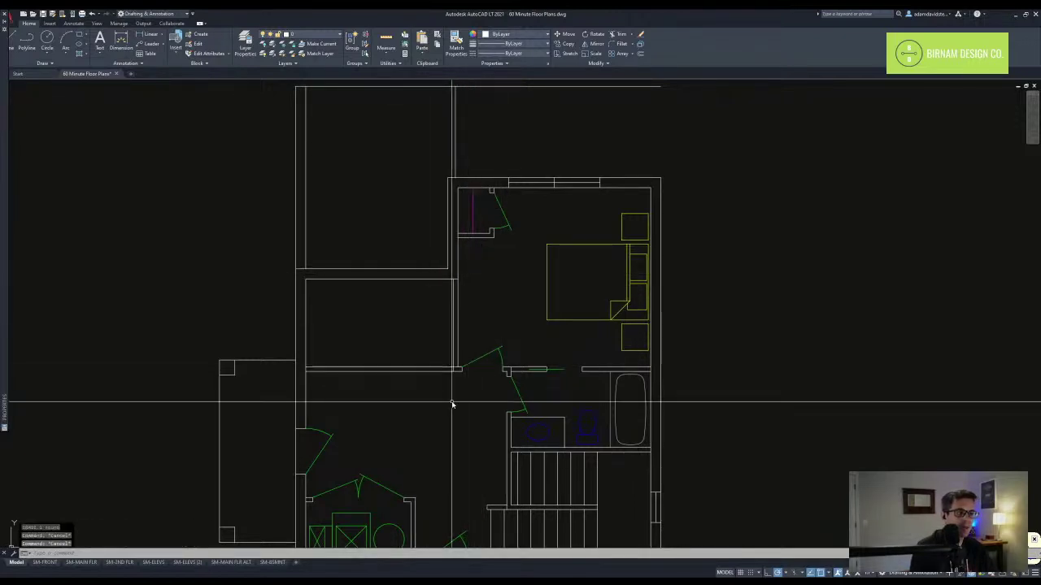
# - Trim the overlapping line segments where the bedroom partition meets the new horizontal wall to open the junction
pyautogui.scroll(2, 473, 395)
pyautogui.press('space')
pyautogui.scroll(3, 457, 364)
pyautogui.click(432, 373)
pyautogui.click(407, 371)
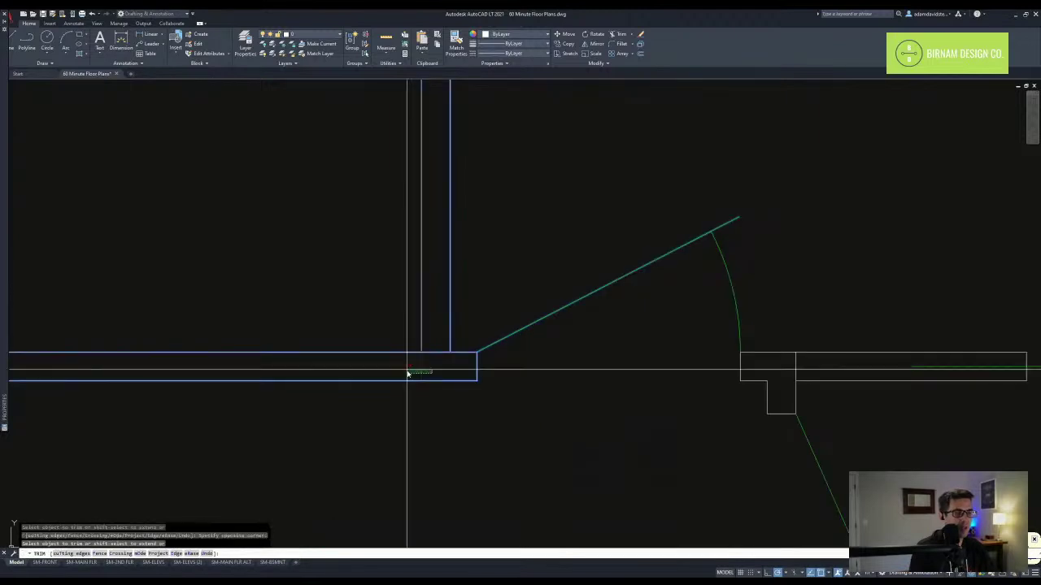
pyautogui.click(426, 367)
pyautogui.scroll(-6, 425, 372)
# - Draw a vertical line from the middle of the new horizontal wall up through the room's upper exterior wall
pyautogui.press('Escape')
pyautogui.write('l')
pyautogui.click(395, 365)
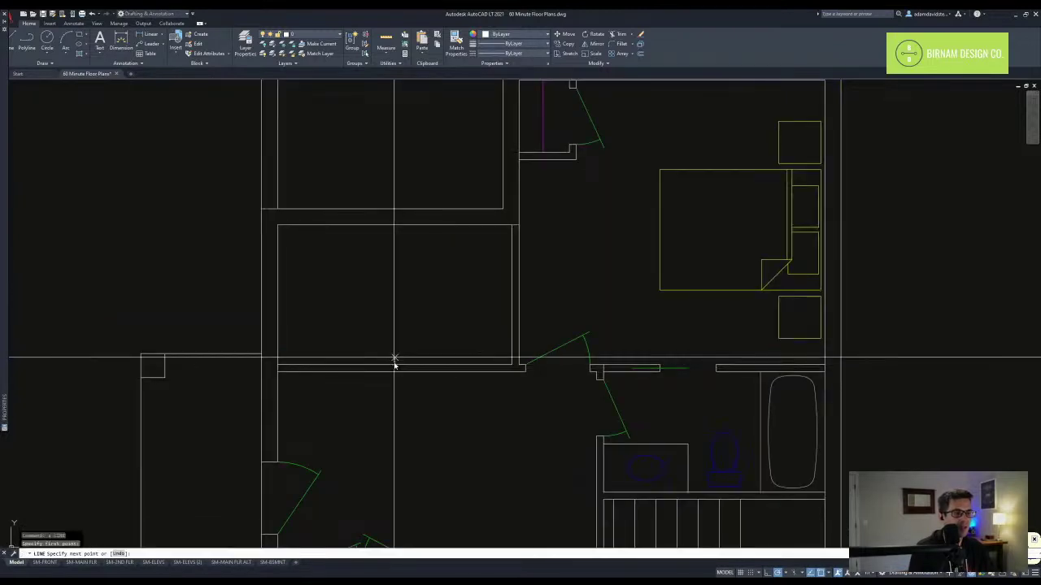
pyautogui.click(397, 182)
pyautogui.press('space')
# - Trim the vertical line at both faces of the upper exterior wall, keeping only the piece within the wall thickness
pyautogui.write('tr')
pyautogui.click(419, 237)
pyautogui.click(387, 197)
pyautogui.press('space')
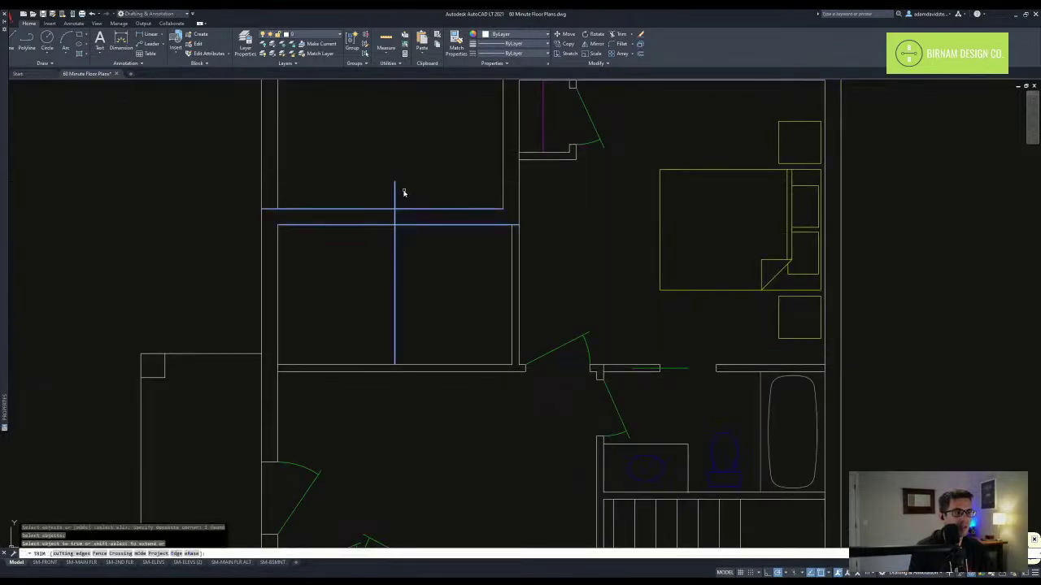
pyautogui.click(413, 260)
pyautogui.click(387, 245)
pyautogui.press('space')
# - Copy the short centre line 18" to each side along the upper wall to mark the door jambs
pyautogui.scroll(-2, 388, 246)
pyautogui.moveTo(389, 247); pyautogui.dragTo(390, 305, button='middle')
pyautogui.click(392, 287)
pyautogui.write('co')
pyautogui.click(408, 240)
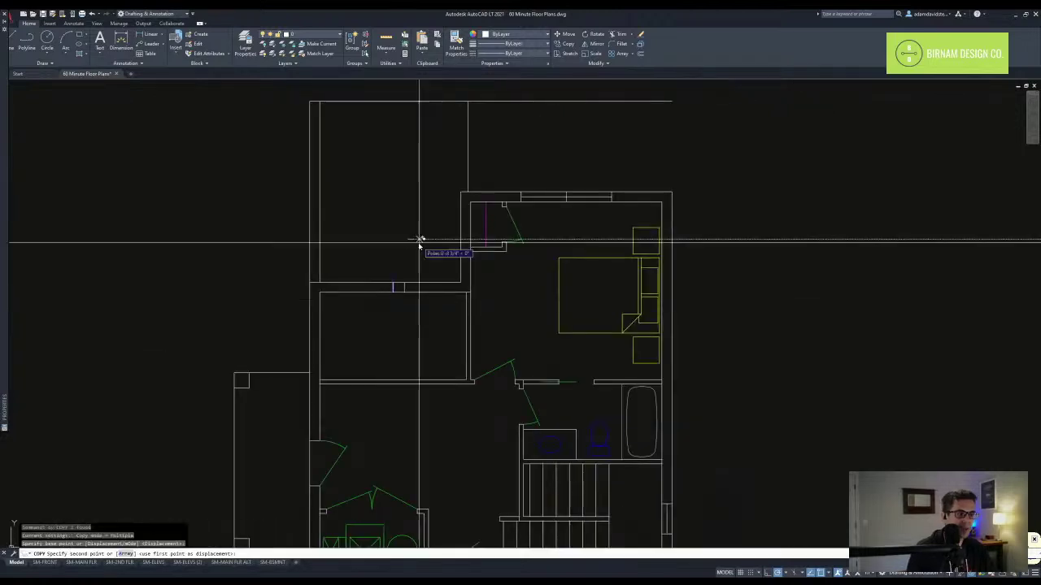
pyautogui.write('18')
pyautogui.press('space')
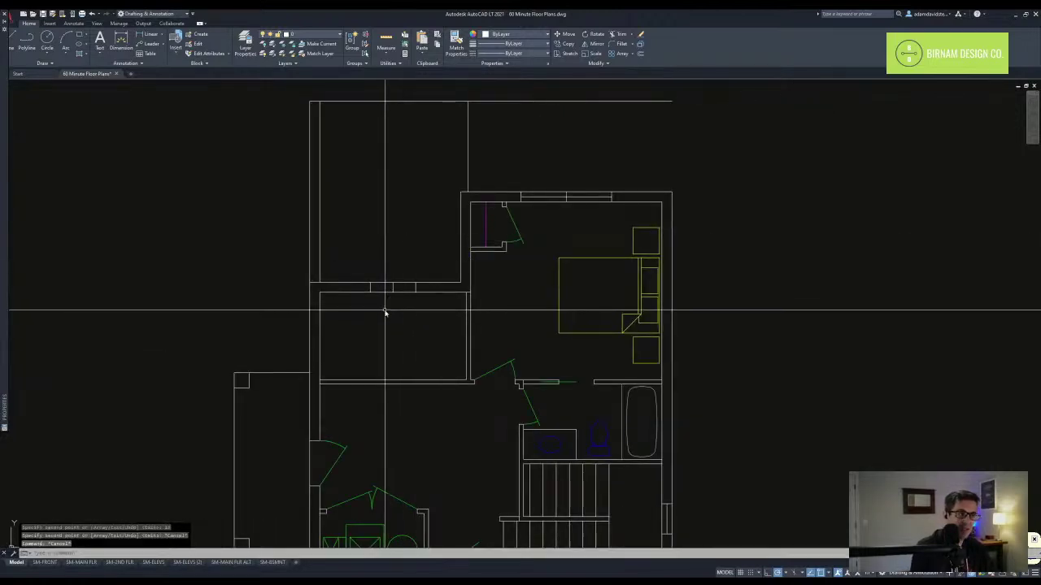
# - Remove the centre line and trim the upper exterior wall's inner line between the two jambs for the door opening
pyautogui.write('tr')
pyautogui.click(444, 316)
pyautogui.click(359, 272)
pyautogui.press('space')
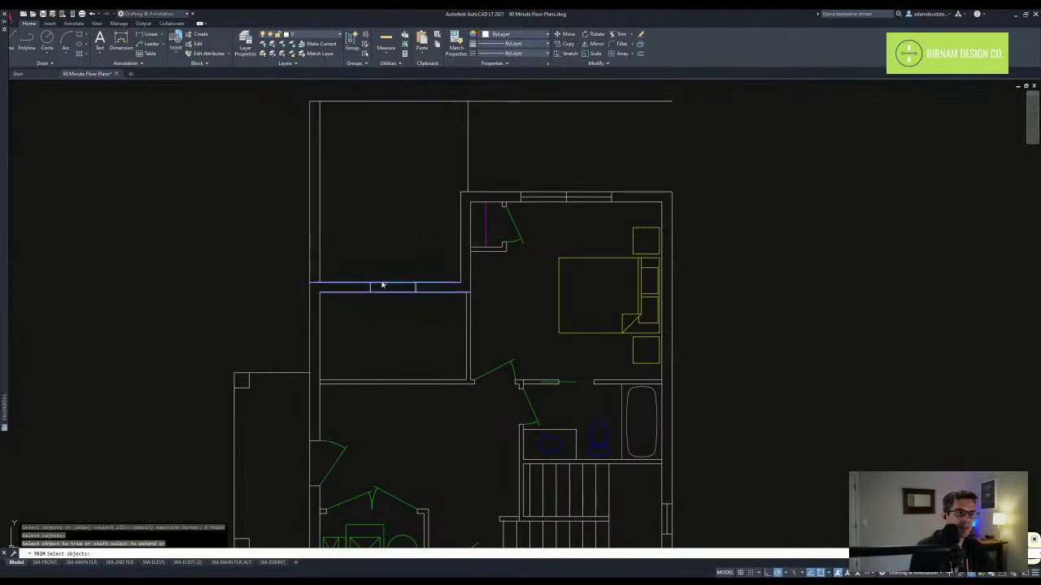
pyautogui.click(384, 292)
pyautogui.press('space')
pyautogui.write('c')
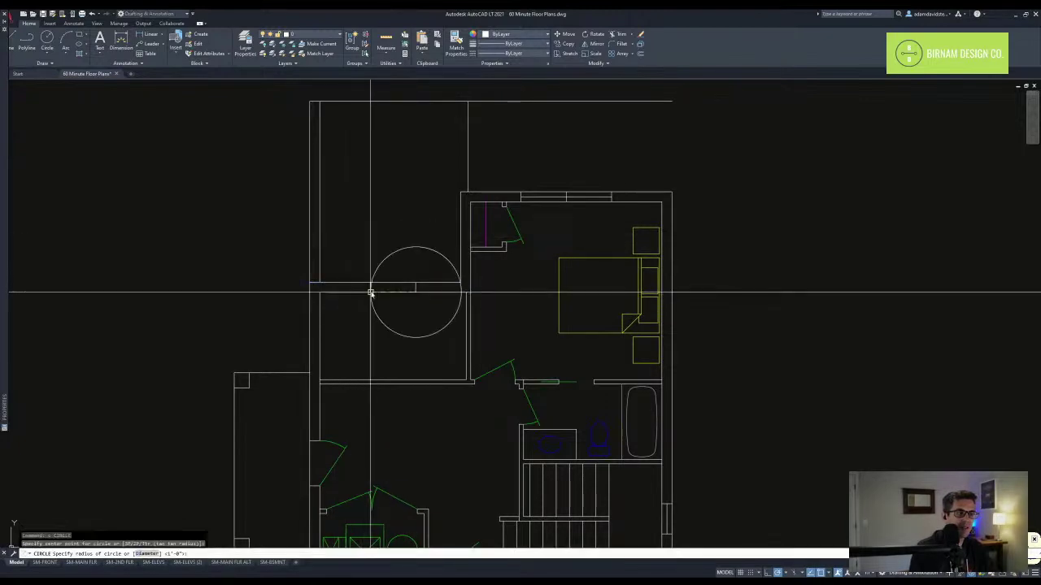
pyautogui.click(371, 292)
pyautogui.write('q')
pyautogui.press('space')
pyautogui.press('Escape')
pyautogui.press('Escape')
pyautogui.click(448, 339)
pyautogui.press('space')
# - Draw a circle centred on the left jamb's interior corner with its radius reaching the opposite jamb
pyautogui.write('c')
pyautogui.press('space')
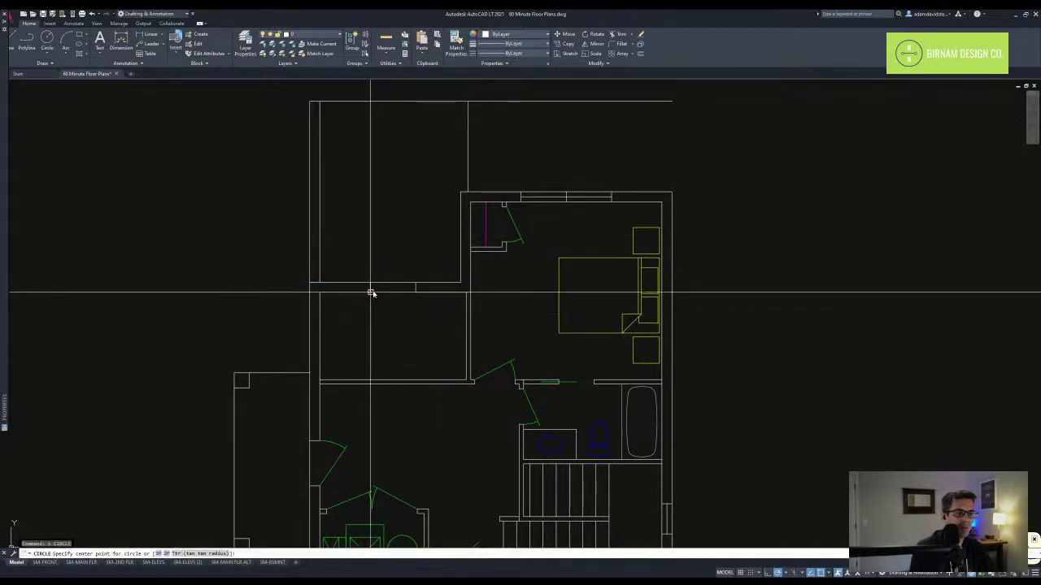
pyautogui.click(371, 292)
pyautogui.click(419, 298)
# - Draw the angled door leaf line from the left jamb's interior corner to just beyond the circle
pyautogui.write('l')
pyautogui.press('space')
pyautogui.click(370, 292)
pyautogui.scroll(2, 407, 325)
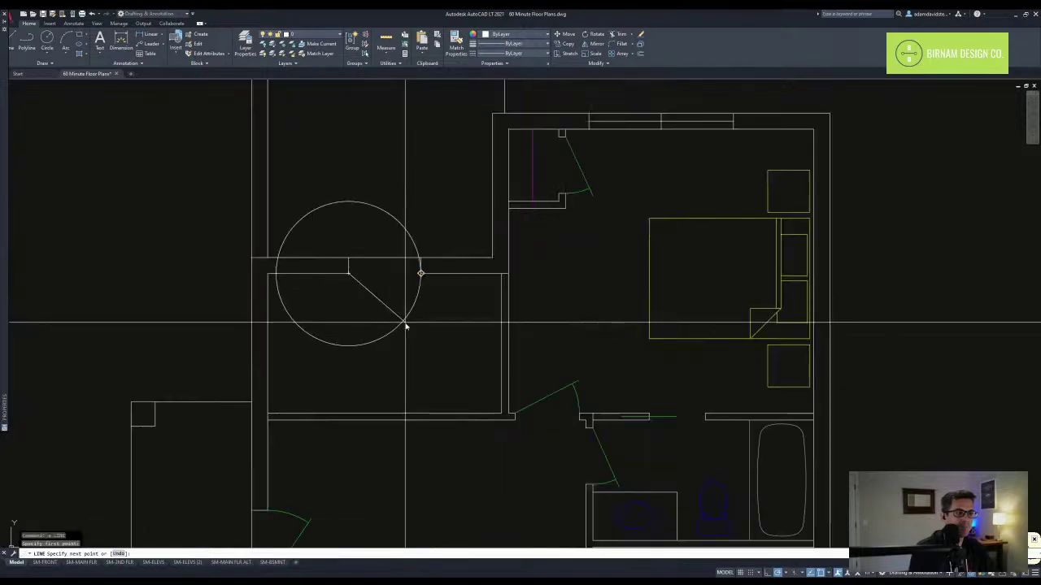
pyautogui.click(413, 326)
pyautogui.press('space')
# - Trim the circle down to the door swing arc between the leaf and the right jamb
pyautogui.write('tr')
pyautogui.press('space')
pyautogui.click(443, 344)
pyautogui.click(387, 267)
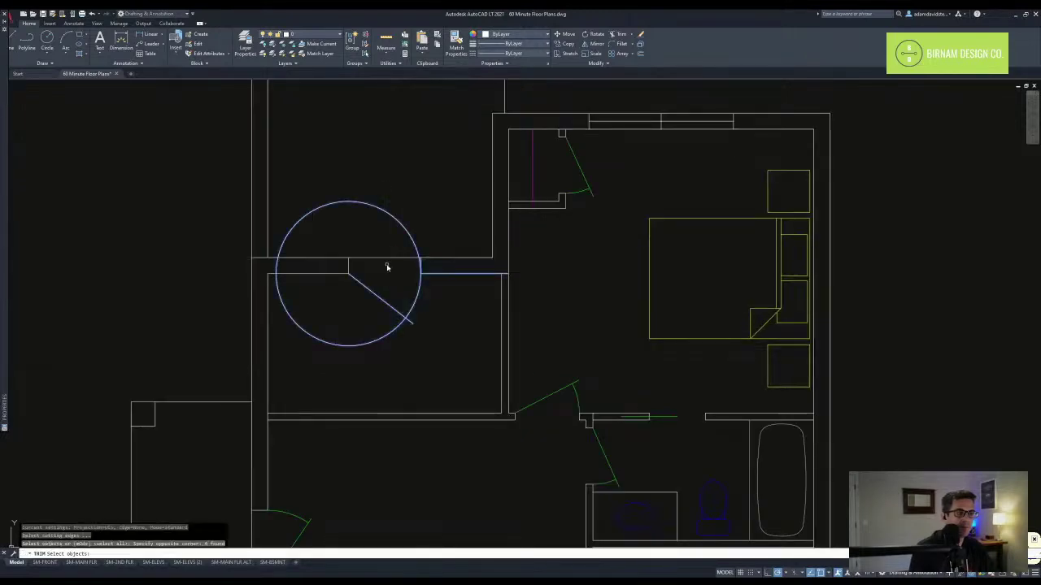
pyautogui.press('Escape')
pyautogui.press('Escape')
pyautogui.moveTo(380, 310); pyautogui.dragTo(384, 299, button='middle')
pyautogui.write('o')
pyautogui.press('space')
pyautogui.write('115')
pyautogui.press('space')
pyautogui.press('Escape')
pyautogui.press('Escape')
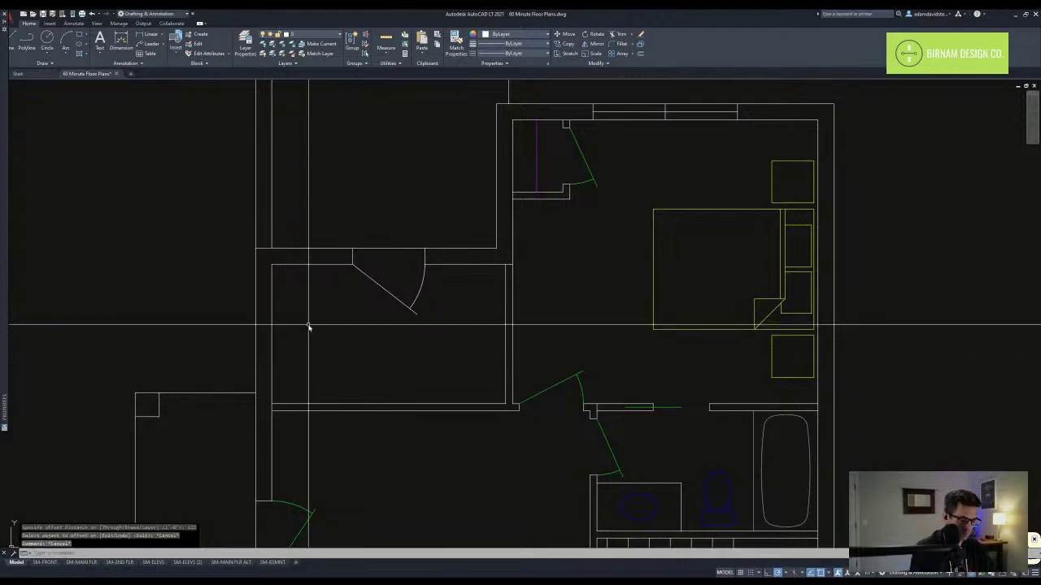
# - Offset the left exterior wall's inner line 24" into the newly enclosed room
pyautogui.write('r')
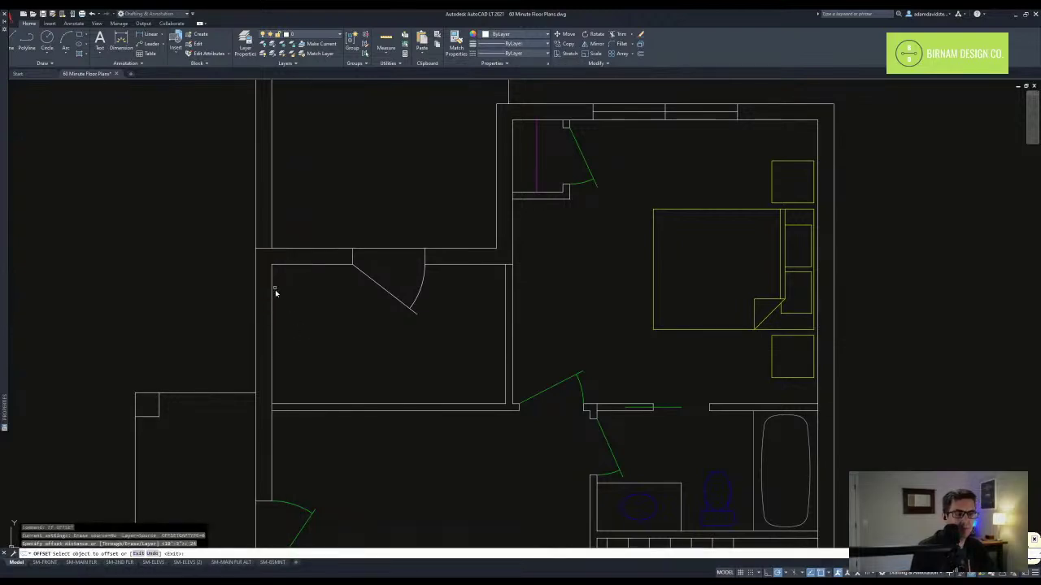
pyautogui.click(322, 348)
pyautogui.press('Escape')
pyautogui.press('Escape')
# - Trim the offset line where it runs past the room's lower wall
pyautogui.scroll(2, 333, 412)
pyautogui.write('tr')
pyautogui.press('space')
pyautogui.click(341, 405)
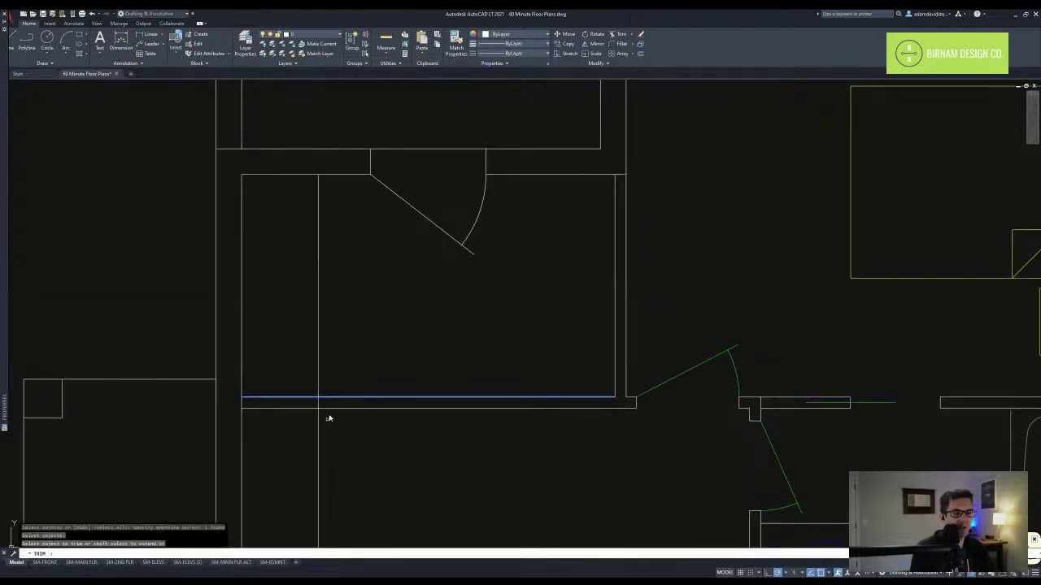
pyautogui.press('Escape')
pyautogui.press('Escape')
pyautogui.scroll(-5, 328, 418)
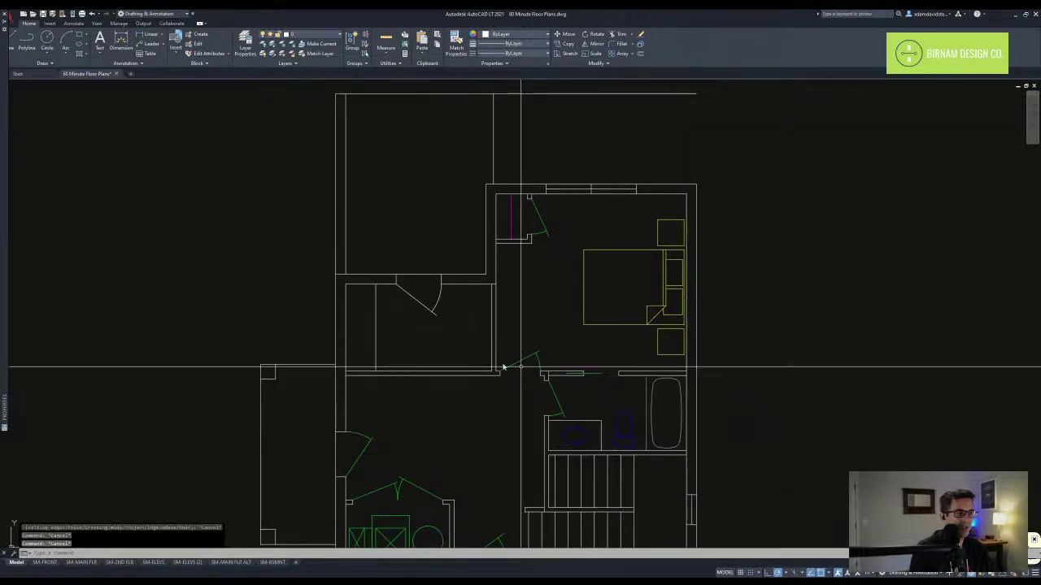
# - Match the new exterior door's leaf and swing arc to the properties of the bedroom door
pyautogui.write('ma')
pyautogui.press('space')
pyautogui.click(523, 364)
pyautogui.press('Escape')
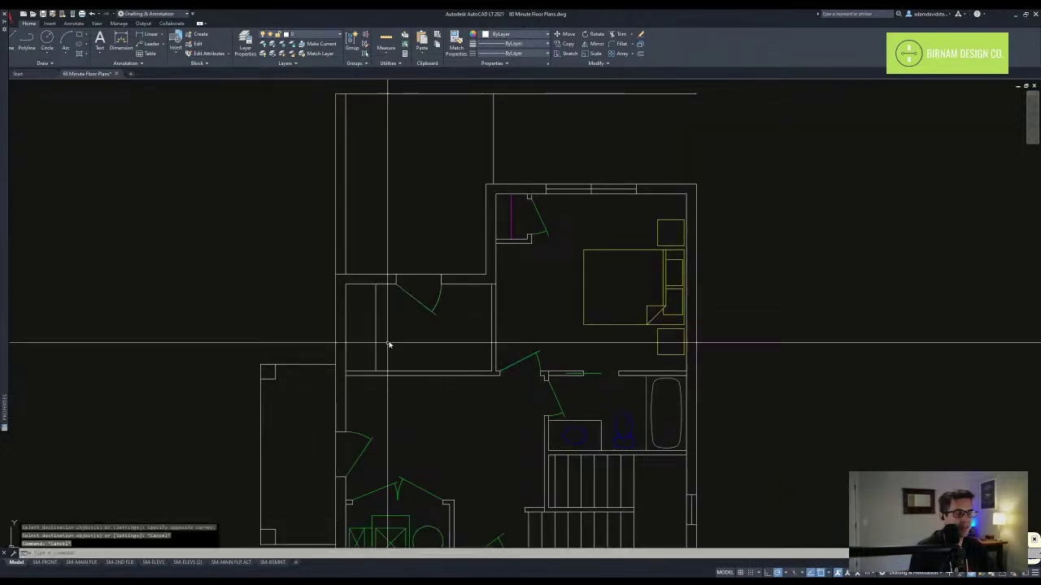
# - Try to divide the 24" built-in with a horizontal line from its edge midpoint through the left exterior wall
pyautogui.scroll(-2, 385, 343)
pyautogui.scroll(2, 460, 337)
pyautogui.write('l')
pyautogui.press('space')
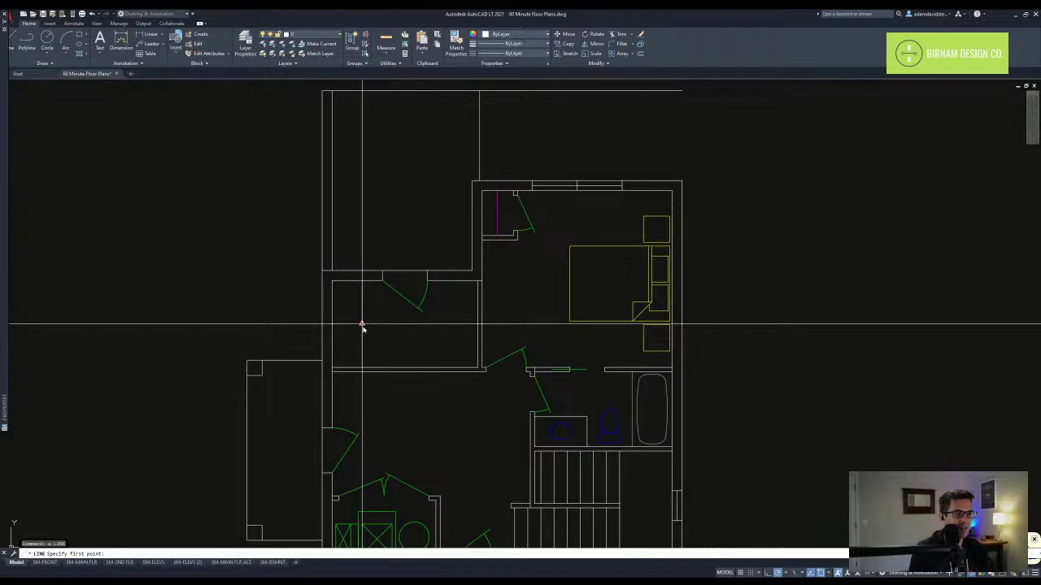
pyautogui.click(361, 325)
pyautogui.click(323, 324)
pyautogui.press('space')
pyautogui.write('tr')
pyautogui.press('space')
pyautogui.click(348, 328)
pyautogui.click(281, 303)
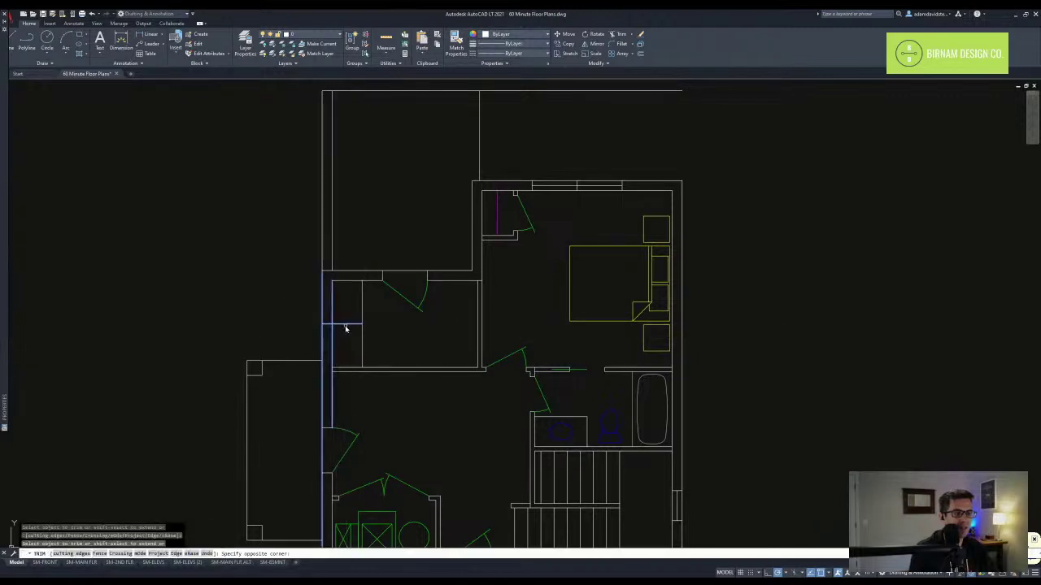
pyautogui.press('Escape')
pyautogui.press('Escape')
# - Move the washer and dryer pair from the block library into the enclosed room, against its interior partition opposite the built-in
pyautogui.scroll(-2, 447, 307)
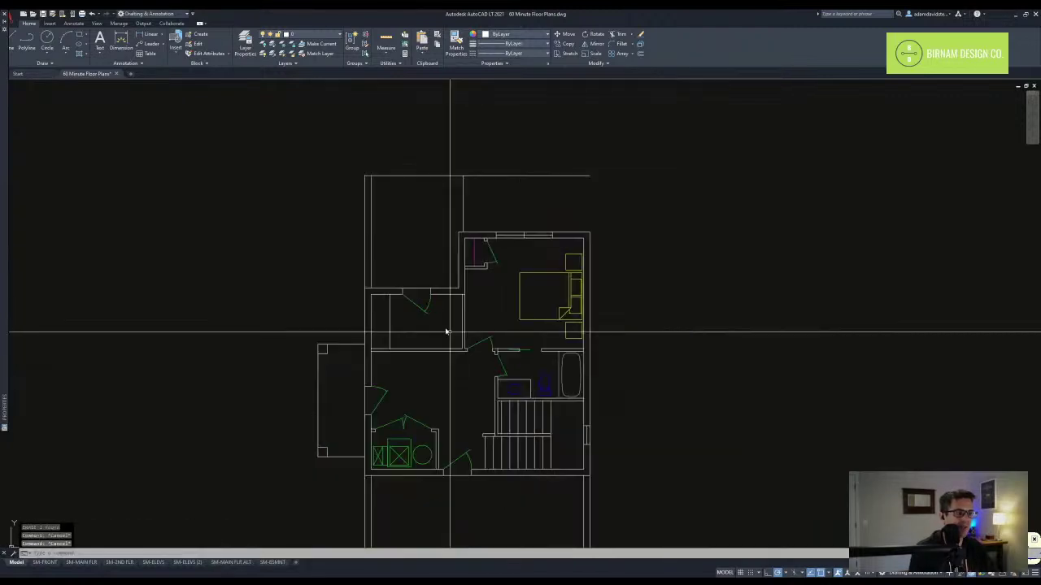
pyautogui.scroll(-4, 456, 297)
pyautogui.moveTo(469, 256); pyautogui.dragTo(548, 426, button='middle')
pyautogui.scroll(6, 772, 291)
pyautogui.moveTo(589, 272); pyautogui.dragTo(490, 401, button='middle')
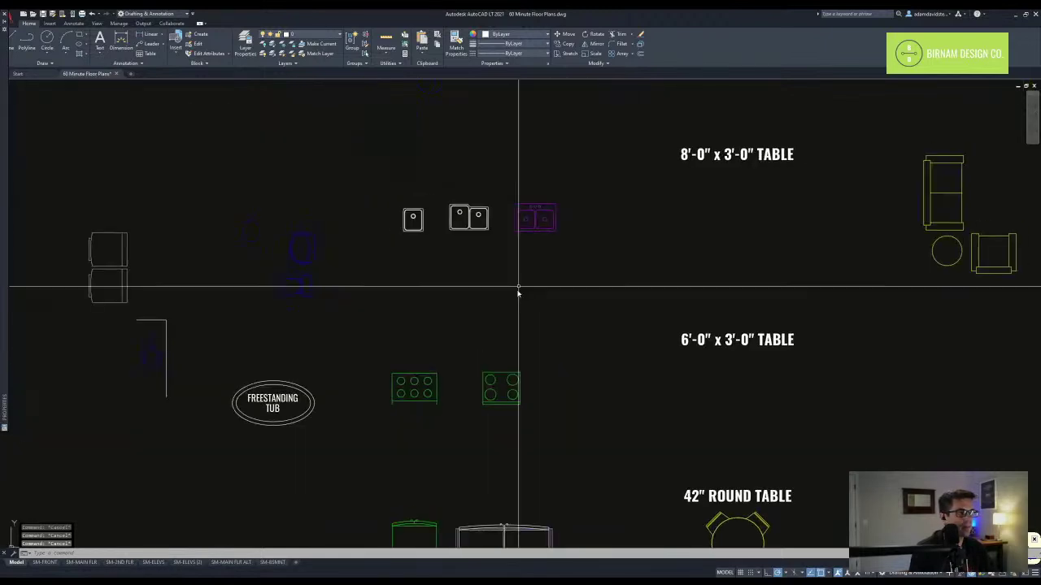
pyautogui.scroll(-2, 435, 315)
pyautogui.click(253, 292)
pyautogui.click(225, 285)
pyautogui.write('v')
pyautogui.click(226, 286)
pyautogui.scroll(-2, 236, 325)
pyautogui.moveTo(240, 389); pyautogui.dragTo(489, 174, button='middle')
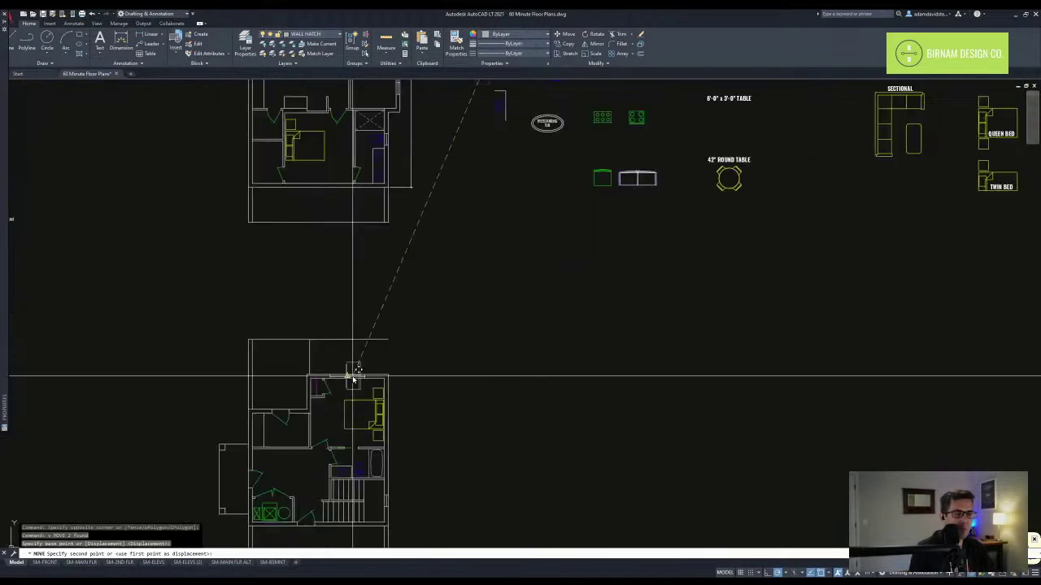
pyautogui.scroll(4, 353, 376)
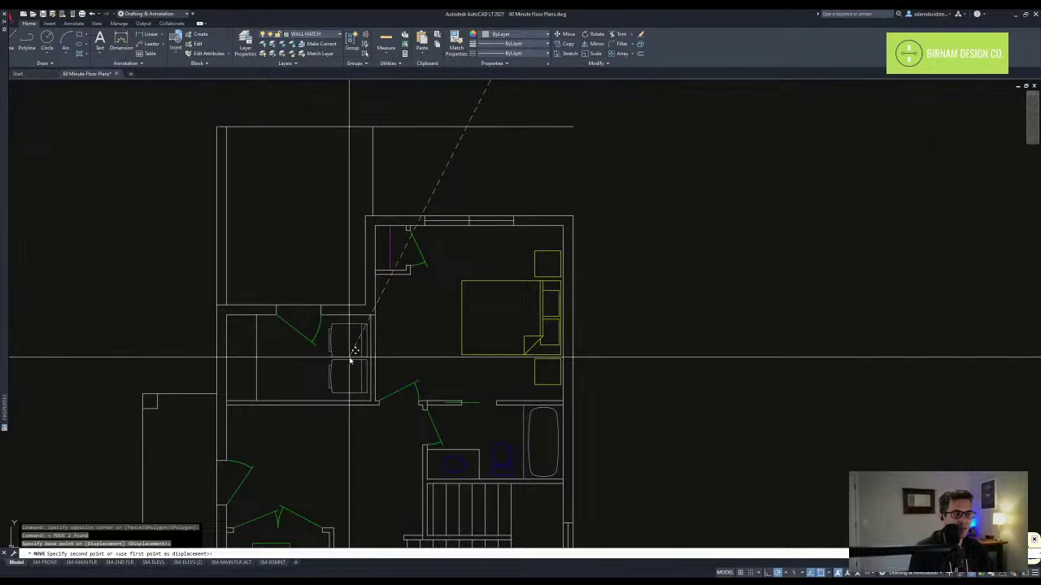
pyautogui.click(355, 351)
# - Stretch the partition face behind the washer and dryer, along with both appliances, 2" into the room to thicken the wall
pyautogui.scroll(4, 354, 391)
pyautogui.write('st')
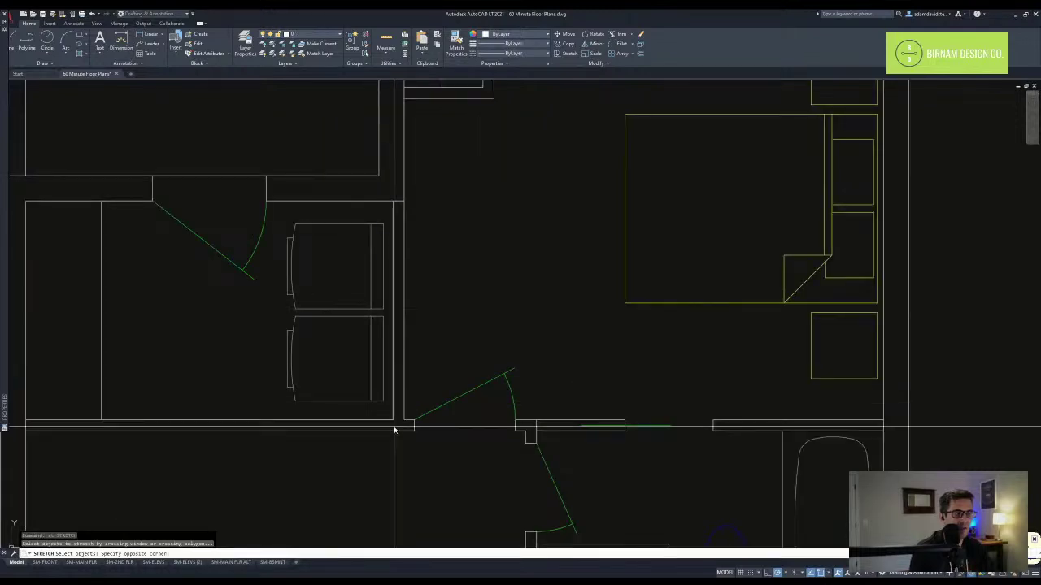
pyautogui.click(285, 223)
pyautogui.click(308, 151)
pyautogui.write('2')
pyautogui.press('Return')
pyautogui.moveTo(266, 201); pyautogui.dragTo(296, 242, button='middle')
pyautogui.press('Escape')
pyautogui.press('Escape')
# - Stretch the laundry room's exterior door and opening 6" toward the built-in
pyautogui.write('st')
pyautogui.click(303, 353)
pyautogui.click(166, 163)
pyautogui.press('space')
pyautogui.click(245, 150)
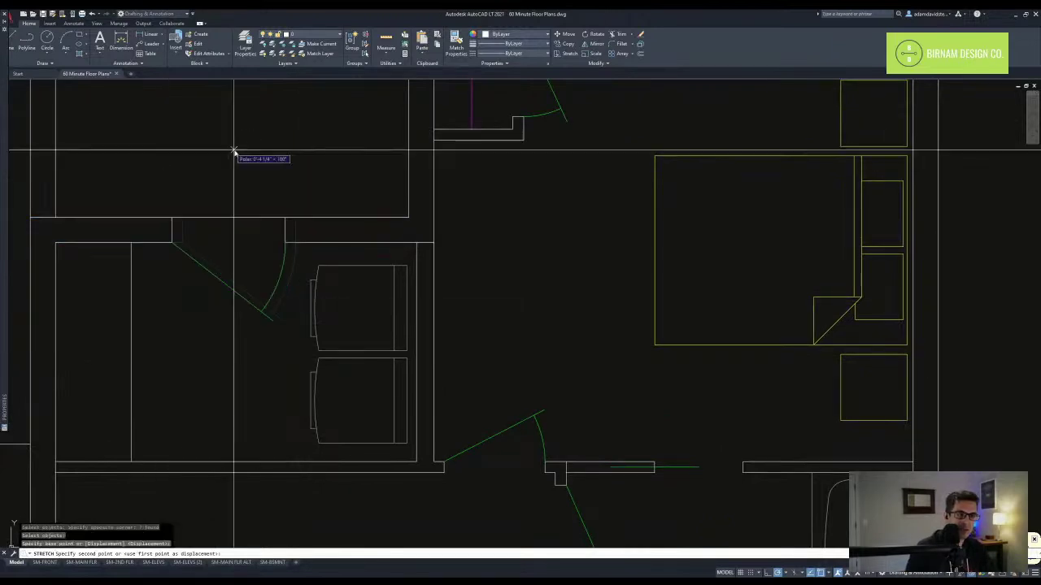
pyautogui.write('6')
pyautogui.press('Return')
pyautogui.scroll(-2, 263, 203)
pyautogui.moveTo(264, 202); pyautogui.dragTo(265, 213, button='middle')
pyautogui.press('Escape')
pyautogui.press('Escape')
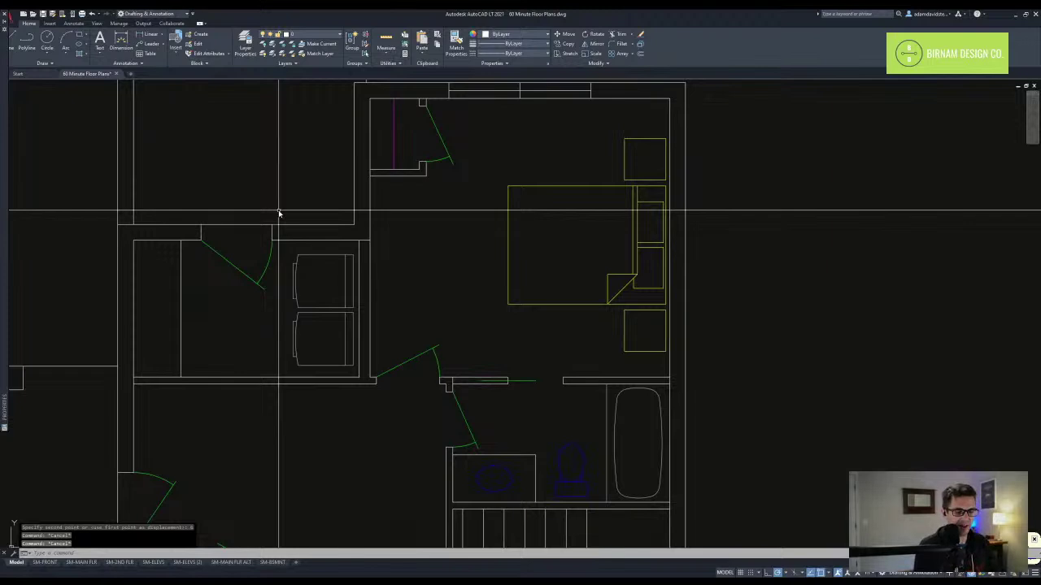
# - Review the lower garage-level plan and the main living floor plan above it
pyautogui.scroll(-5, 278, 213)
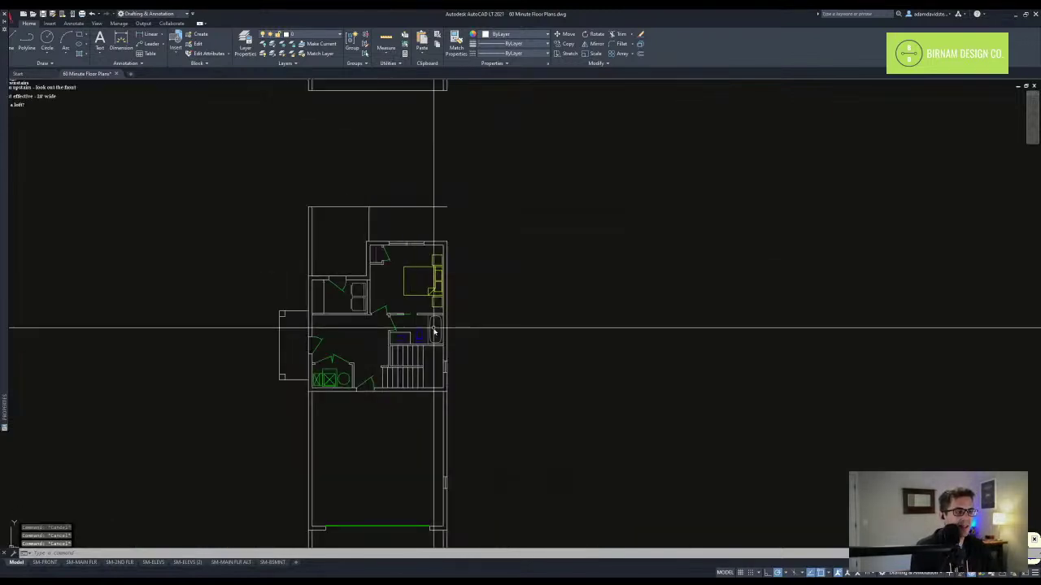
pyautogui.moveTo(390, 483); pyautogui.dragTo(399, 414, button='middle')
pyautogui.moveTo(455, 354); pyautogui.dragTo(454, 429, button='middle')
pyautogui.scroll(-2, 454, 430)
pyautogui.moveTo(461, 323); pyautogui.dragTo(458, 406, button='middle')
pyautogui.scroll(4, 461, 238)
pyautogui.moveTo(465, 245); pyautogui.dragTo(541, 444, button='middle')
pyautogui.scroll(-2, 541, 444)
pyautogui.moveTo(493, 344); pyautogui.dragTo(539, 293, button='middle')
pyautogui.moveTo(529, 339); pyautogui.dragTo(524, 314, button='middle')
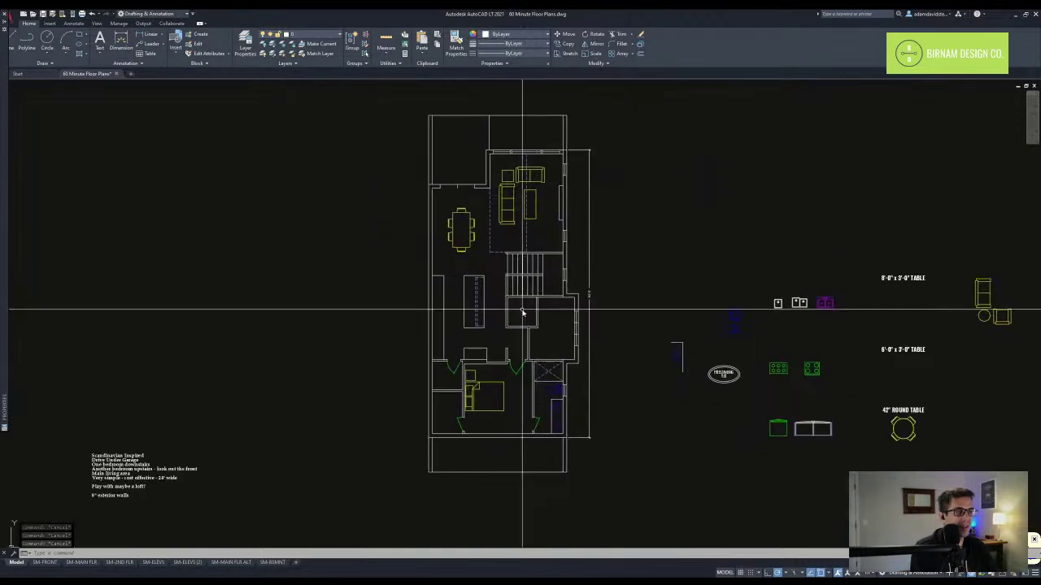
pyautogui.moveTo(565, 360); pyautogui.dragTo(548, 357, button='middle')
pyautogui.moveTo(546, 418); pyautogui.dragTo(495, 399, button='middle')
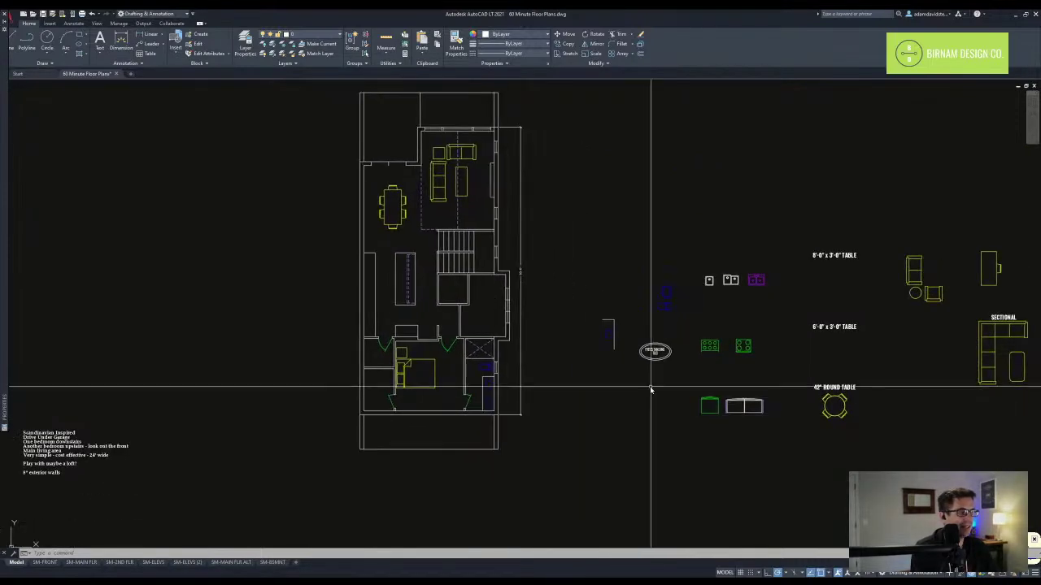
# - Move the green refrigerator block from the library into the kitchen niche above the bedroom wall
pyautogui.scroll(2, 710, 421)
pyautogui.click(709, 422)
pyautogui.click(704, 398)
pyautogui.write('v')
pyautogui.press('space')
pyautogui.click(706, 396)
pyautogui.scroll(2, 277, 285)
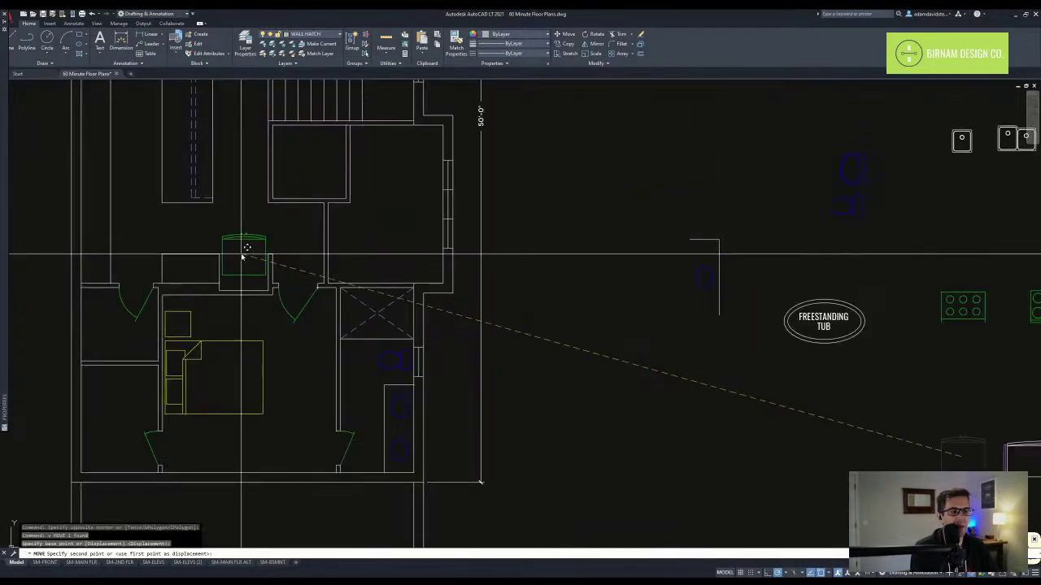
pyautogui.scroll(2, 246, 261)
pyautogui.click(239, 271)
pyautogui.moveTo(222, 308); pyautogui.dragTo(343, 338, button='middle')
pyautogui.scroll(-2, 343, 337)
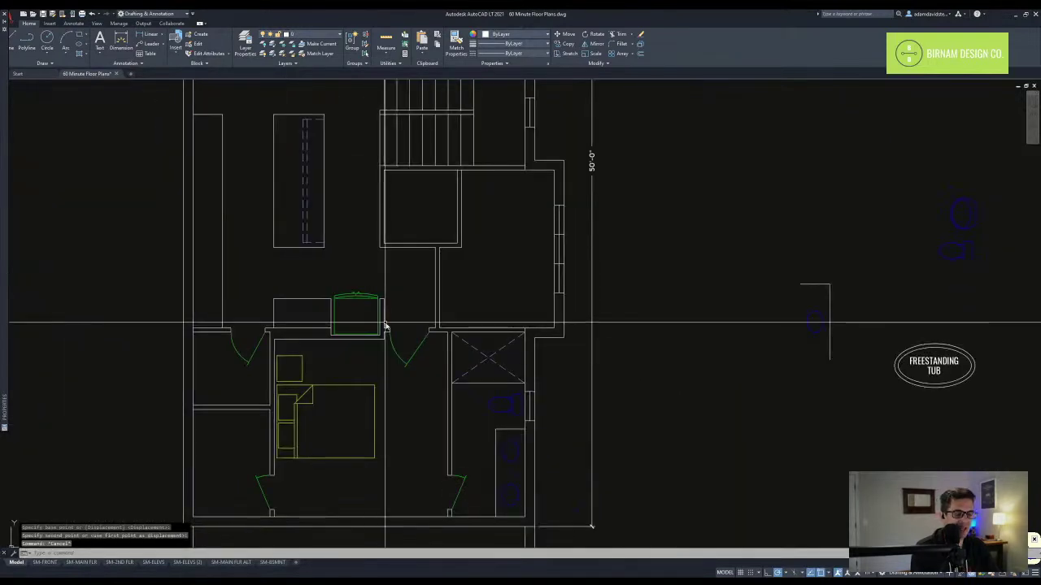
# - Offset the front edge of the short counter beside the refrigerator 12" toward the bedroom wall
pyautogui.write('ff')
pyautogui.press('space')
pyautogui.write('12')
pyautogui.press('space')
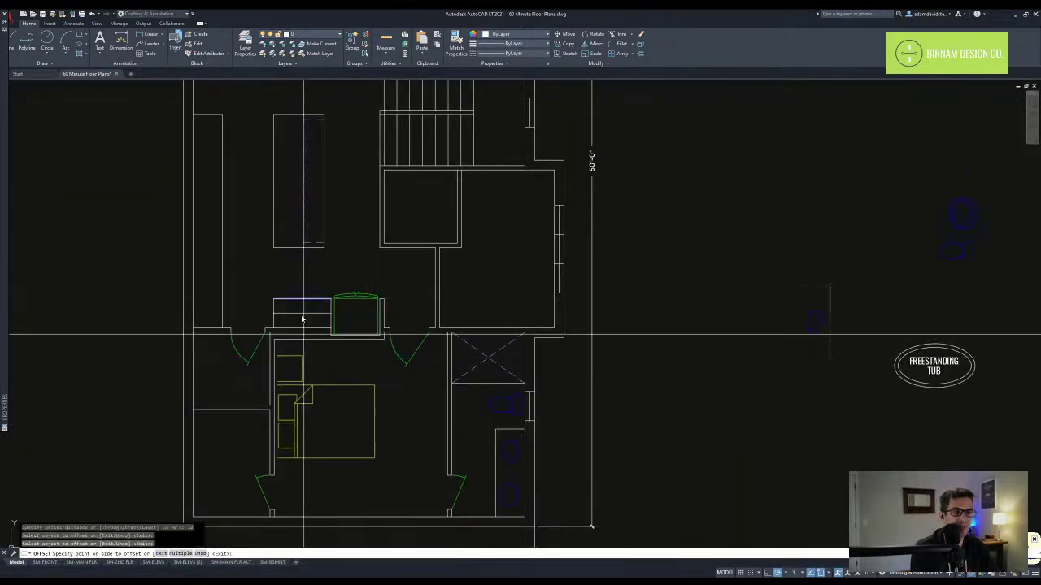
pyautogui.click(302, 320)
pyautogui.press('Escape')
# - Extend the offset counter line across the refrigerator to the far side of its niche
pyautogui.scroll(4, 379, 333)
pyautogui.write('ex')
pyautogui.press('space')
pyautogui.click(377, 279)
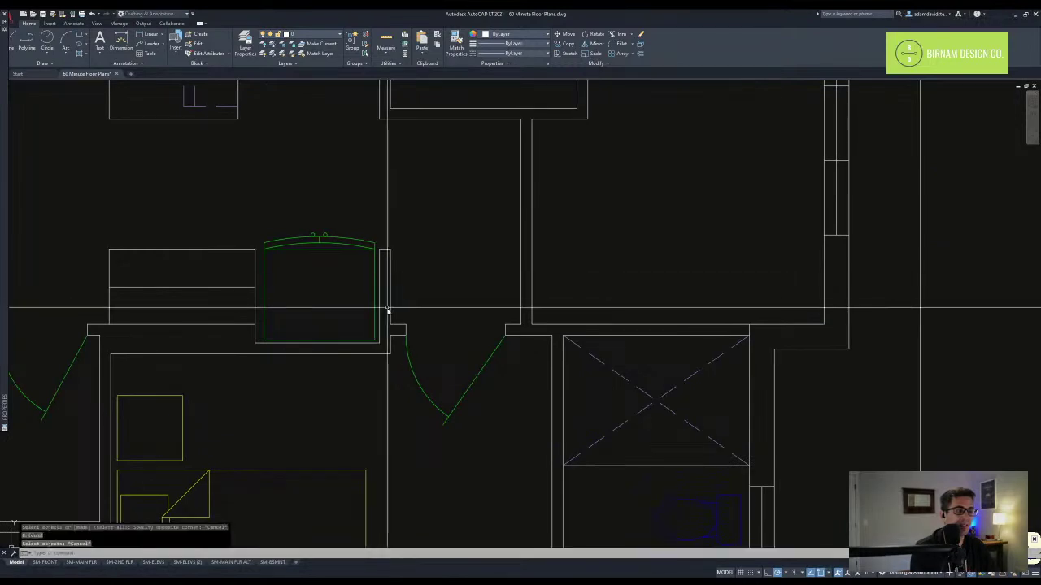
pyautogui.scroll(2, 381, 297)
pyautogui.click(151, 310)
pyautogui.press('Escape')
pyautogui.scroll(-4, 365, 330)
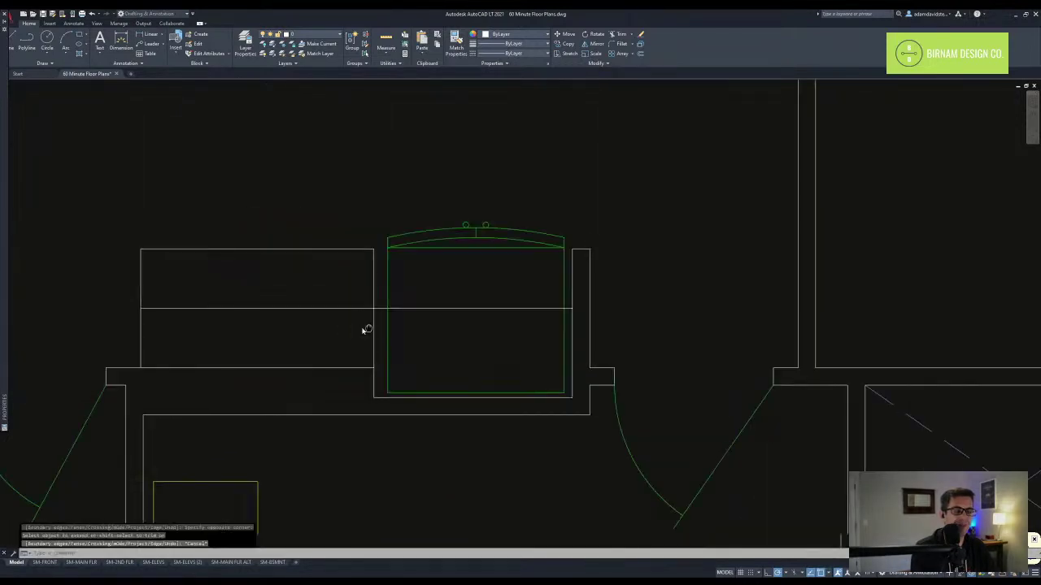
# - Bring the white double sink block beside the main floor's left exterior wall and rotate it a quarter turn counterclockwise
pyautogui.scroll(-3, 385, 331)
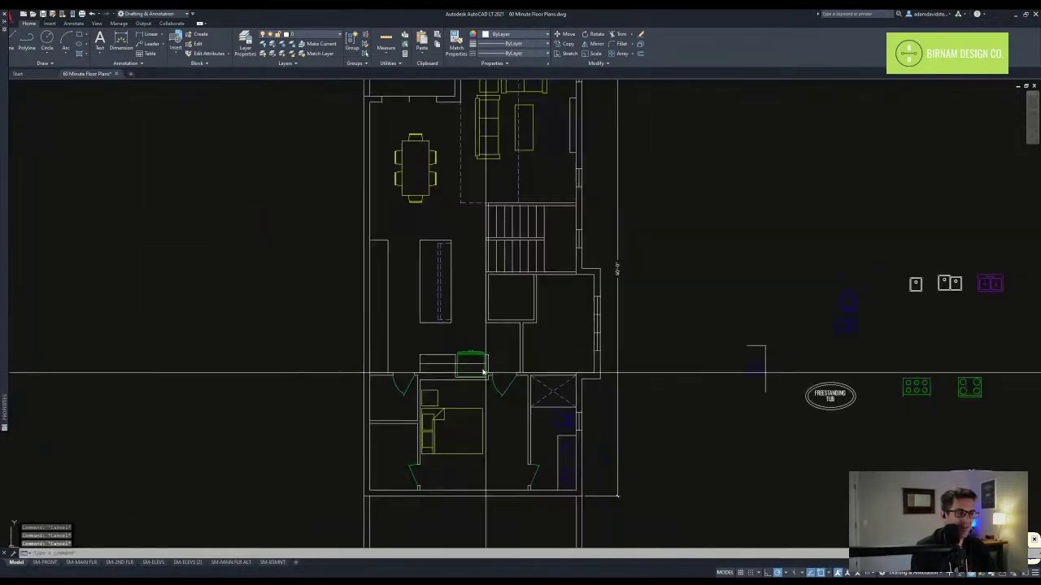
pyautogui.scroll(4, 623, 262)
pyautogui.click(606, 257)
pyautogui.click(604, 252)
pyautogui.write('co')
pyautogui.click(604, 262)
pyautogui.moveTo(113, 300); pyautogui.dragTo(600, 372, button='middle')
pyautogui.click(455, 368)
pyautogui.write('ro')
pyautogui.click(463, 361)
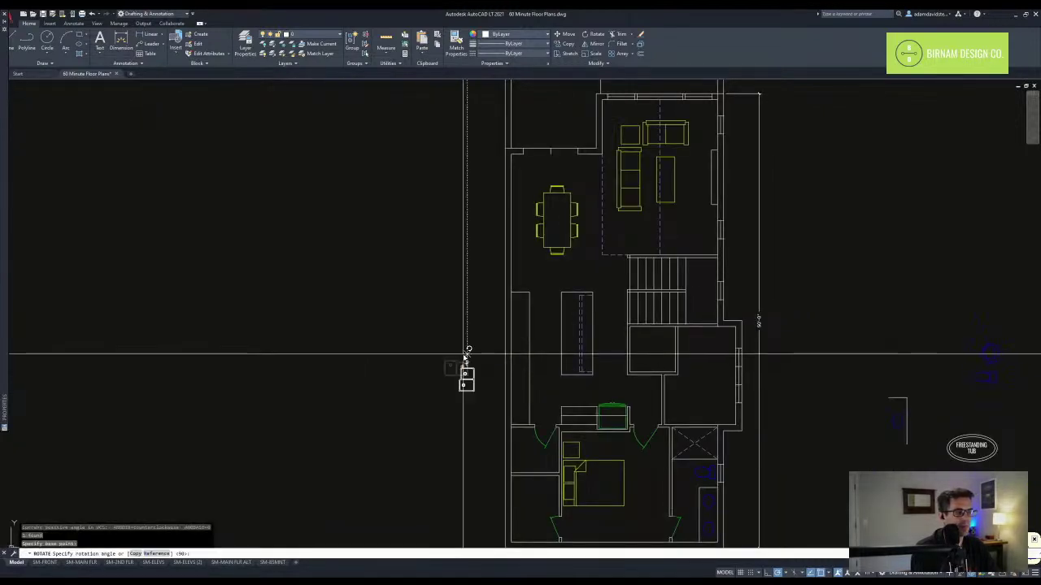
pyautogui.click(468, 353)
# - Move the rotated double sink onto the long kitchen counter along the left exterior wall
pyautogui.click(474, 411)
pyautogui.click(453, 372)
pyautogui.write('m')
pyautogui.click(463, 378)
pyautogui.press('Escape')
pyautogui.press('Escape')
pyautogui.scroll(2, 486, 413)
pyautogui.click(486, 414)
pyautogui.click(445, 351)
pyautogui.write('m')
pyautogui.click(466, 379)
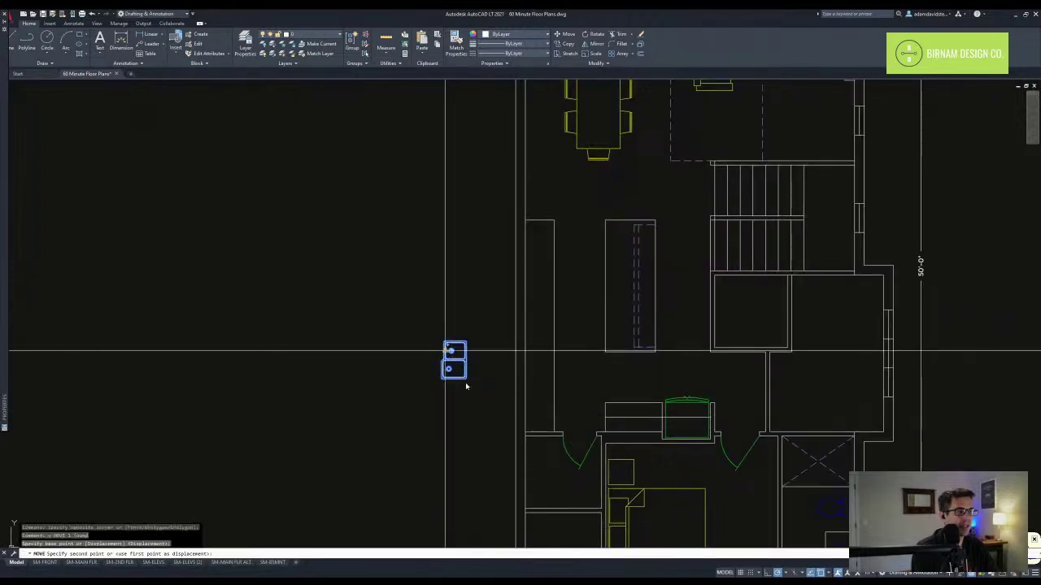
pyautogui.scroll(2, 561, 292)
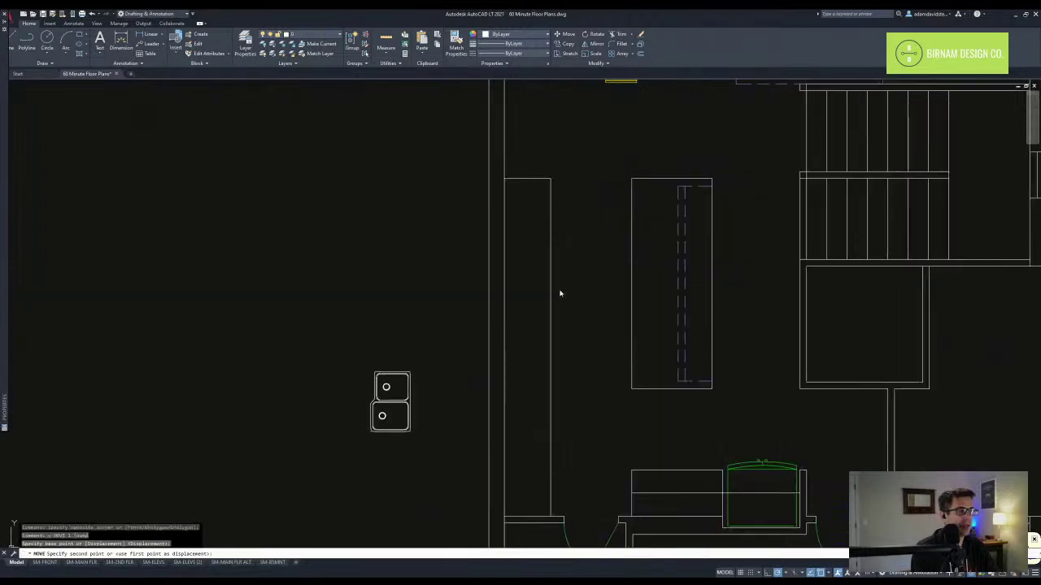
pyautogui.scroll(4, 548, 330)
pyautogui.click(548, 330)
pyautogui.scroll(-6, 548, 330)
pyautogui.press('Escape')
# - Move the four-burner range block from the library to the open space outside the kitchen's left exterior wall
pyautogui.moveTo(846, 370); pyautogui.dragTo(437, 340, button='middle')
pyautogui.moveTo(766, 317); pyautogui.dragTo(558, 317, button='middle')
pyautogui.click(812, 478)
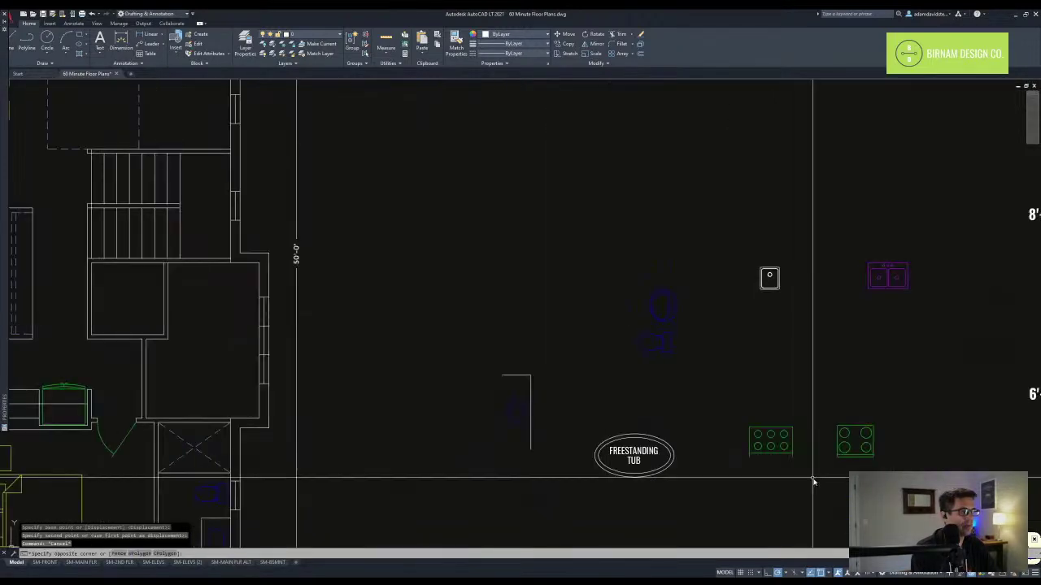
pyautogui.click(774, 441)
pyautogui.press('Escape')
pyautogui.click(866, 472)
pyautogui.click(854, 443)
pyautogui.write('v')
pyautogui.click(871, 448)
pyautogui.moveTo(317, 374); pyautogui.dragTo(757, 357, button='middle')
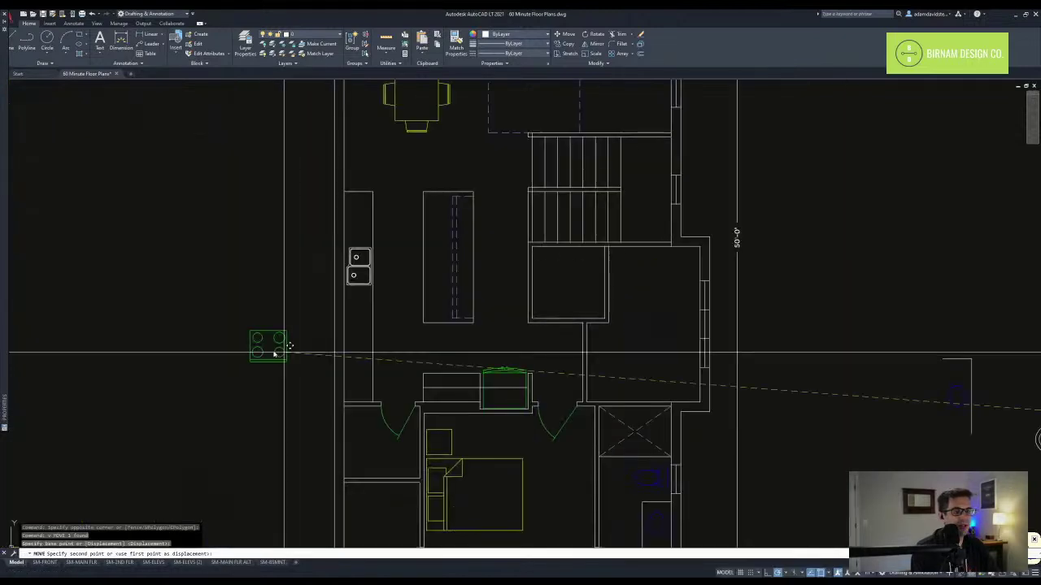
pyautogui.click(255, 358)
# - Rotate the four-burner range a quarter turn clockwise so its back faces away from the kitchen
pyautogui.click(269, 369)
pyautogui.click(221, 337)
pyautogui.write('r')
pyautogui.click(257, 367)
pyautogui.click(256, 412)
# - Reposition the rotated range outside the left exterior wall, roughly level with the sink
pyautogui.click(282, 376)
pyautogui.click(247, 331)
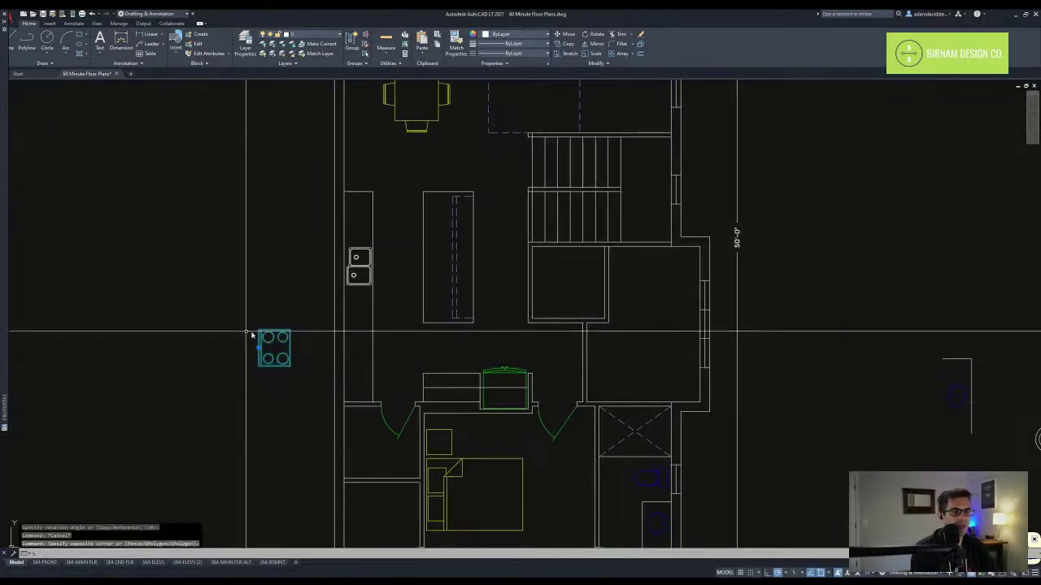
pyautogui.write('v')
pyautogui.click(302, 344)
pyautogui.scroll(2, 390, 353)
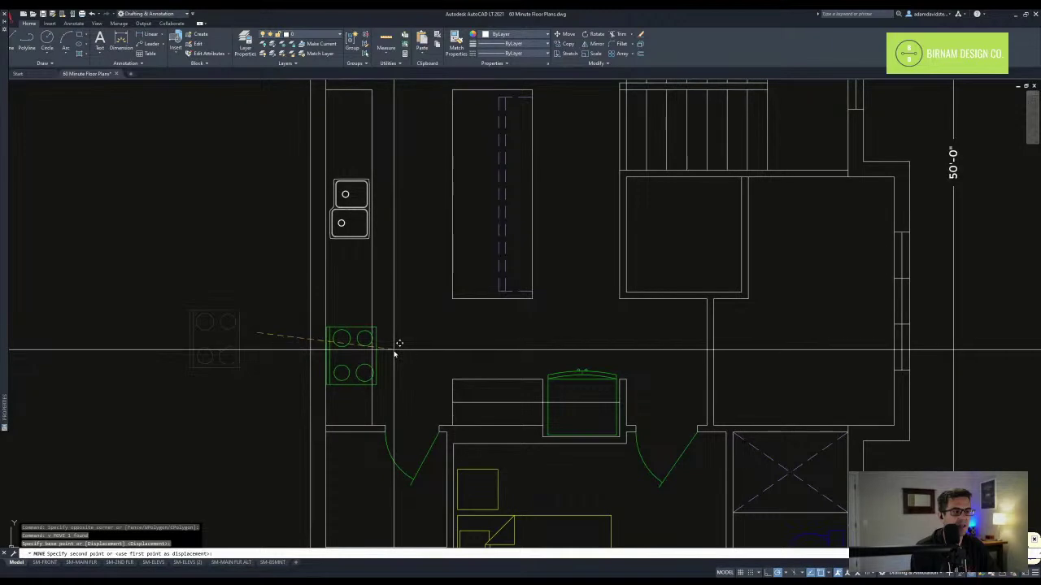
pyautogui.scroll(-2, 398, 325)
pyautogui.click(274, 301)
# - Draw a horizontal reference line from the midpoint of the island's left edge to just short of the range
pyautogui.write('l')
pyautogui.click(417, 293)
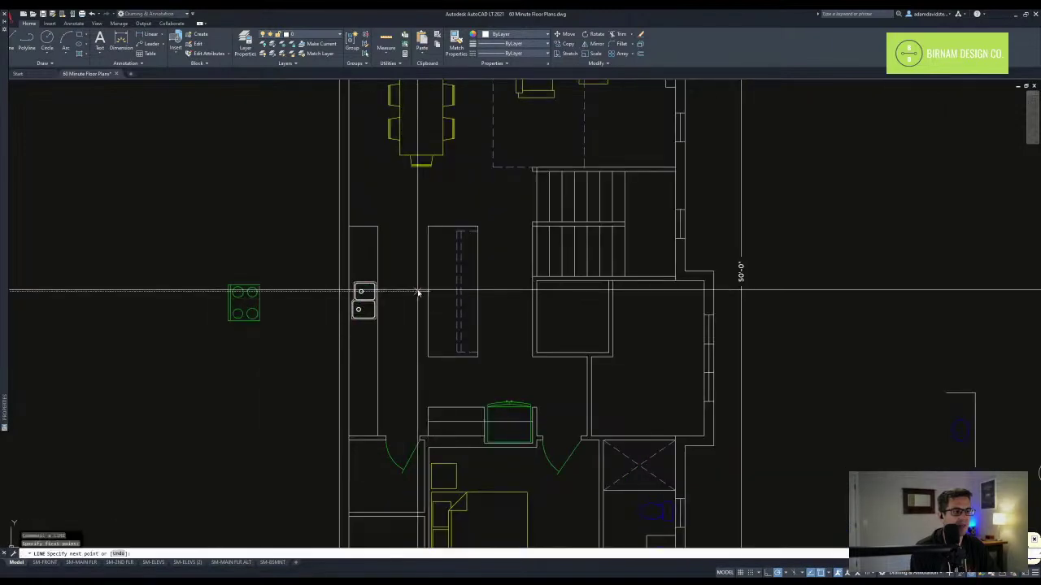
pyautogui.click(269, 291)
pyautogui.press('space')
# - Move the range by its front midpoint onto the outer end of the reference line
pyautogui.click(263, 327)
pyautogui.click(242, 310)
pyautogui.write('v')
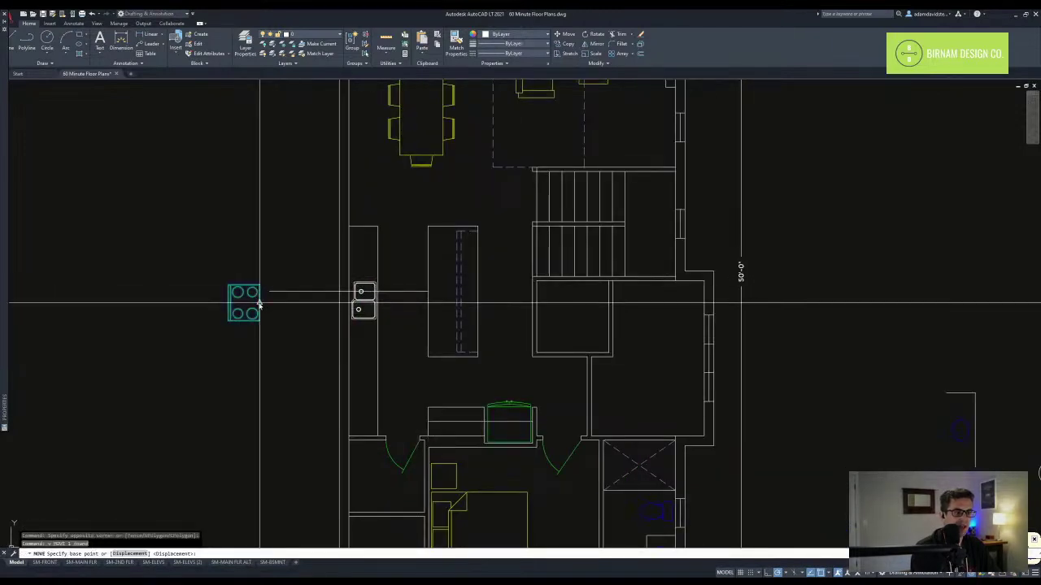
pyautogui.click(259, 303)
pyautogui.click(269, 291)
pyautogui.press('Escape')
pyautogui.press('Escape')
pyautogui.click(318, 332)
pyautogui.click(388, 260)
pyautogui.write('v')
pyautogui.press('Escape')
# - Move the double sink off the wall counter into the space between the island and the stairs
pyautogui.click(366, 323)
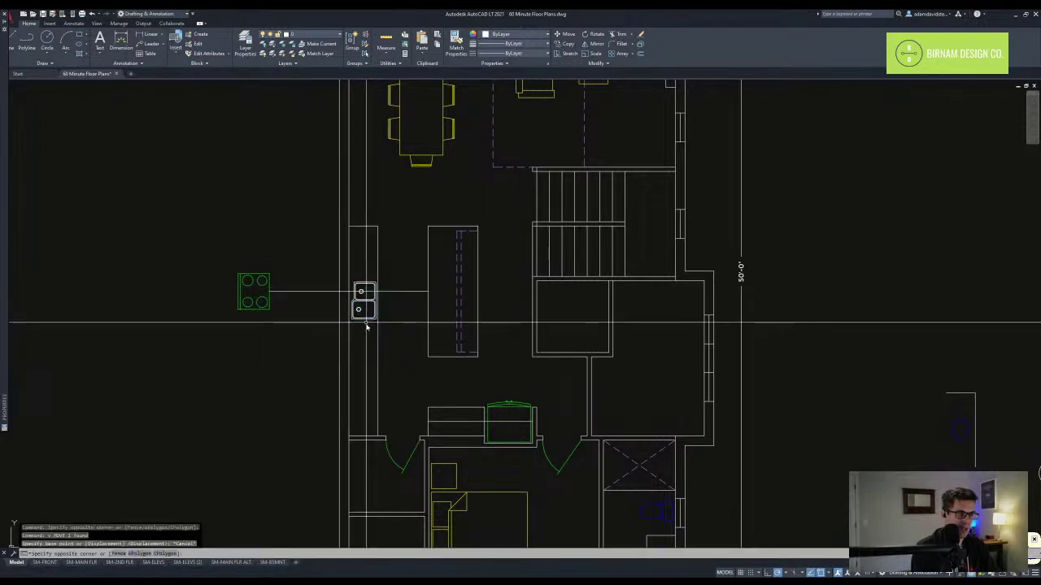
pyautogui.click(363, 307)
pyautogui.write('v')
pyautogui.click(363, 309)
pyautogui.click(499, 296)
# - Rotate the double sink beside the island 180 degrees so its drains face the stairs
pyautogui.click(499, 314)
pyautogui.click(497, 279)
pyautogui.write('ro')
pyautogui.click(499, 287)
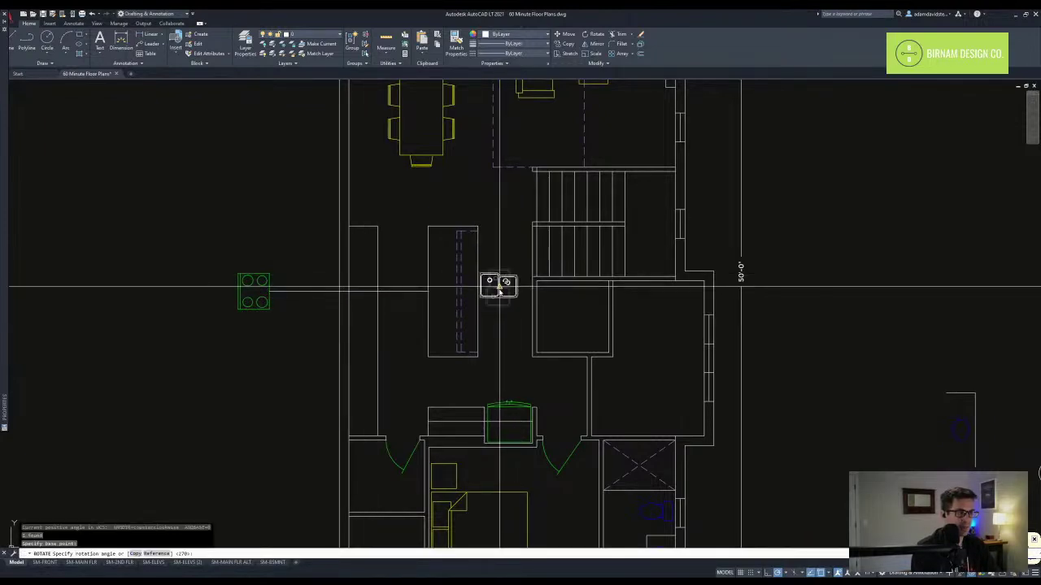
pyautogui.click(442, 288)
pyautogui.press('Escape')
pyautogui.press('Escape')
# - Move the rotated double sink onto the island, along the edge facing the wall counter
pyautogui.scroll(2, 502, 310)
pyautogui.click(502, 309)
pyautogui.click(488, 280)
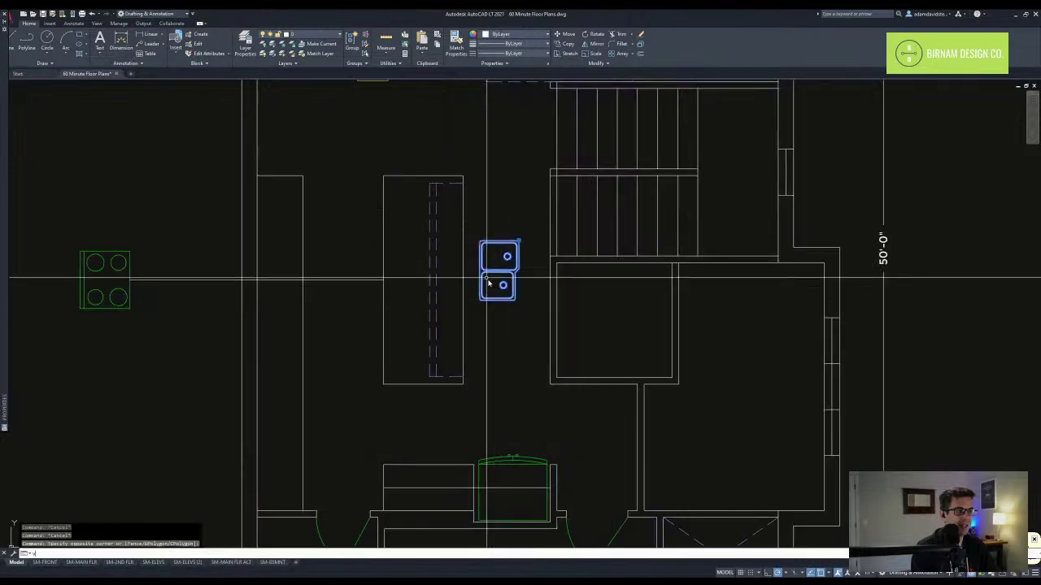
pyautogui.write('v')
pyautogui.click(502, 285)
pyautogui.click(412, 296)
# - Move the range straight across onto the wall counter, against the exterior wall's inner face, and erase the horizontal reference line
pyautogui.moveTo(312, 310); pyautogui.dragTo(411, 332, button='middle')
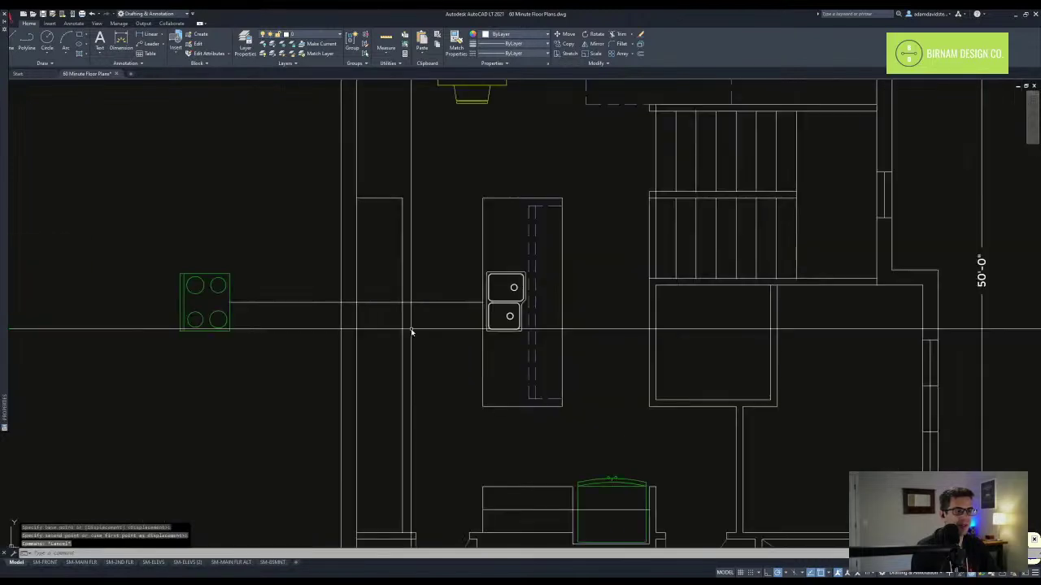
pyautogui.click(241, 345)
pyautogui.click(167, 325)
pyautogui.write('v')
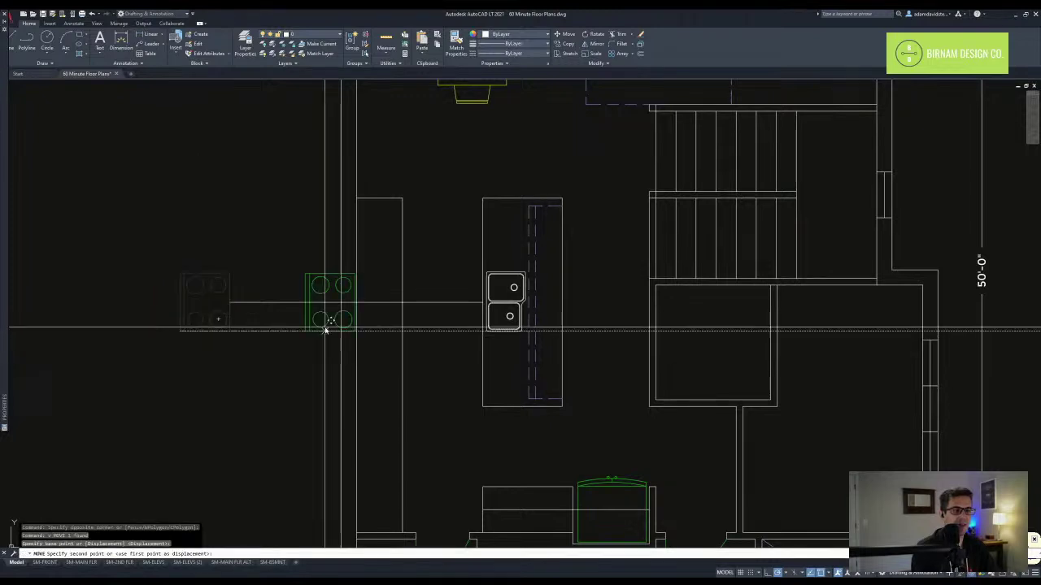
pyautogui.click(378, 325)
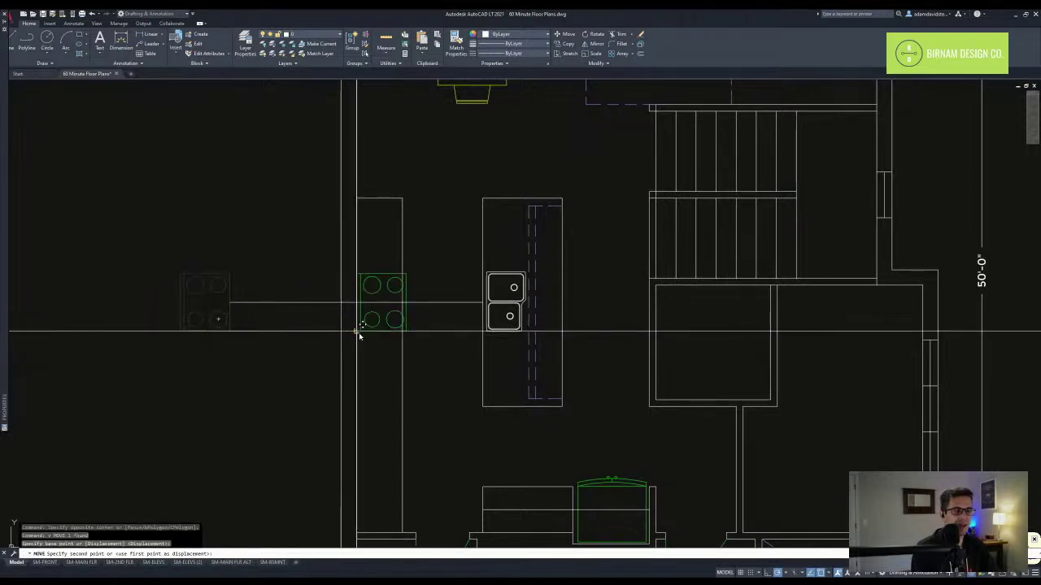
pyautogui.write('e tr')
# - Trim the wall counter's front edge where it passes through the range
pyautogui.scroll(2, 371, 331)
pyautogui.click(395, 342)
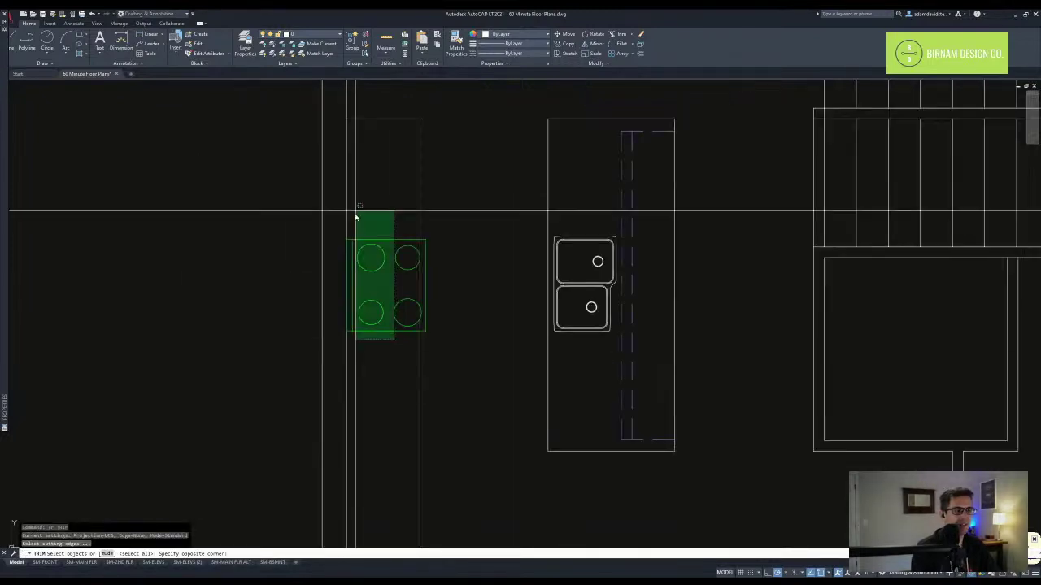
pyautogui.click(355, 212)
pyautogui.press('space')
pyautogui.click(415, 278)
pyautogui.press('Escape')
# - Draw a horizontal line from the island's lower-left corner across the wall counter to the exterior wall
pyautogui.scroll(-4, 325, 365)
pyautogui.scroll(2, 478, 350)
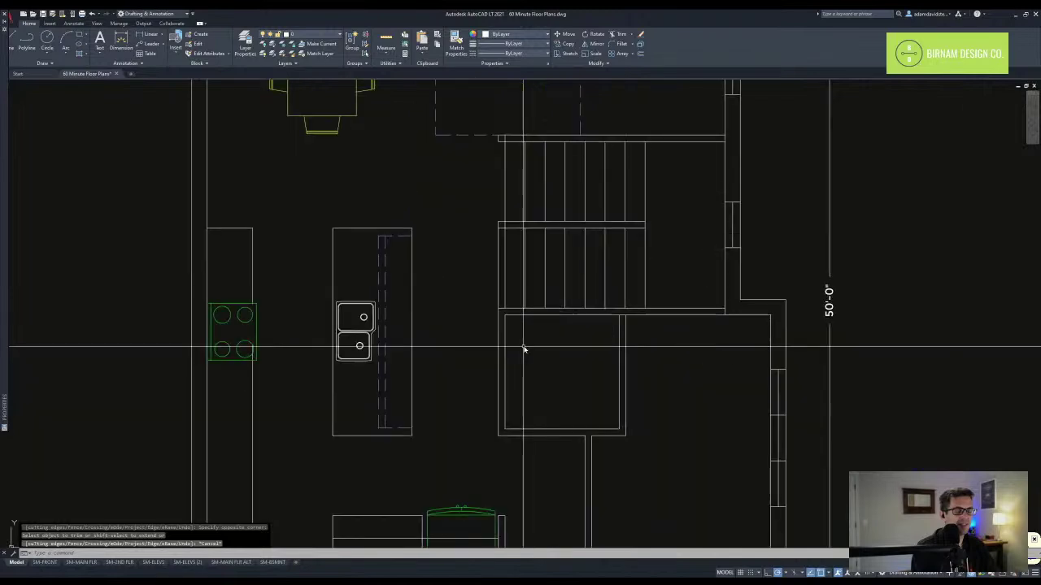
pyautogui.scroll(-4, 524, 276)
pyautogui.press('Escape')
pyautogui.press('Escape')
pyautogui.scroll(2, 478, 332)
pyautogui.moveTo(467, 328); pyautogui.dragTo(422, 361, button='middle')
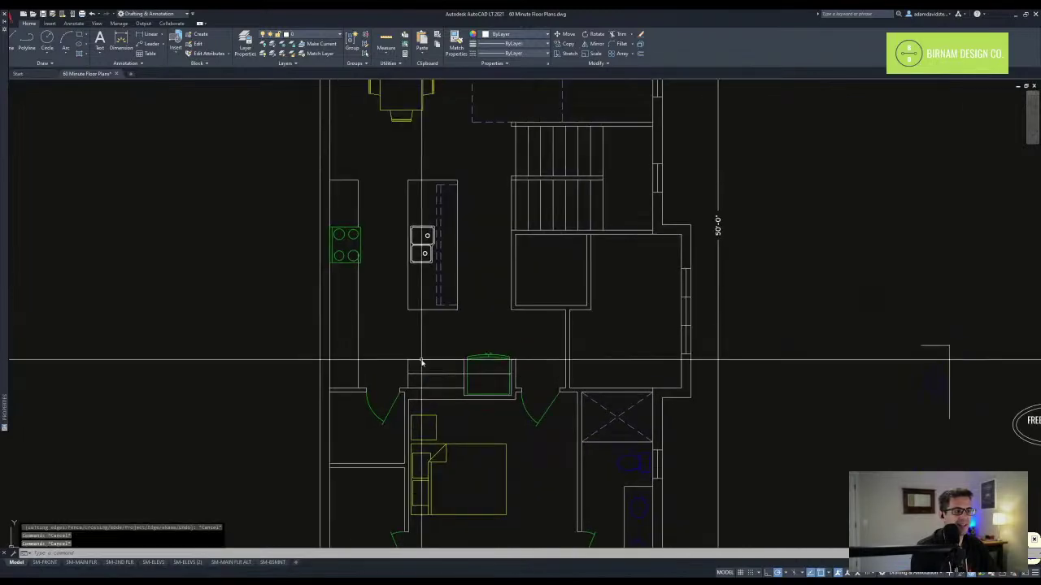
pyautogui.write('l')
pyautogui.click(408, 310)
pyautogui.click(330, 312)
pyautogui.press('Escape')
# - Trim the new horizontal line back to the wall counter's front edge
pyautogui.scroll(2, 360, 314)
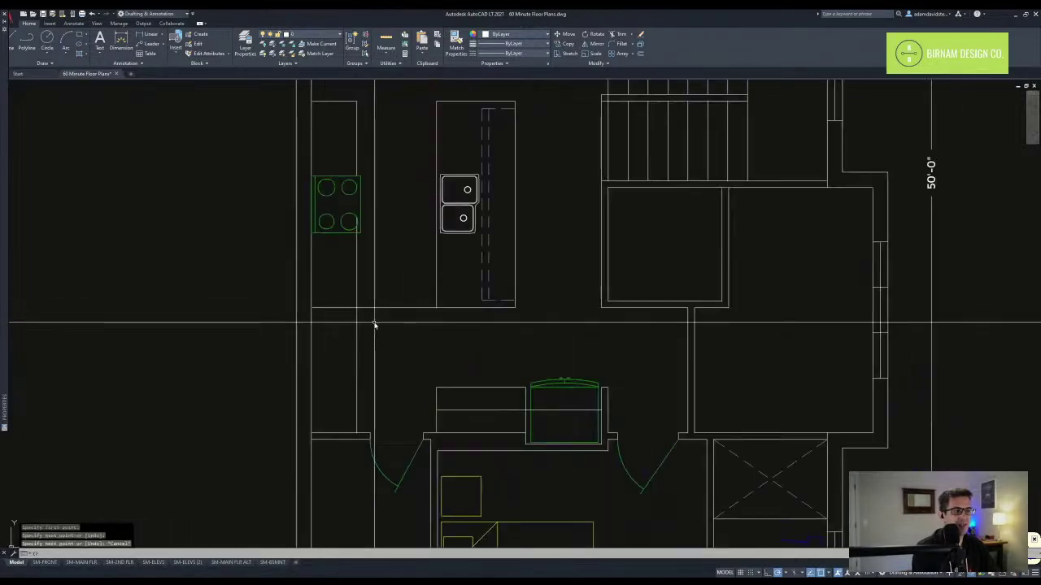
pyautogui.write('tr')
pyautogui.click(374, 323)
pyautogui.click(334, 287)
# - Copy the divider line across the wall counter 30 inches down toward the bedroom wall
pyautogui.click(332, 314)
pyautogui.click(326, 290)
pyautogui.write('co')
pyautogui.click(424, 318)
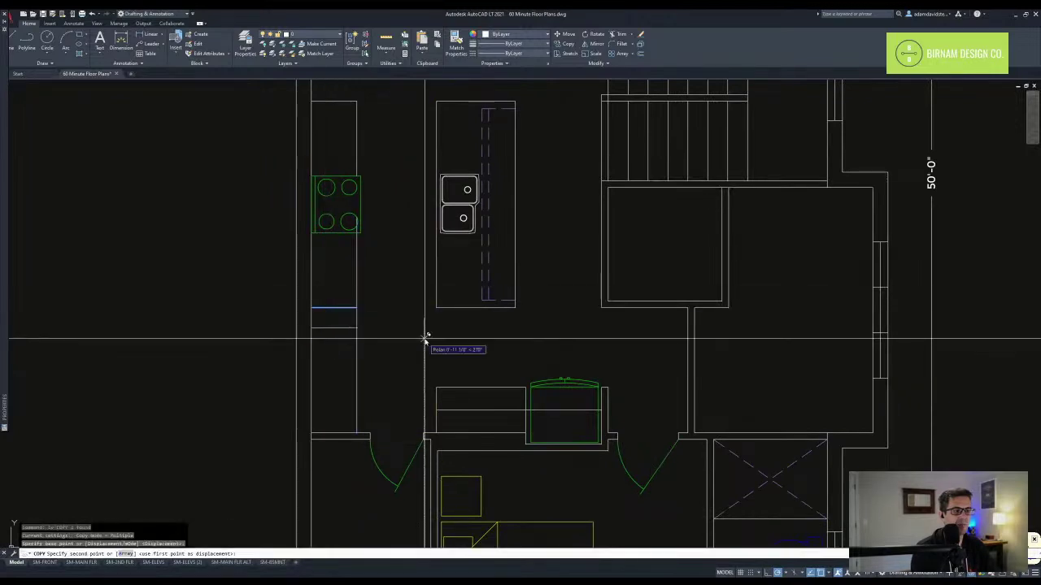
pyautogui.write('30')
pyautogui.press('space')
pyautogui.scroll(-2, 402, 376)
pyautogui.press('Escape')
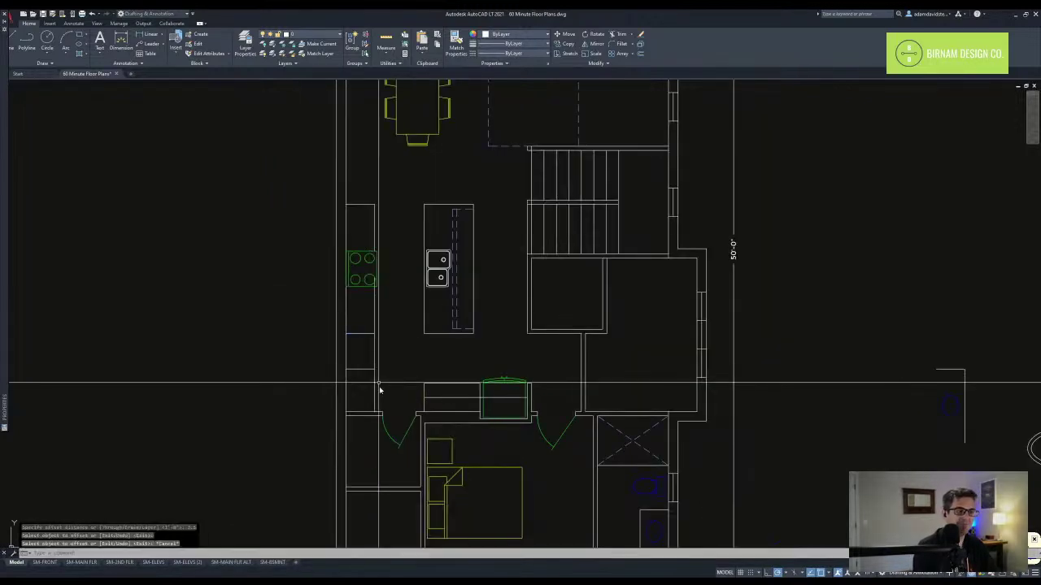
# - Trim the wall counter's front edge between the two divider lines
pyautogui.write('tr')
pyautogui.click(386, 383)
pyautogui.click(368, 330)
pyautogui.press('space')
pyautogui.click(374, 346)
pyautogui.click(367, 349)
pyautogui.press('Escape')
pyautogui.press('Escape')
pyautogui.moveTo(400, 466); pyautogui.dragTo(390, 398, button='middle')
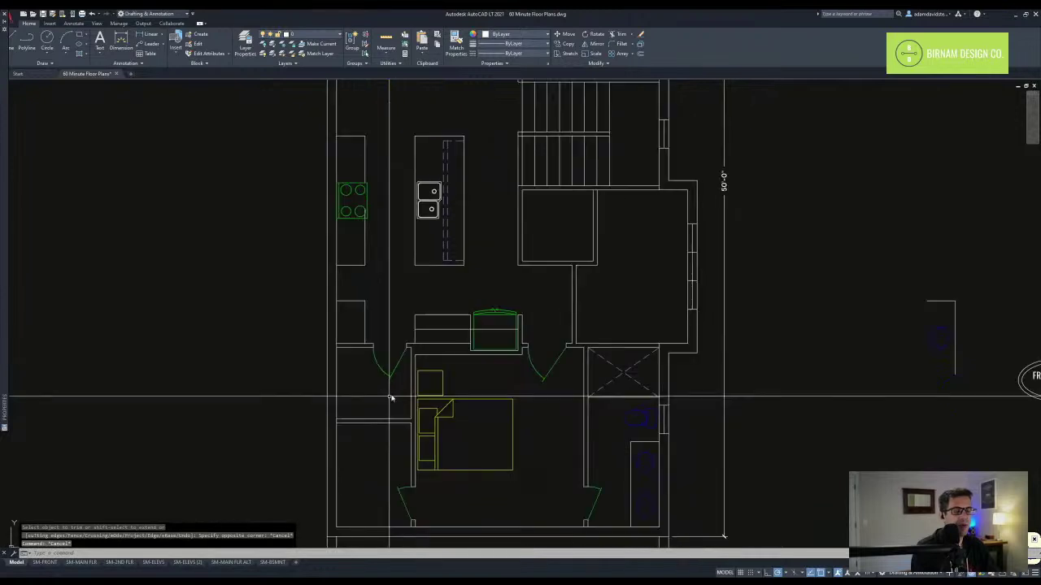
pyautogui.click(334, 429)
pyautogui.press('Escape')
# - Erase the counter front segment below the lower divider and extend the front edge under the range down to the bedroom wall
pyautogui.scroll(-2, 341, 358)
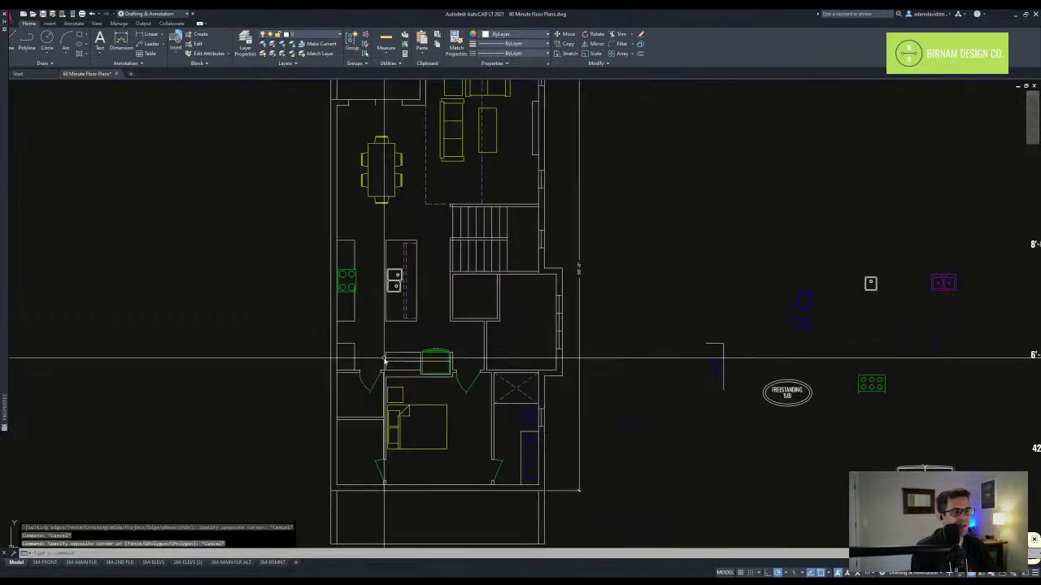
pyautogui.scroll(2, 360, 355)
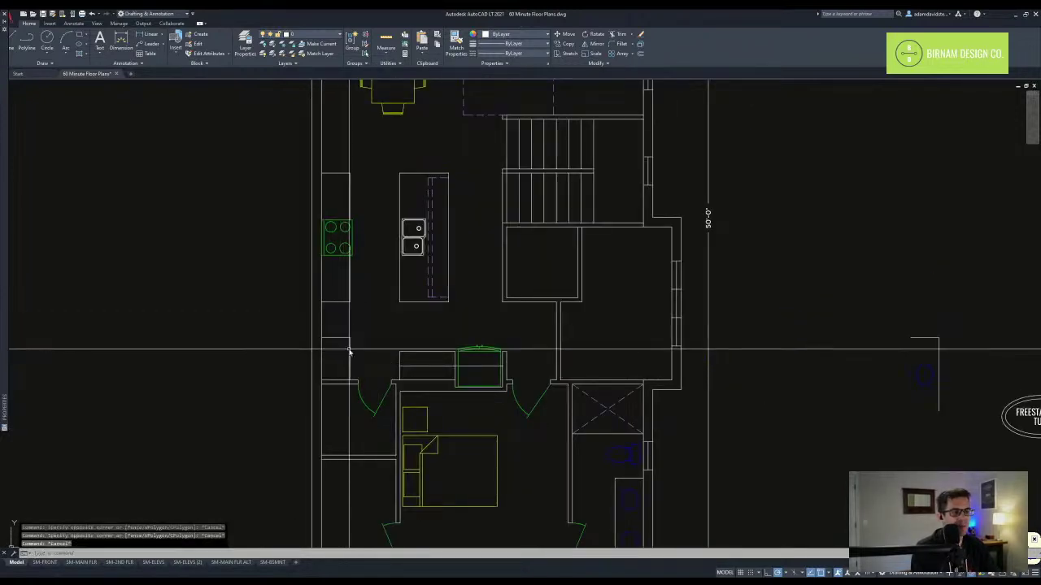
pyautogui.click(350, 346)
pyautogui.click(347, 358)
pyautogui.press('Delete')
pyautogui.write('ex')
pyautogui.press('space')
pyautogui.click(344, 399)
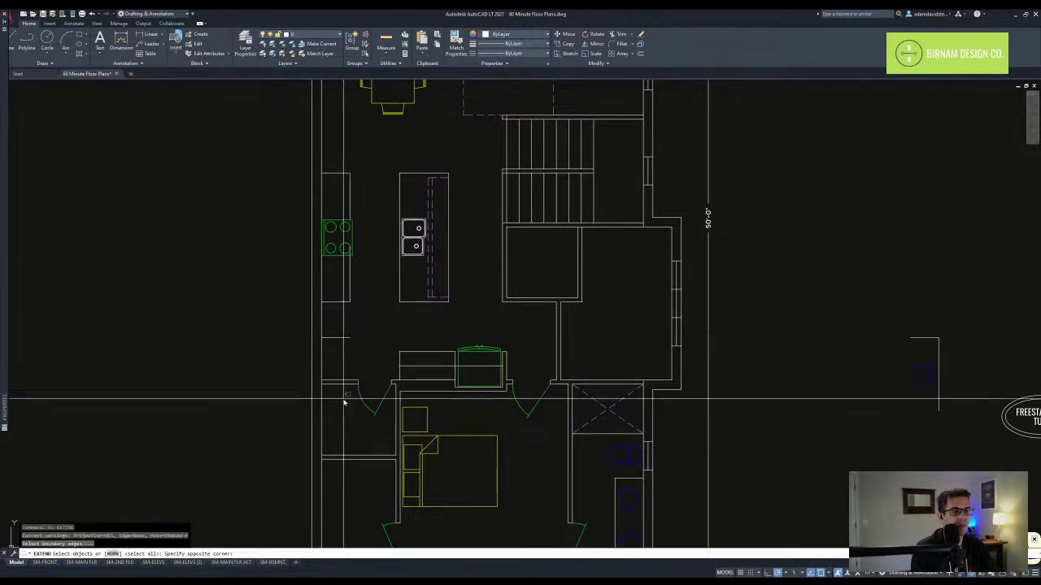
pyautogui.click(334, 370)
pyautogui.press('space')
pyautogui.click(350, 288)
pyautogui.press('Escape')
# - Trim the leftover stub of counter front edge inside the range, using the range's lower edge as the cutting edge
pyautogui.moveTo(350, 292); pyautogui.dragTo(357, 345, button='middle')
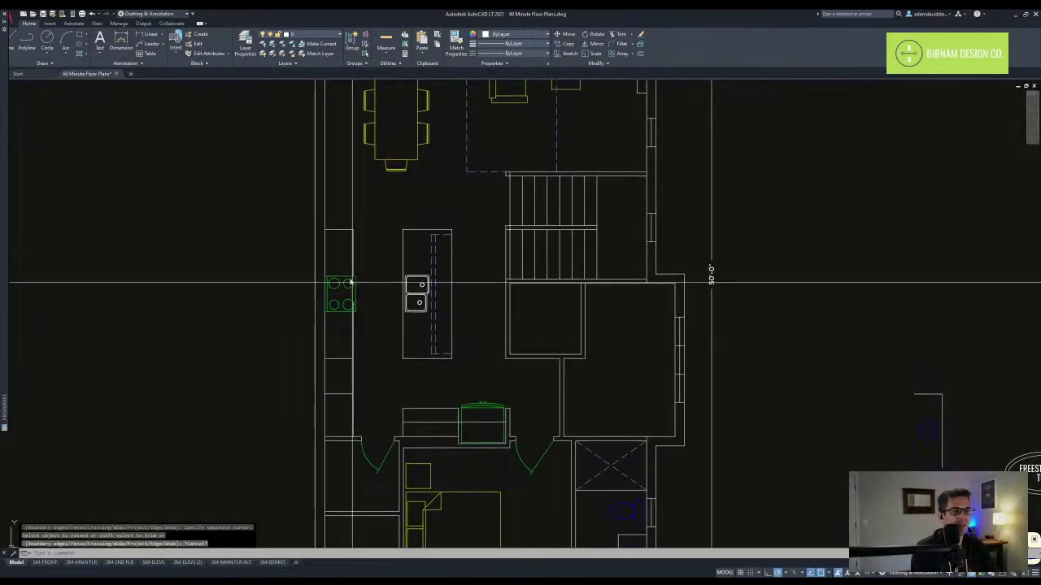
pyautogui.moveTo(350, 282); pyautogui.dragTo(359, 353, button='middle')
pyautogui.scroll(4, 355, 398)
pyautogui.write('tr')
pyautogui.press('space')
pyautogui.click(346, 359)
pyautogui.click(338, 351)
pyautogui.press('space')
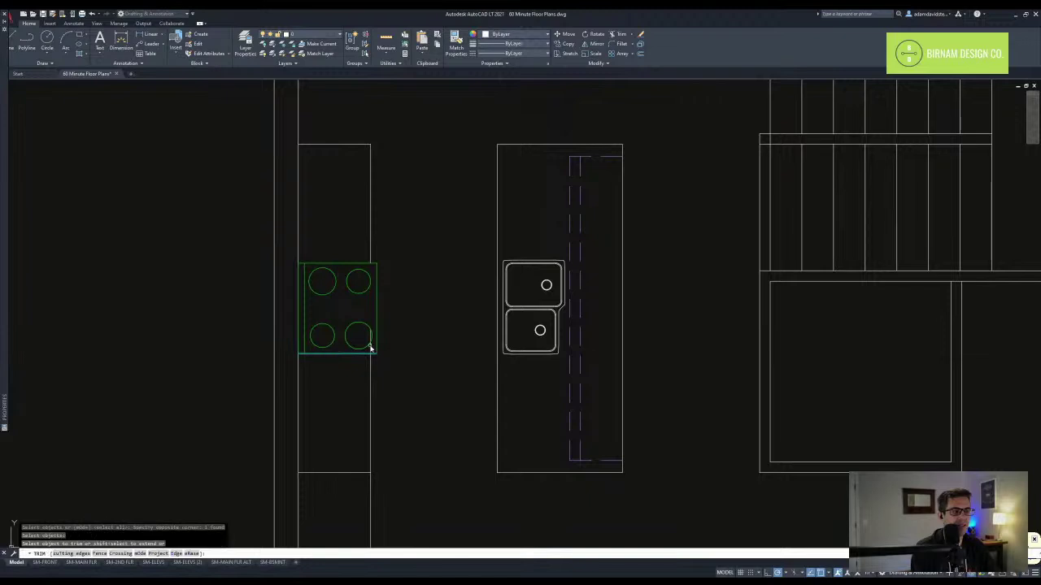
pyautogui.press('Escape')
pyautogui.press('Escape')
# - Examine the overall main floor layout and the downstairs plan below it
pyautogui.scroll(-4, 374, 407)
pyautogui.scroll(-2, 386, 285)
pyautogui.moveTo(372, 304); pyautogui.dragTo(361, 331, button='middle')
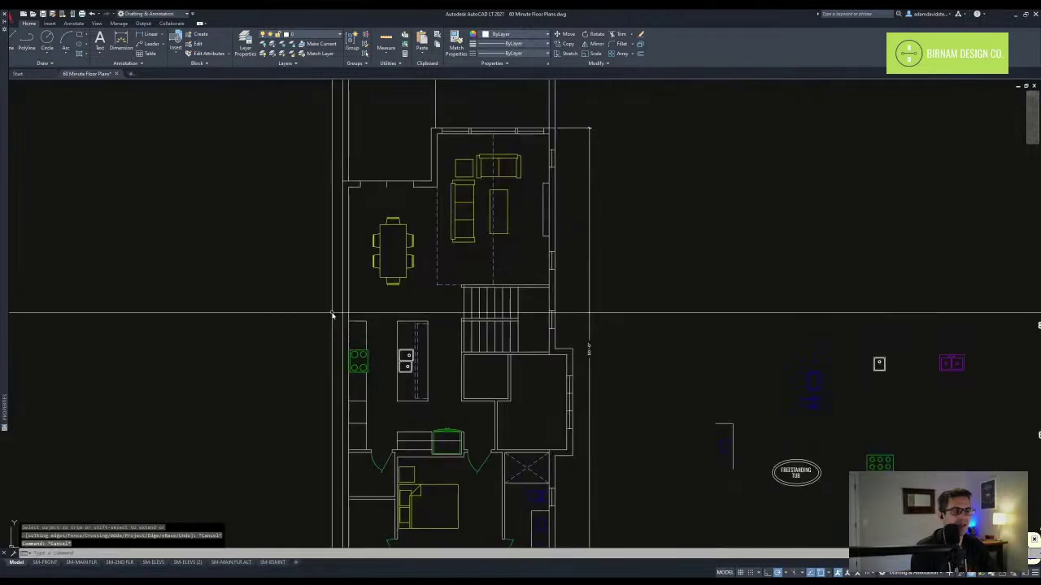
pyautogui.press('Escape')
pyautogui.press('Escape')
pyautogui.scroll(-4, 379, 283)
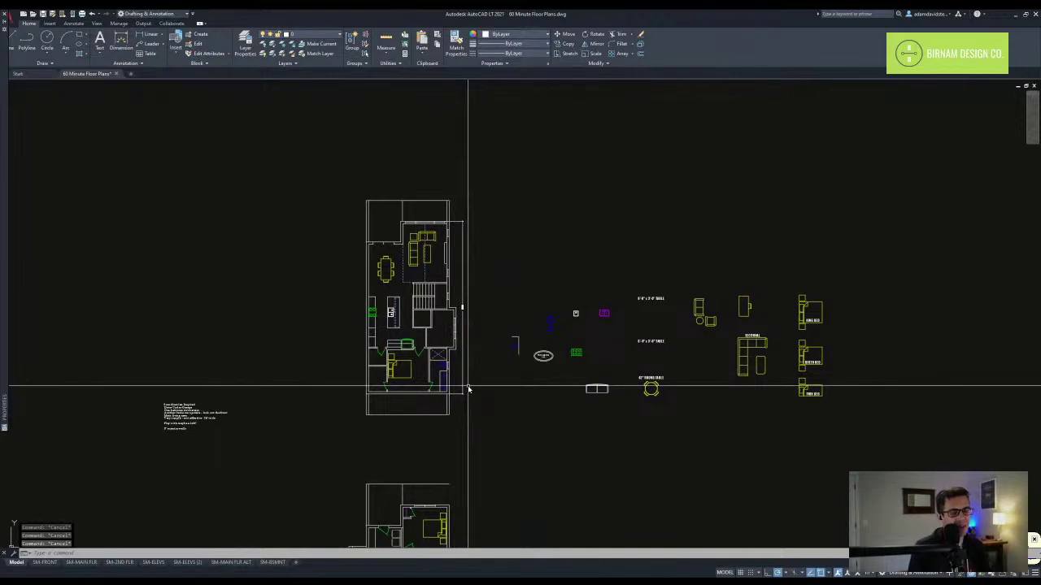
pyautogui.moveTo(460, 392); pyautogui.dragTo(452, 354, button='middle')
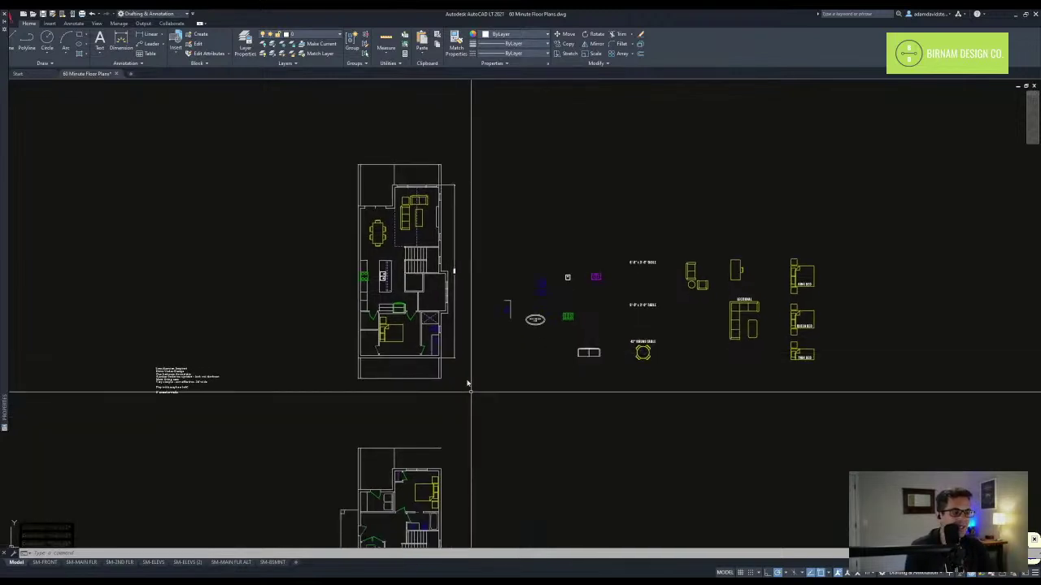
pyautogui.moveTo(476, 422); pyautogui.dragTo(458, 347, button='middle')
pyautogui.moveTo(463, 427); pyautogui.dragTo(453, 347, button='middle')
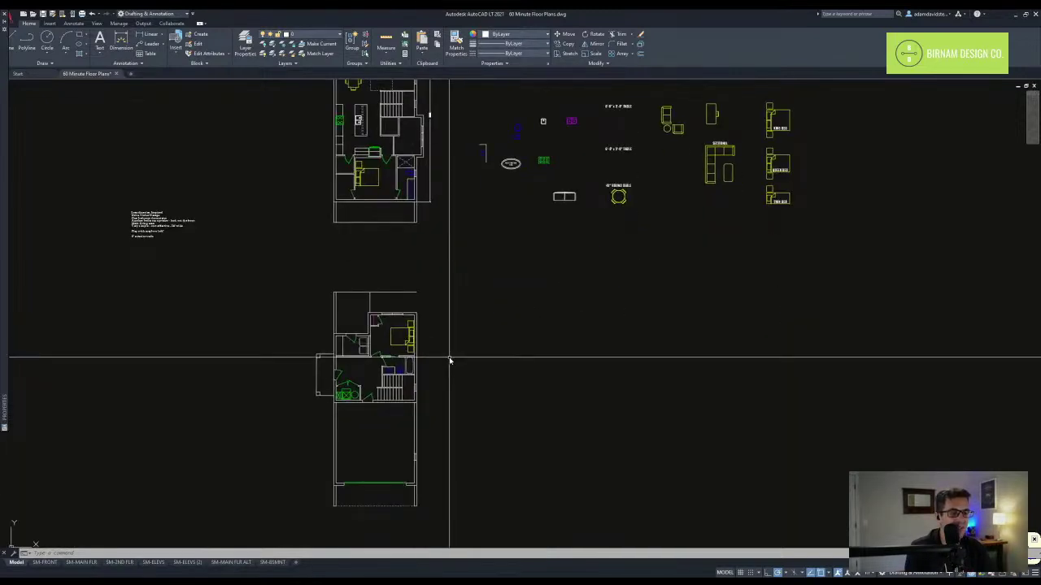